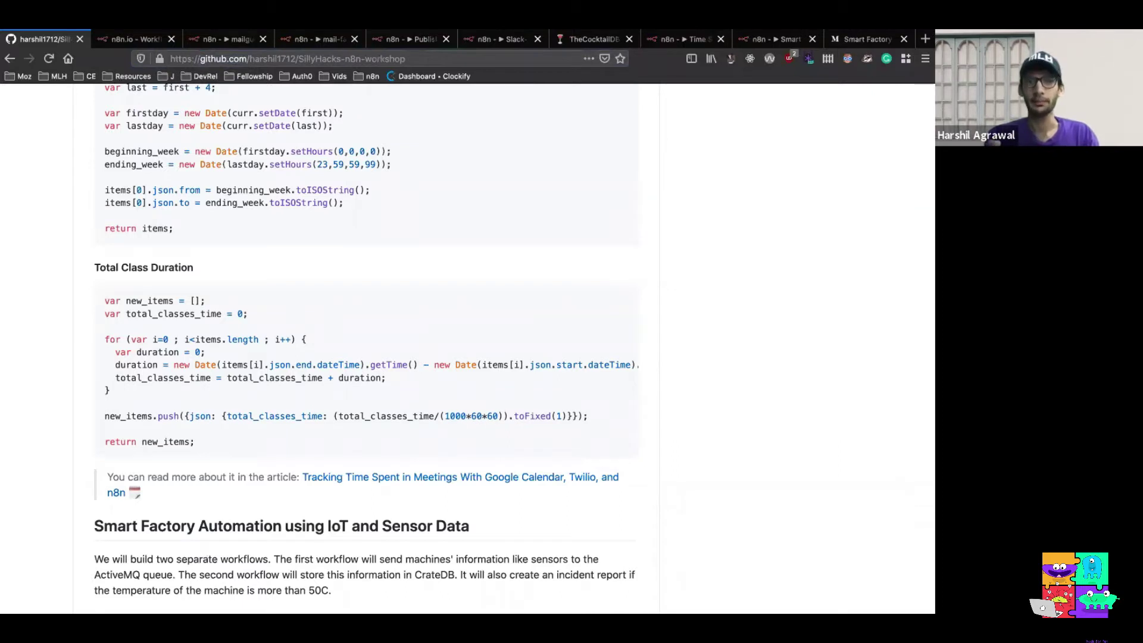
# Switch macOS spaces until the desktop with the iTerm2 terminal window appears
pyautogui.hotkey('ctrl', 'Left')
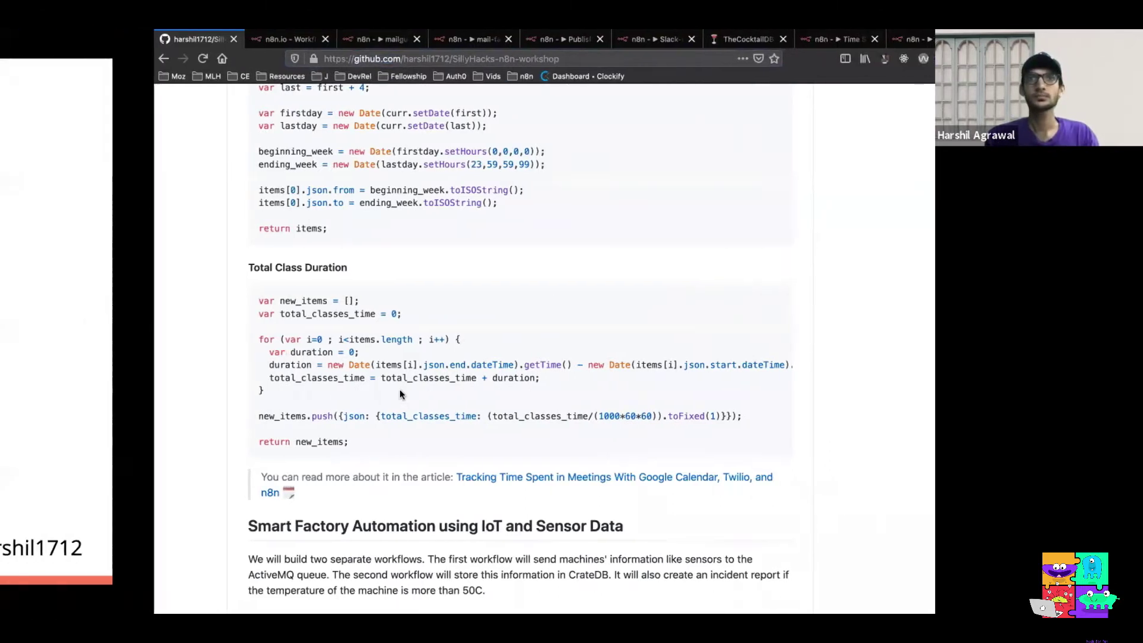
pyautogui.hscroll(3, 467, 321)
pyautogui.hscroll(-3, 467, 321)
pyautogui.hscroll(-5, 468, 322)
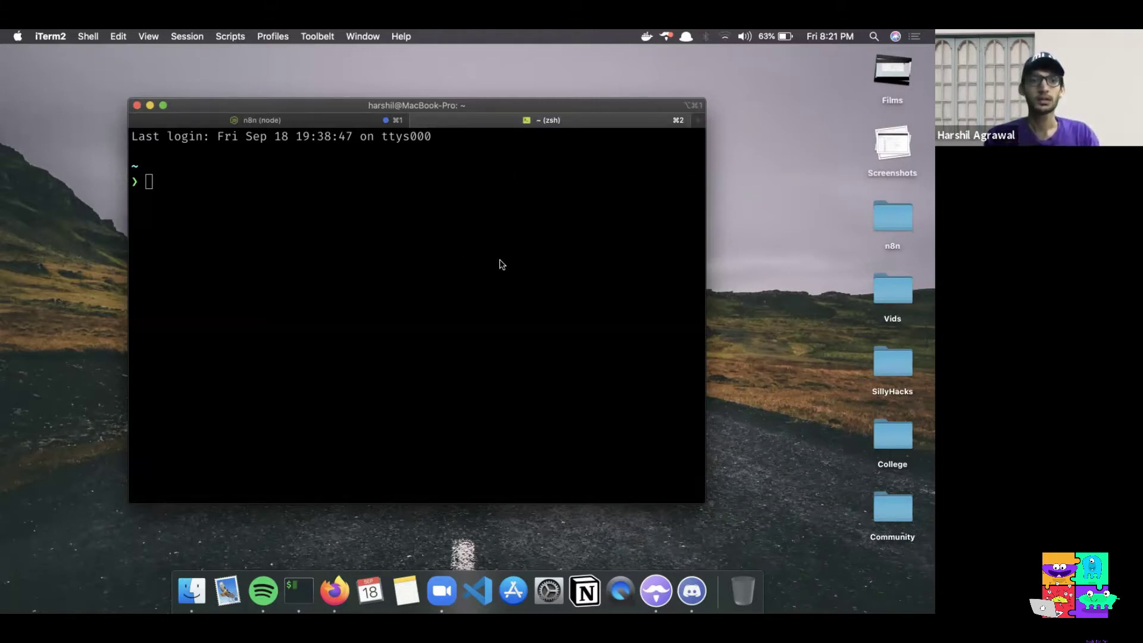
# Enlarge the iTerm2 font twice and clear the 'npm install n8n -g' command line
pyautogui.click(479, 233)
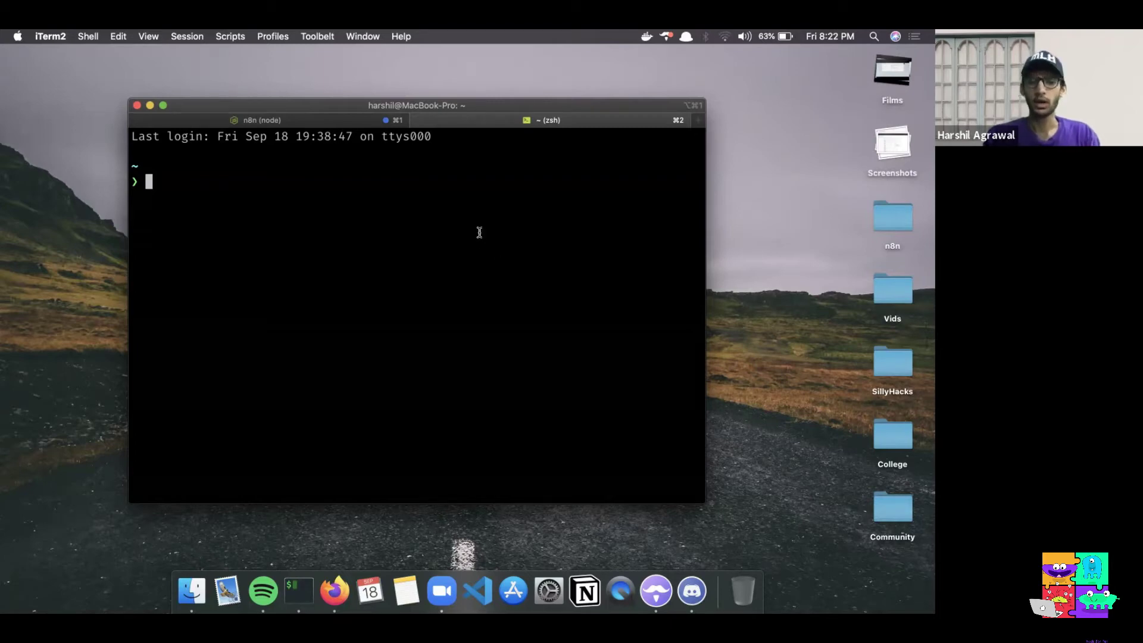
pyautogui.press('super+plus')
pyautogui.press('super+plus')
pyautogui.press('super+plus')
pyautogui.press('super+plus')
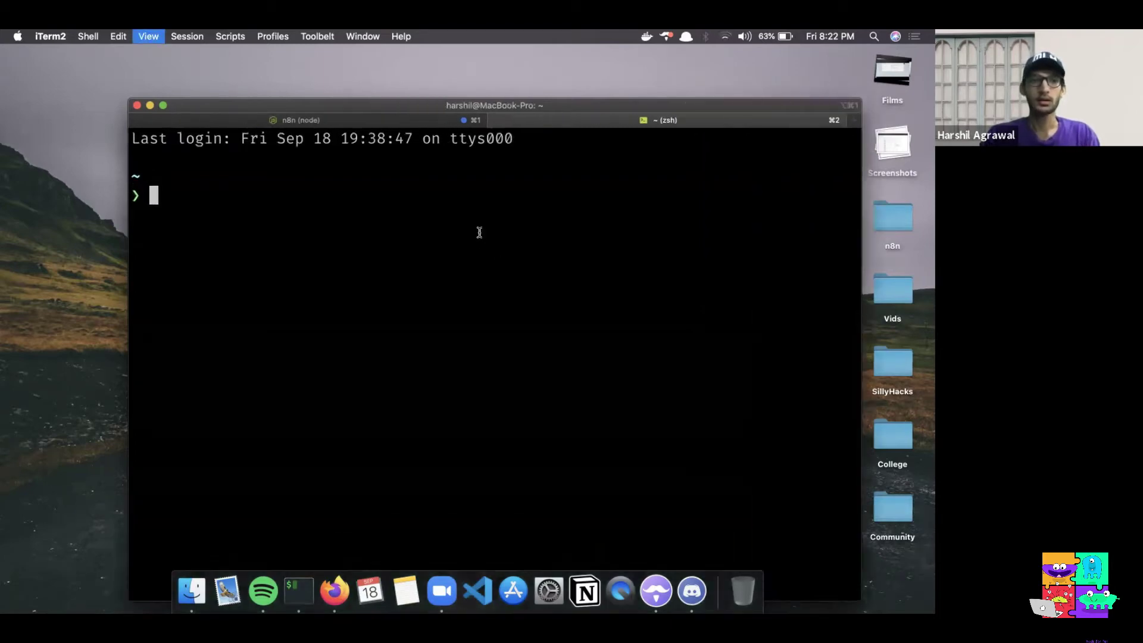
pyautogui.press('super+plus')
pyautogui.press('super+plus')
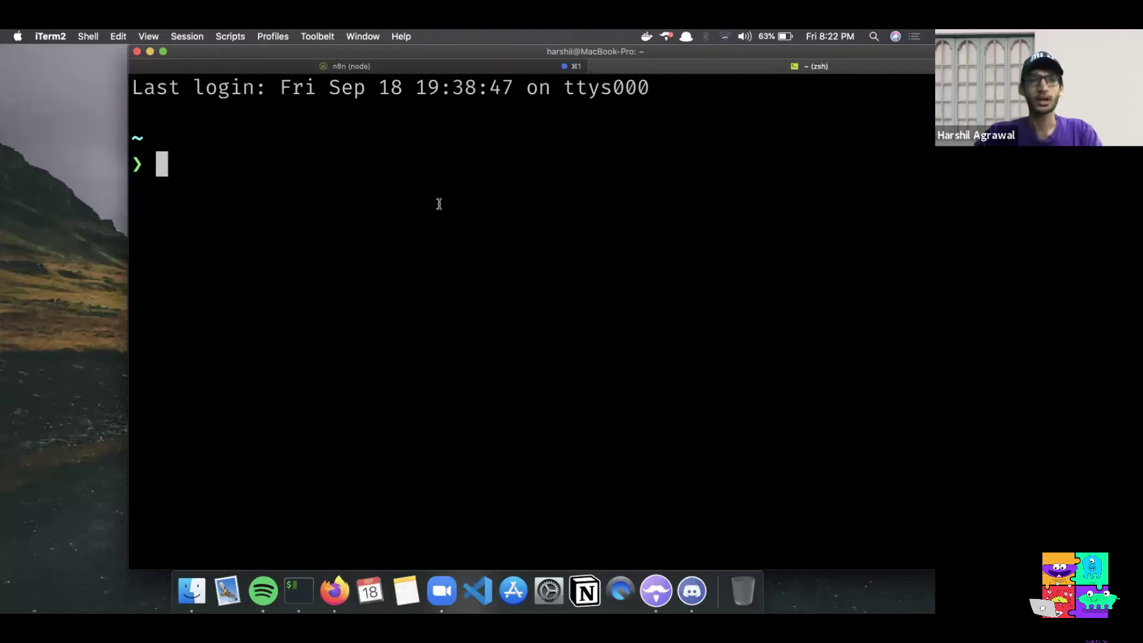
pyautogui.write('npm install n8n -g')
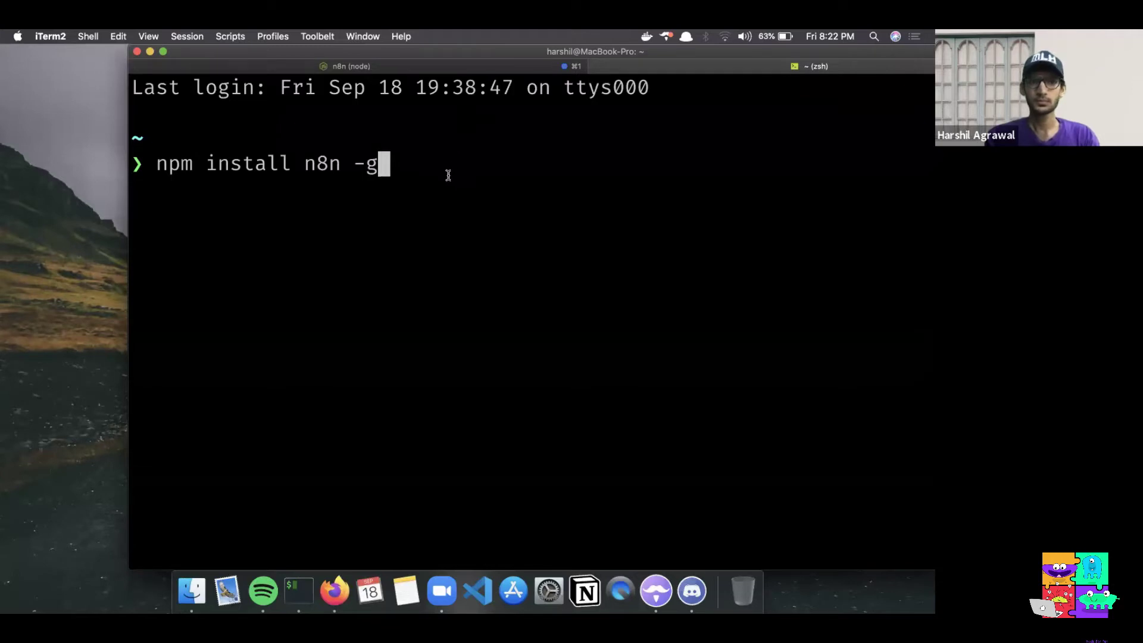
pyautogui.press('BackSpace')
pyautogui.press('BackSpace')
pyautogui.press('BackSpace')
pyautogui.press('BackSpace')
pyautogui.press('BackSpace')
pyautogui.press('BackSpace')
pyautogui.press('BackSpace')
pyautogui.press('BackSpace')
pyautogui.press('BackSpace')
pyautogui.press('BackSpace')
pyautogui.press('BackSpace')
pyautogui.press('BackSpace')
pyautogui.press('BackSpace')
pyautogui.press('BackSpace')
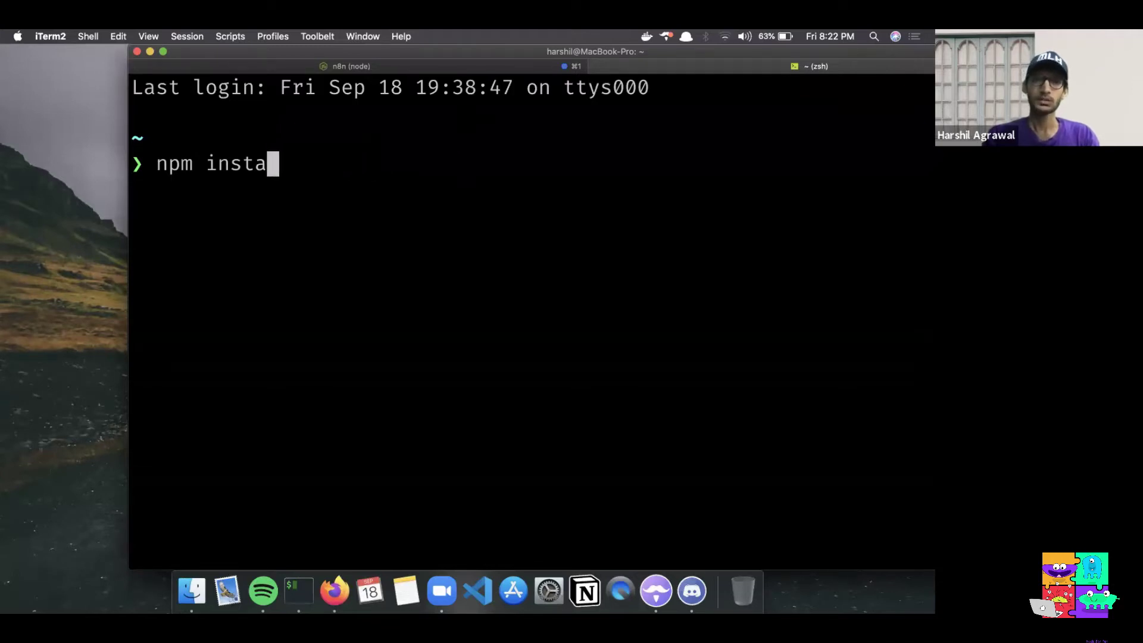
pyautogui.press('BackSpace')
pyautogui.press('BackSpace')
pyautogui.press('BackSpace')
pyautogui.press('BackSpace')
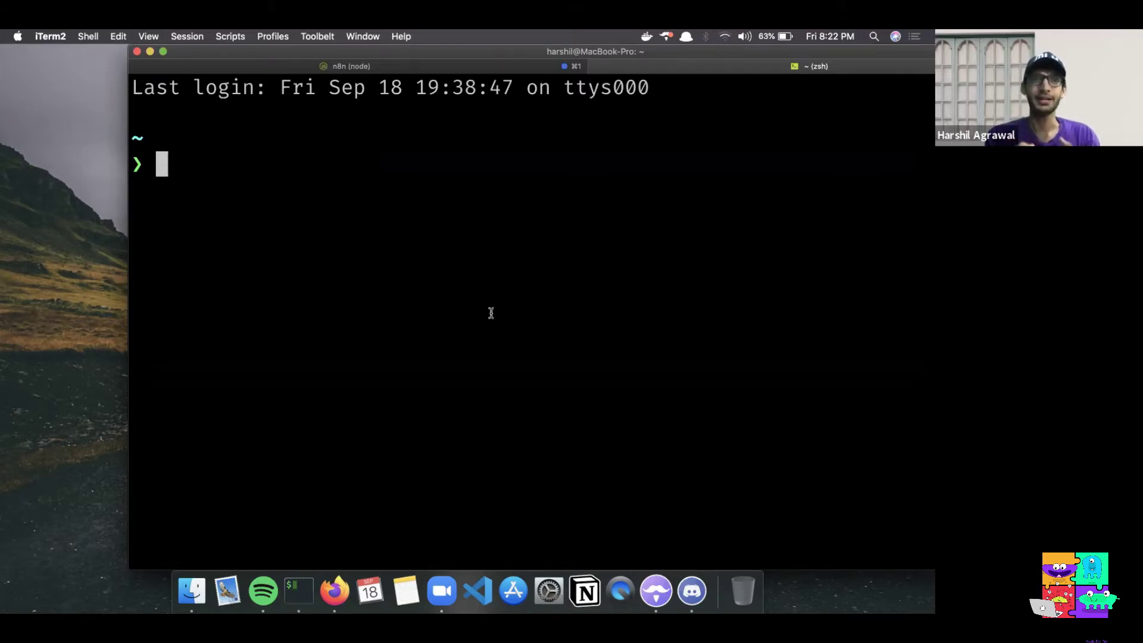
# Stop the running n8n instance with Ctrl+C, then return to the empty zsh tab
pyautogui.click(381, 68)
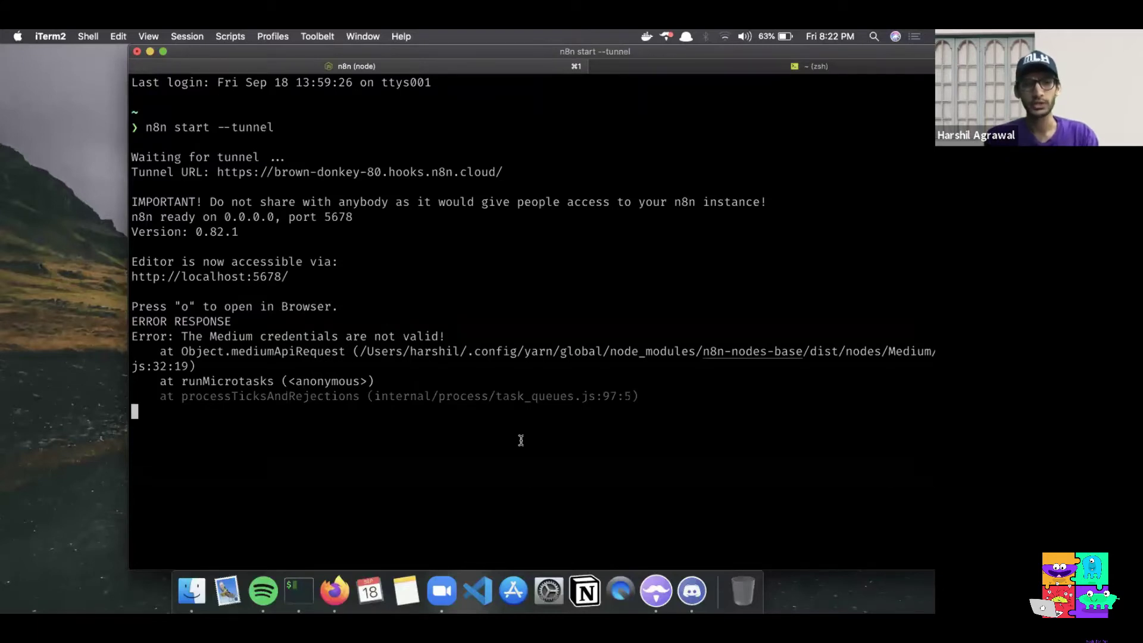
pyautogui.hotkey('ctrl', 'c')
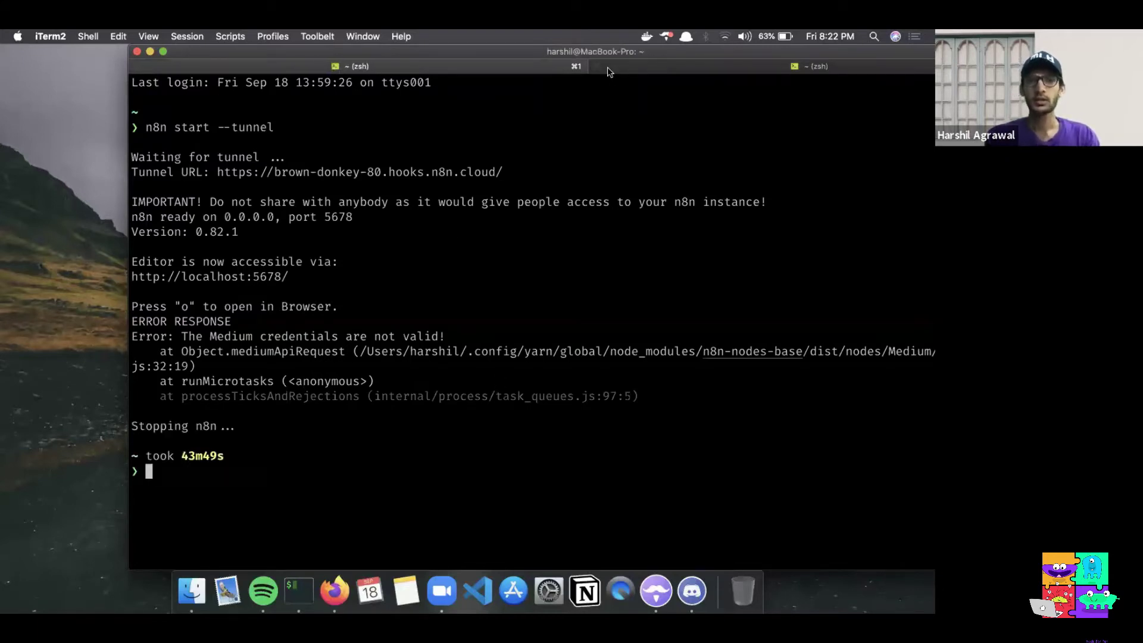
pyautogui.click(610, 68)
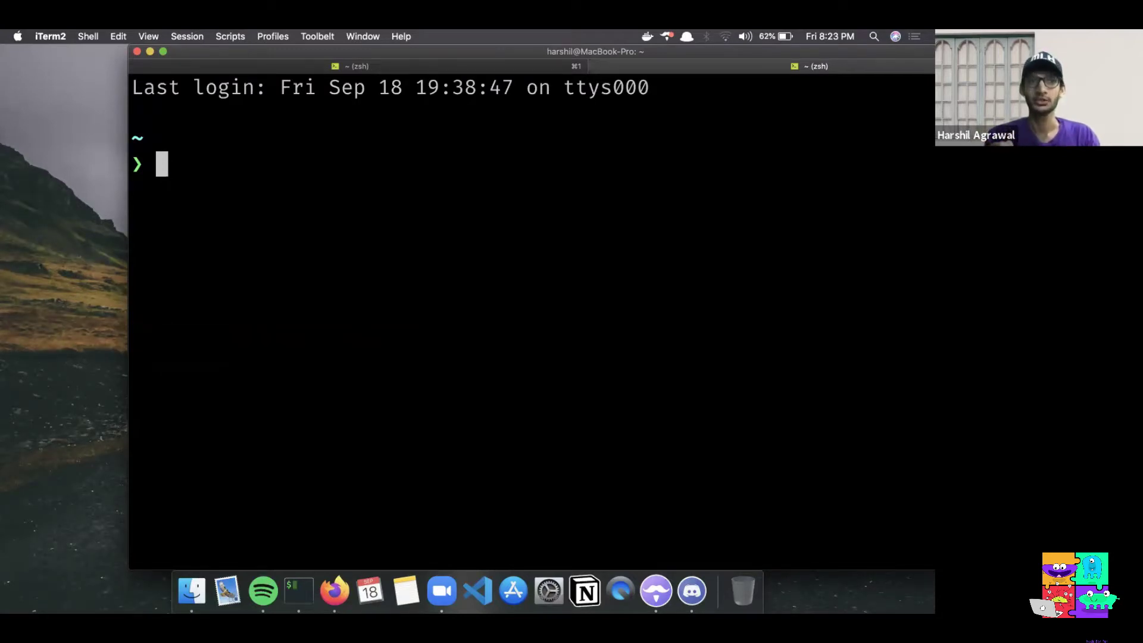
# Launch n8n with 'n8n start --tunnel' and open its editor in the browser
pyautogui.write('n8n start')
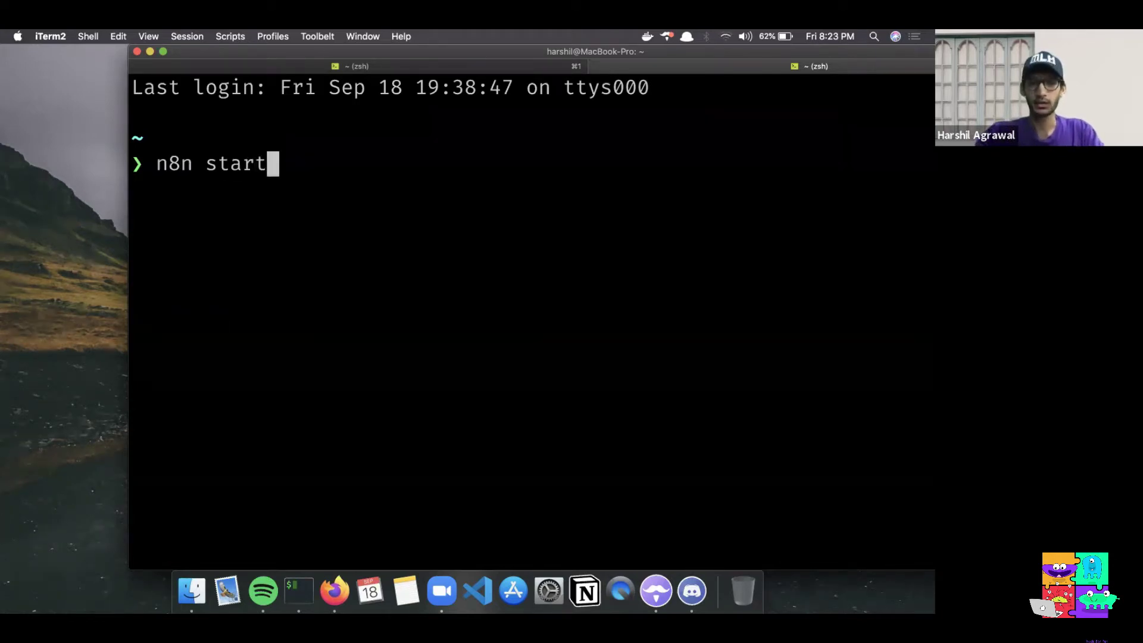
pyautogui.write(' --tunne;l')
pyautogui.press('BackSpace')
pyautogui.press('BackSpace')
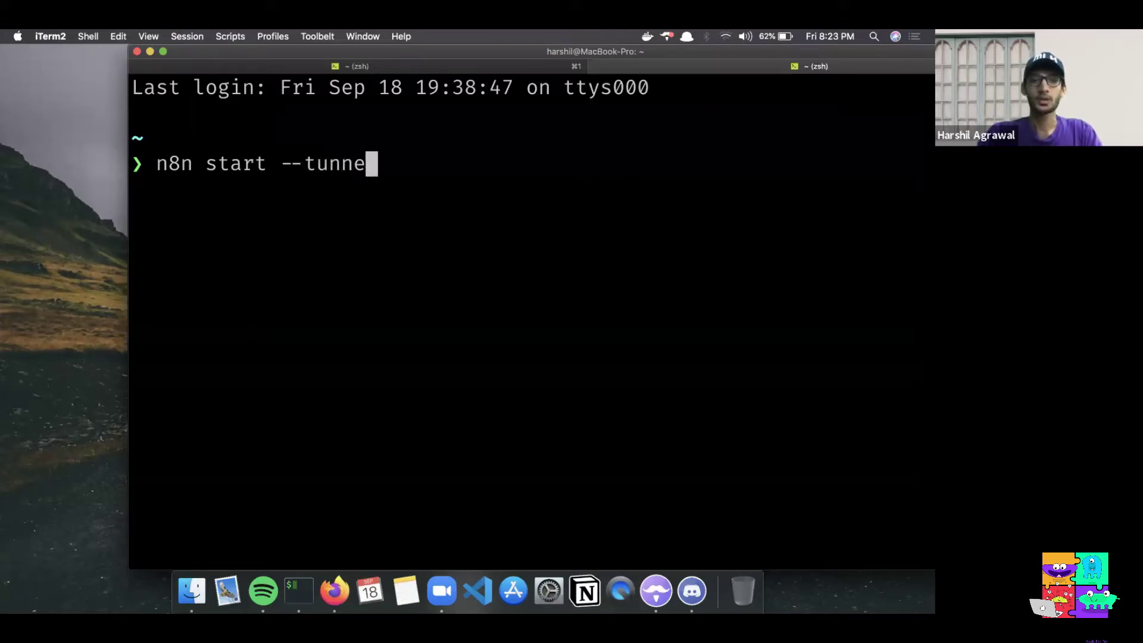
pyautogui.write('l')
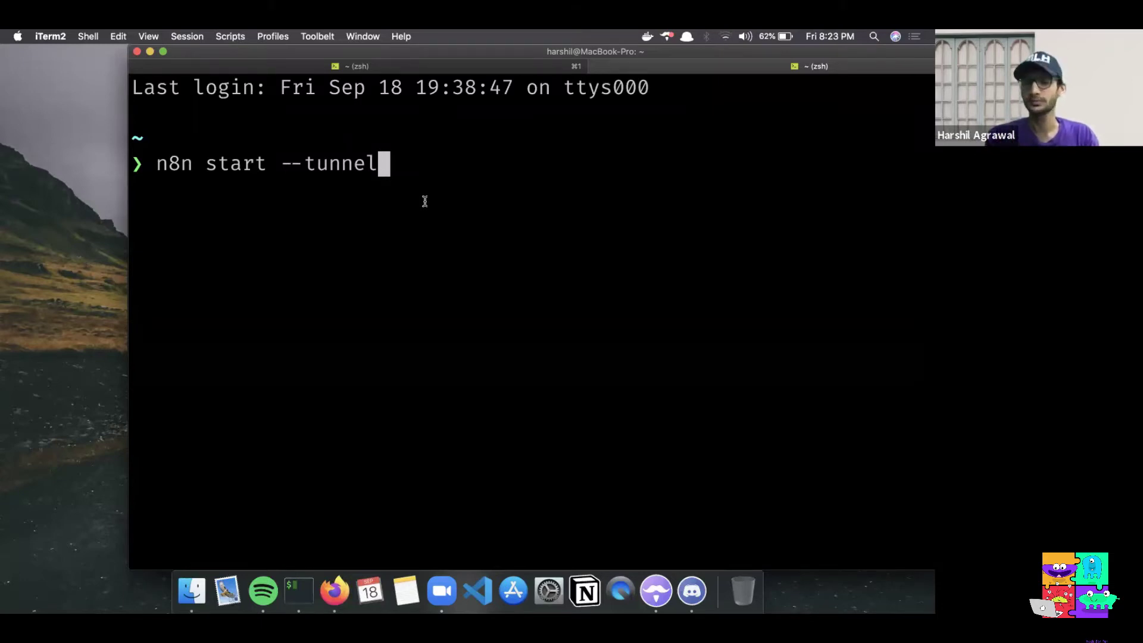
pyautogui.press('Return')
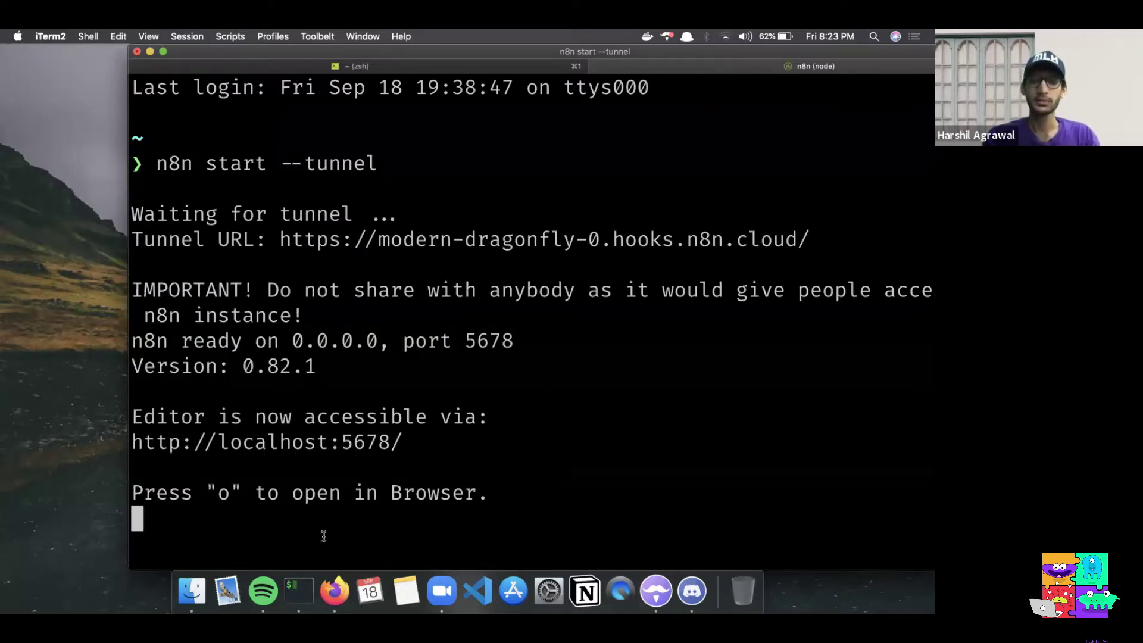
pyautogui.press('o')
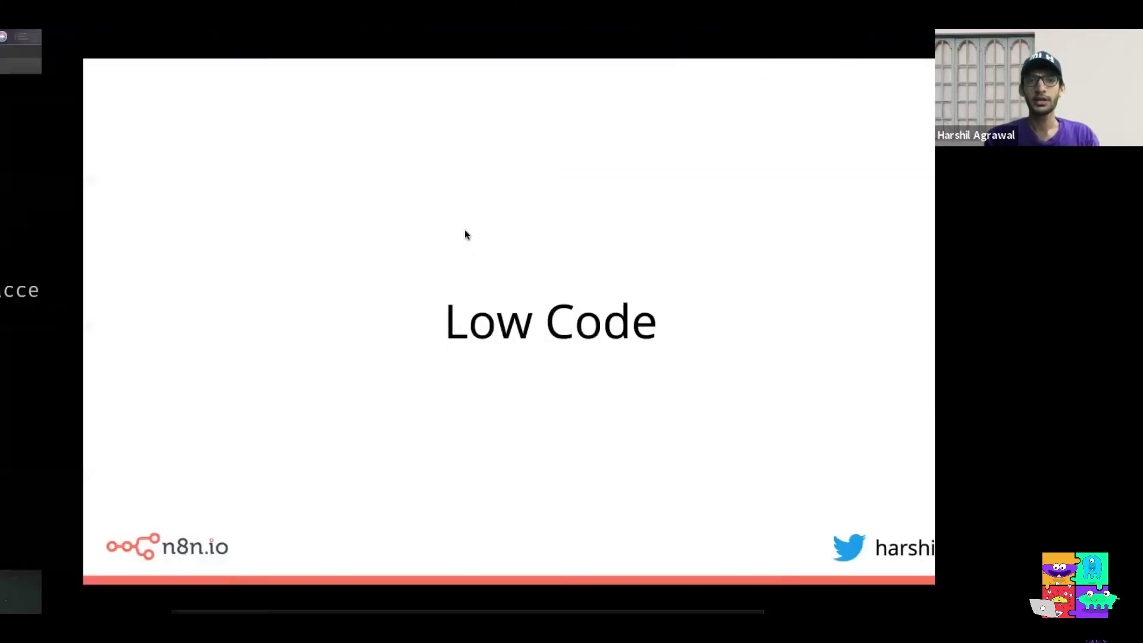
# Switch to the Firefox space and bring up the n8n.io - Workflow tab
pyautogui.hotkey('ctrl', 'Right')
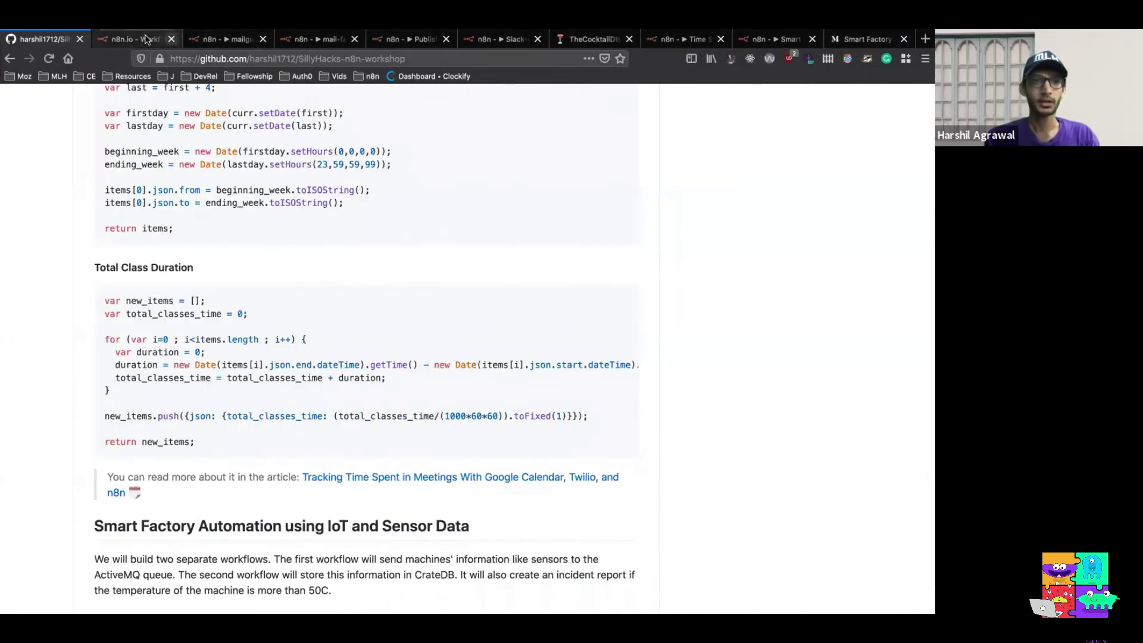
pyautogui.click(142, 39)
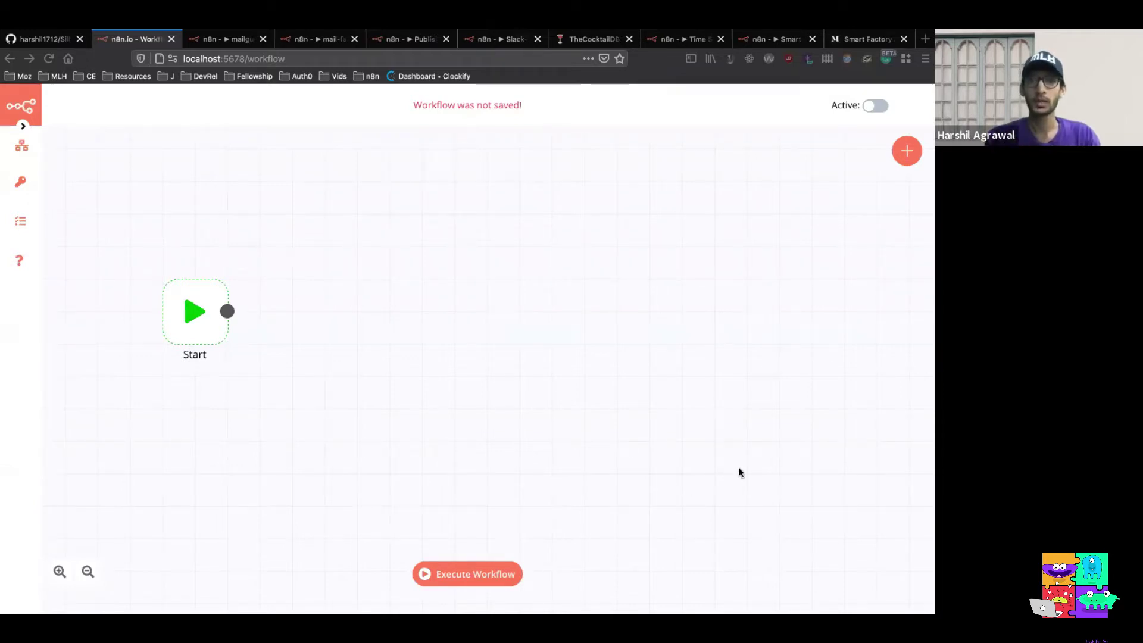
# Browse the Regular and Trigger lists in the add-node panel
pyautogui.click(904, 150)
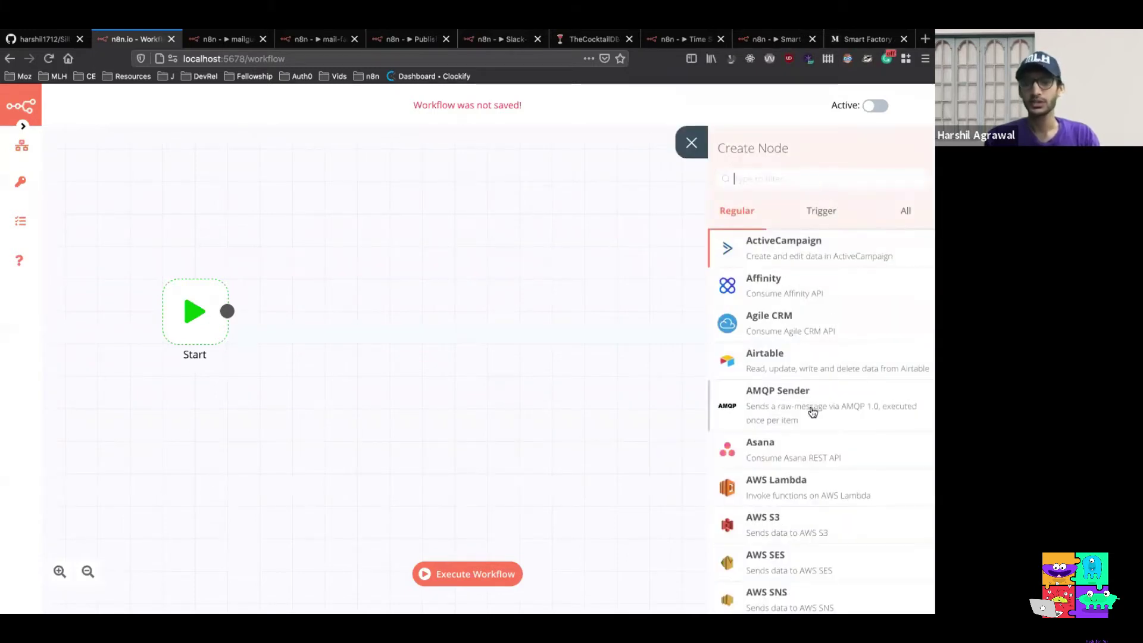
pyautogui.scroll(-3, 812, 410)
pyautogui.scroll(-2, 812, 411)
pyautogui.scroll(5, 813, 410)
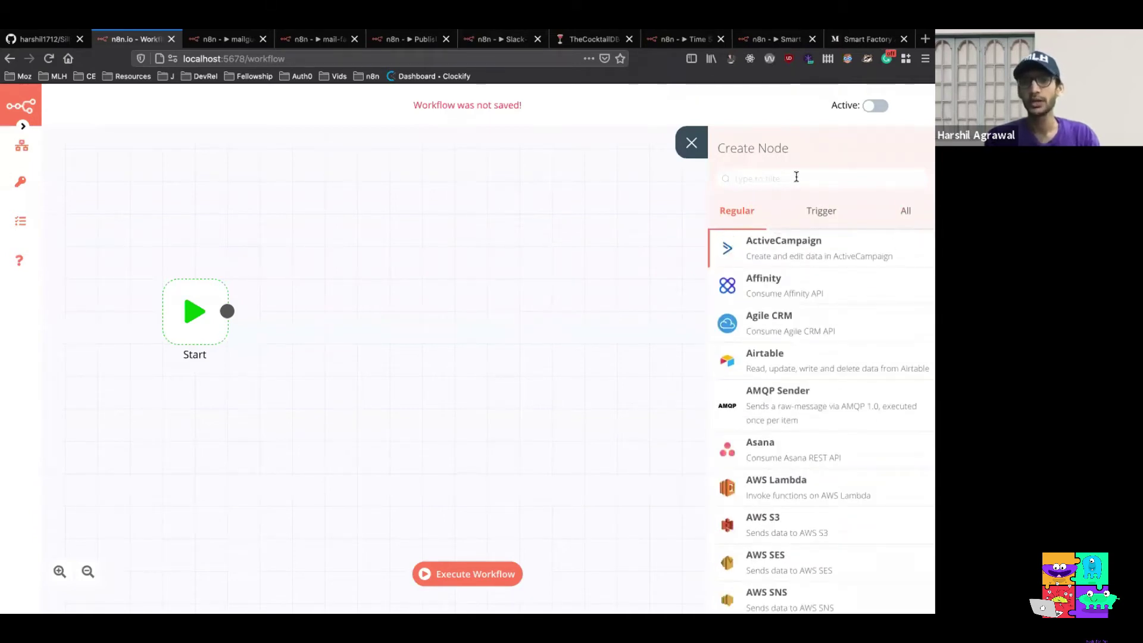
pyautogui.click(815, 212)
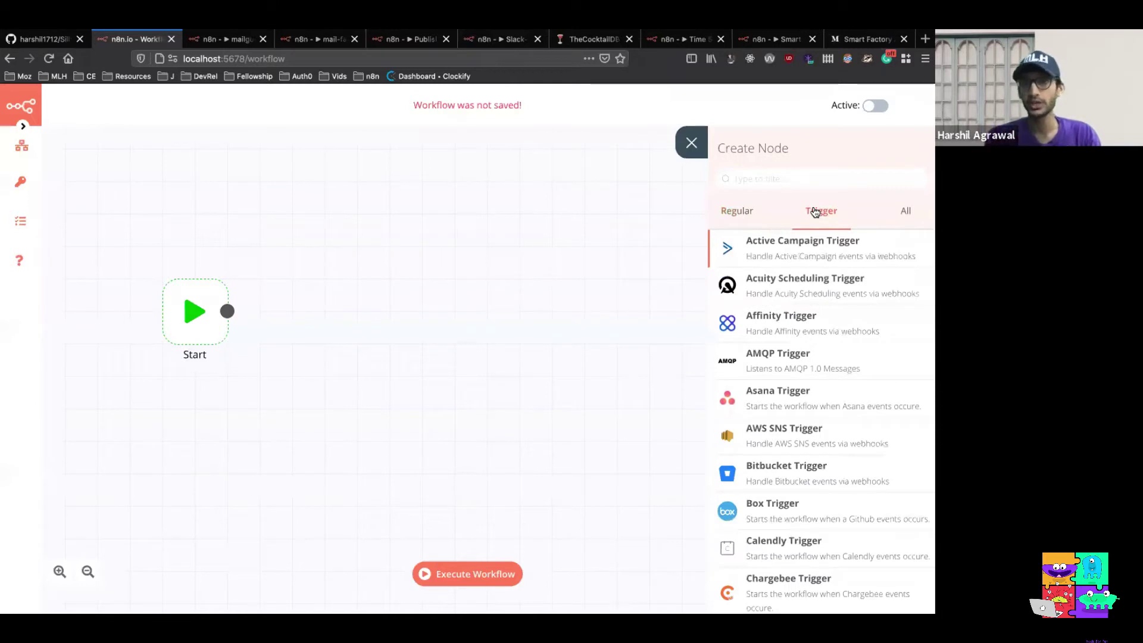
pyautogui.click(751, 214)
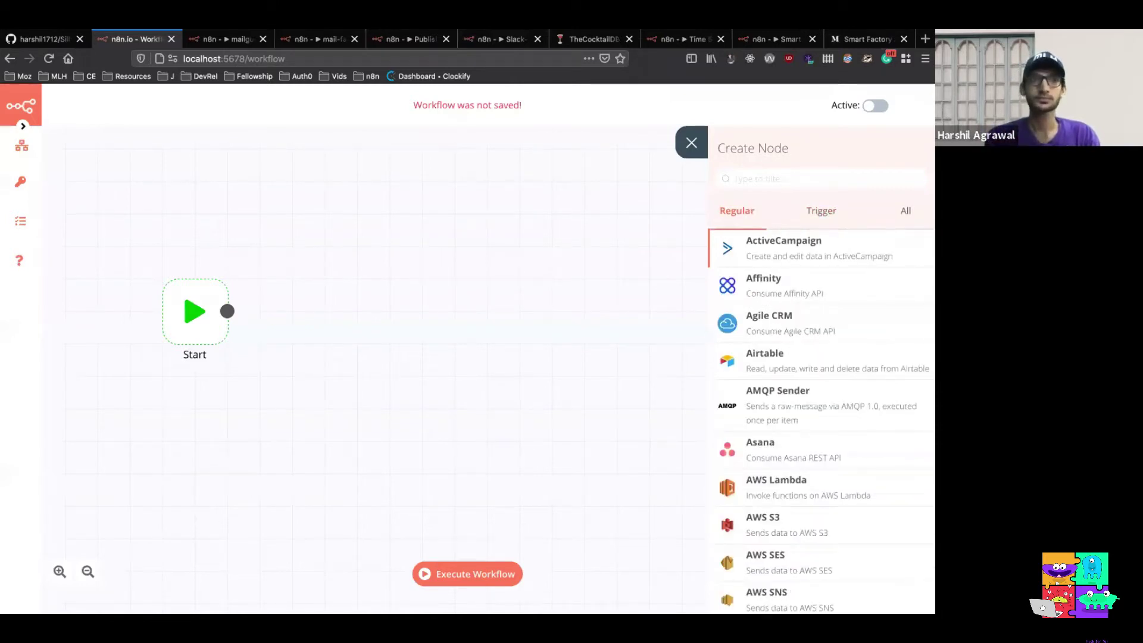
# Search 'http' and add the HTTP Request node after Start
pyautogui.moveTo(206, 317)
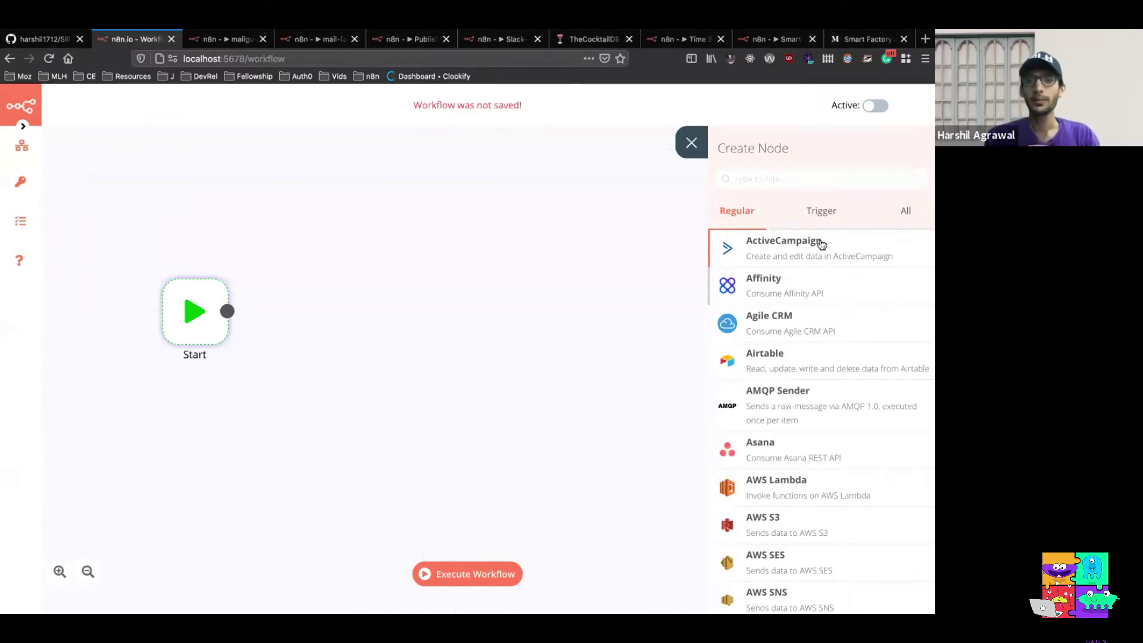
pyautogui.click(796, 179)
pyautogui.write('http')
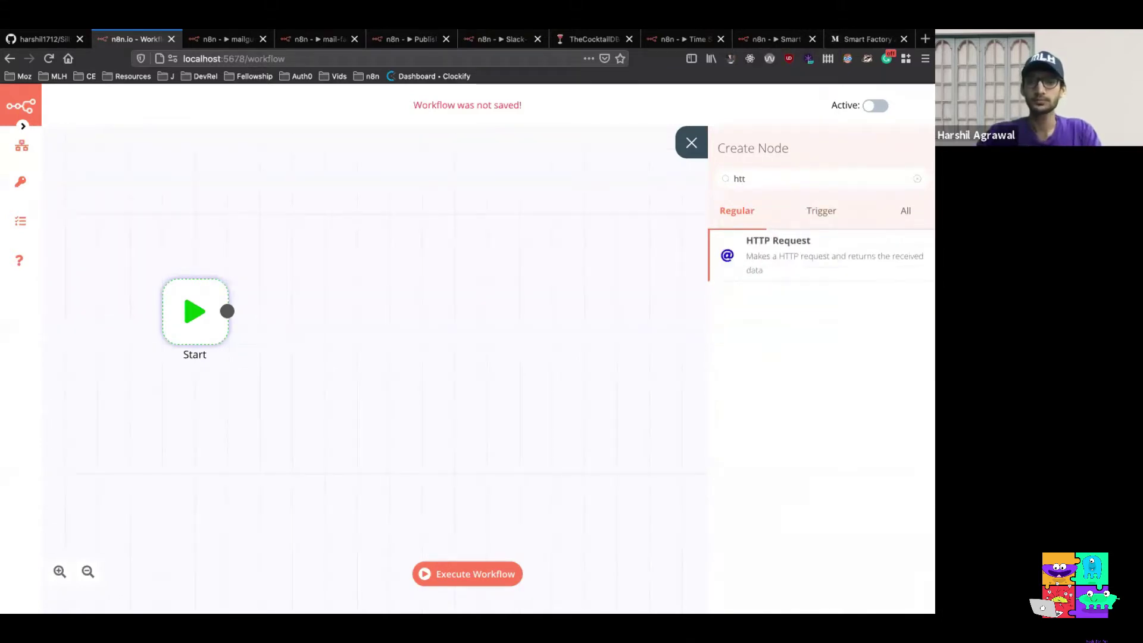
pyautogui.click(806, 262)
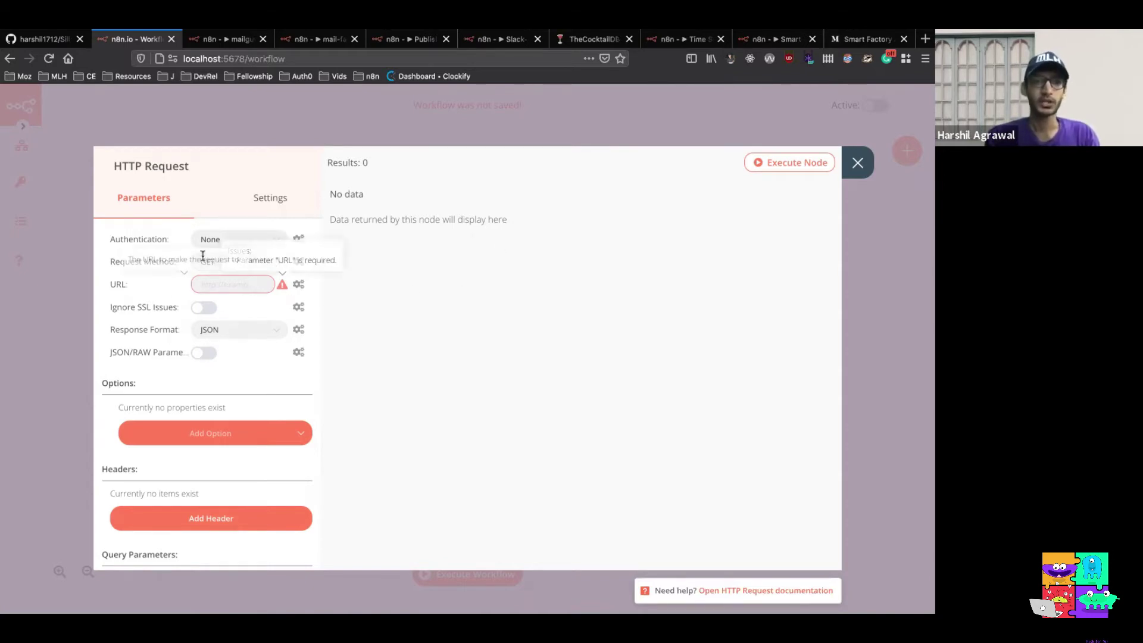
# Keep GET as the method and set the HTTP Request authentication to OAuth2
pyautogui.click(274, 266)
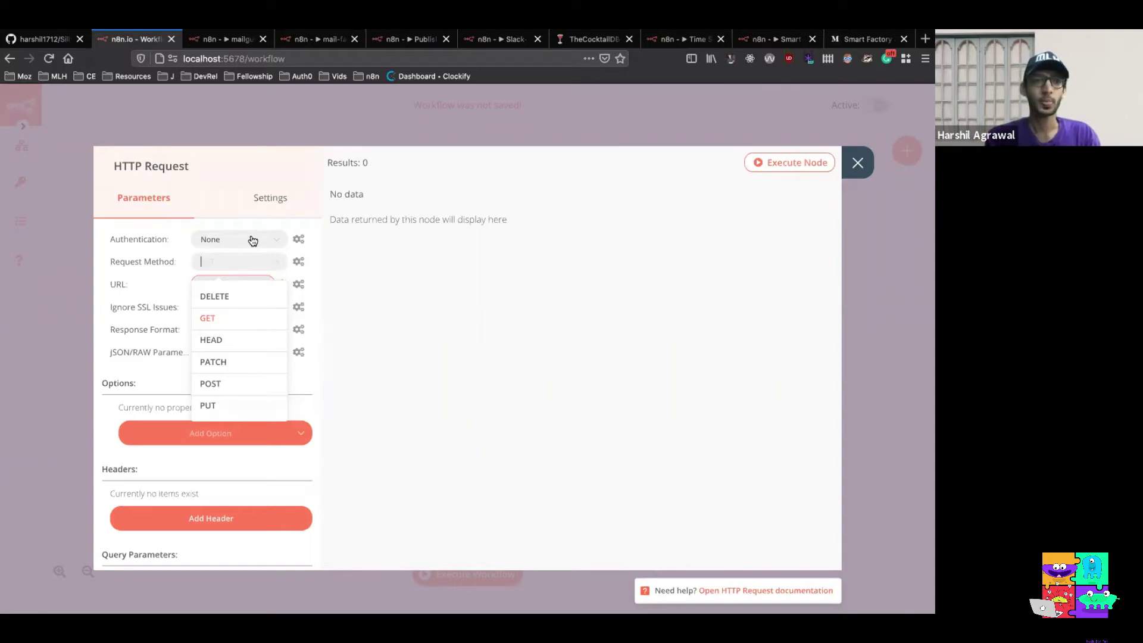
pyautogui.click(177, 227)
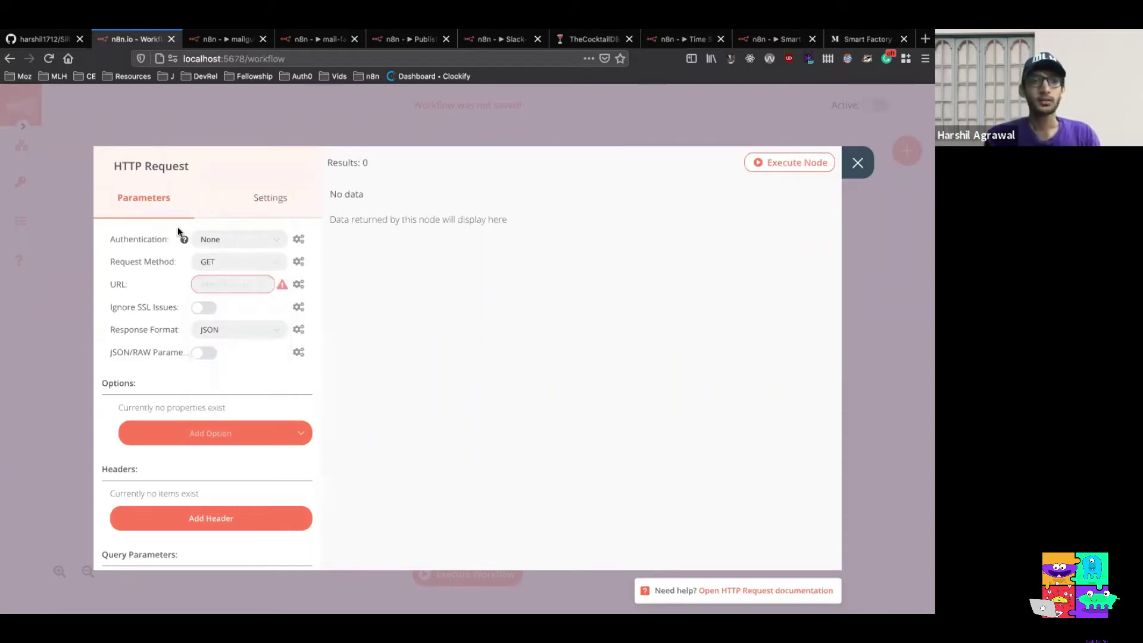
pyautogui.click(278, 239)
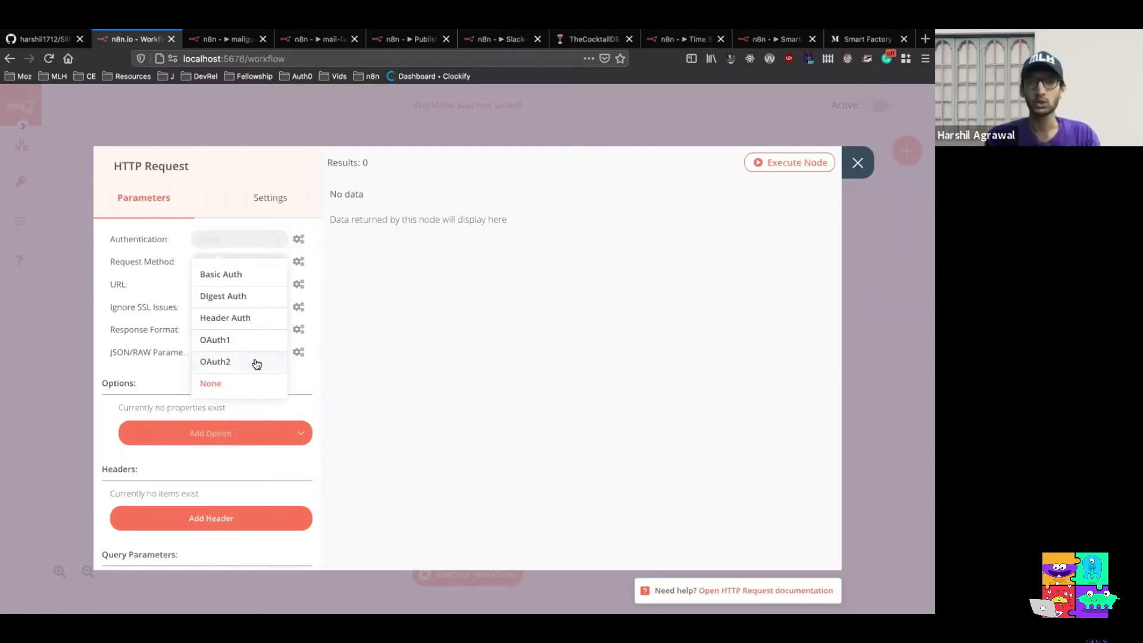
pyautogui.click(257, 363)
pyautogui.click(264, 260)
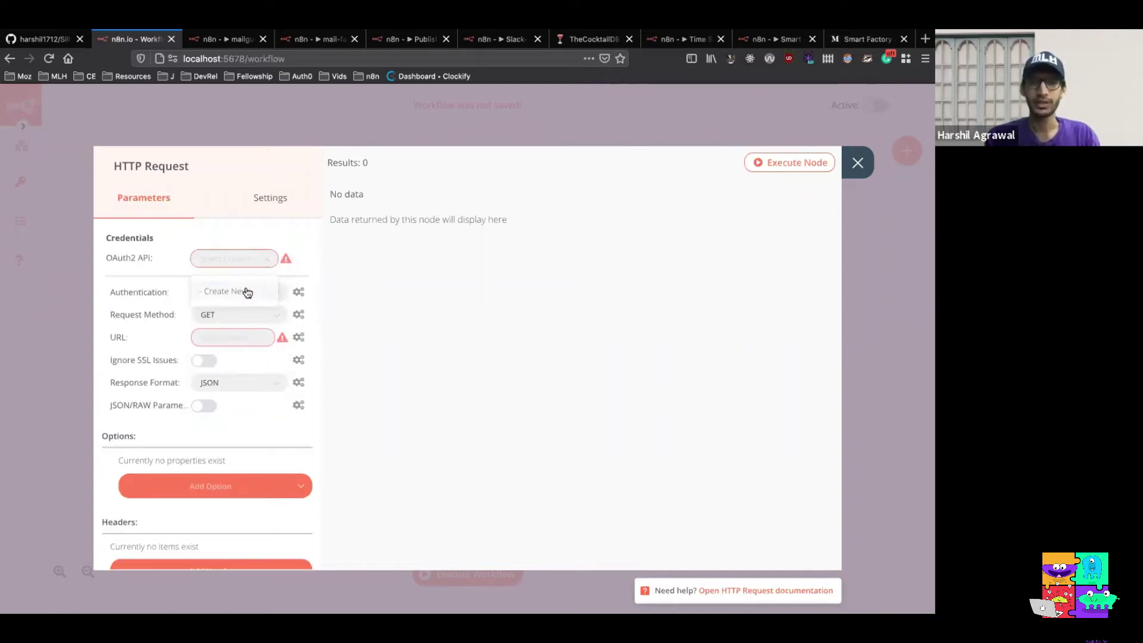
pyautogui.click(247, 292)
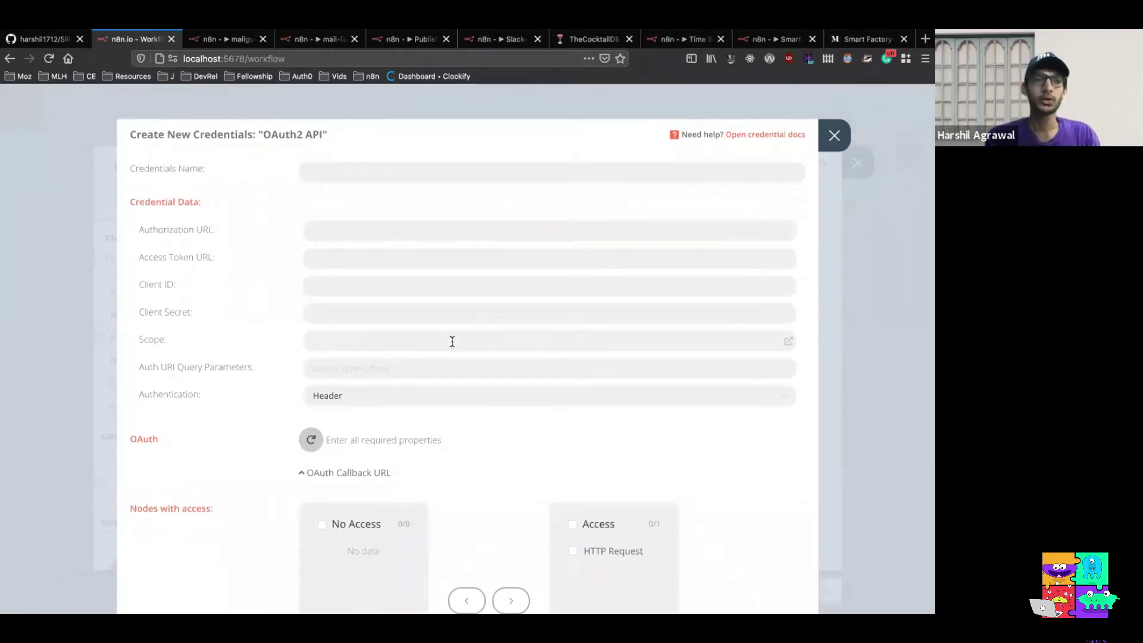
pyautogui.scroll(-1, 417, 379)
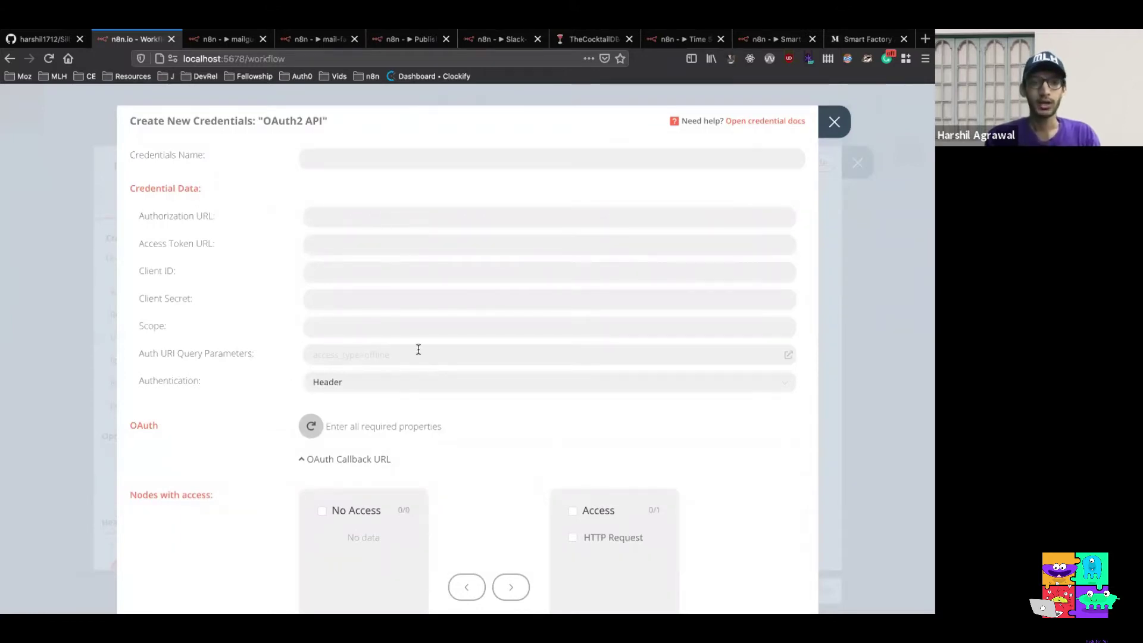
pyautogui.scroll(-4, 418, 352)
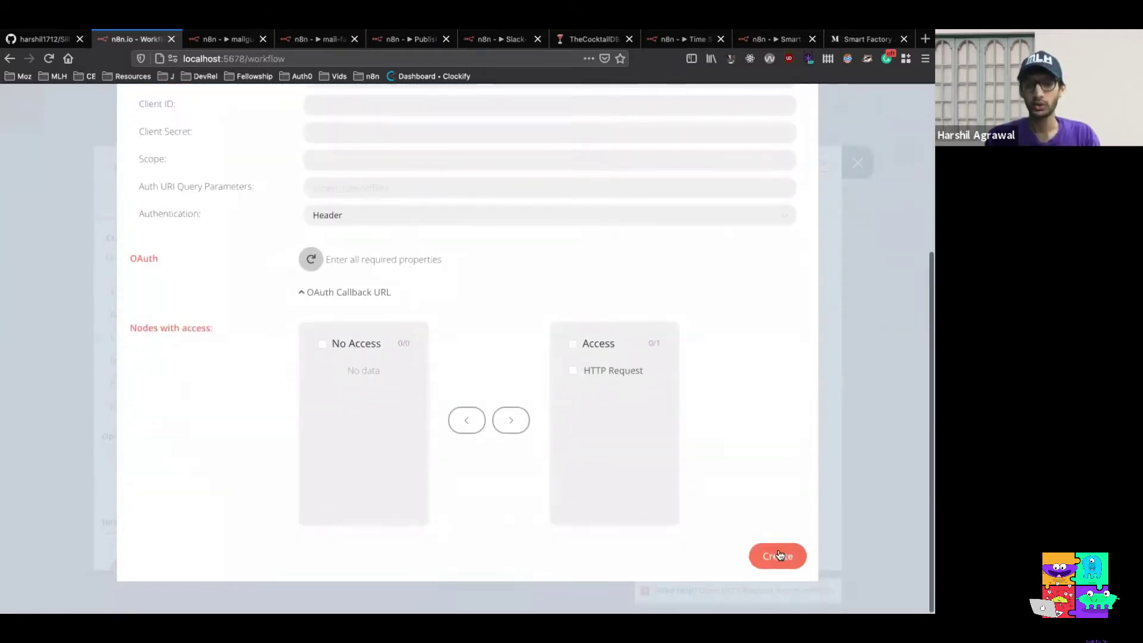
pyautogui.scroll(1, 757, 446)
pyautogui.scroll(4, 756, 441)
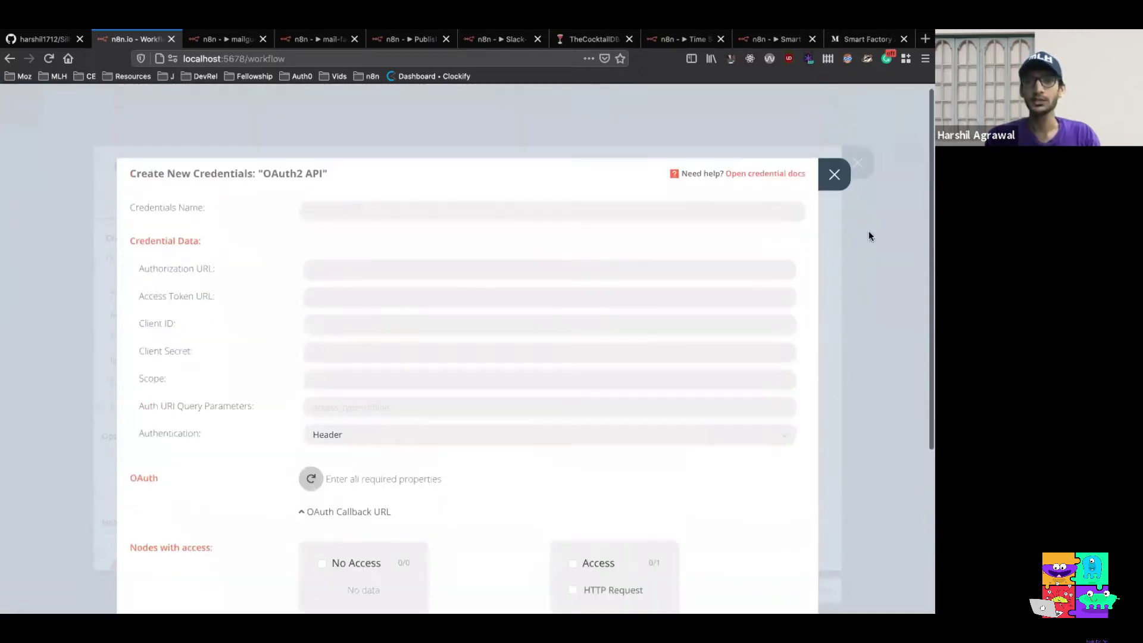
pyautogui.click(832, 171)
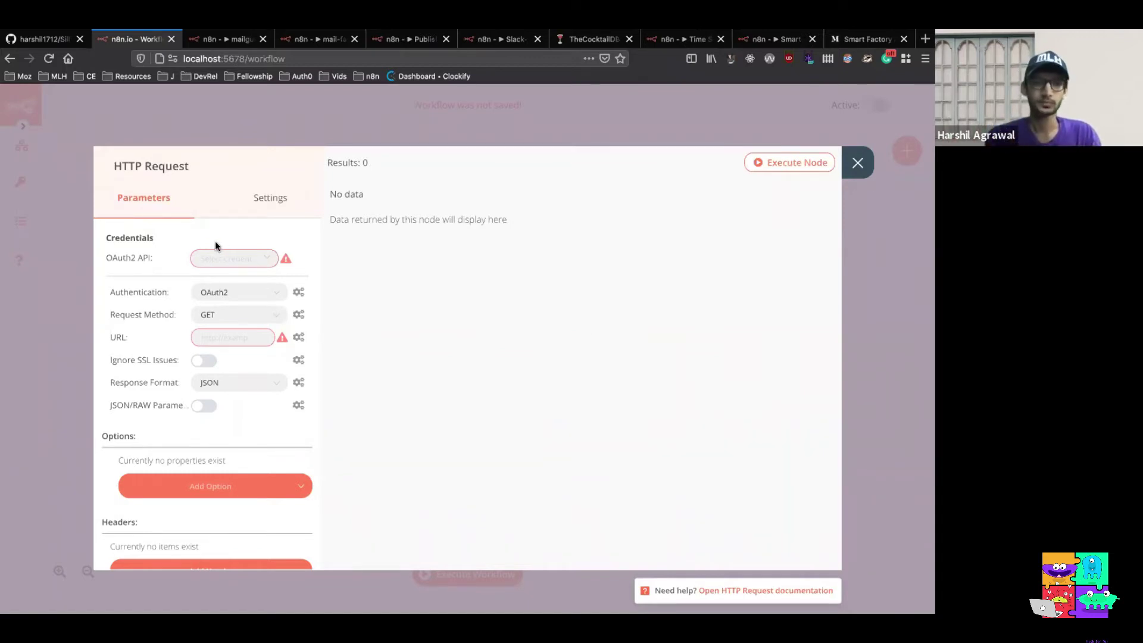
# Switch the HTTP Request node's authentication back to None
pyautogui.click(241, 261)
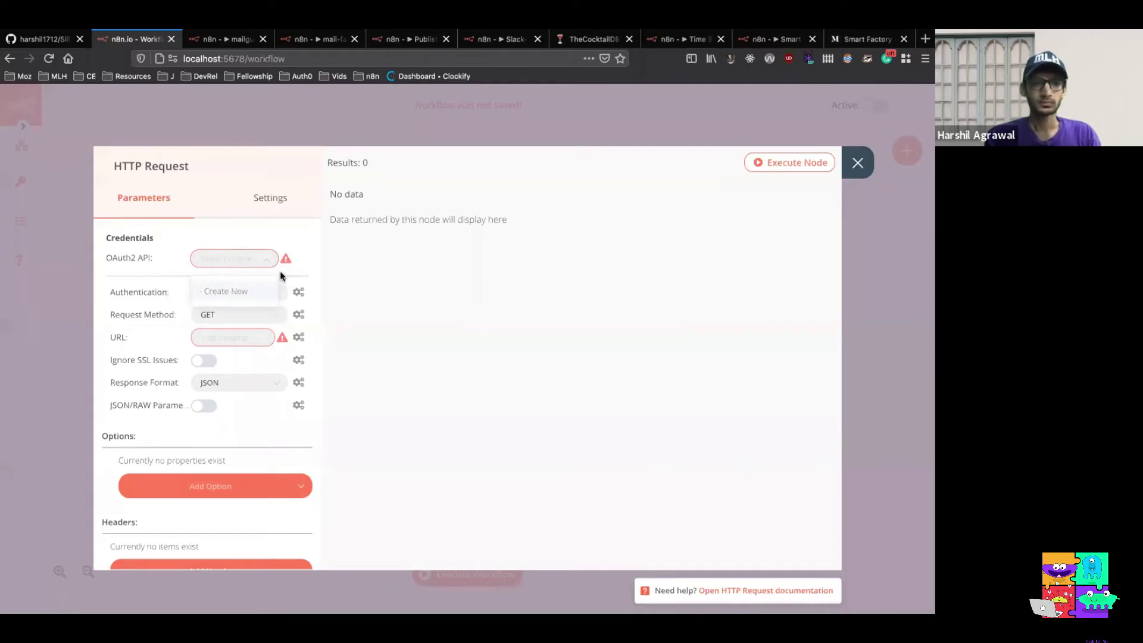
pyautogui.click(277, 292)
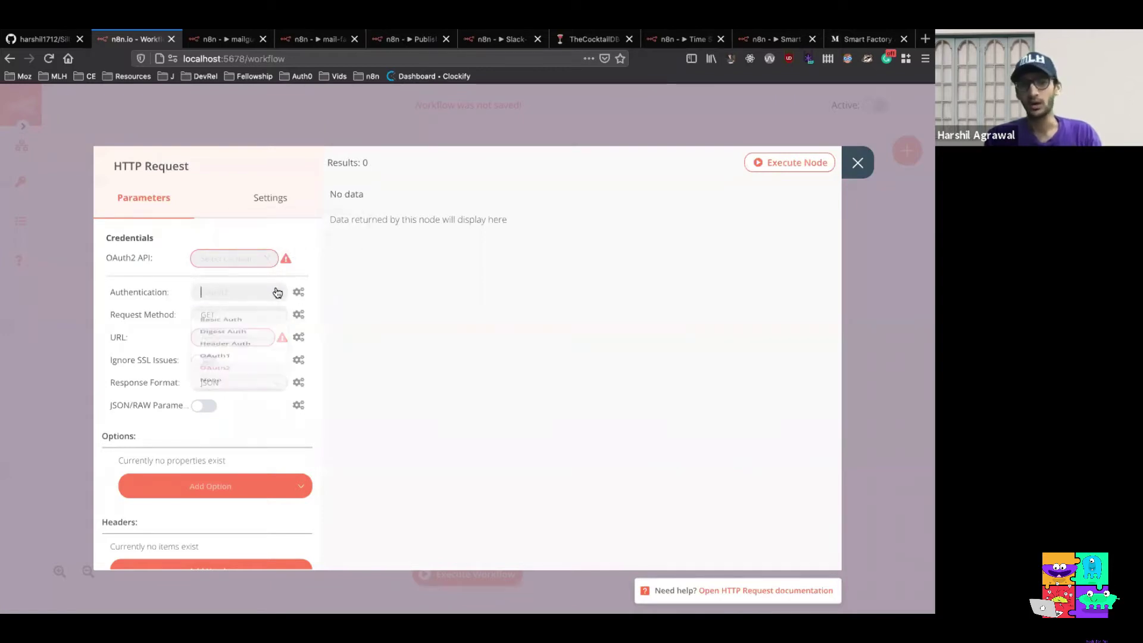
pyautogui.click(251, 436)
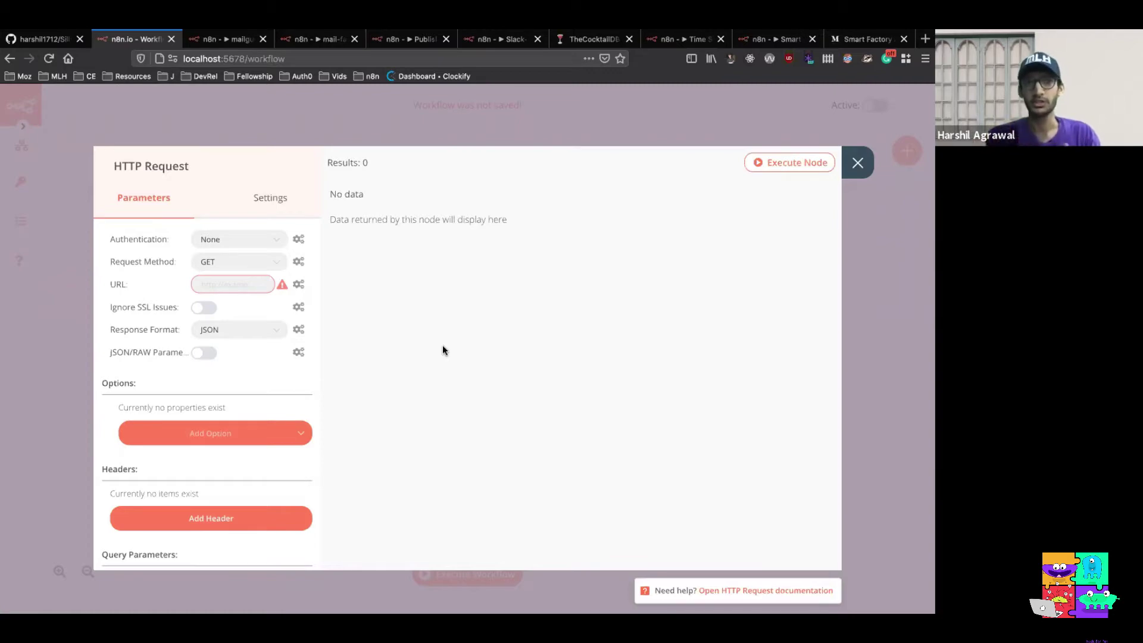
# Look over the Mojito recipe on TheCocktailDB, then return to the n8n workflow tab
pyautogui.click(572, 41)
pyautogui.scroll(-3, 579, 353)
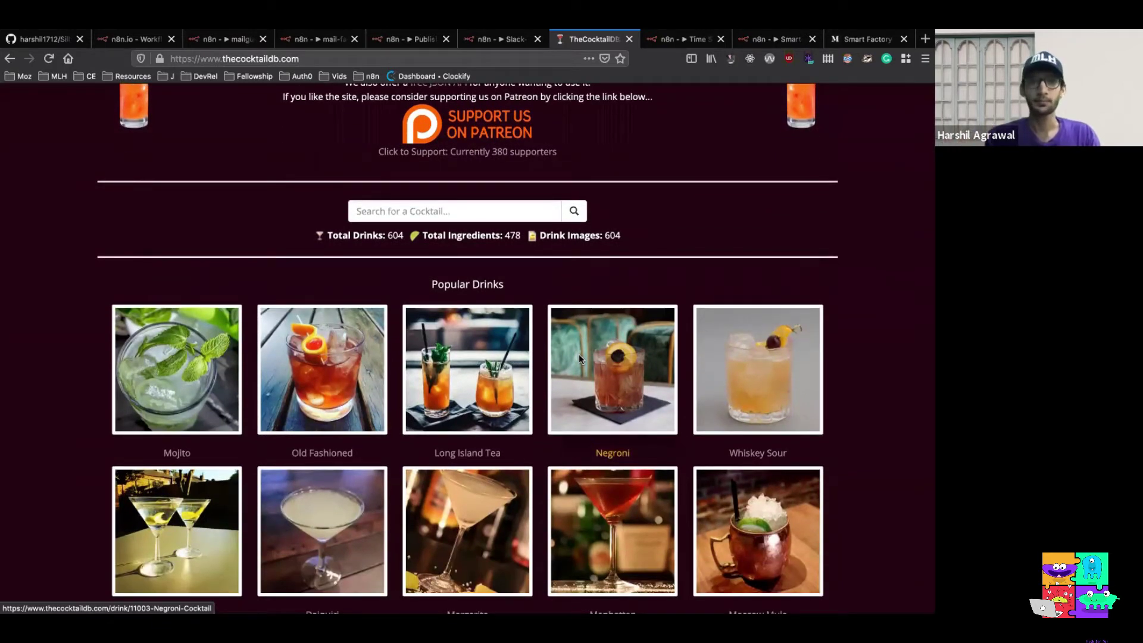
pyautogui.click(156, 354)
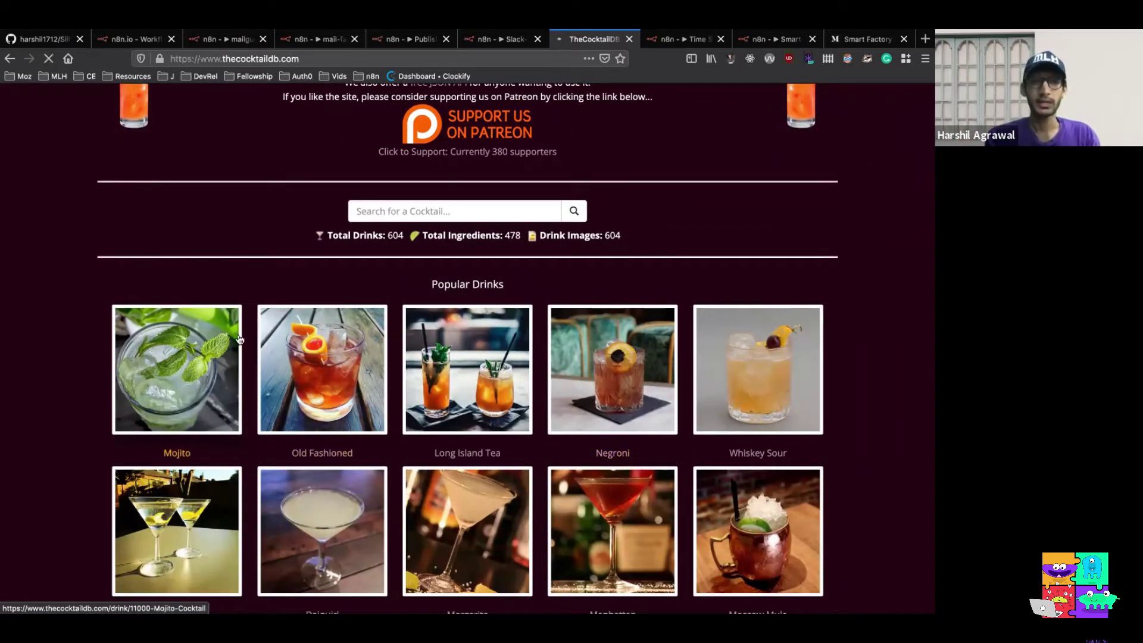
pyautogui.scroll(-1, 532, 388)
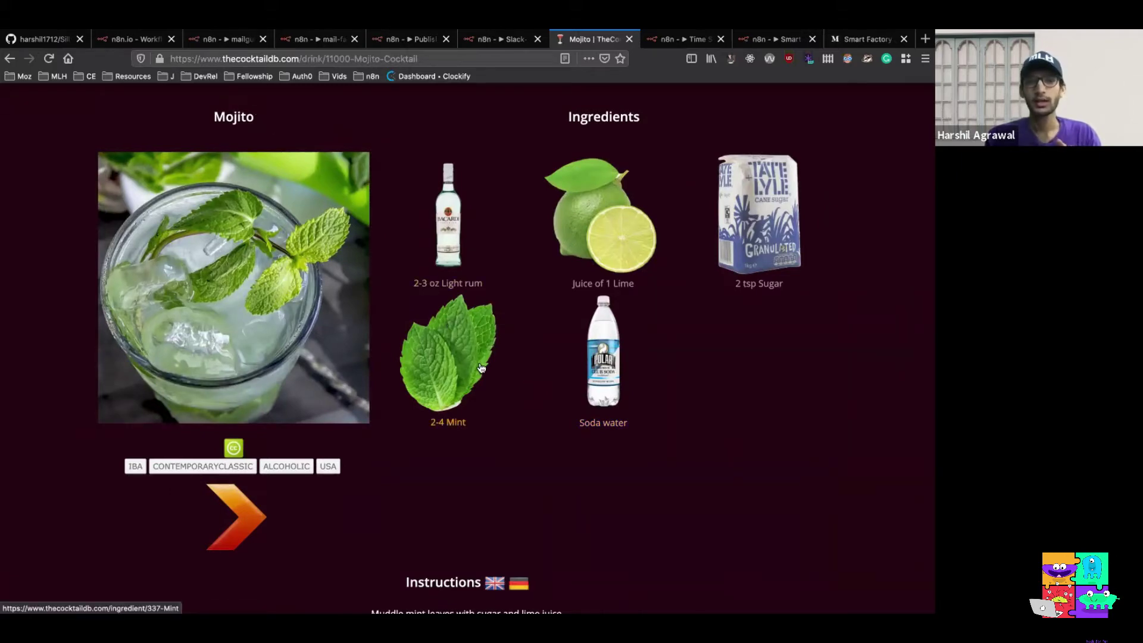
pyautogui.scroll(-3, 481, 368)
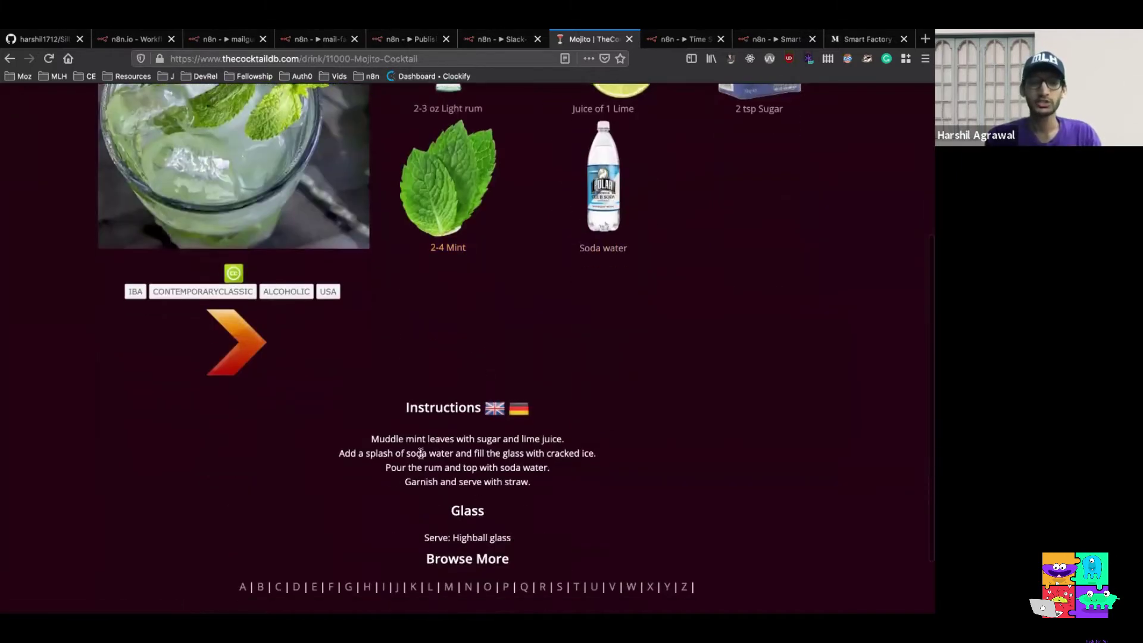
pyautogui.scroll(4, 498, 334)
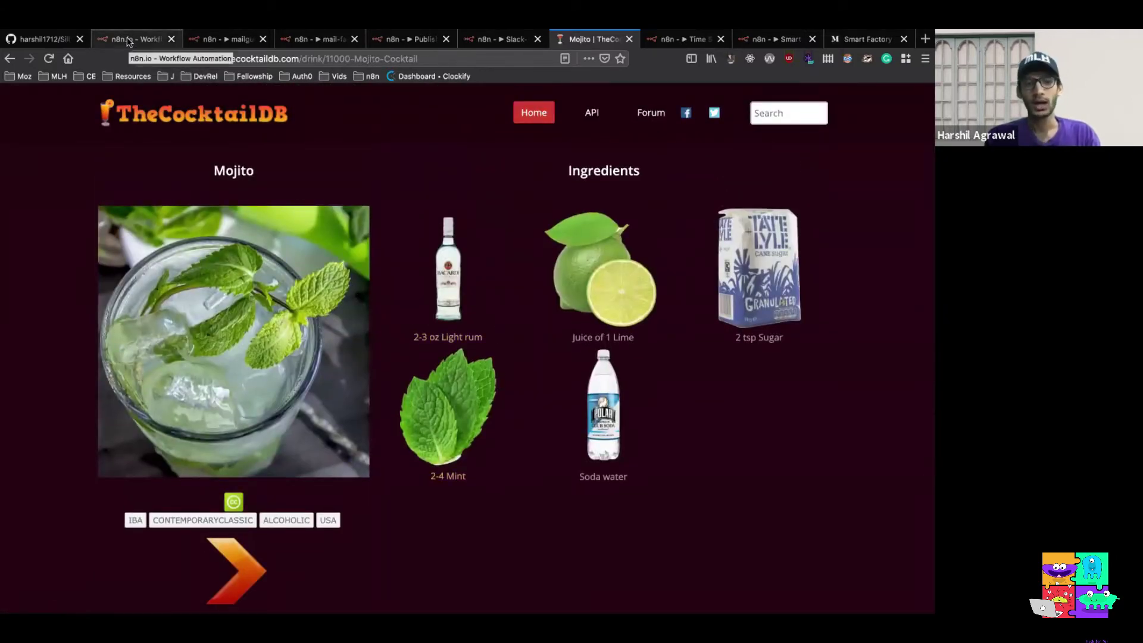
pyautogui.click(128, 41)
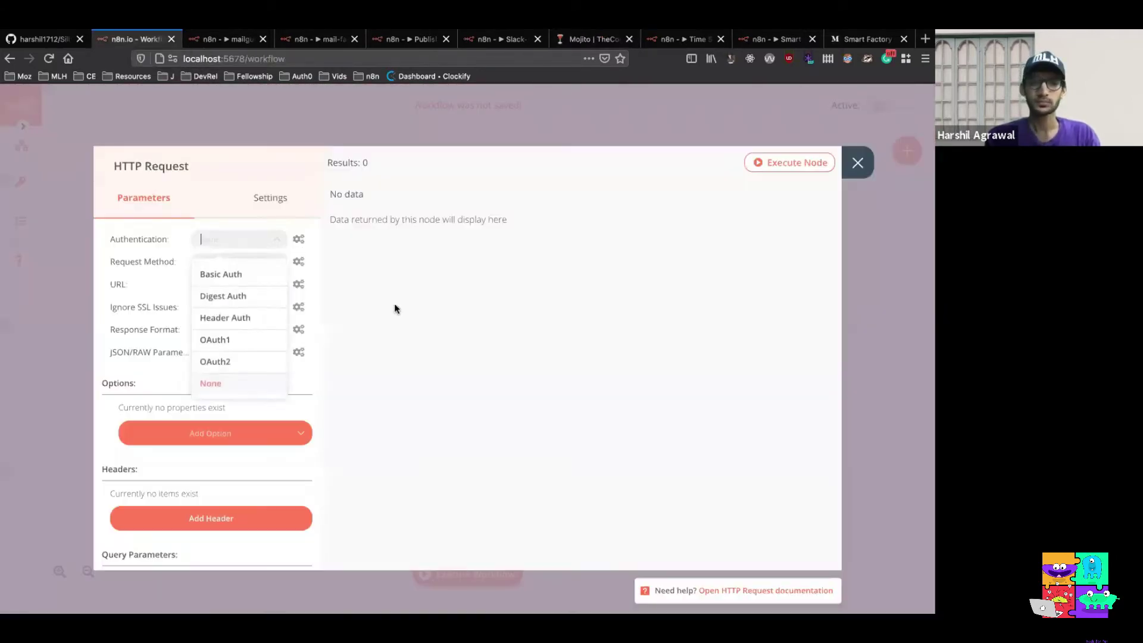
# Paste the TheCocktailDB /1/random.php API address into the HTTP Request URL field
pyautogui.click(316, 374)
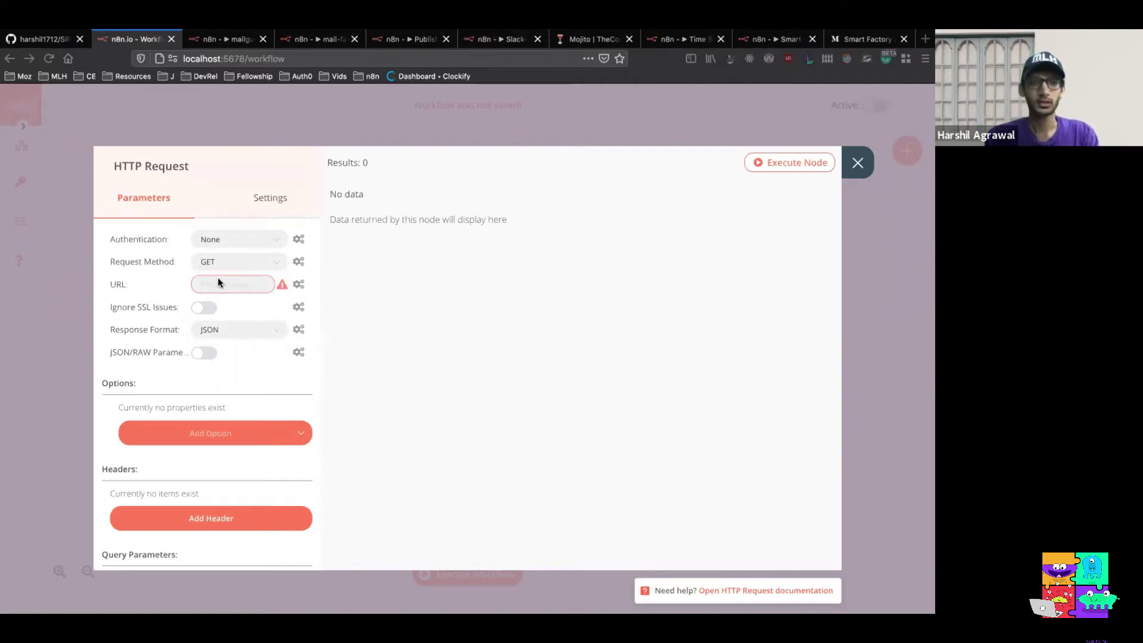
pyautogui.hotkey('ctrl', 'v')
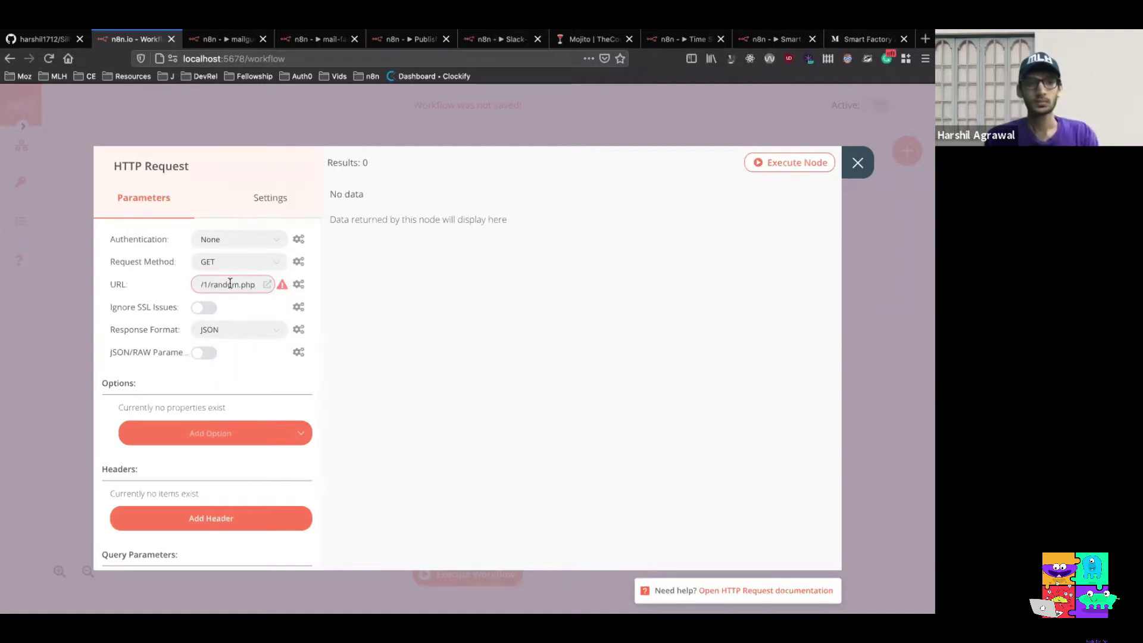
pyautogui.click(237, 284)
pyautogui.press('Left')
pyautogui.press('Left')
pyautogui.press('Left')
pyautogui.press('Left')
pyautogui.press('Left')
pyautogui.press('Left')
pyautogui.press('Left')
pyautogui.press('Left')
pyautogui.press('Left')
pyautogui.press('Left')
pyautogui.press('Left')
pyautogui.press('Left')
pyautogui.press('Left')
pyautogui.press('Left')
pyautogui.press('Left')
pyautogui.press('Left')
pyautogui.press('Left')
pyautogui.press('Left')
pyautogui.press('Left')
pyautogui.press('Left')
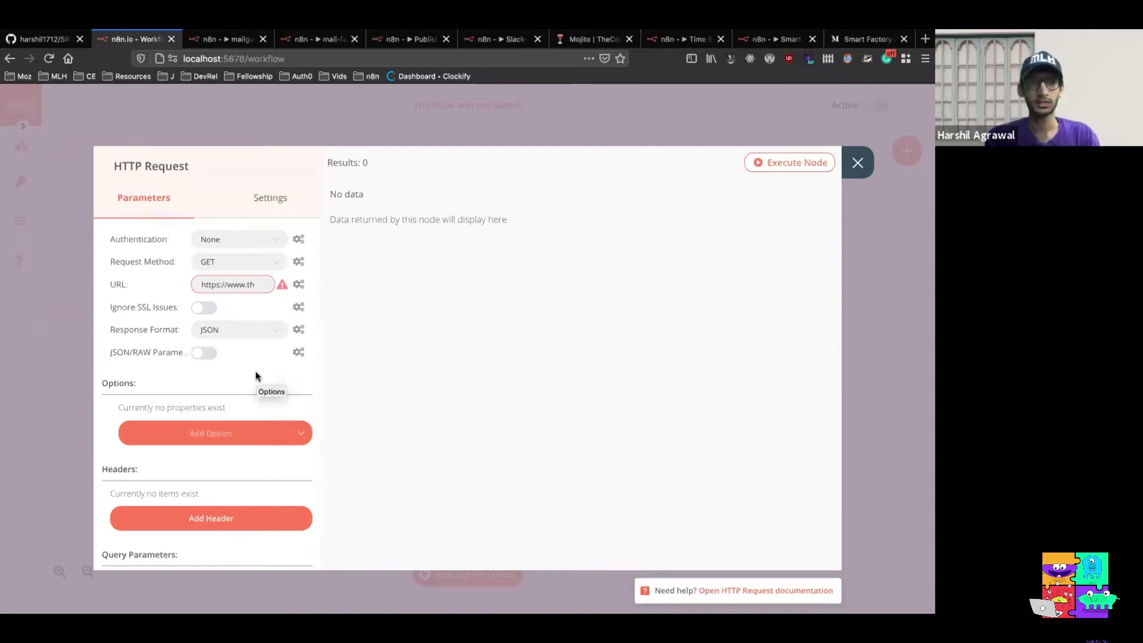
# Execute the node and review the returned Gin Squirt drink as JSON
pyautogui.click(790, 164)
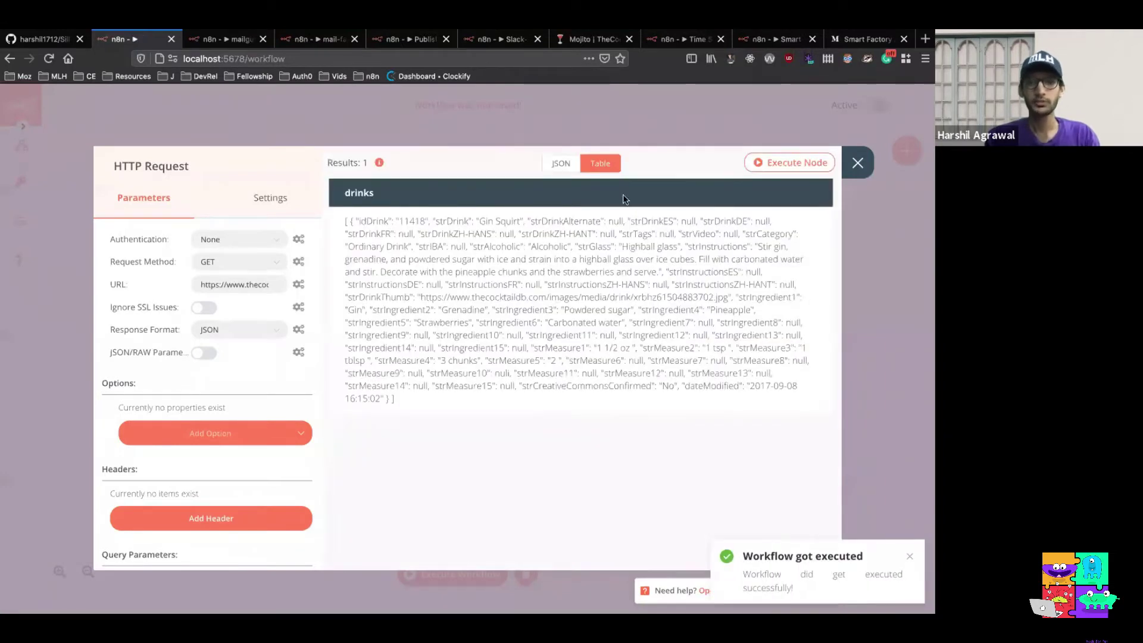
pyautogui.click(560, 165)
pyautogui.scroll(-3, 553, 319)
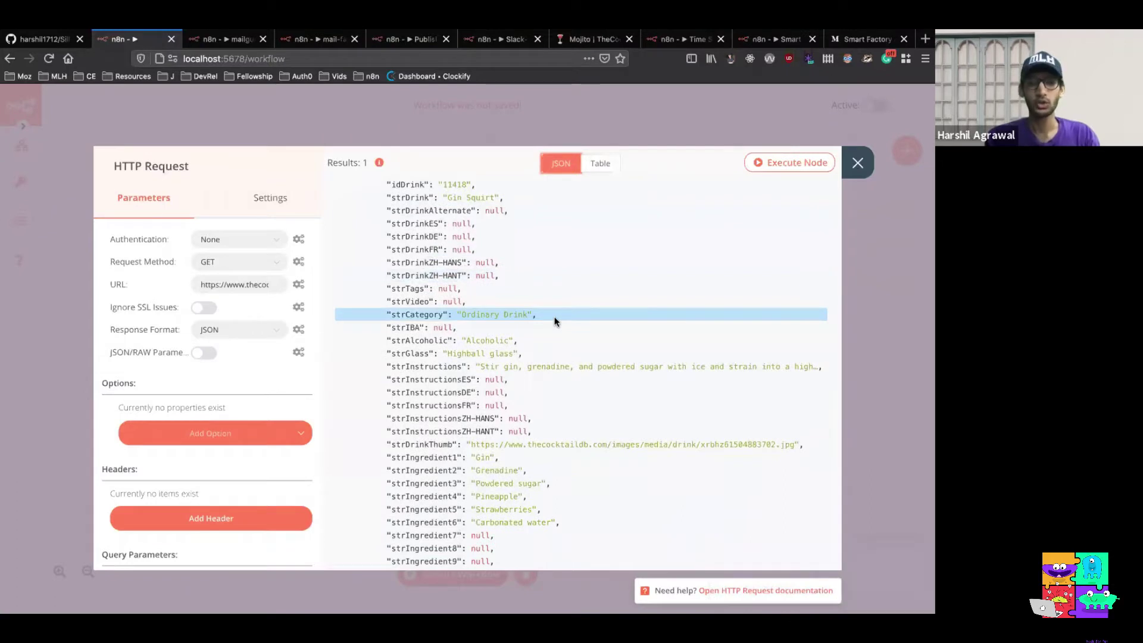
pyautogui.scroll(-3, 554, 321)
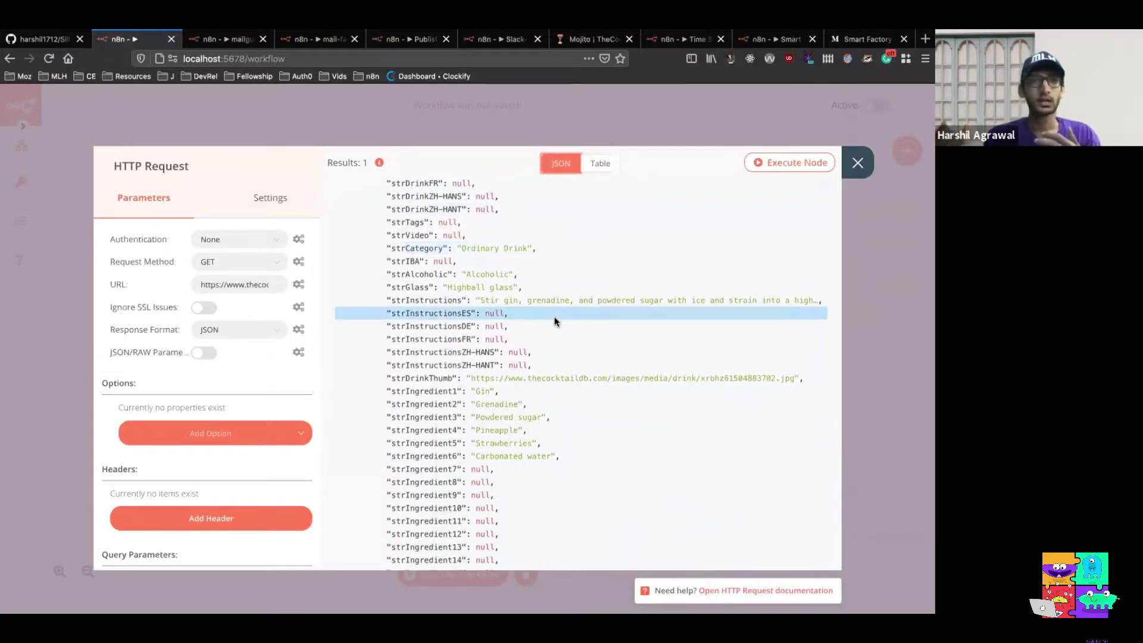
pyautogui.scroll(-6, 554, 321)
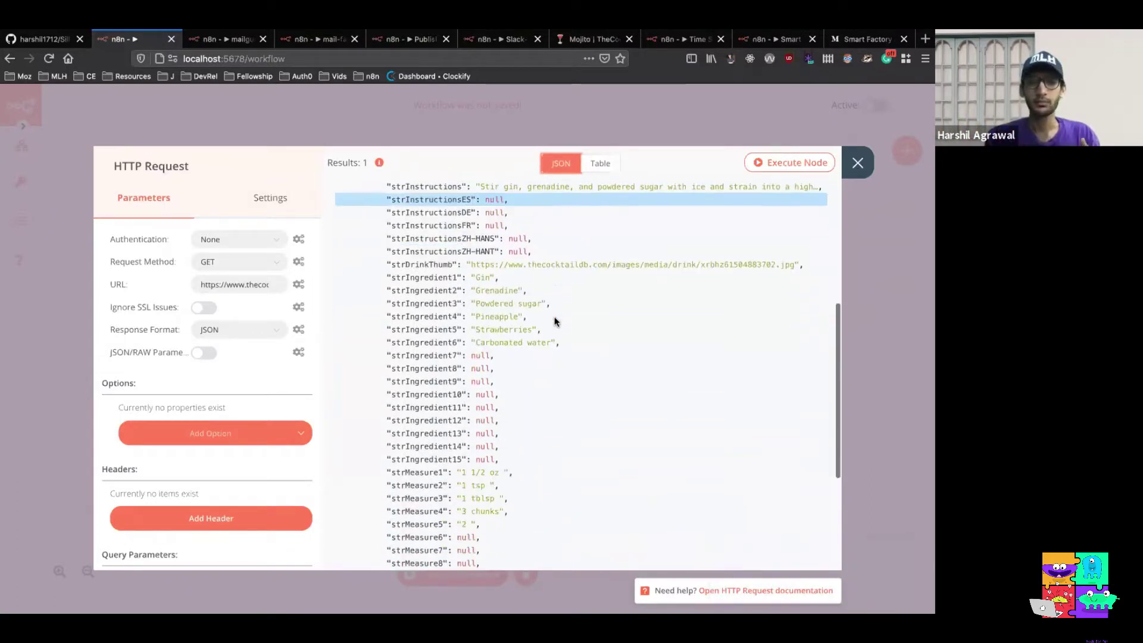
pyautogui.scroll(-5, 554, 320)
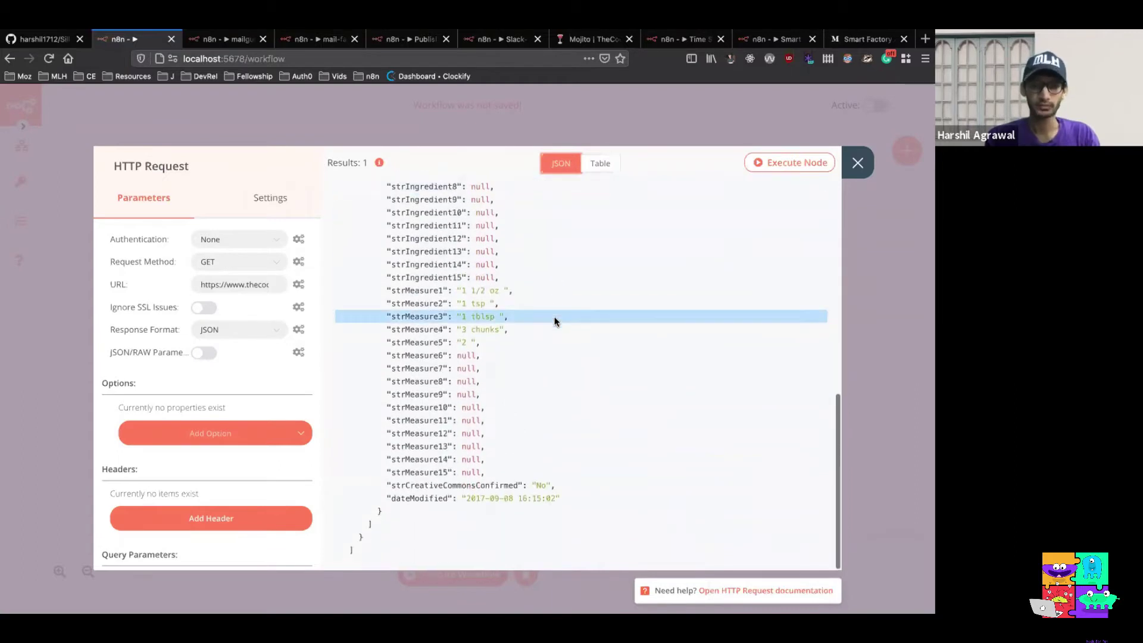
pyautogui.scroll(15, 554, 320)
# Add a Discord node after the HTTP Request node
pyautogui.click(857, 163)
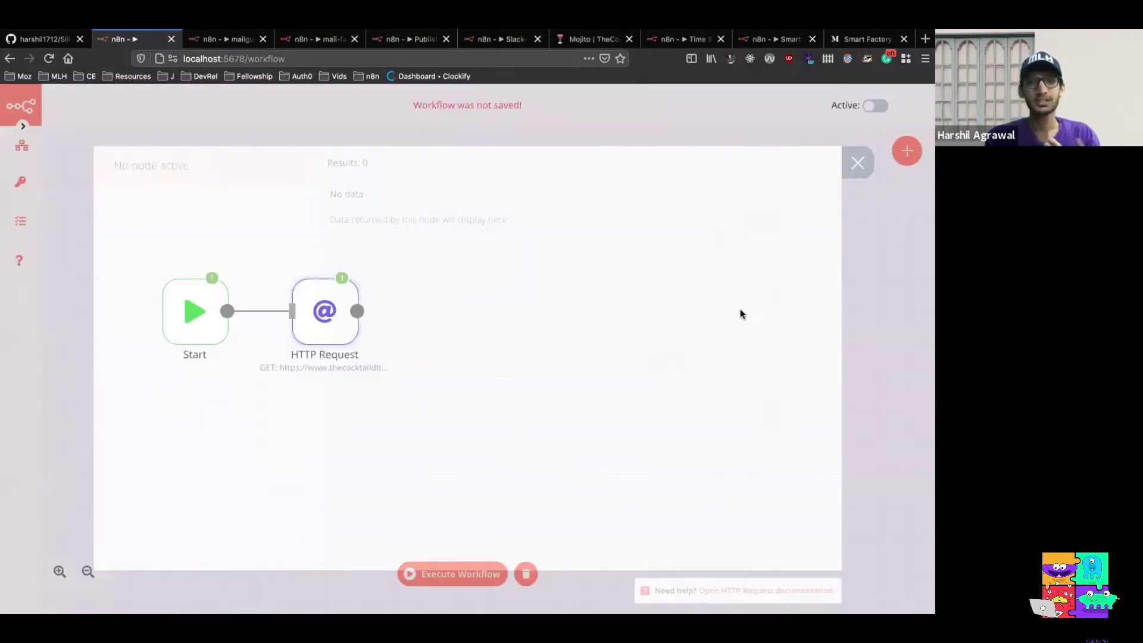
pyautogui.moveTo(333, 321)
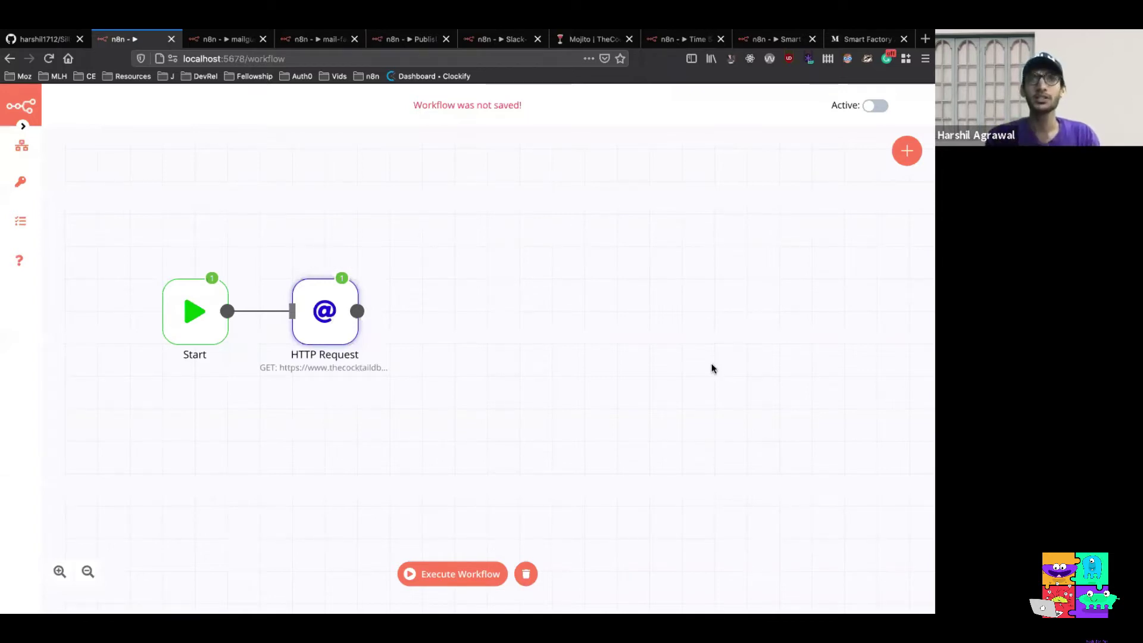
pyautogui.click(900, 161)
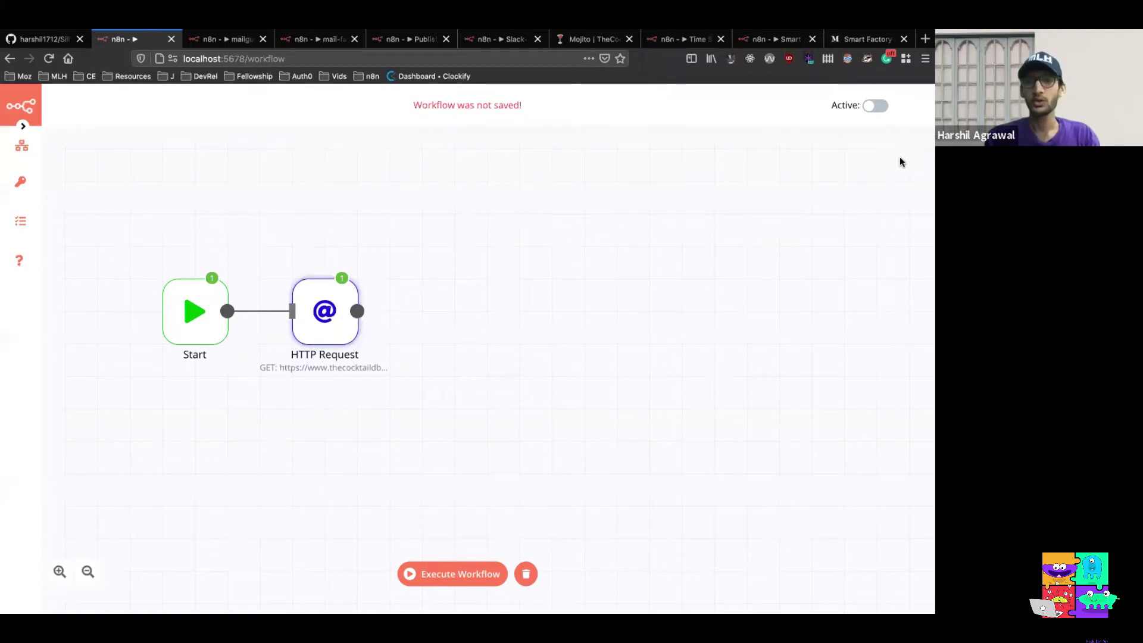
pyautogui.write('di')
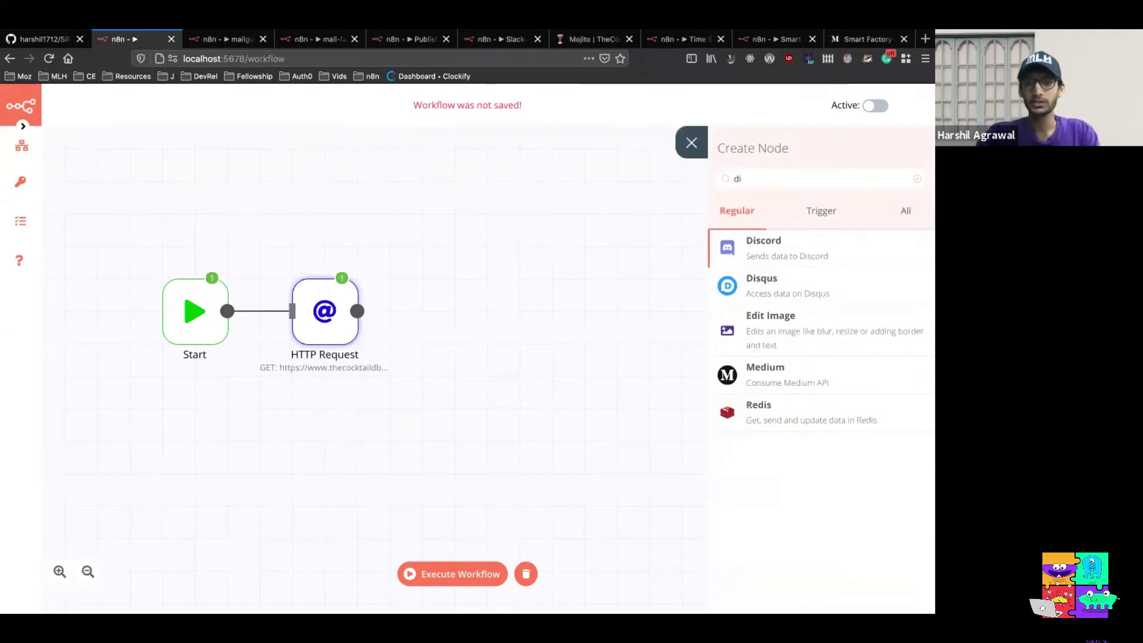
pyautogui.click(839, 253)
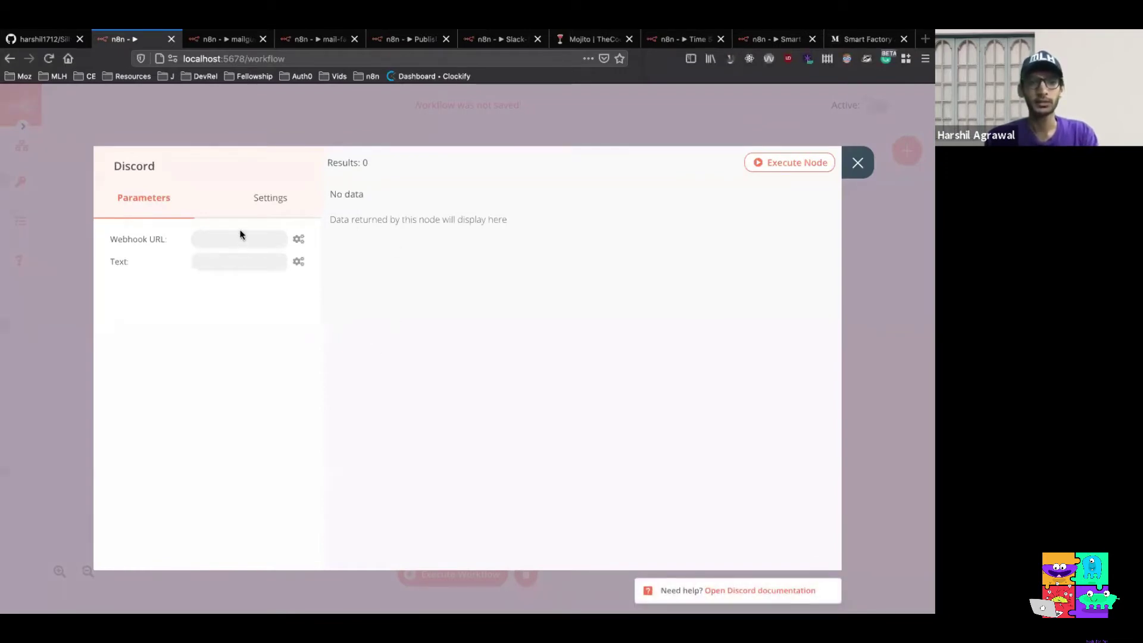
# Paste the Discord webhook URL and turn the Text field into an expression
pyautogui.click(280, 239)
pyautogui.hotkey('ctrl', 'v')
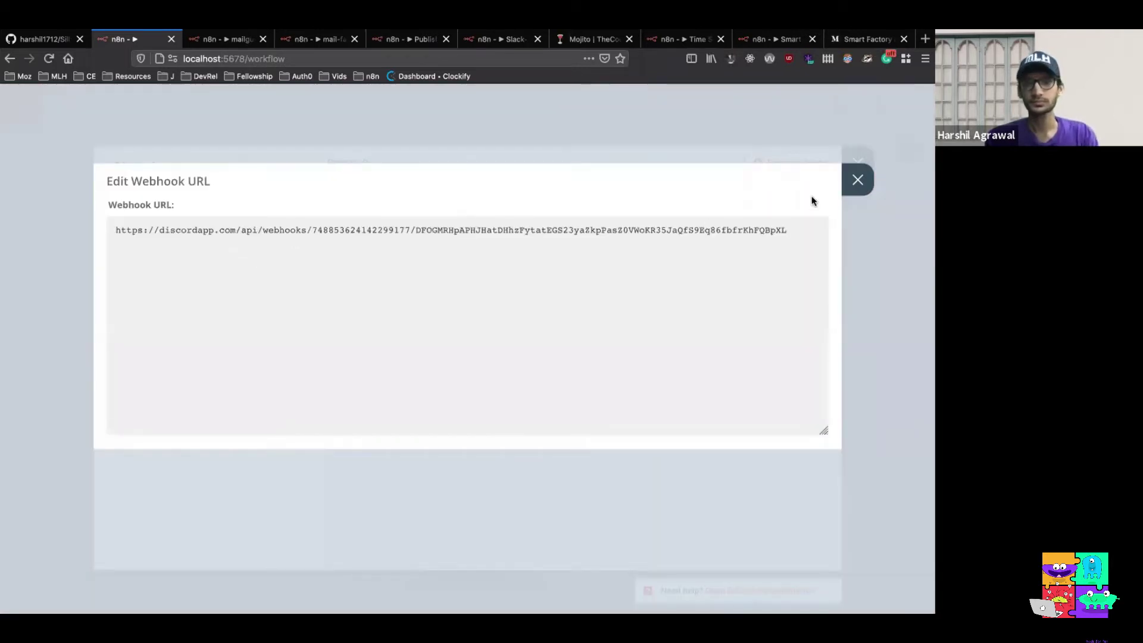
pyautogui.click(857, 179)
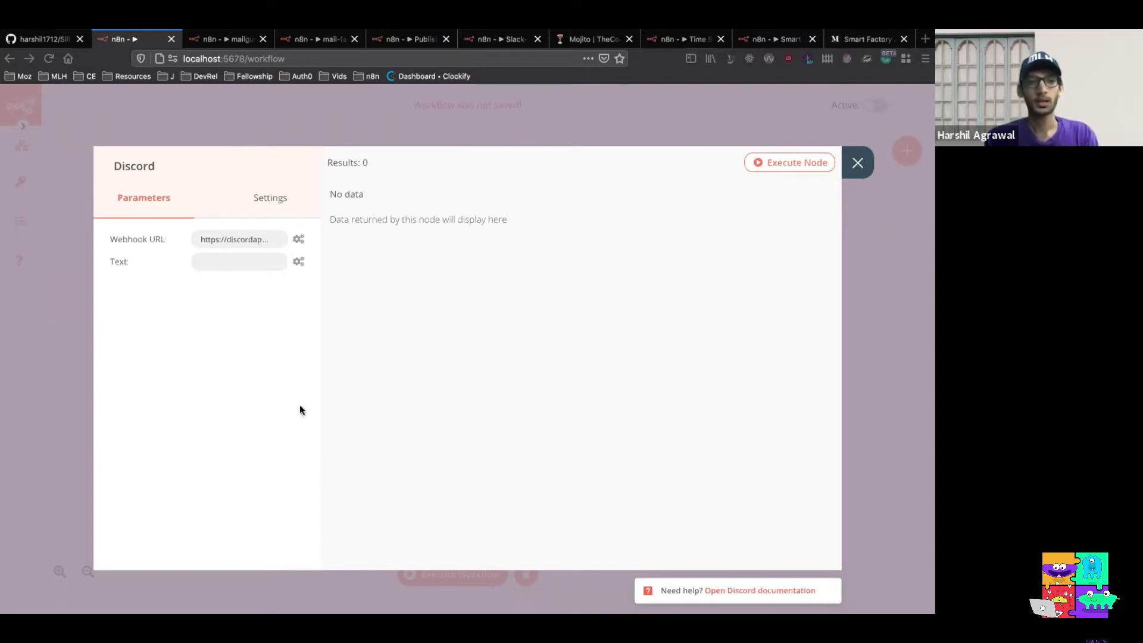
pyautogui.click(298, 265)
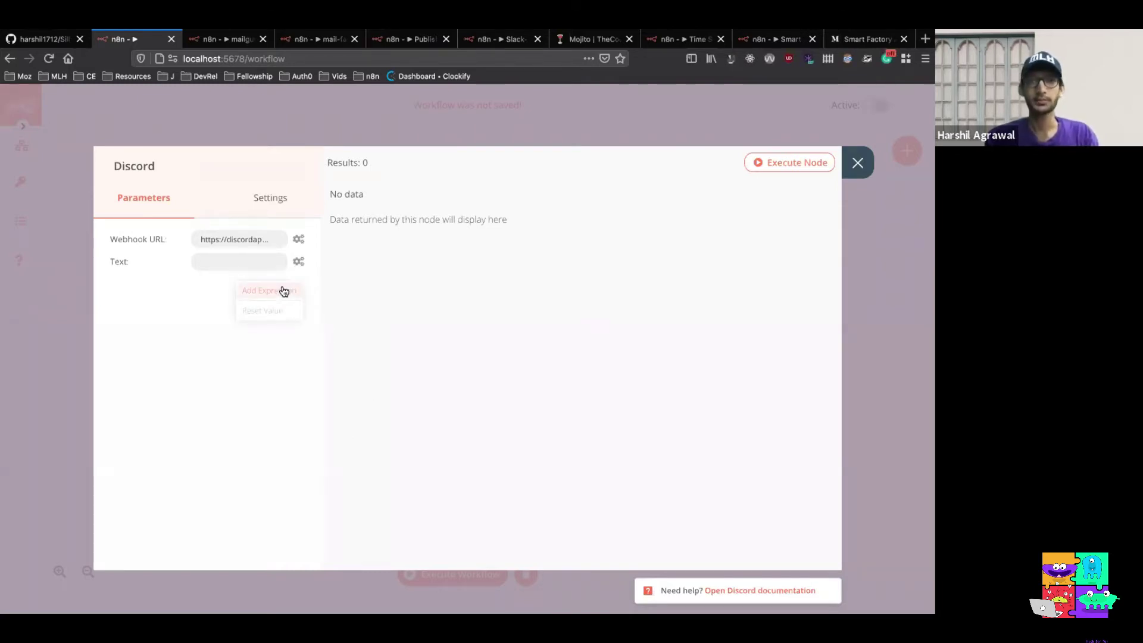
pyautogui.click(284, 291)
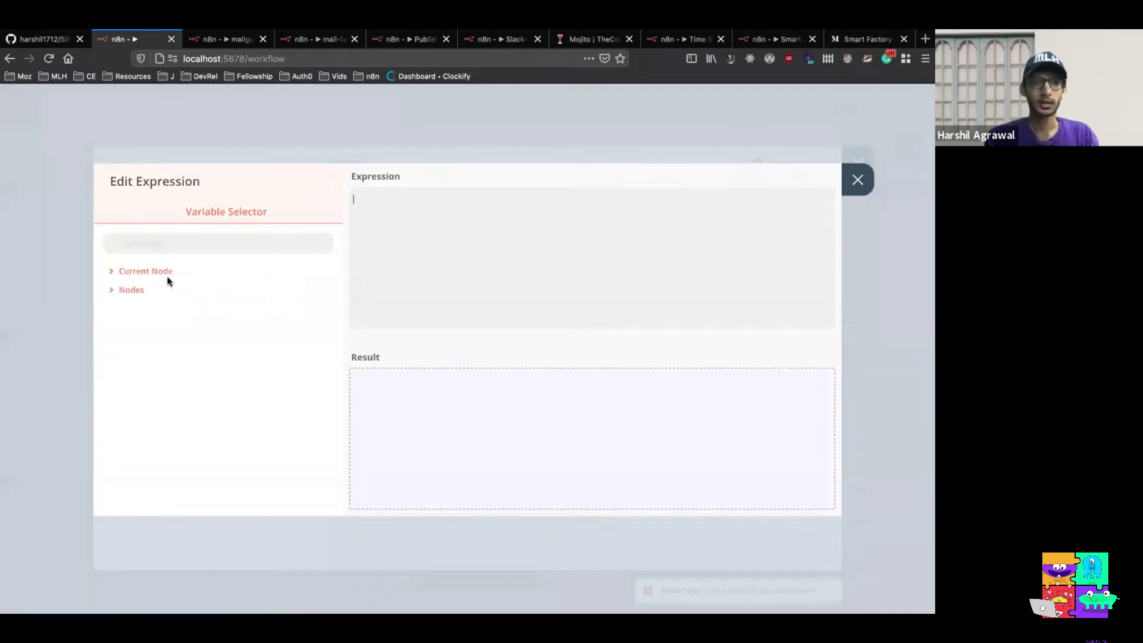
# Paste the Name, Instructions and Image labels and expand the HTTP Request output to the drinks fields
pyautogui.click(412, 204)
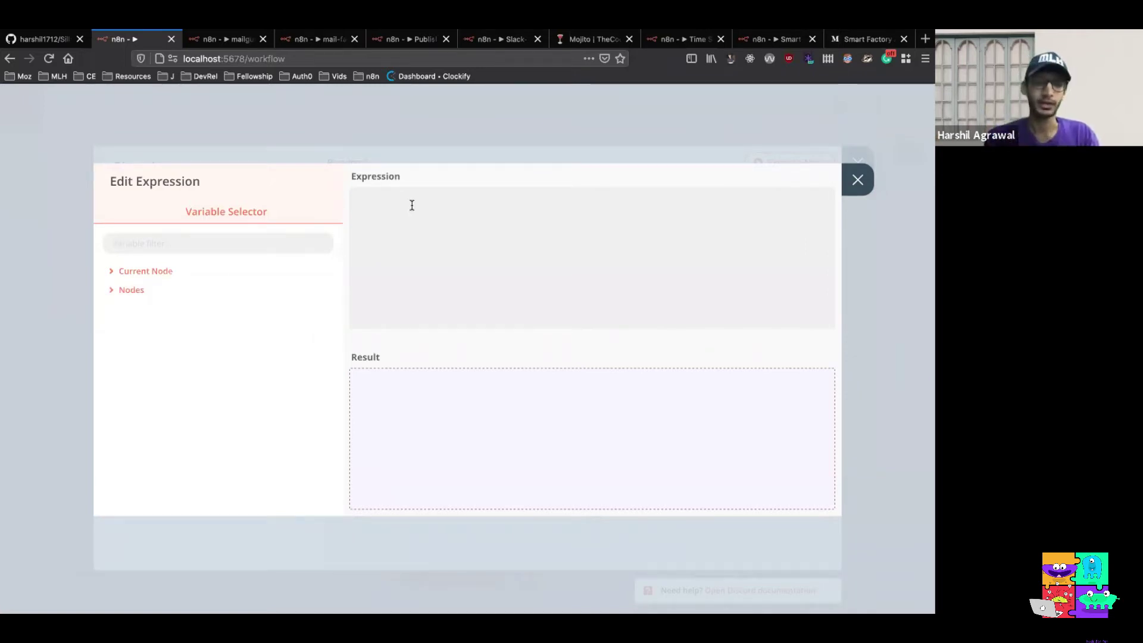
pyautogui.write('**Name:** **Instructions:** **Image:**')
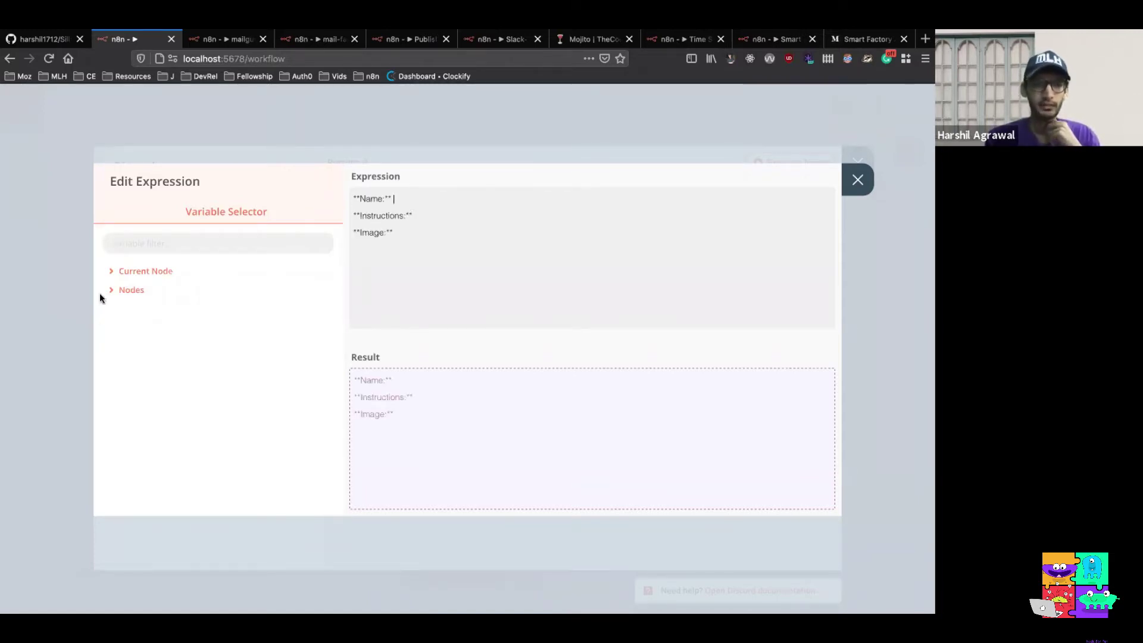
pyautogui.click(121, 292)
pyautogui.click(139, 309)
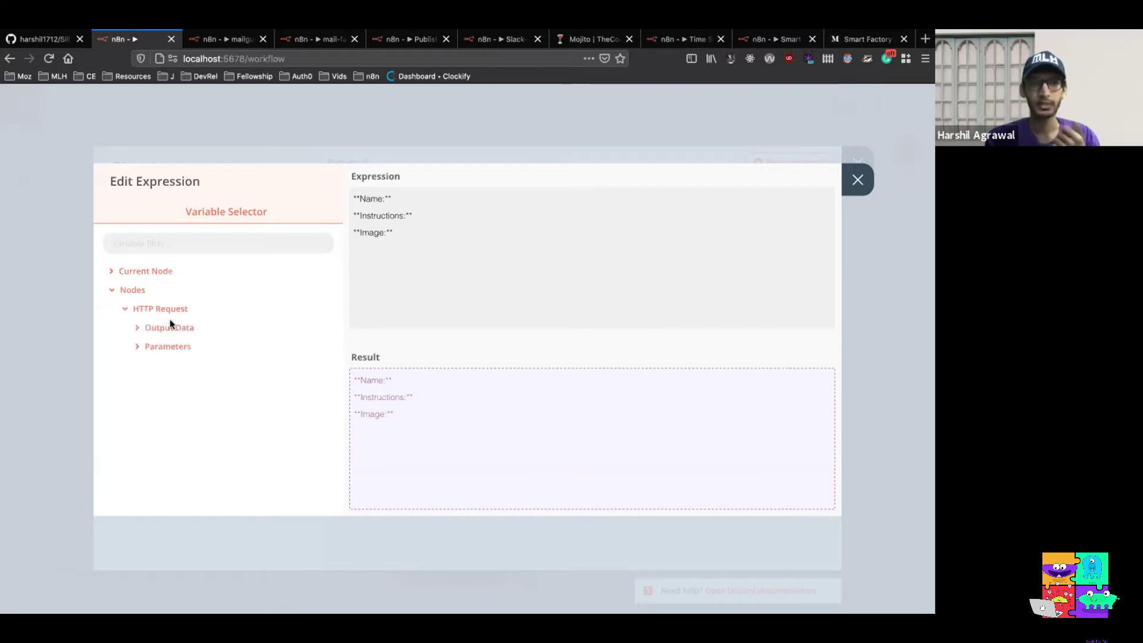
pyautogui.click(169, 329)
pyautogui.click(171, 349)
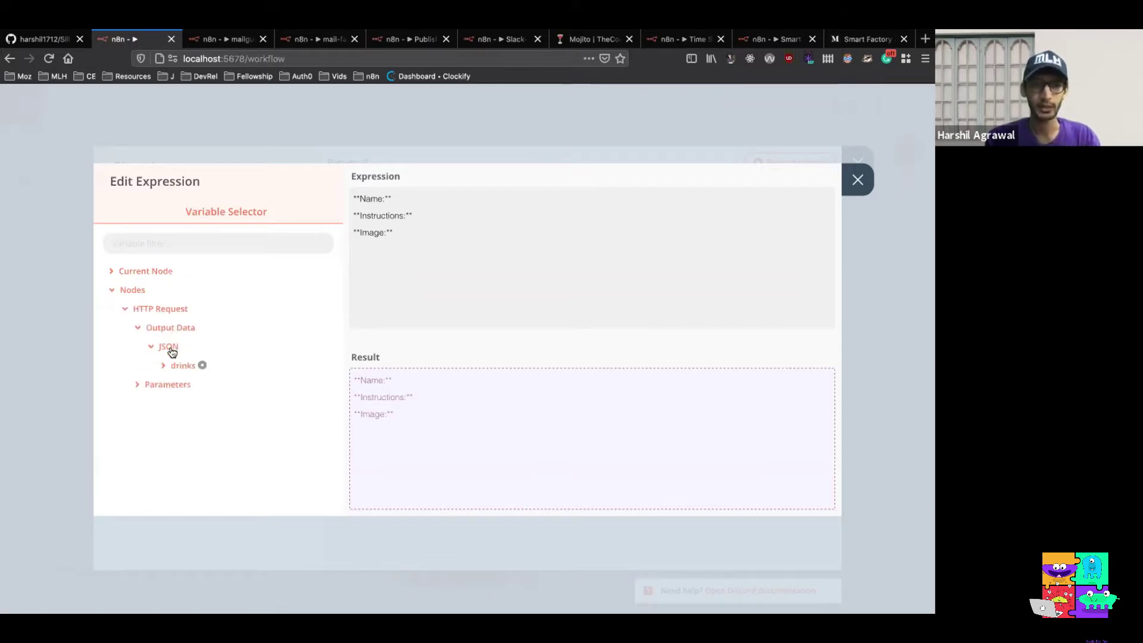
pyautogui.click(183, 365)
pyautogui.click(201, 385)
# Insert the strDrink field after the Name label
pyautogui.scroll(-5, 263, 369)
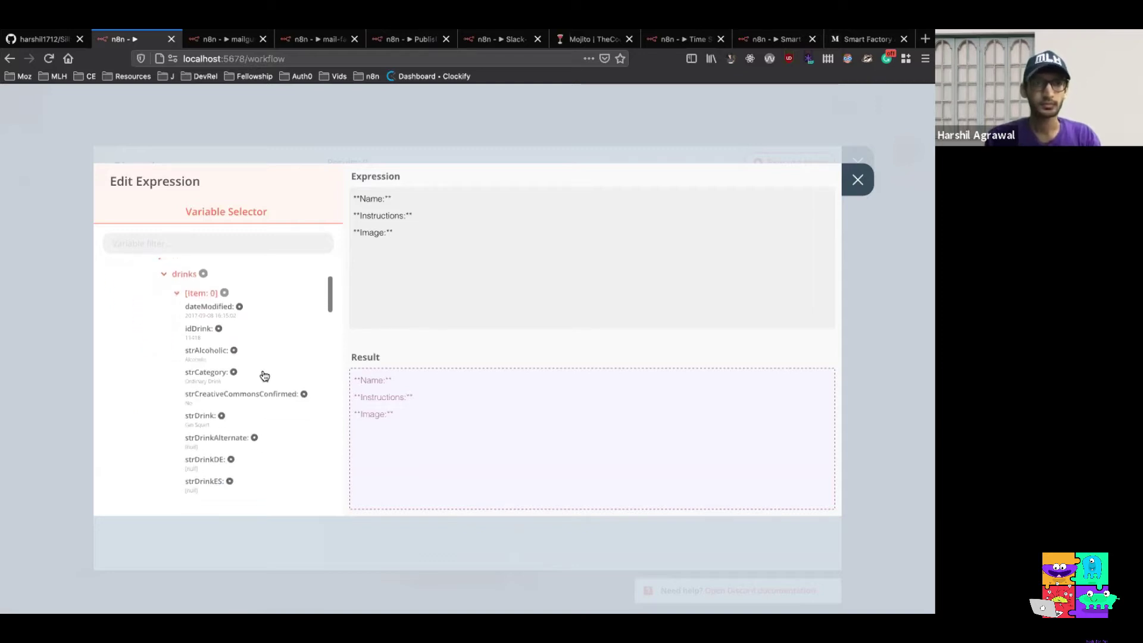
pyautogui.scroll(-1, 264, 375)
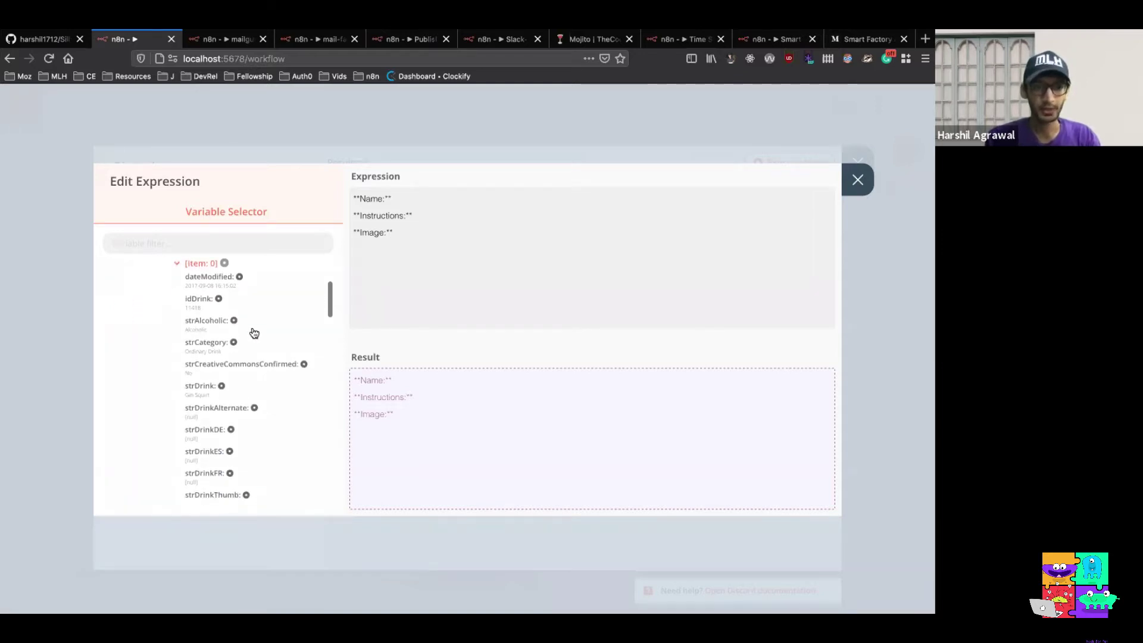
pyautogui.scroll(-2, 250, 333)
pyautogui.click(221, 347)
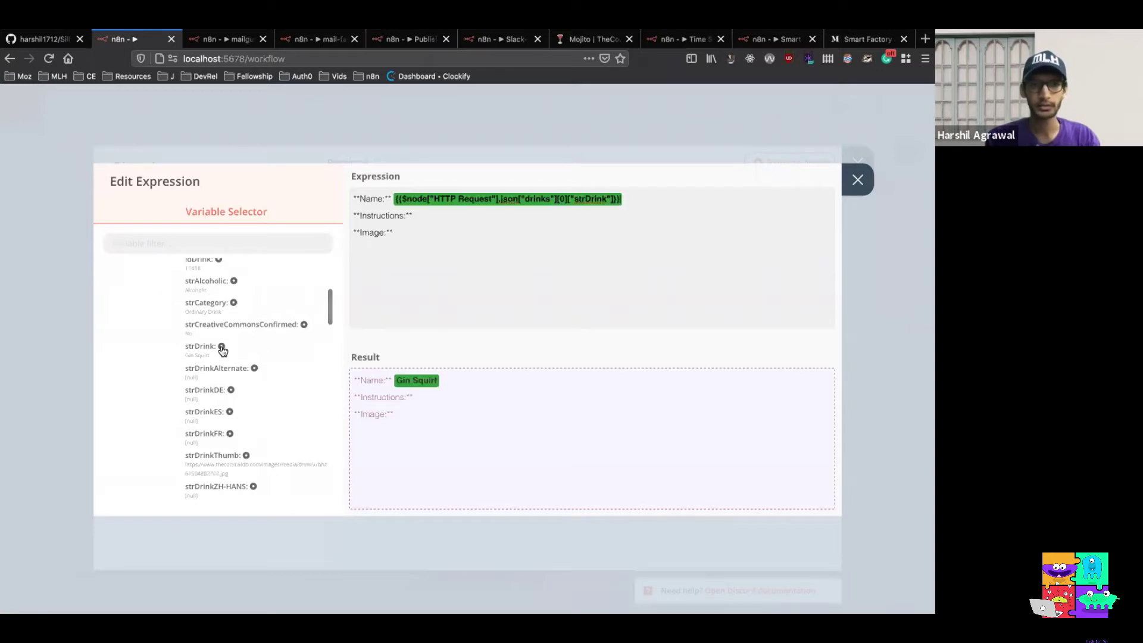
pyautogui.click(429, 215)
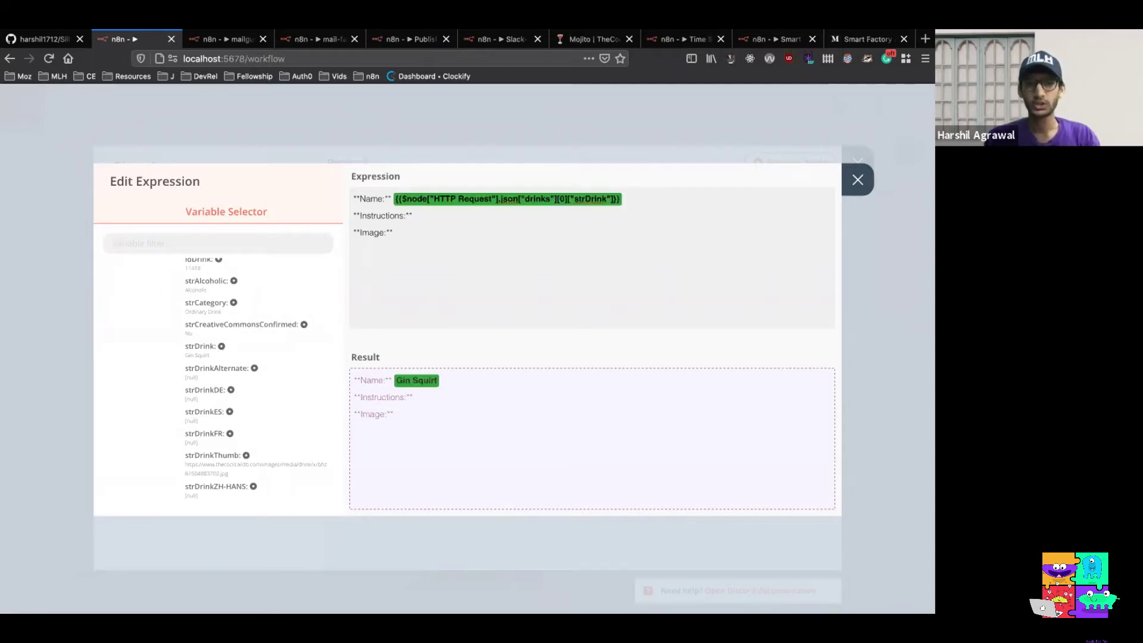
# Insert strInstructions after Instructions and strDrinkThumb after Image, previewing Gin Squirt
pyautogui.scroll(-3, 266, 365)
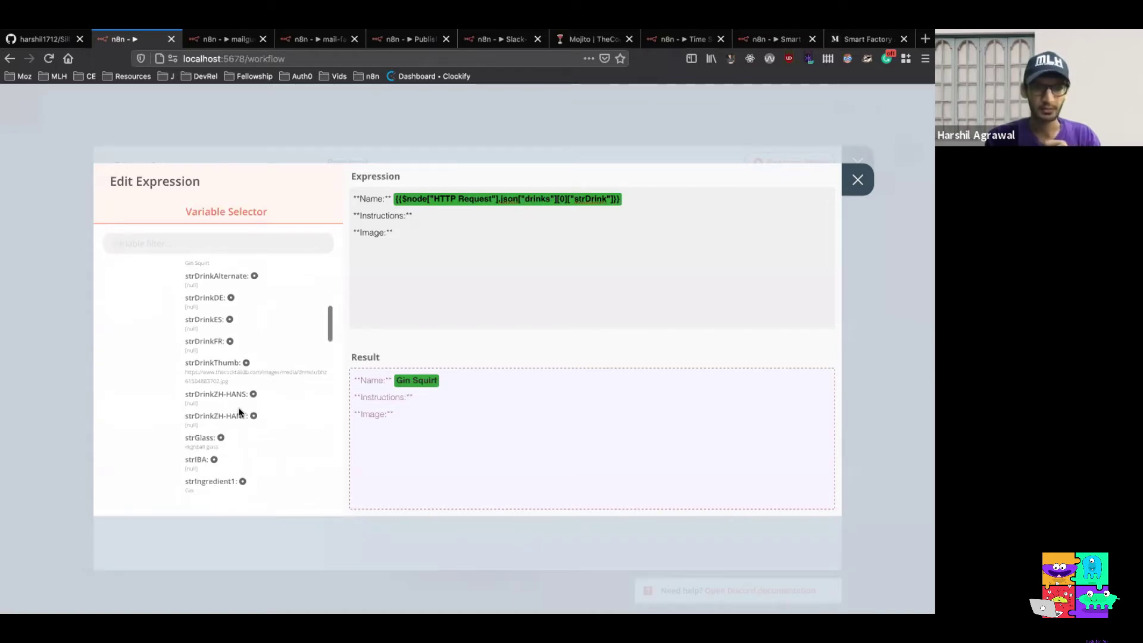
pyautogui.scroll(-8, 240, 413)
pyautogui.scroll(-5, 241, 416)
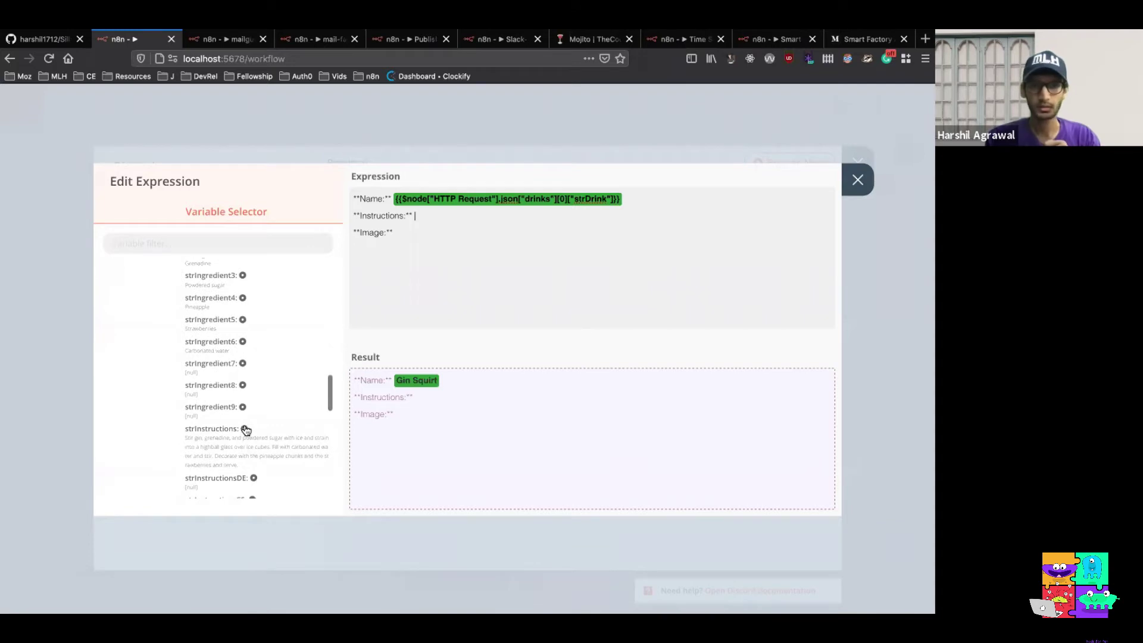
pyautogui.click(243, 429)
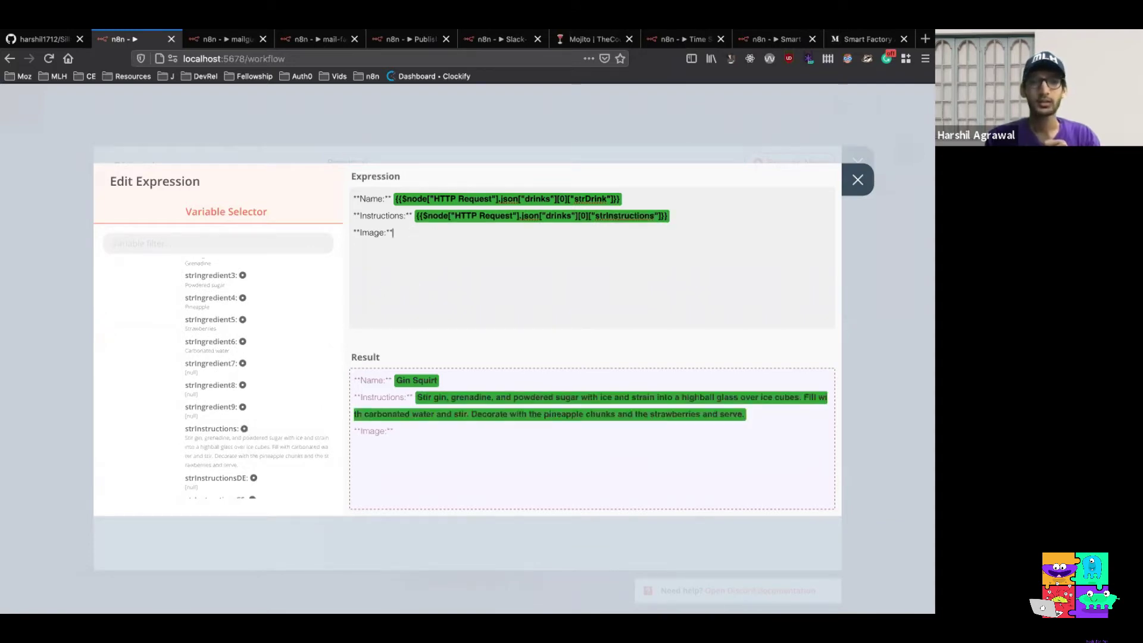
pyautogui.scroll(11, 243, 395)
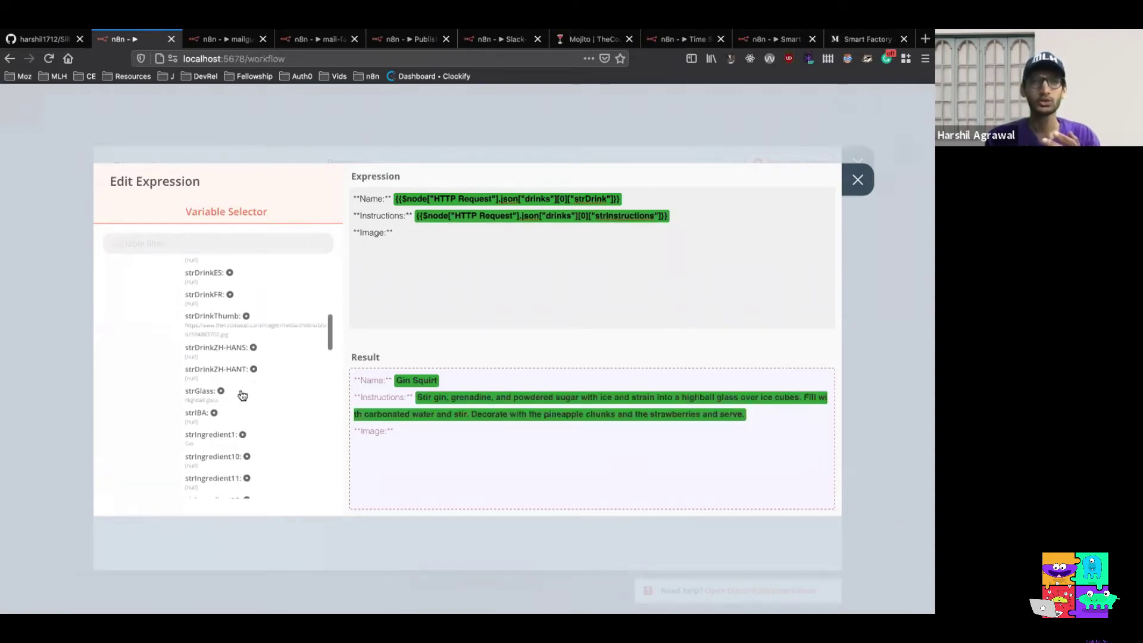
pyautogui.scroll(2, 242, 396)
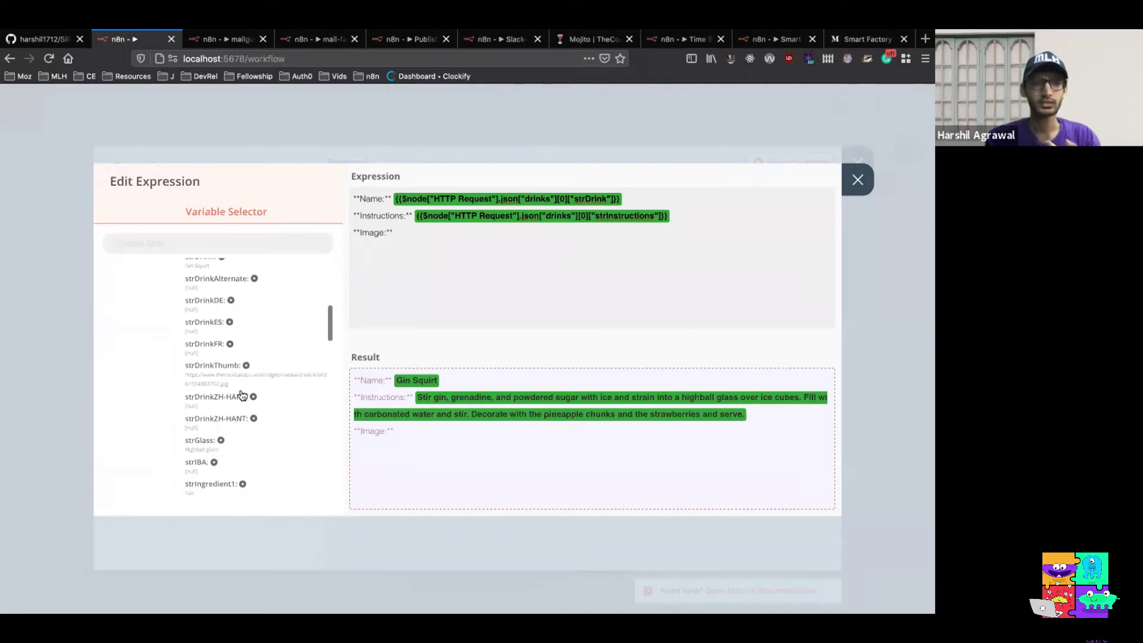
pyautogui.click(247, 364)
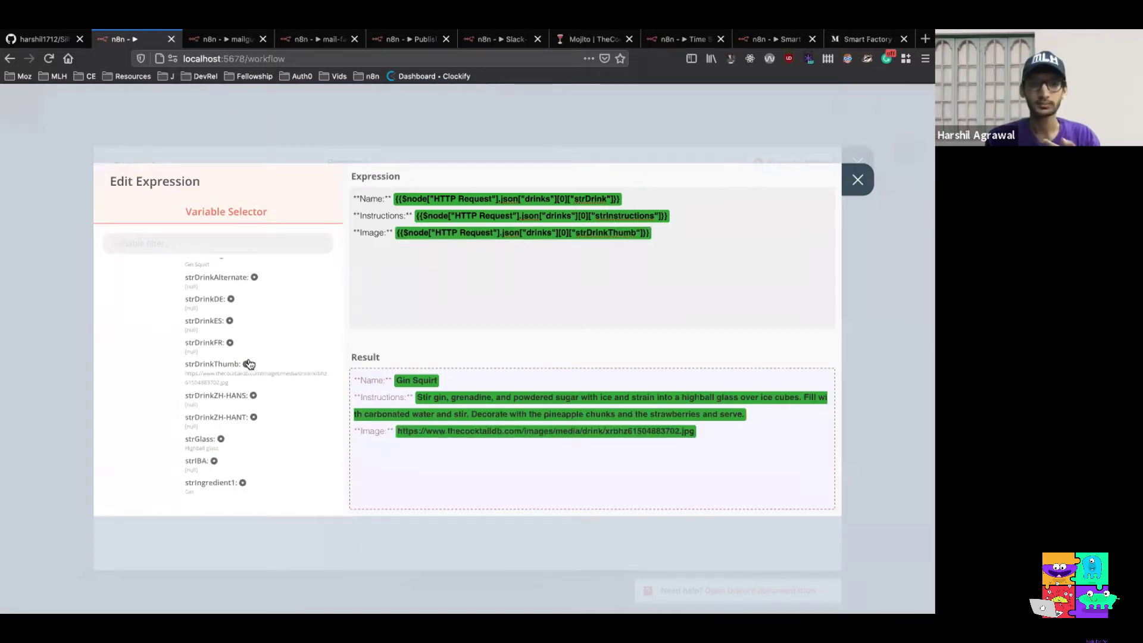
pyautogui.click(858, 179)
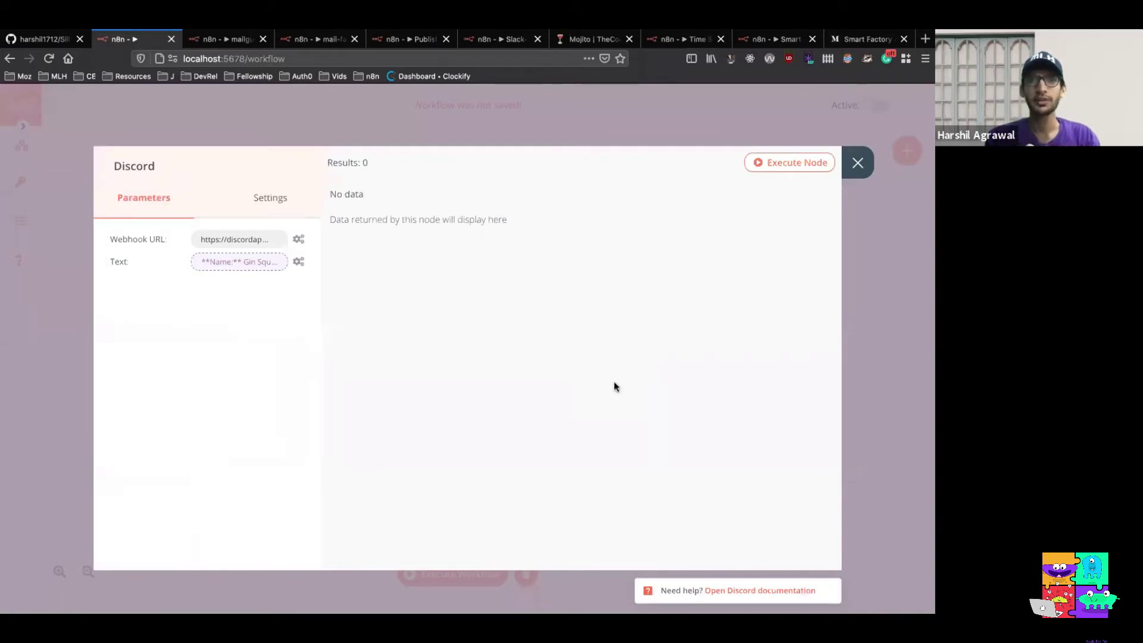
# Execute the Discord node, confirm it returns "success": true, and return to the canvas
pyautogui.click(784, 167)
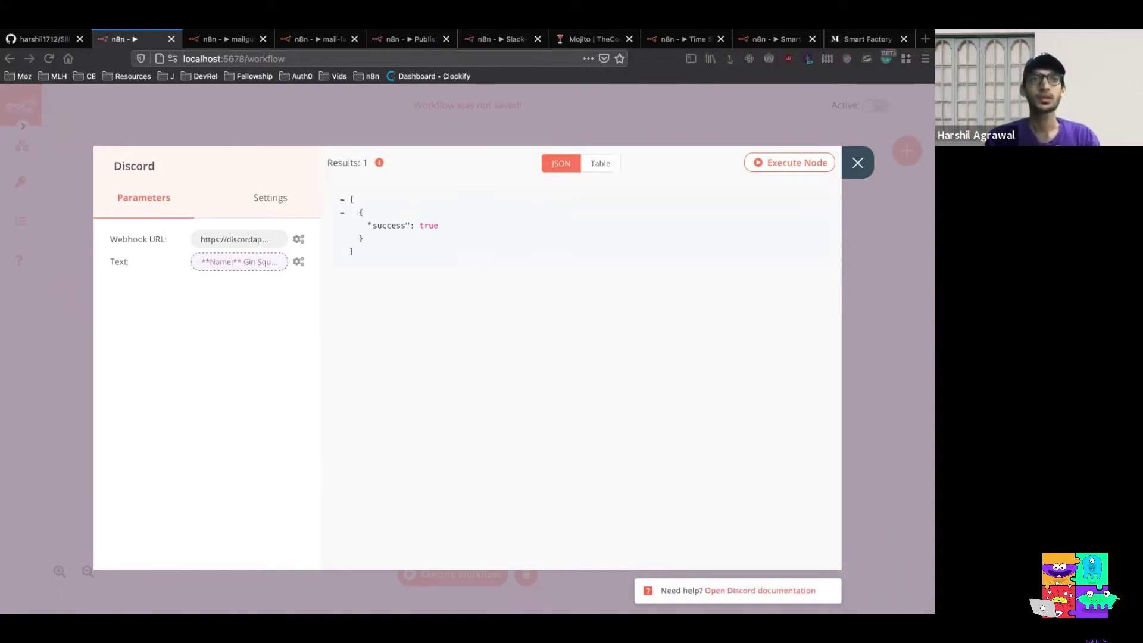
pyautogui.click(857, 162)
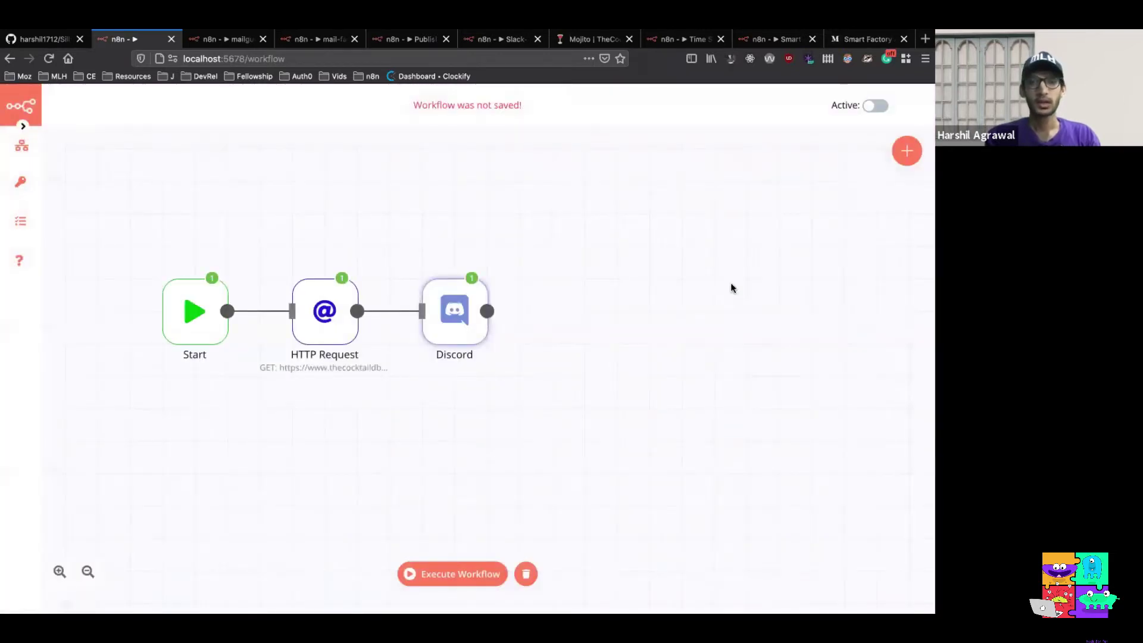
# Save the workflow as 'Silly-Discord-bot' via Workflows > Save As
pyautogui.hscroll(-3, 731, 288)
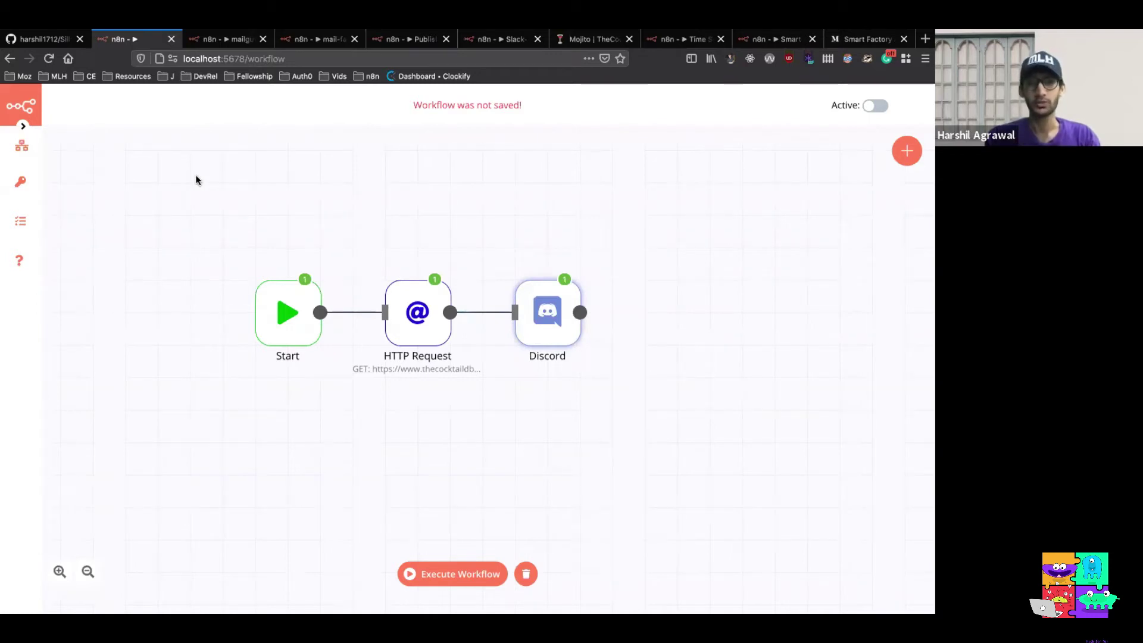
pyautogui.moveTo(20, 146)
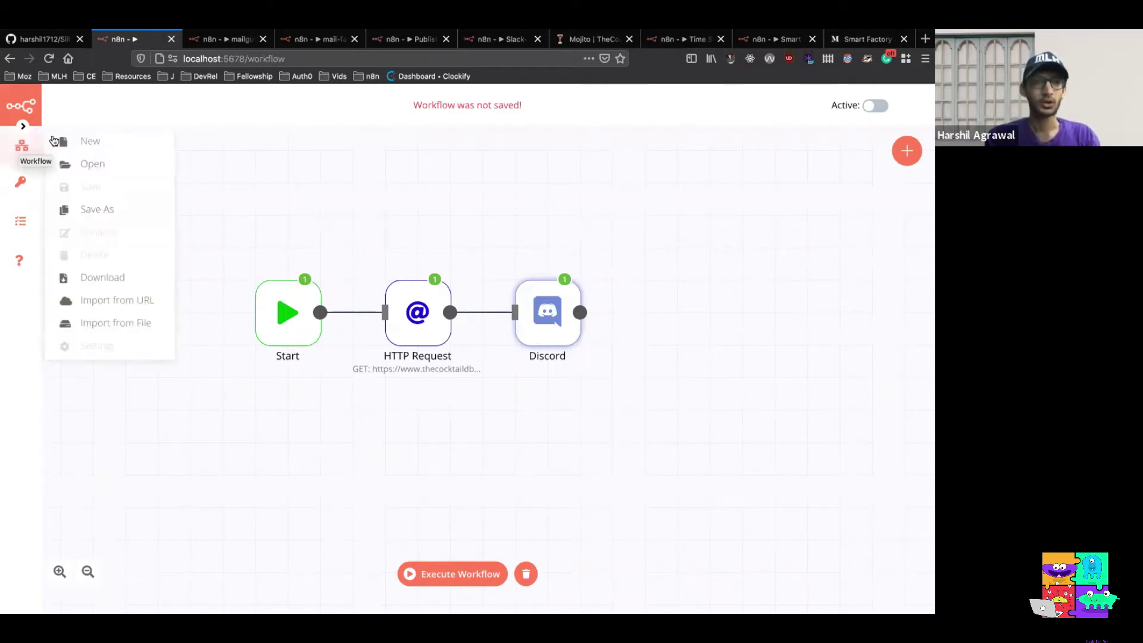
pyautogui.click(110, 220)
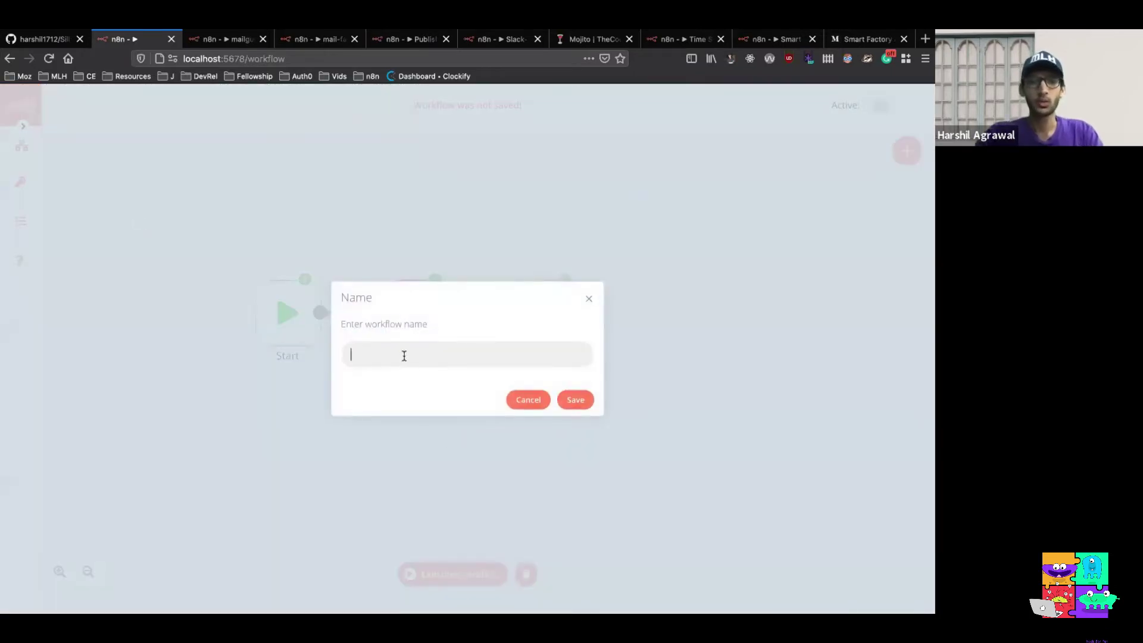
pyautogui.write('Sill')
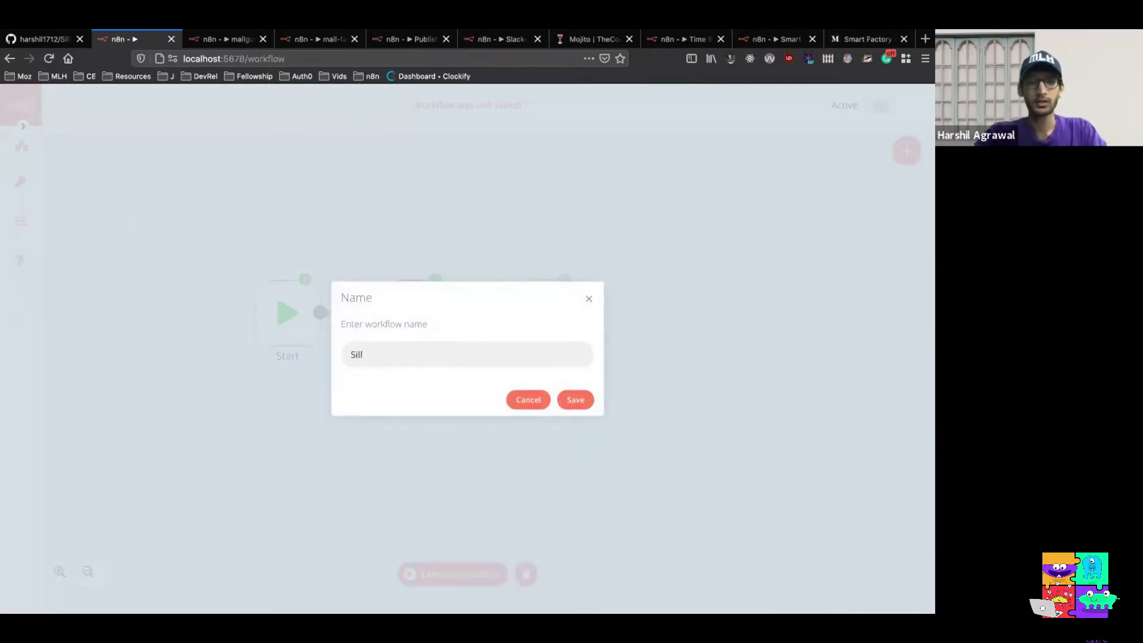
pyautogui.write('y-Discor')
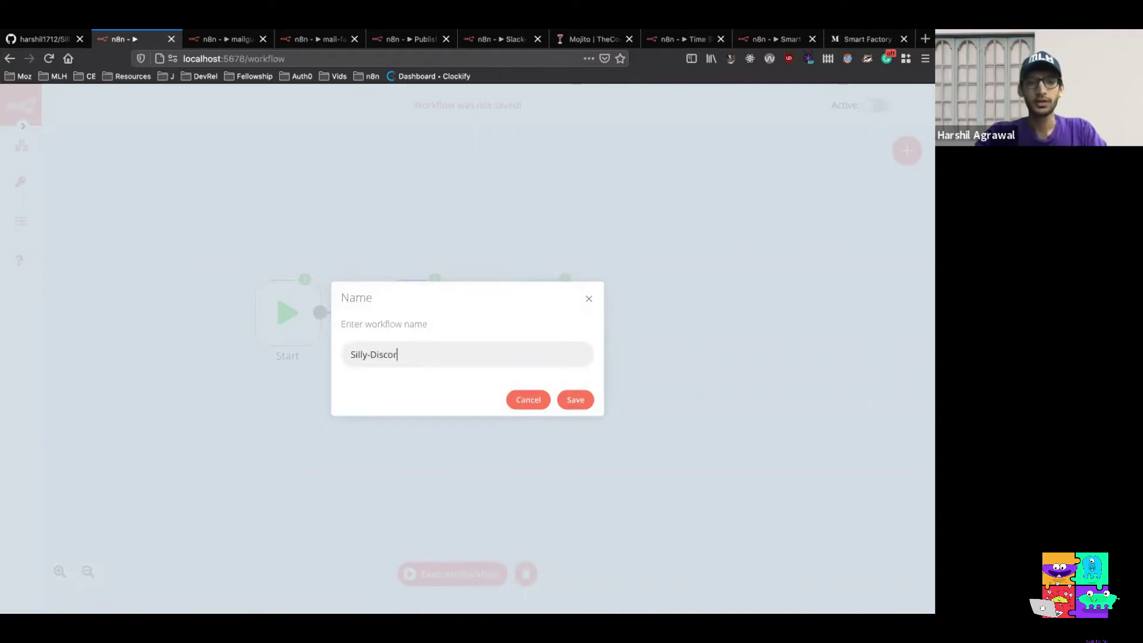
pyautogui.write('d-bot')
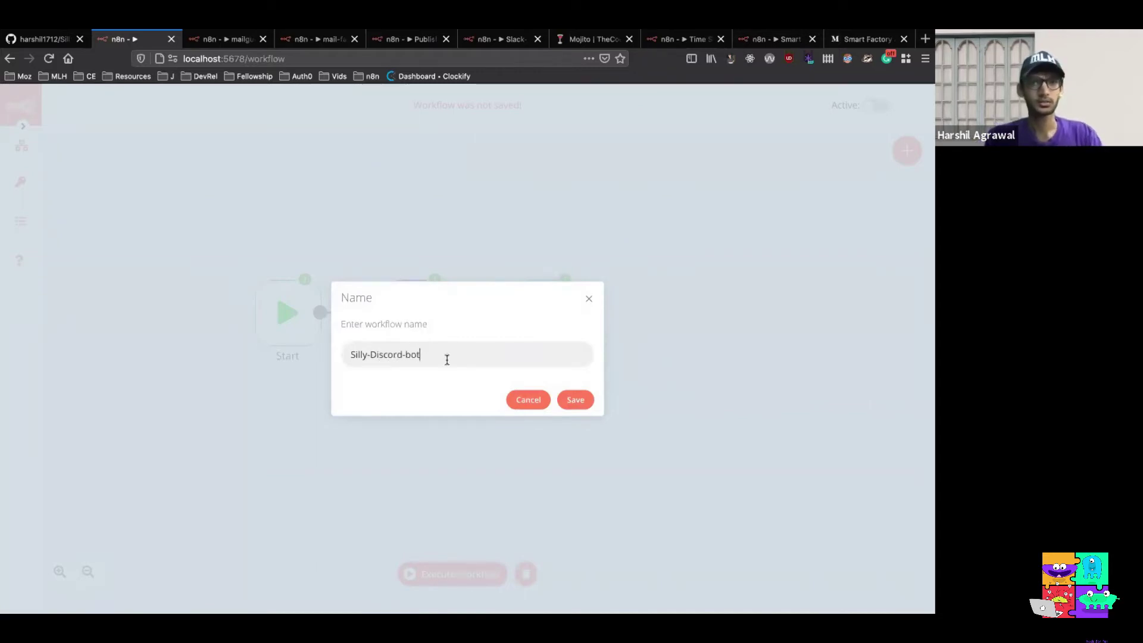
pyautogui.click(574, 400)
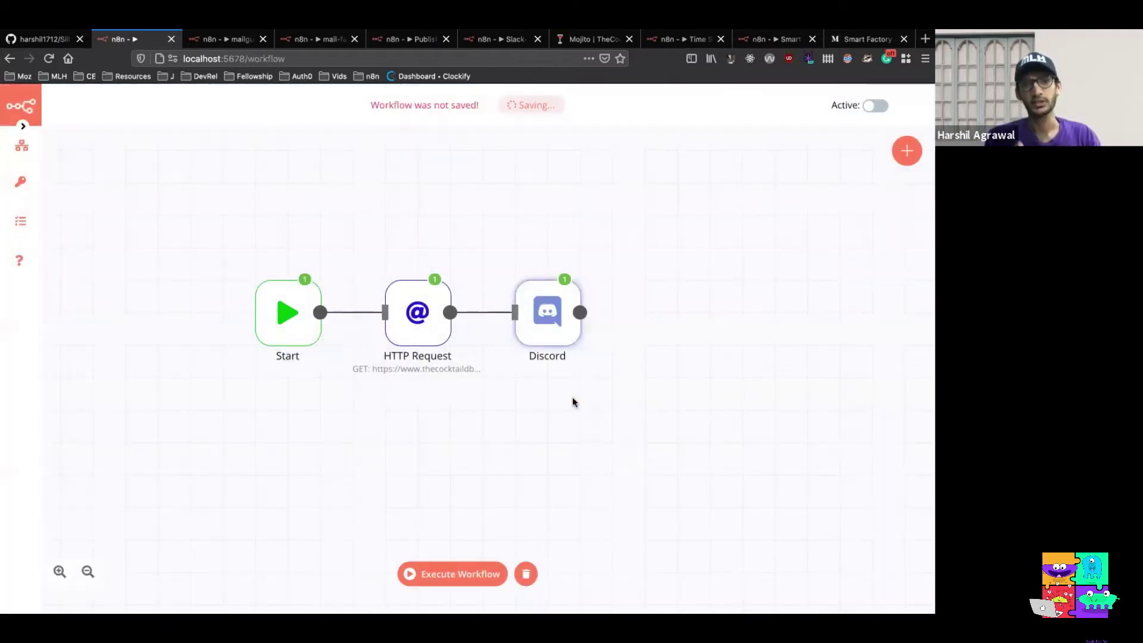
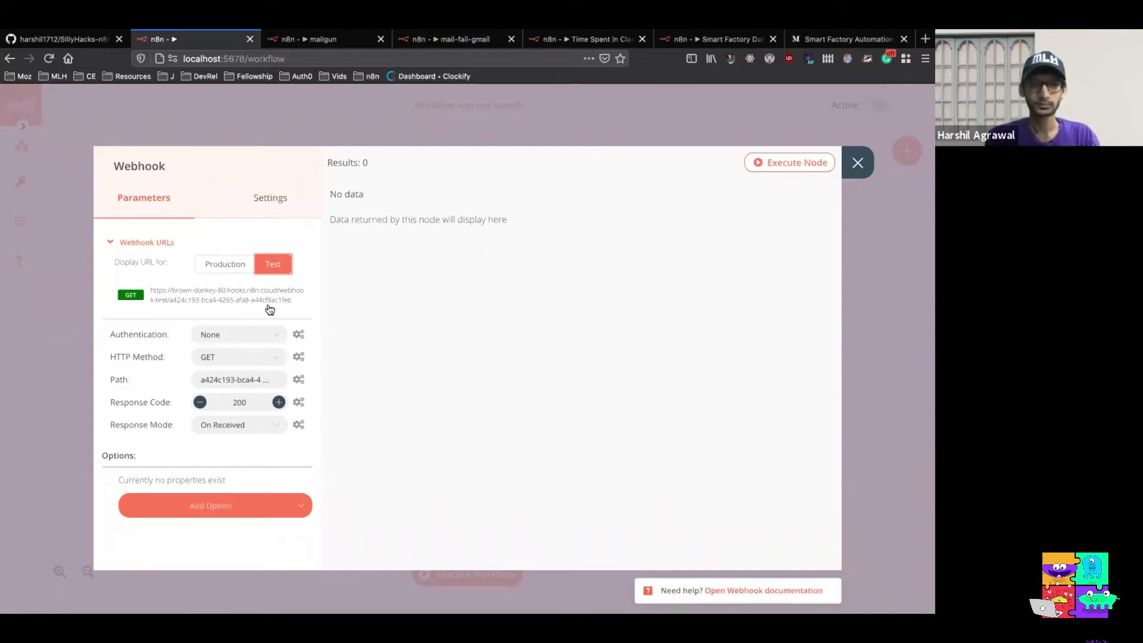
# Copy the Webhook node's test URL and bring forward the iTerm2 terminal running n8n
pyautogui.click(250, 299)
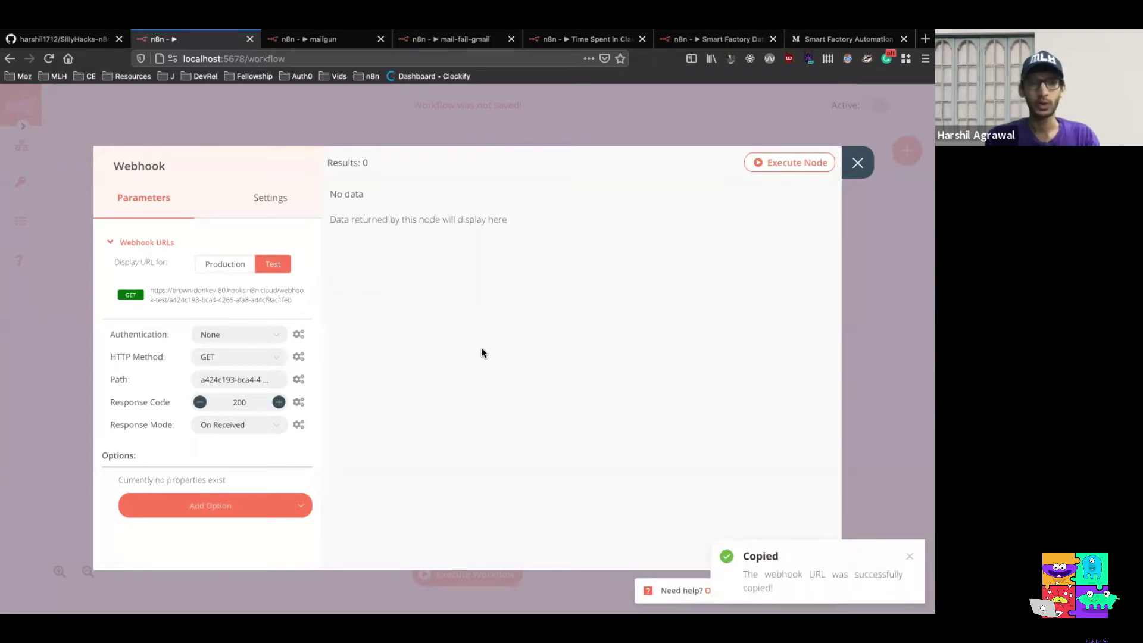
pyautogui.hotkey('ctrl', 'Left')
pyautogui.hotkey('ctrl', 'Right')
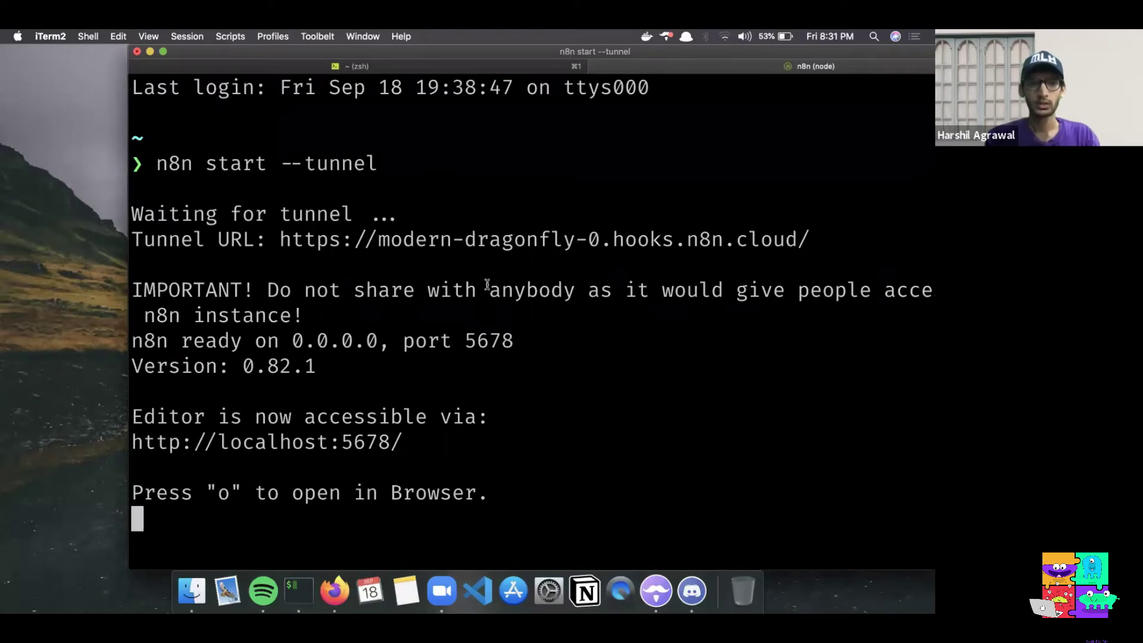
# In a spare zsh tab, curl the copied webhook test URL (it returns 404), then go back to n8n
pyautogui.click(388, 68)
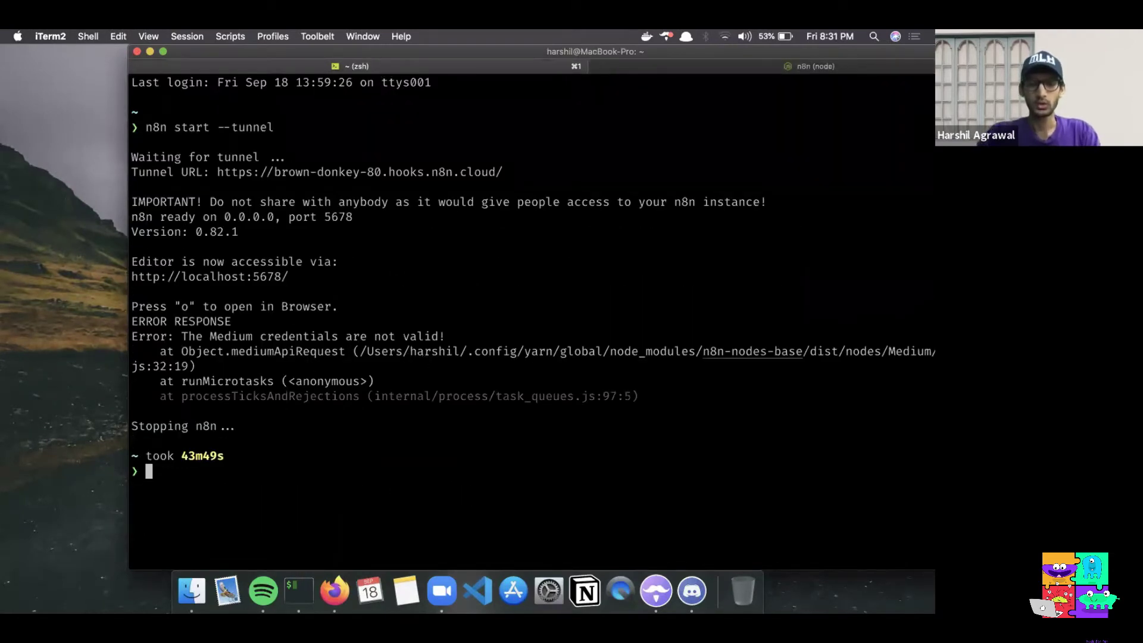
pyautogui.write('curl')
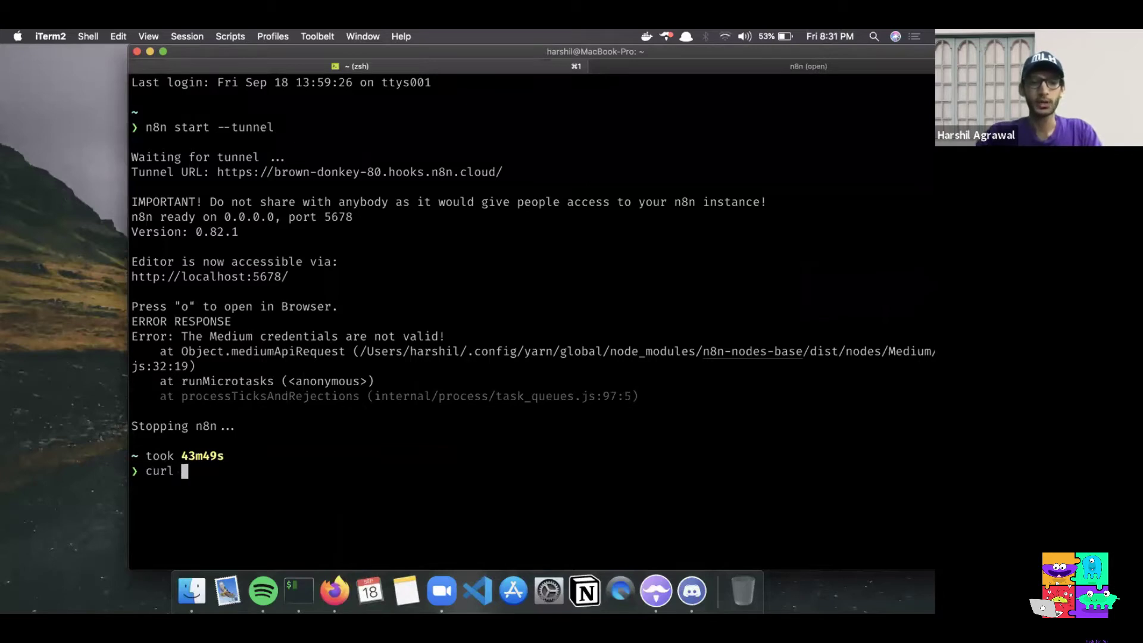
pyautogui.press('super+v')
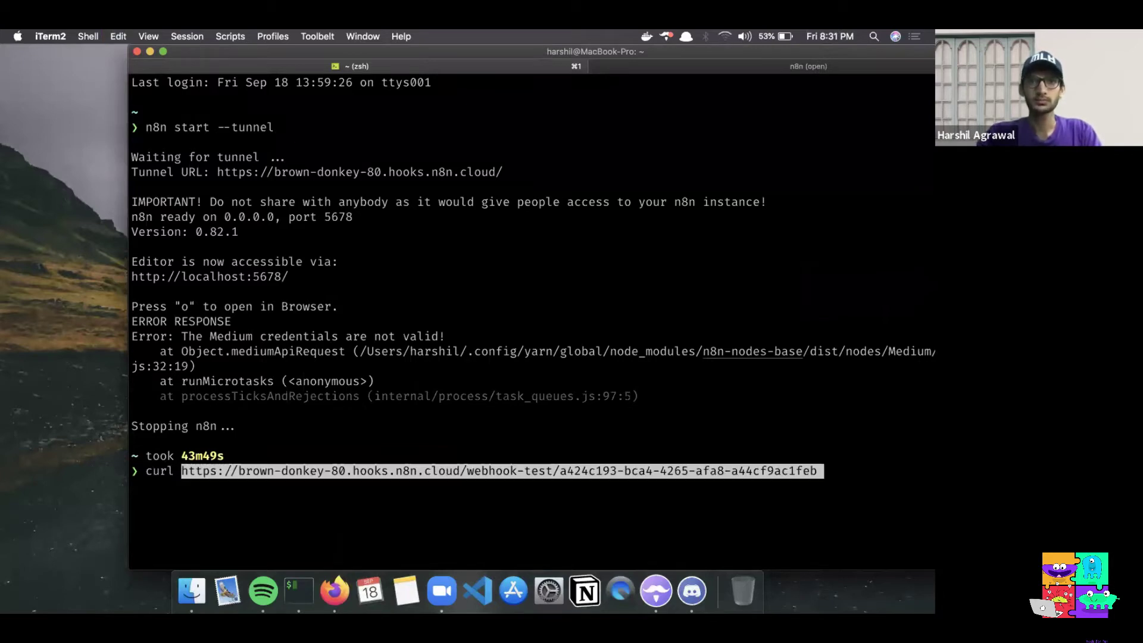
pyautogui.press('Return')
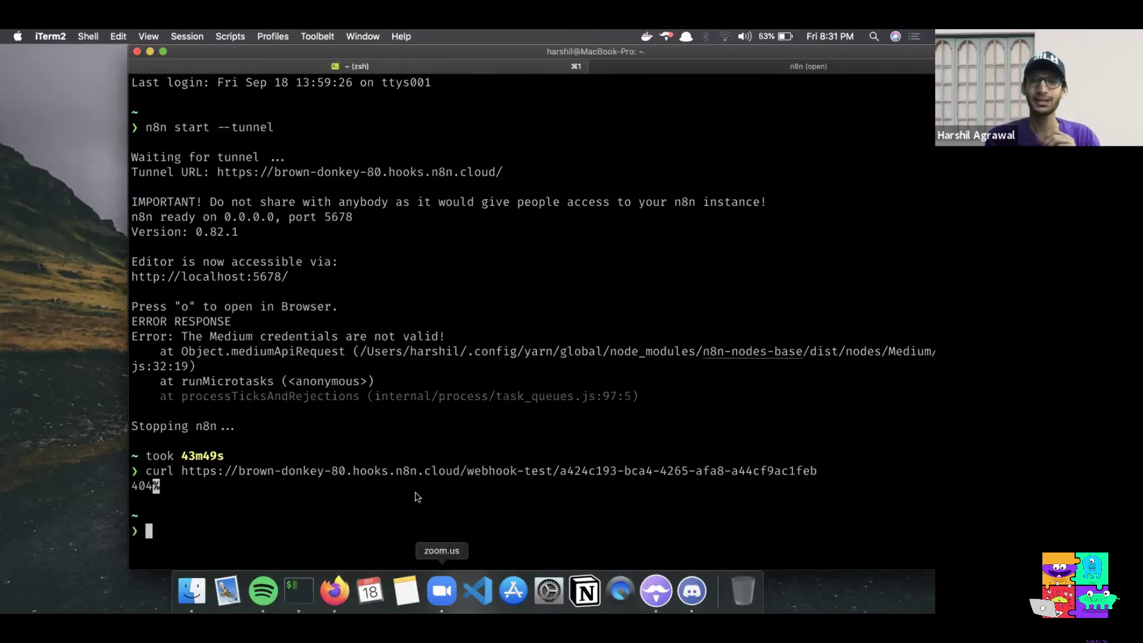
pyautogui.hotkey('ctrl', 'Right')
pyautogui.hotkey('ctrl', 'Right')
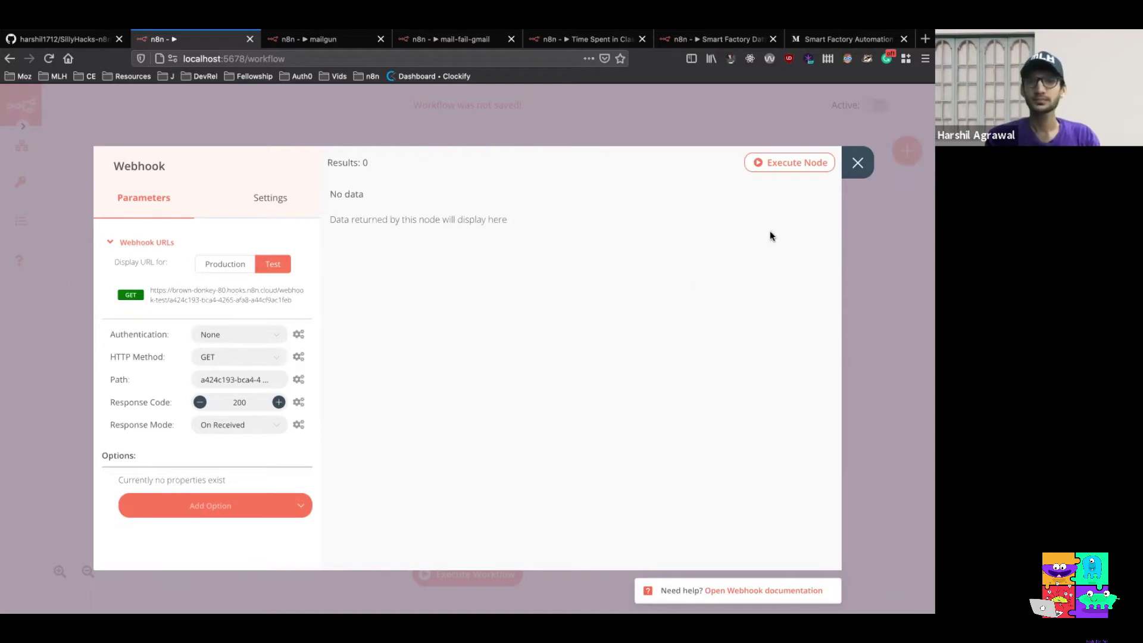
# Close the Webhook settings, move the node higher on the canvas, and execute the workflow
pyautogui.click(856, 166)
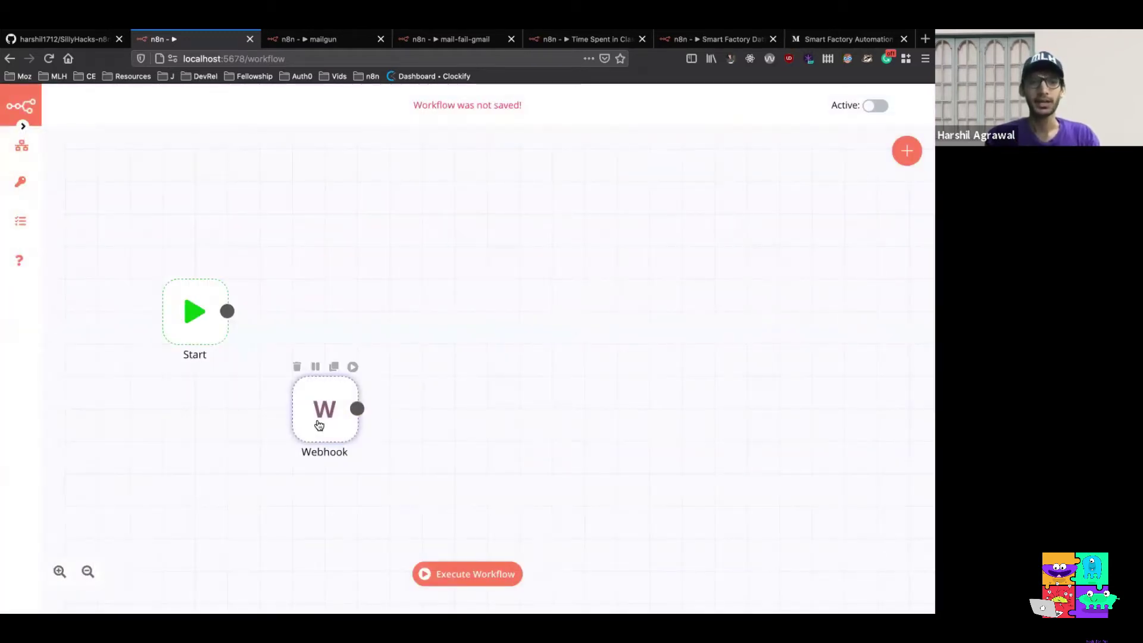
pyautogui.moveTo(319, 424); pyautogui.dragTo(447, 298)
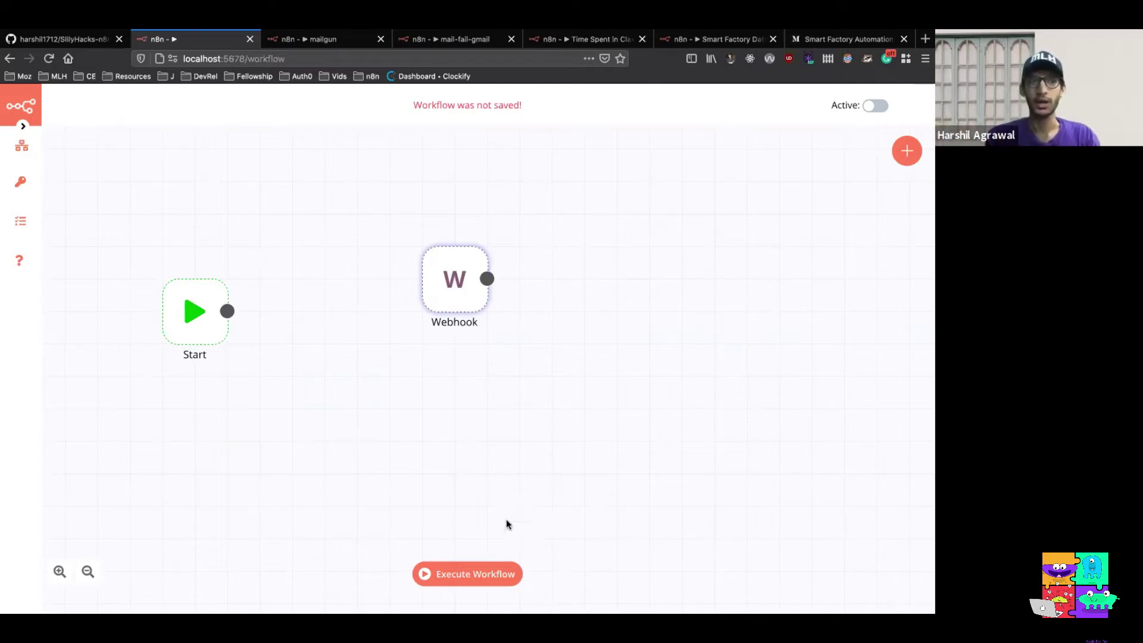
pyautogui.click(471, 575)
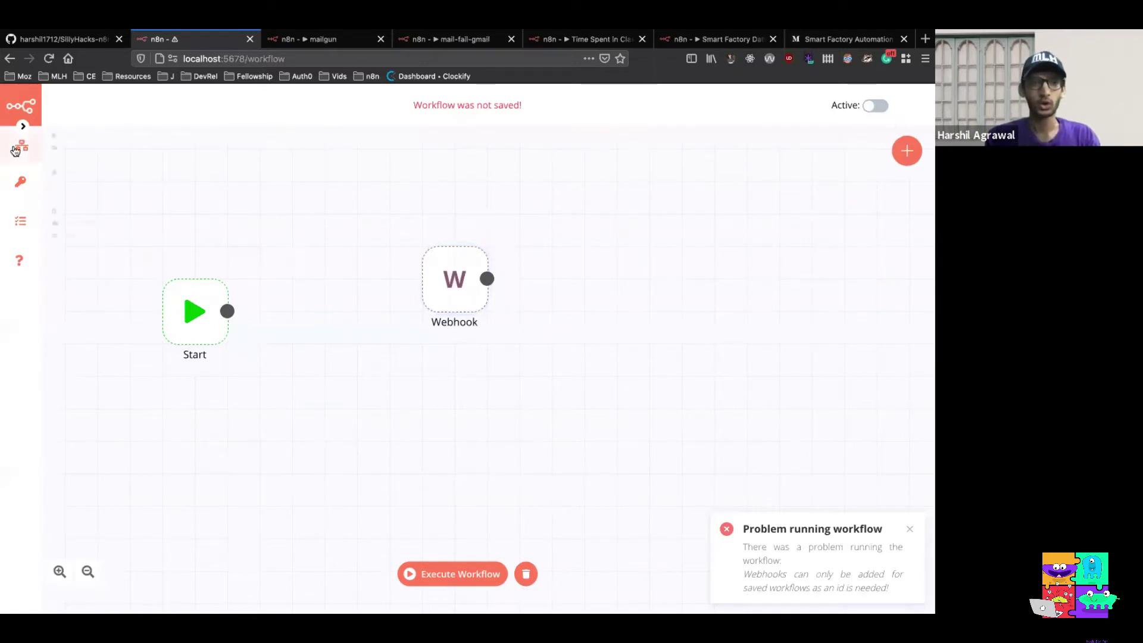
# Save the workflow under the new name 'Silly-Webhookl' via Workflow > Save As
pyautogui.moveTo(18, 148)
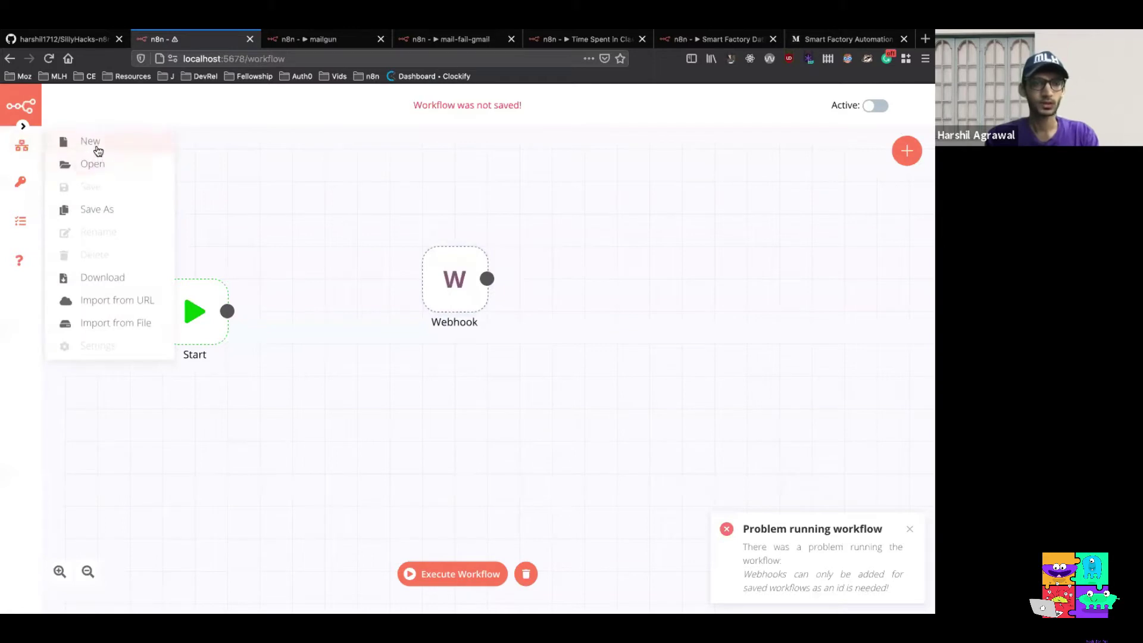
pyautogui.click(108, 207)
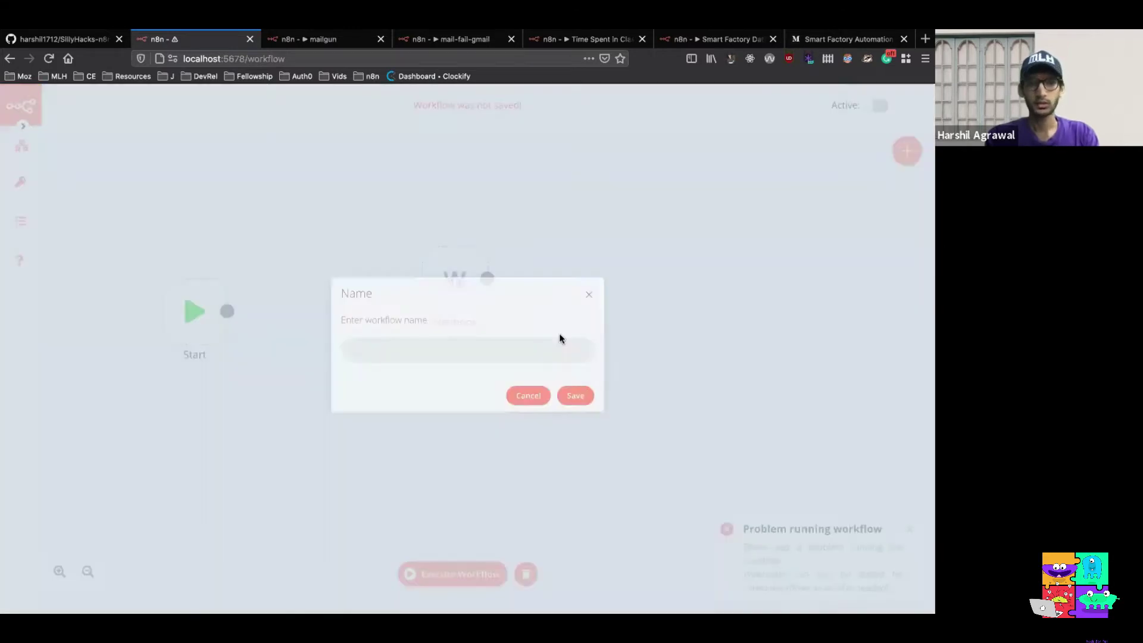
pyautogui.write('Sill')
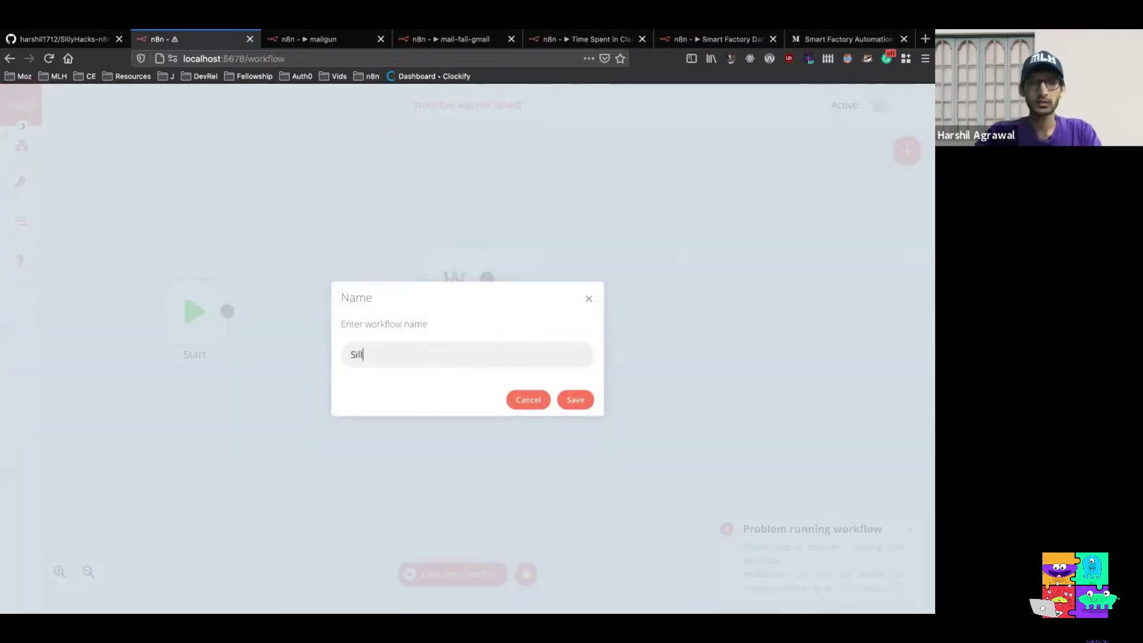
pyautogui.write('y-Webhookl')
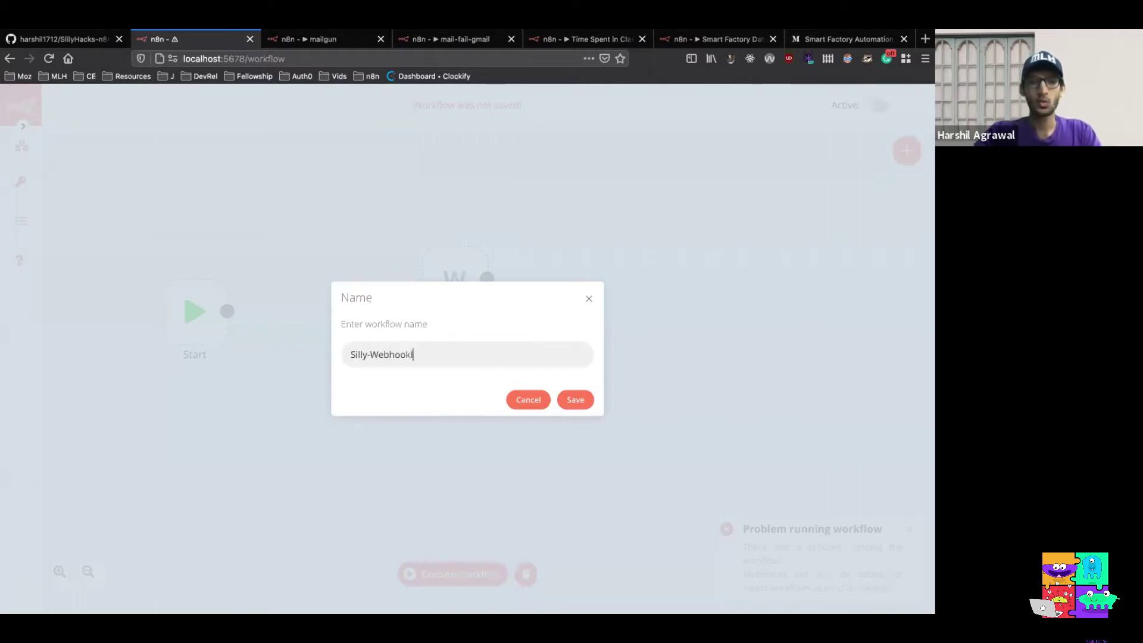
pyautogui.click(584, 400)
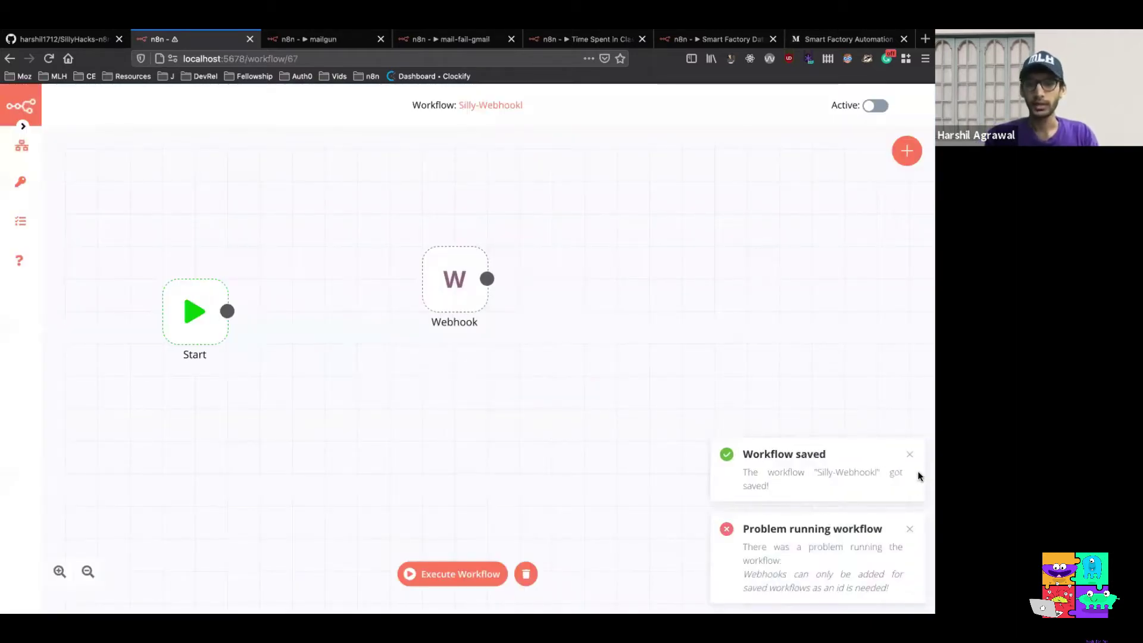
# Dismiss the saved and error notices, then execute the workflow so it waits for a webhook call
pyautogui.click(909, 455)
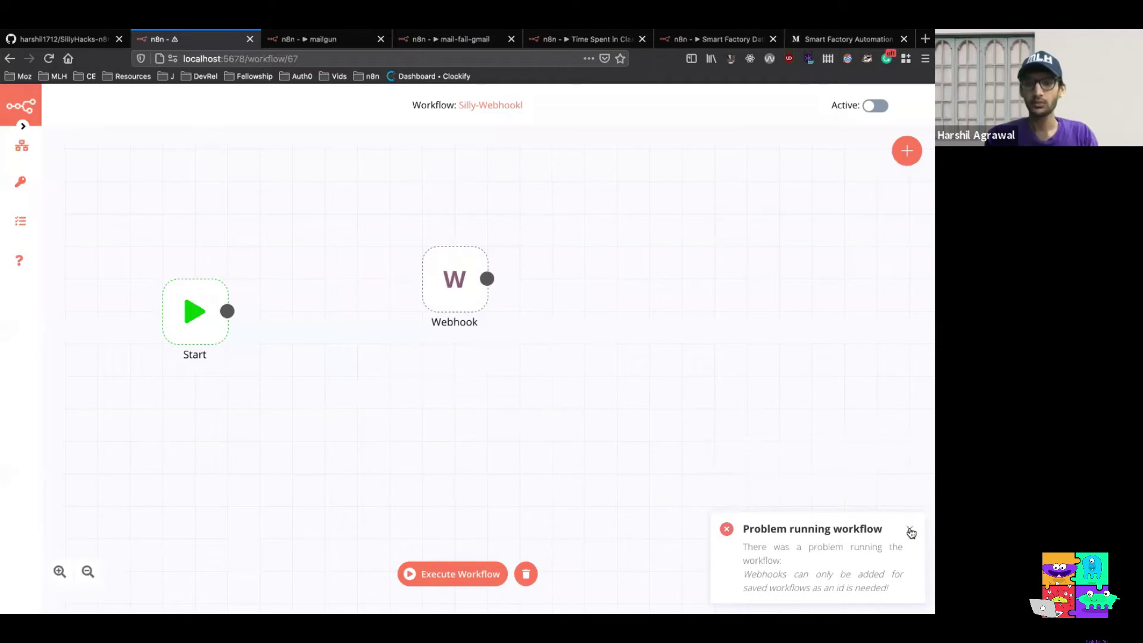
pyautogui.click(909, 528)
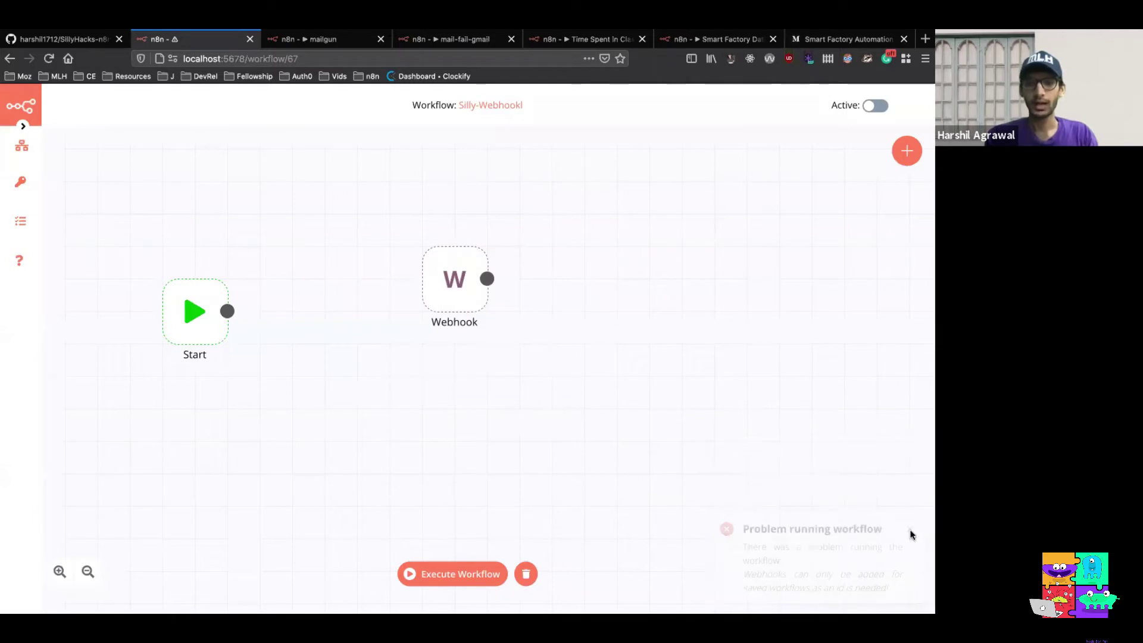
pyautogui.click(459, 572)
# Curl the clever-mule tunnel test URL until it returns 'Workflow got started', then view the request in n8n
pyautogui.hotkey('ctrl', 'Left')
pyautogui.hotkey('ctrl', 'Left')
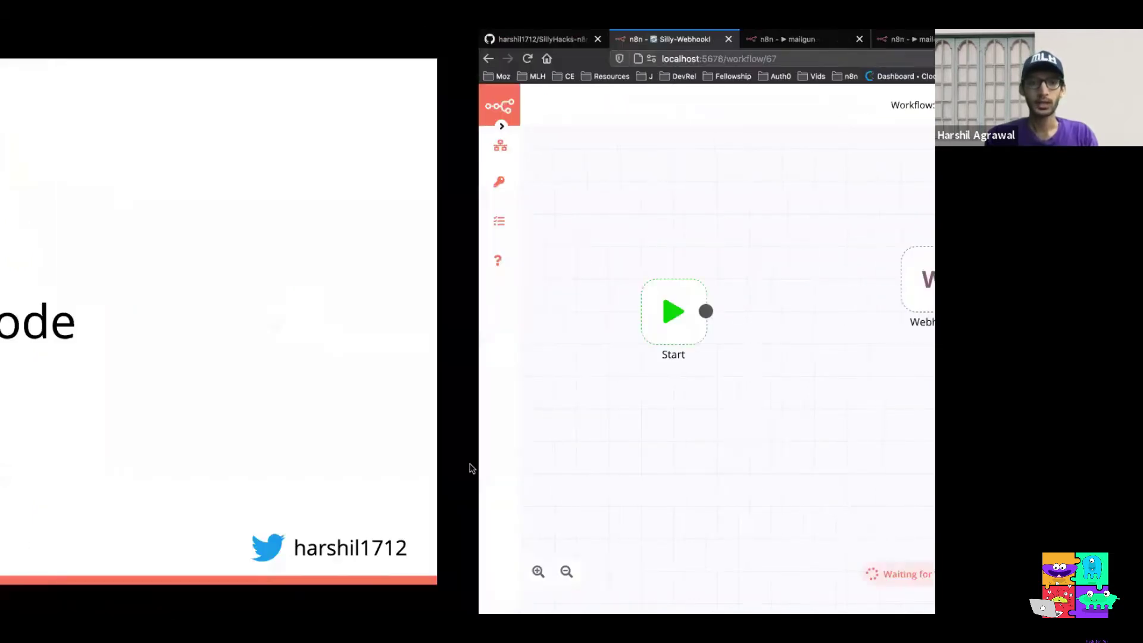
pyautogui.press('Return')
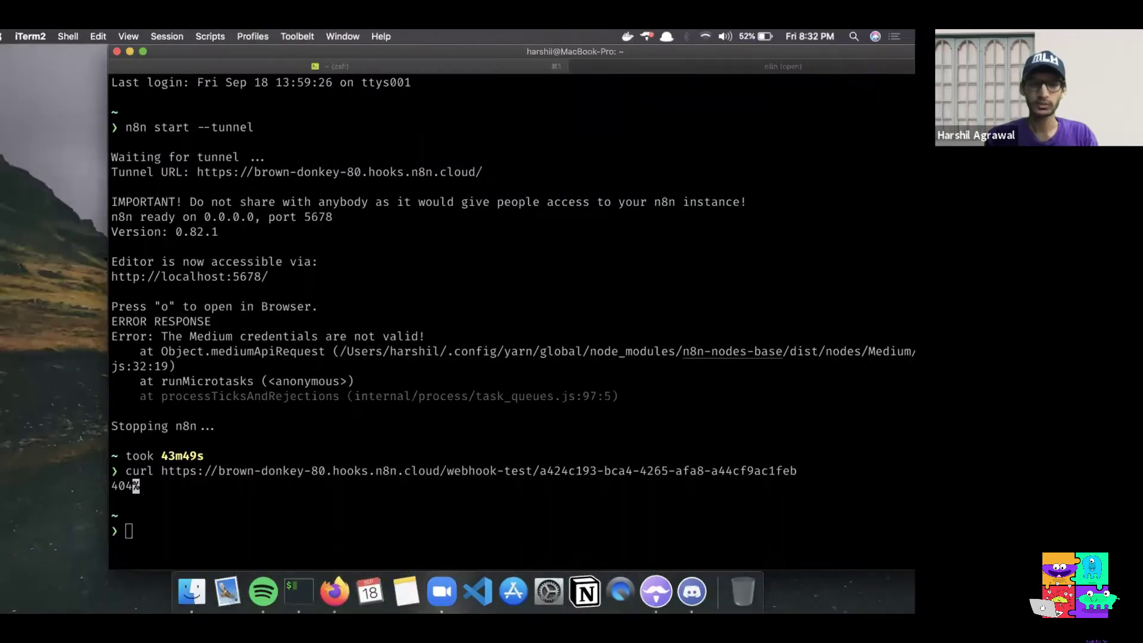
pyautogui.press('Up')
pyautogui.press('Return')
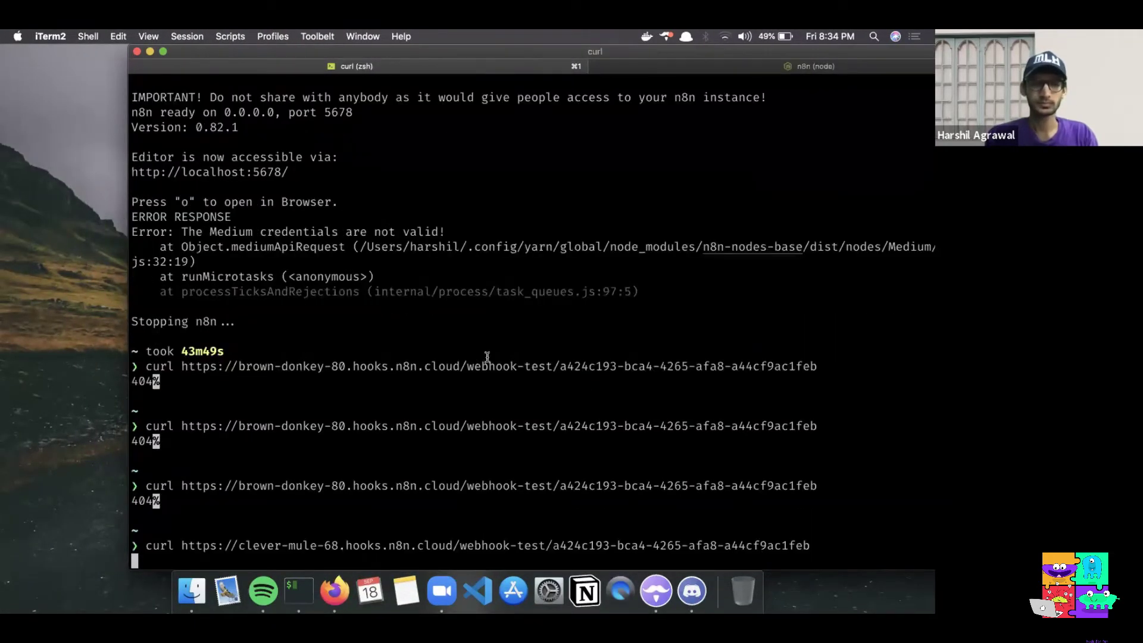
pyautogui.press('Return')
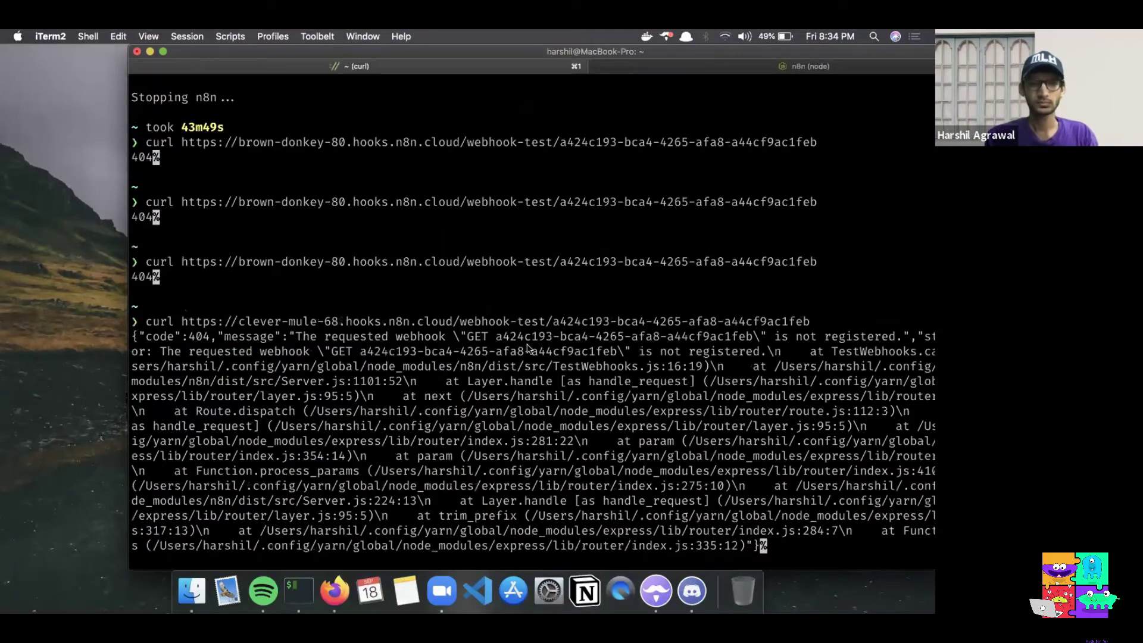
pyautogui.hotkey('ctrl', 'Right')
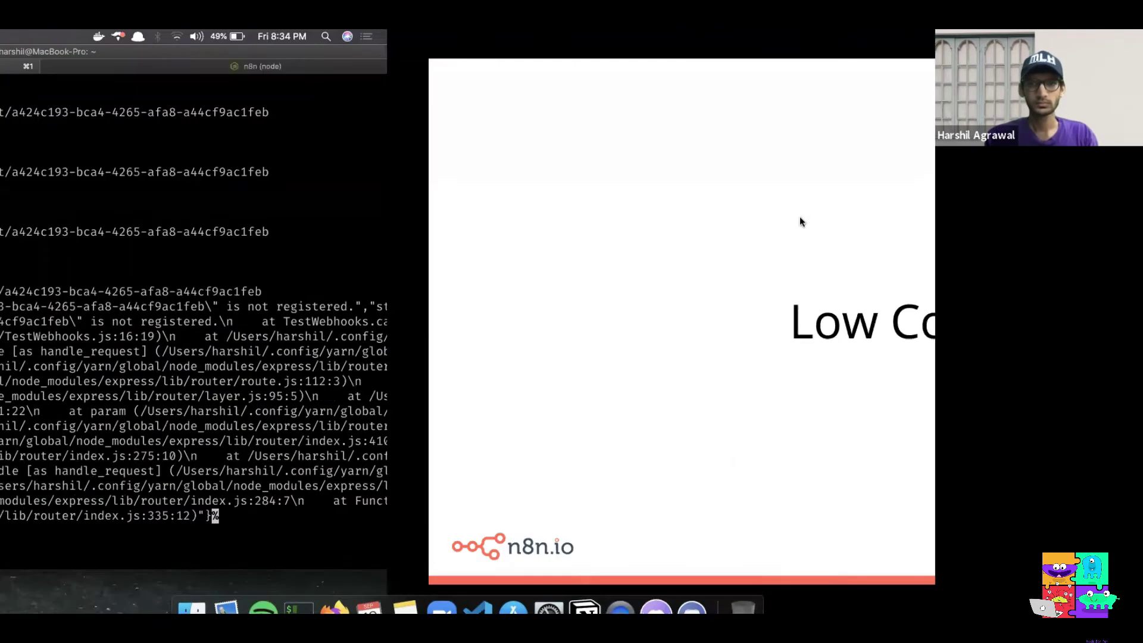
pyautogui.hotkey('ctrl', 'Left')
pyautogui.hotkey('ctrl', 'Left')
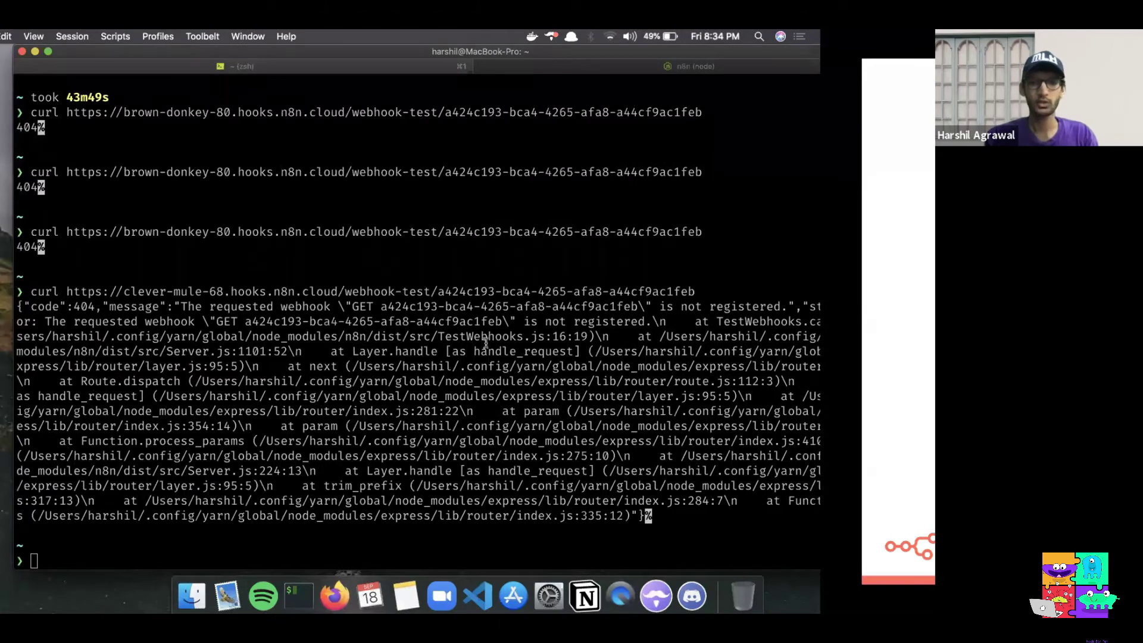
pyautogui.press('Up')
pyautogui.press('Return')
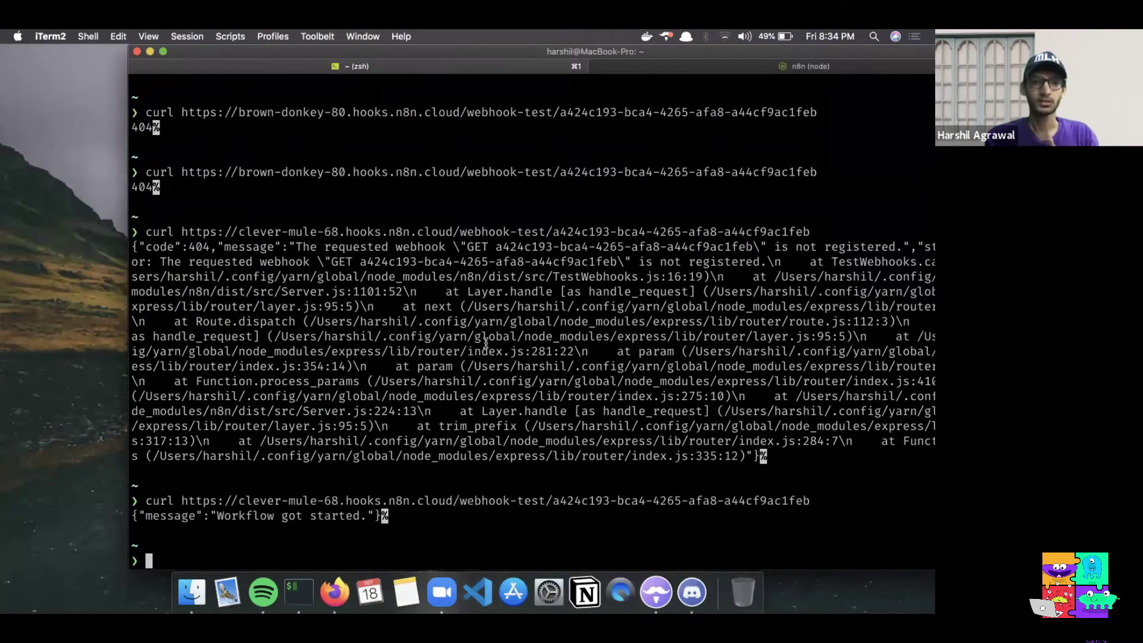
pyautogui.hotkey('ctrl', 'Right')
pyautogui.hotkey('ctrl', 'Right')
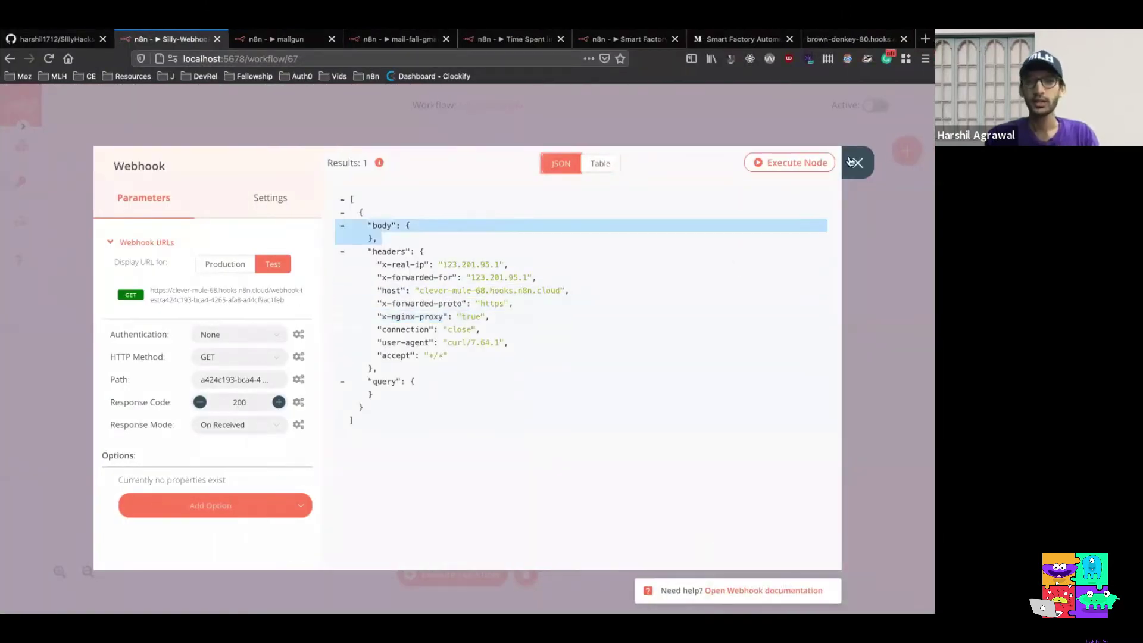
# Add a Discord node after the Webhook node, found by searching 'dis'
pyautogui.click(857, 161)
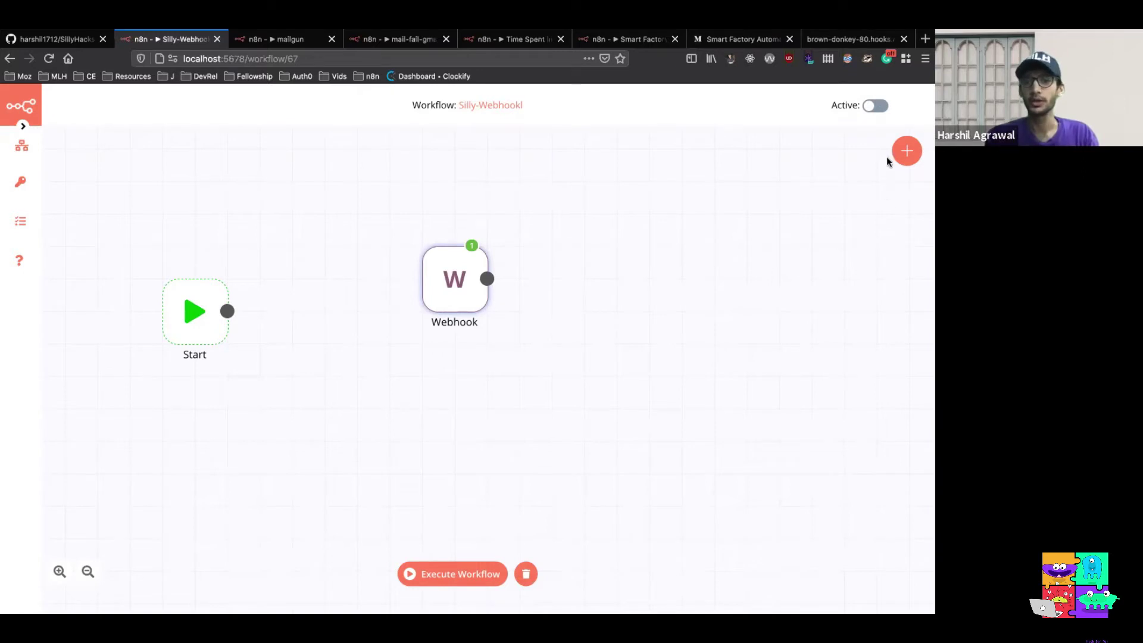
pyautogui.click(905, 152)
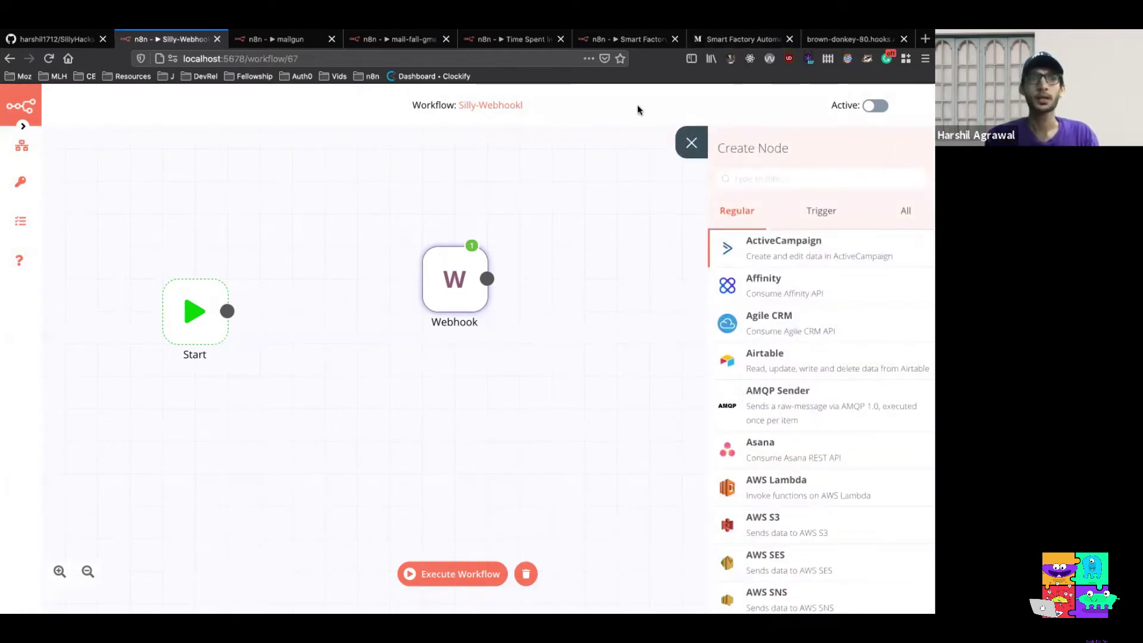
pyautogui.write('dis')
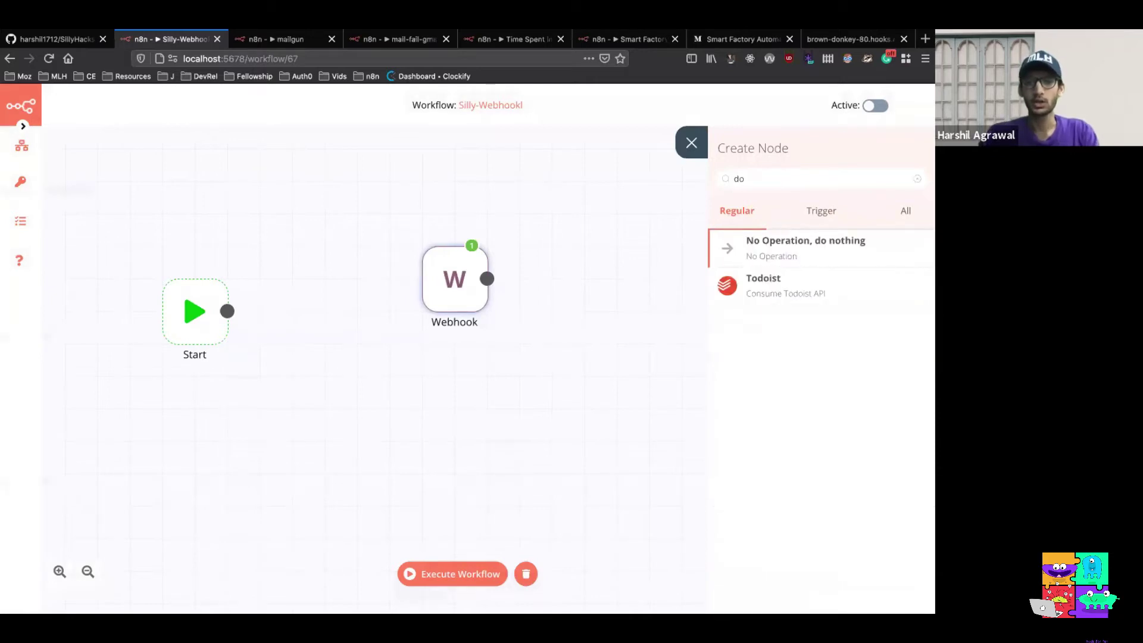
pyautogui.click(789, 245)
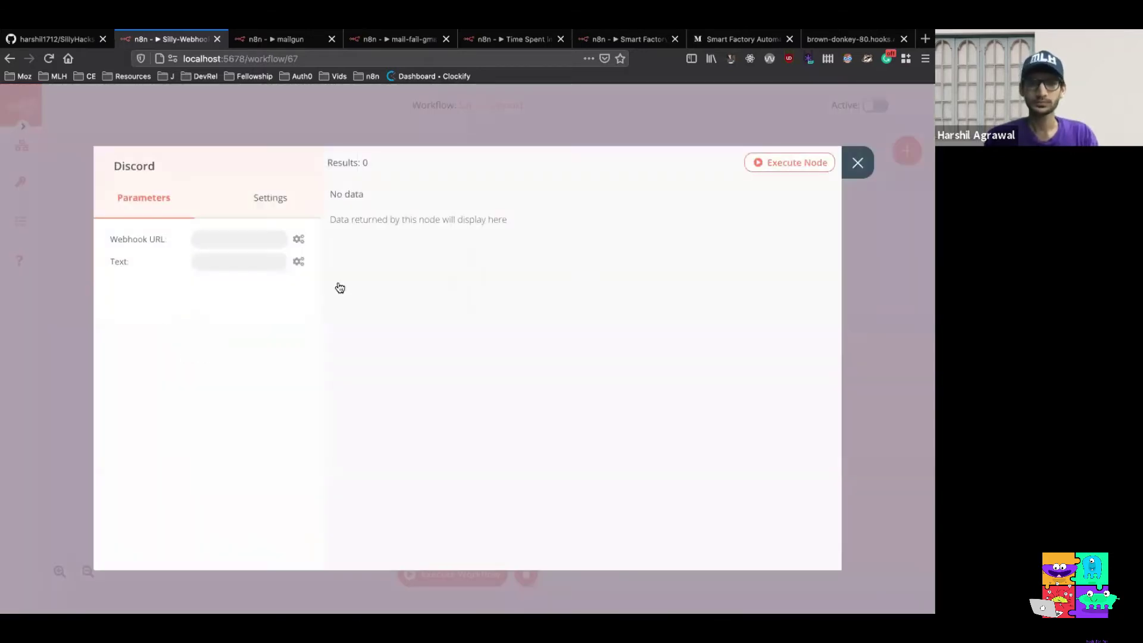
# Paste the Discord webhook URL, set Text to 'Hello, silly-verse!', and execute the workflow
pyautogui.click(253, 238)
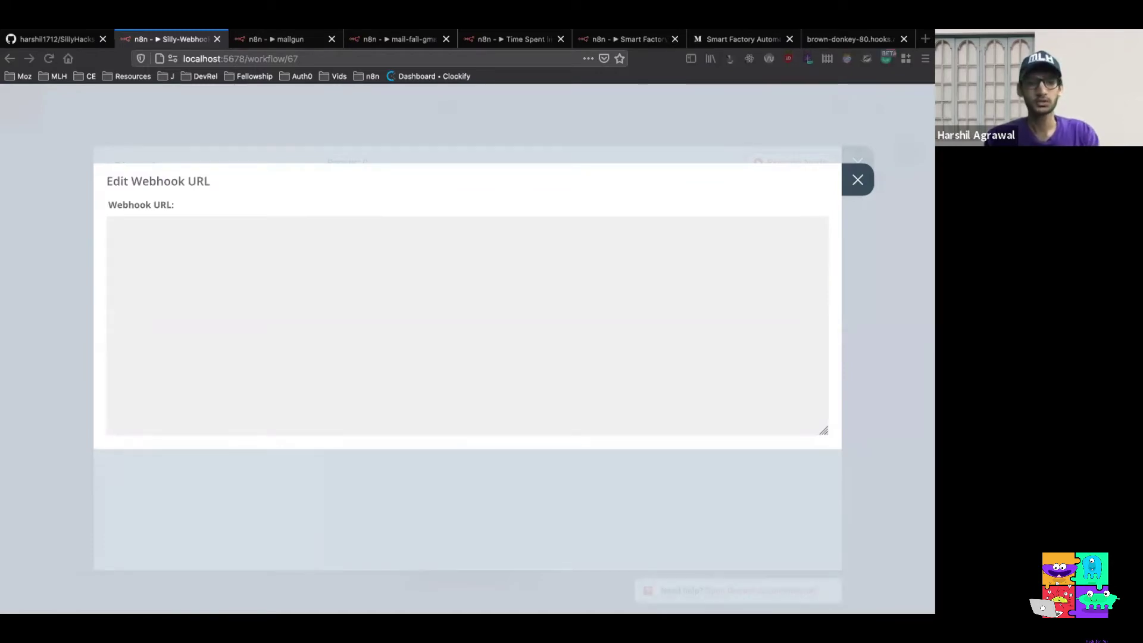
pyautogui.hotkey('ctrl', 'v')
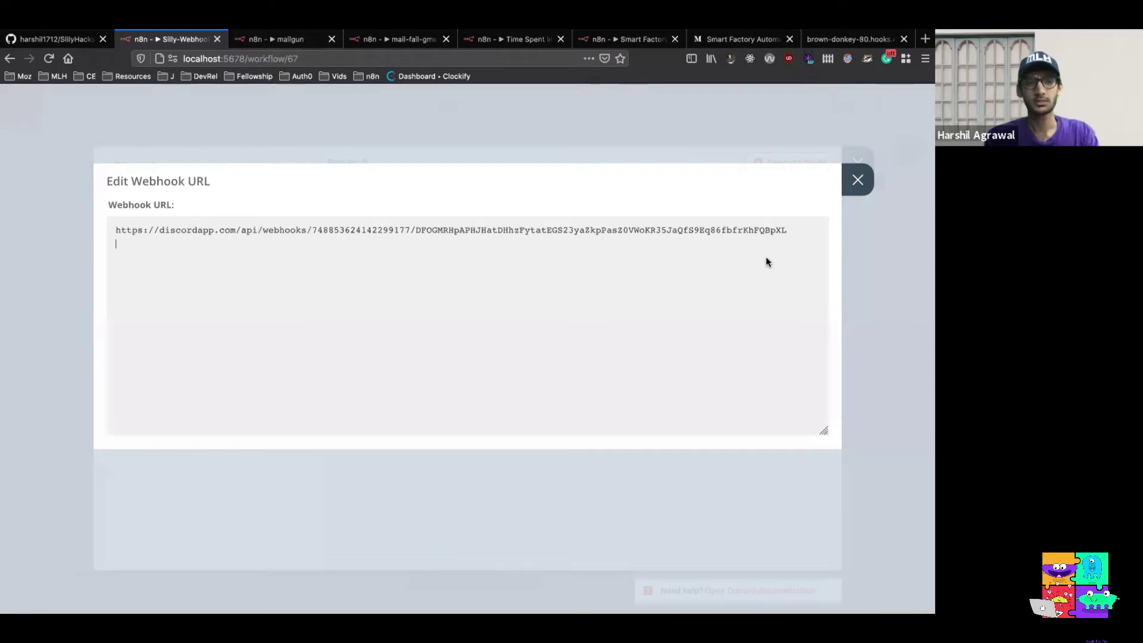
pyautogui.click(857, 179)
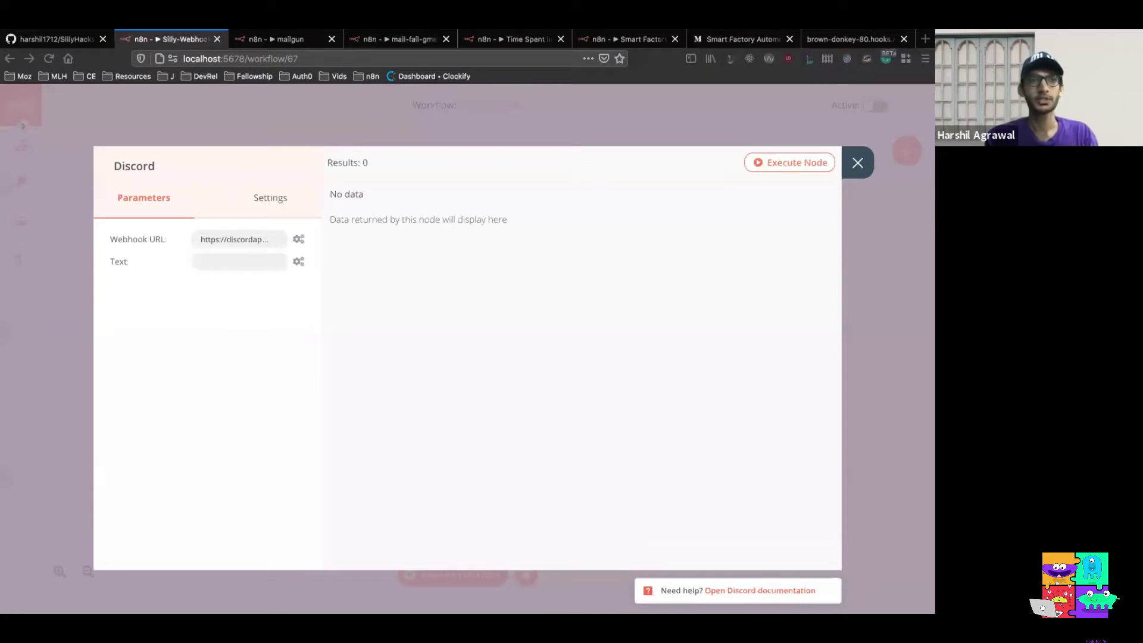
pyautogui.click(237, 263)
pyautogui.write('Hello, silly-verse!')
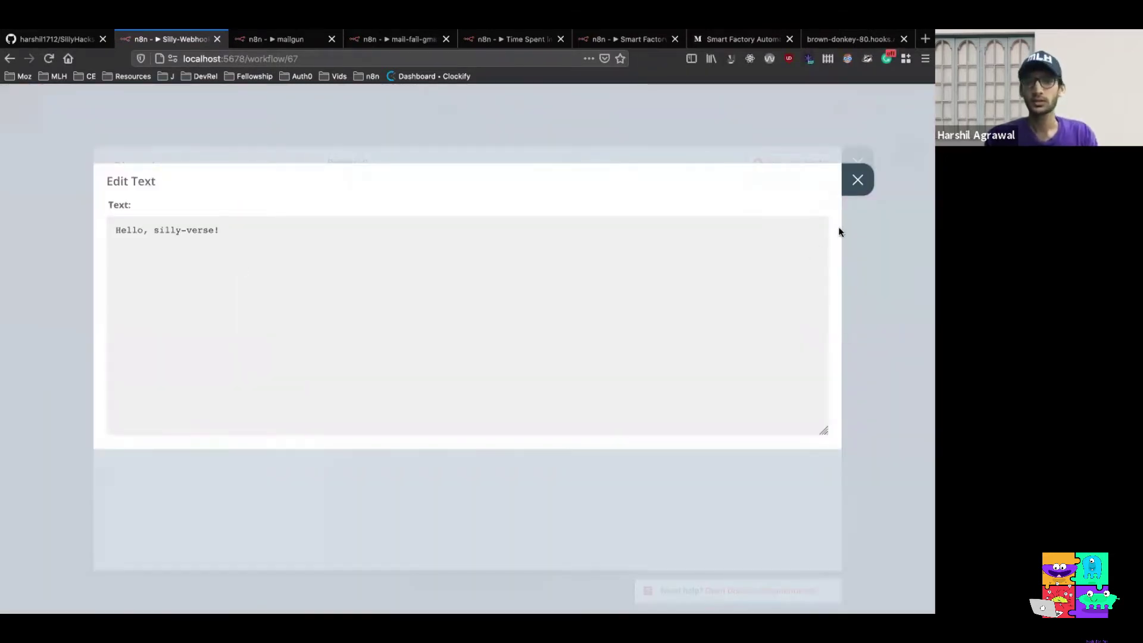
pyautogui.click(855, 183)
pyautogui.click(857, 161)
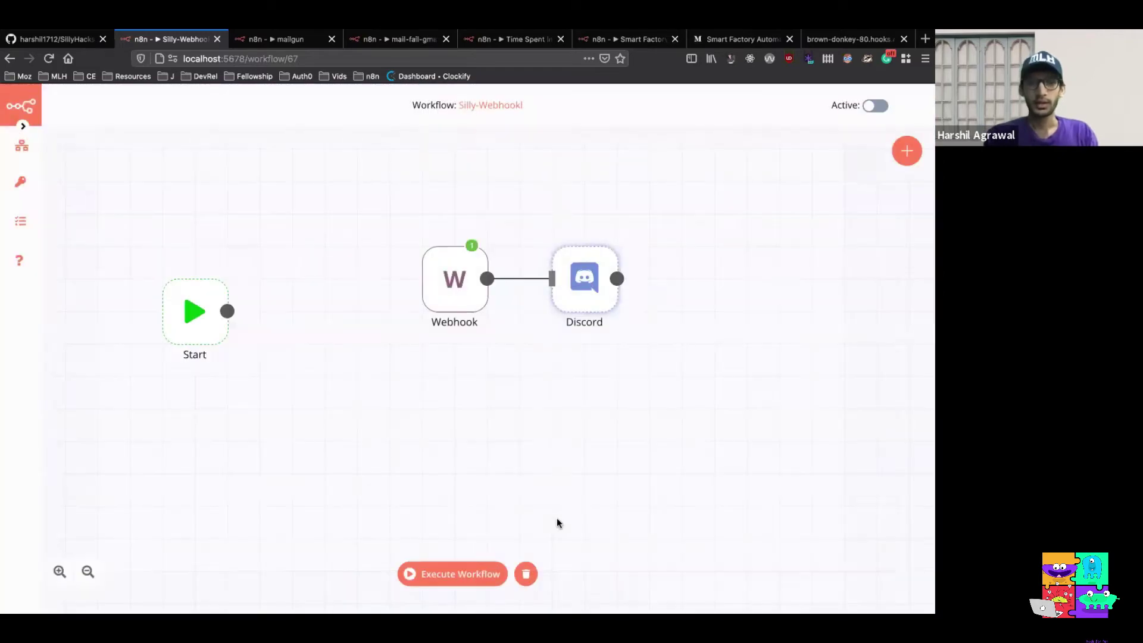
pyautogui.click(456, 571)
# Rerun the earlier curl to the test webhook from iTerm2, then return to n8n
pyautogui.hotkey('ctrl', 'Left')
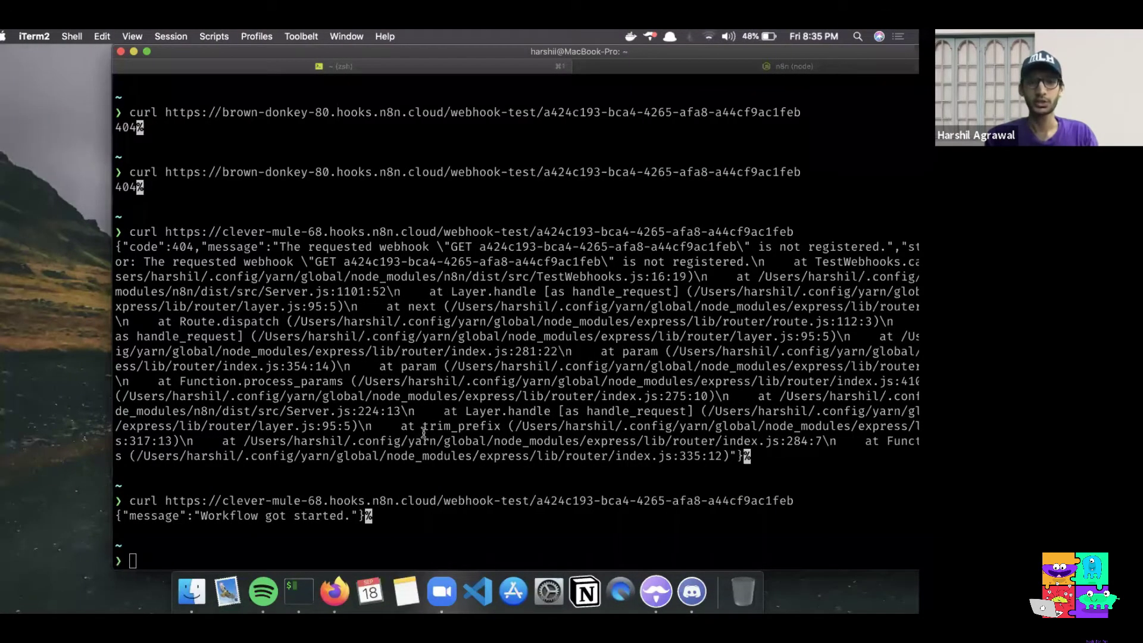
pyautogui.press('Up')
pyautogui.press('Return')
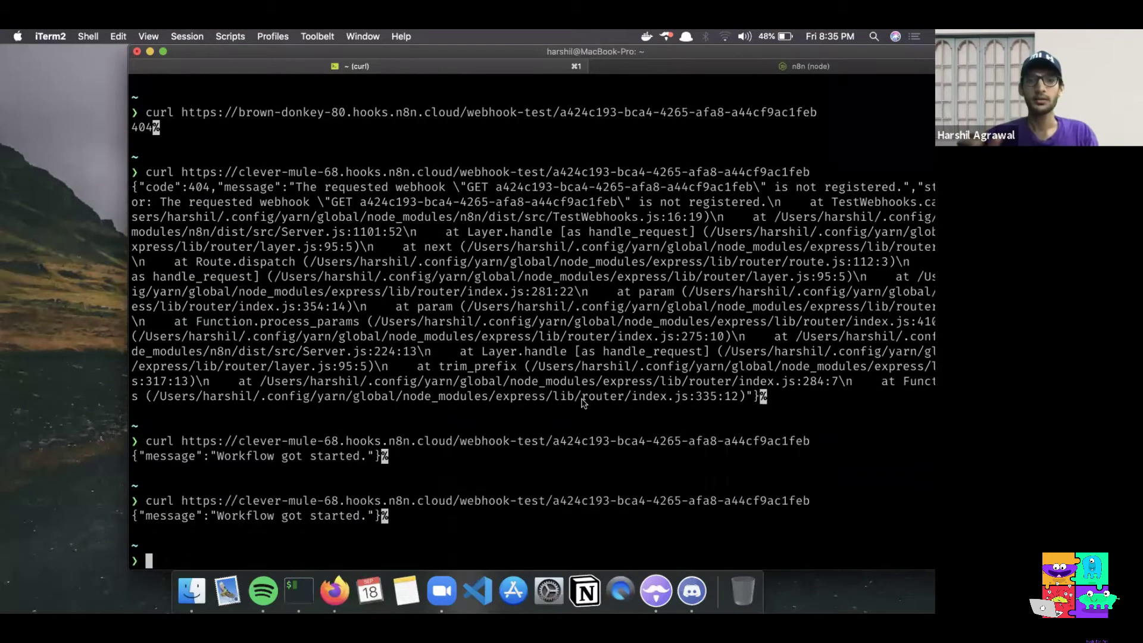
pyautogui.hotkey('ctrl', 'Right')
pyautogui.hotkey('ctrl', 'Right')
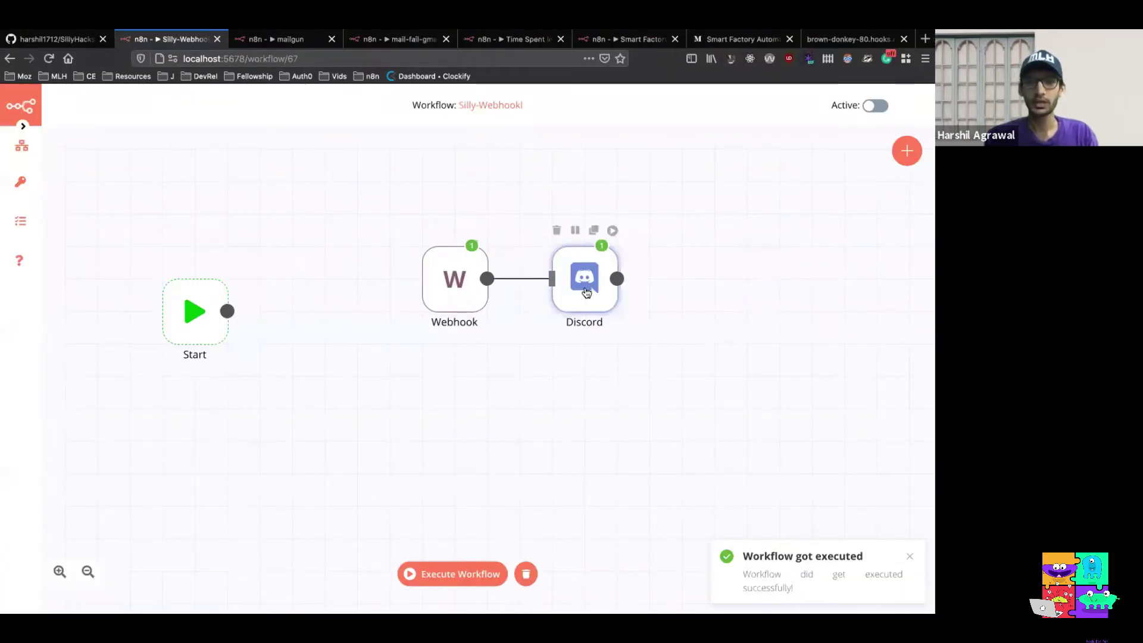
pyautogui.doubleClick(586, 291)
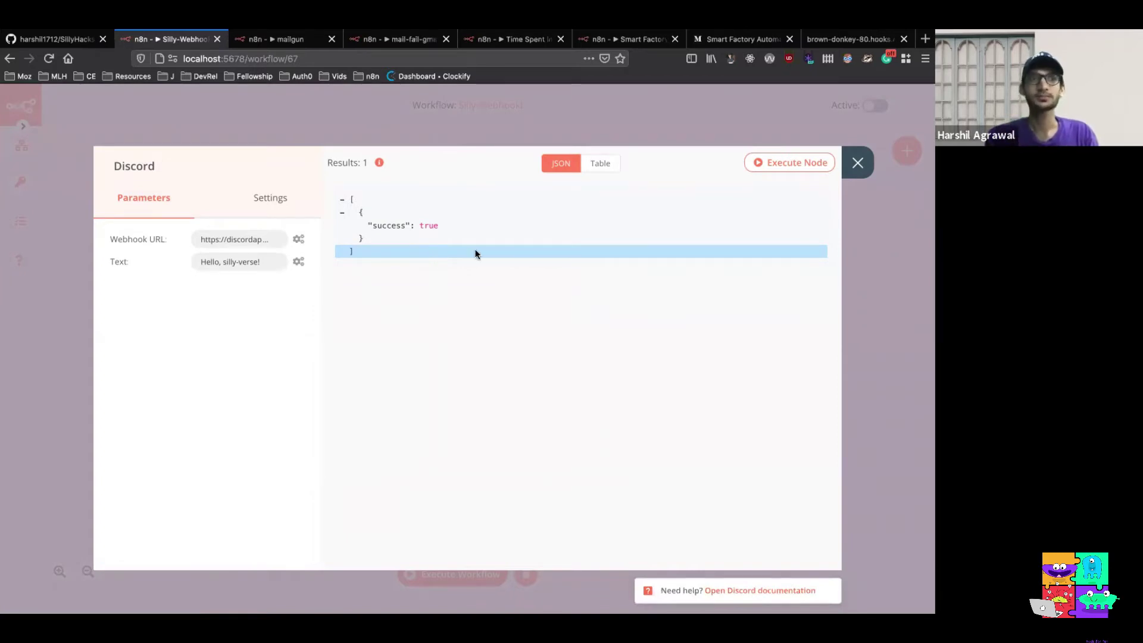
pyautogui.click(857, 163)
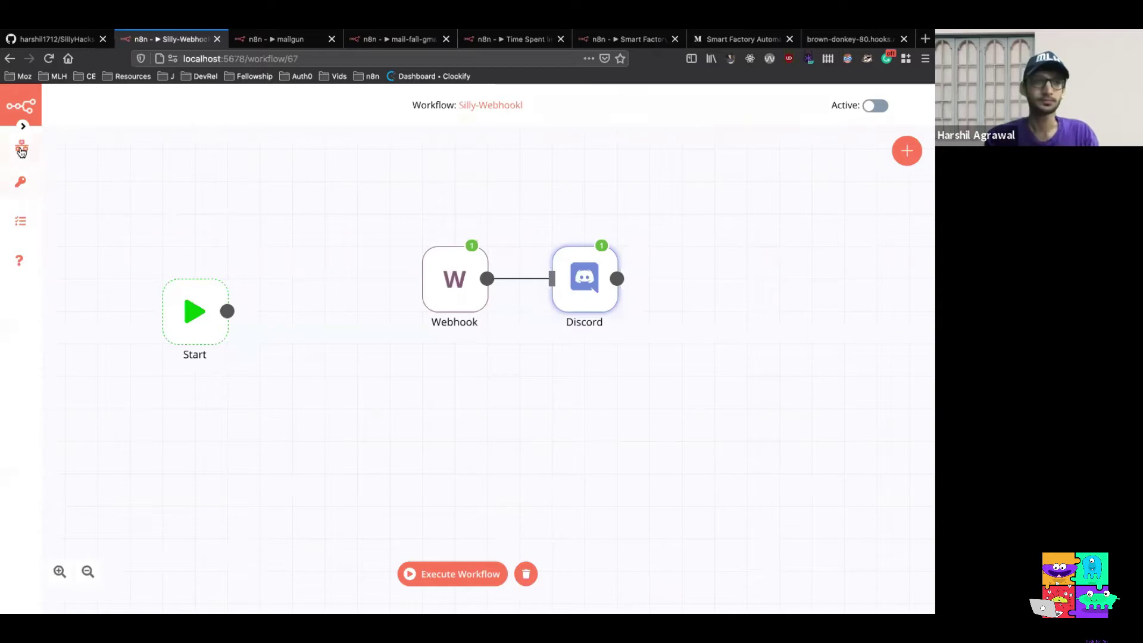
# Create a new blank workflow and move its Start node toward the canvas centre
pyautogui.moveTo(21, 146)
pyautogui.click(94, 147)
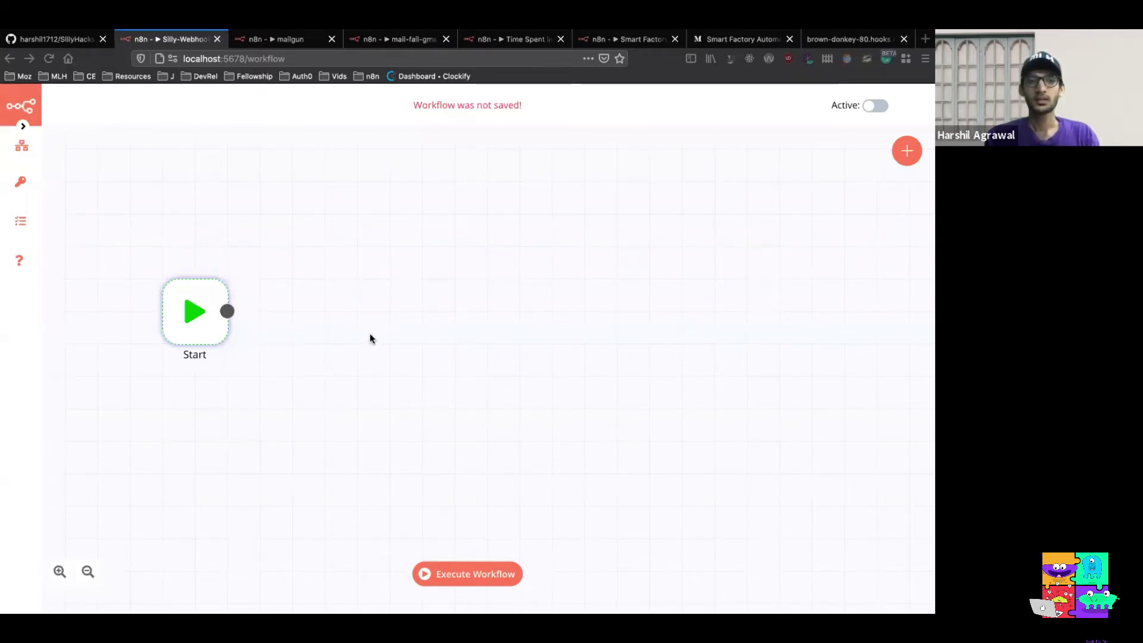
pyautogui.moveTo(197, 319); pyautogui.dragTo(400, 300)
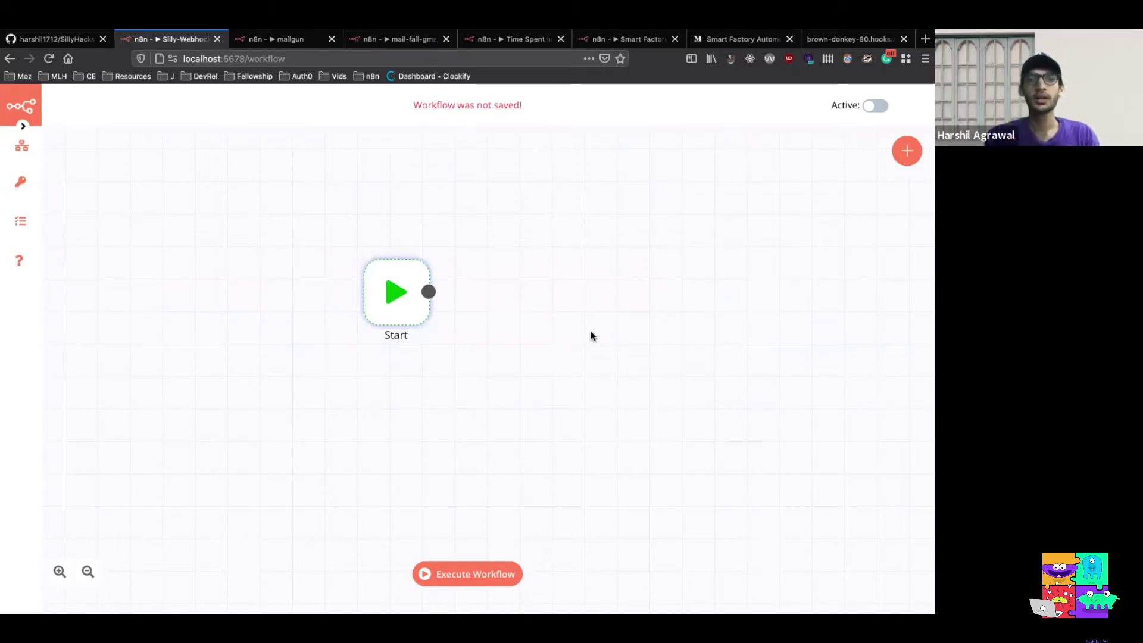
# Nudge the Start node lower and add a Function node after it by searching 'fun'
pyautogui.moveTo(386, 305); pyautogui.dragTo(372, 329)
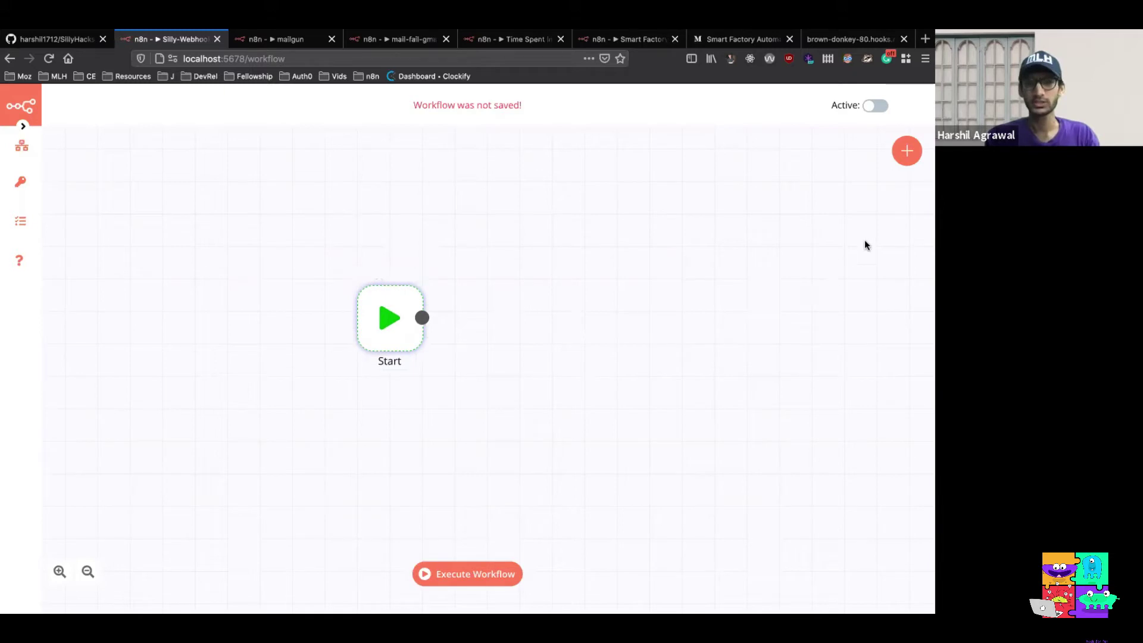
pyautogui.click(906, 151)
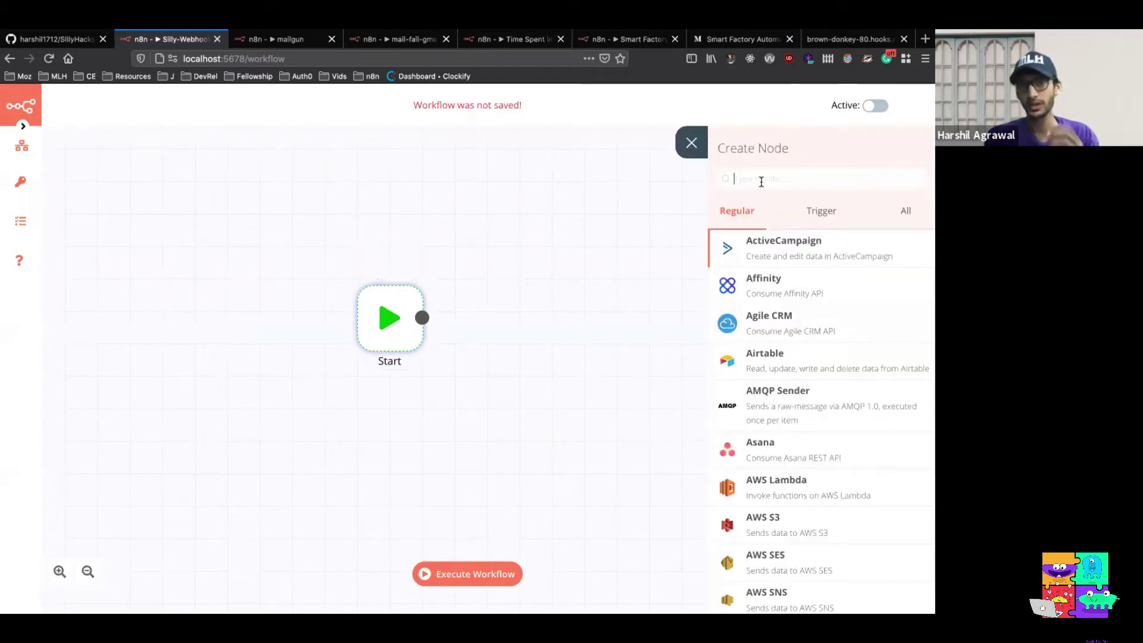
pyautogui.write('fun')
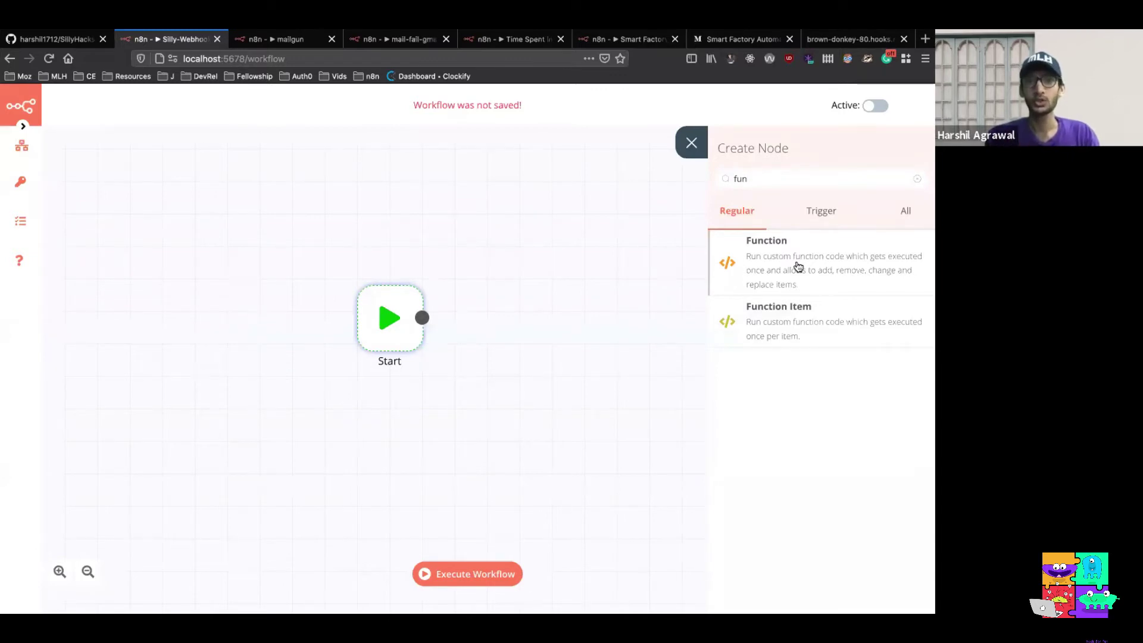
pyautogui.click(798, 265)
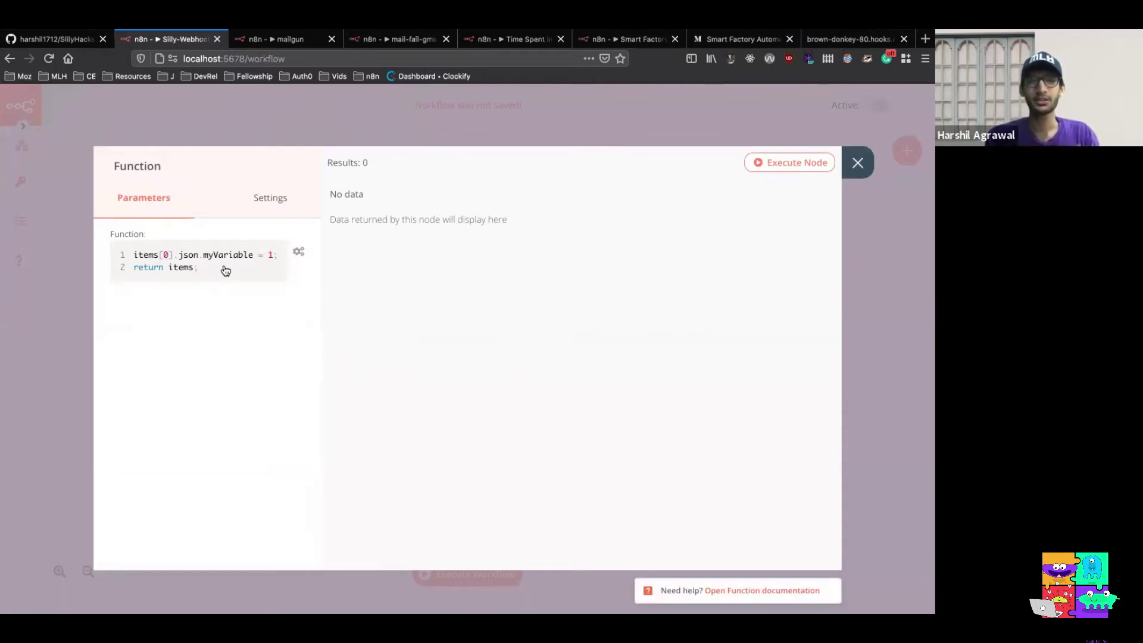
# Replace the Function code with date_today/day_today code and execute it, getting 'Friday'
pyautogui.click(798, 163)
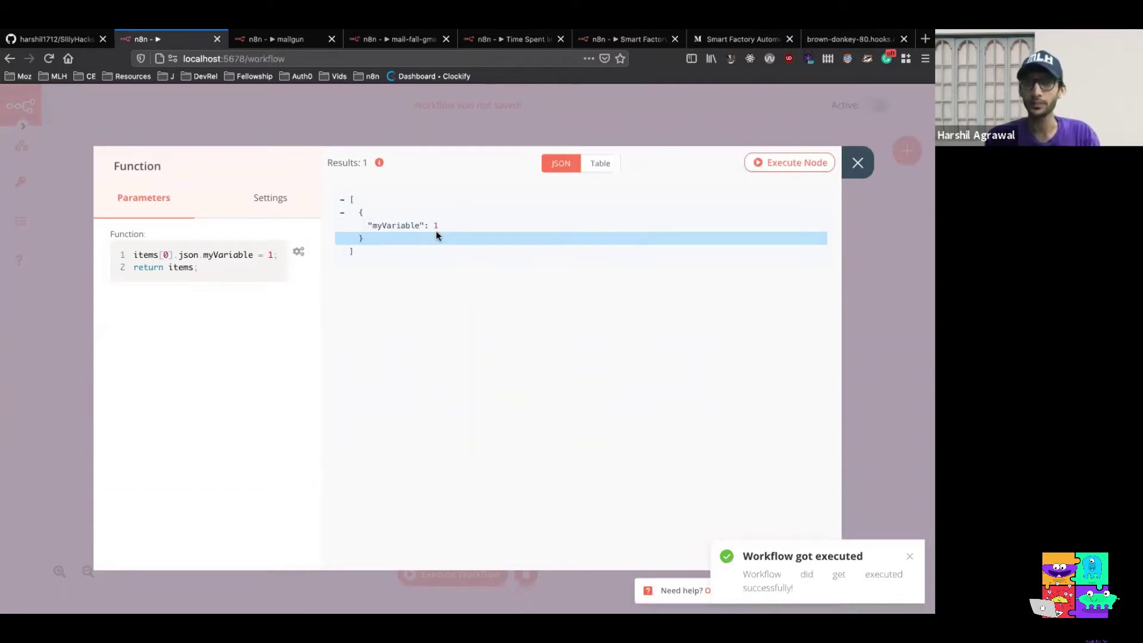
pyautogui.click(209, 258)
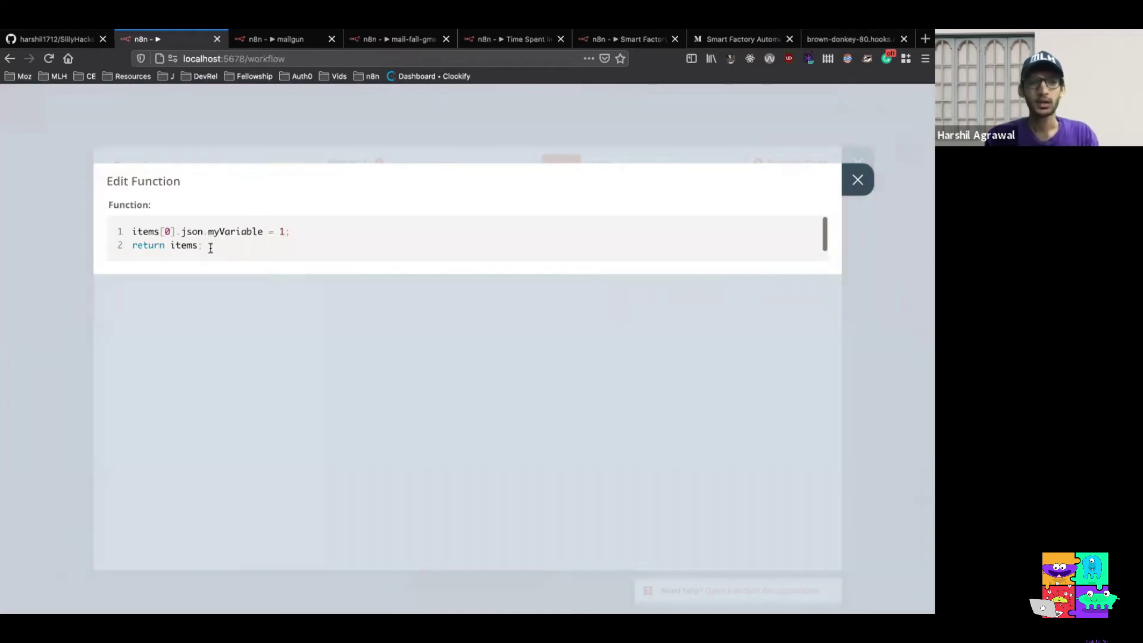
pyautogui.moveTo(209, 245); pyautogui.dragTo(132, 233)
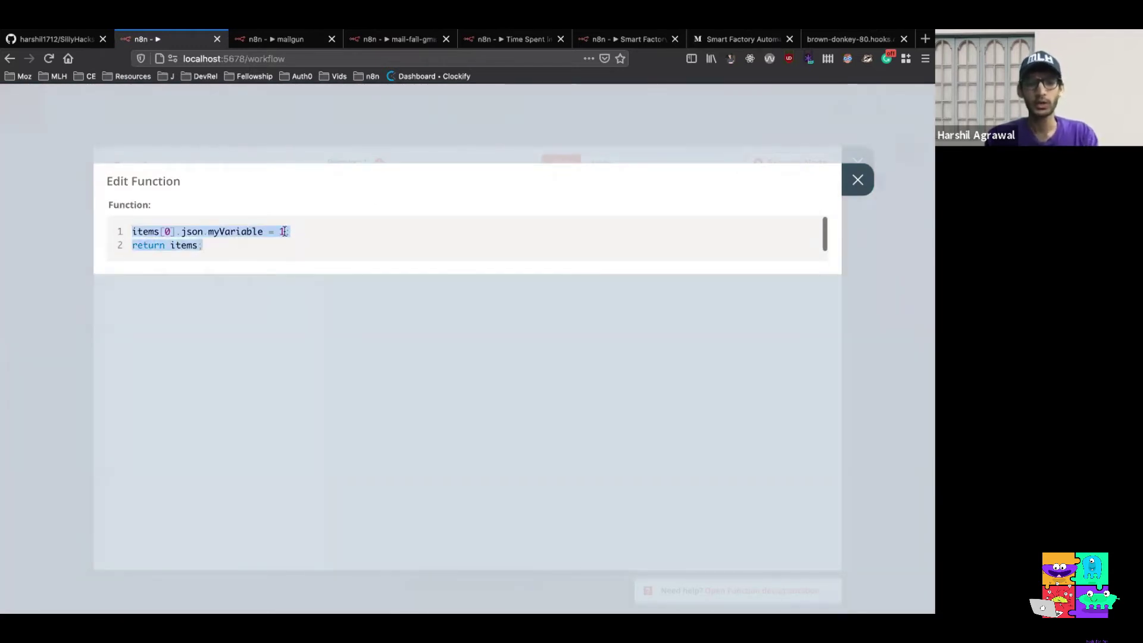
pyautogui.write('var date = new Date().toISOString(); var day = new Date().getDay(); const weekday = ["Sunday", "Monday", "Tuesday", "Wednesday", "Thursday", "Friday", "Saturday"];  items[0].json.date_today = date; items[0].json.day_today = weekday[day];  return items;')
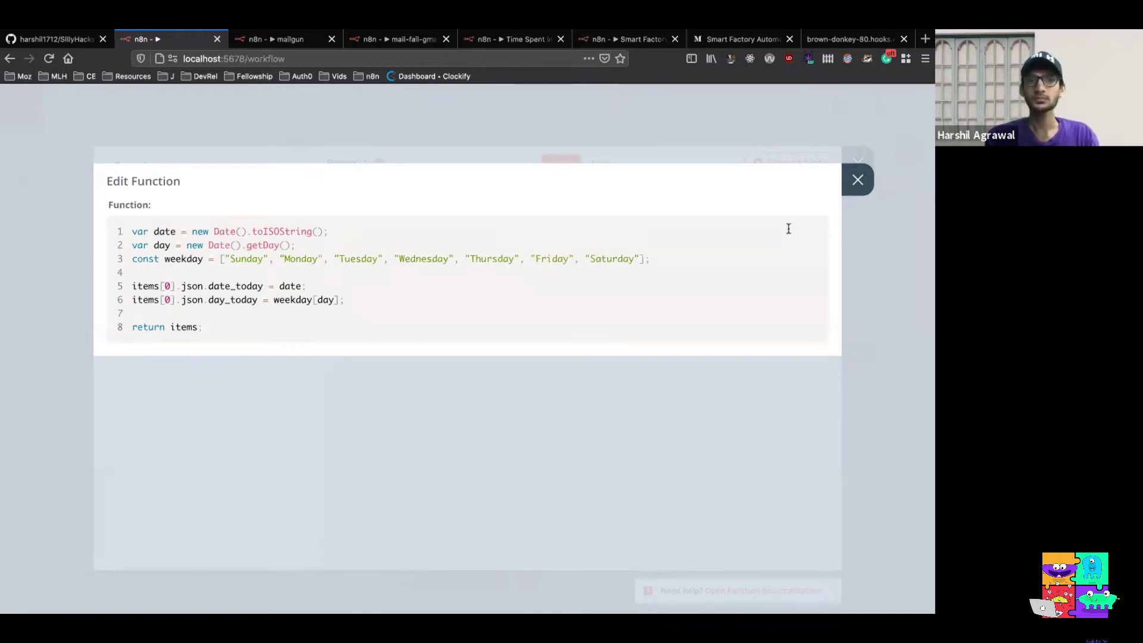
pyautogui.click(857, 179)
pyautogui.click(787, 164)
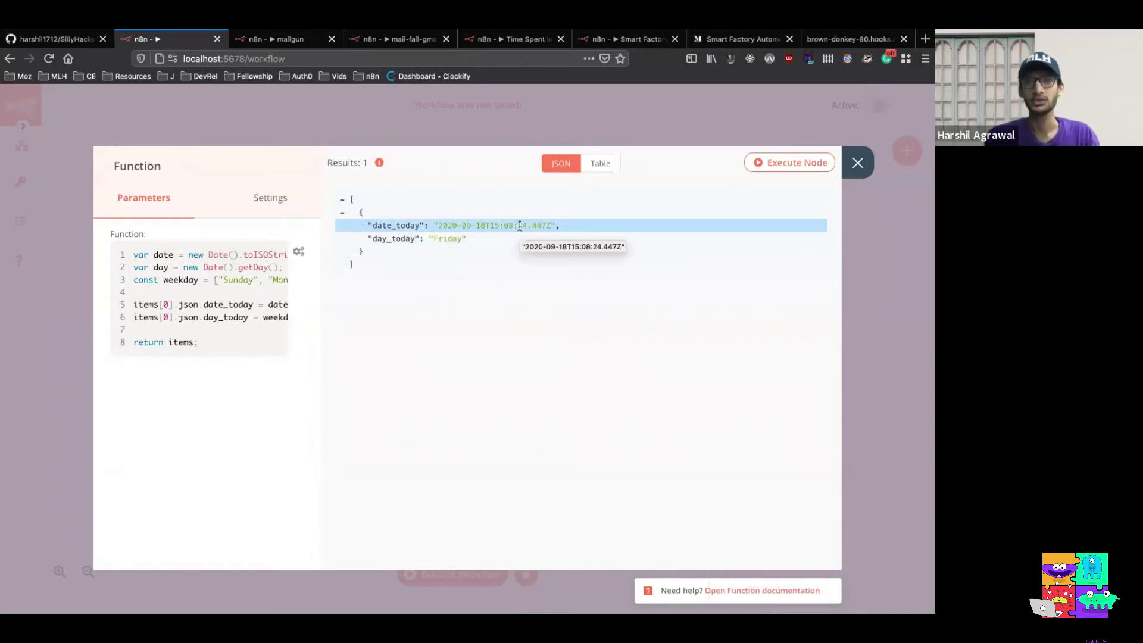
# Replace all Function code with a for-loop returning ten items with ids 0 to 9
pyautogui.click(181, 289)
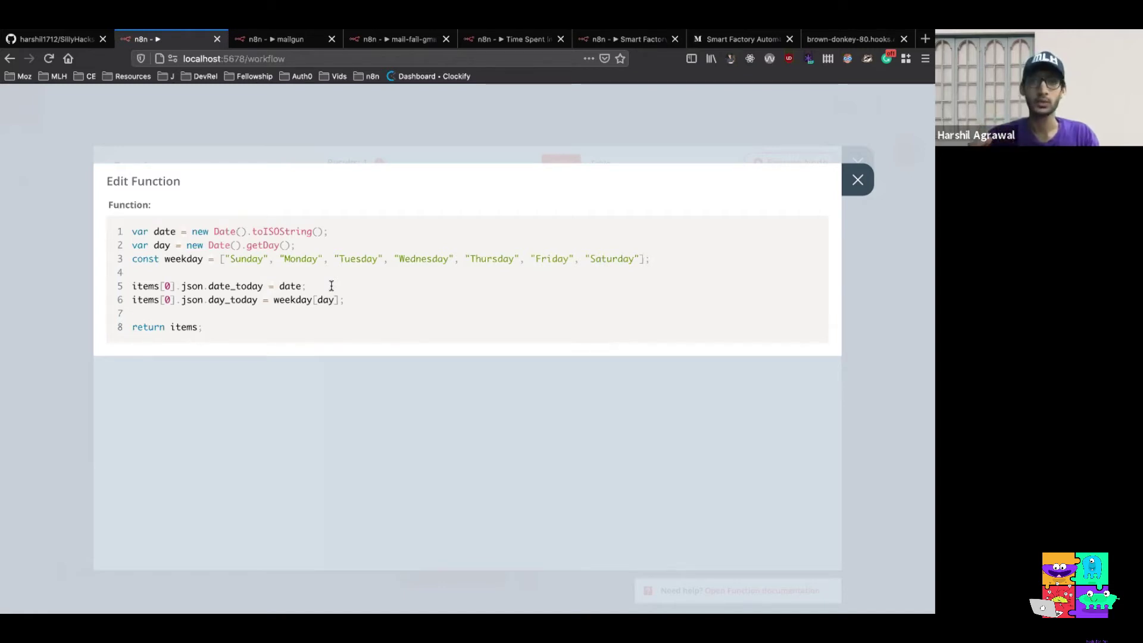
pyautogui.click(857, 181)
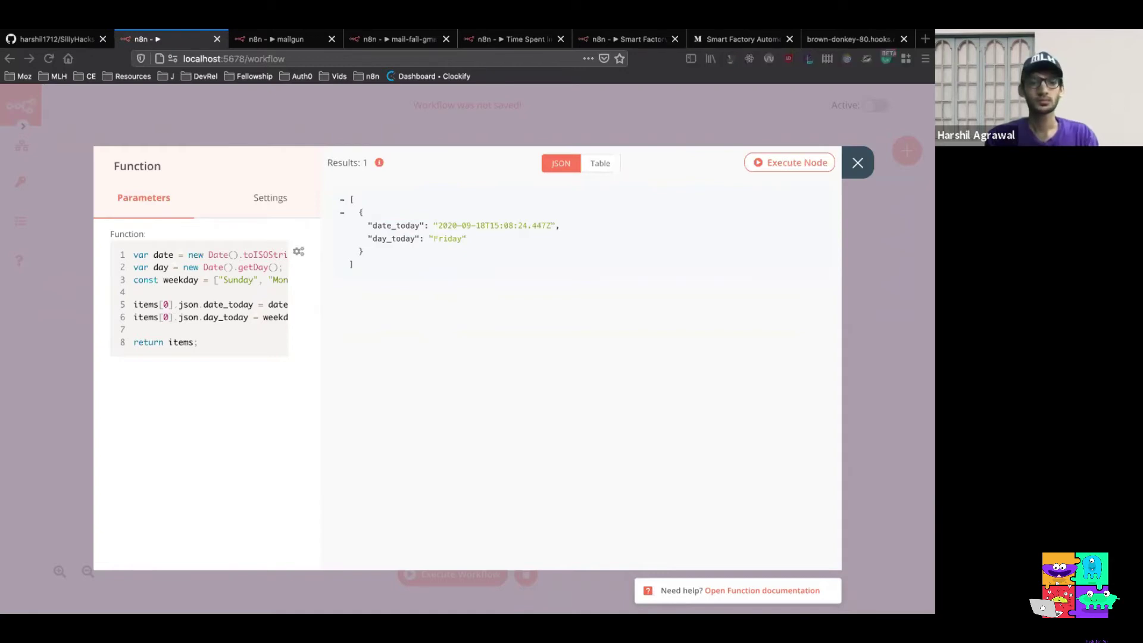
pyautogui.click(197, 288)
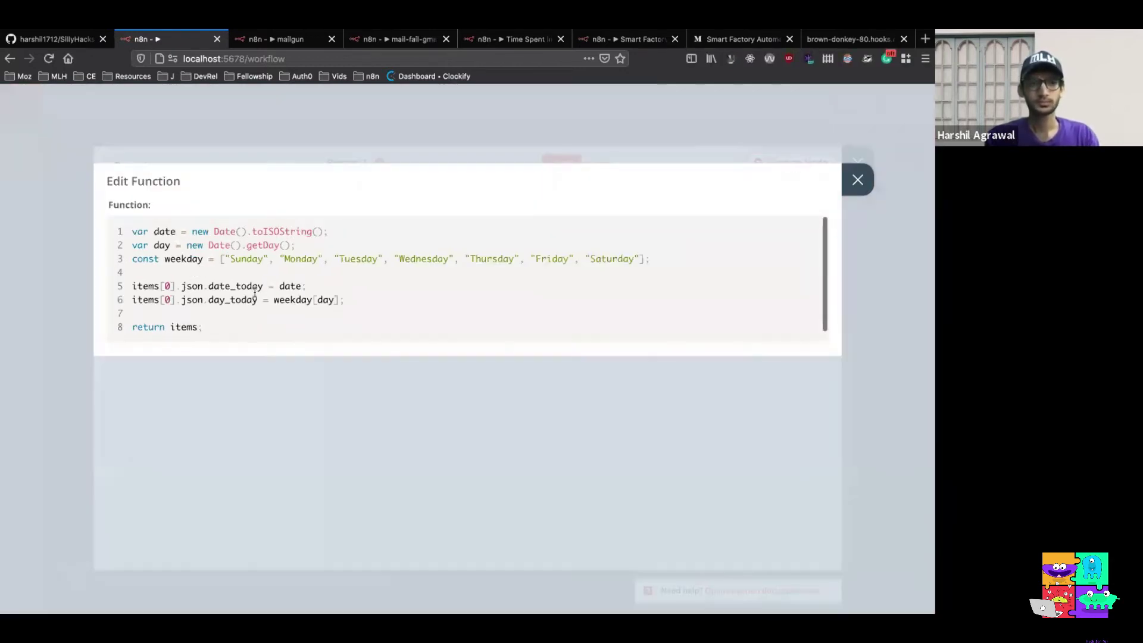
pyautogui.hotkey('ctrl', 'a')
pyautogui.write('const newItems = [];  for (let i=0;i<10;i++) {   newItems.push({     json: {       id: i     }   }); }  return newItems;')
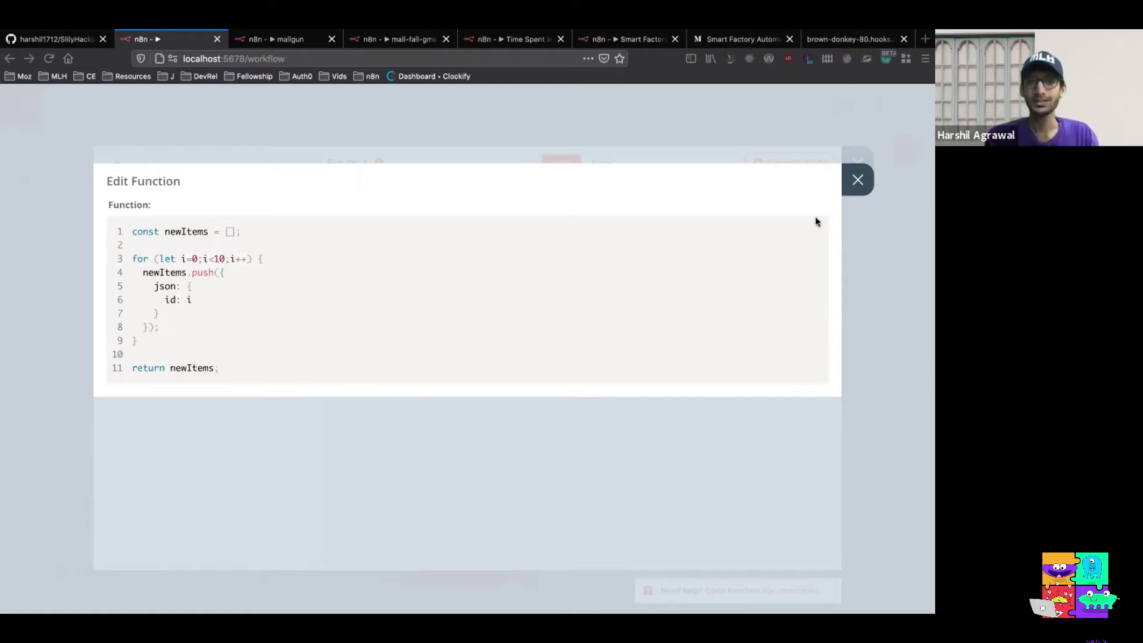
# Run the Function node and inspect its ten output items, ids 0 to 9
pyautogui.click(858, 180)
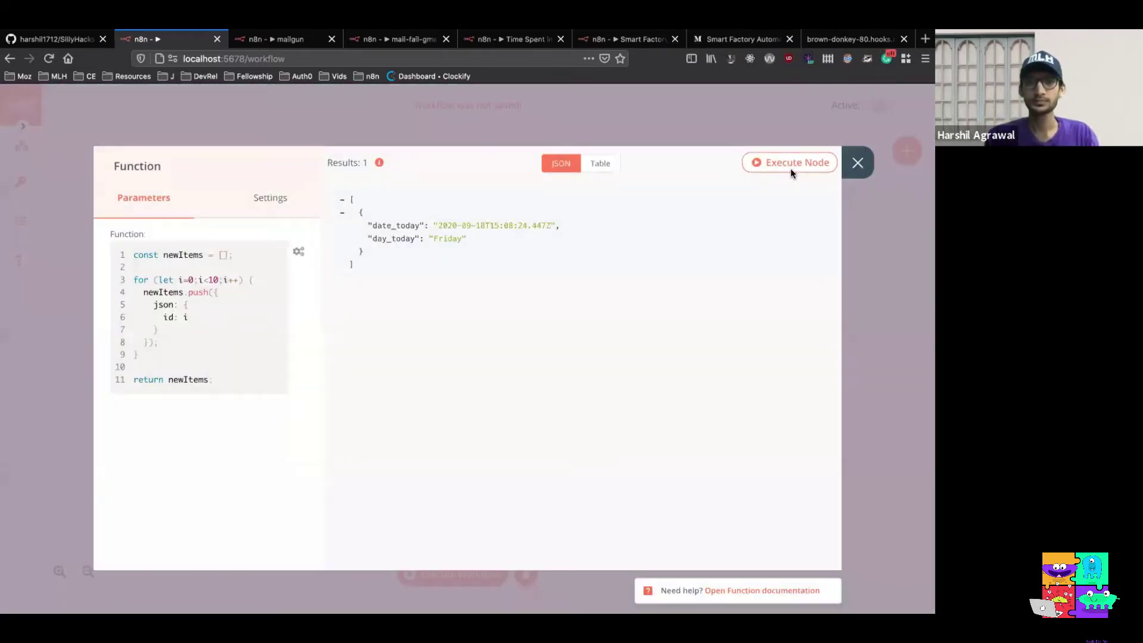
pyautogui.click(792, 170)
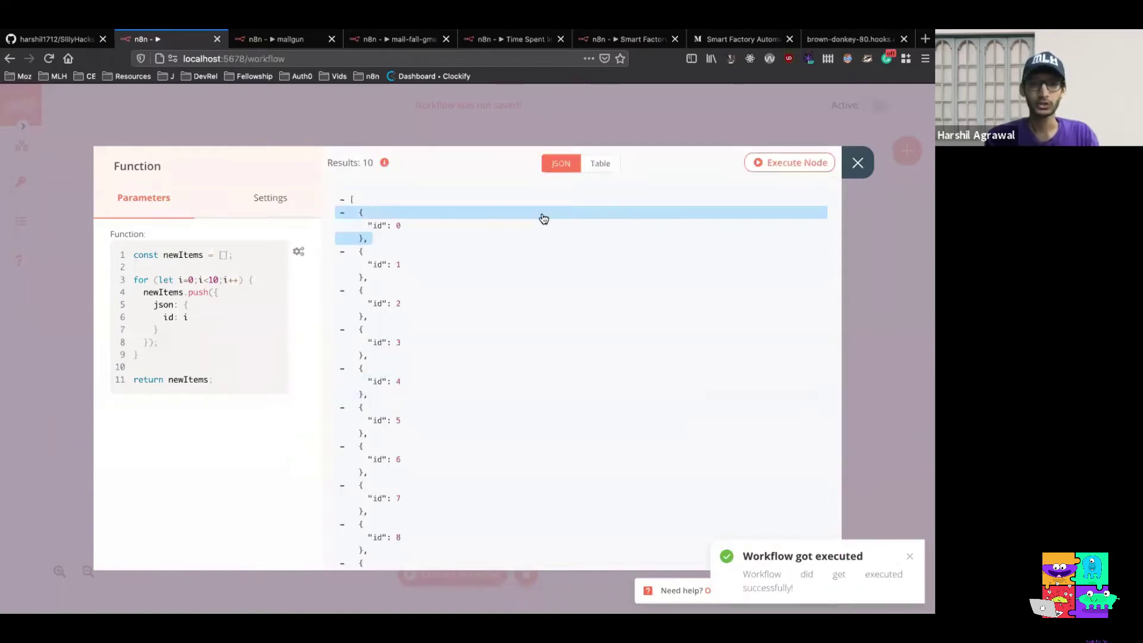
pyautogui.scroll(-2, 538, 220)
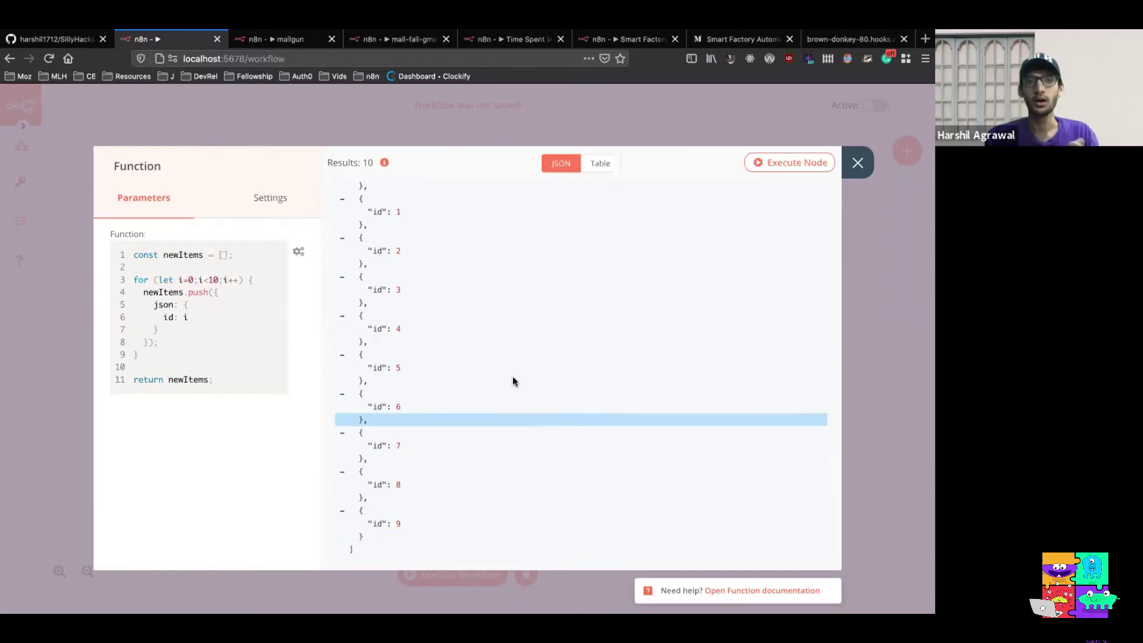
pyautogui.scroll(2, 513, 378)
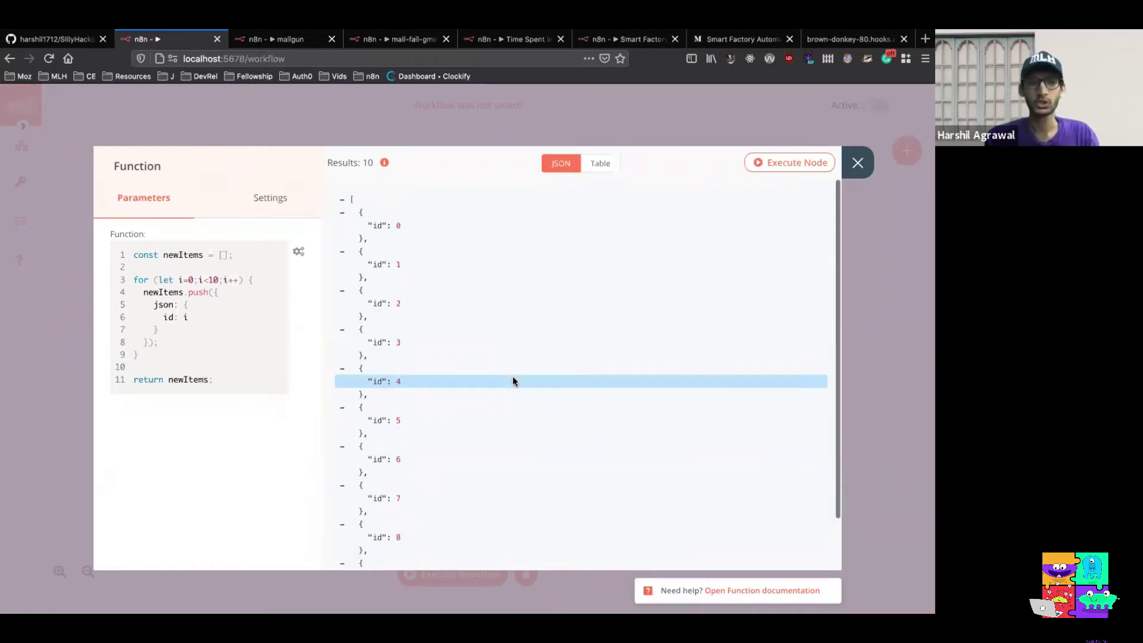
pyautogui.scroll(-2, 428, 360)
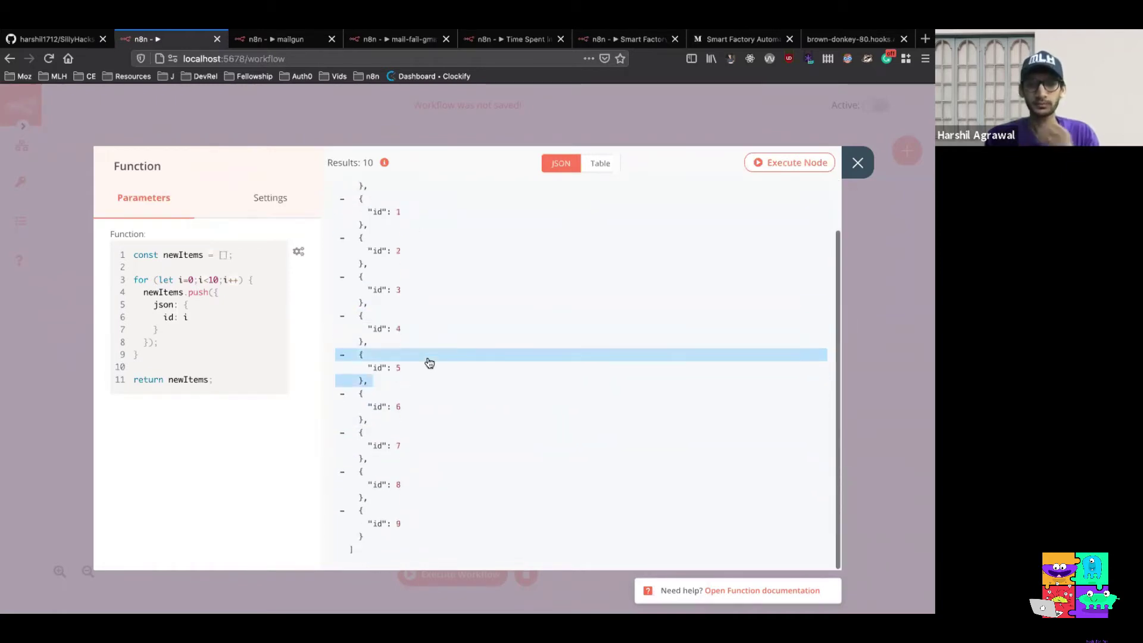
pyautogui.scroll(2, 429, 342)
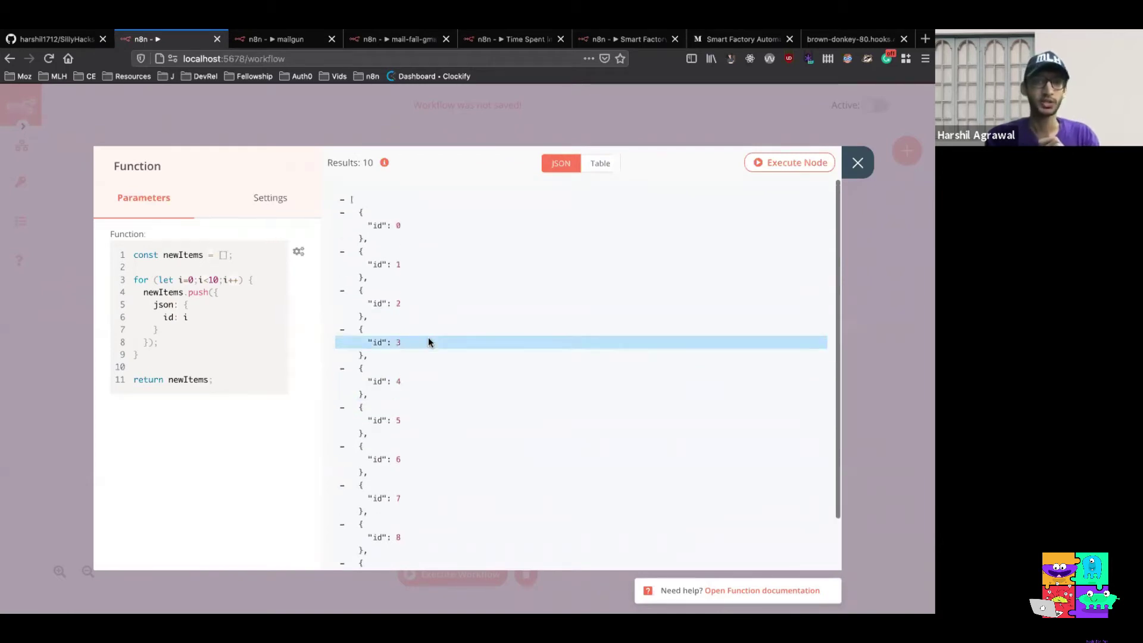
pyautogui.scroll(-2, 428, 342)
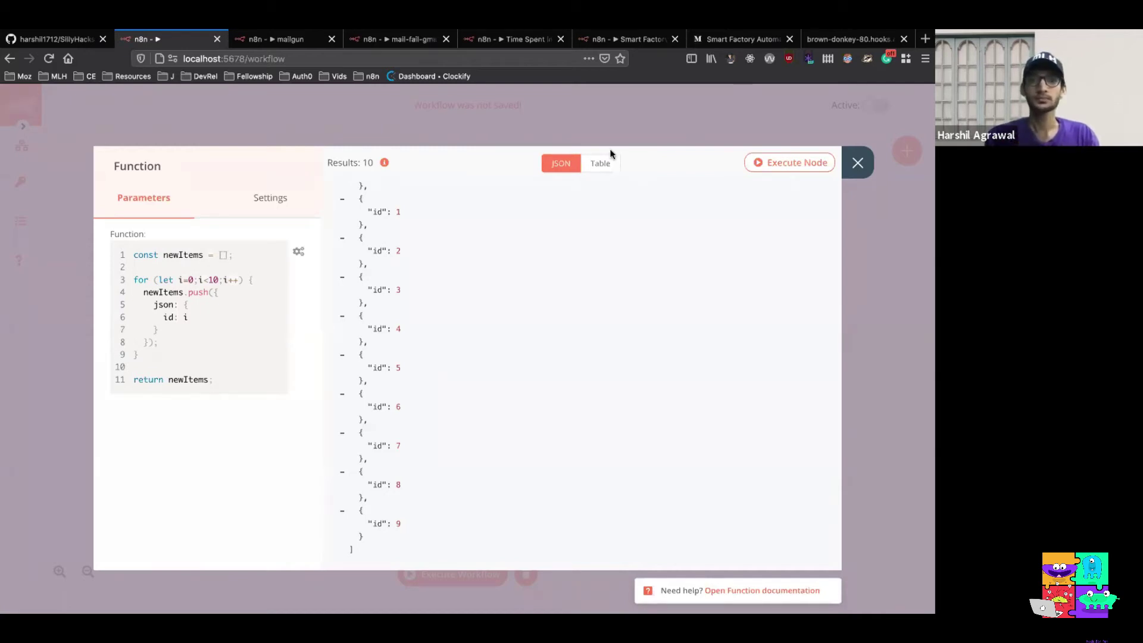
pyautogui.tripleClick(816, 198)
# Close the Function node panel and the mailgun and mail-fail tabs, returning to Time Spent in Classes
pyautogui.click(857, 163)
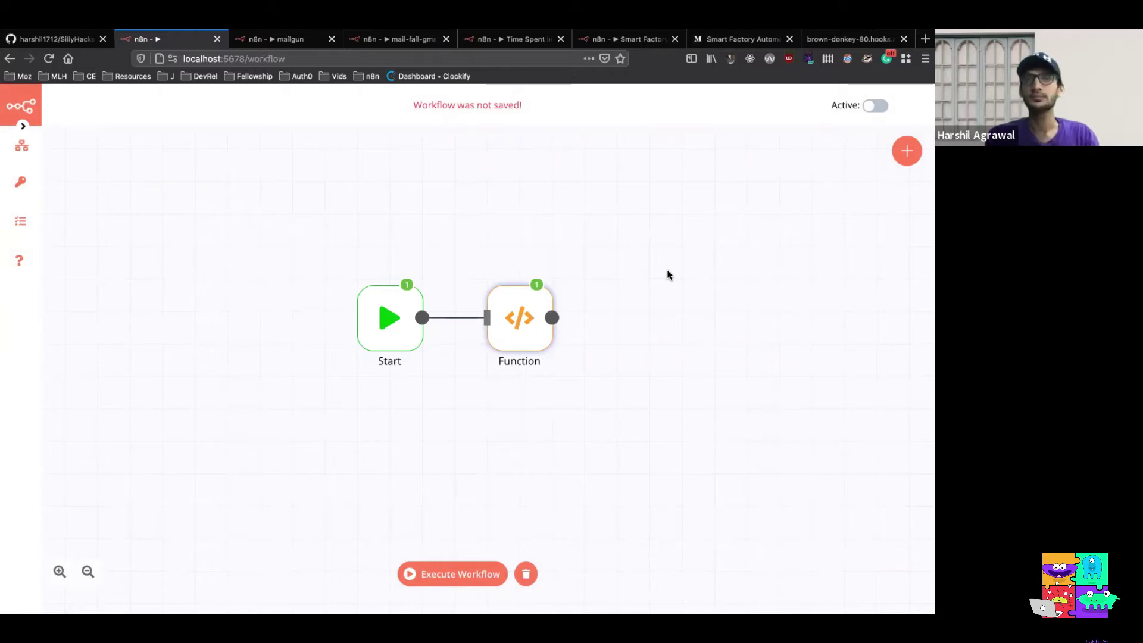
pyautogui.click(331, 39)
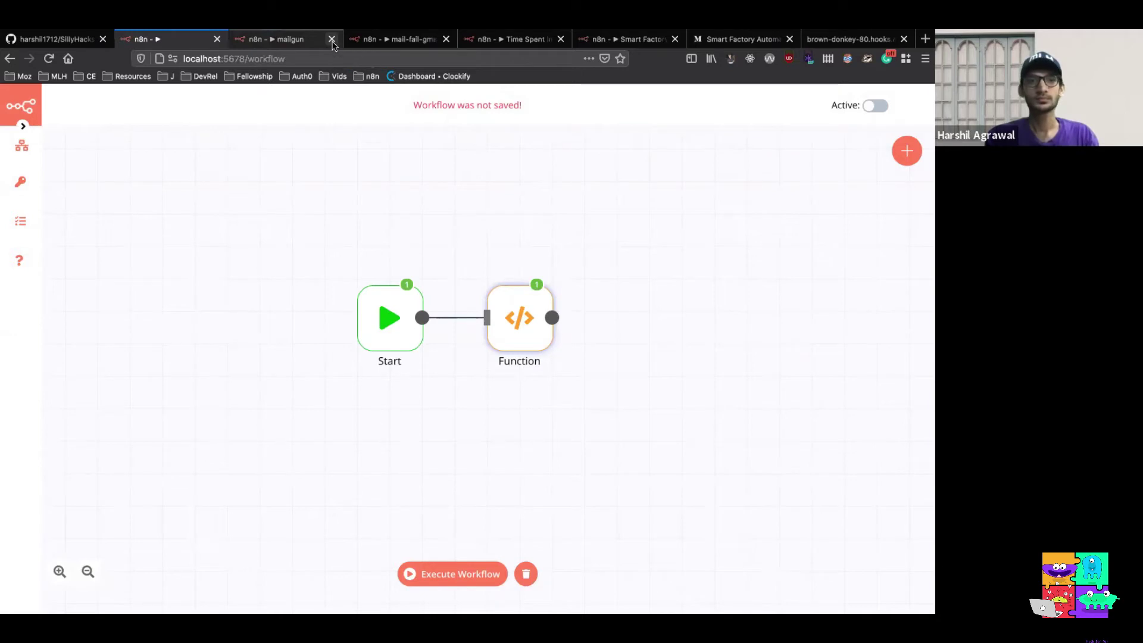
pyautogui.click(331, 39)
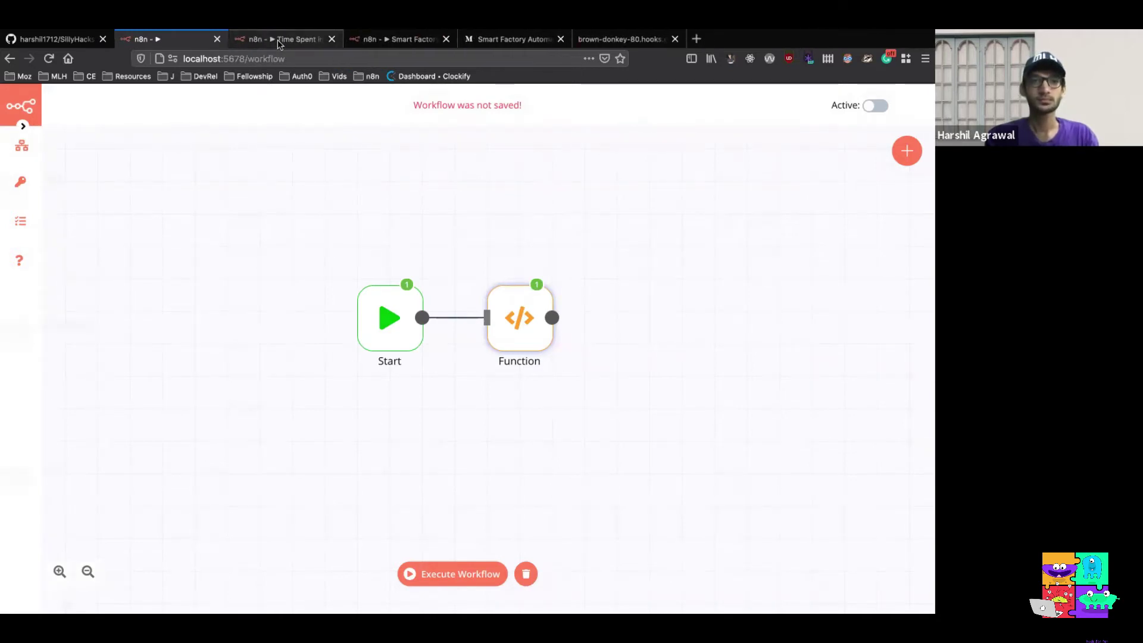
pyautogui.click(277, 42)
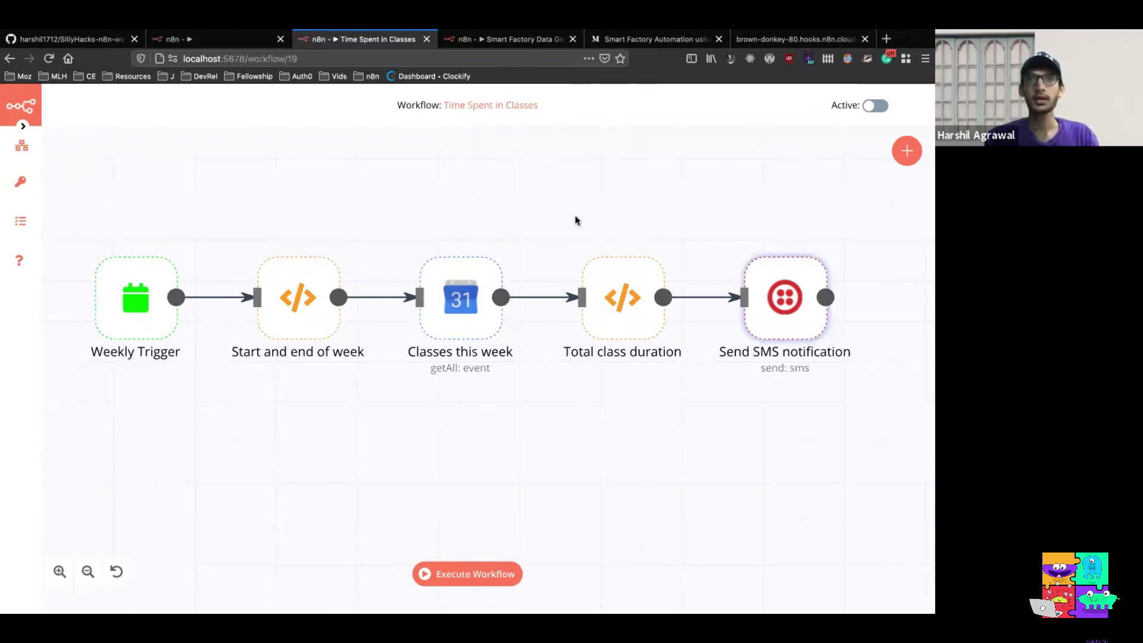
# Load localhost:5678/ in the former 404 tab to get a fresh n8n editor
pyautogui.click(783, 39)
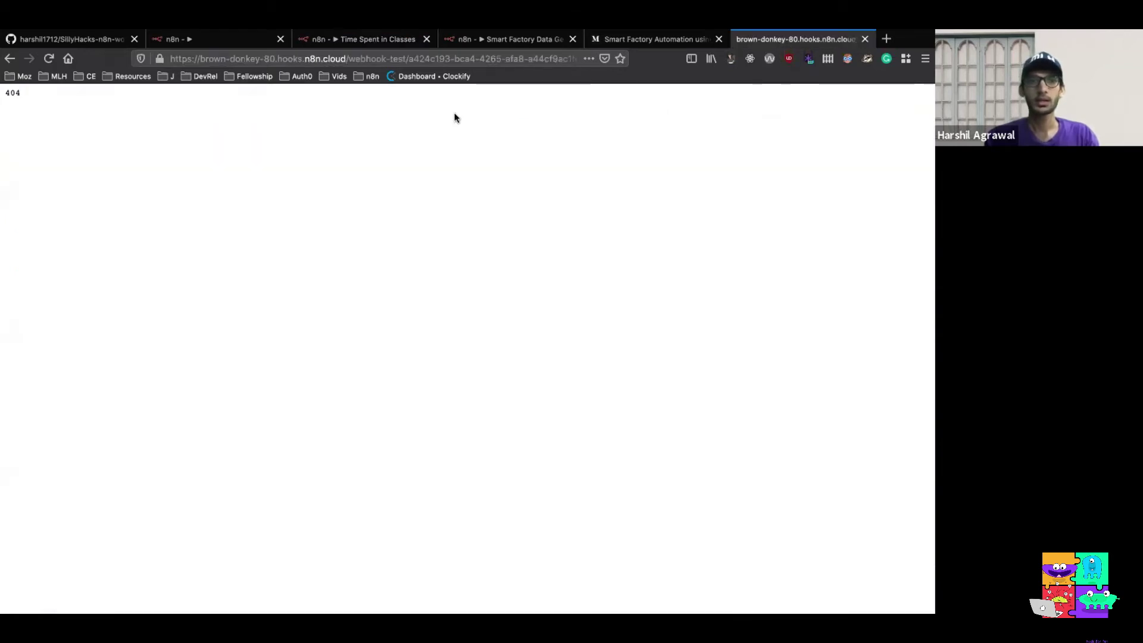
pyautogui.click(369, 58)
pyautogui.write('localhost:5678/')
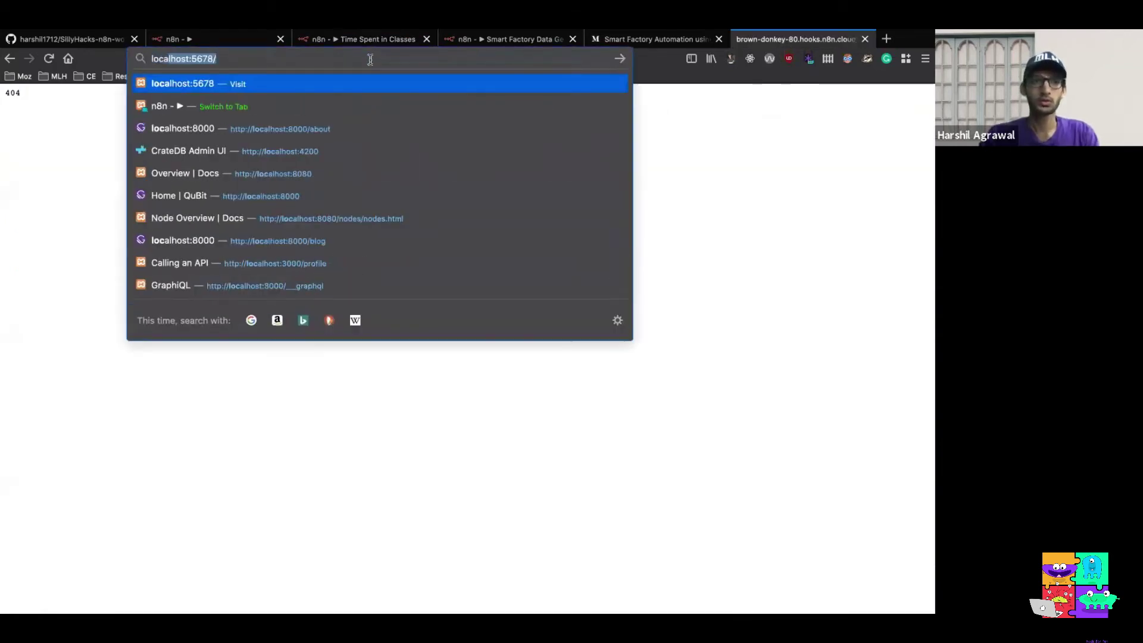
pyautogui.press('Return')
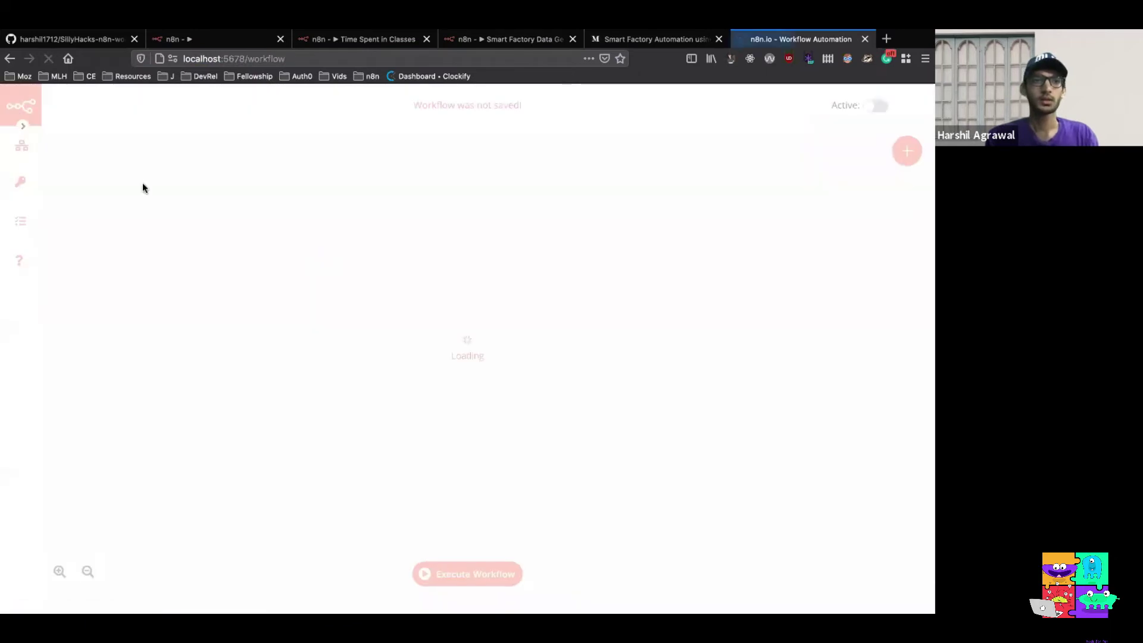
# Open the saved Silly-Discord-bot workflow and display its Discord node's Webhook URL and Text parameters
pyautogui.moveTo(20, 145)
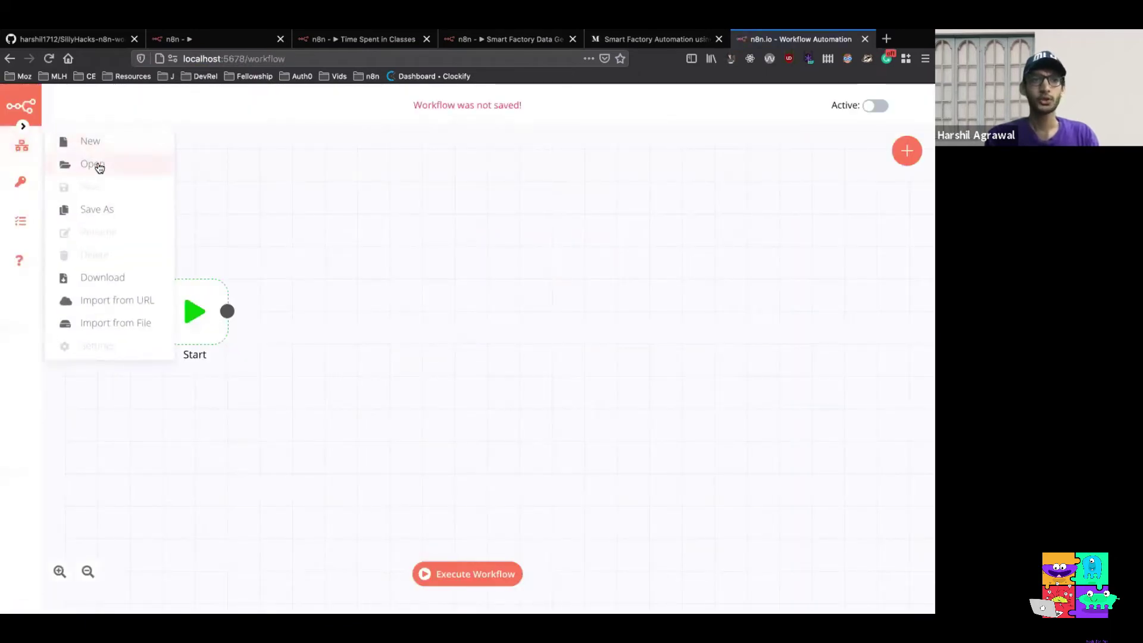
pyautogui.click(101, 210)
pyautogui.click(589, 297)
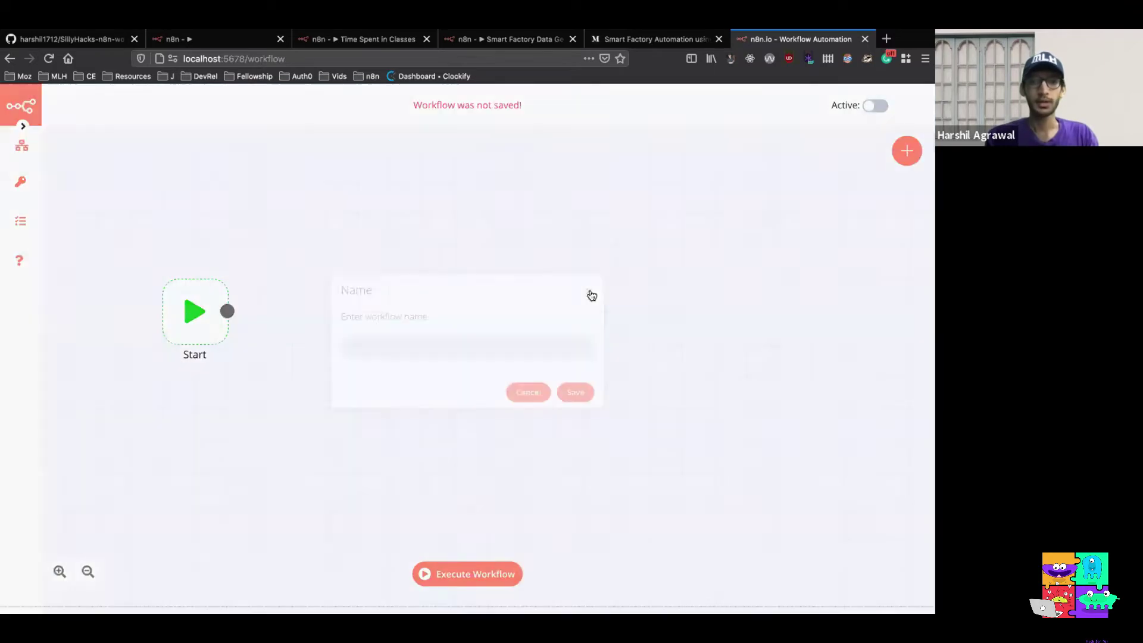
pyautogui.moveTo(23, 148)
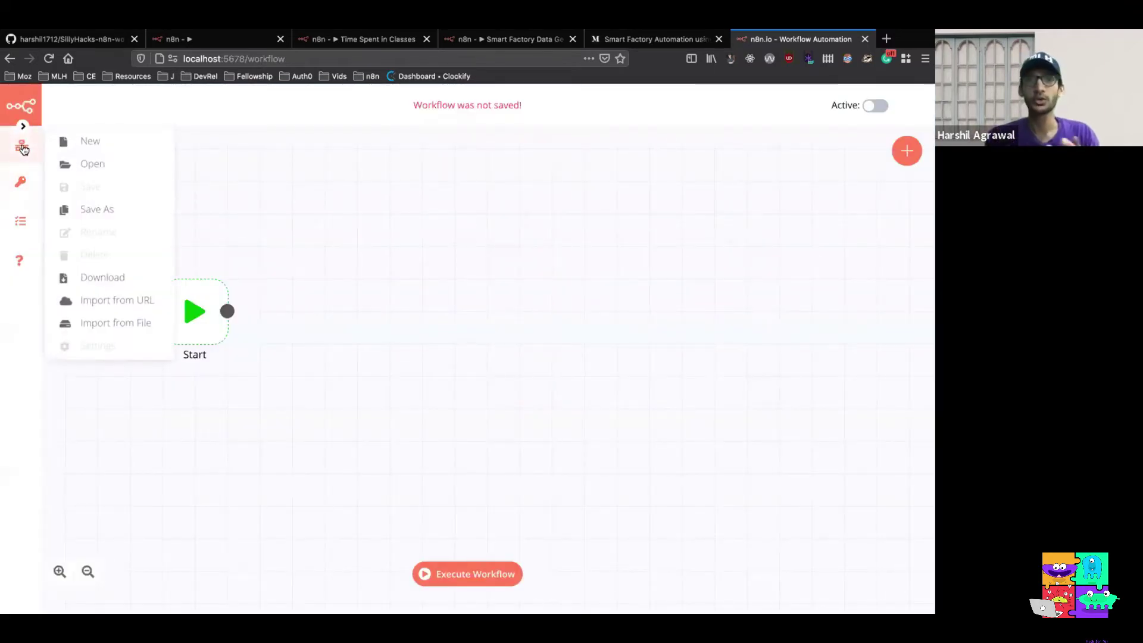
pyautogui.click(78, 169)
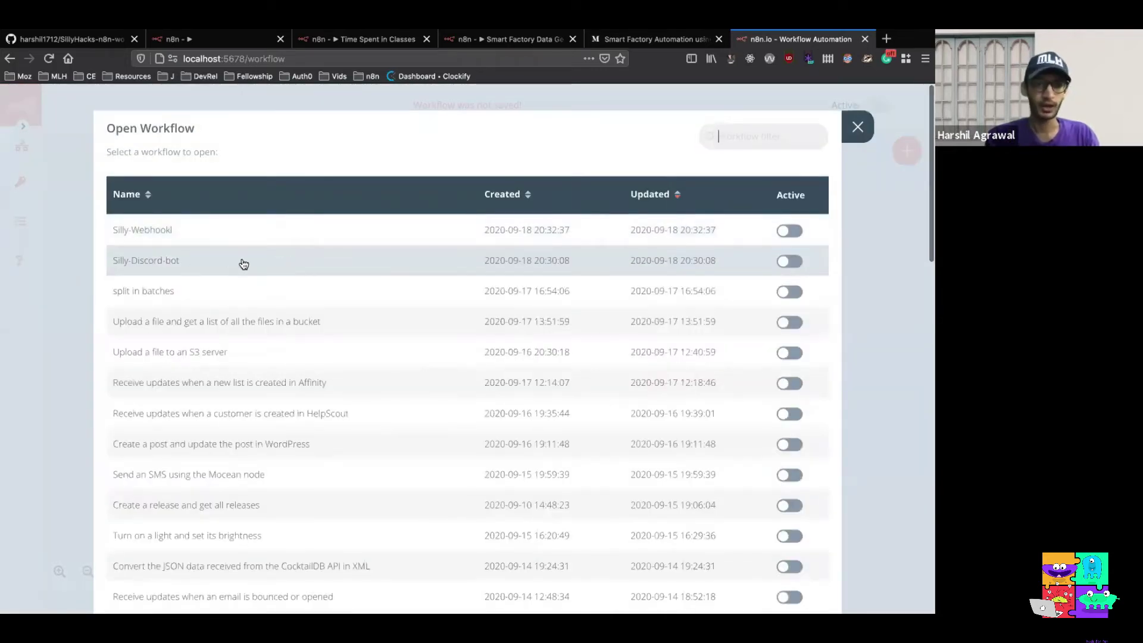
pyautogui.click(242, 262)
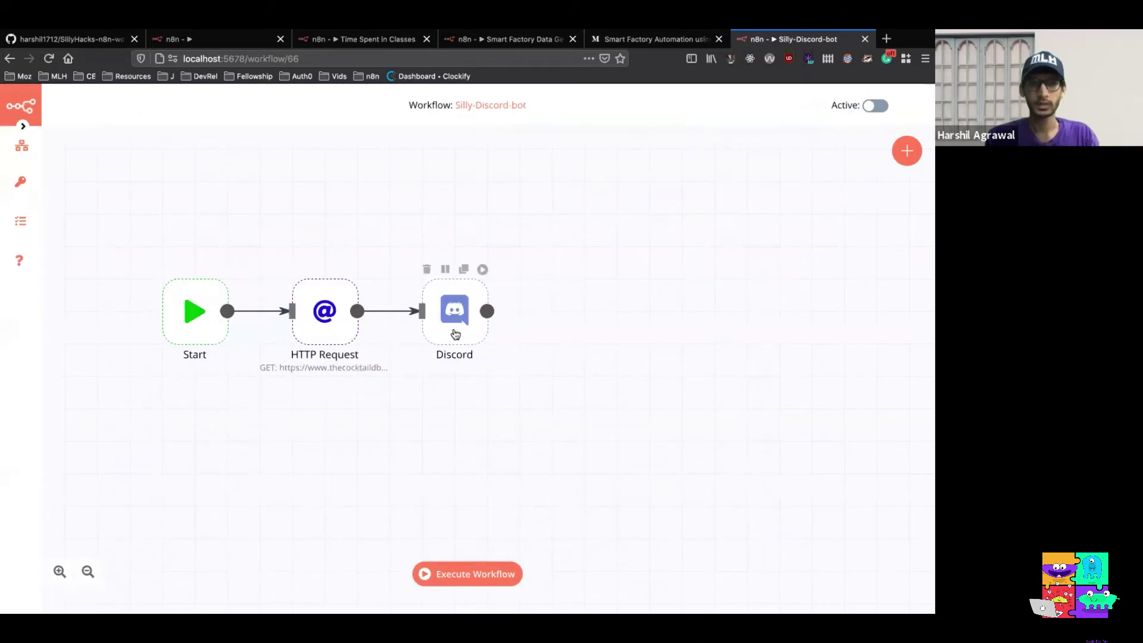
pyautogui.doubleClick(456, 333)
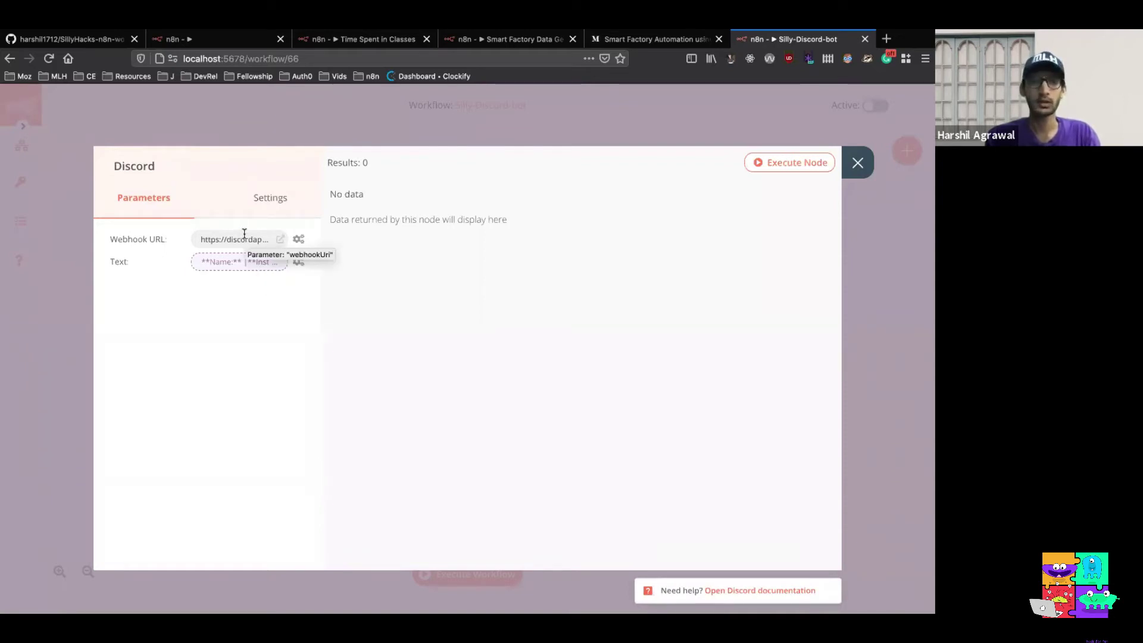
# Review the Discord node's Text expression and the available node variables, then close both dialogs
pyautogui.click(248, 263)
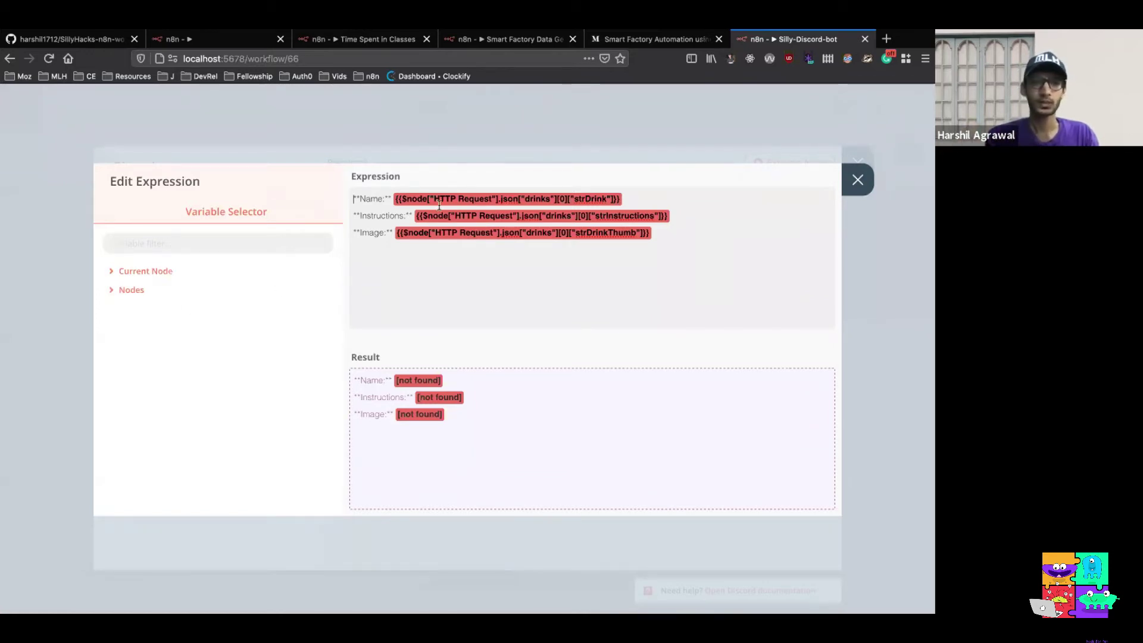
pyautogui.moveTo(354, 200); pyautogui.dragTo(390, 202)
pyautogui.click(395, 254)
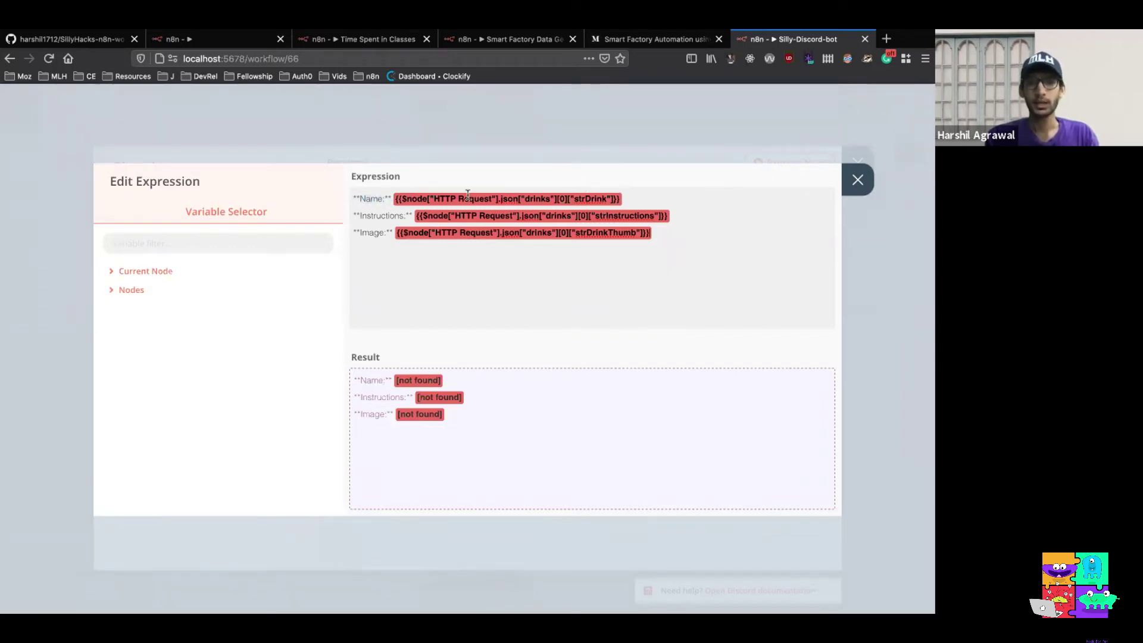
pyautogui.click(124, 292)
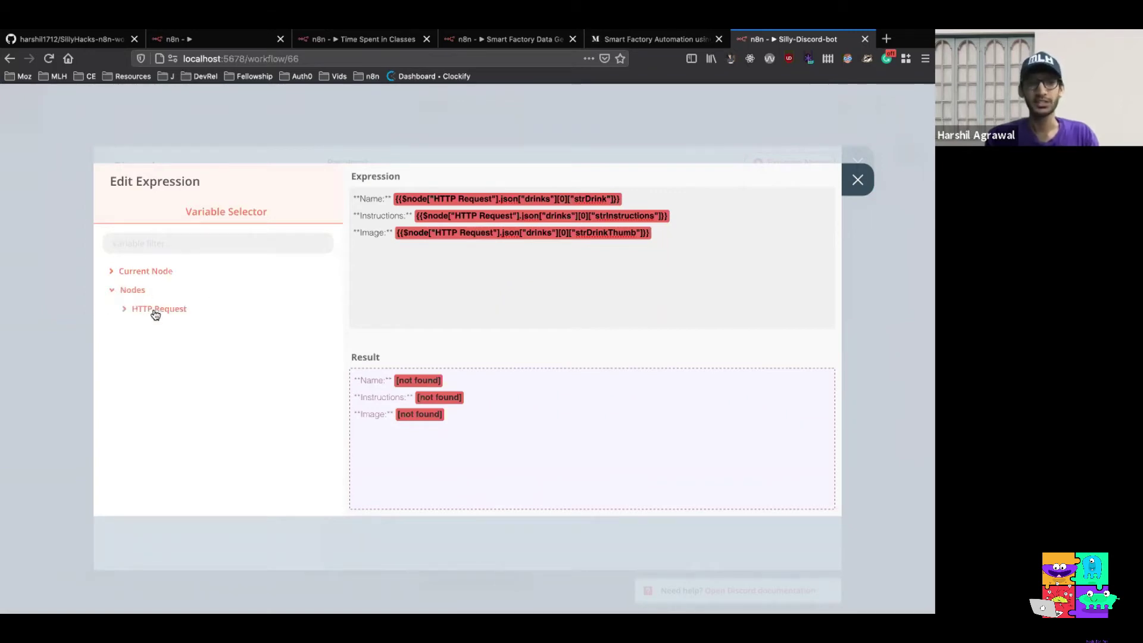
pyautogui.click(857, 179)
pyautogui.click(857, 161)
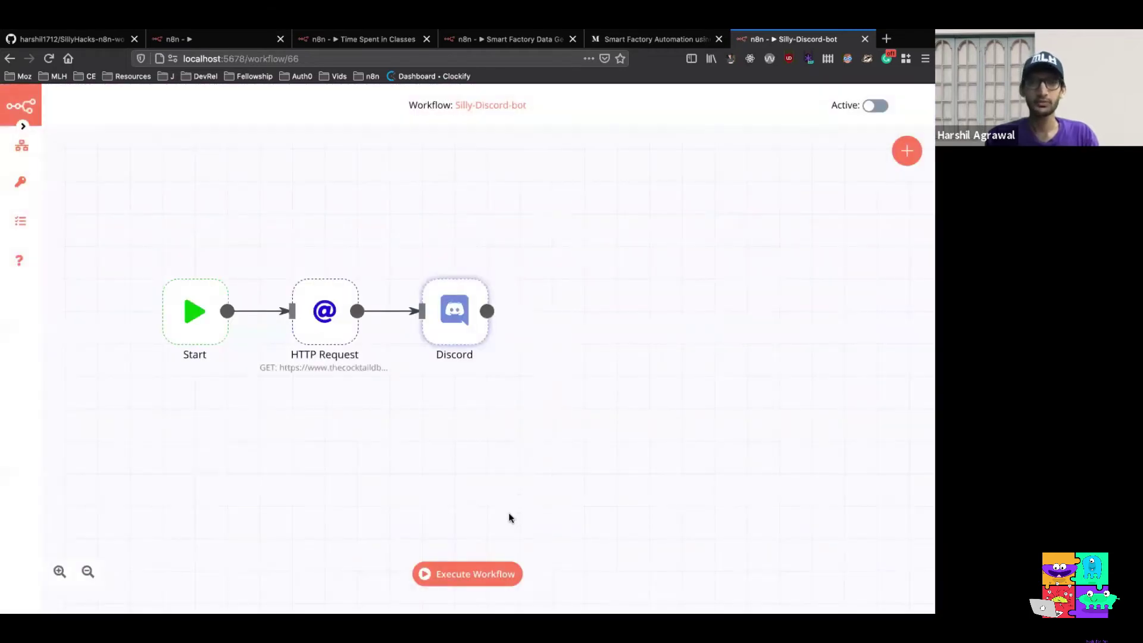
# Execute the whole Silly-Discord-bot workflow and open the Discord node's Text expression
pyautogui.click(478, 571)
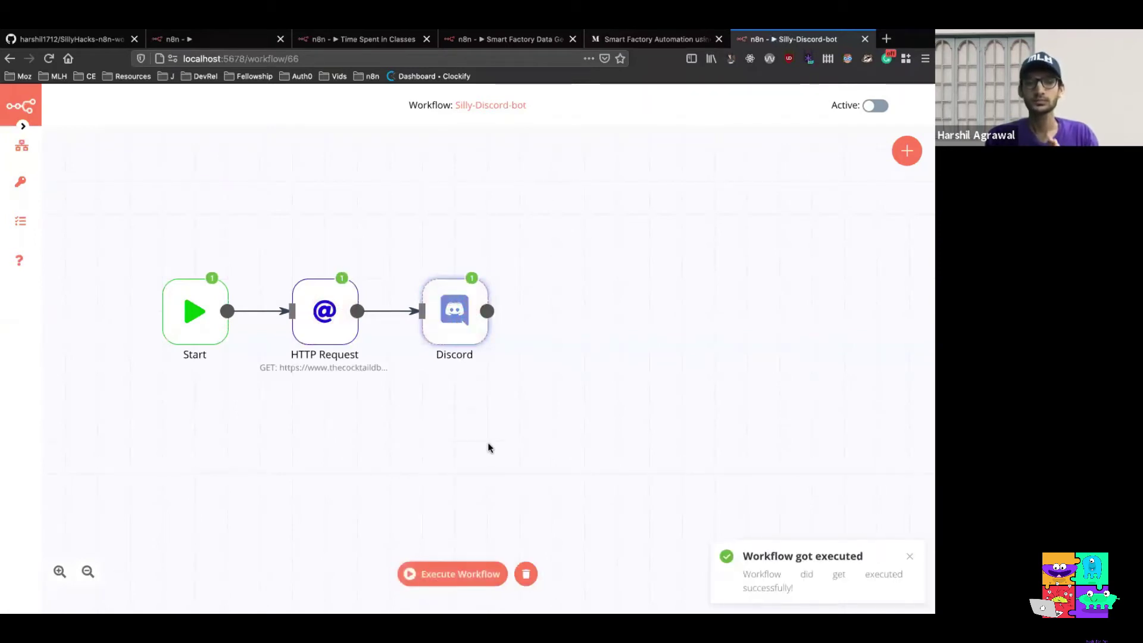
pyautogui.doubleClick(456, 312)
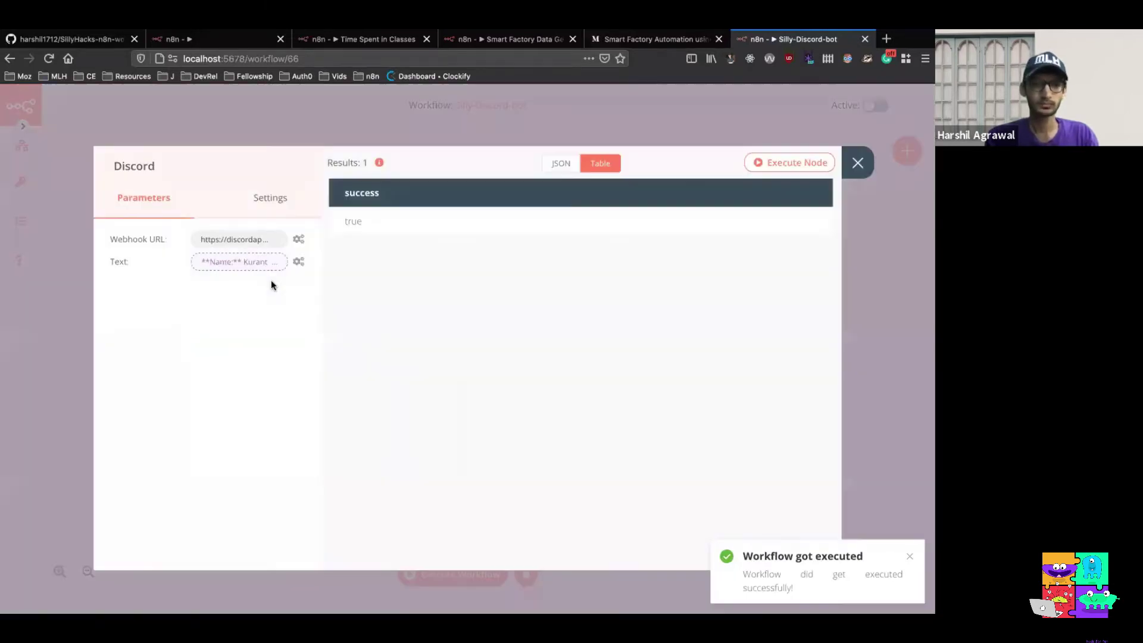
pyautogui.click(262, 263)
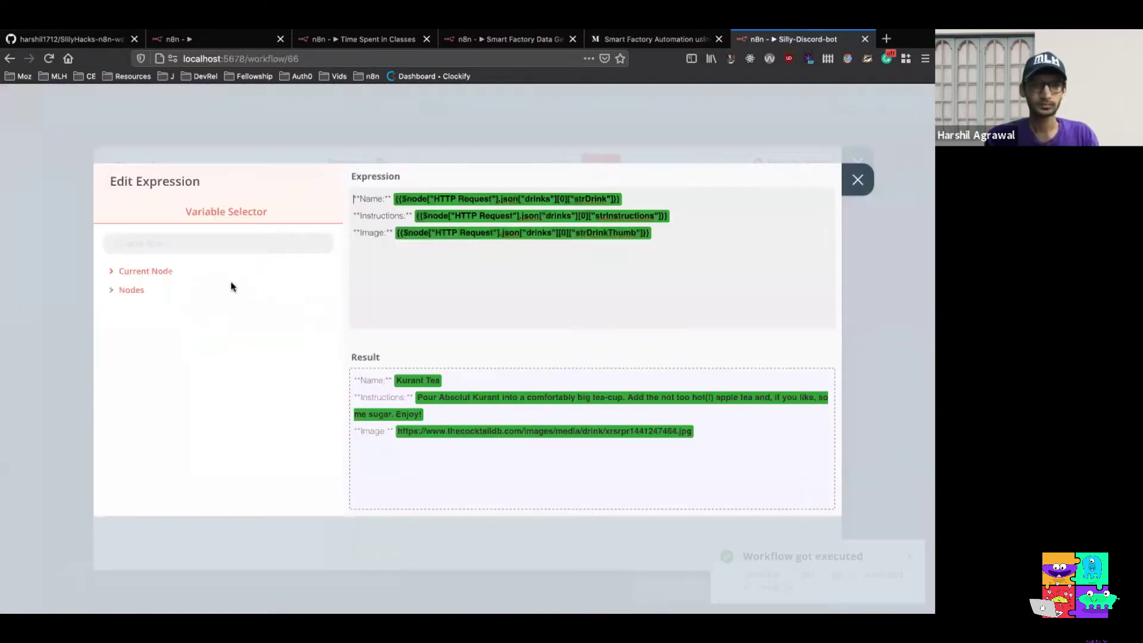
# Expand the HTTP Request output down to the first drink's fields, then close the expression editor
pyautogui.click(129, 289)
pyautogui.click(141, 308)
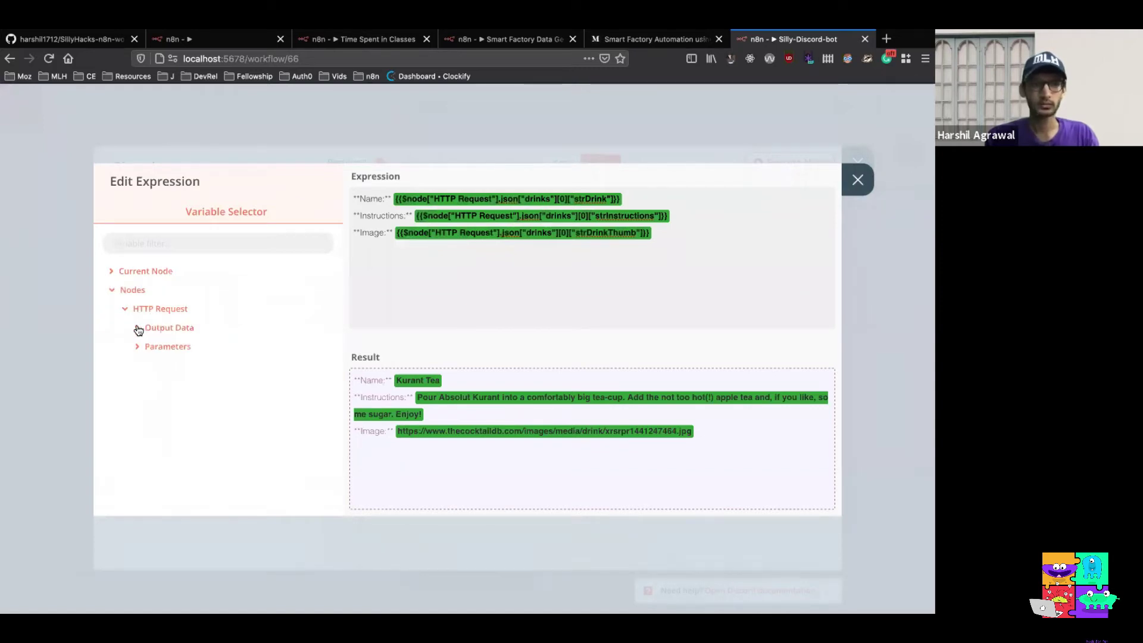
pyautogui.click(143, 328)
pyautogui.click(159, 350)
pyautogui.click(169, 365)
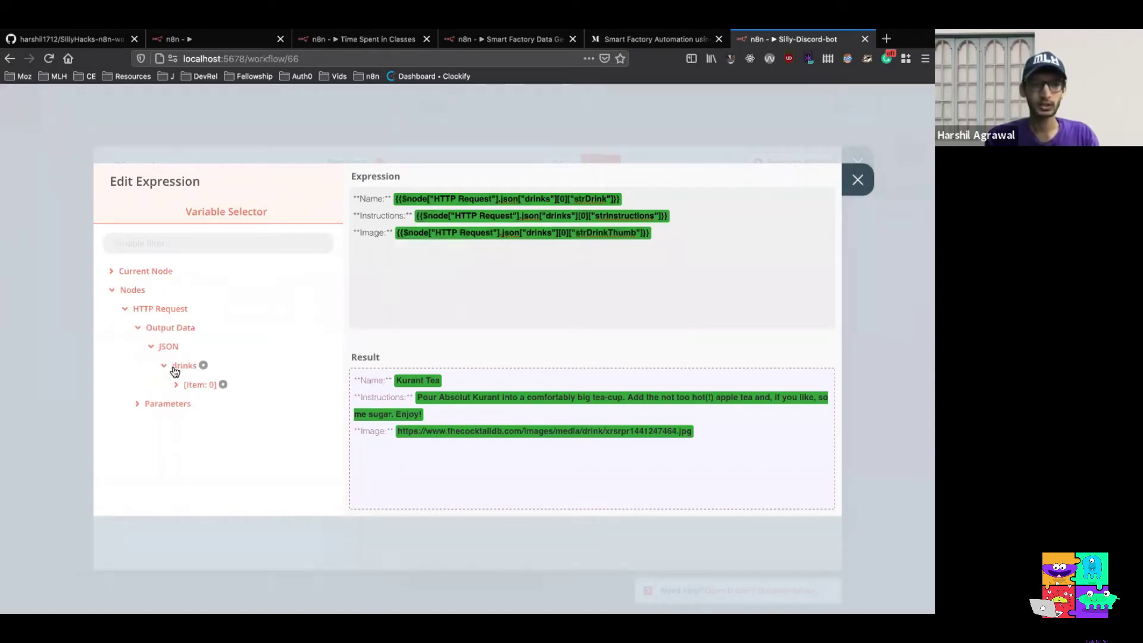
pyautogui.click(182, 384)
pyautogui.moveTo(228, 421)
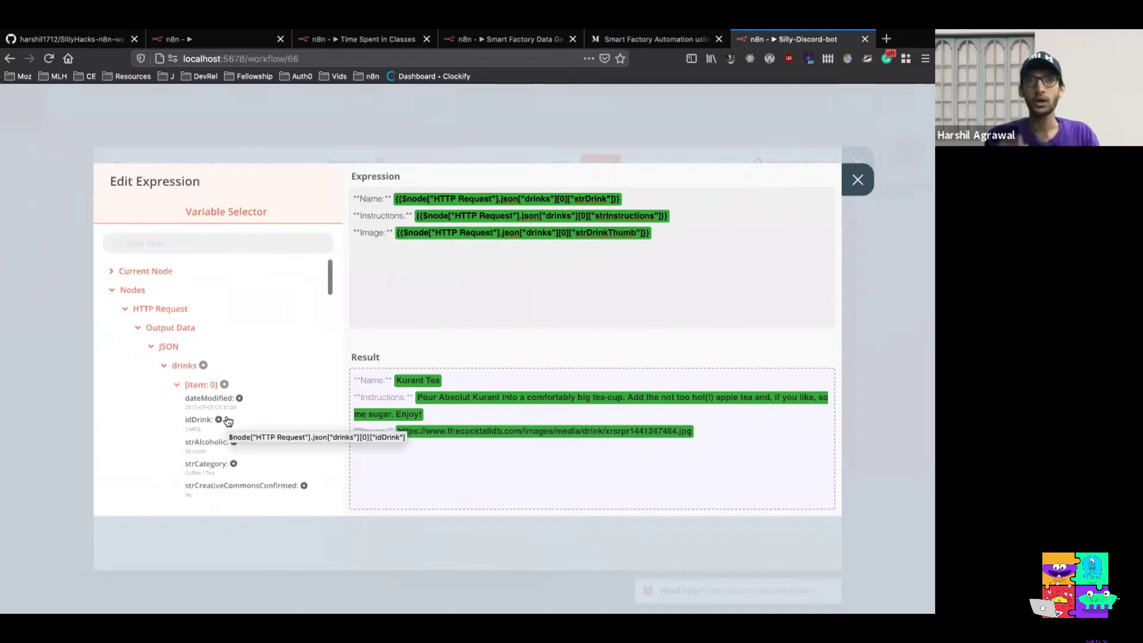
pyautogui.scroll(-5, 228, 421)
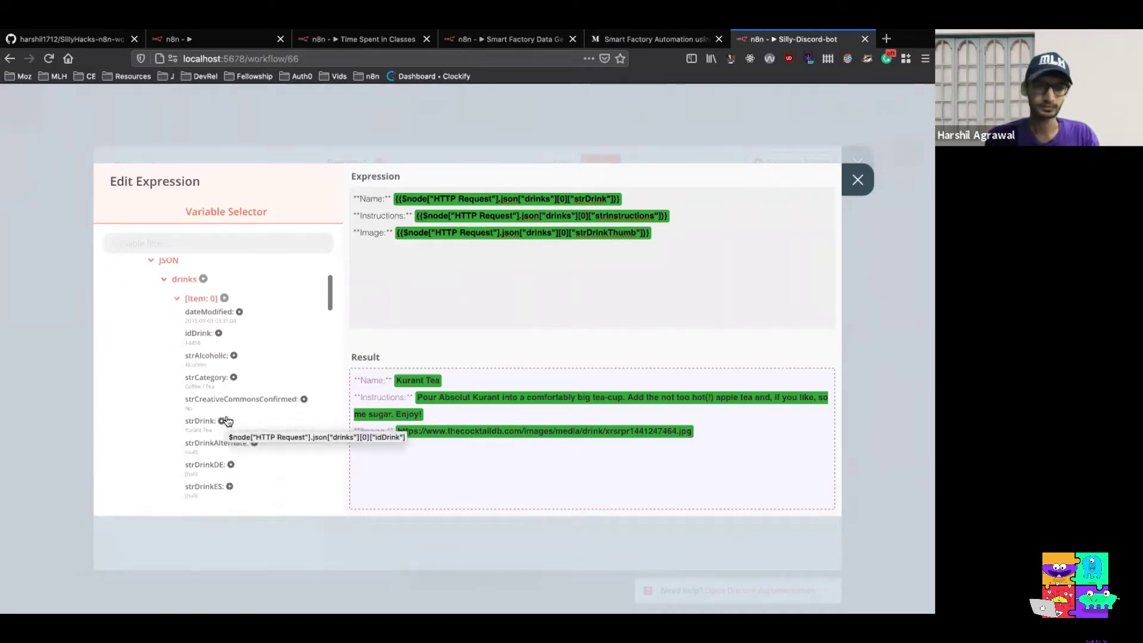
pyautogui.scroll(1, 228, 421)
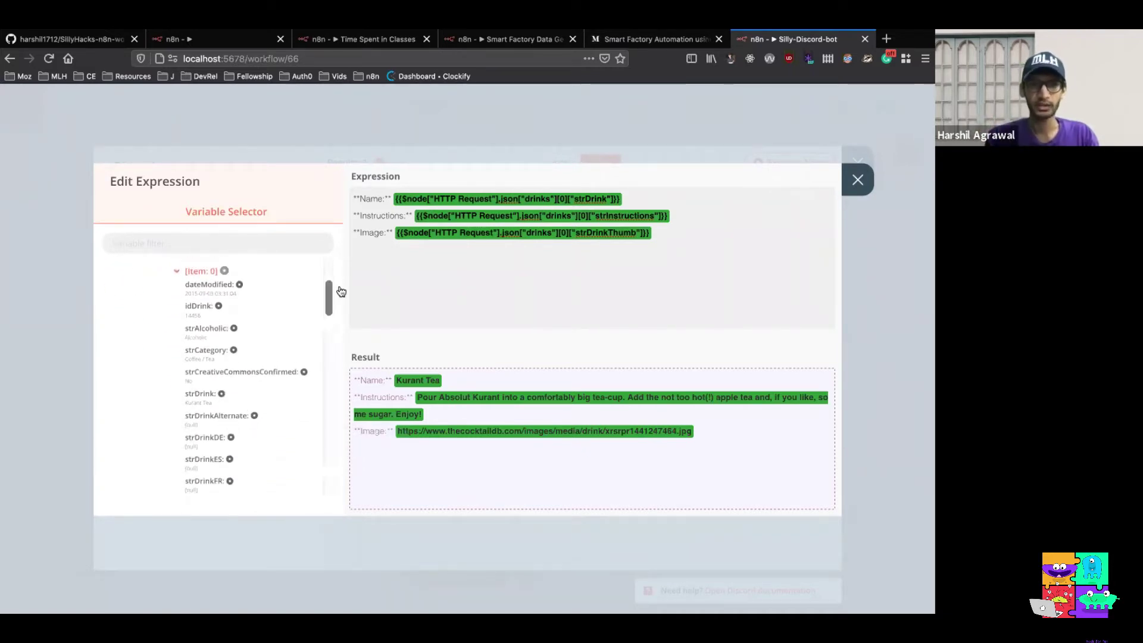
pyautogui.scroll(-5, 258, 388)
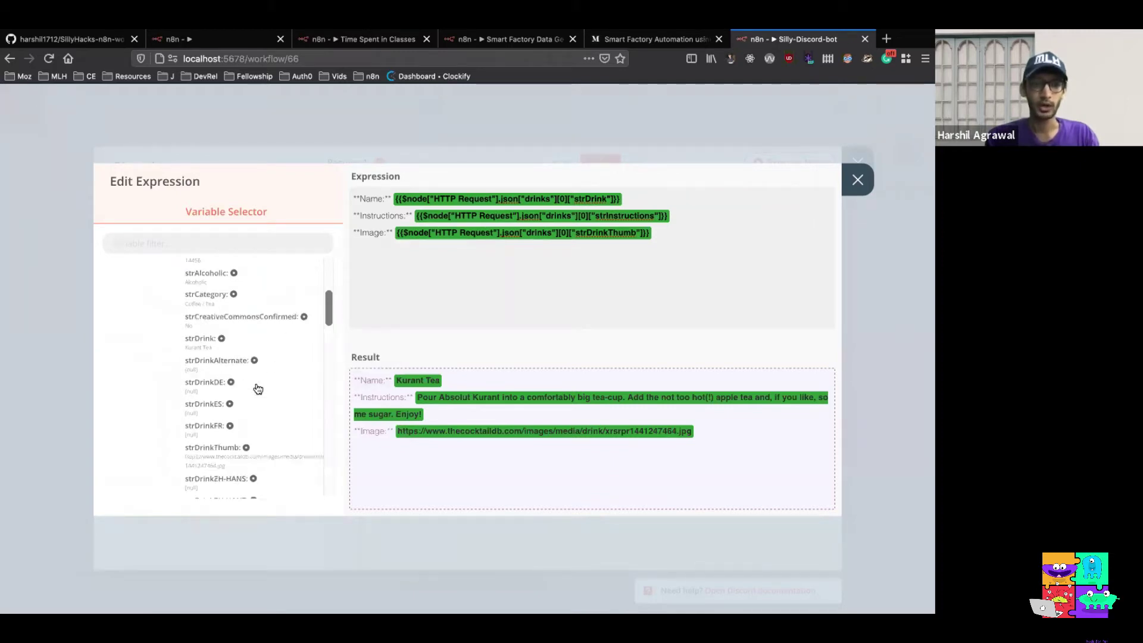
pyautogui.scroll(10, 258, 389)
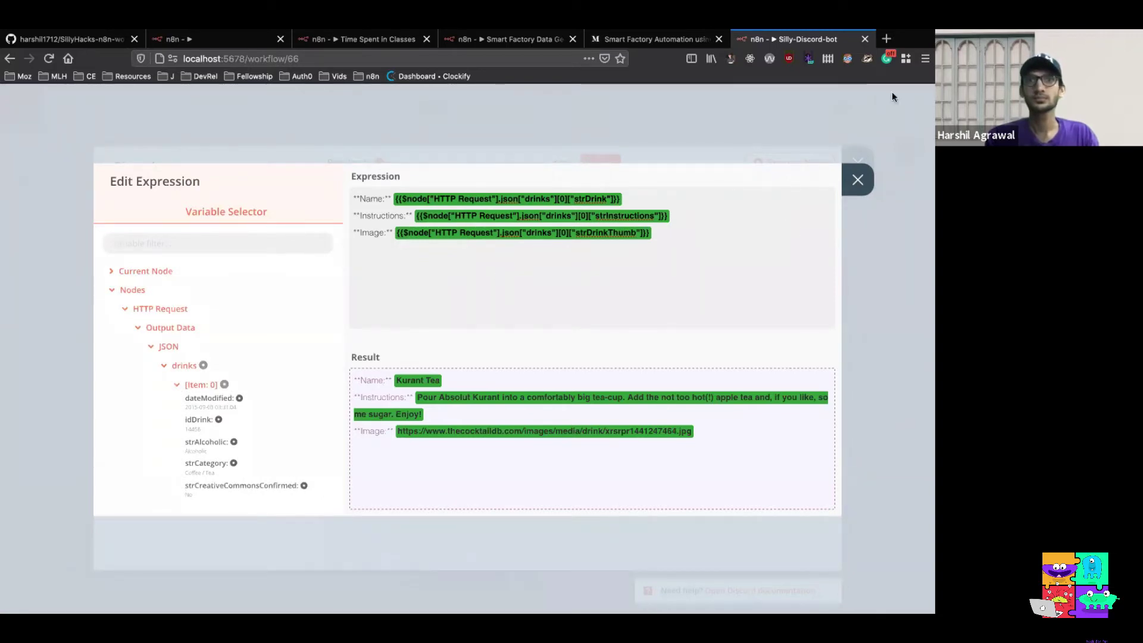
pyautogui.click(857, 180)
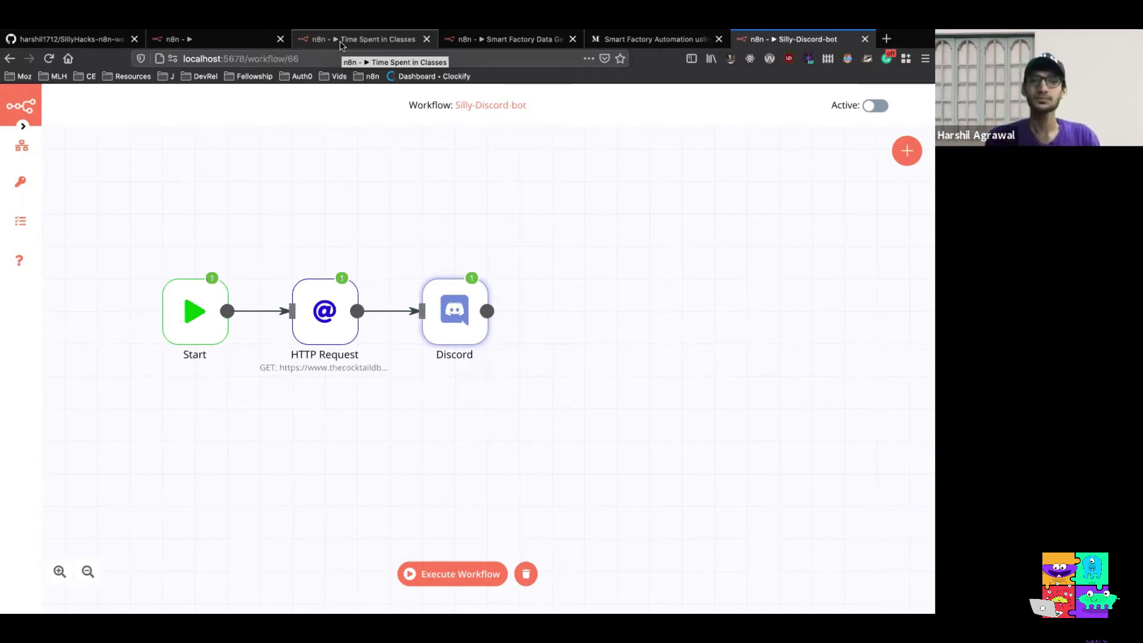
pyautogui.click(341, 43)
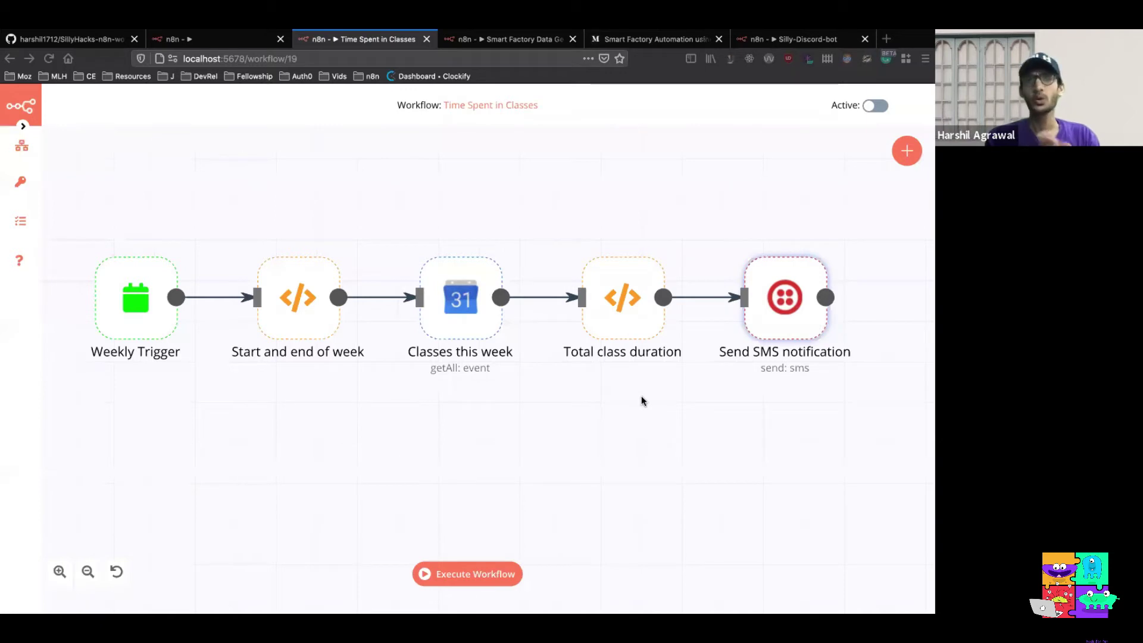
pyautogui.click(767, 46)
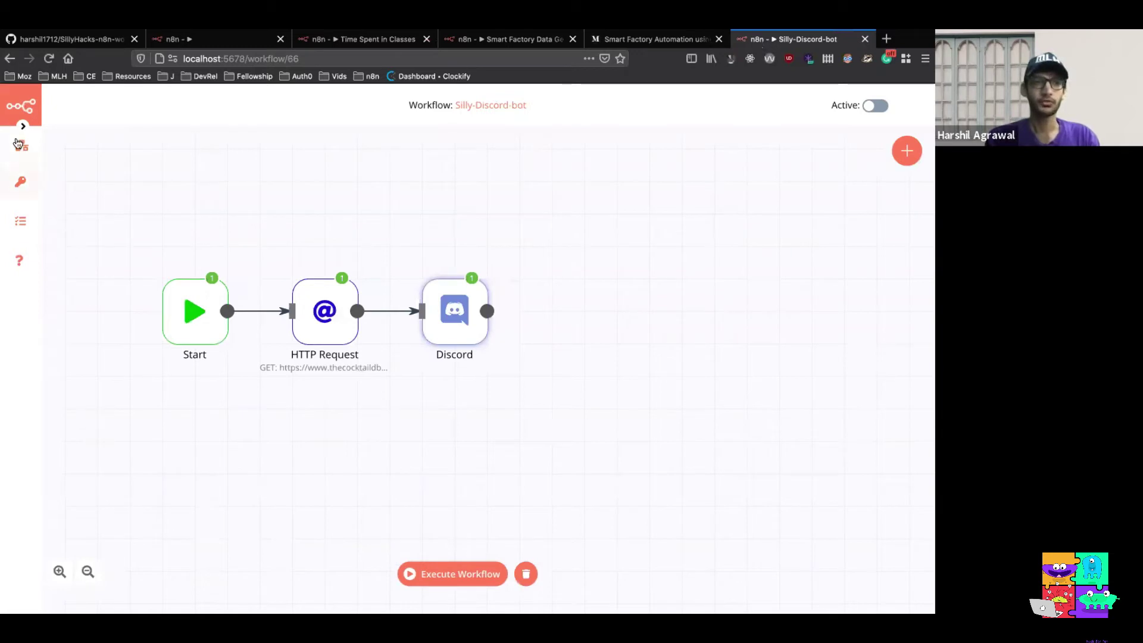
# Create a new blank workflow via Workflows > New
pyautogui.moveTo(18, 144)
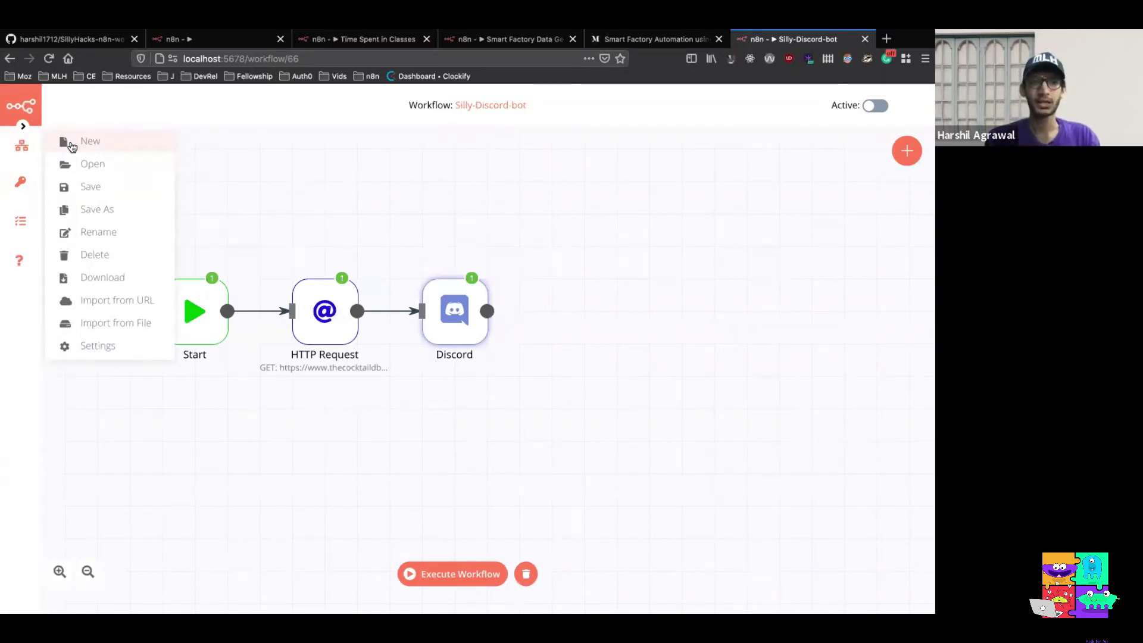
pyautogui.click(71, 146)
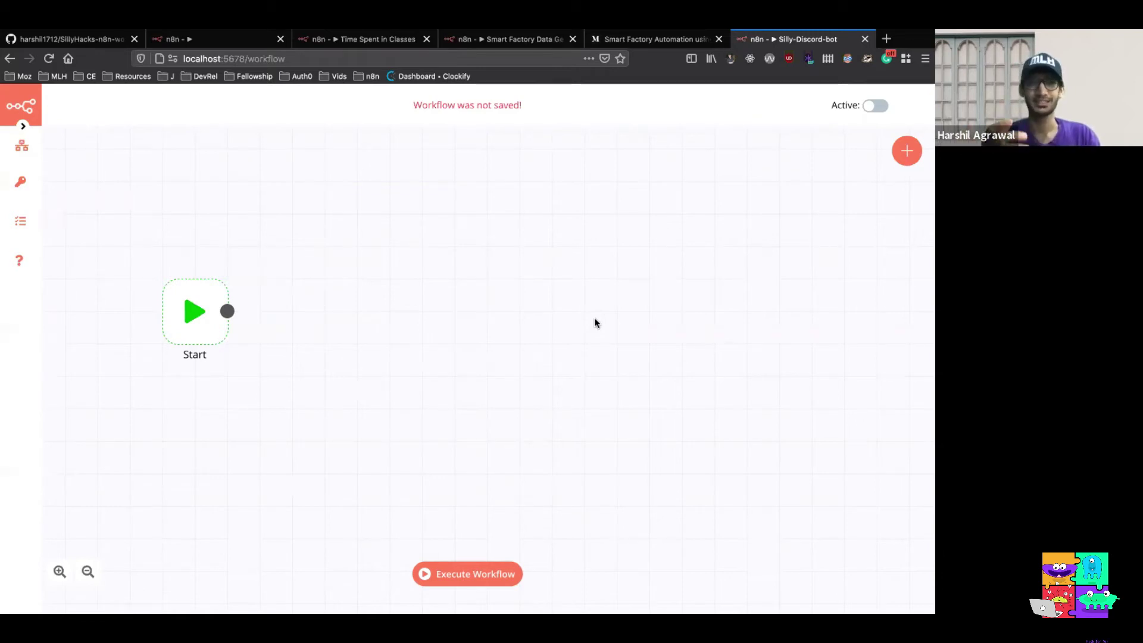
# Add a Cron trigger node to the new workflow
pyautogui.click(906, 153)
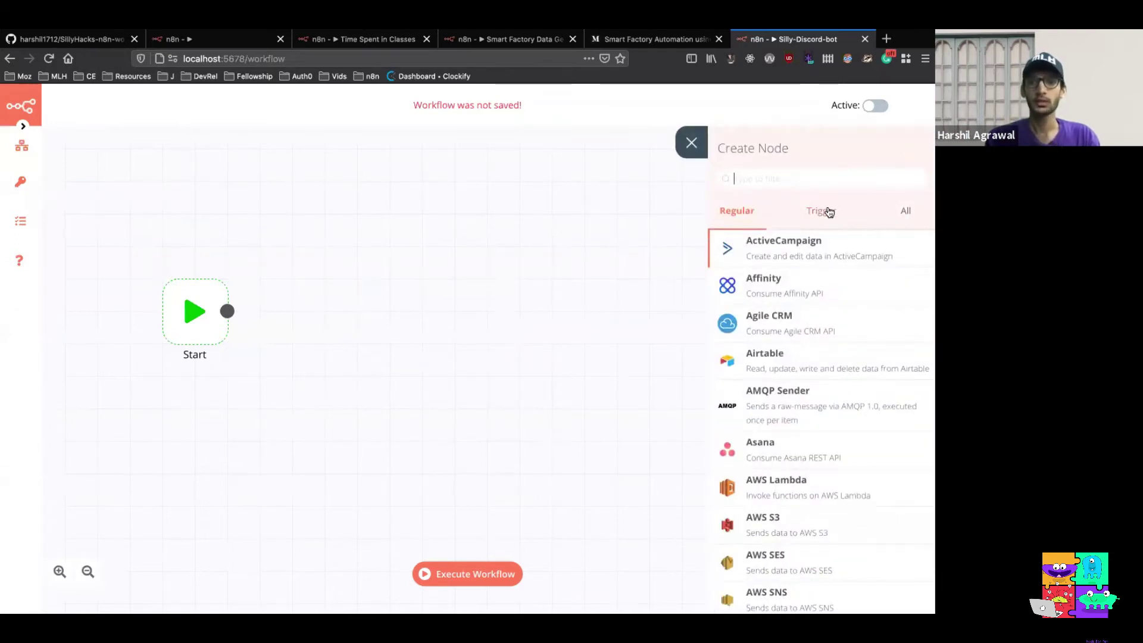
pyautogui.click(827, 212)
pyautogui.write('cron')
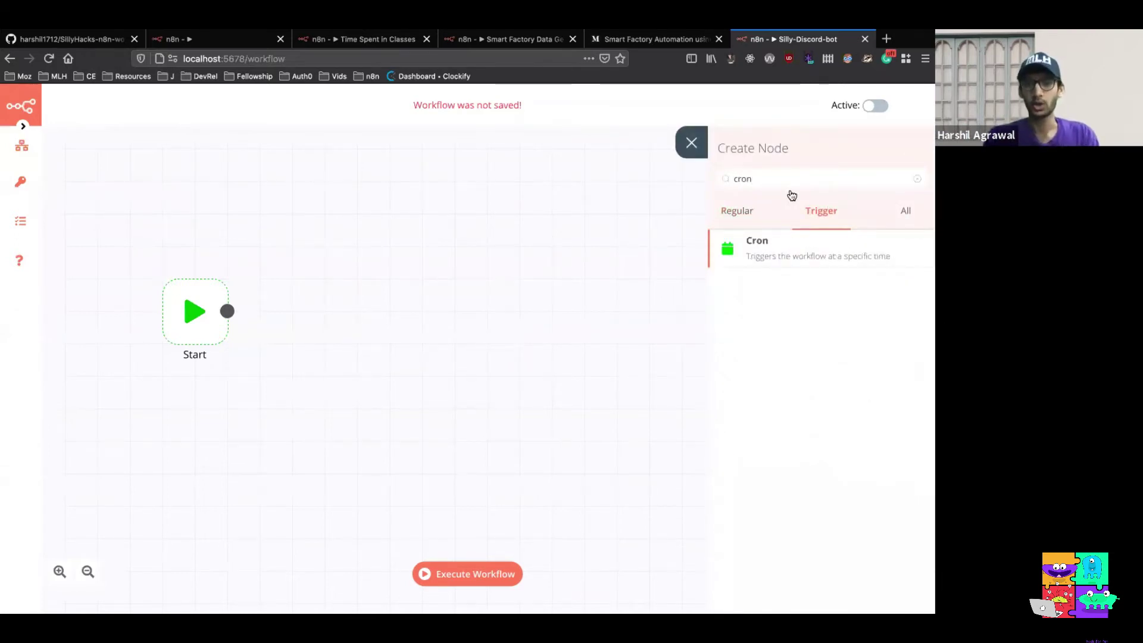
pyautogui.click(777, 246)
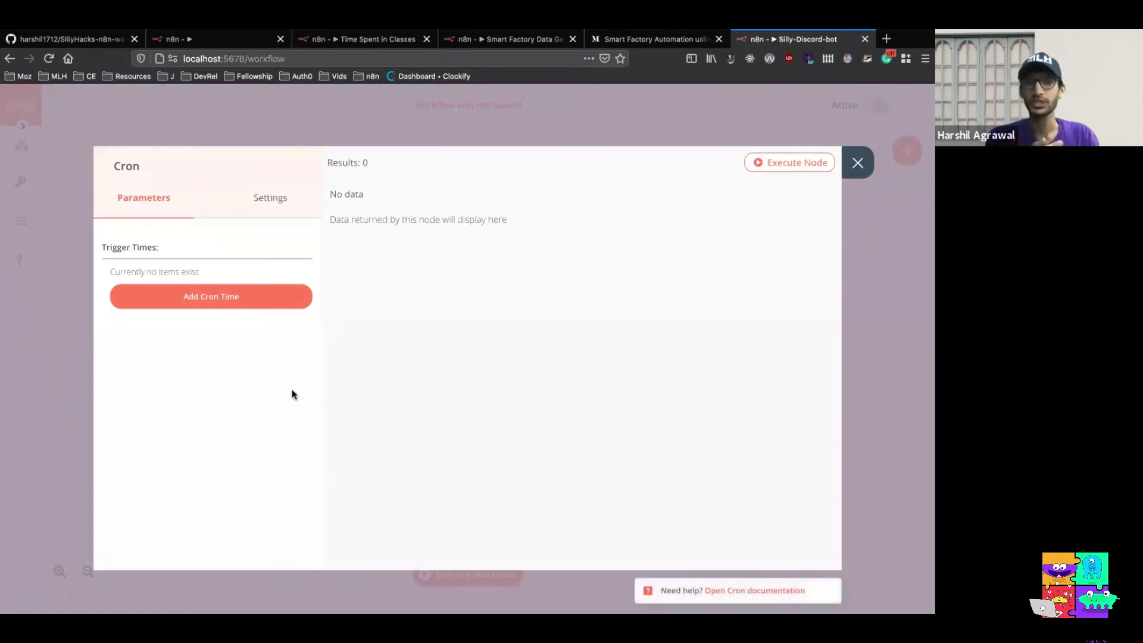
# Schedule the Cron trigger every week on Friday at hour 18, minute 0
pyautogui.click(262, 306)
pyautogui.click(274, 308)
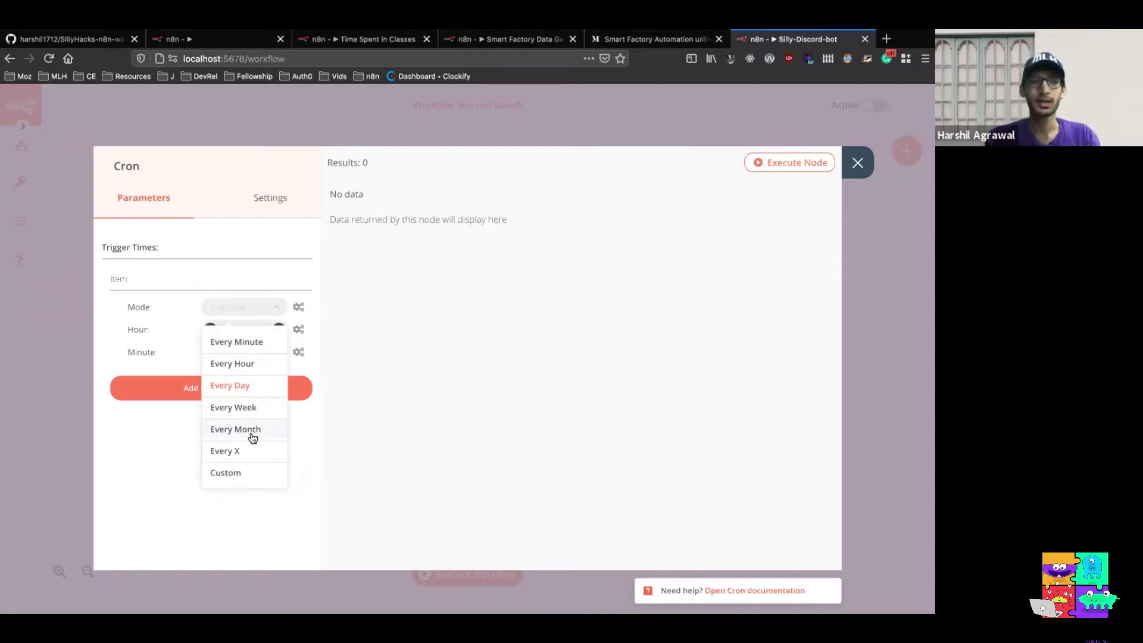
pyautogui.click(250, 409)
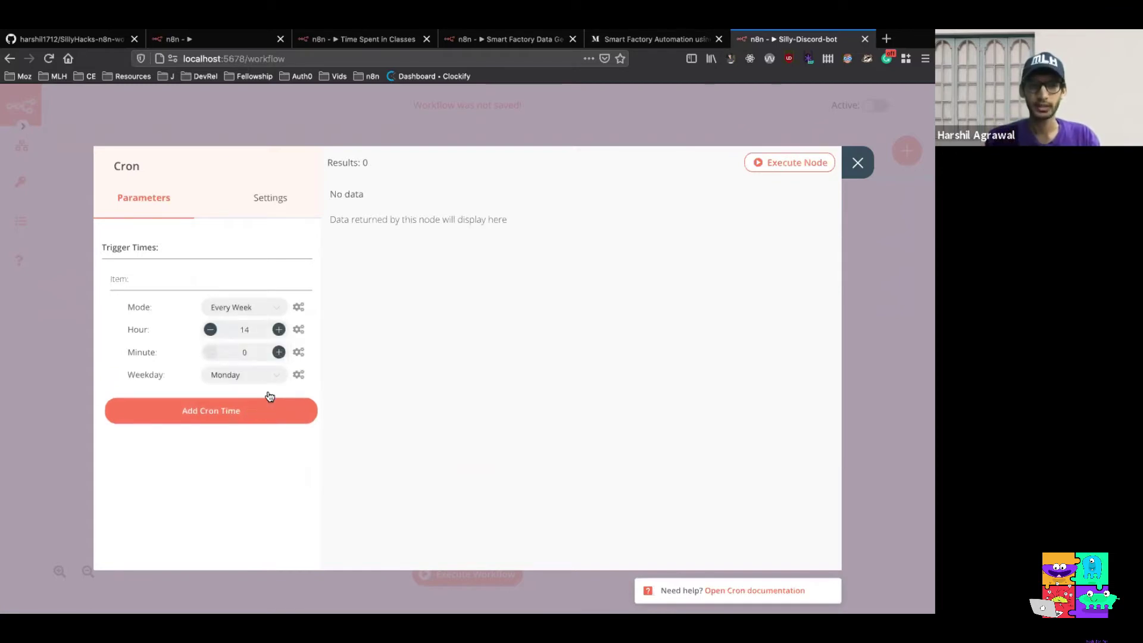
pyautogui.click(269, 373)
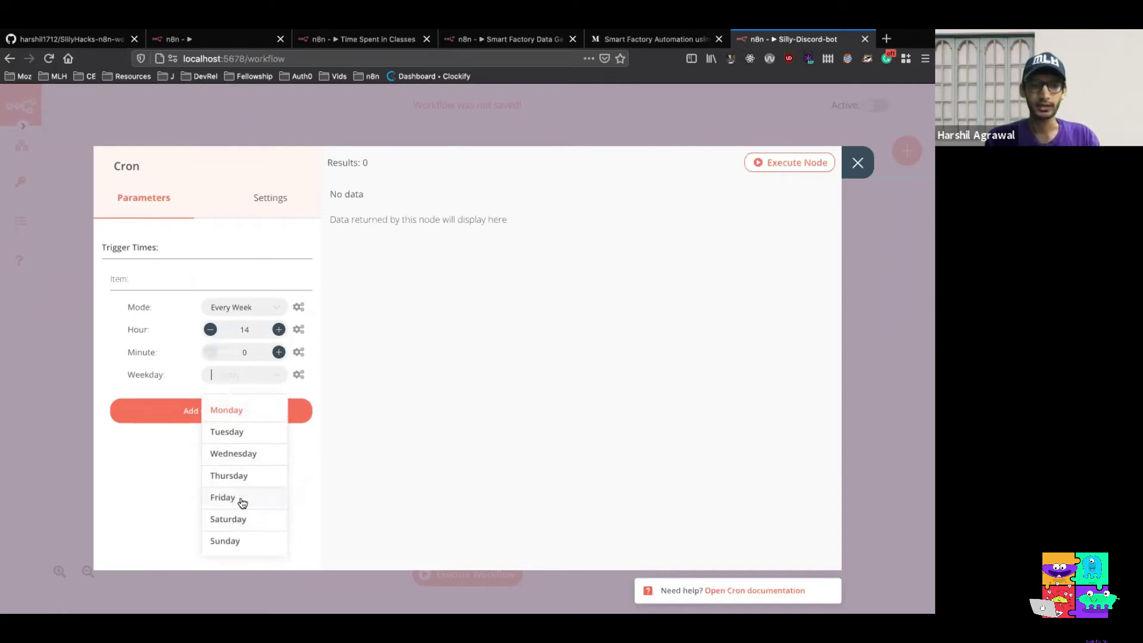
pyautogui.click(242, 502)
pyautogui.click(260, 337)
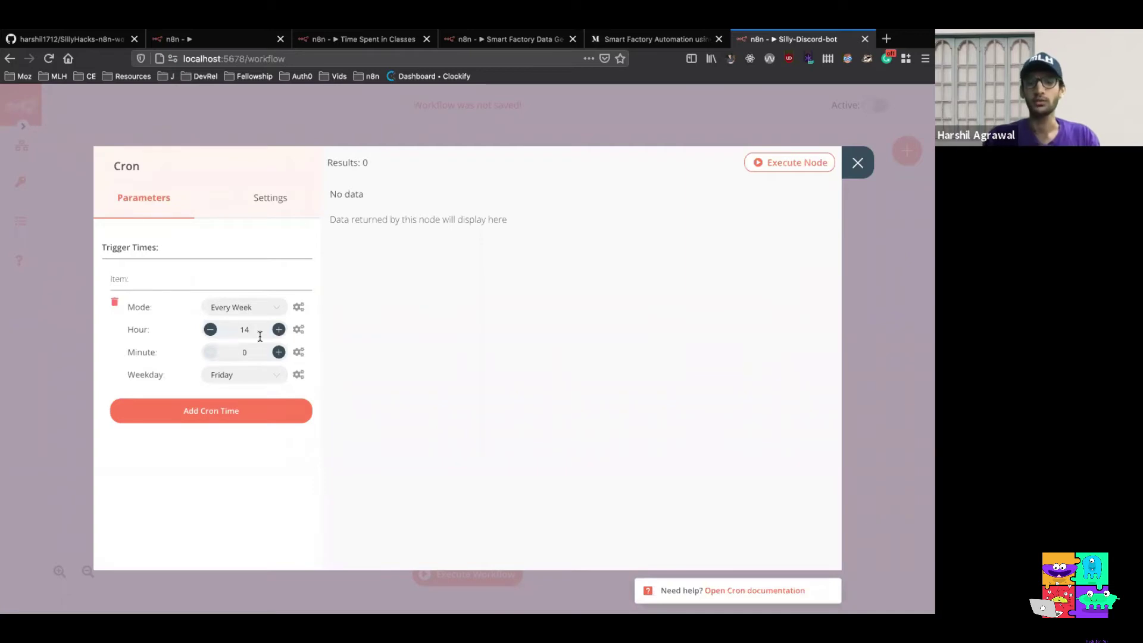
pyautogui.press('BackSpace')
pyautogui.write('8')
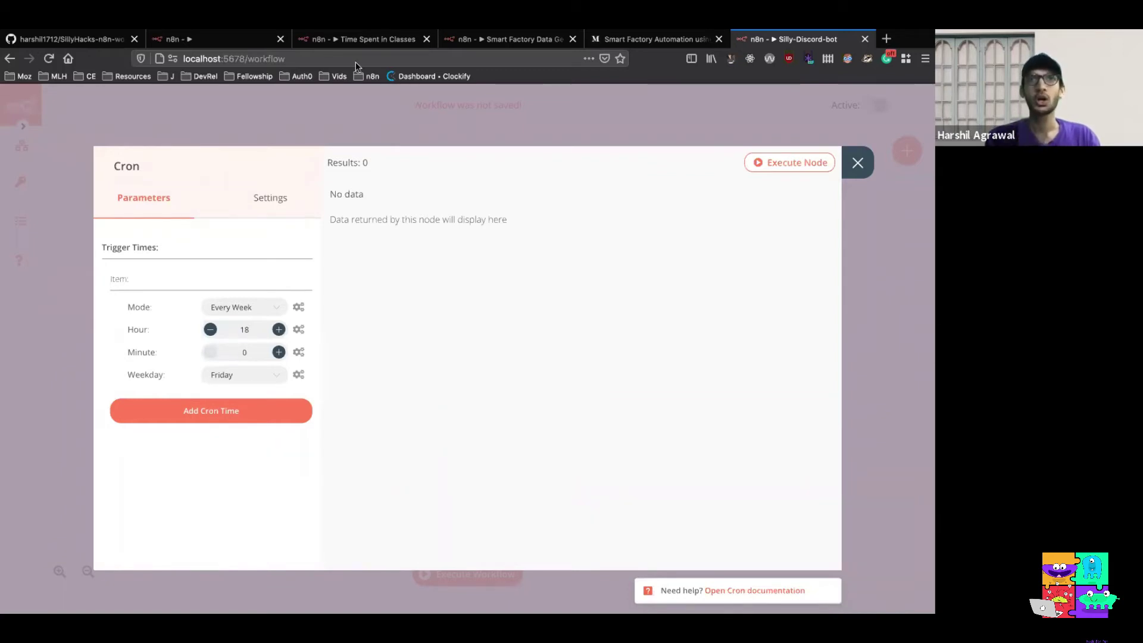
pyautogui.click(249, 329)
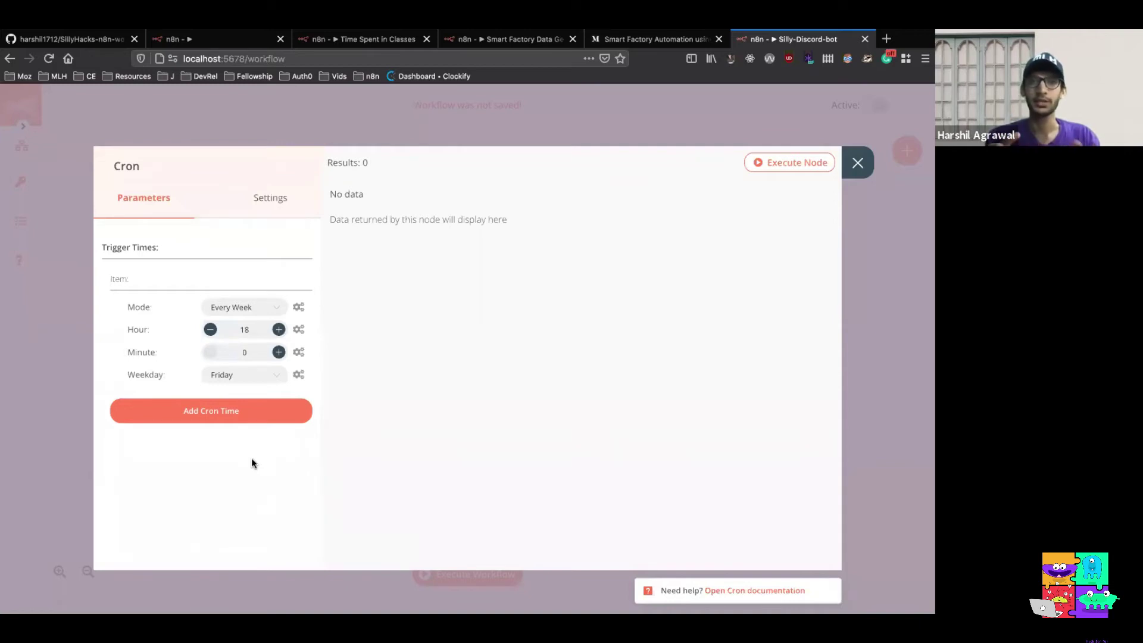
pyautogui.click(858, 163)
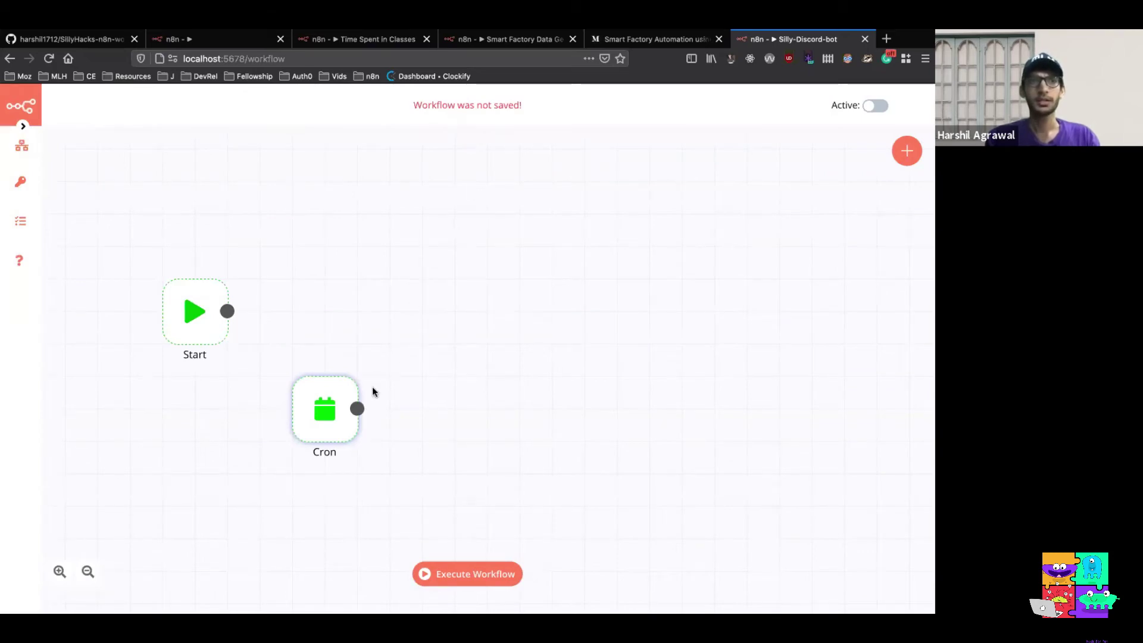
# Align Cron beside Start and add a Function node, opening its default code in the full editor
pyautogui.moveTo(349, 409); pyautogui.dragTo(375, 332)
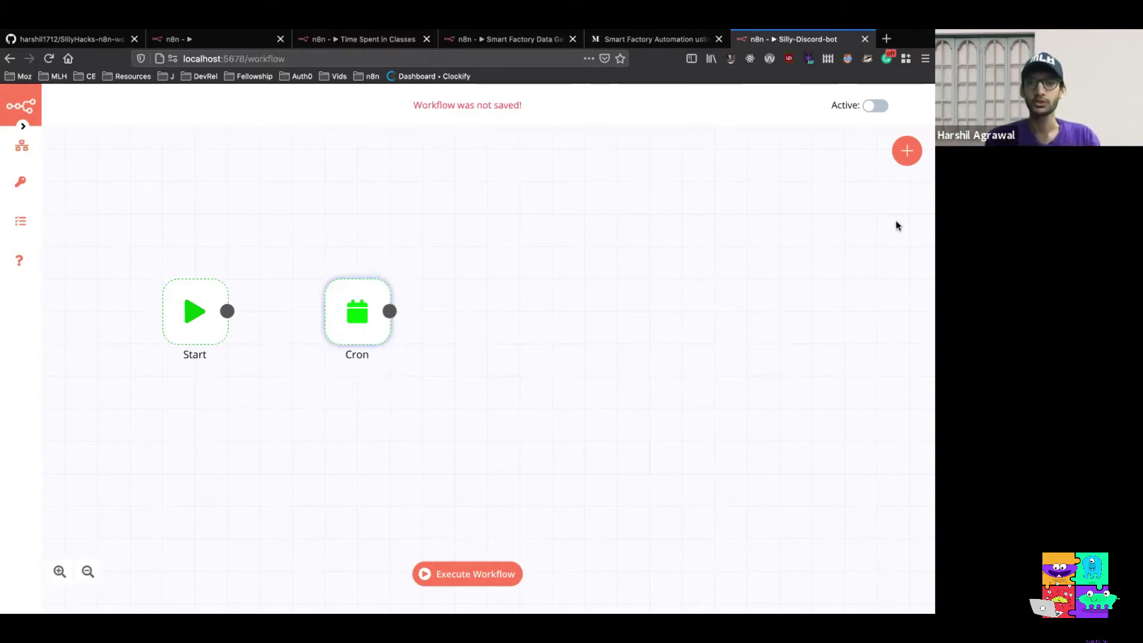
pyautogui.click(907, 158)
pyautogui.write('fun')
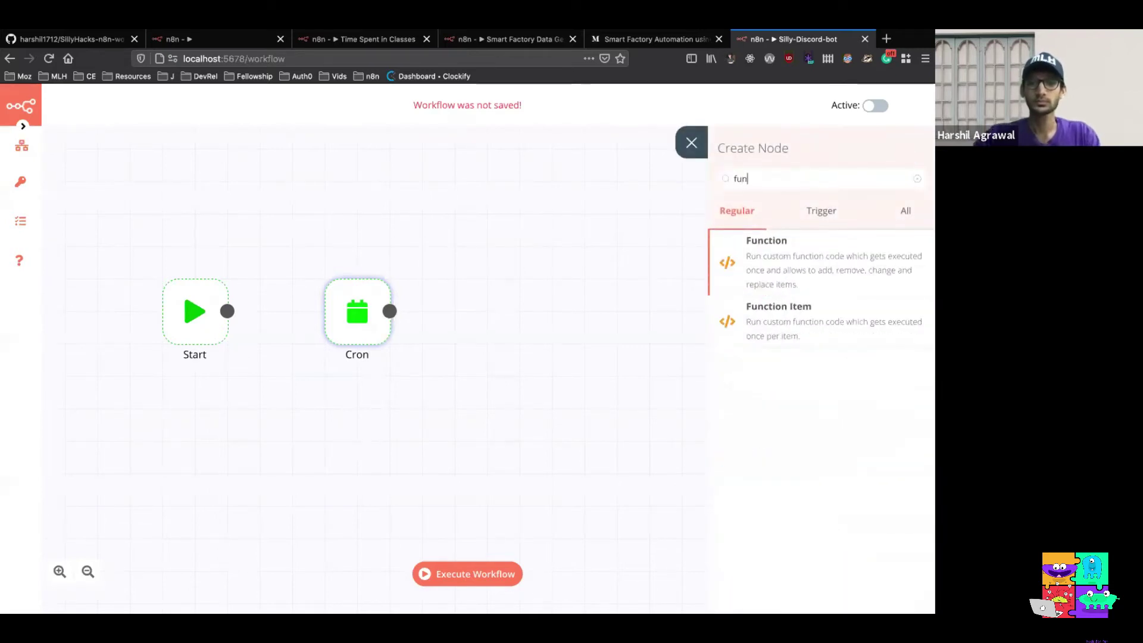
pyautogui.click(809, 244)
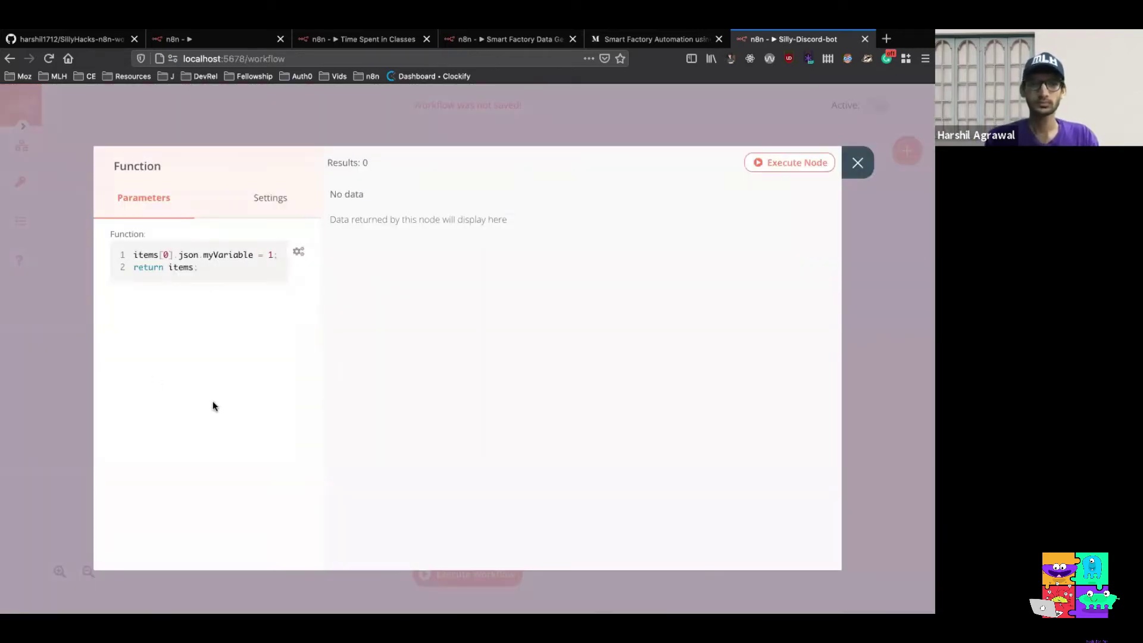
pyautogui.click(183, 266)
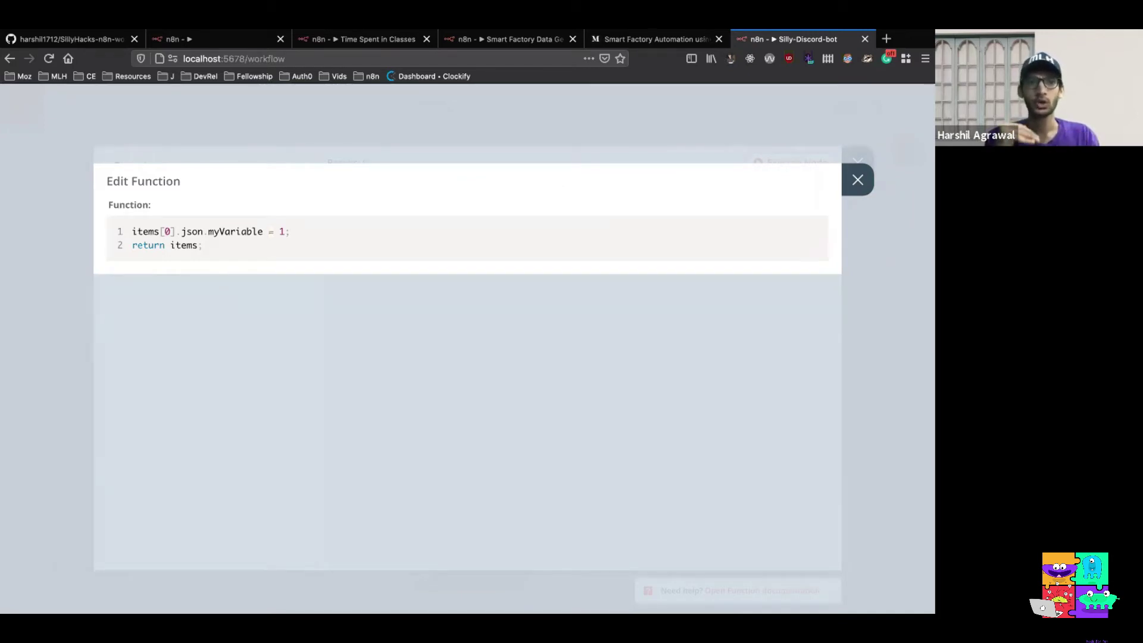
pyautogui.click(85, 39)
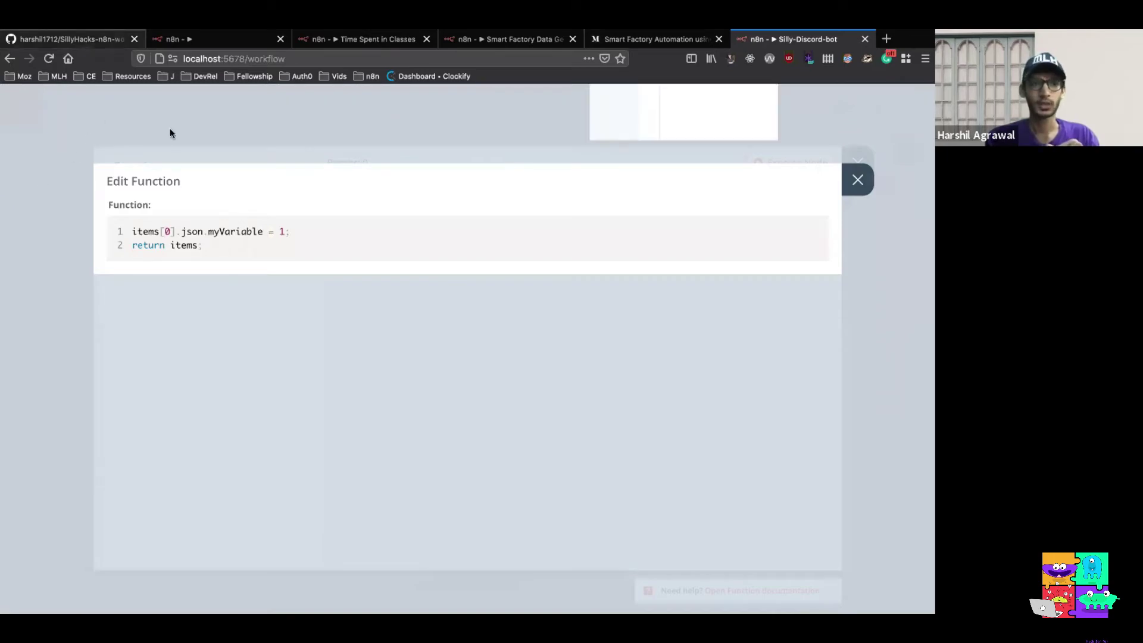
# Select the Start and End of Week code snippet in the workshop README
pyautogui.scroll(5, 348, 398)
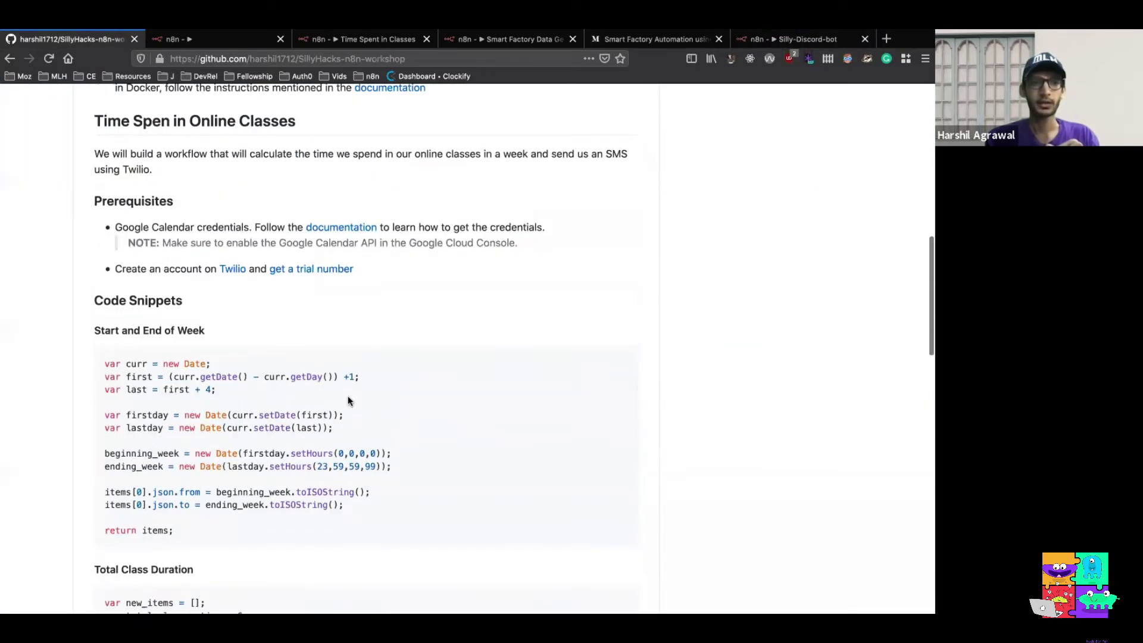
pyautogui.scroll(-2, 330, 327)
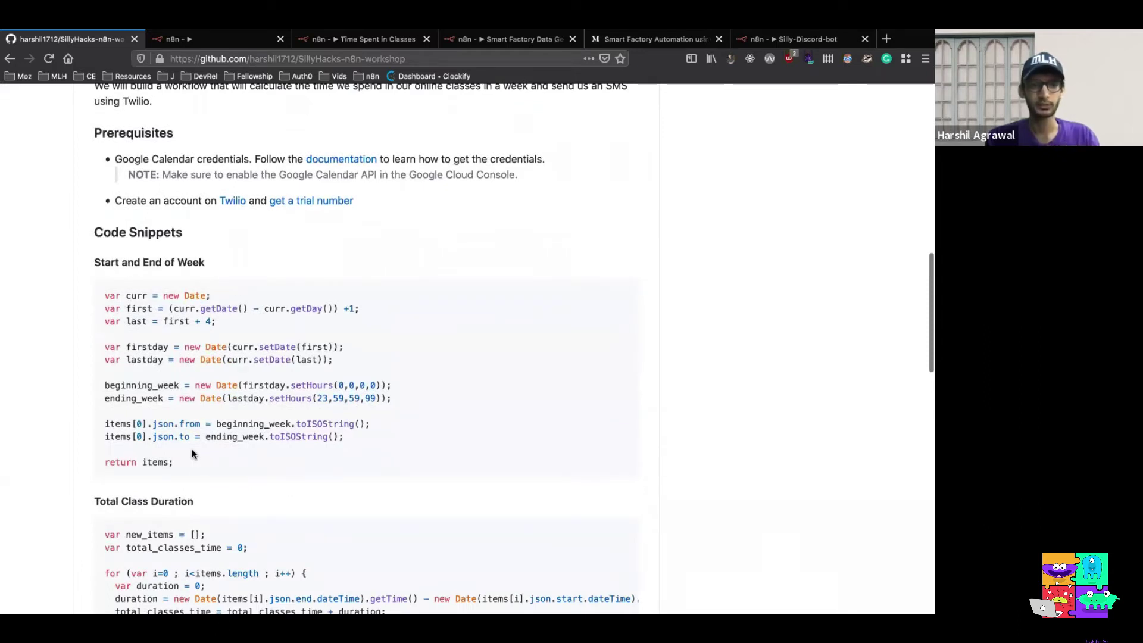
pyautogui.moveTo(184, 458); pyautogui.dragTo(101, 295)
pyautogui.hotkey('ctrl', 'c')
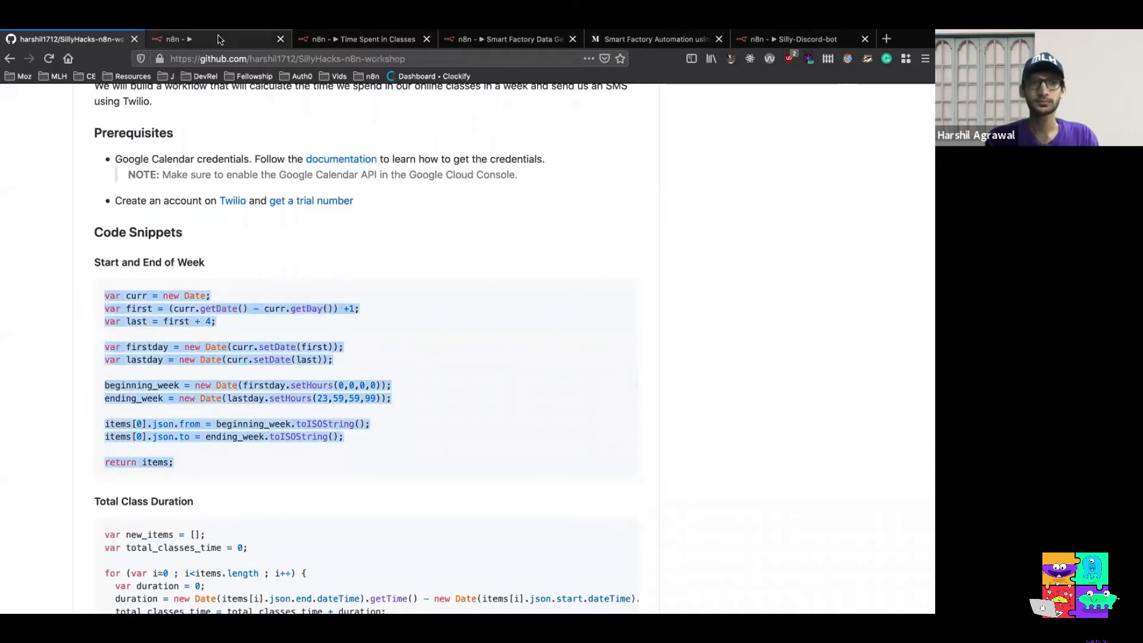
pyautogui.click(178, 39)
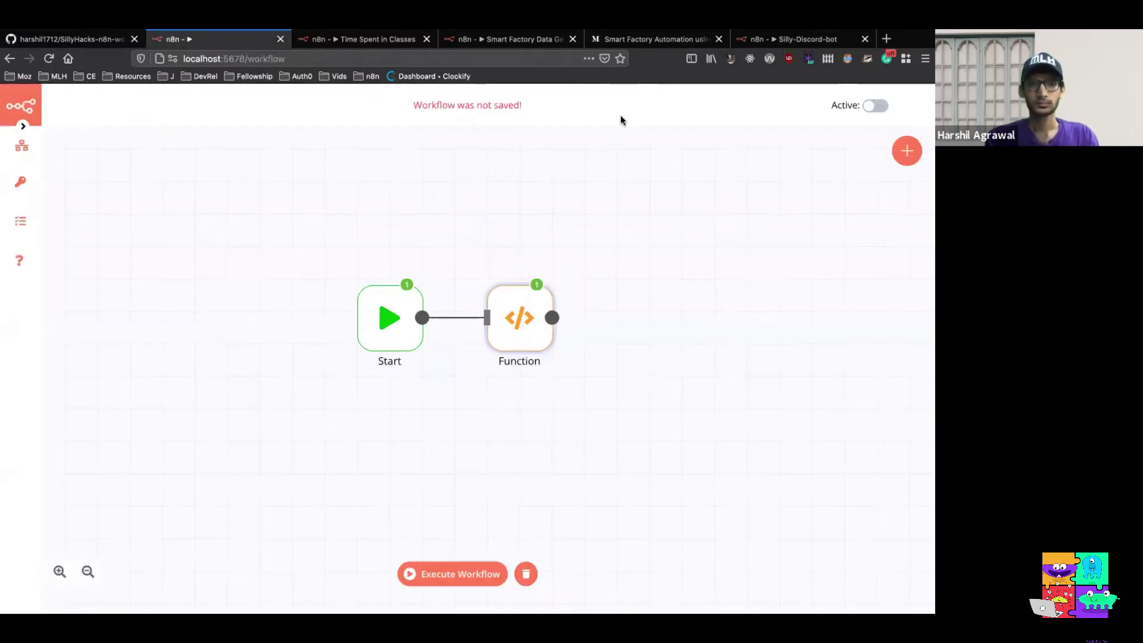
# Replace the Function node's default code with the pasted start-and-end-of-week date script
pyautogui.click(792, 38)
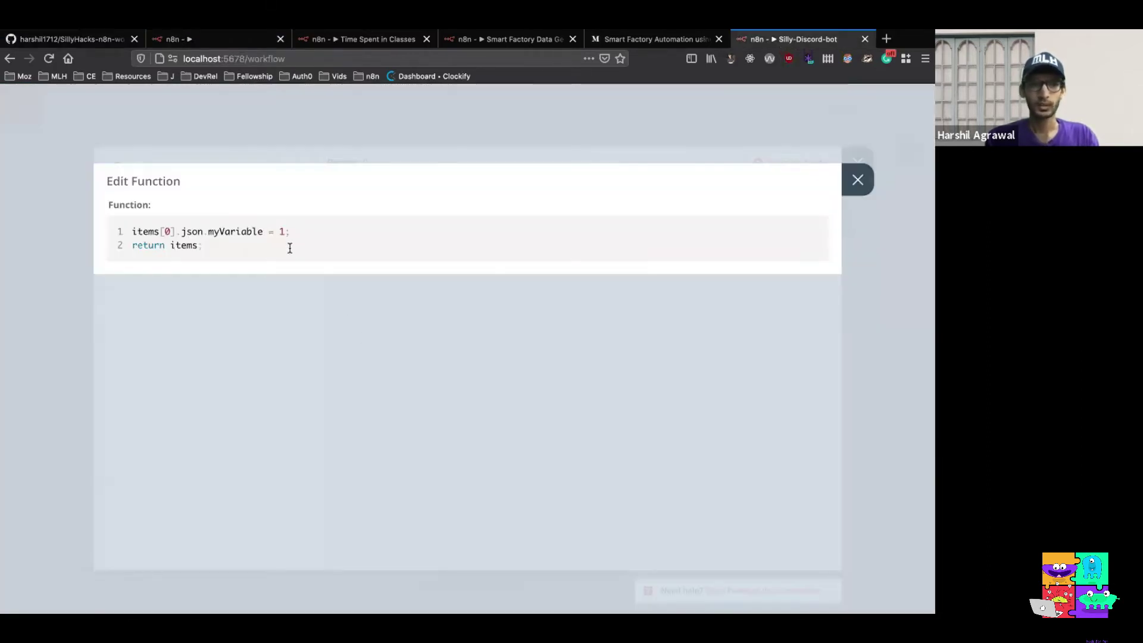
pyautogui.moveTo(290, 247); pyautogui.dragTo(133, 227)
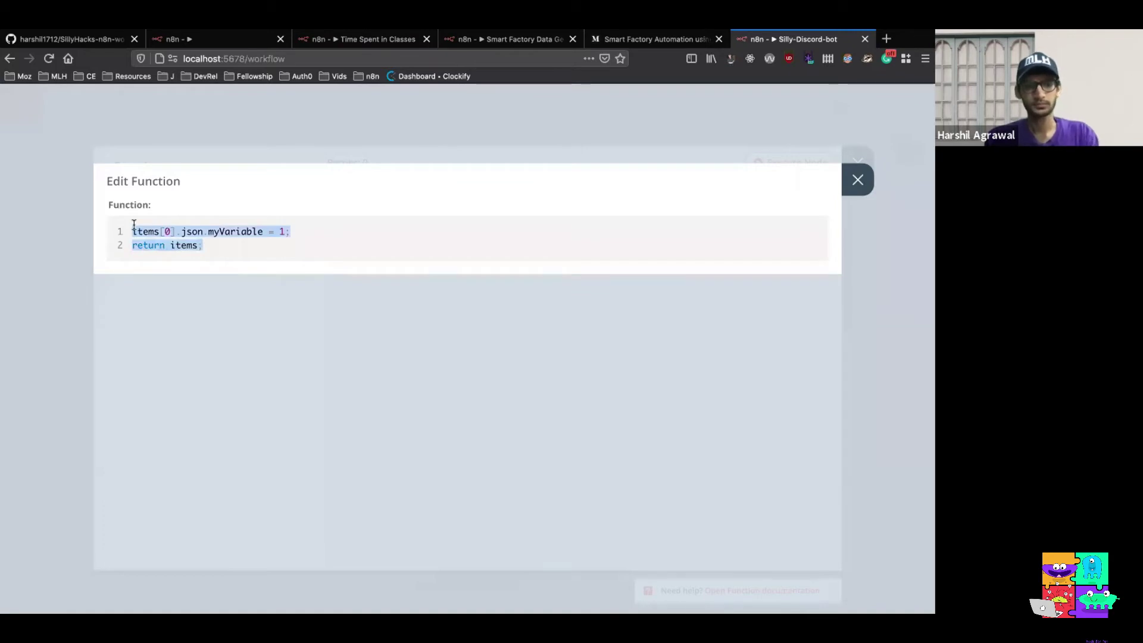
pyautogui.hotkey('ctrl', 'v')
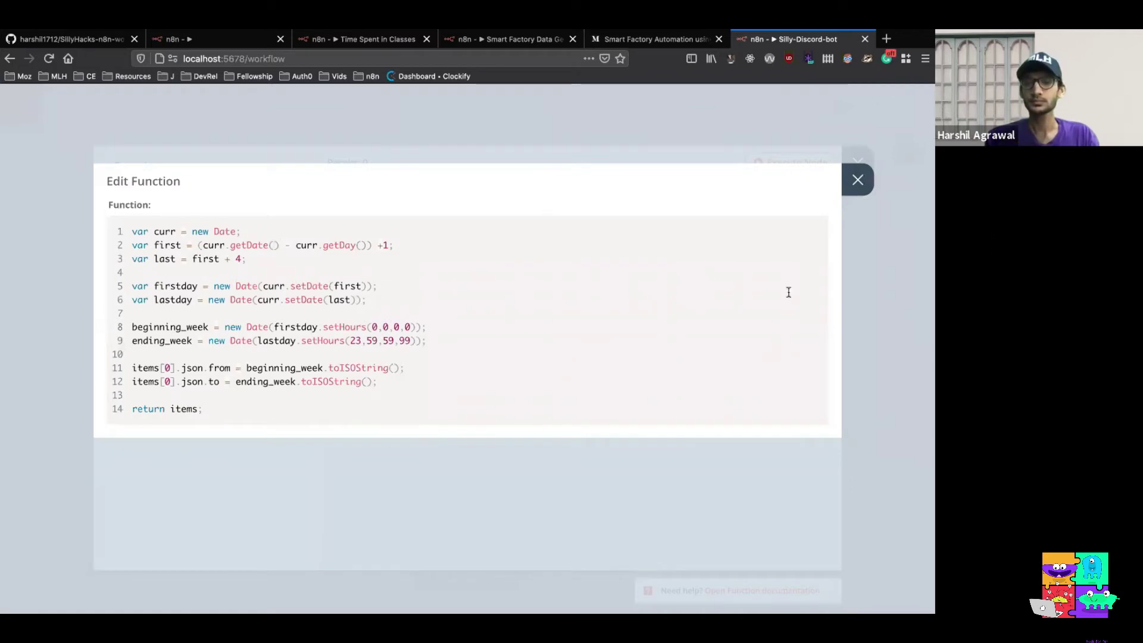
pyautogui.click(856, 179)
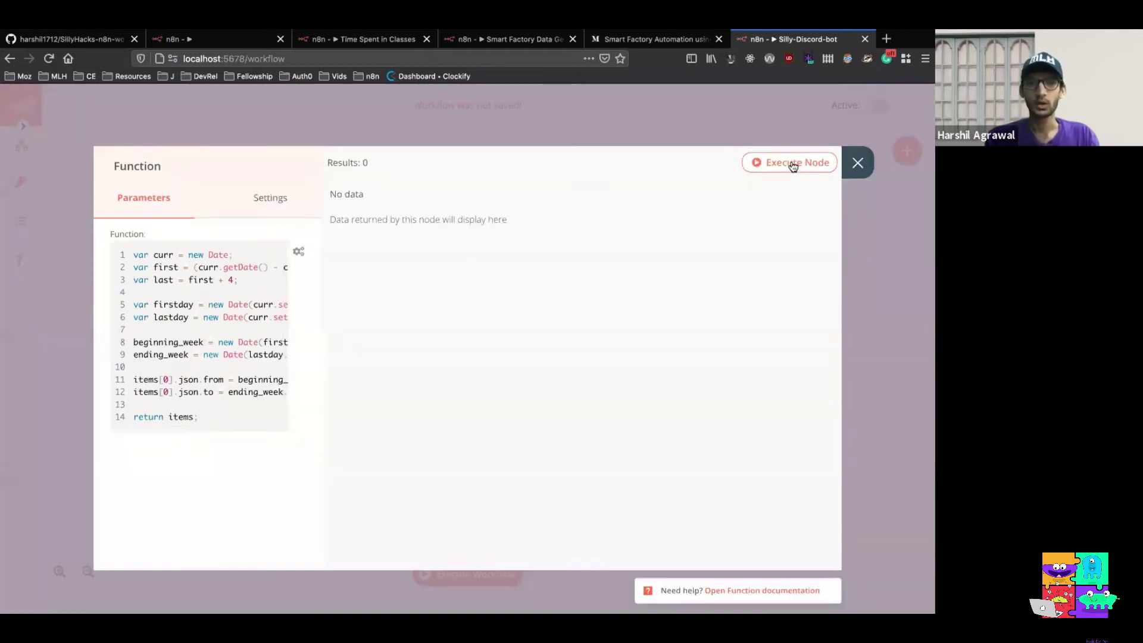
# Run the Function node, check from 2020-09-13T18:30:00.000Z and to 2020-09-18T18:29:59.099Z, and close it
pyautogui.click(796, 165)
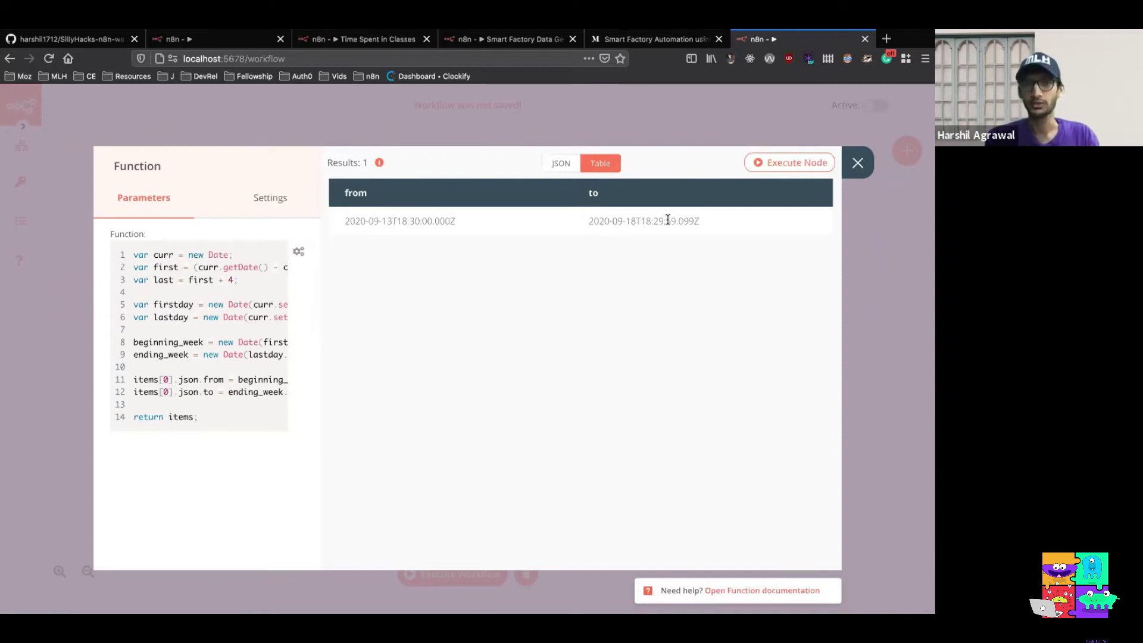
pyautogui.click(857, 161)
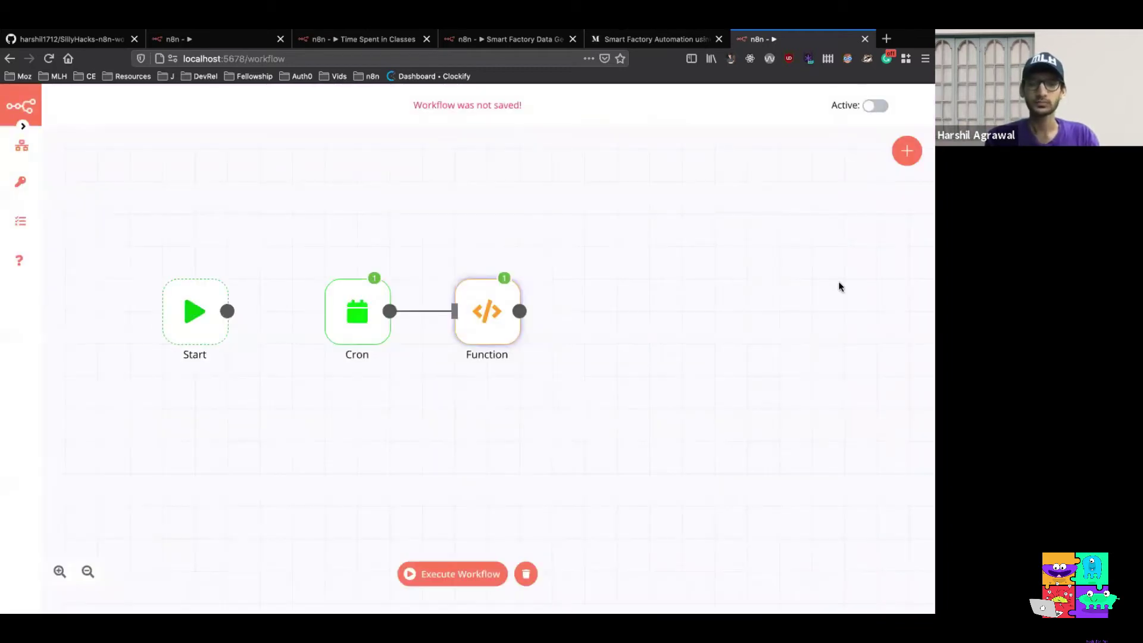
# Add a Google Calendar node after the Function node, searching 'goo'
pyautogui.click(908, 159)
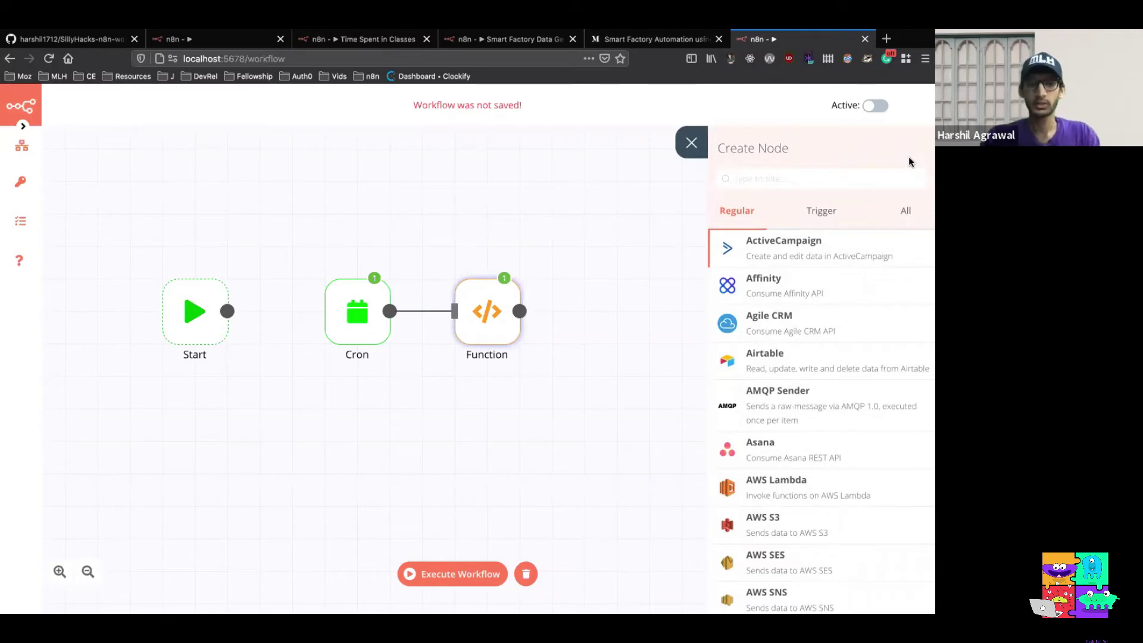
pyautogui.write('goo')
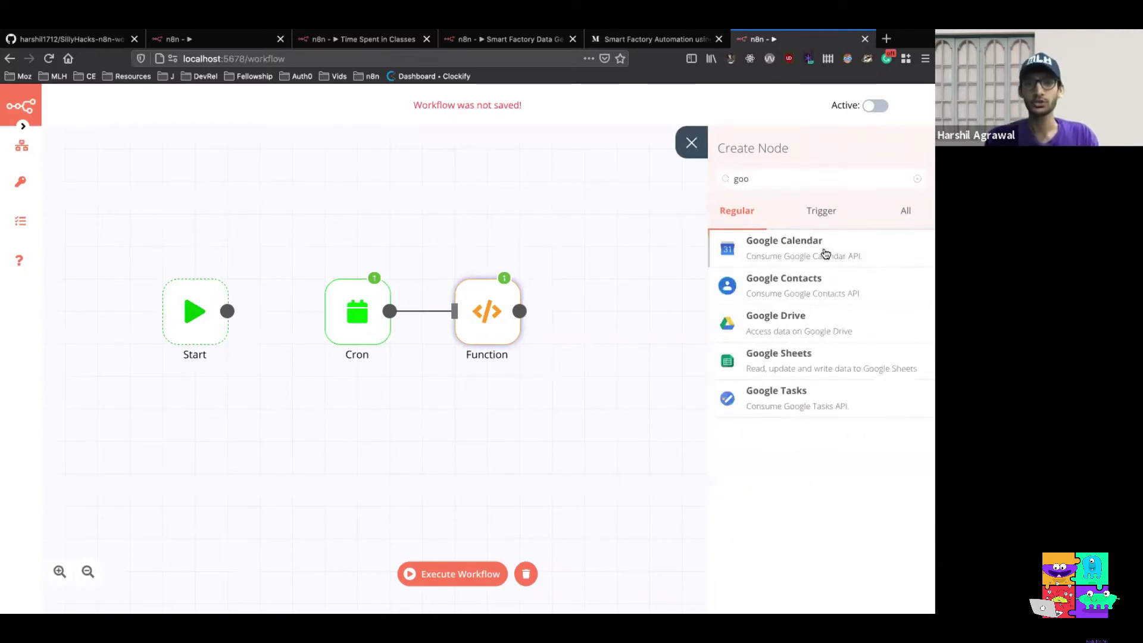
pyautogui.click(825, 253)
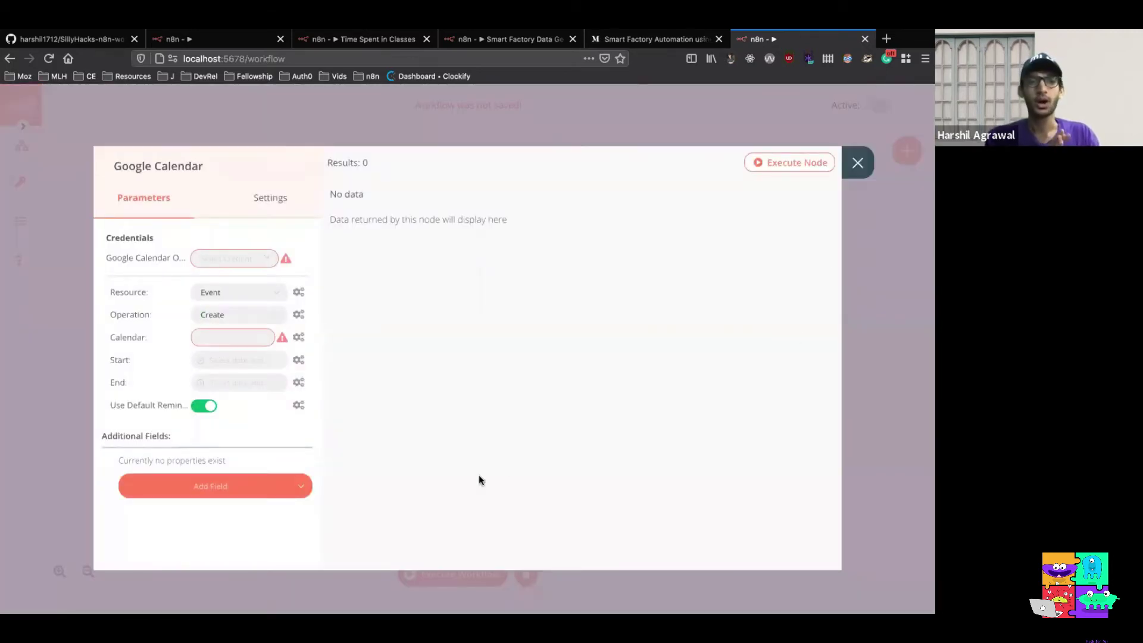
# Start a new Google Calendar OAuth2 credential and open its setup documentation in another tab
pyautogui.click(269, 258)
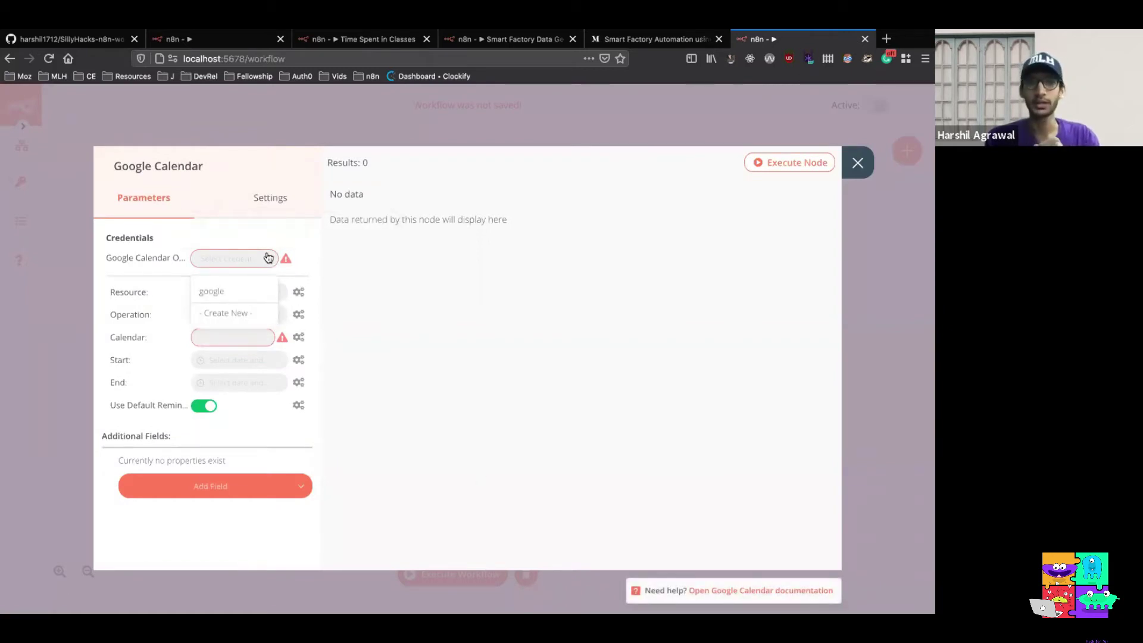
pyautogui.click(262, 314)
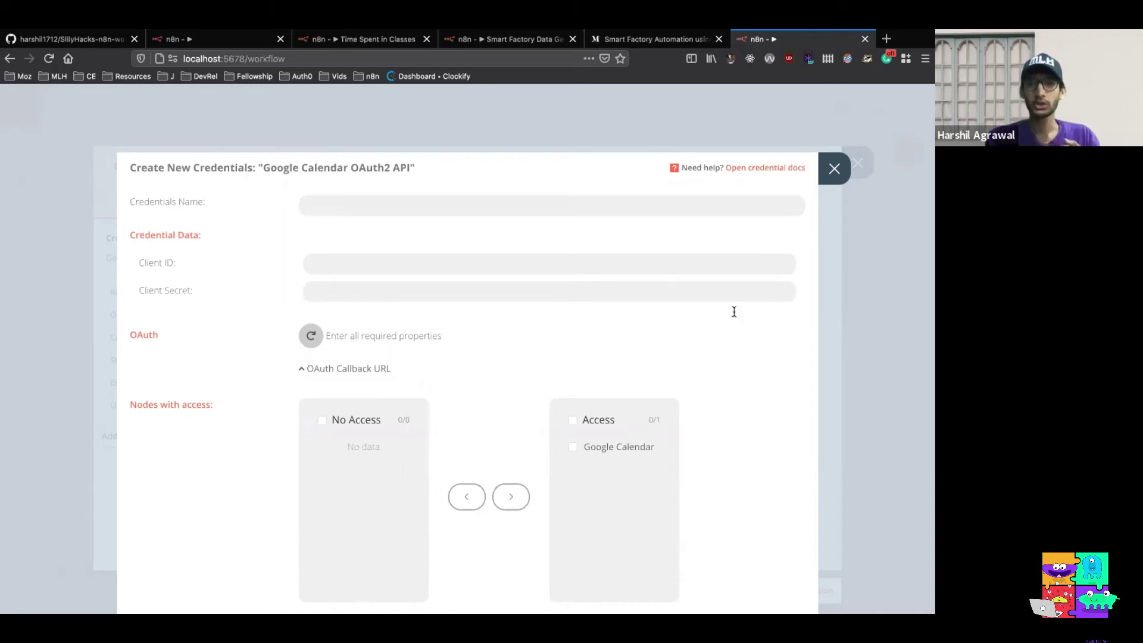
pyautogui.click(754, 171)
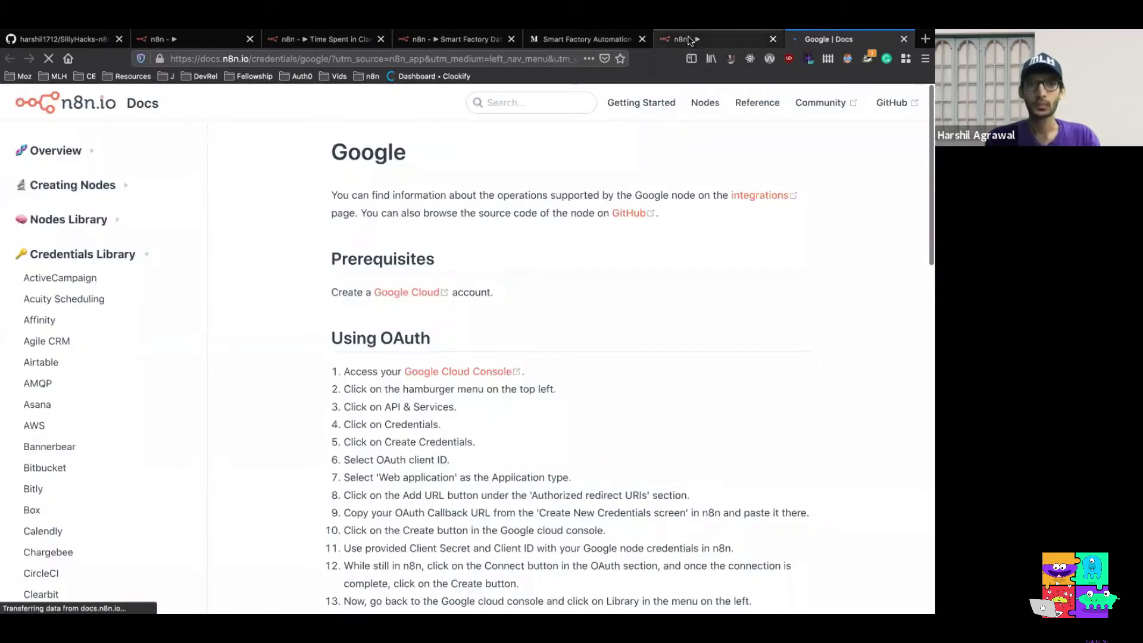
pyautogui.click(690, 41)
pyautogui.click(834, 169)
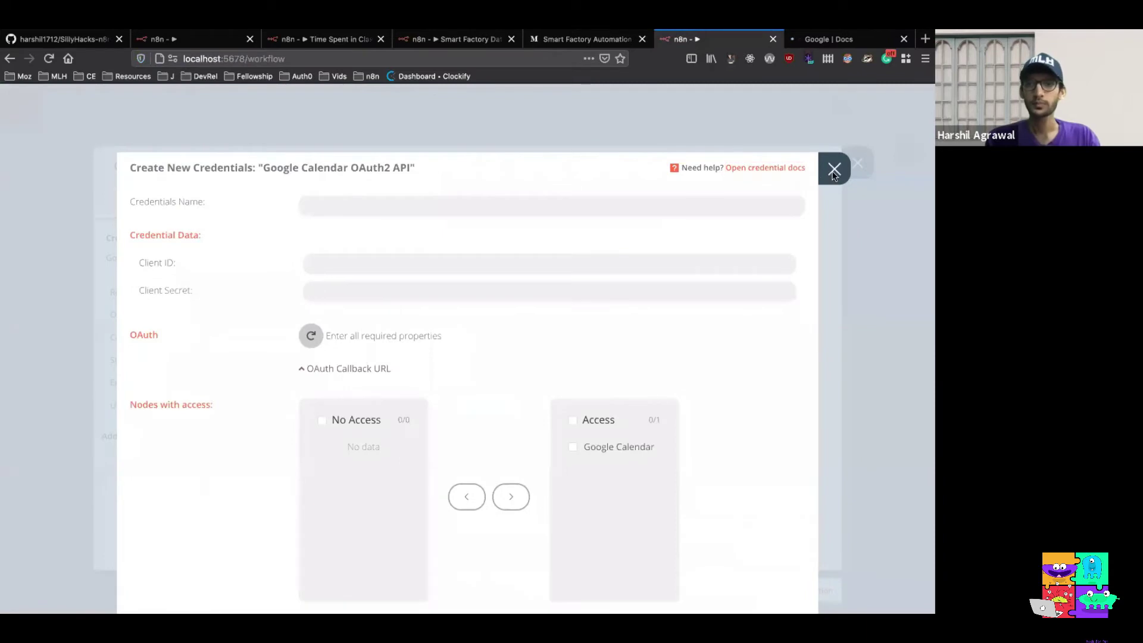
# Use the saved 'google' credential, set Operation to Get All, and choose the Silly Classes calendar
pyautogui.click(262, 260)
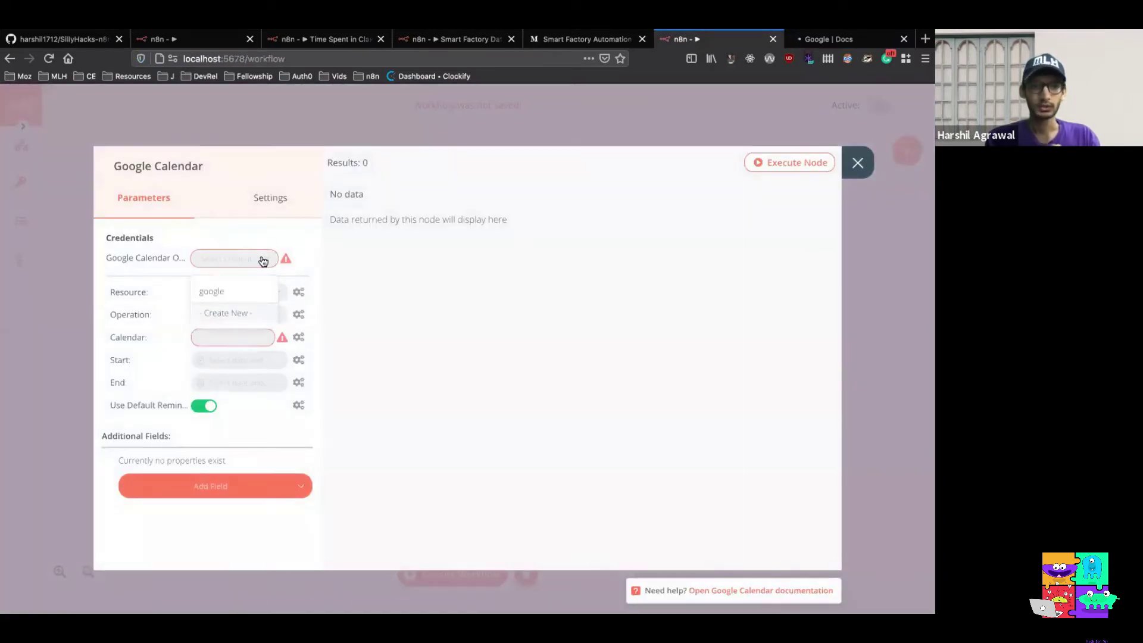
pyautogui.click(232, 302)
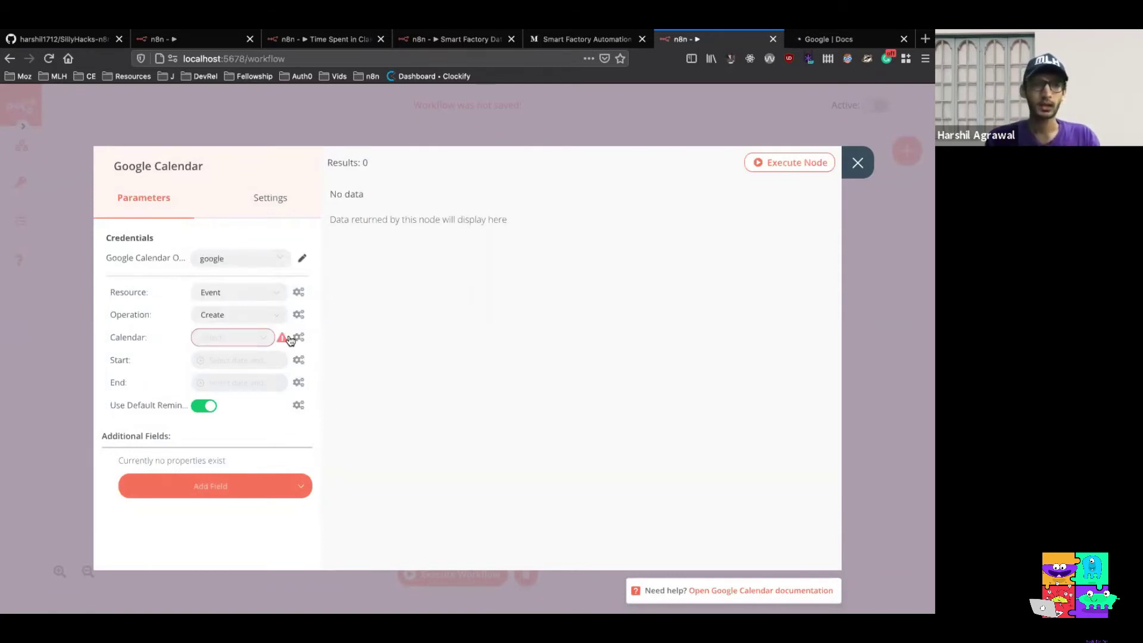
pyautogui.click(229, 316)
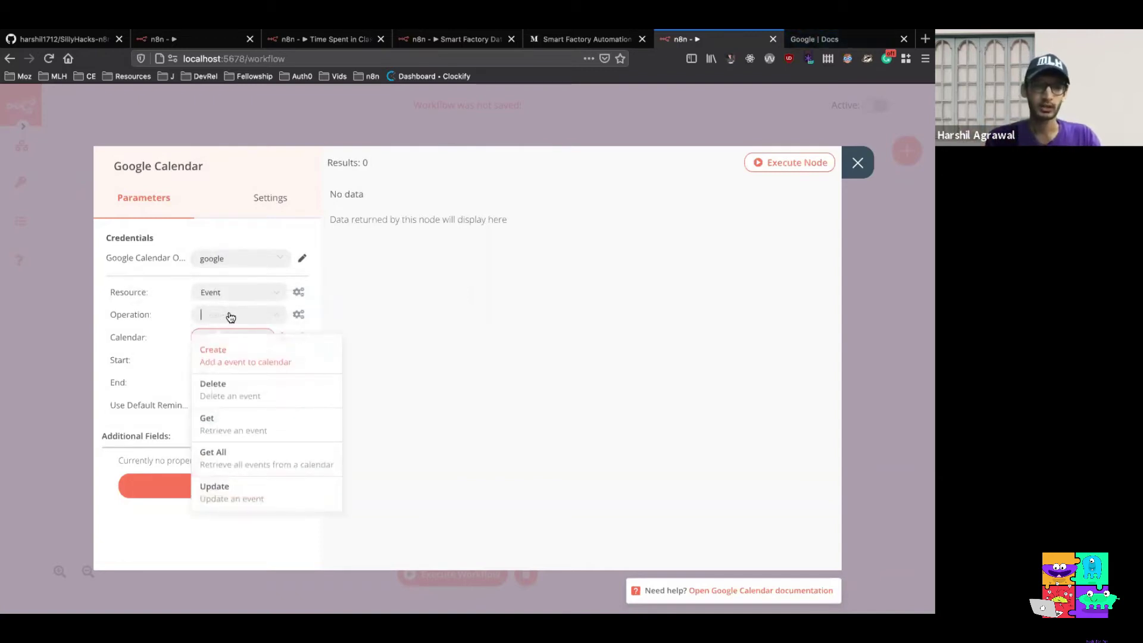
pyautogui.click(238, 459)
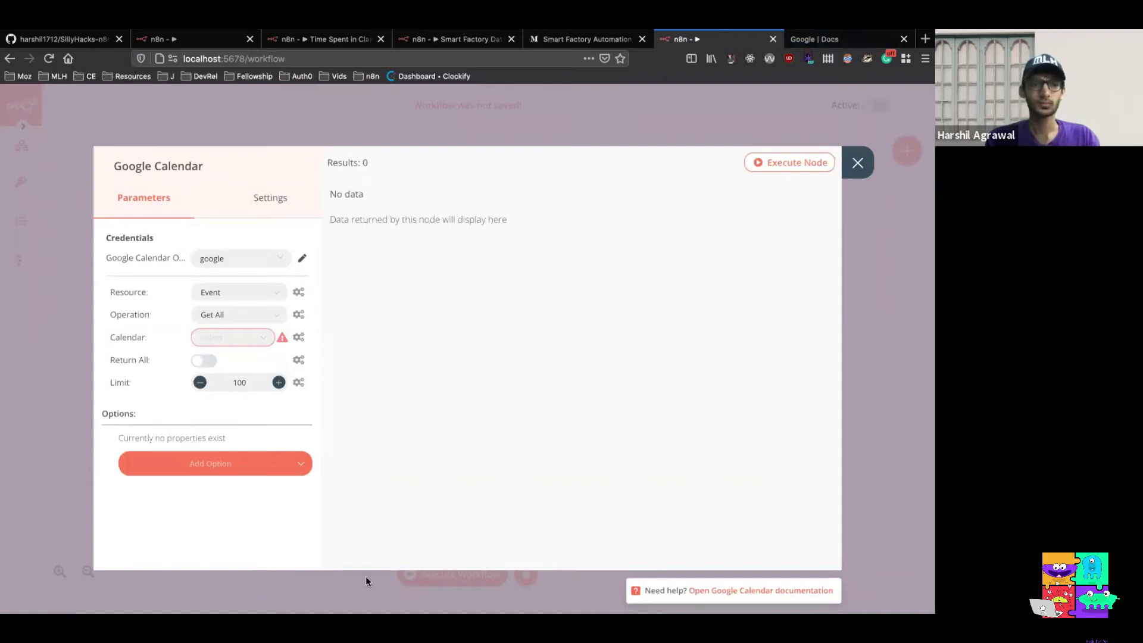
pyautogui.click(259, 340)
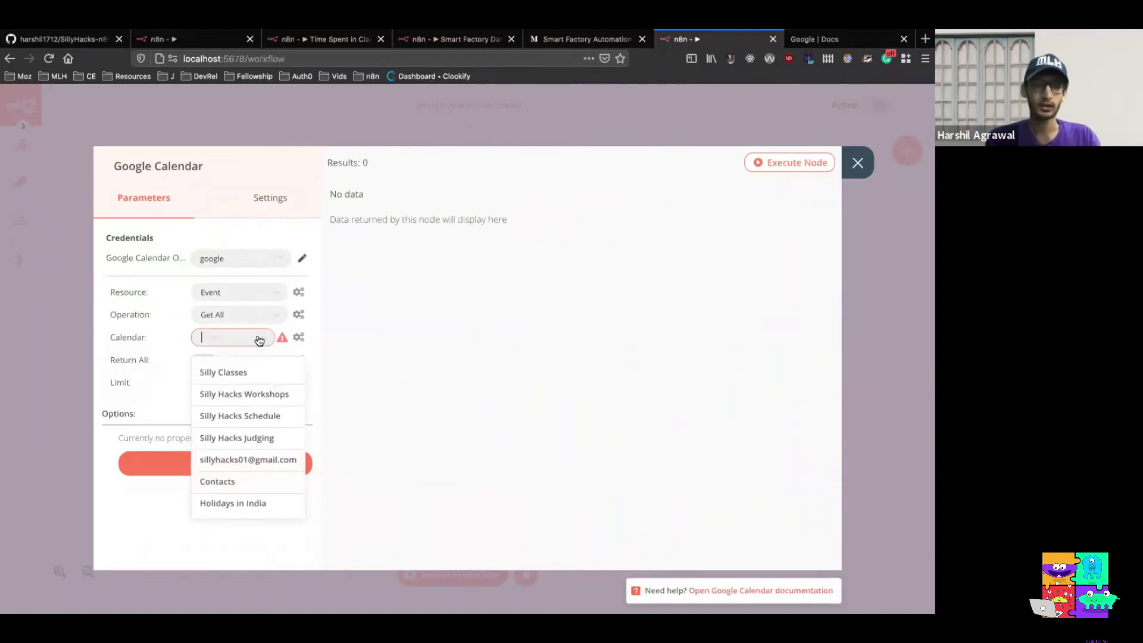
pyautogui.click(248, 375)
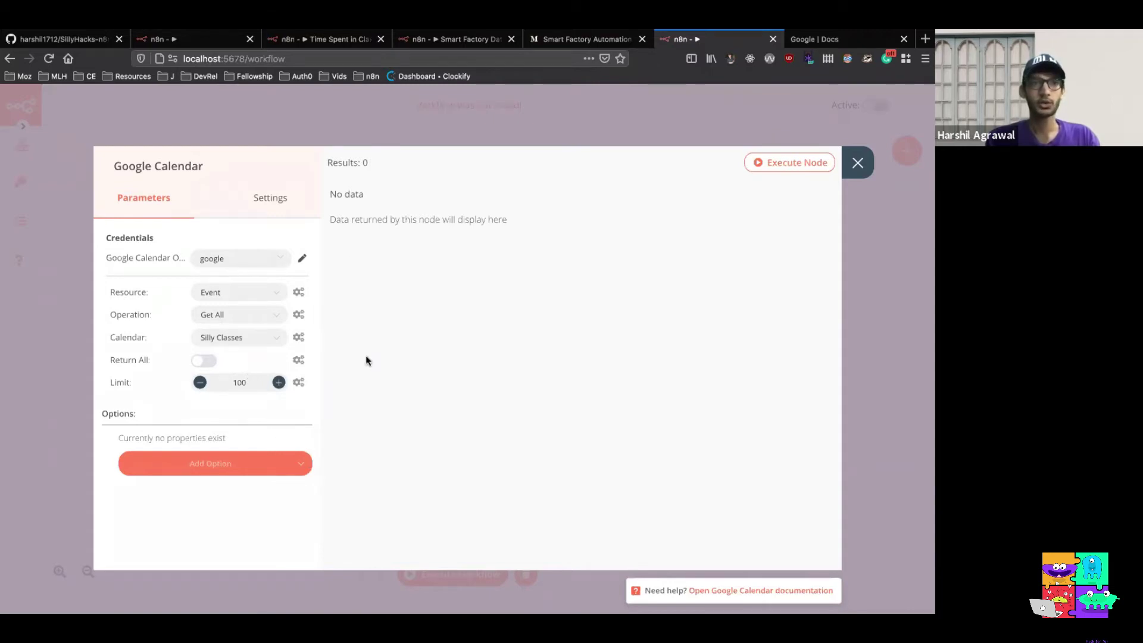
# Add a Time Max option set by expression to the Function node's 'to' output value
pyautogui.click(296, 467)
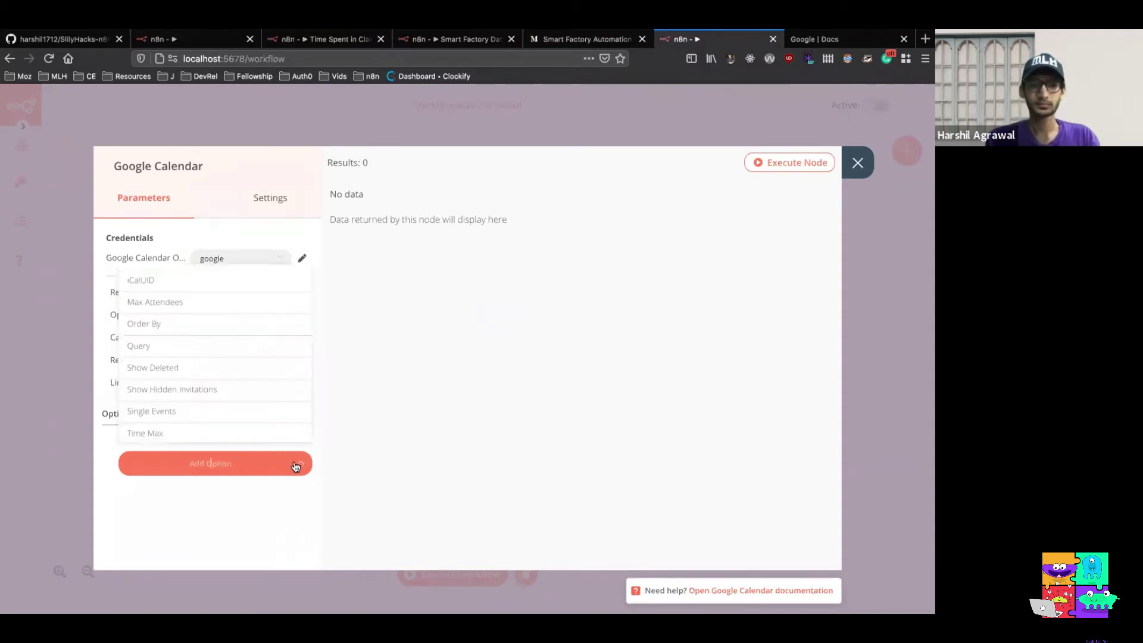
pyautogui.scroll(-1, 271, 396)
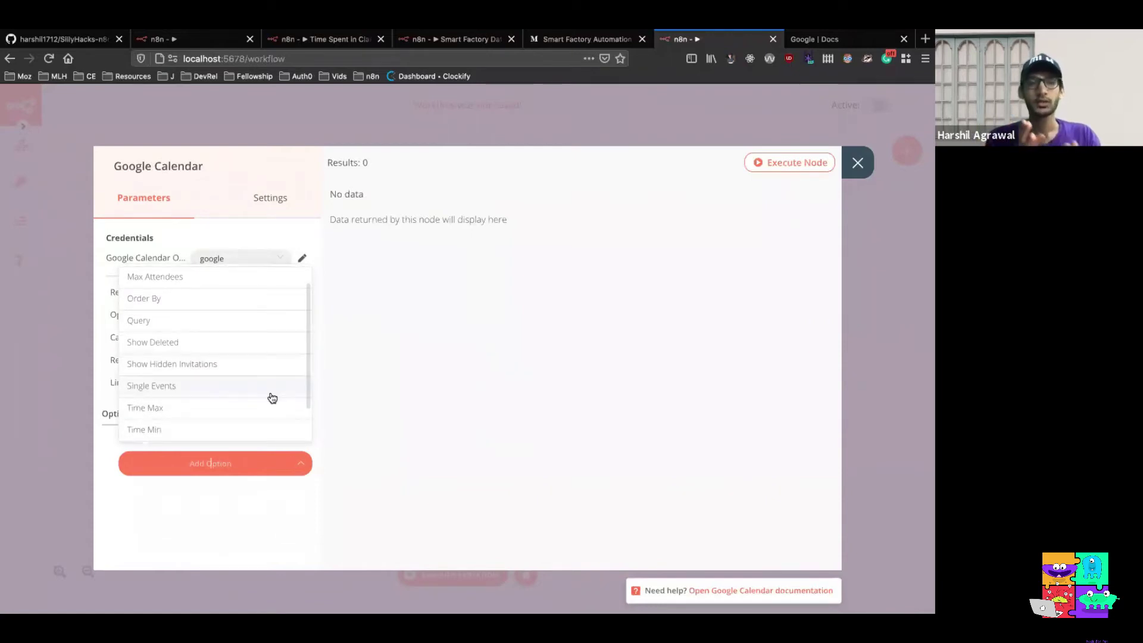
pyautogui.click(265, 488)
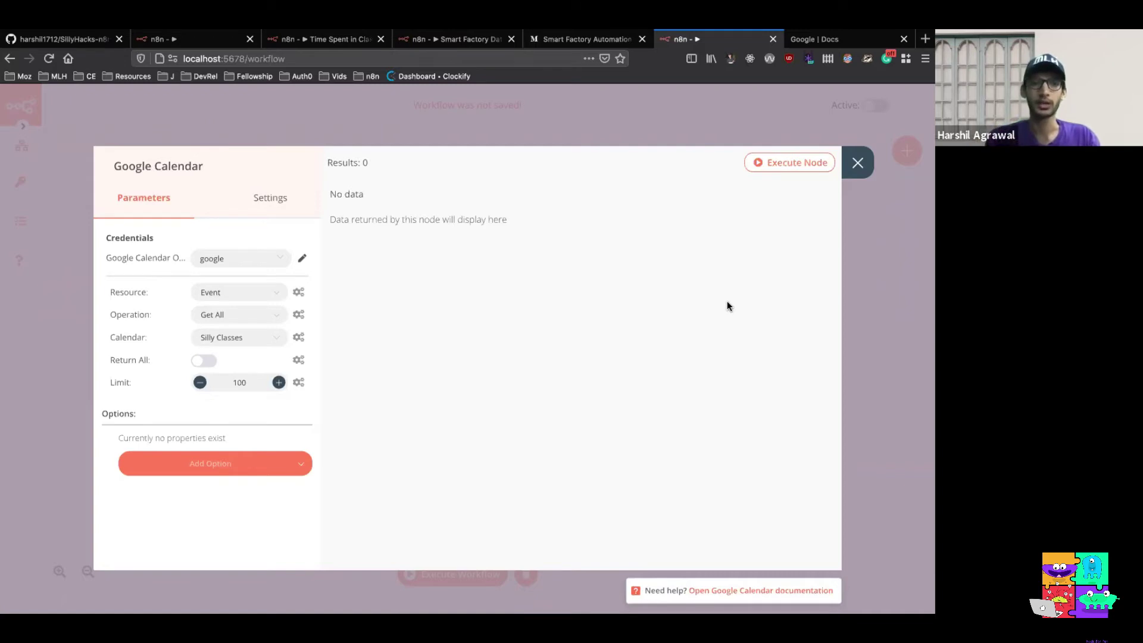
pyautogui.click(299, 466)
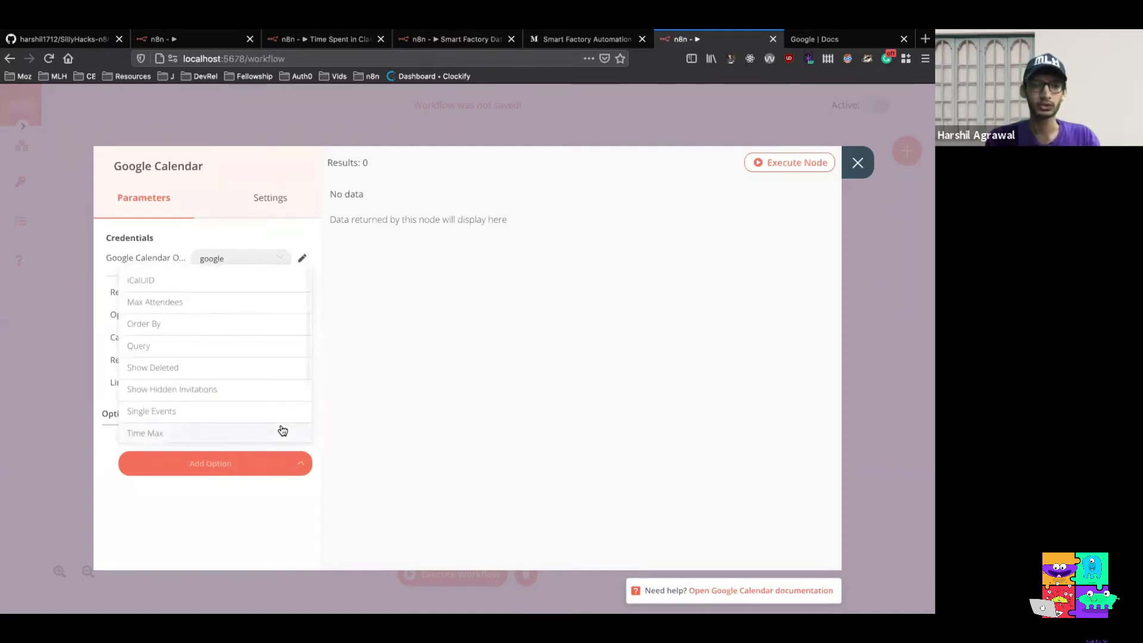
pyautogui.scroll(-2, 280, 426)
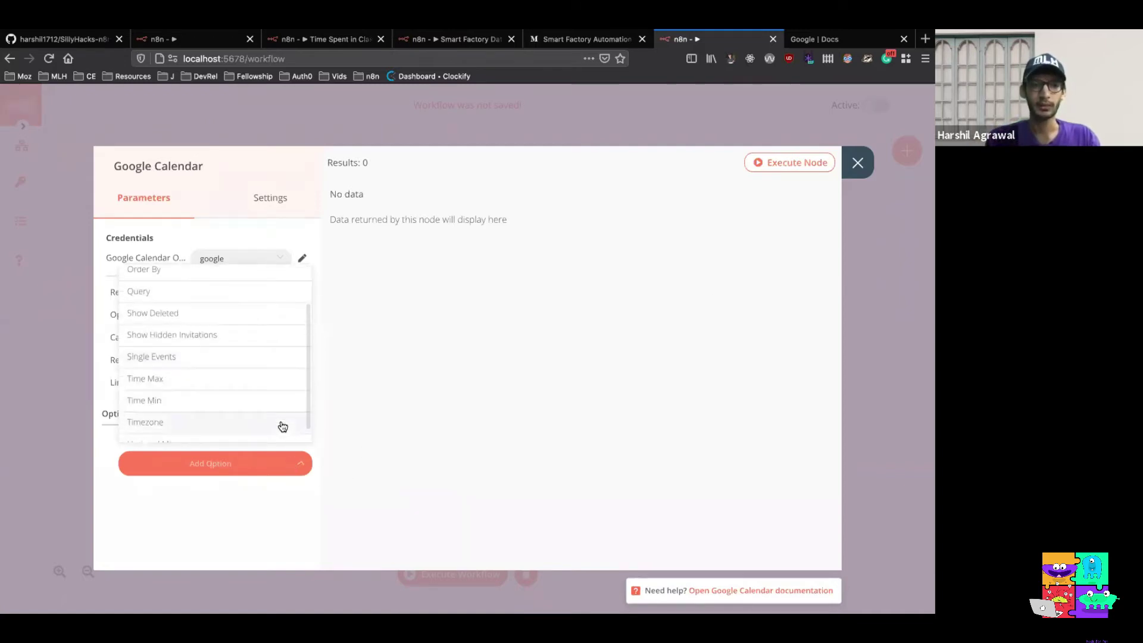
pyautogui.click(257, 390)
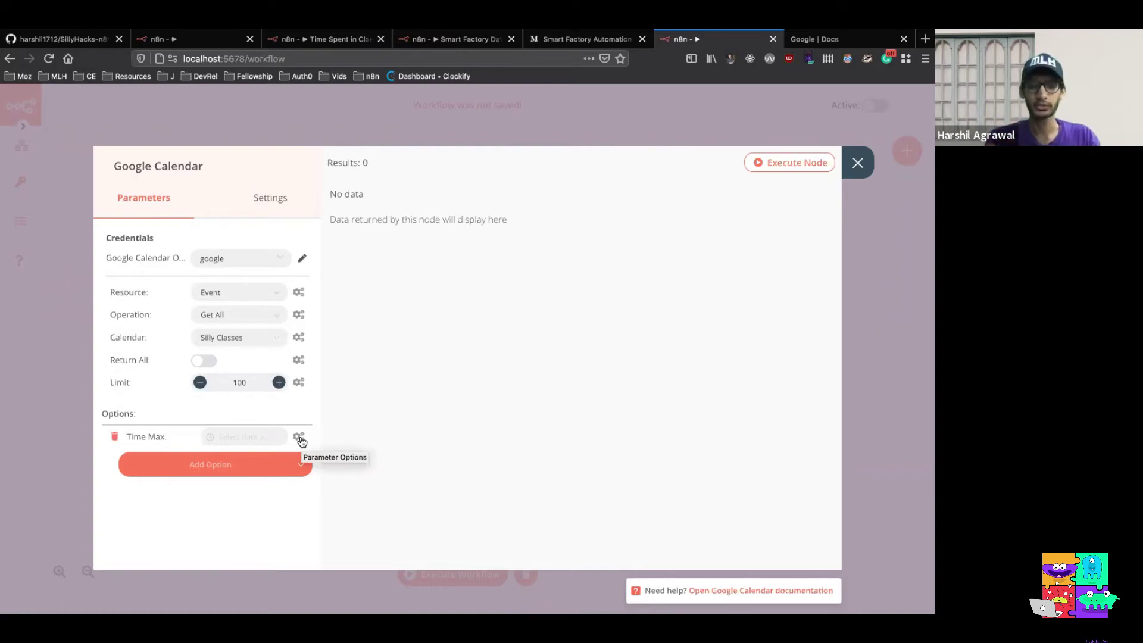
pyautogui.click(299, 439)
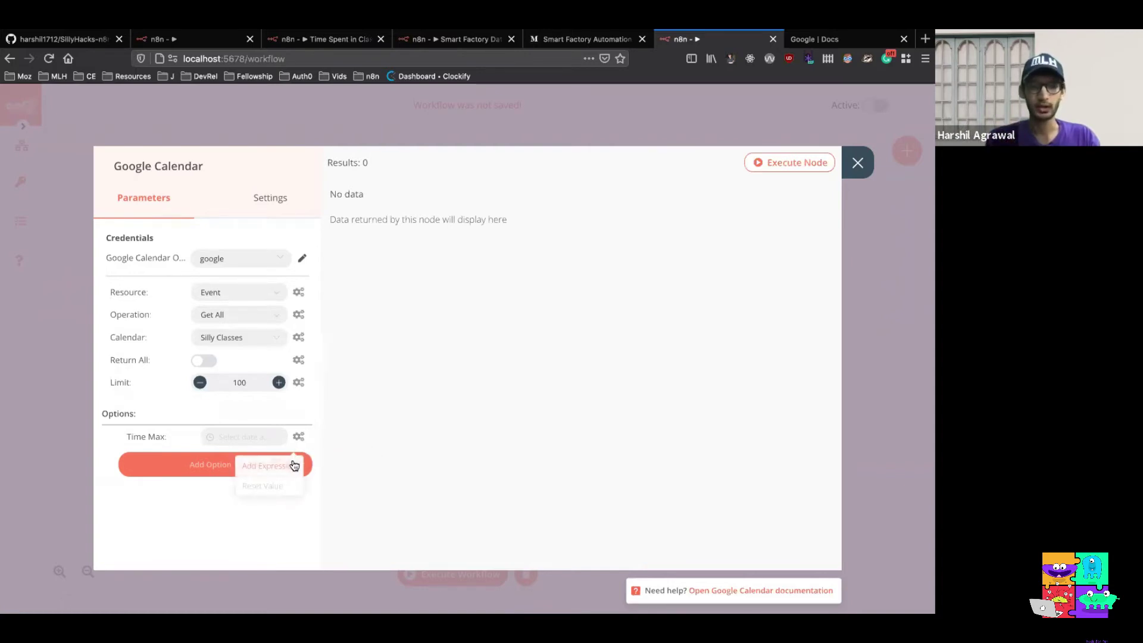
pyautogui.click(292, 464)
pyautogui.click(133, 289)
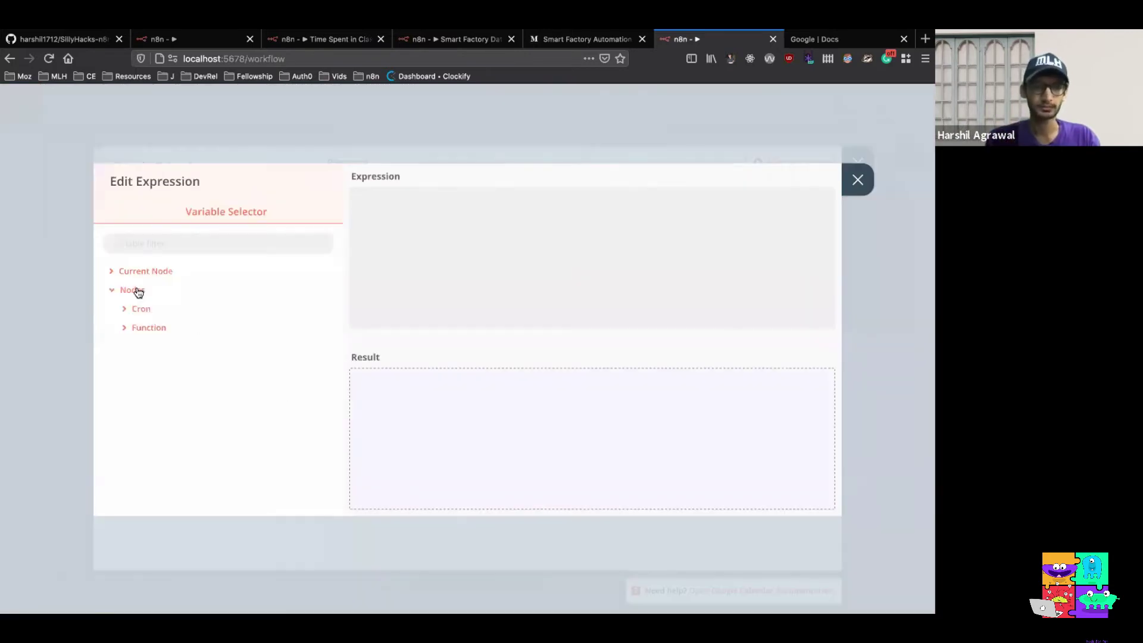
pyautogui.click(146, 328)
pyautogui.click(164, 346)
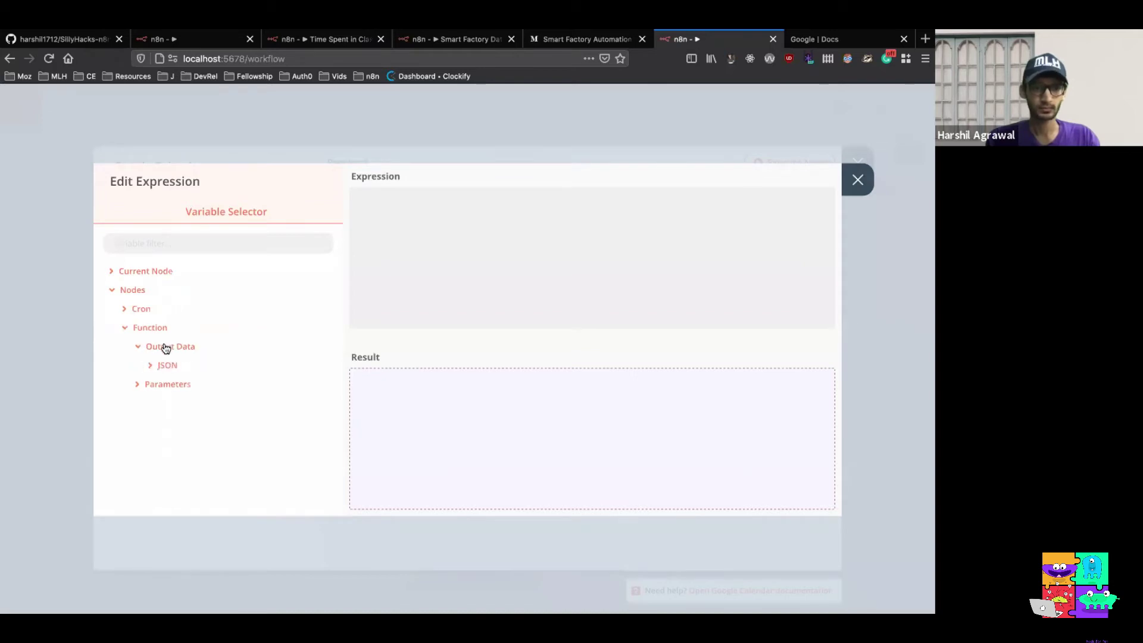
pyautogui.click(167, 365)
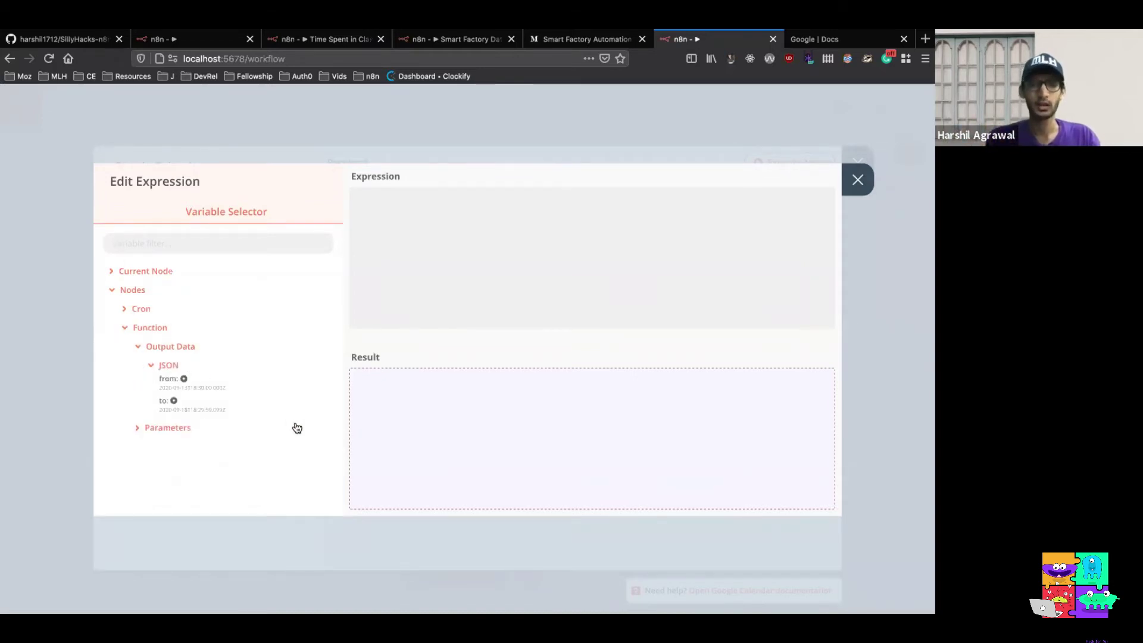
pyautogui.click(174, 402)
pyautogui.click(857, 181)
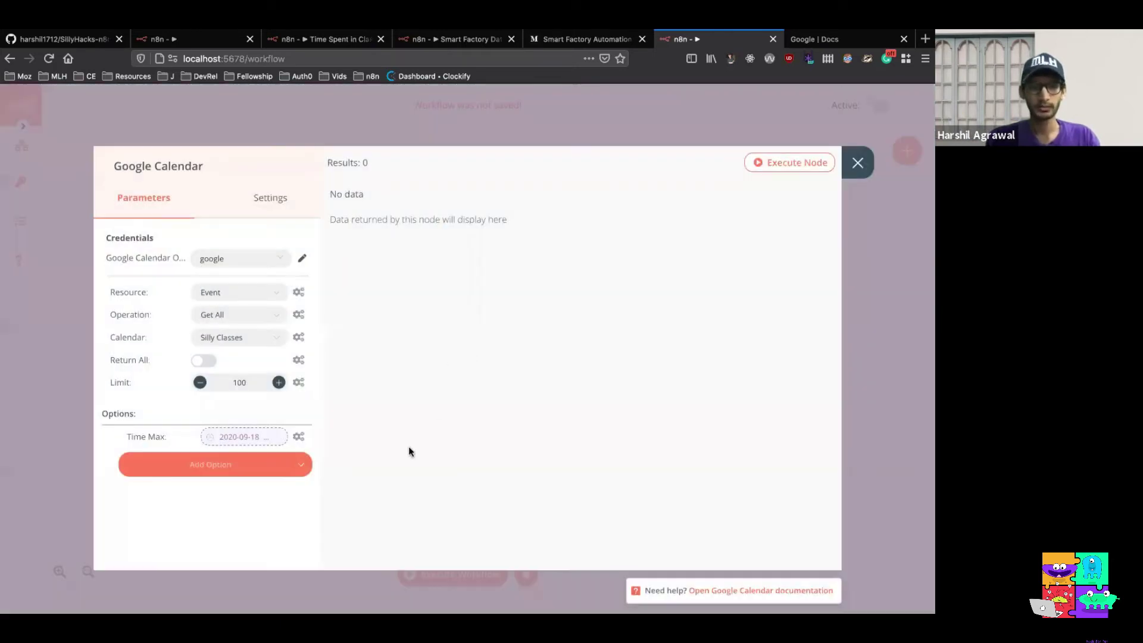
# Add a Time Min option set by expression to the Function node's 'from' output value
pyautogui.click(287, 469)
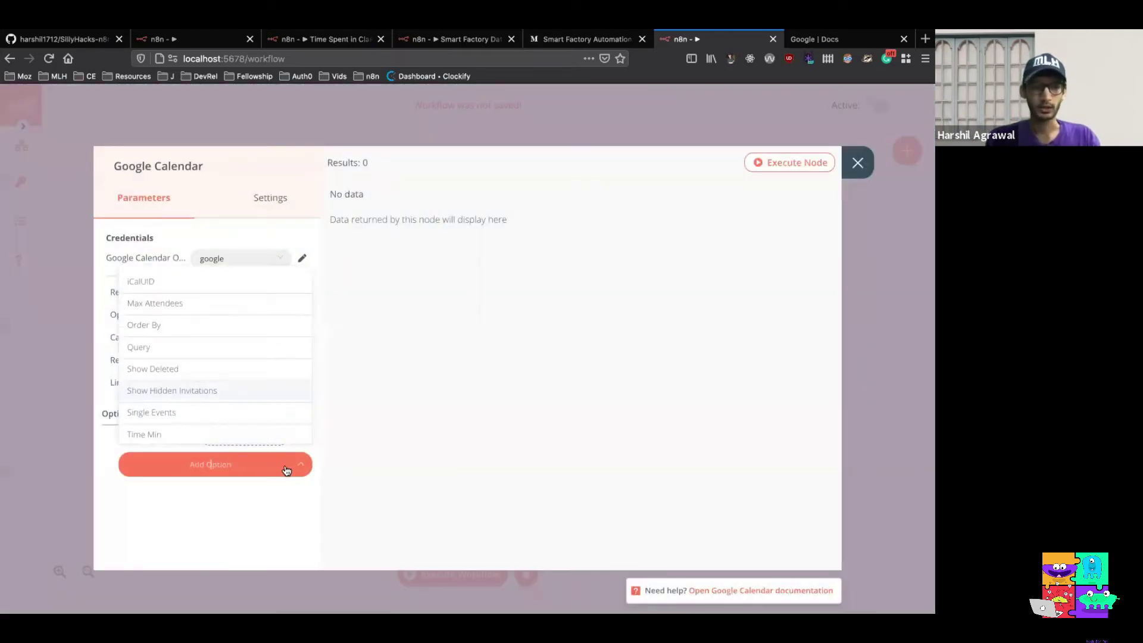
pyautogui.click(256, 435)
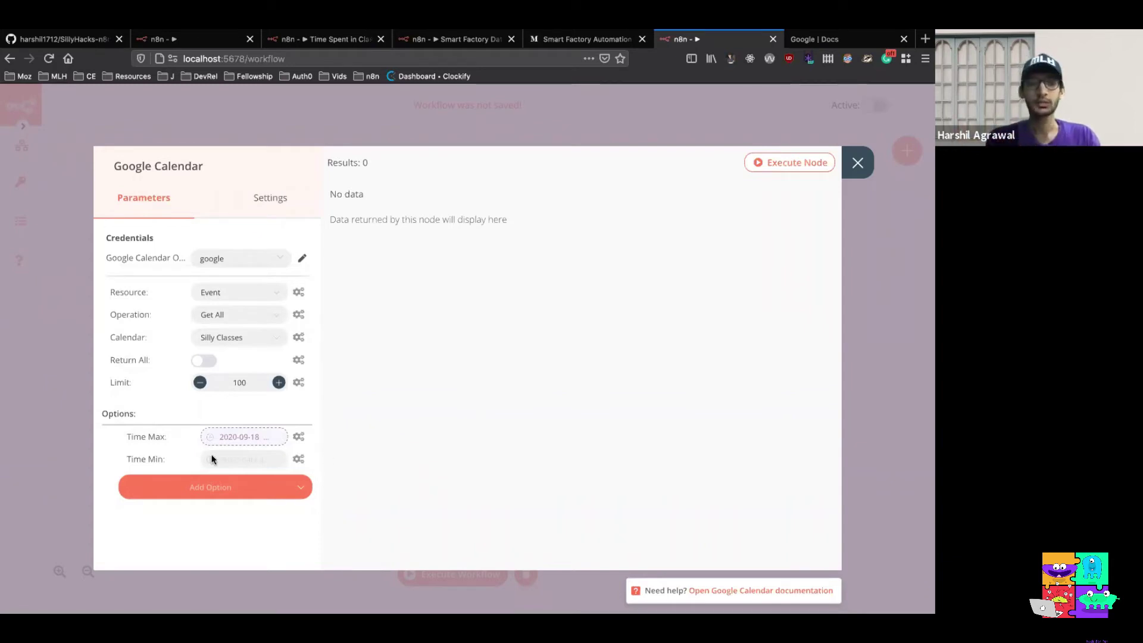
pyautogui.click(298, 459)
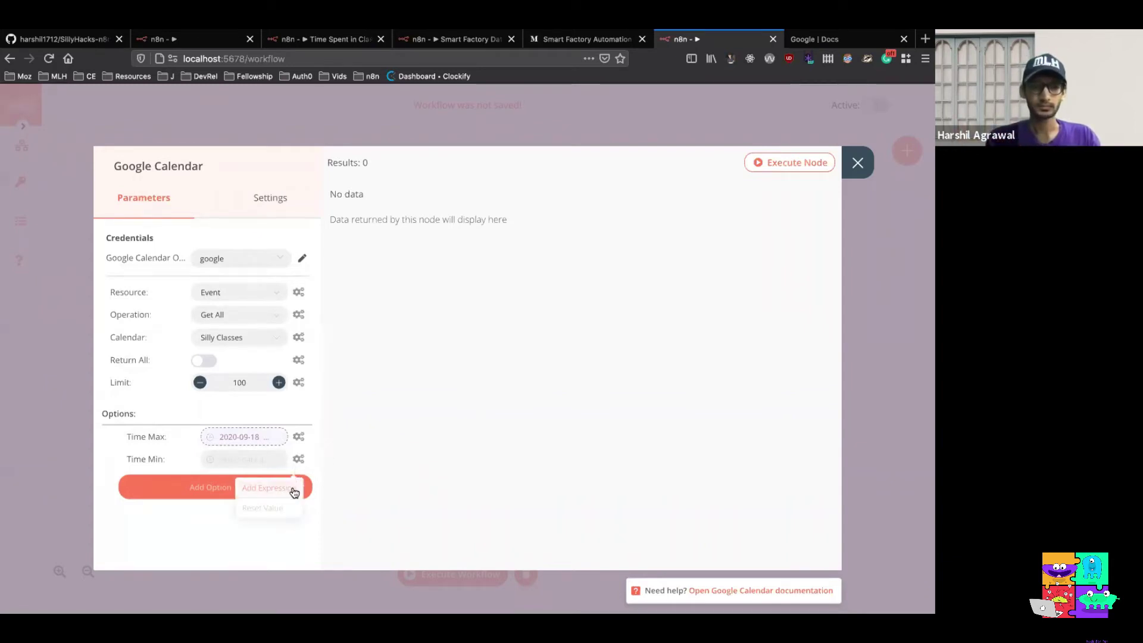
pyautogui.click(294, 491)
pyautogui.click(133, 289)
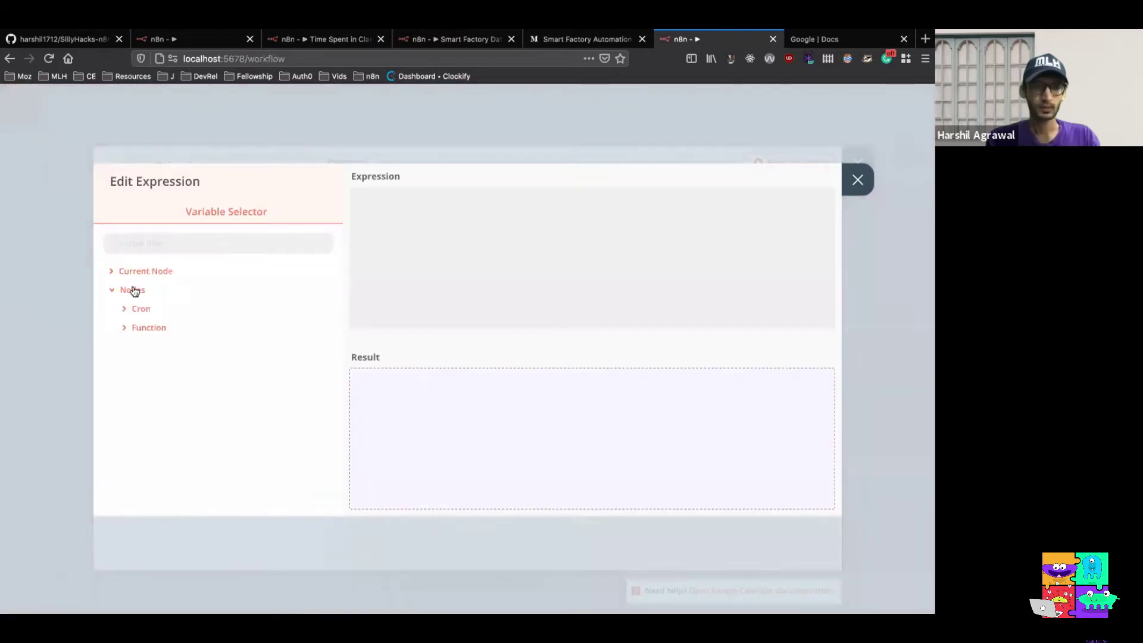
pyautogui.click(146, 328)
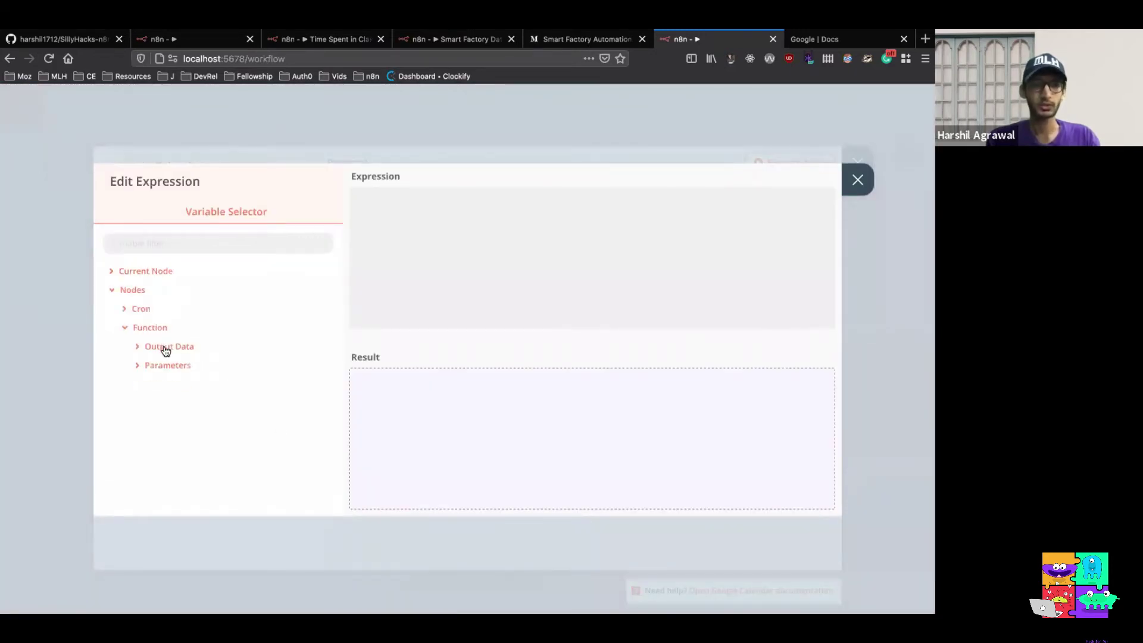
pyautogui.click(163, 348)
pyautogui.click(168, 366)
pyautogui.click(184, 382)
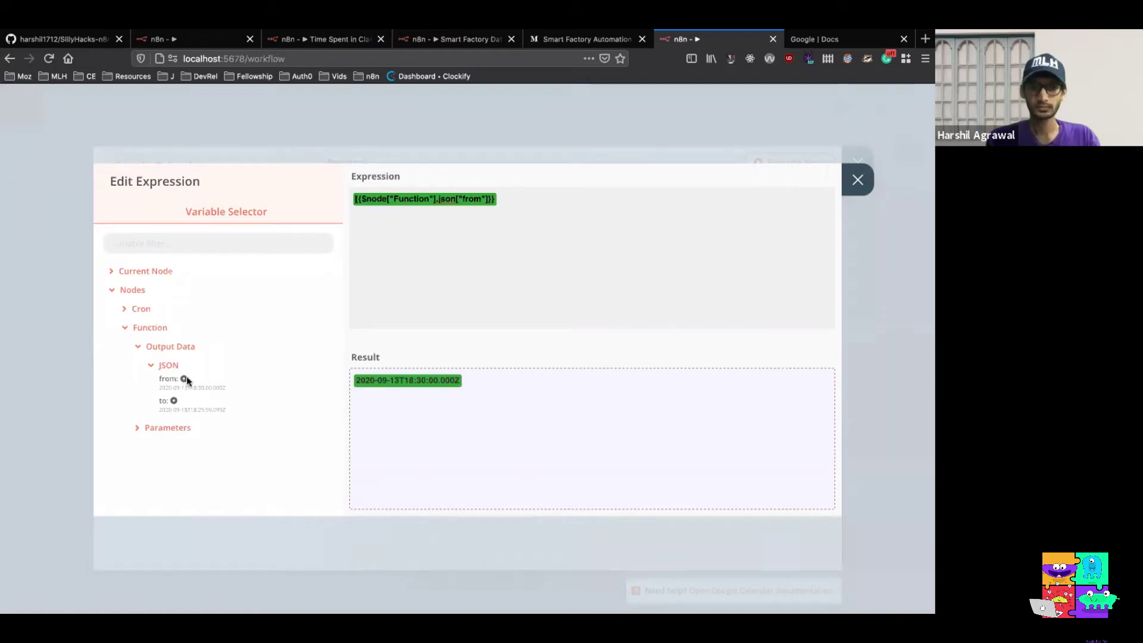
pyautogui.click(857, 180)
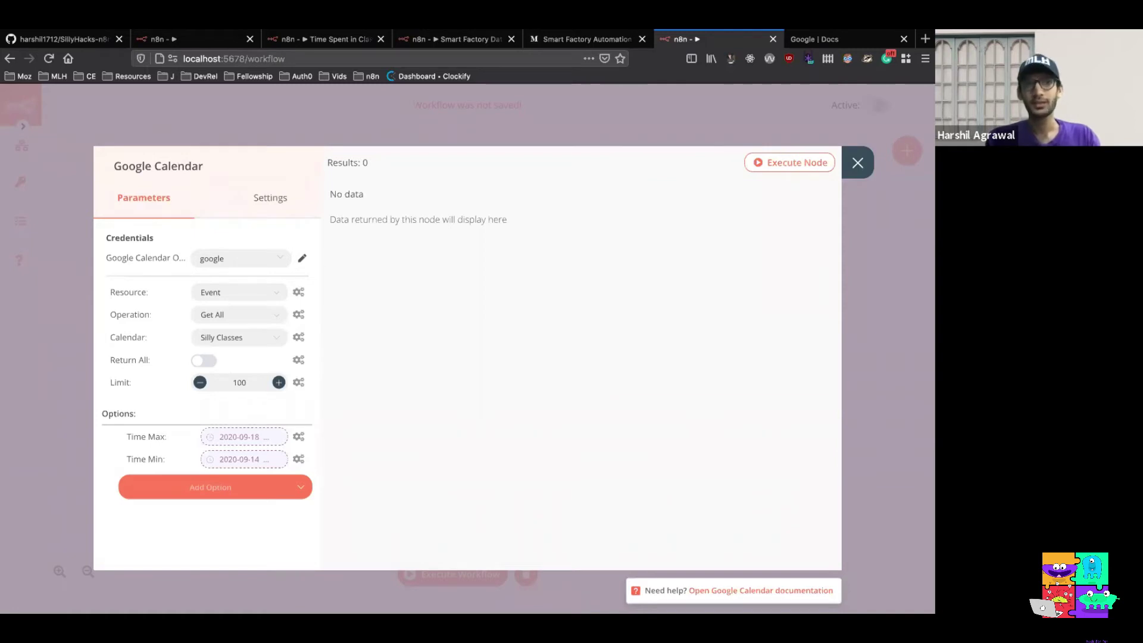
# Add the Single Events option and switch it on, removing a mistakenly added Query option
pyautogui.click(301, 491)
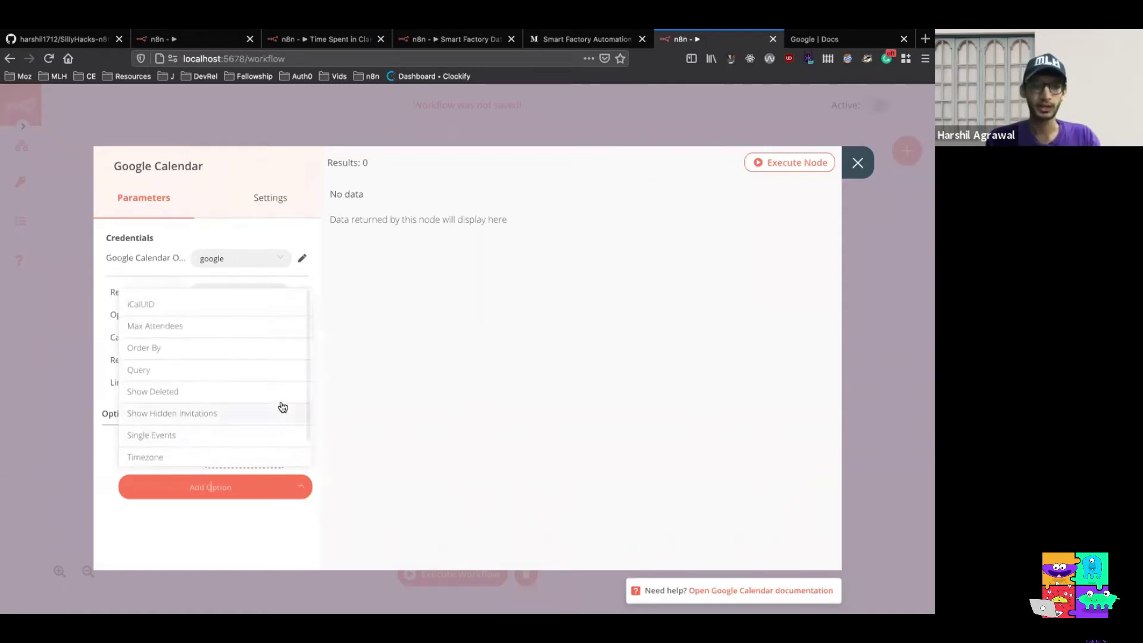
pyautogui.click(279, 373)
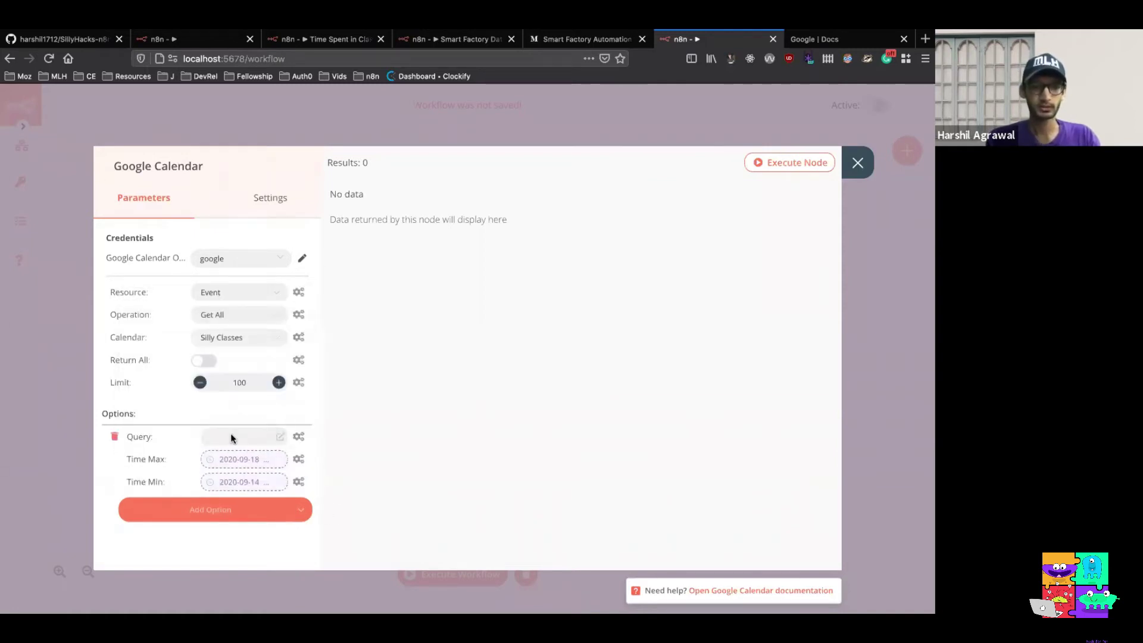
pyautogui.click(115, 436)
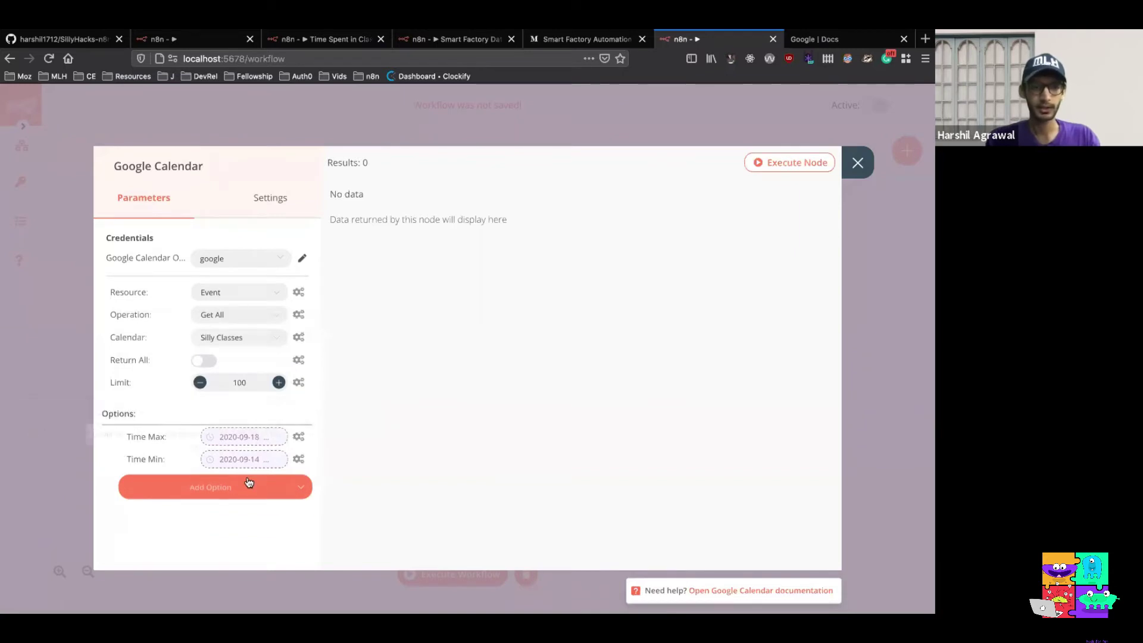
pyautogui.click(260, 496)
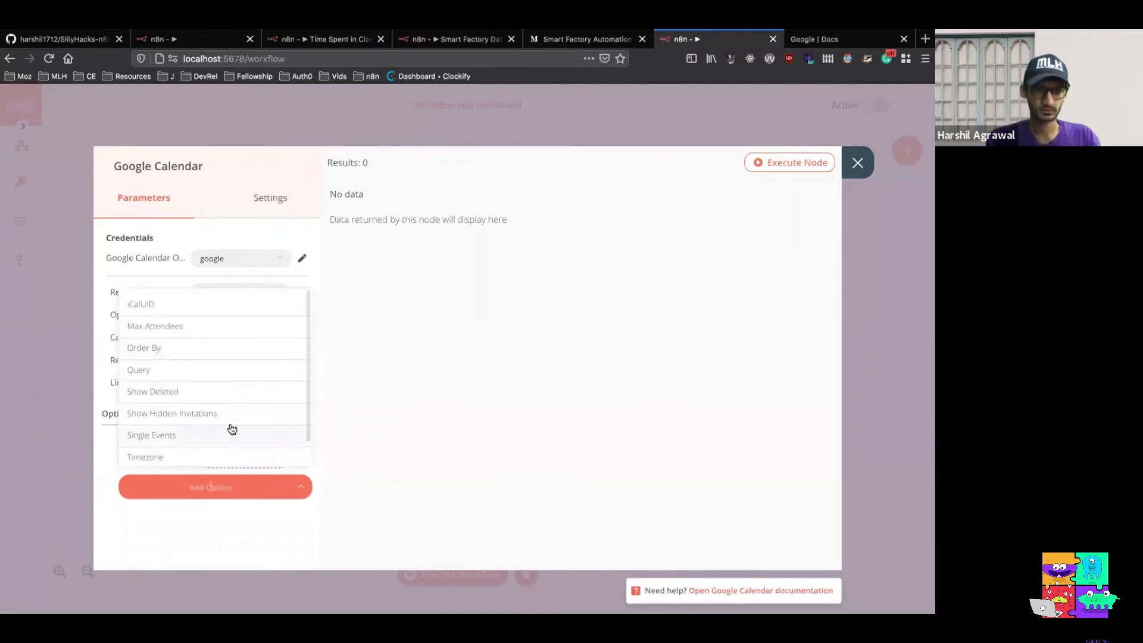
pyautogui.click(230, 435)
pyautogui.click(203, 437)
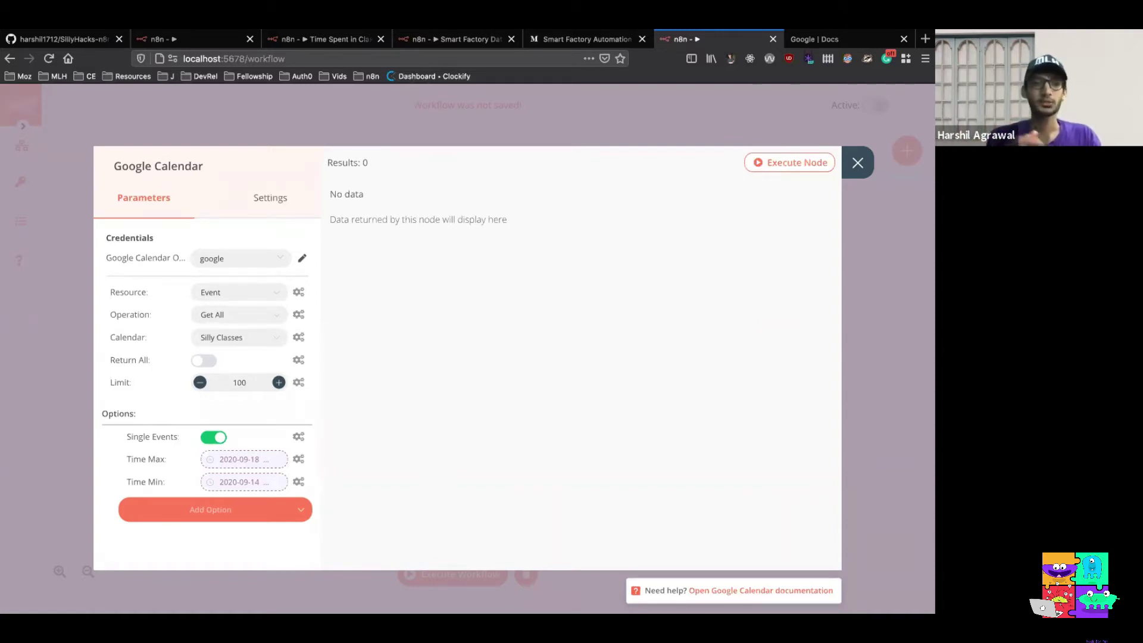
# Run the Google Calendar node, inspect the returned class events' columns, and close the node
pyautogui.click(777, 167)
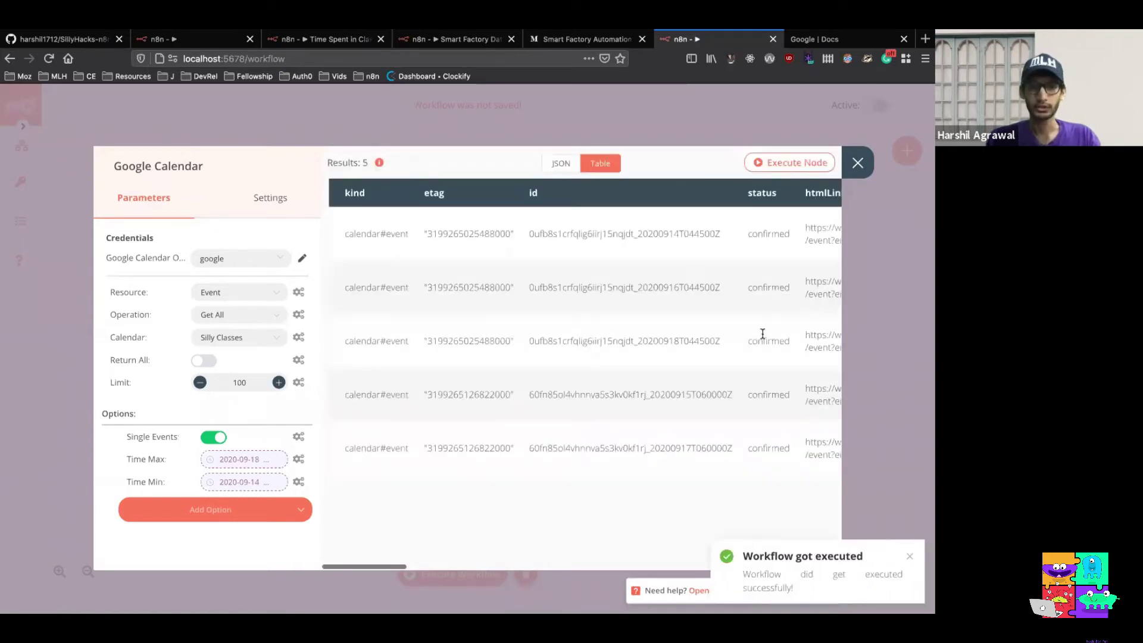
pyautogui.hscroll(5, 762, 334)
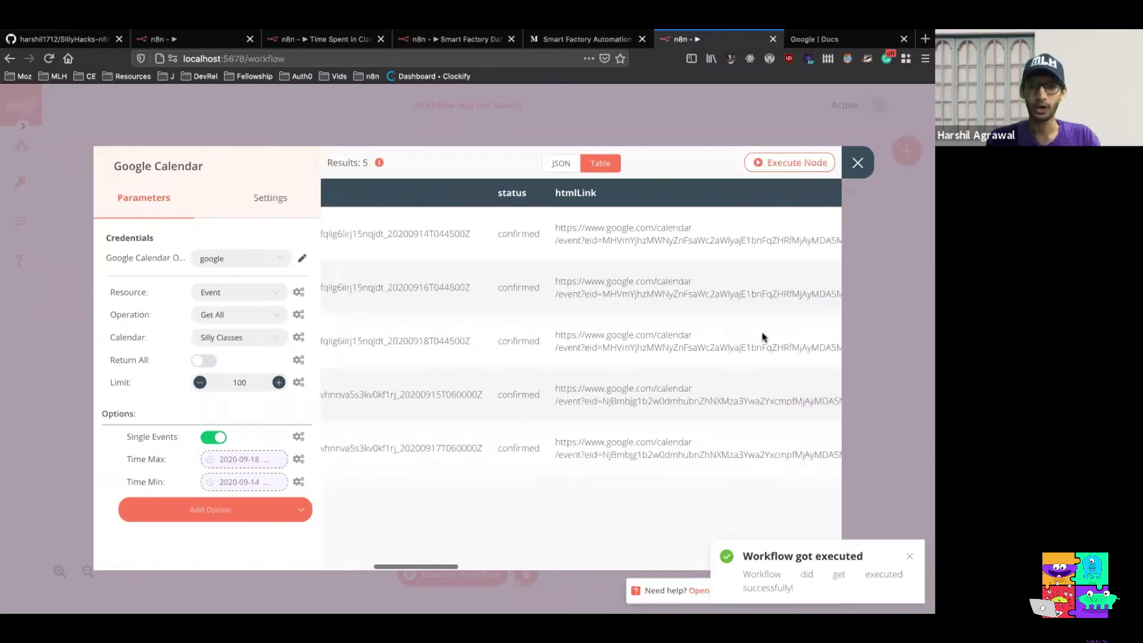
pyautogui.hscroll(6, 762, 337)
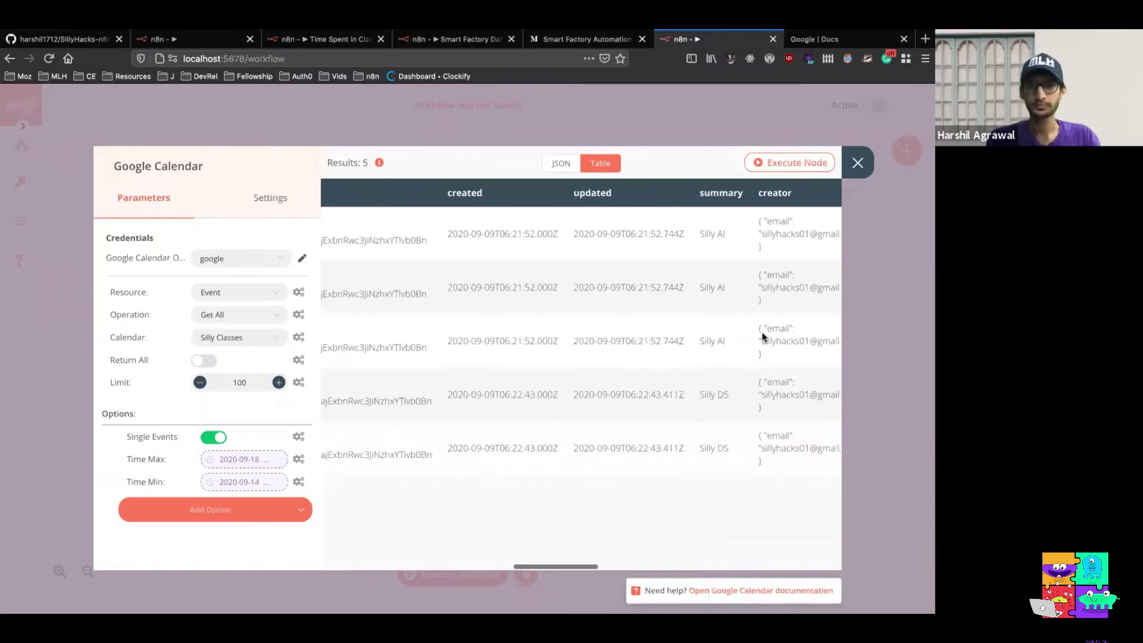
pyautogui.hscroll(-6, 763, 334)
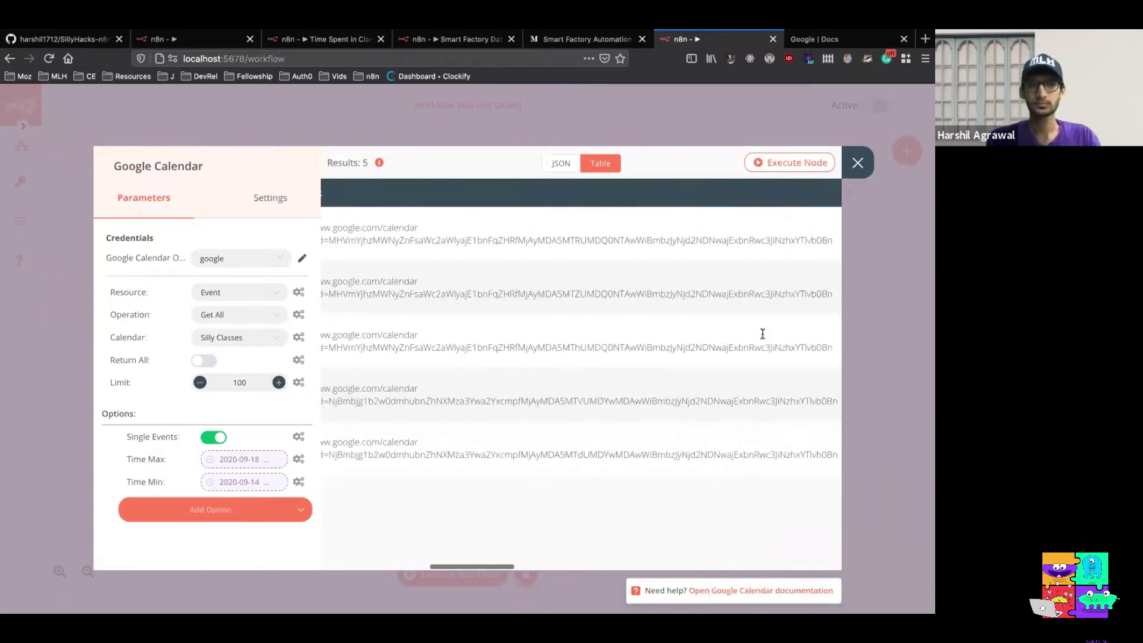
pyautogui.hscroll(-3, 762, 337)
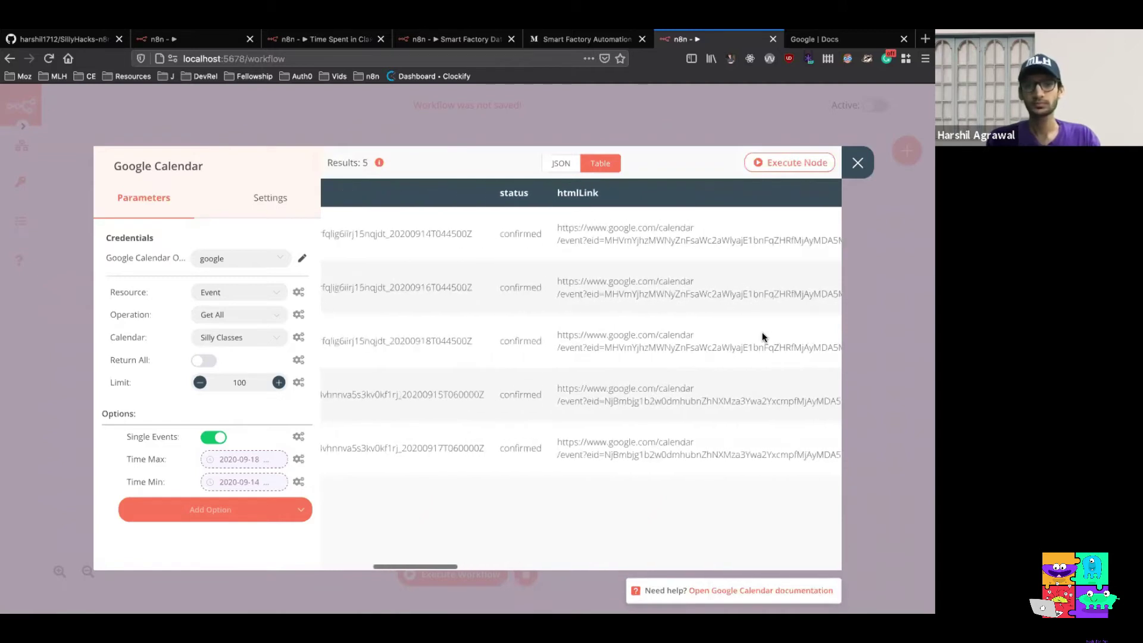
pyautogui.click(857, 163)
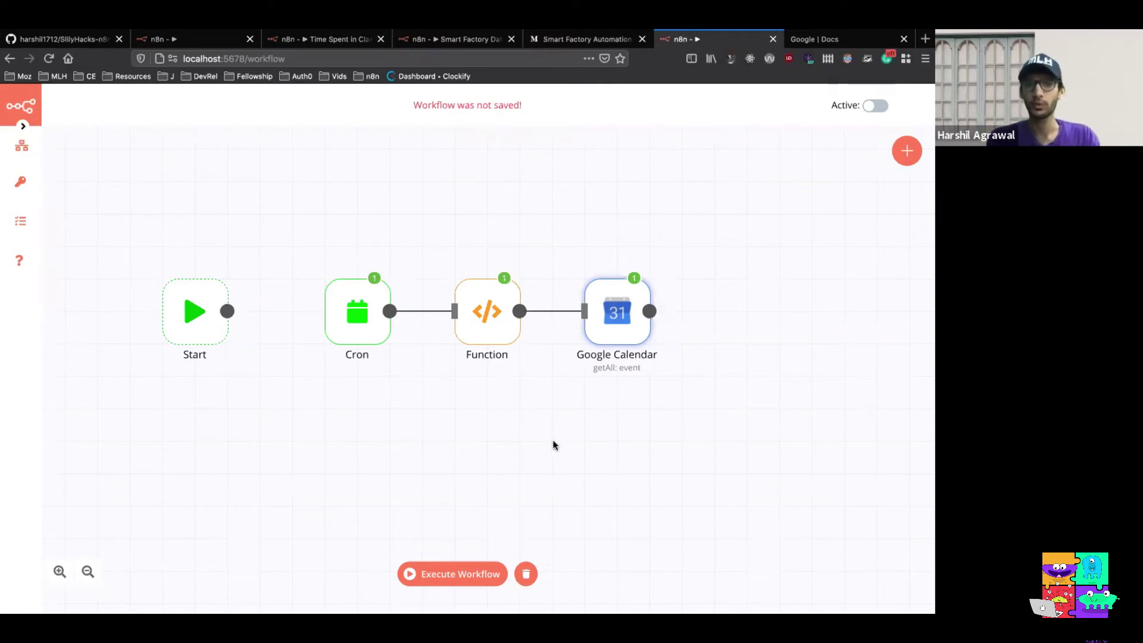
# Rename the Function node to 'Start and End of Week'
pyautogui.moveTo(480, 324)
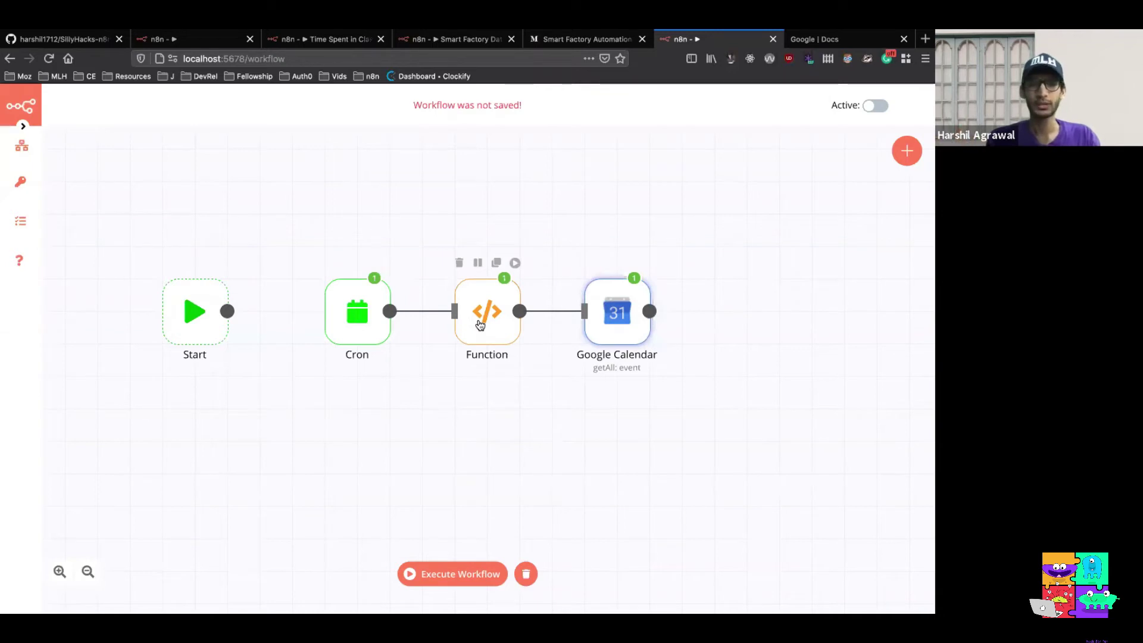
pyautogui.doubleClick(479, 323)
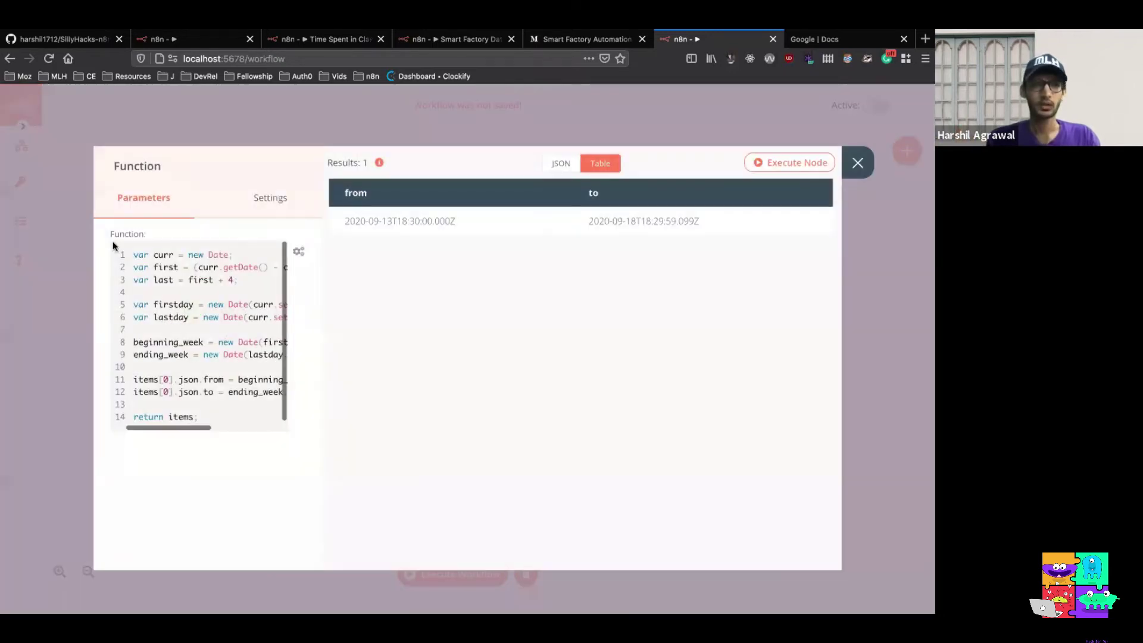
pyautogui.click(141, 166)
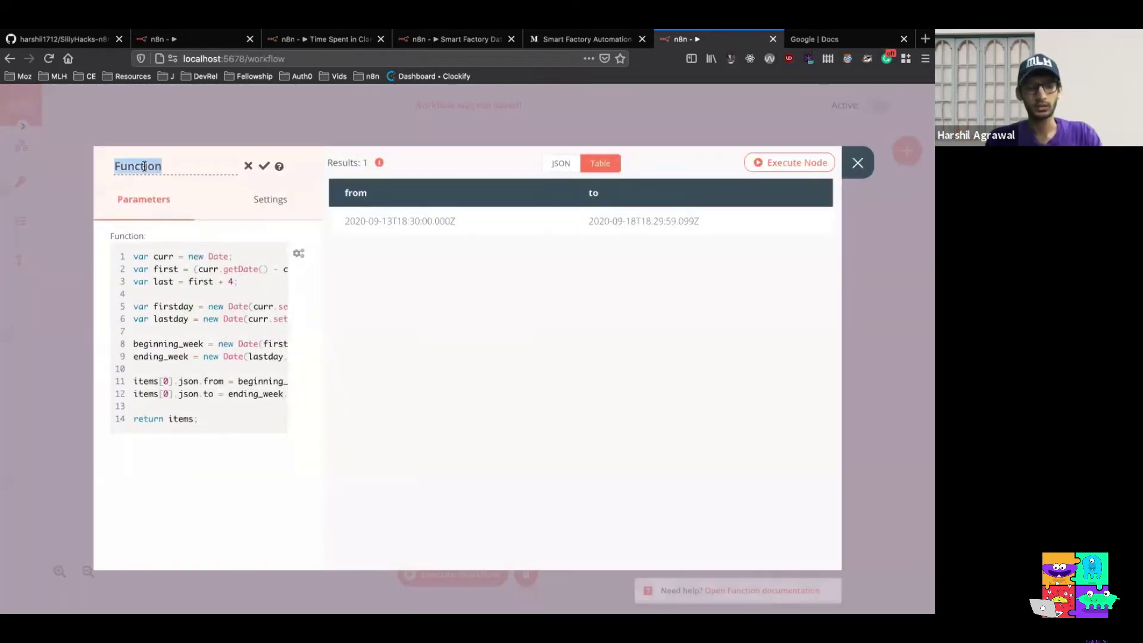
pyautogui.write('Start and End of Week')
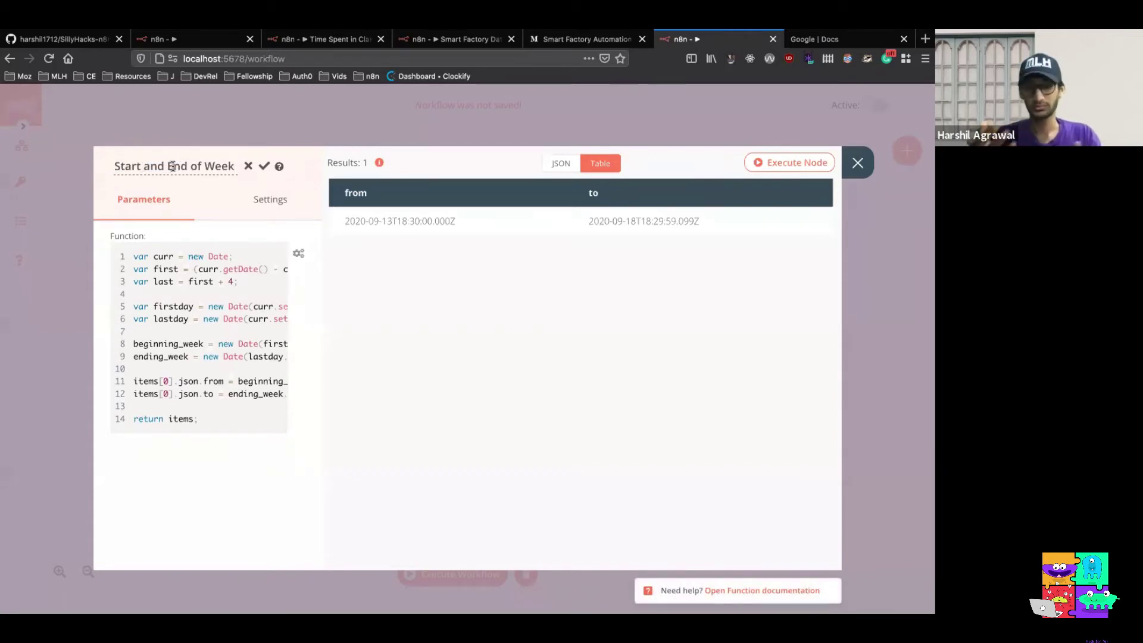
pyautogui.click(263, 166)
pyautogui.press('Escape')
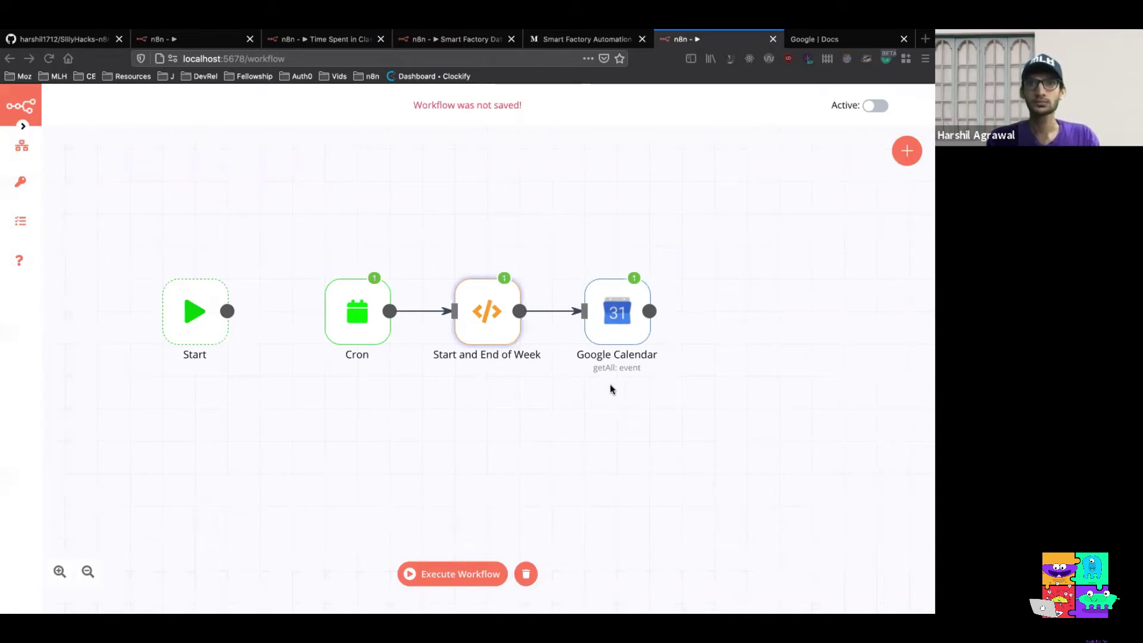
# Rename the Google Calendar node to 'Classes this Week'
pyautogui.click(611, 308)
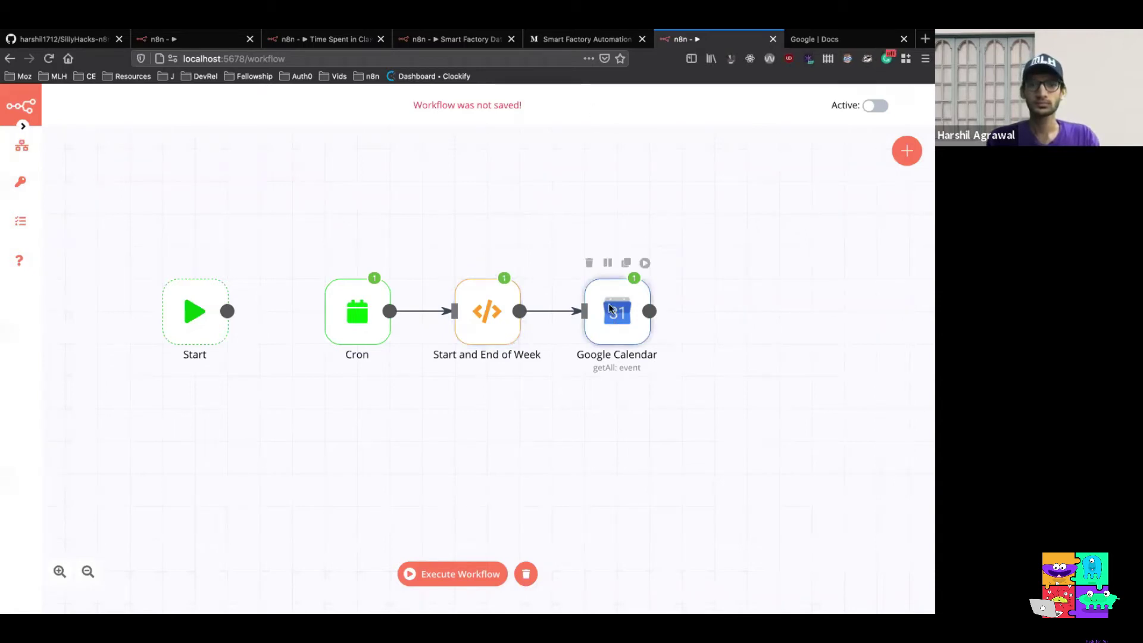
pyautogui.doubleClick(611, 308)
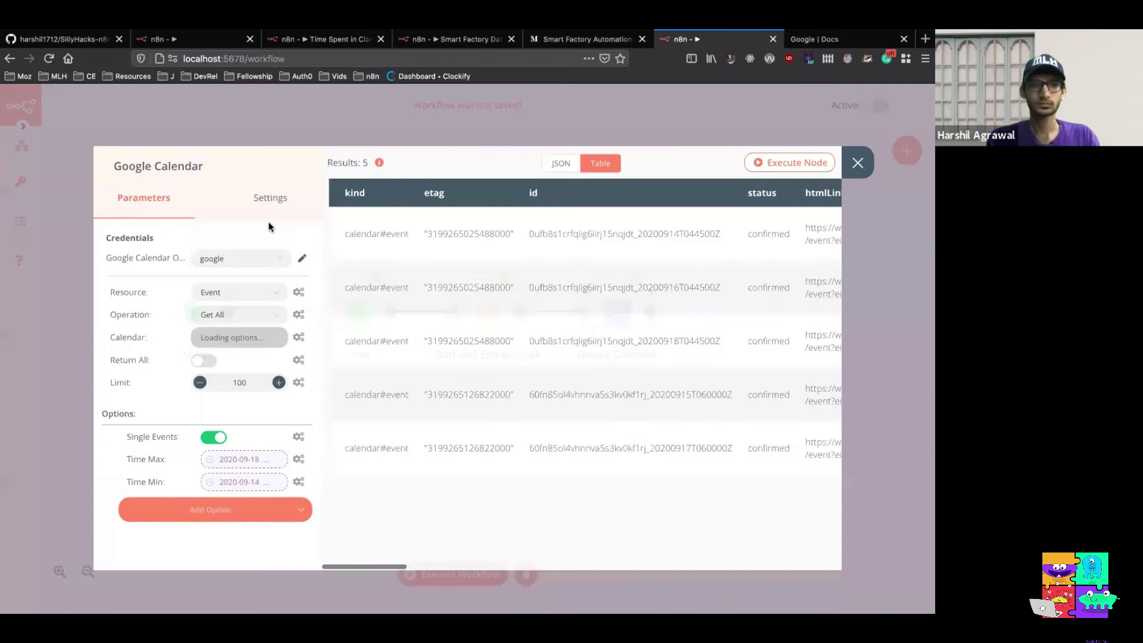
pyautogui.doubleClick(179, 162)
pyautogui.hotkey('ctrl', 'a')
pyautogui.write('Classes this Week')
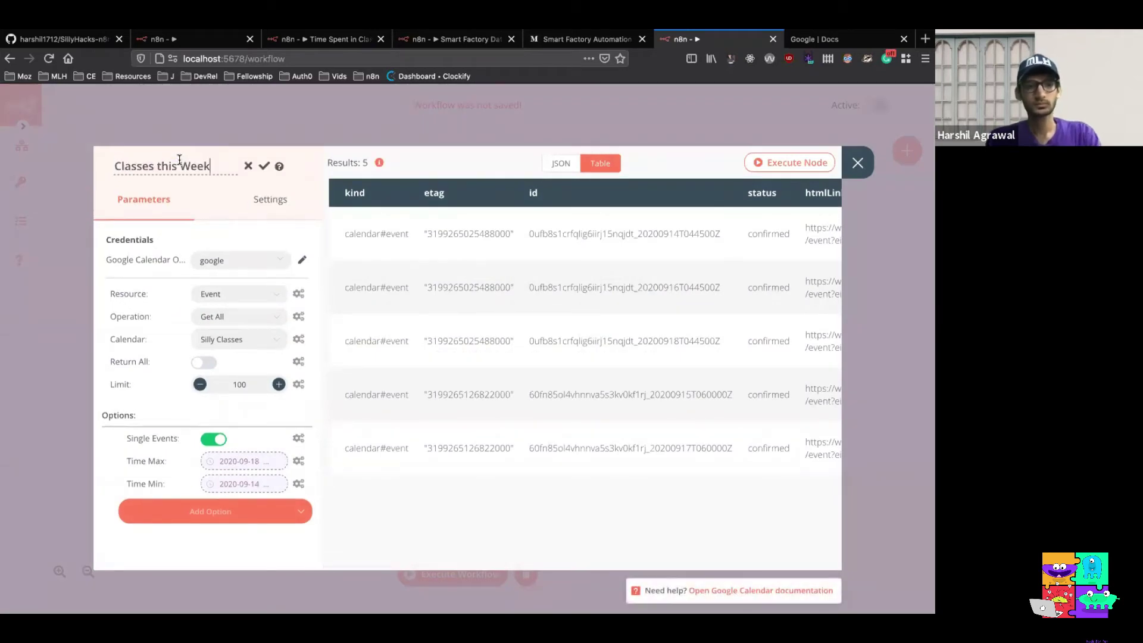
pyautogui.click(267, 167)
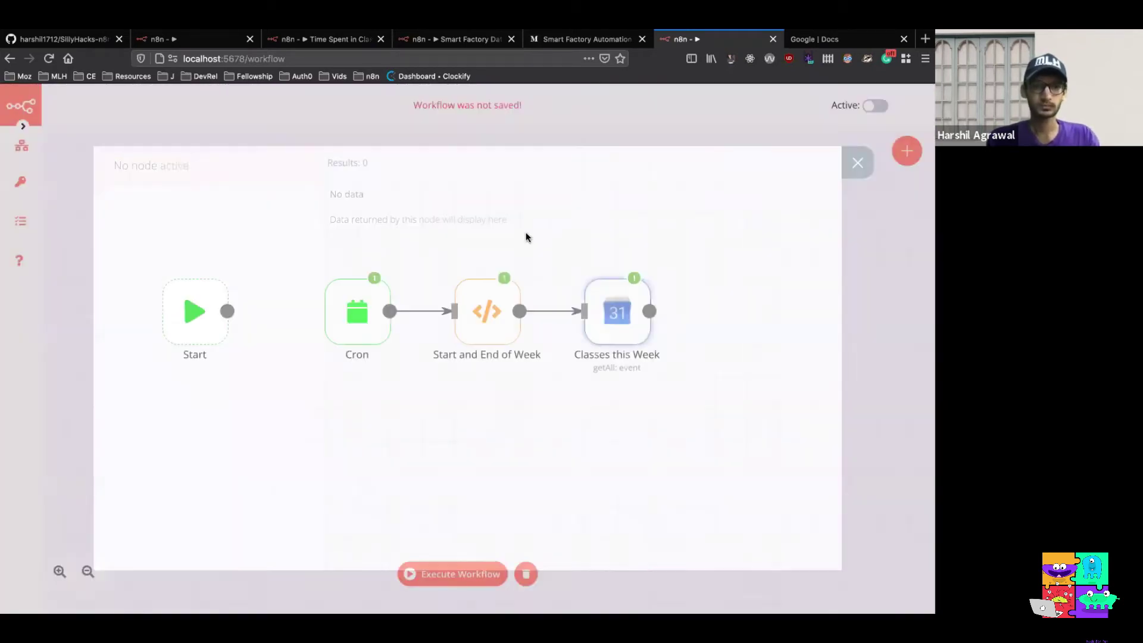
pyautogui.hscroll(3, 665, 416)
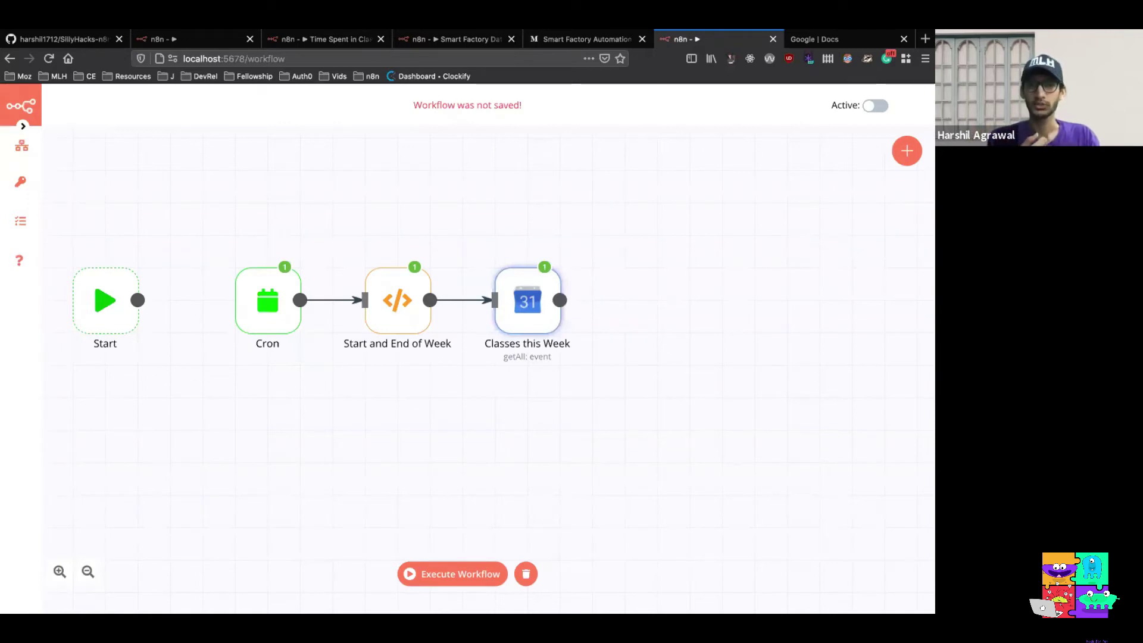
# Add a new Function node via the 'func' search and open its code in the full editor
pyautogui.click(903, 154)
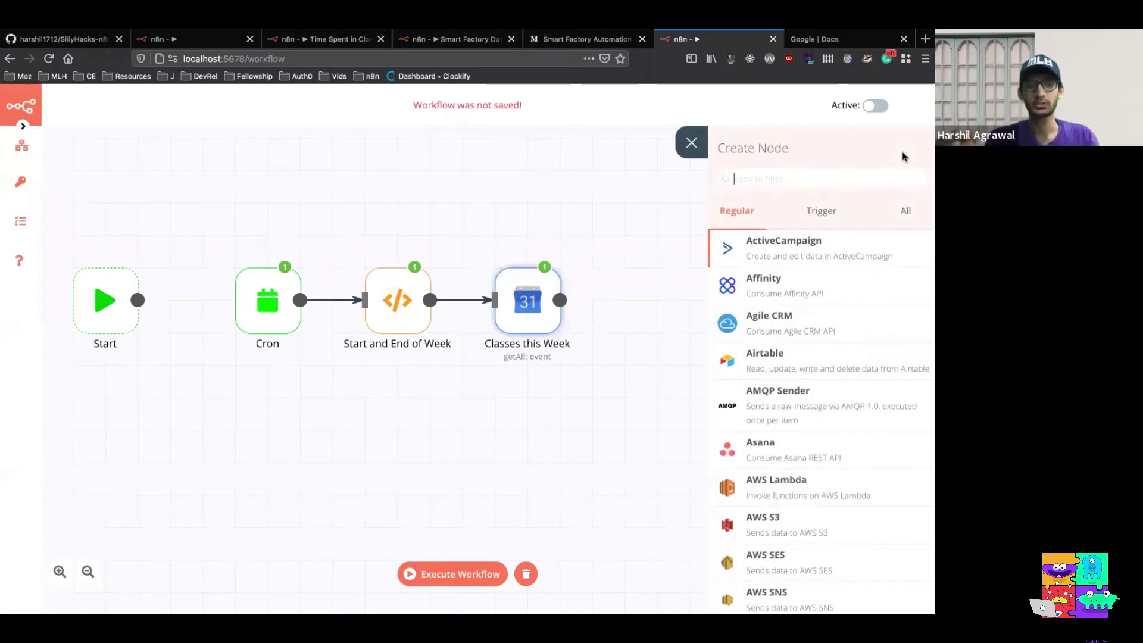
pyautogui.write('func')
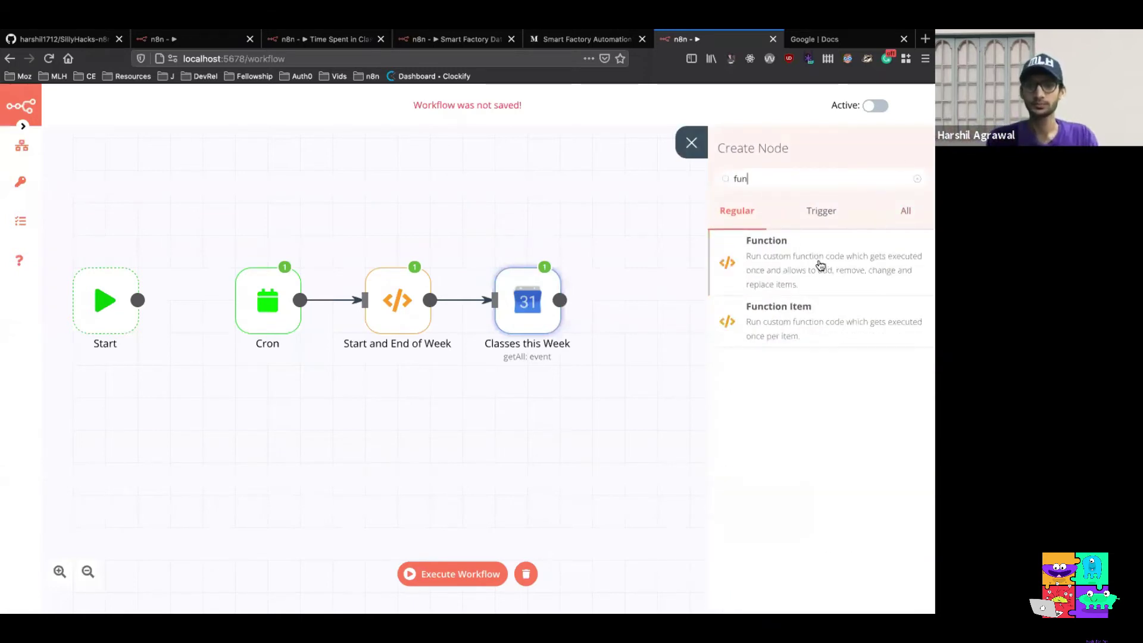
pyautogui.click(818, 263)
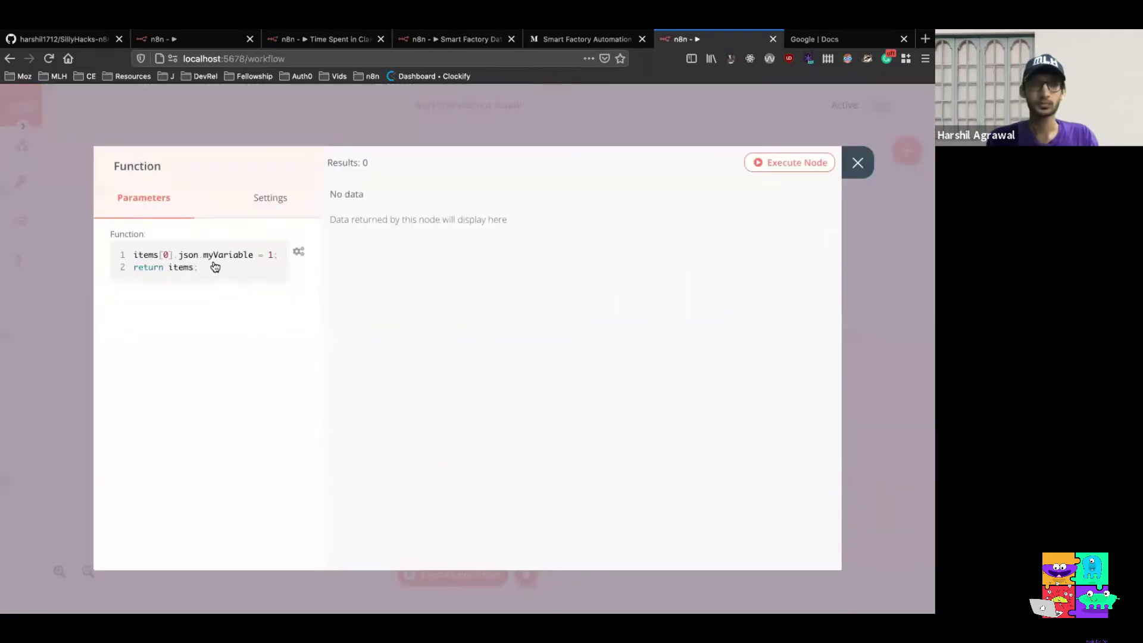
pyautogui.click(212, 266)
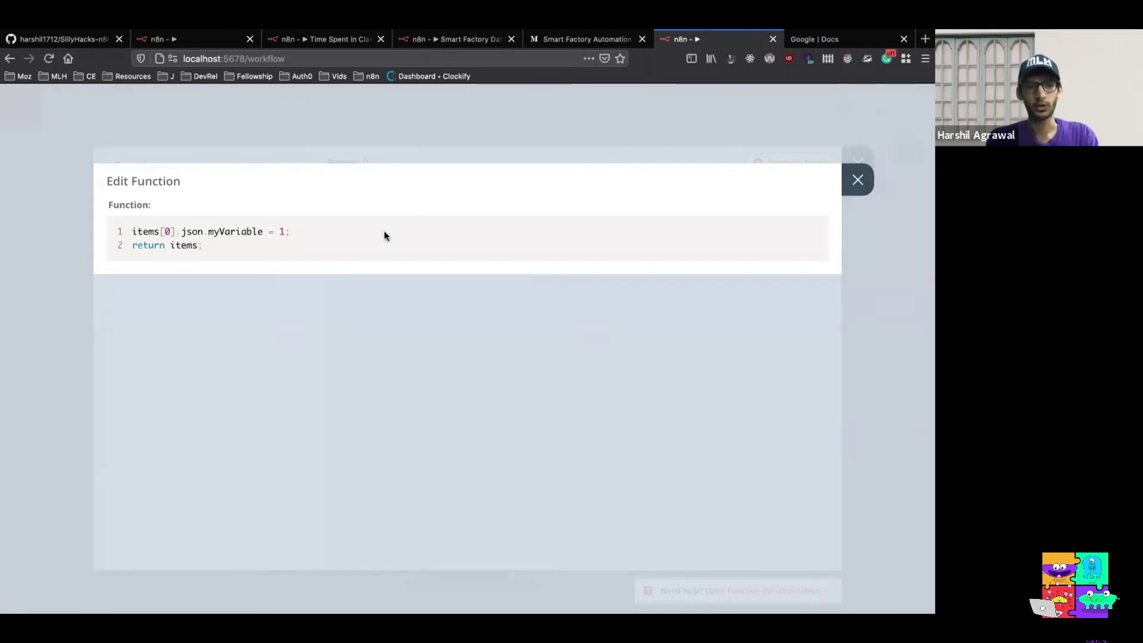
# Replace the default code with the duration-summing script and run it, getting total_classes_time 5.0
pyautogui.tripleClick(222, 245)
pyautogui.hotkey('ctrl', 'a')
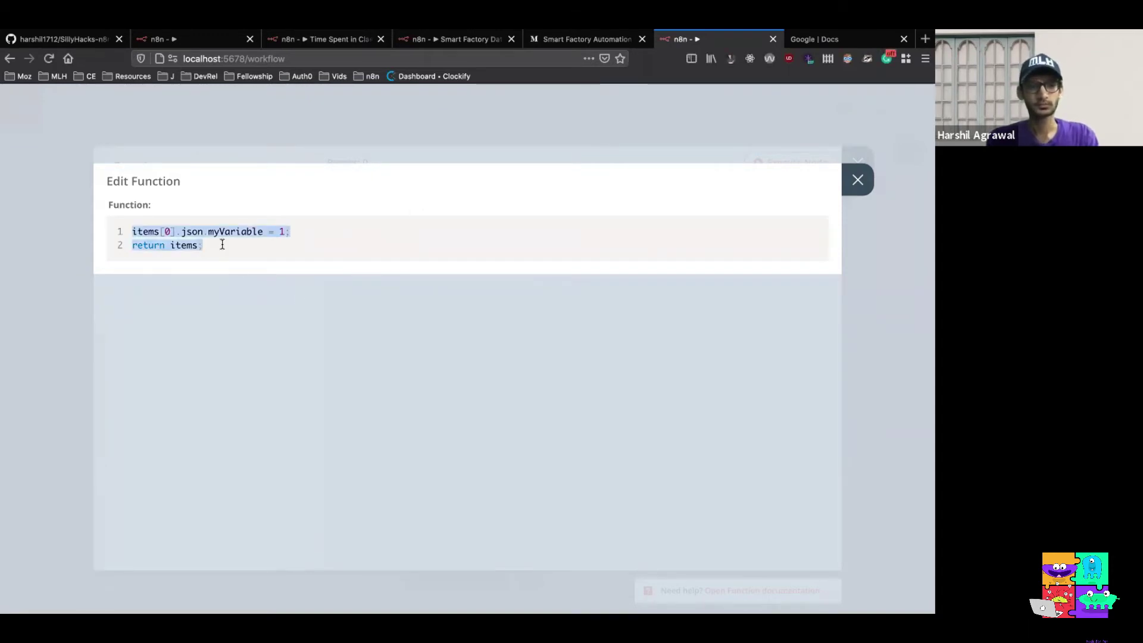
pyautogui.write('var new_items = []; var total_classes_time = 0;  for (var i=0 ; i<items.length ; i++) {   var duration = 0;   duration = new Date(items[i].json.end.dateTime).getTime() - new Date(items[i].json.start.dateTime).getTime();   total_classes_time = total_classes_time + duration; }  new_items.push({json: {total_classes_time: (total_classes_time/(1000*60*60)).toFixed(1)}});  return new_items;')
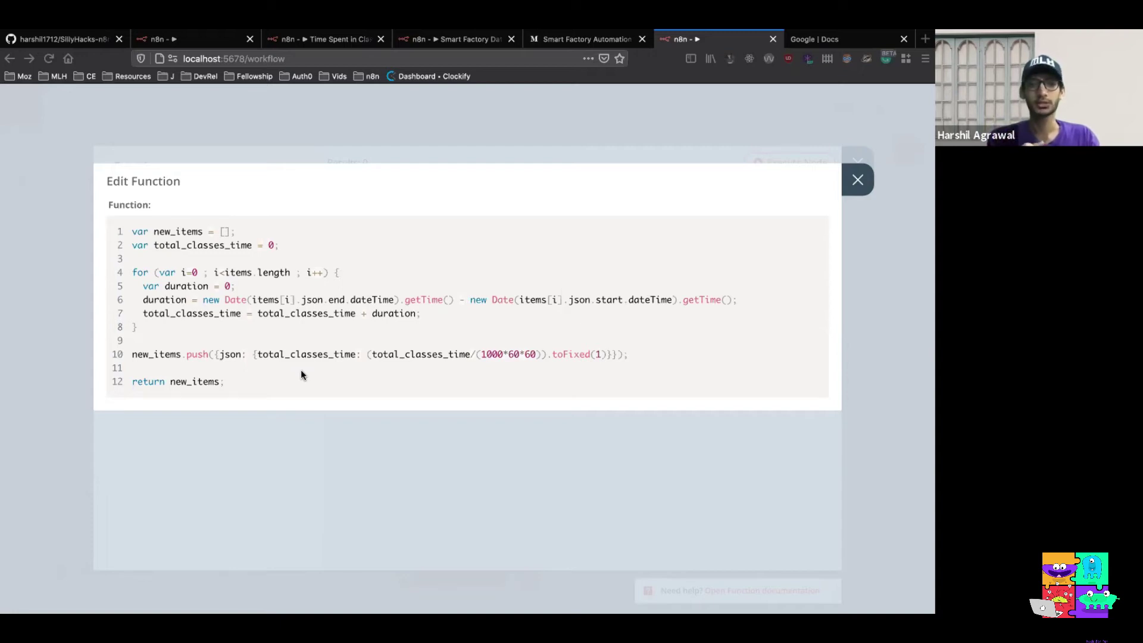
pyautogui.click(858, 180)
pyautogui.click(797, 163)
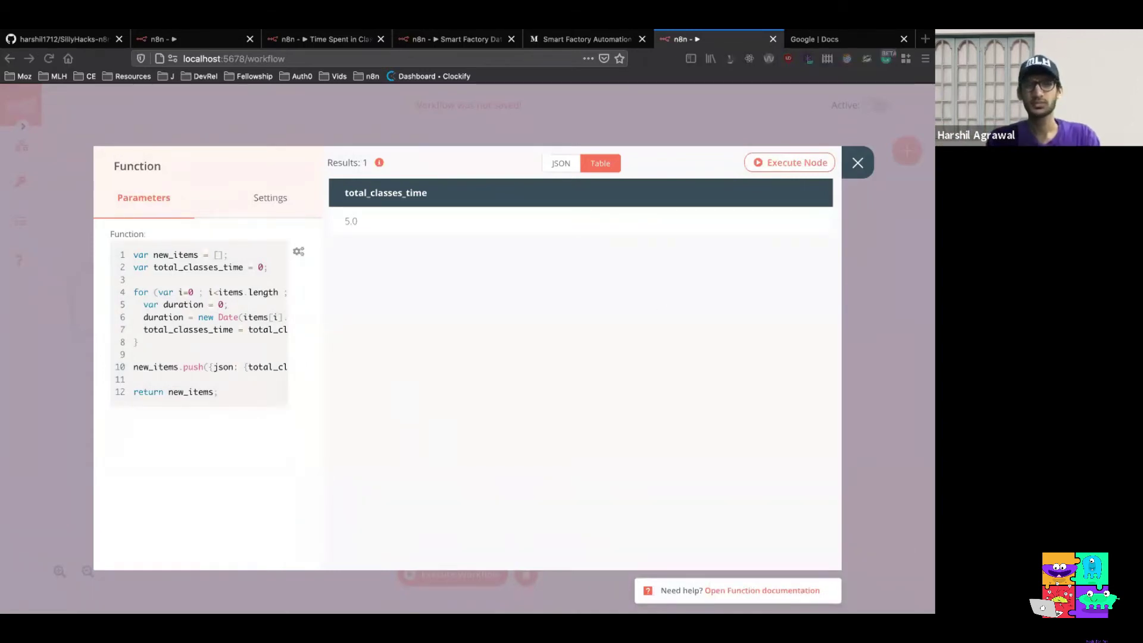
# Rename the duration-summing Function node to 'Total Class Duration' and return to the canvas
pyautogui.click(159, 162)
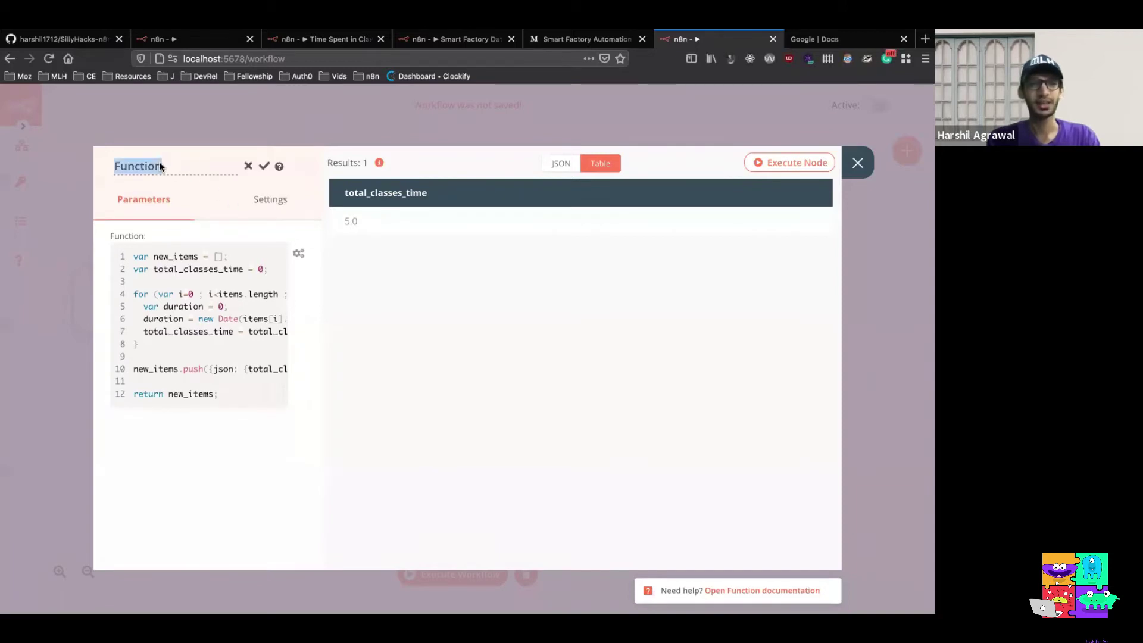
pyautogui.write('Total Class Duration')
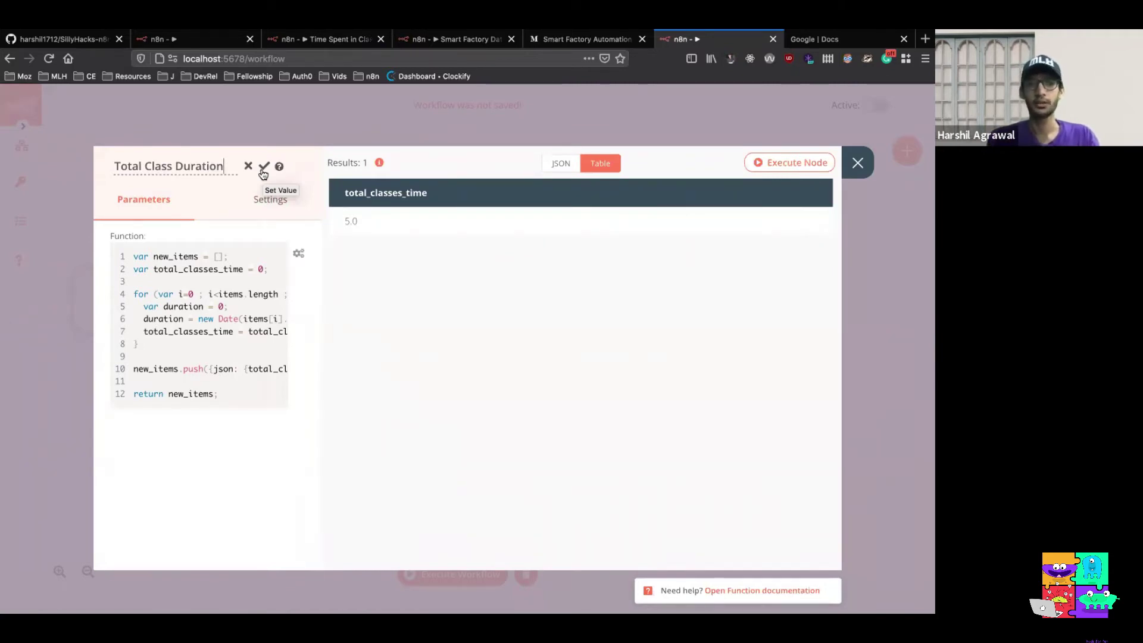
pyautogui.click(264, 171)
pyautogui.press('Escape')
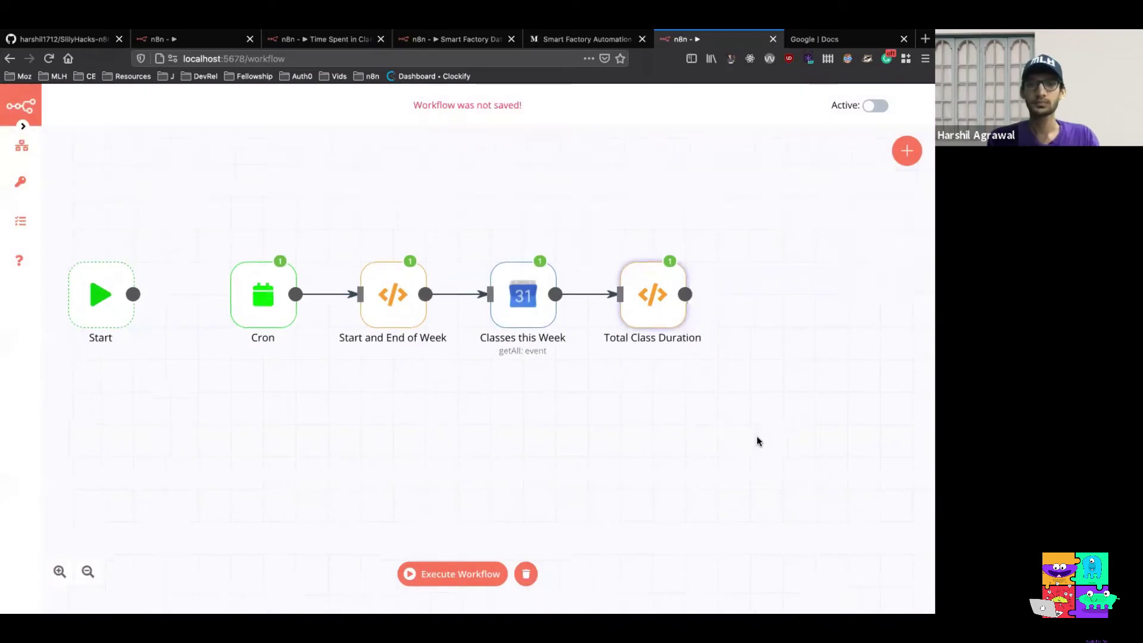
pyautogui.hscroll(3, 757, 440)
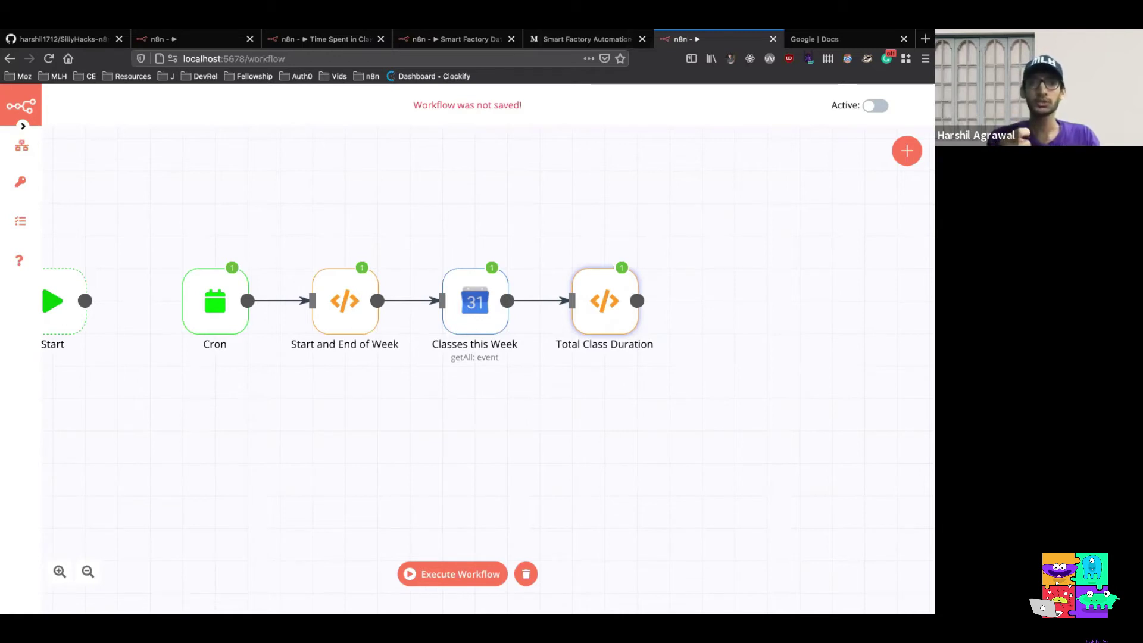
# Add a Twilio node to the workflow by searching 'twi'
pyautogui.moveTo(602, 297)
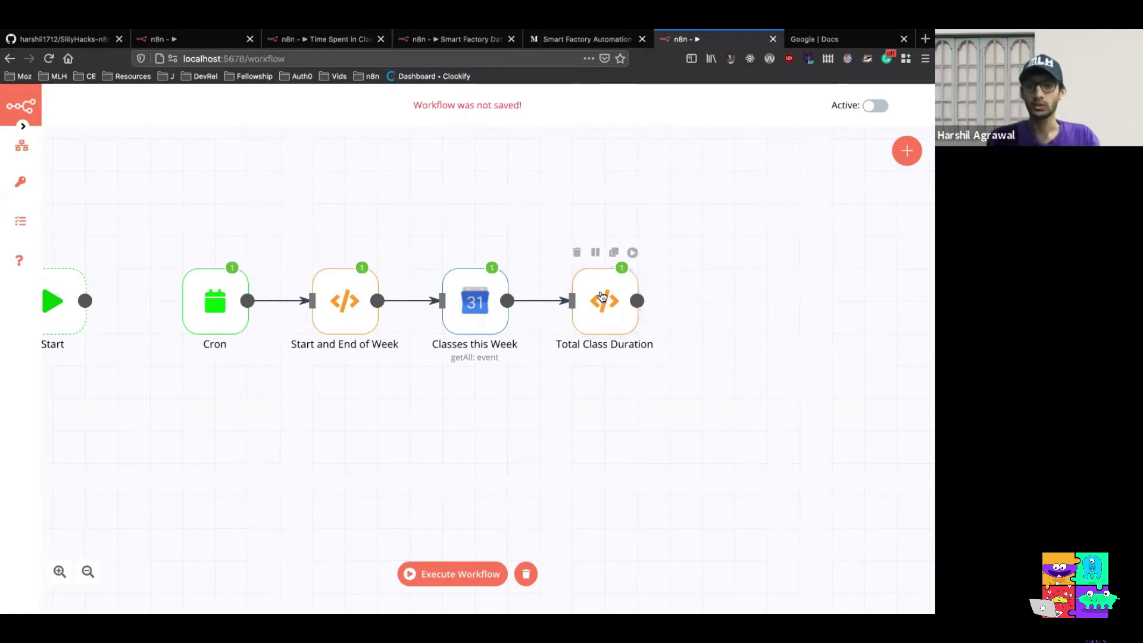
pyautogui.click(907, 150)
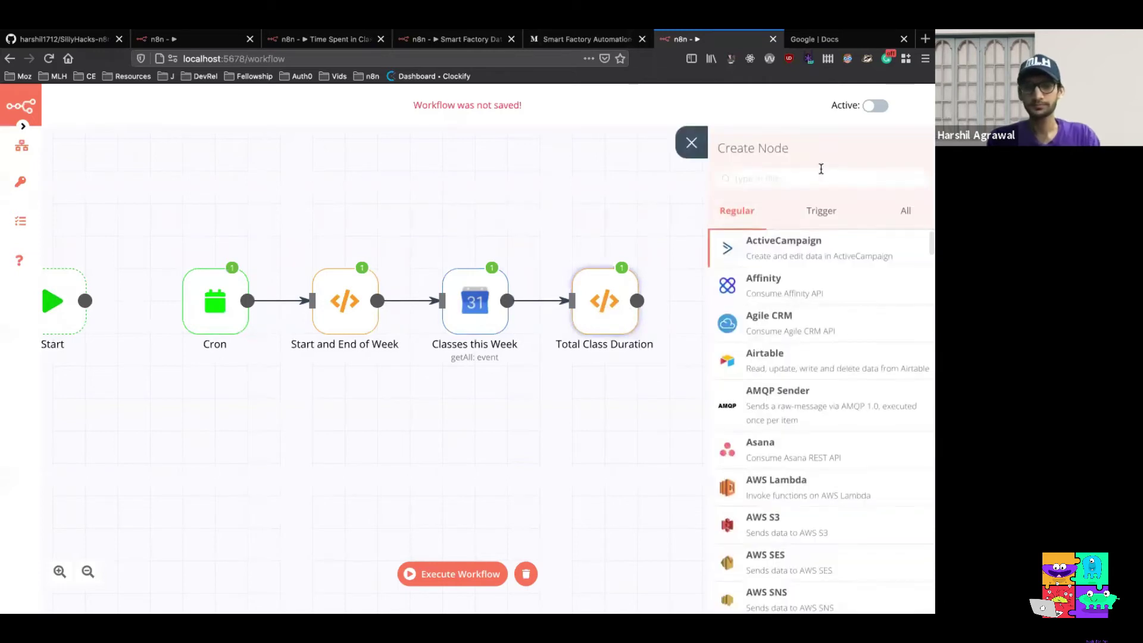
pyautogui.write('twi')
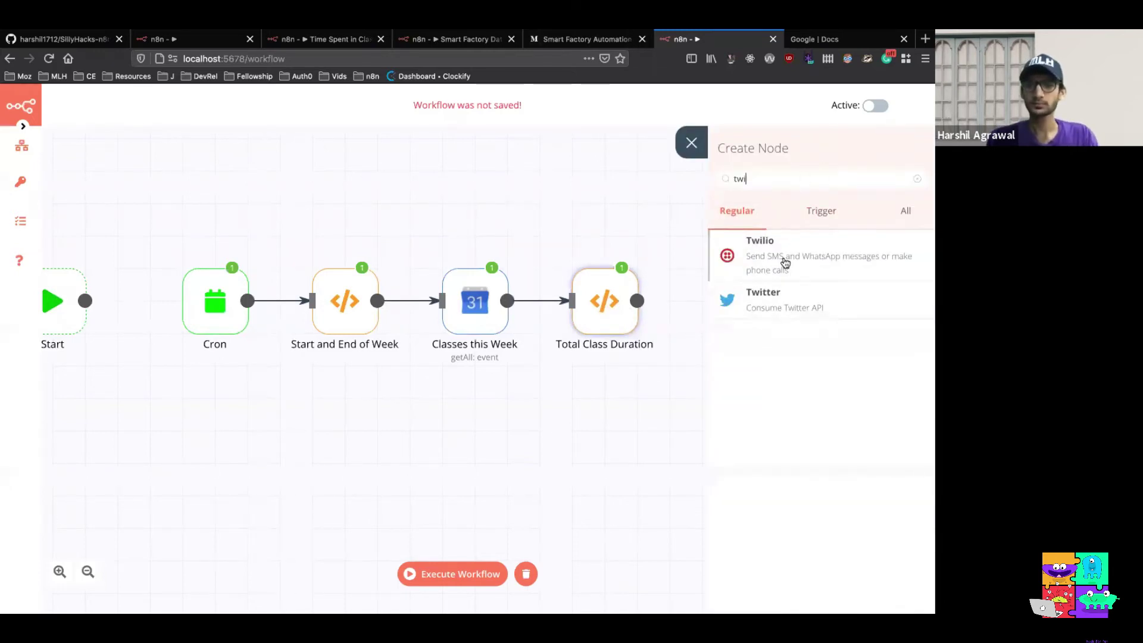
pyautogui.click(785, 262)
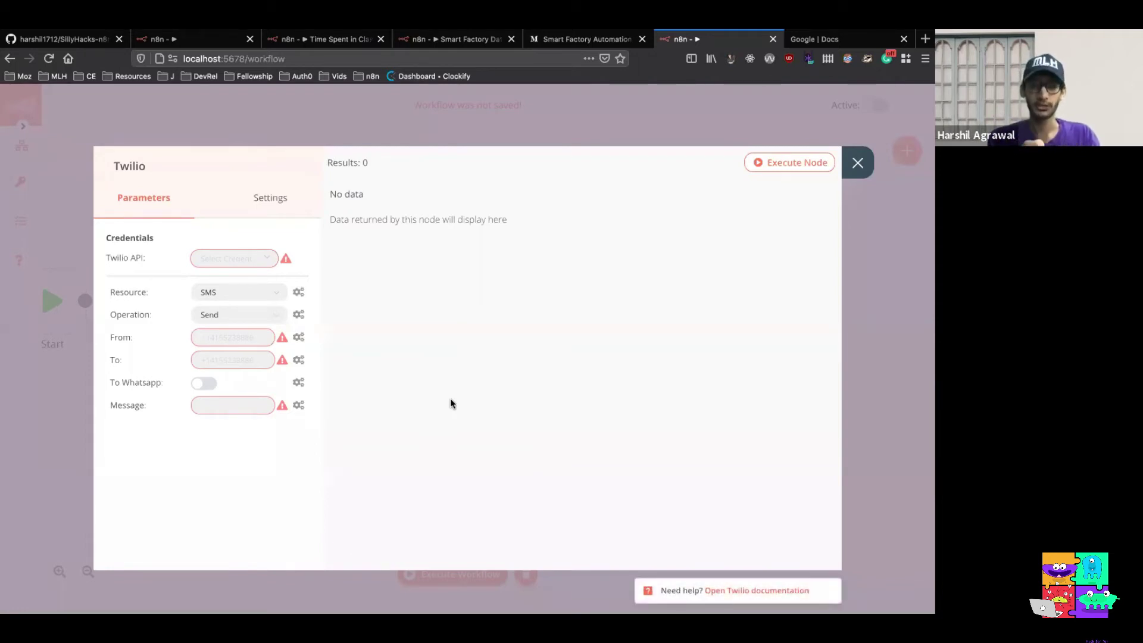
# Select the saved twilio-credentials credential for the Twilio node's SMS Send operation
pyautogui.click(264, 263)
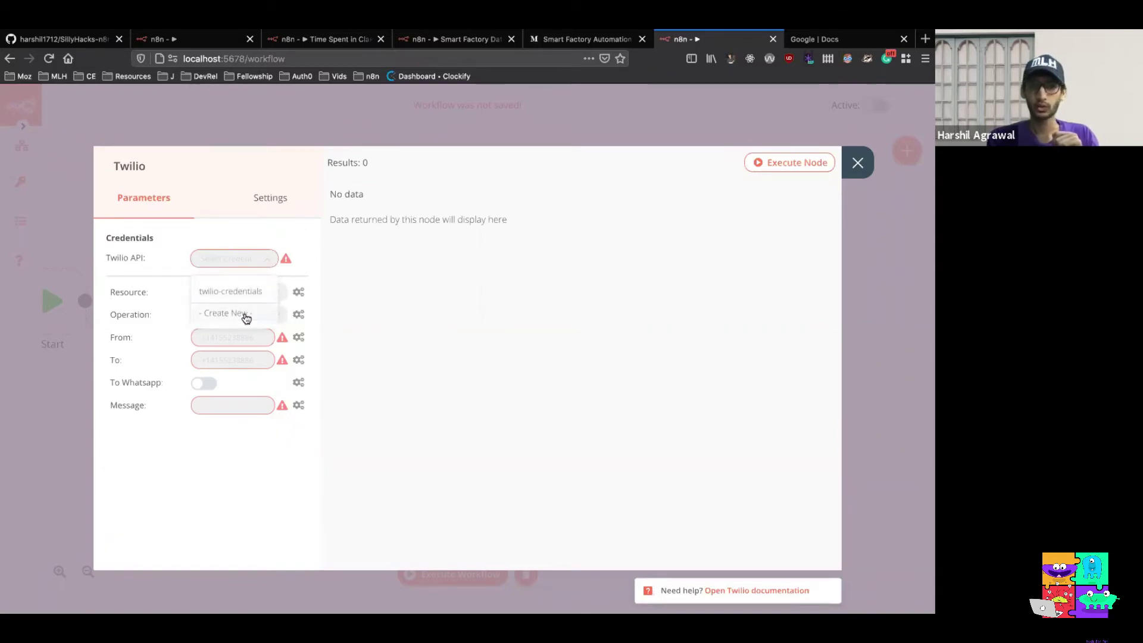
pyautogui.click(263, 234)
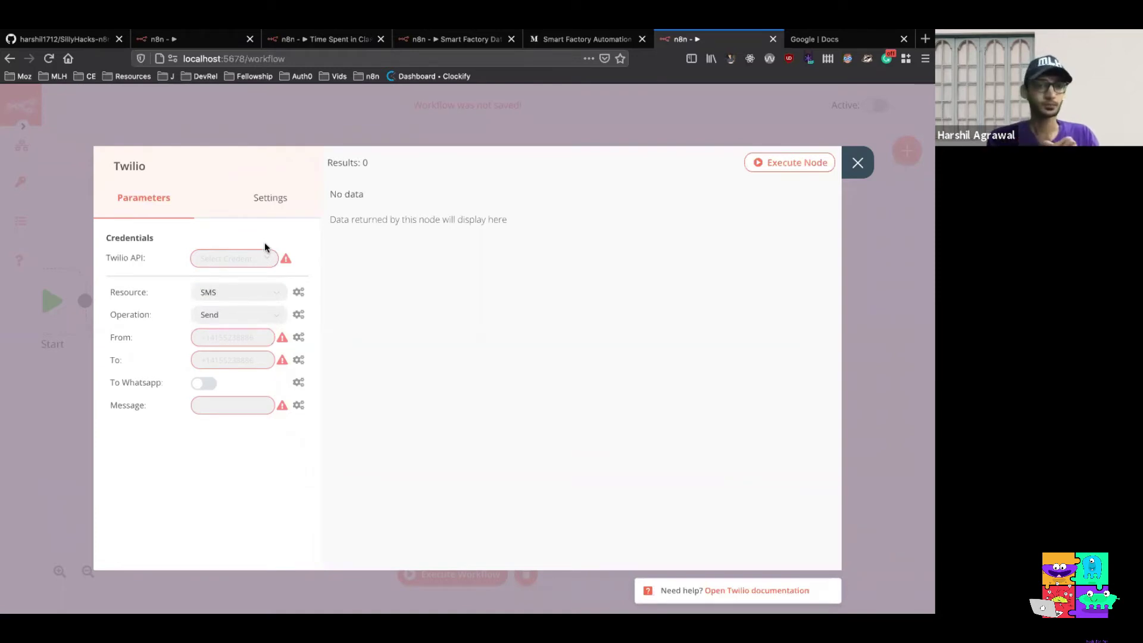
pyautogui.click(266, 258)
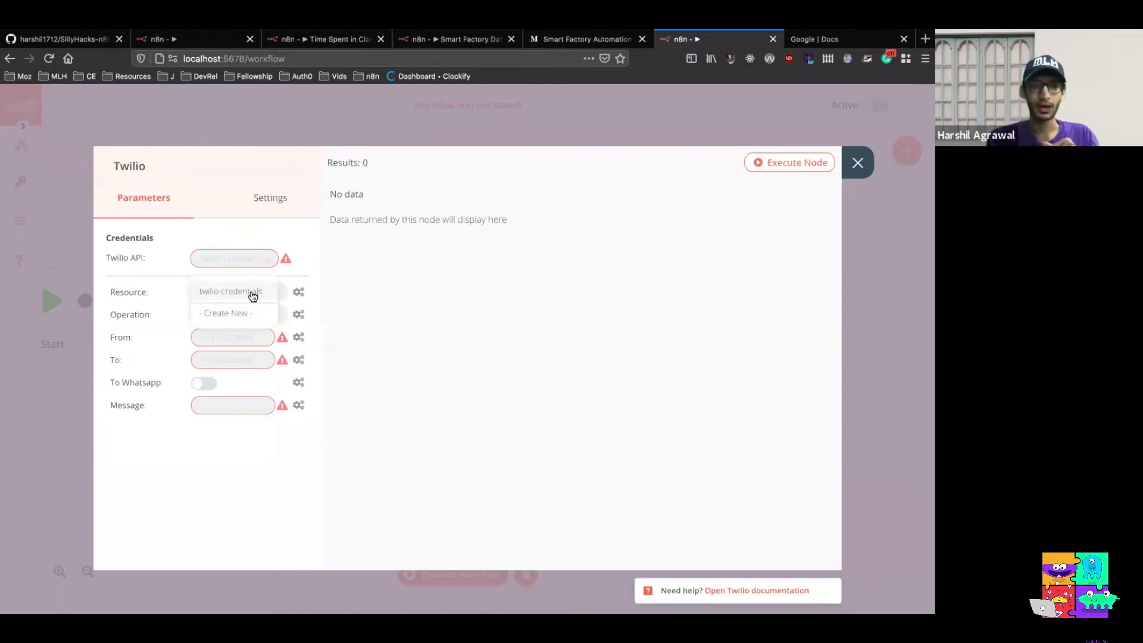
pyautogui.click(253, 293)
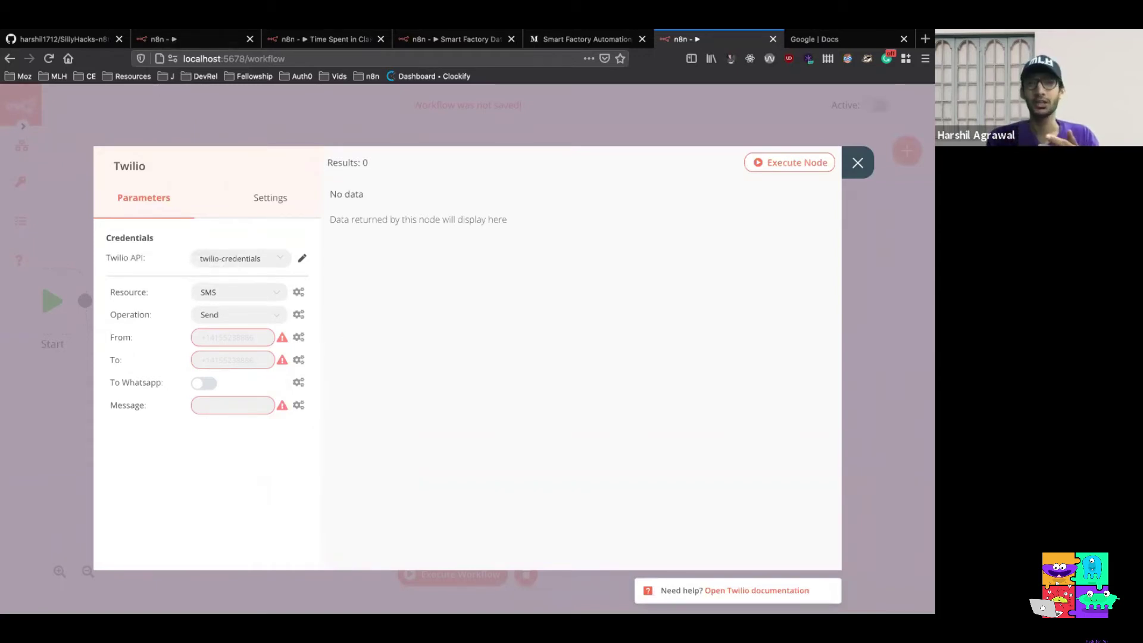
pyautogui.click(225, 333)
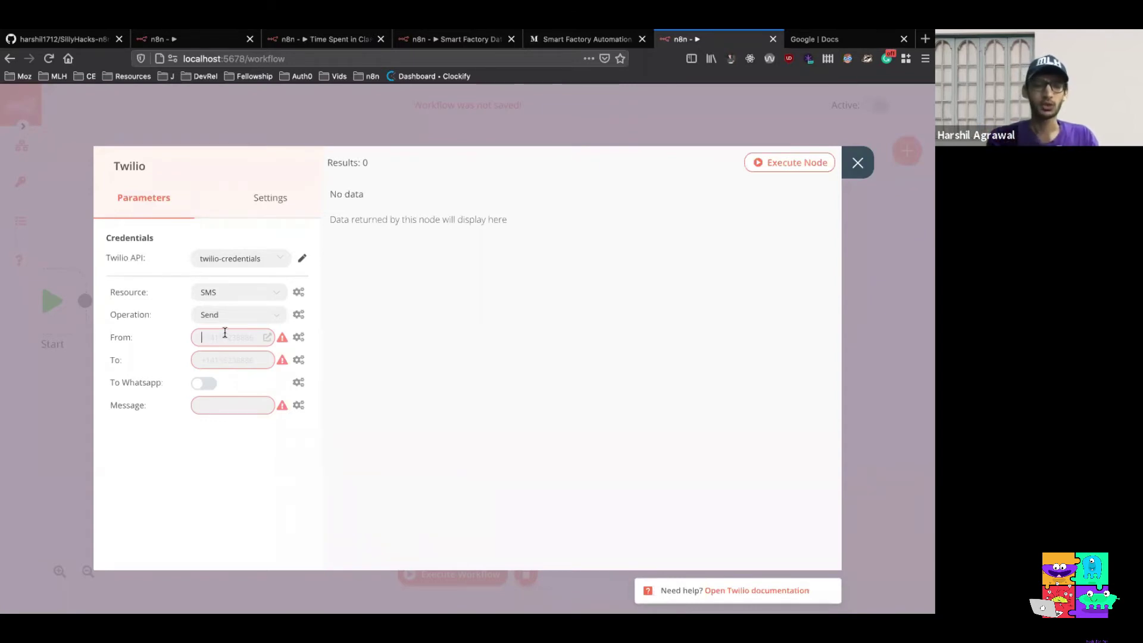
# Paste the sender phone number into the Twilio node's From field
pyautogui.hotkey('ctrl', 'v')
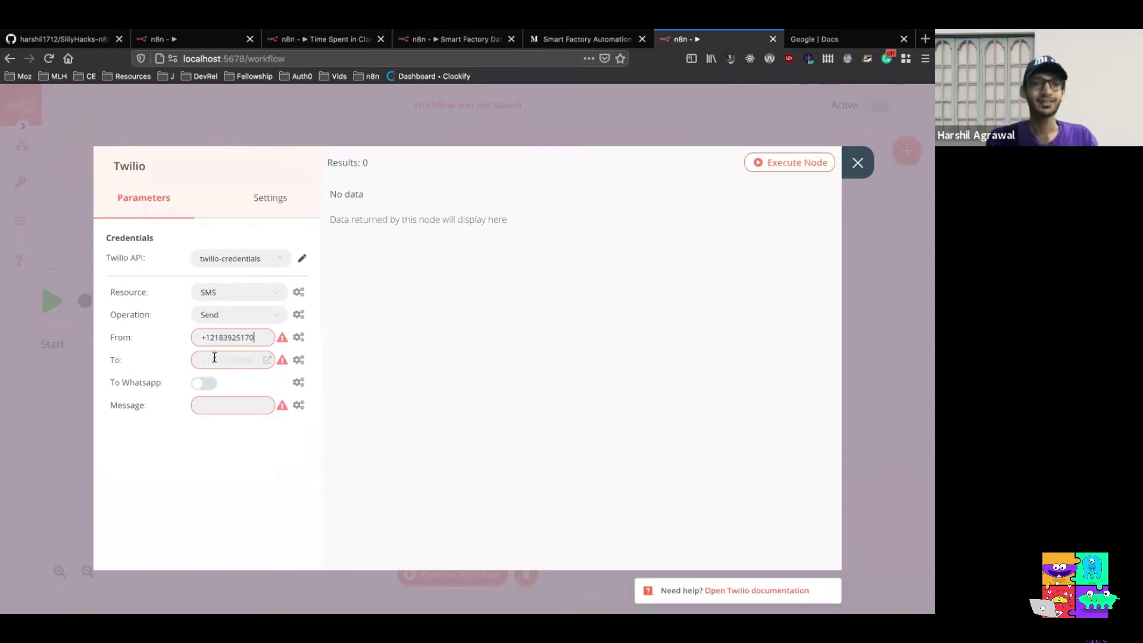
pyautogui.click(214, 357)
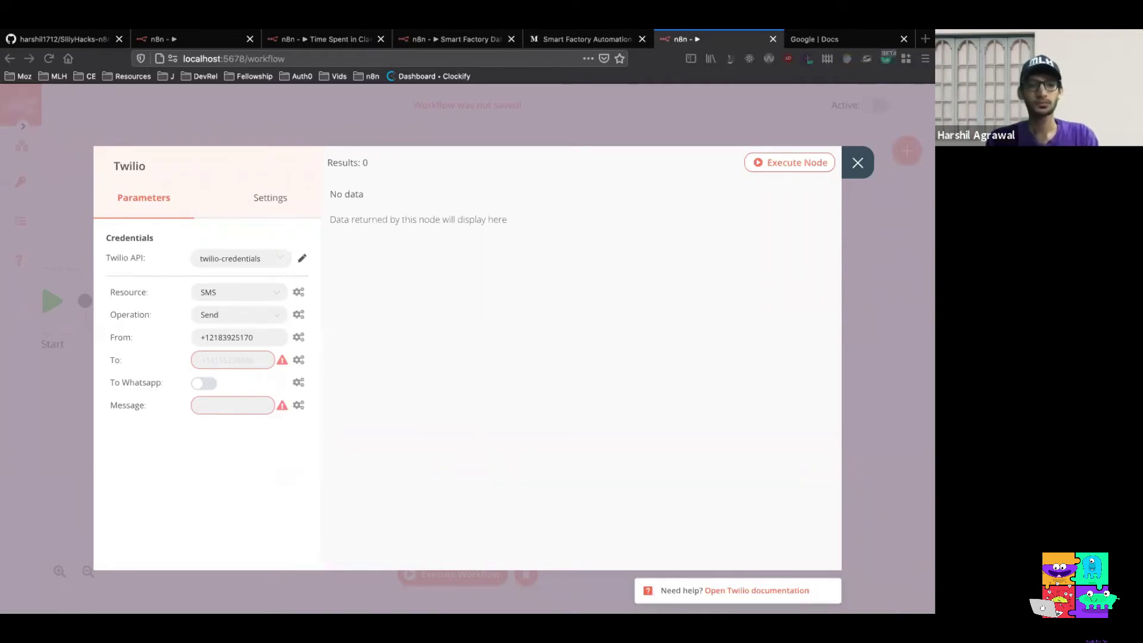
# Make the Twilio Message an expression that inserts Total Class Duration's total_classes_time value
pyautogui.click(298, 404)
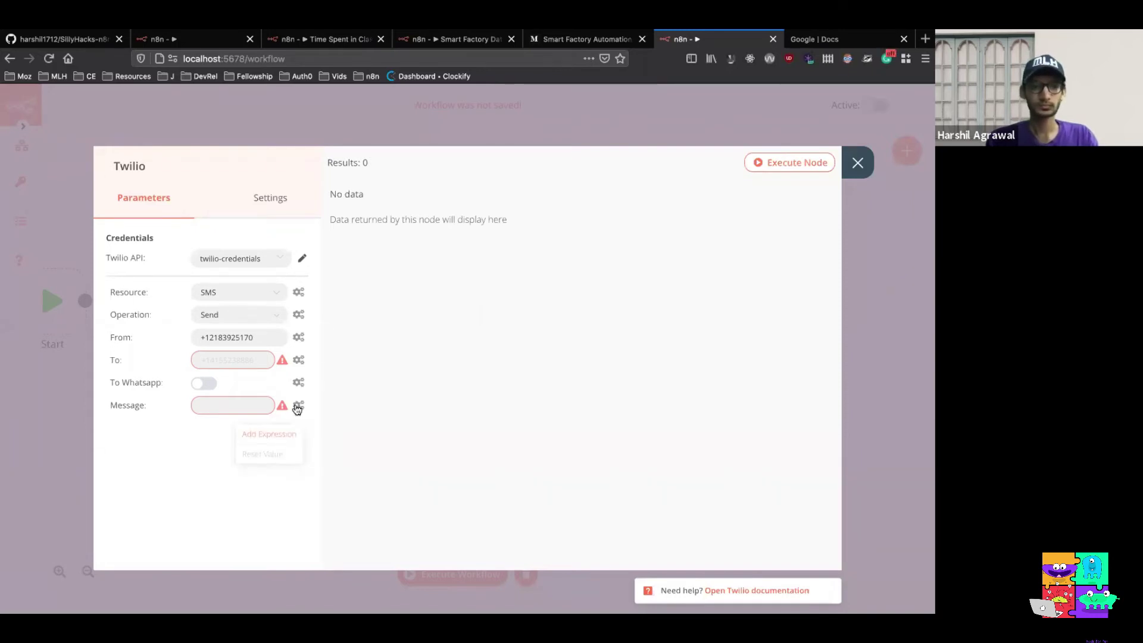
pyautogui.click(287, 435)
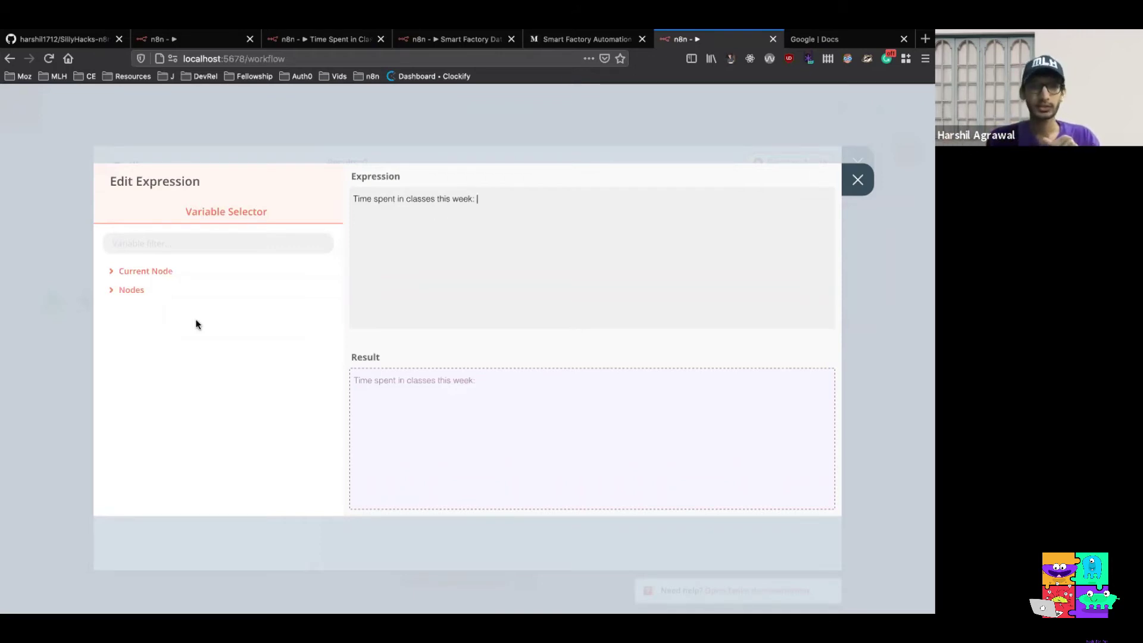
pyautogui.click(128, 291)
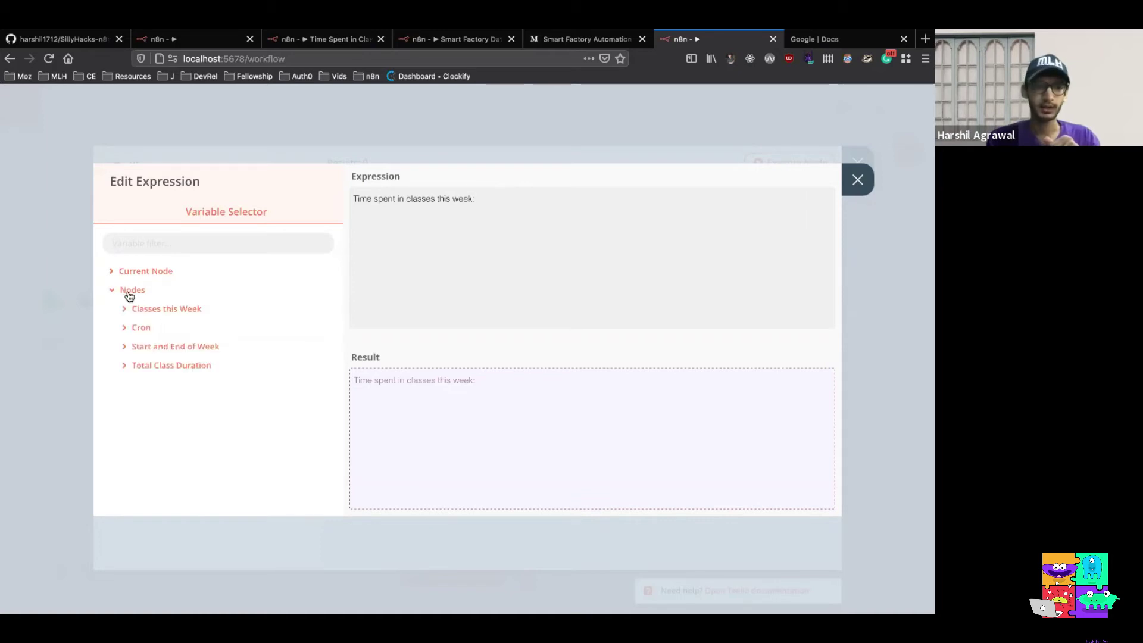
pyautogui.click(167, 365)
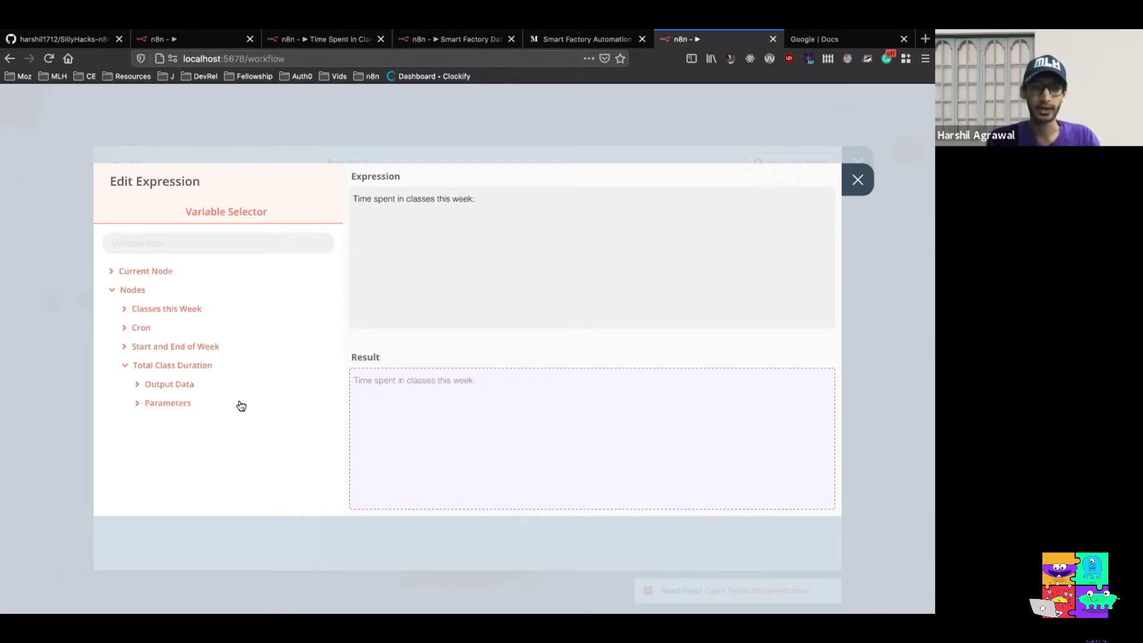
pyautogui.click(175, 384)
pyautogui.click(168, 402)
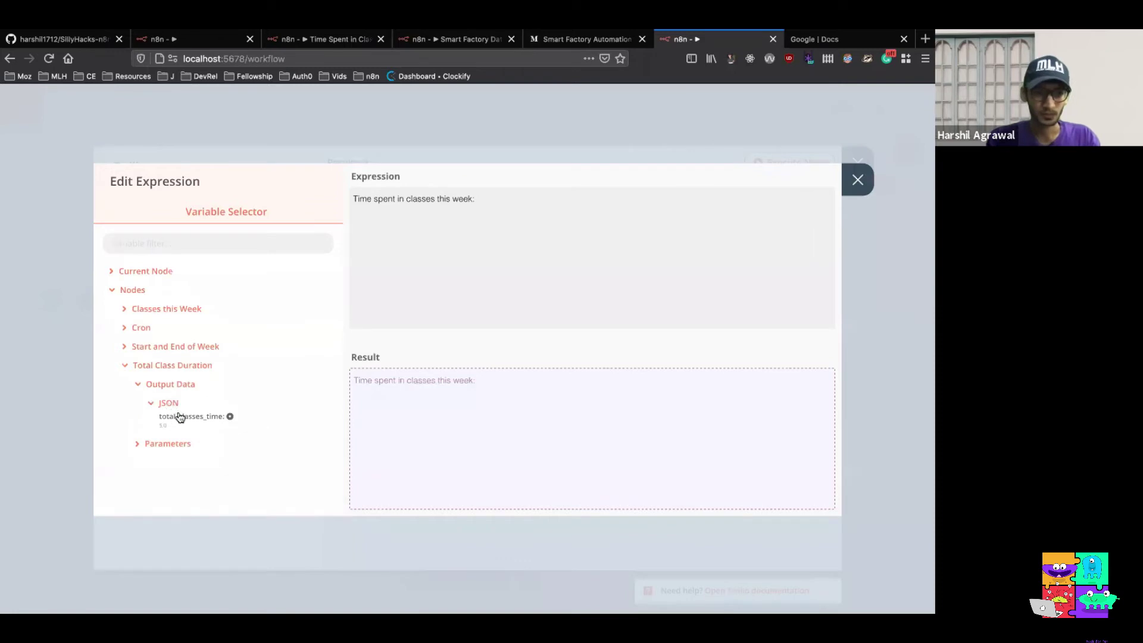
pyautogui.click(230, 418)
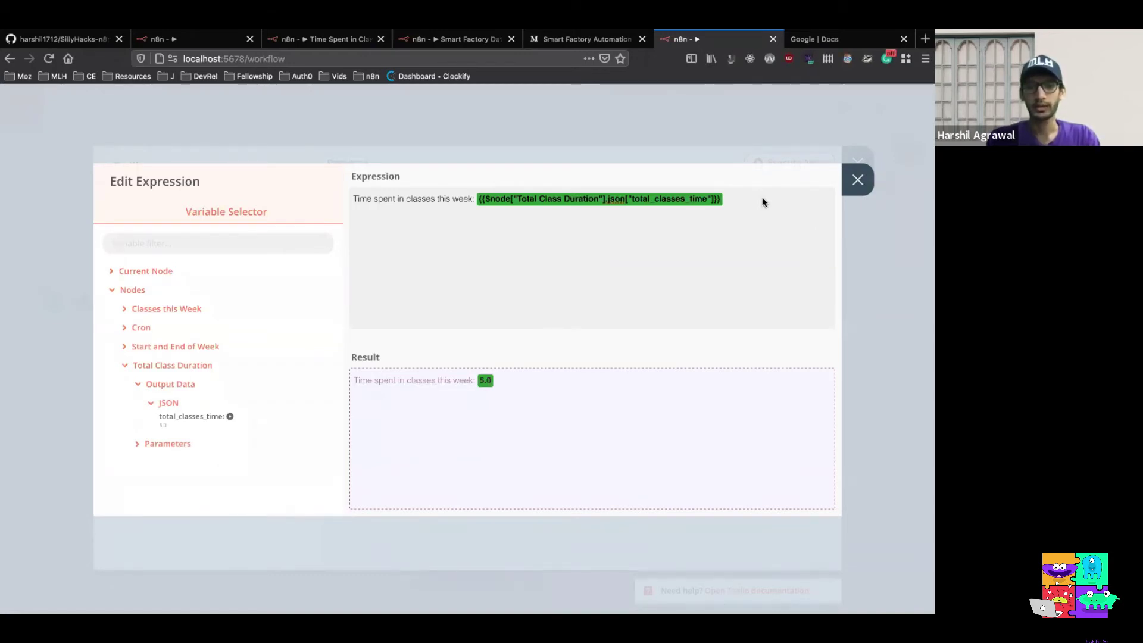
# Add 'hours' after the total in the message, then close the editor and Twilio settings
pyautogui.write('hours 😊')
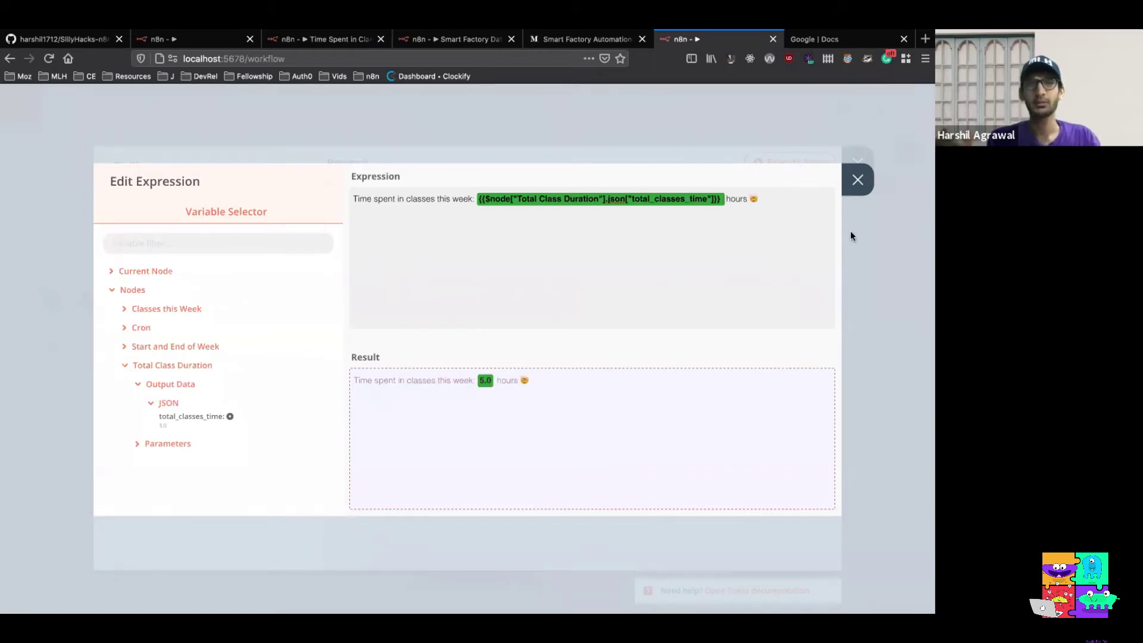
pyautogui.click(857, 180)
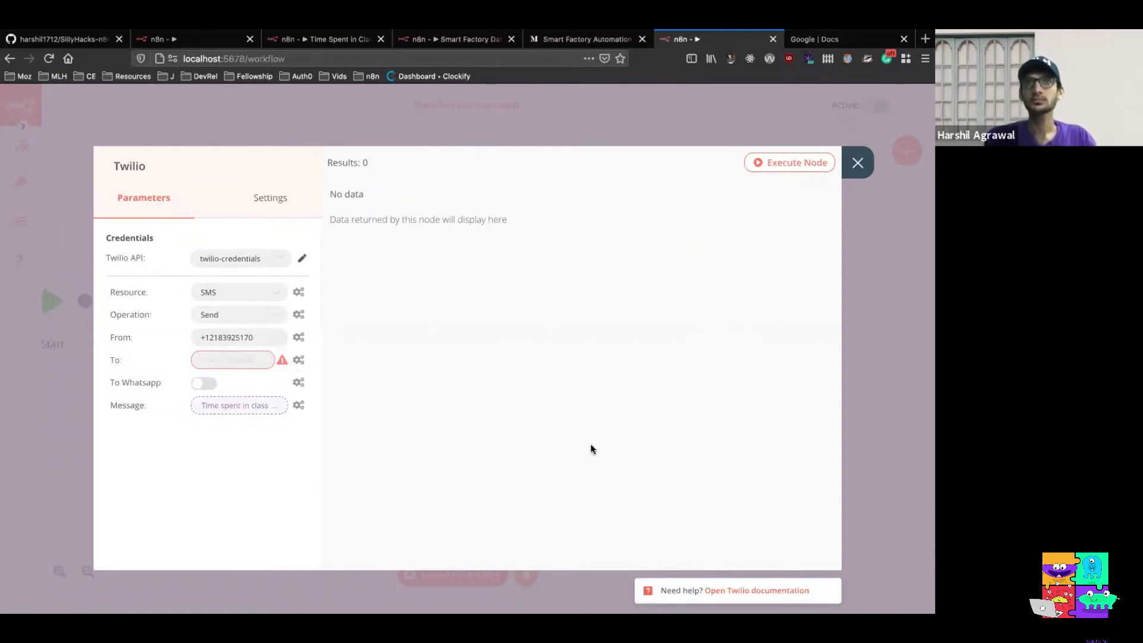
pyautogui.click(852, 156)
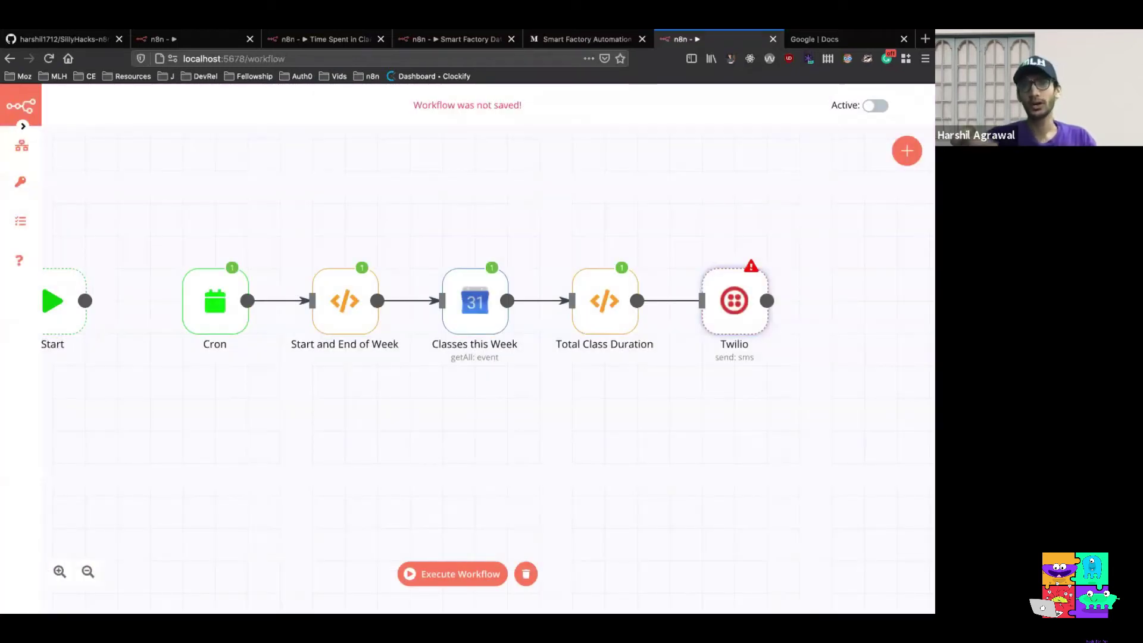
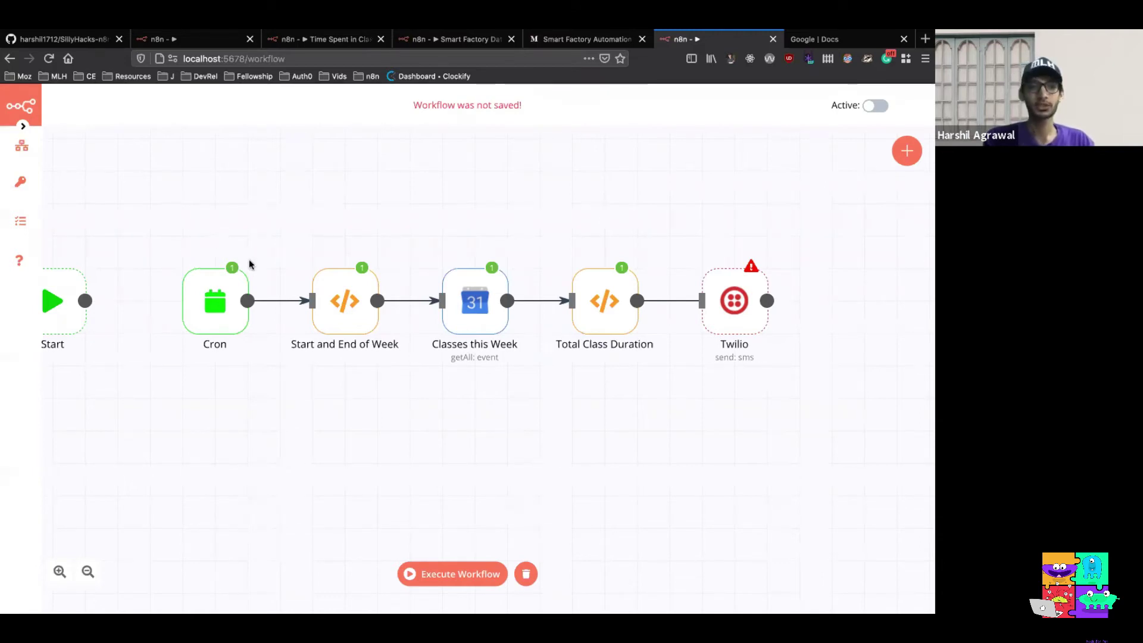
# Enter 123 as the Twilio node's To number and close its settings
pyautogui.moveTo(238, 283)
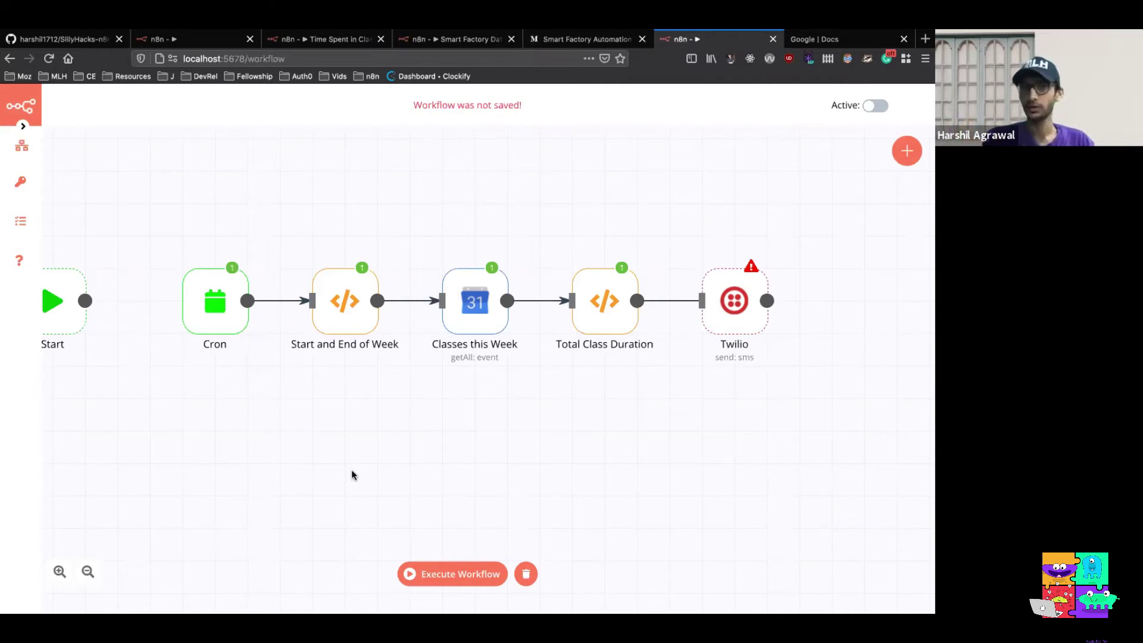
pyautogui.moveTo(747, 285)
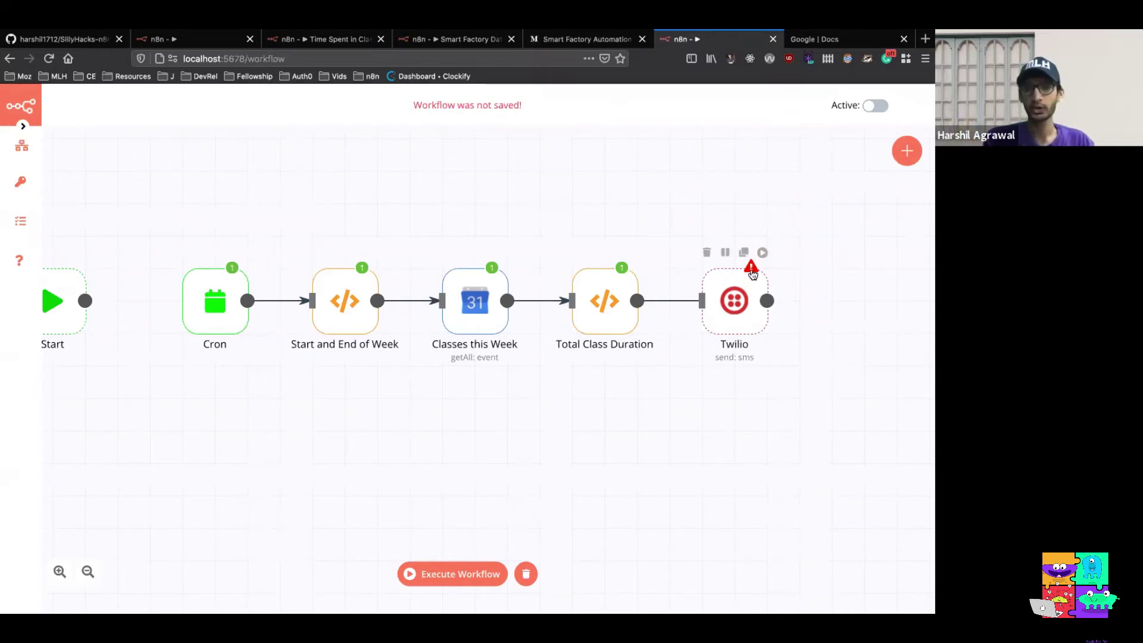
pyautogui.doubleClick(748, 320)
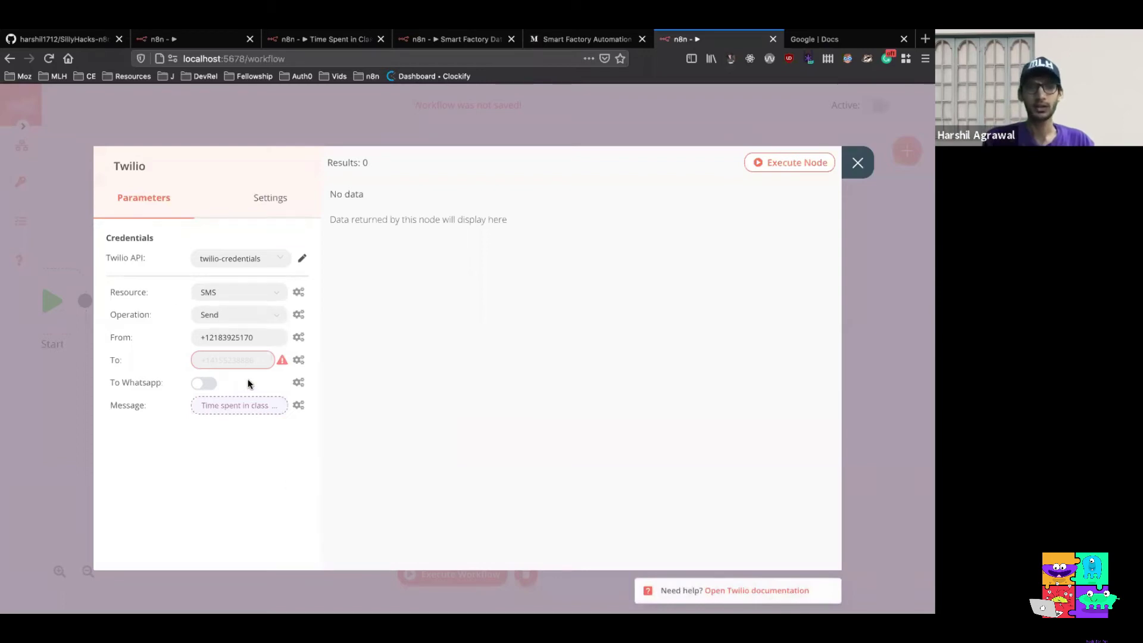
pyautogui.click(240, 362)
pyautogui.write('123')
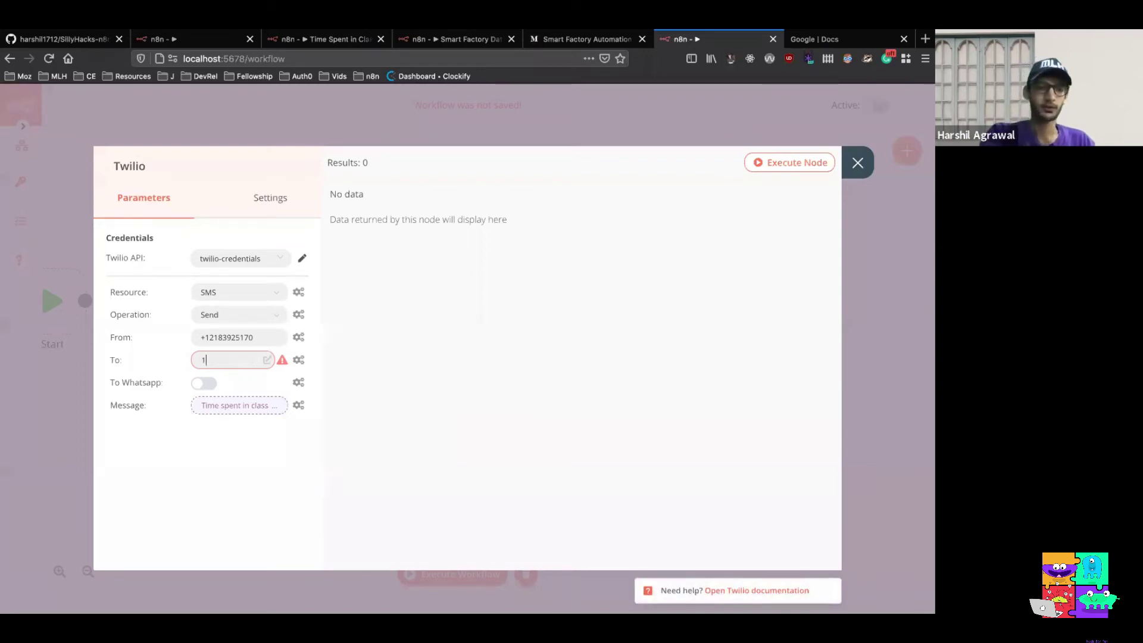
pyautogui.click(857, 163)
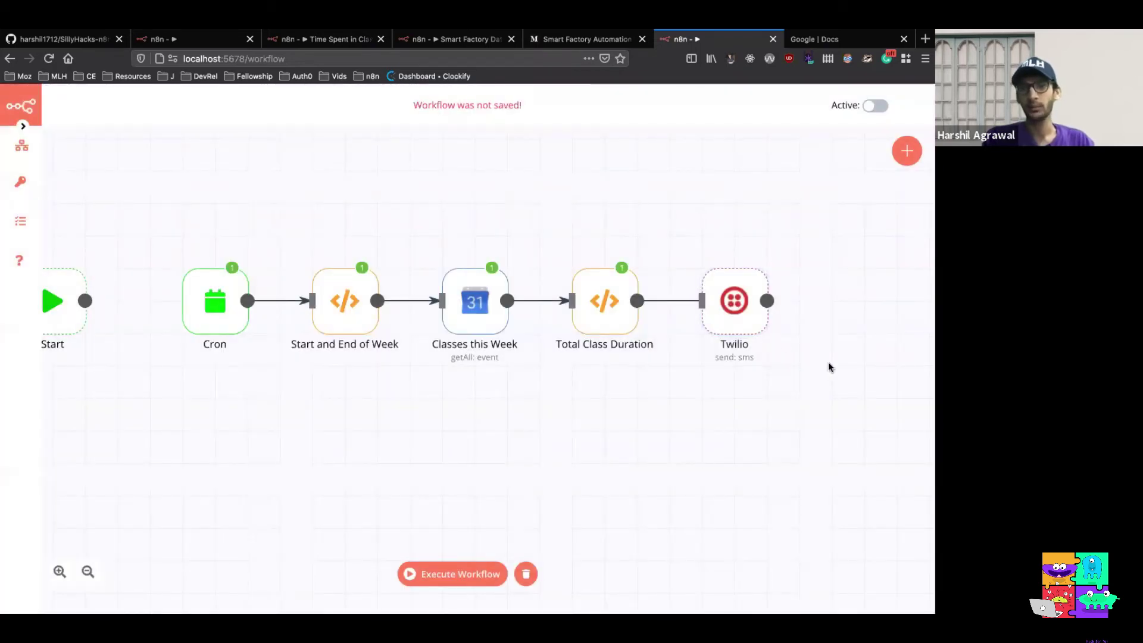
# Test-run the Twilio node alone, which fails with a Twilio error, then close it
pyautogui.doubleClick(733, 294)
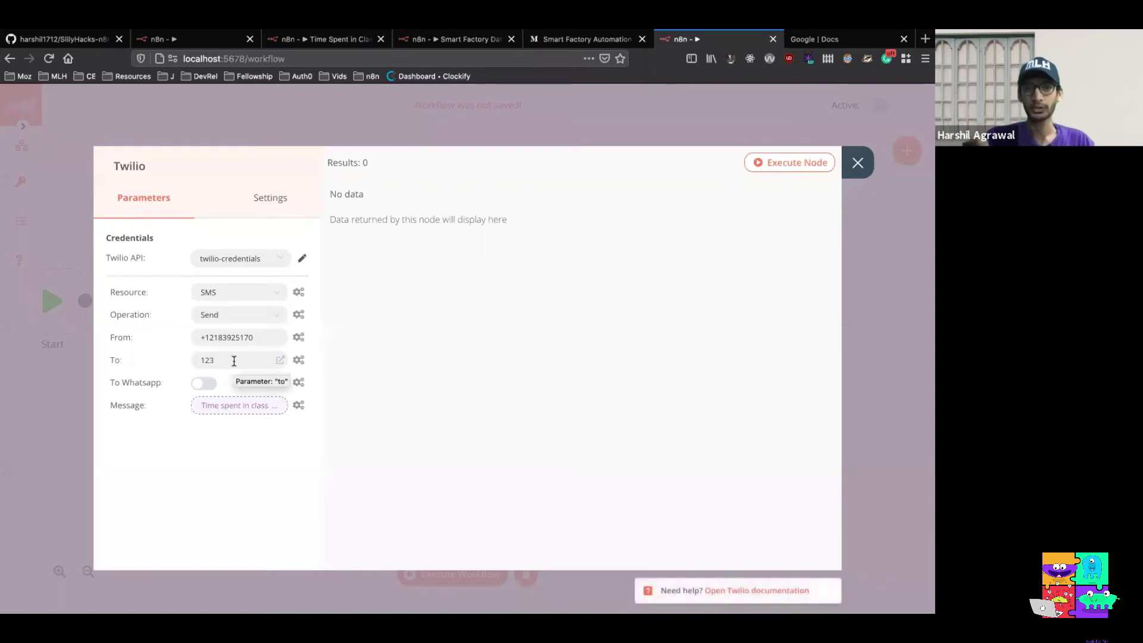
pyautogui.click(760, 170)
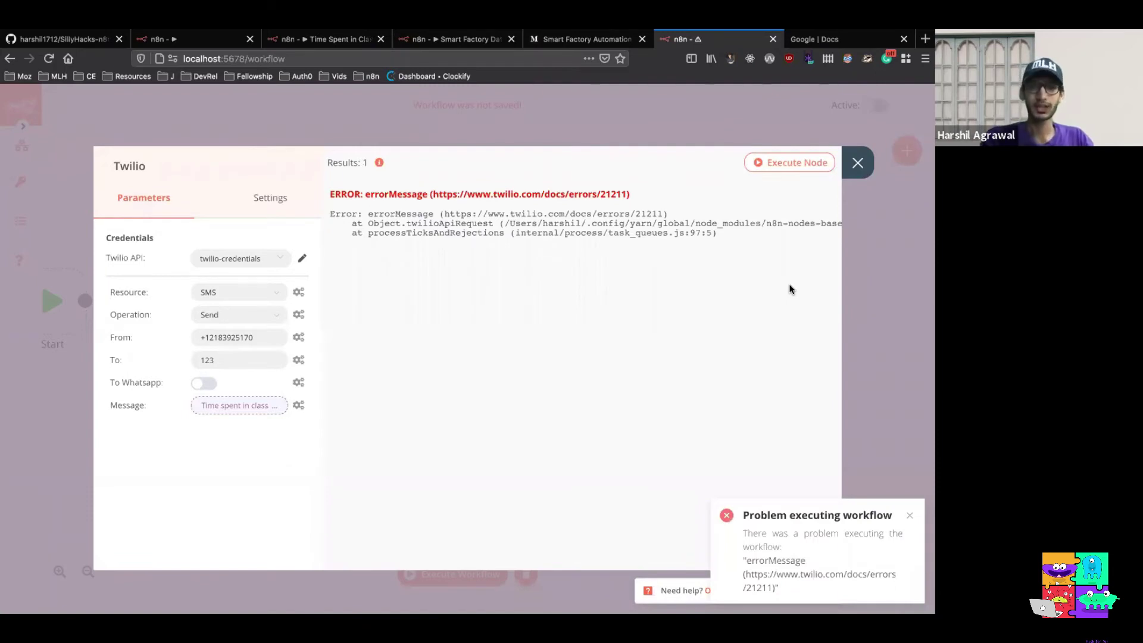
pyautogui.click(857, 164)
pyautogui.moveTo(757, 284)
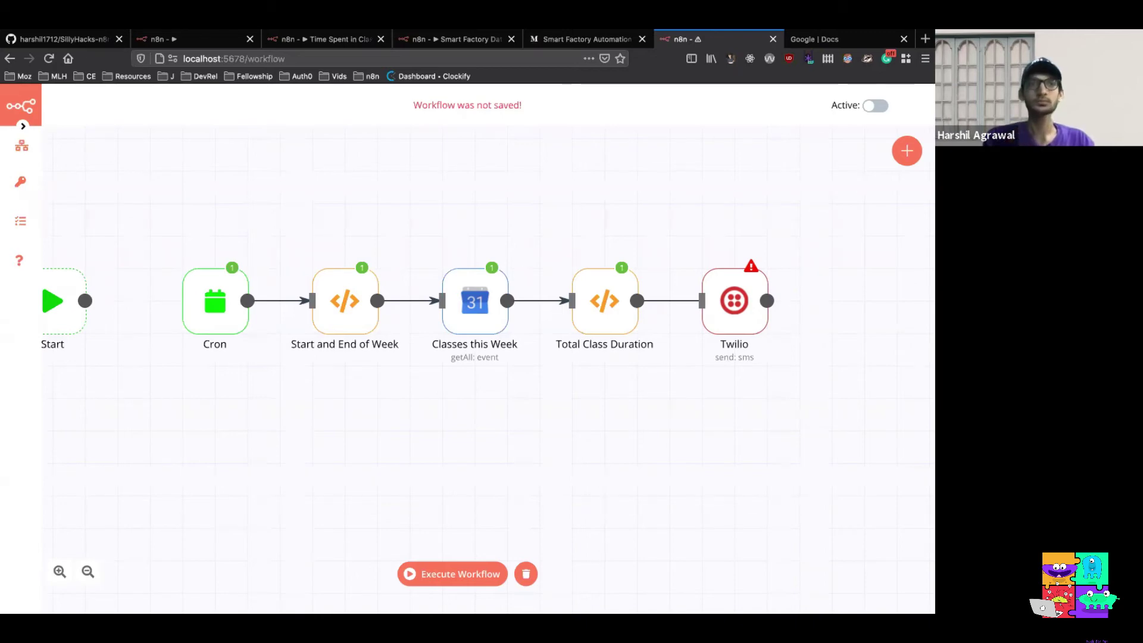
# Switch to the Smart Factory Data Generator workflow tab
pyautogui.click(460, 40)
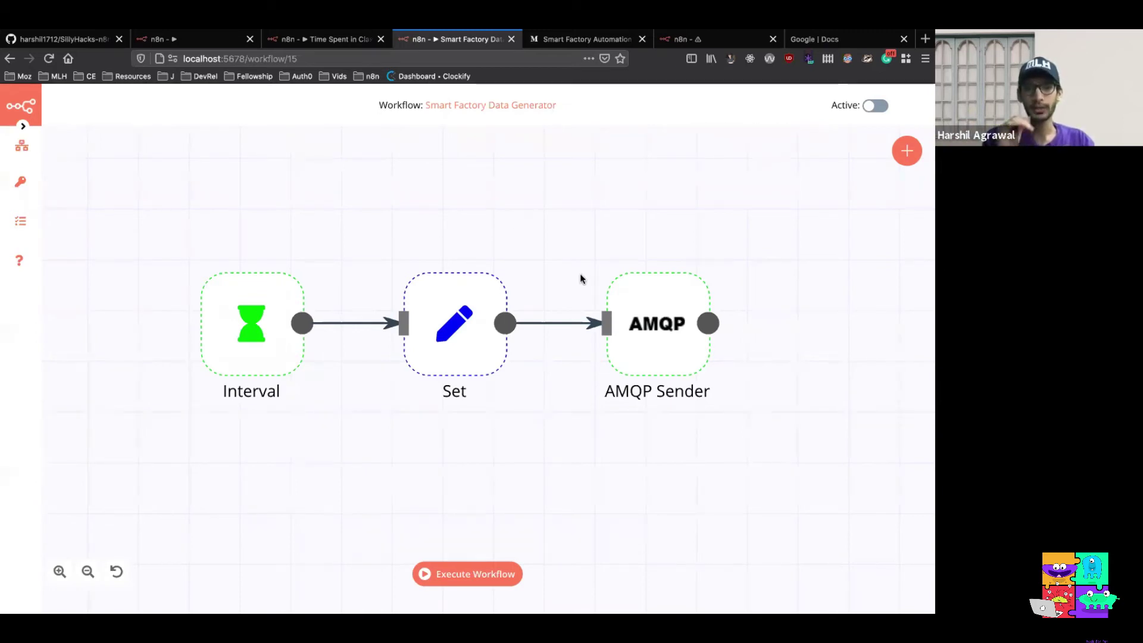
# In iTerm2, clear the terminal and run 'activemq start', then return to the browser
pyautogui.hotkey('ctrl', 'Left')
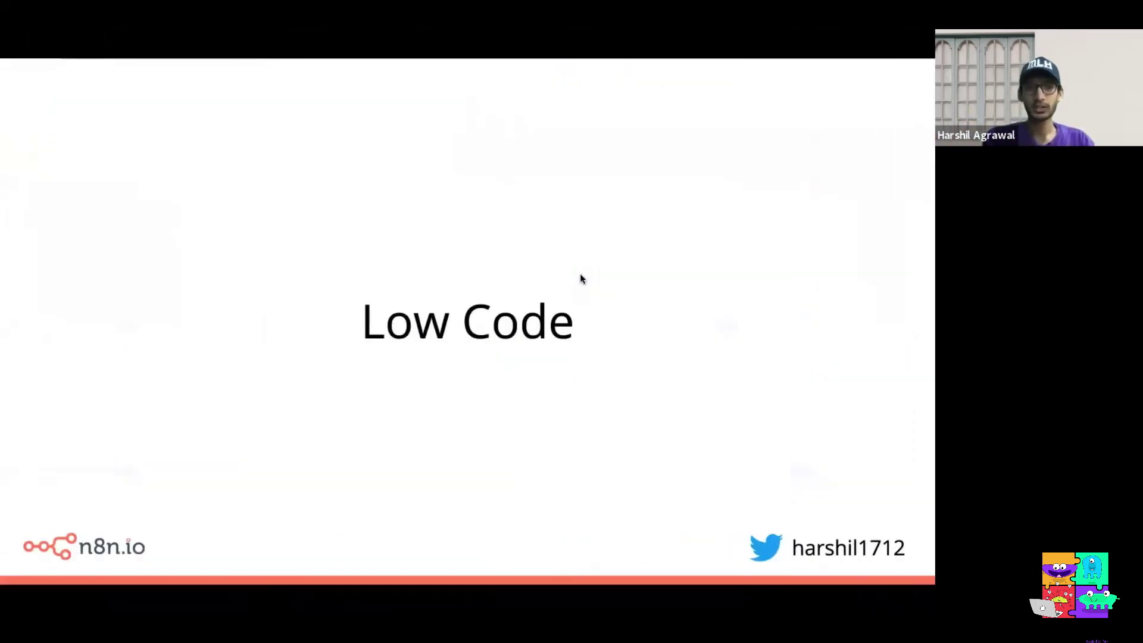
pyautogui.hotkey('ctrl', 'Left')
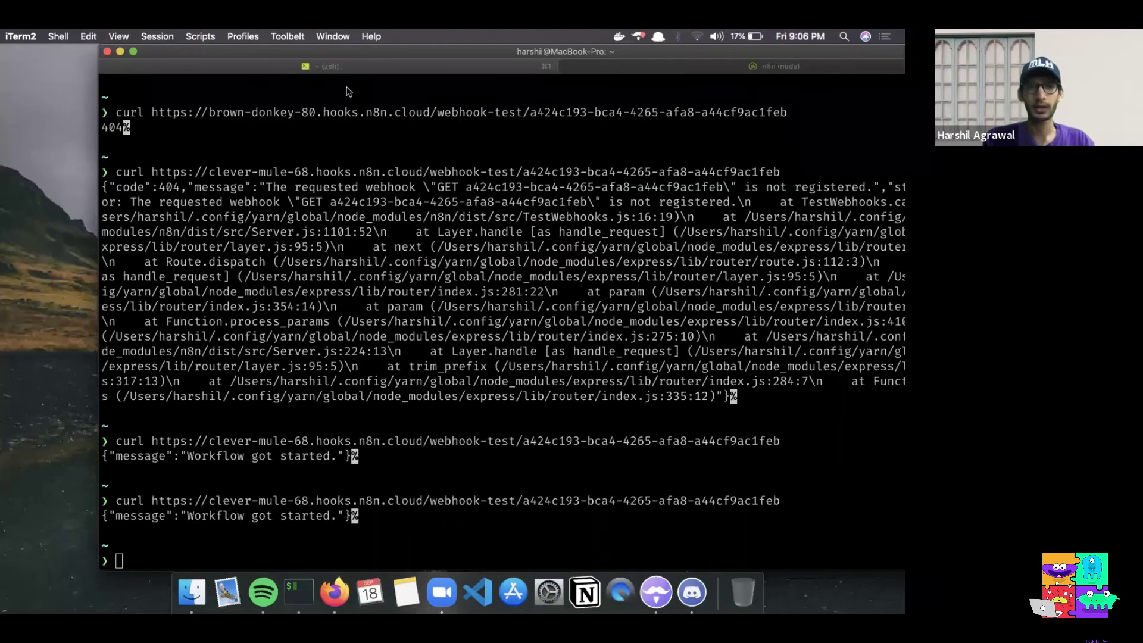
pyautogui.write('clear')
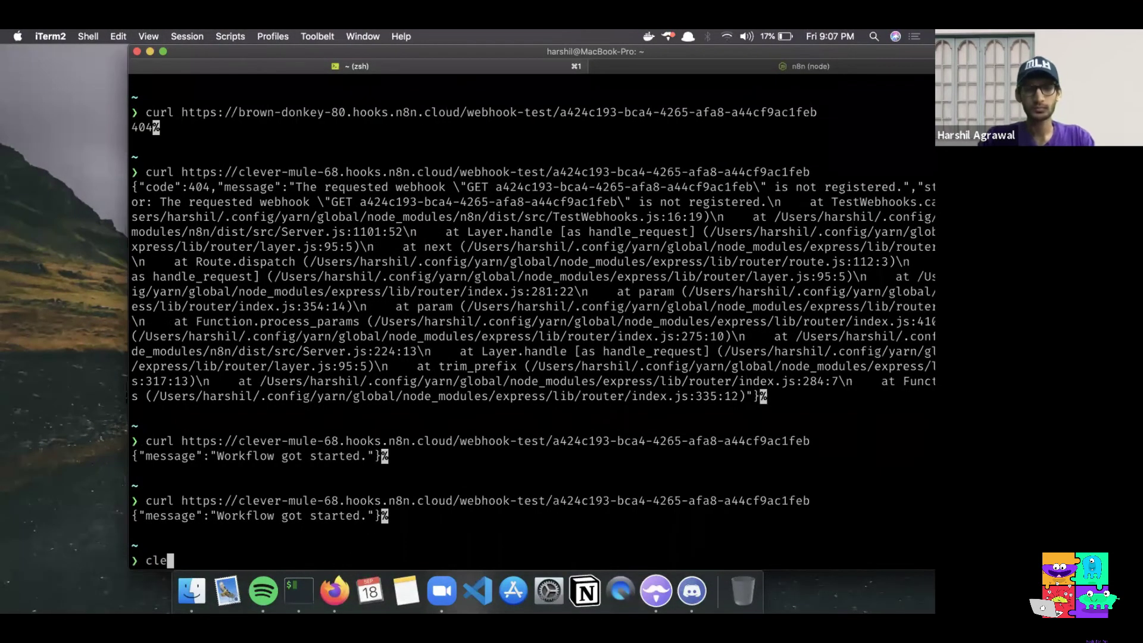
pyautogui.press('Return')
pyautogui.write('ac')
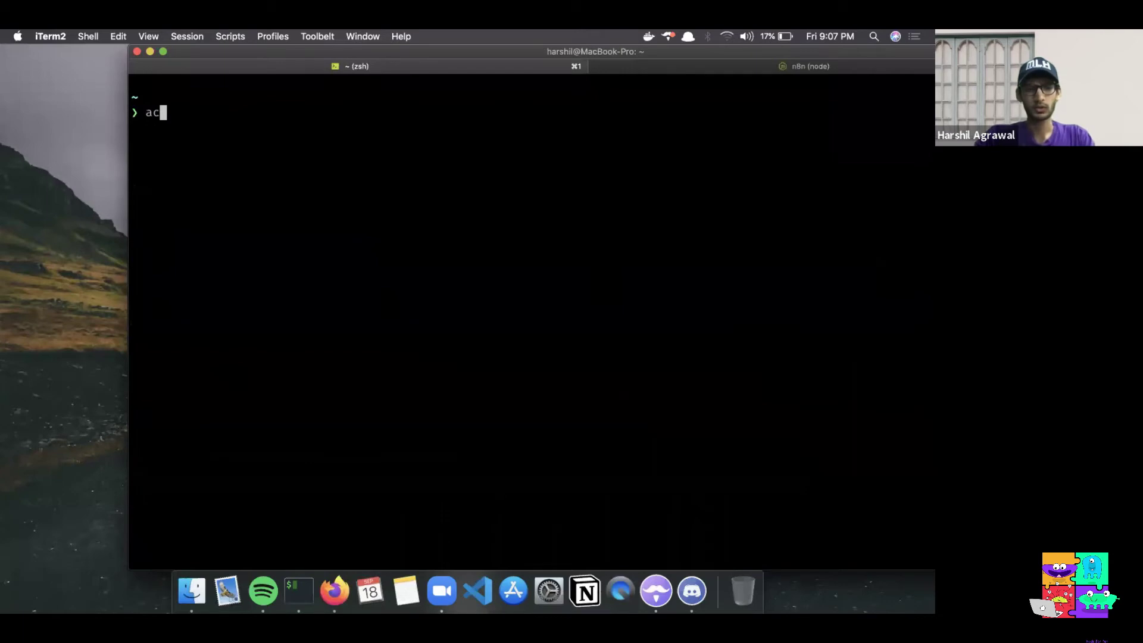
pyautogui.write('tivem')
pyautogui.write('q start')
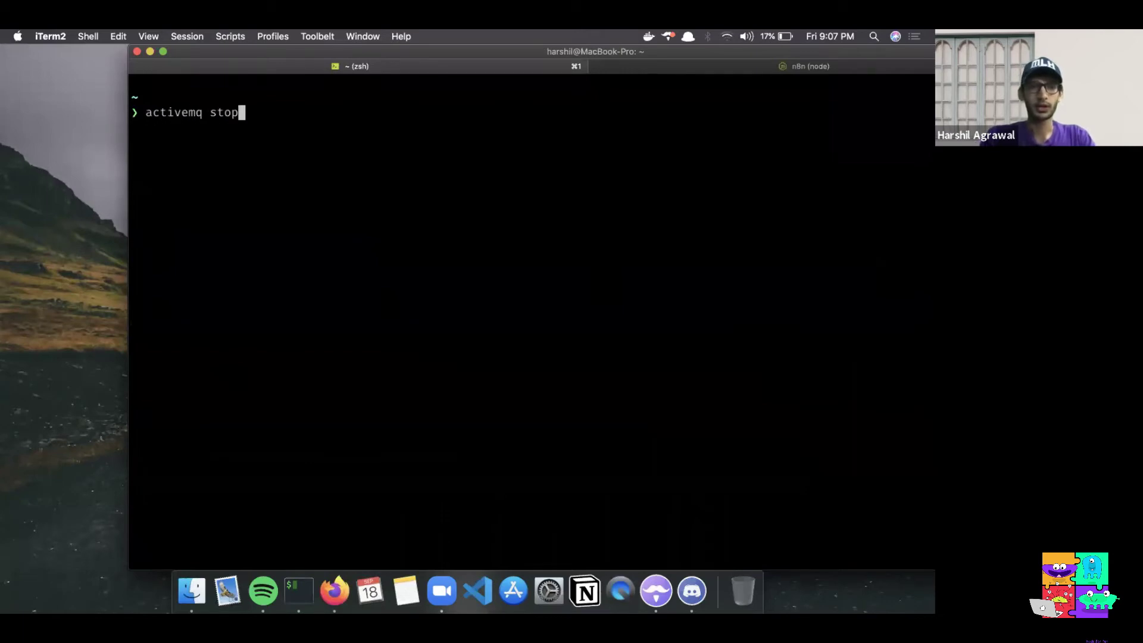
pyautogui.press('Return')
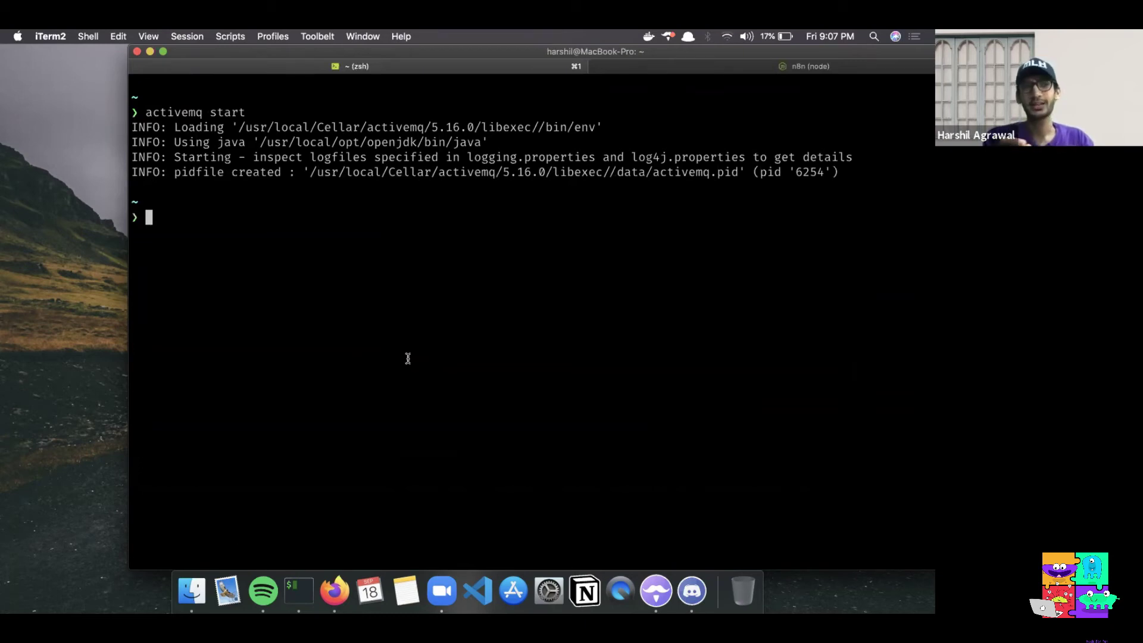
pyautogui.hotkey('ctrl', 'Right')
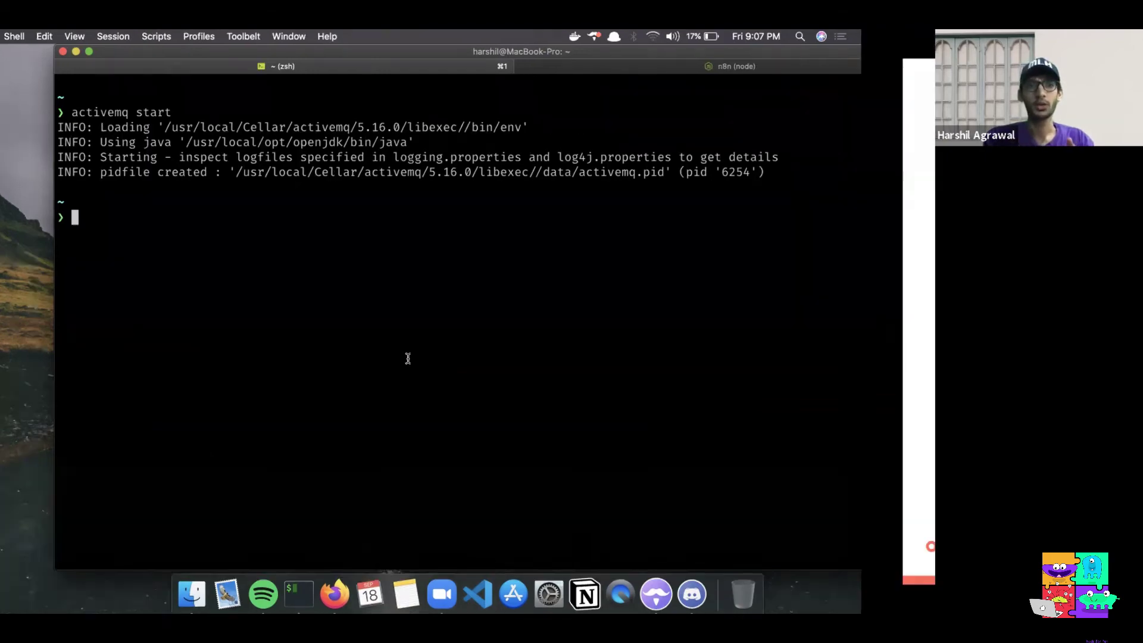
pyautogui.hotkey('ctrl', 'Right')
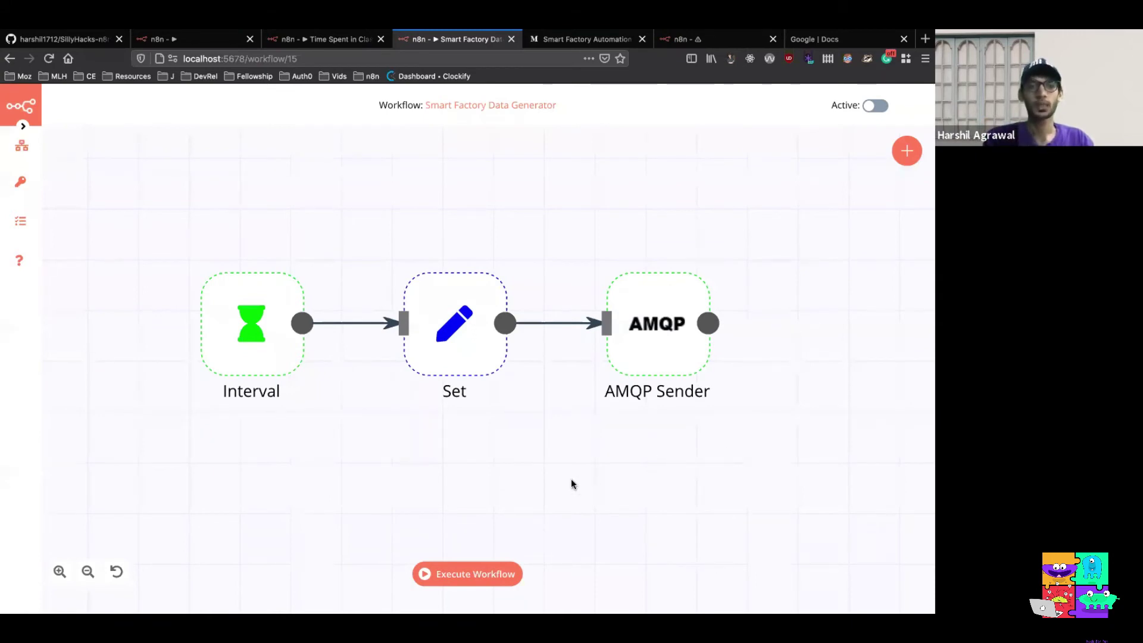
# Execute the Smart Factory Data Generator workflow once through Interval, Set and AMQP Sender
pyautogui.click(488, 573)
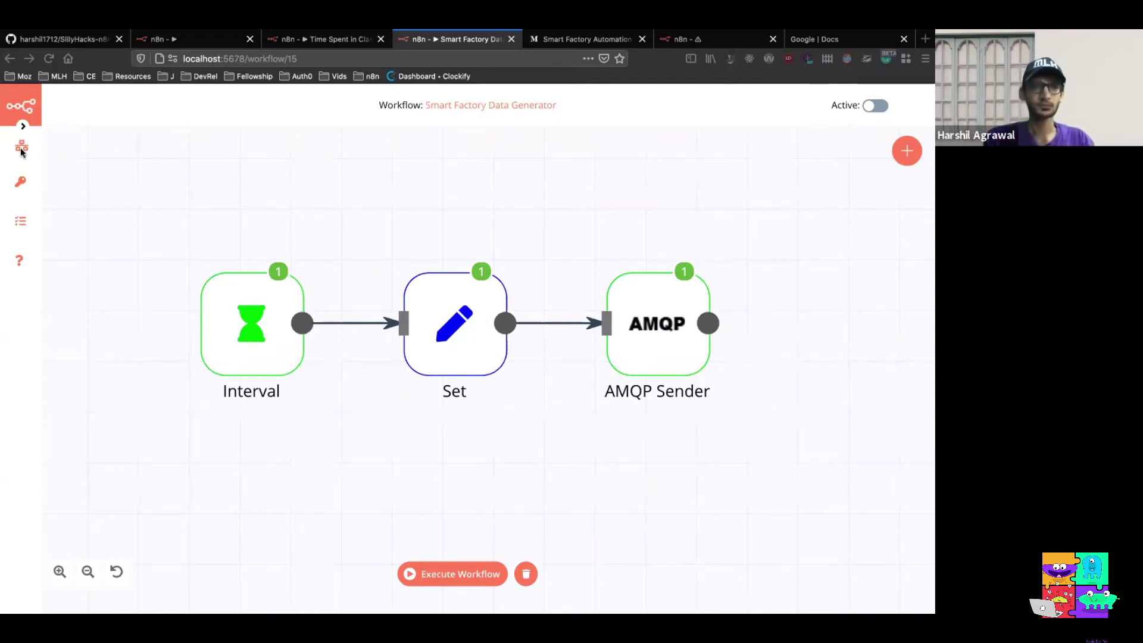
pyautogui.moveTo(21, 152)
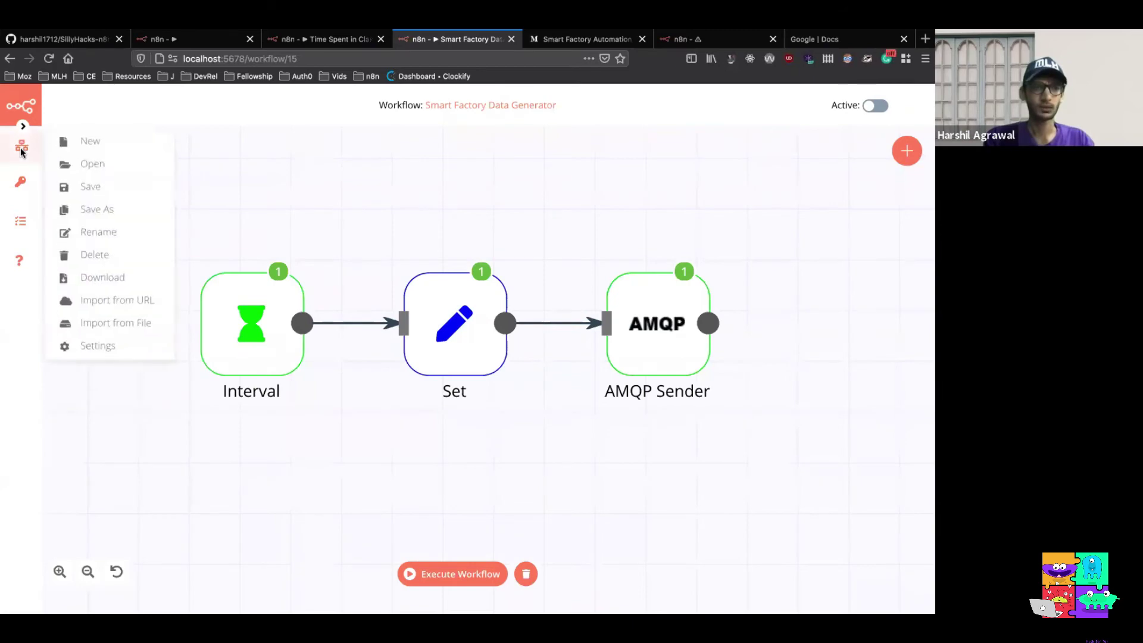
# Load the Smart Factory Use Case workflow from the saved workflows list
pyautogui.click(93, 168)
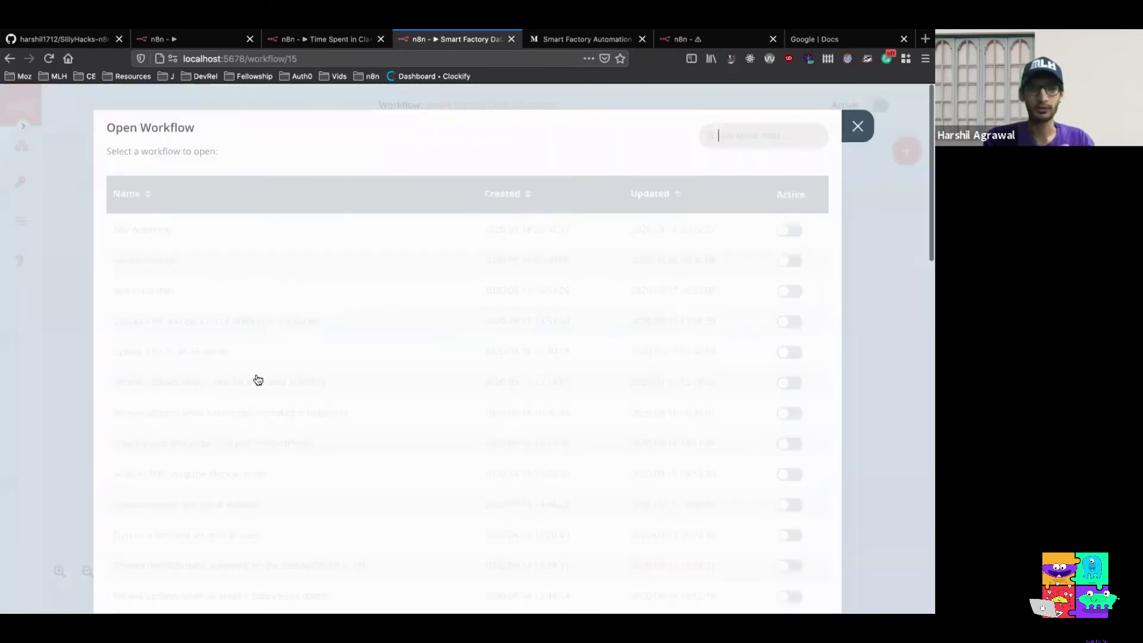
pyautogui.scroll(-5, 256, 379)
pyautogui.scroll(-10, 258, 379)
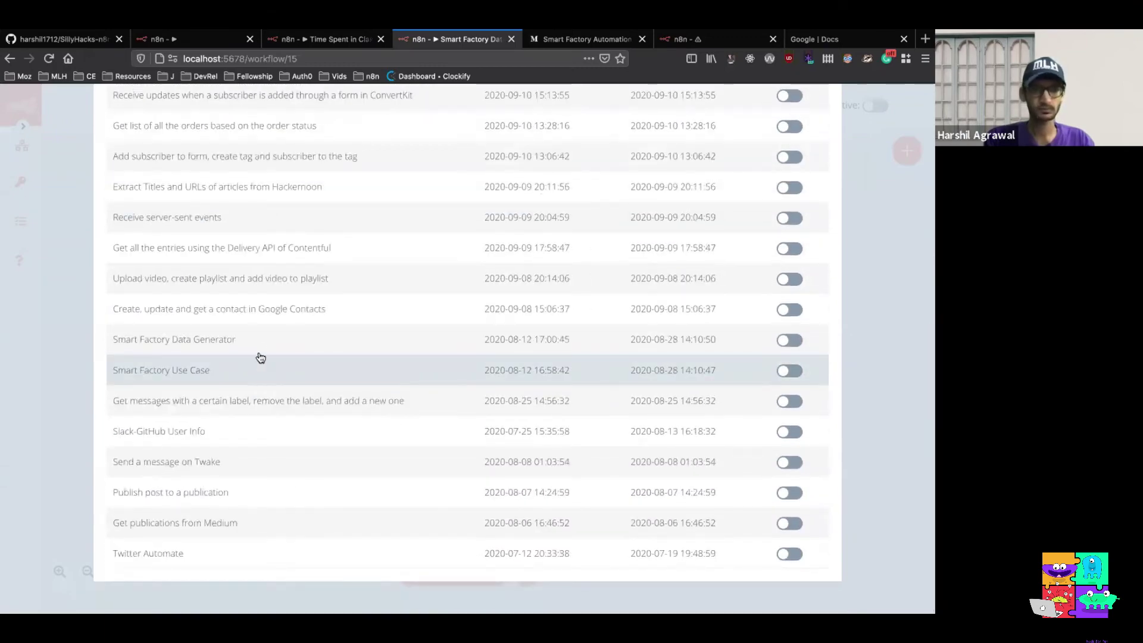
pyautogui.click(257, 347)
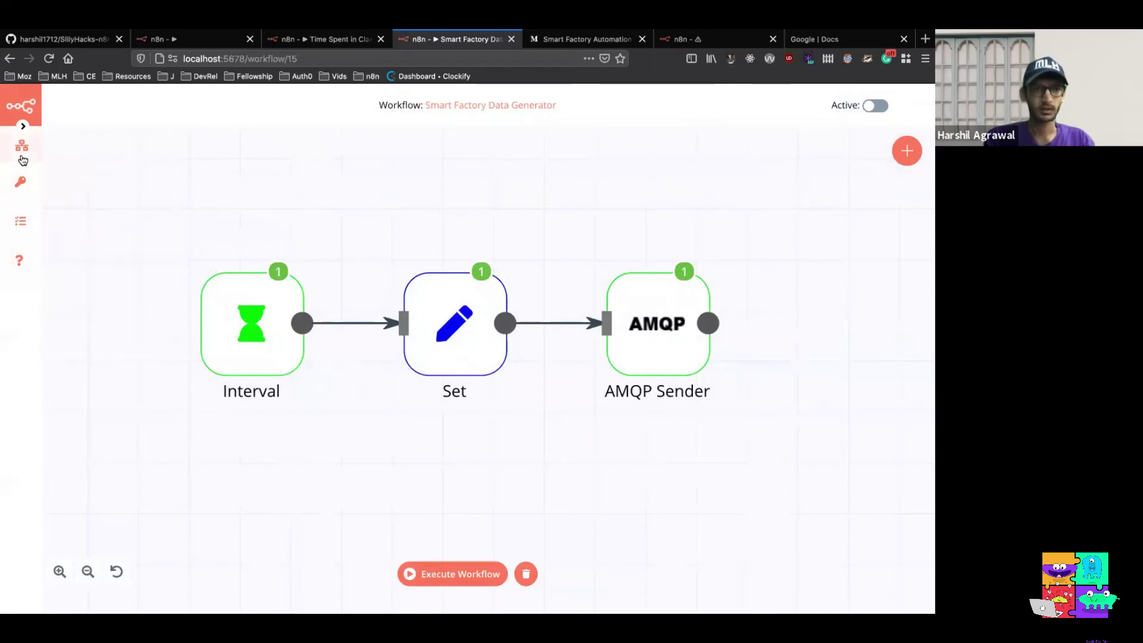
pyautogui.click(82, 165)
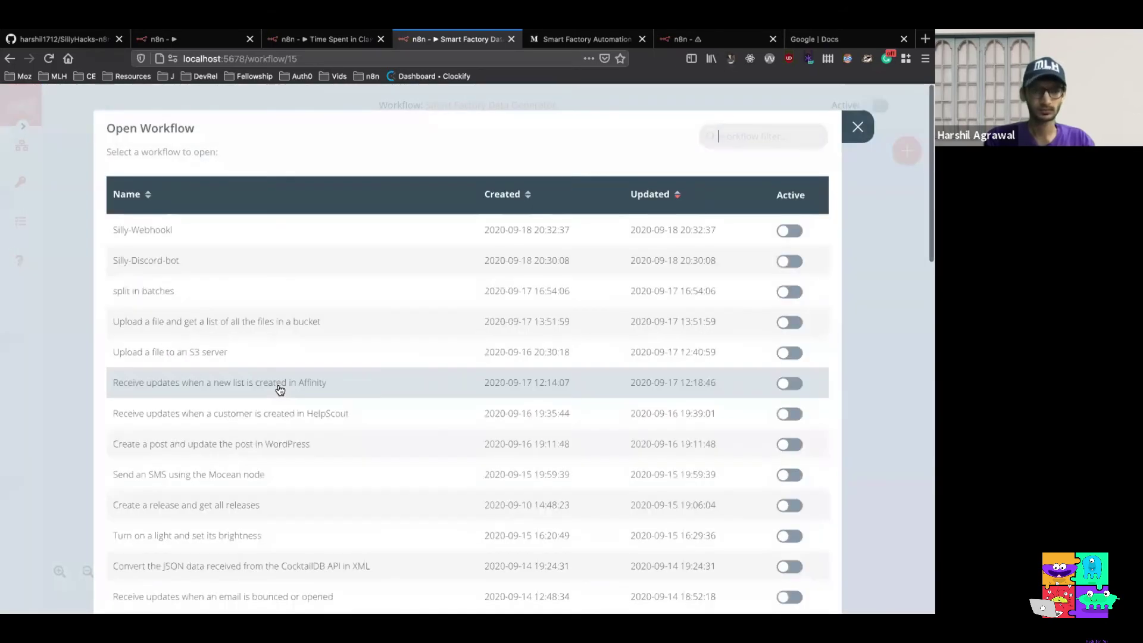
pyautogui.scroll(-10, 262, 393)
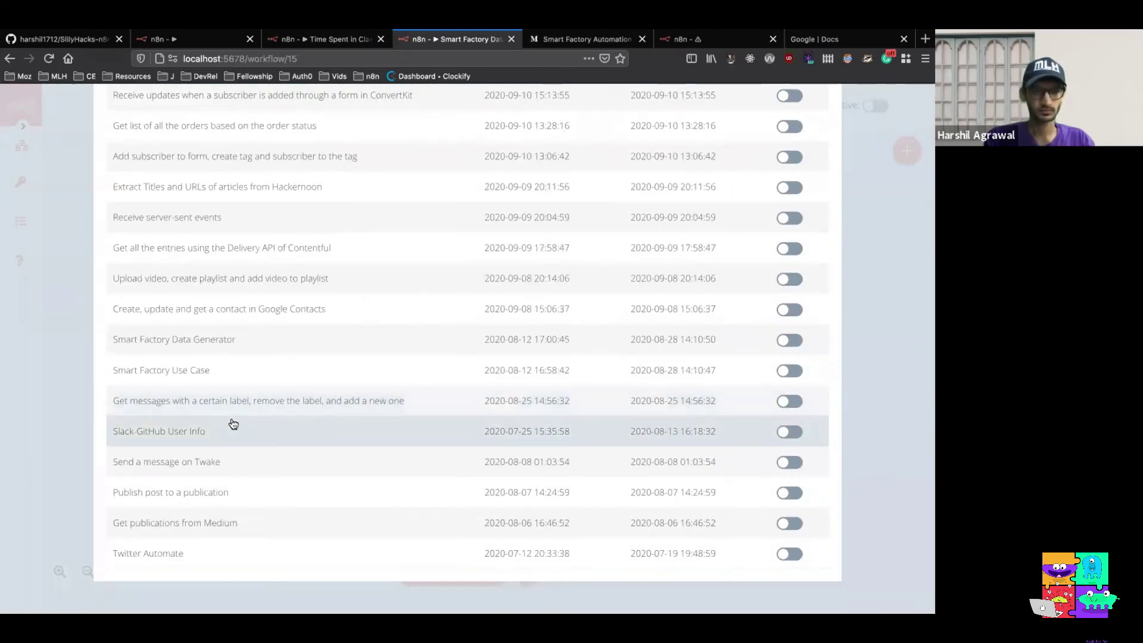
pyautogui.click(236, 375)
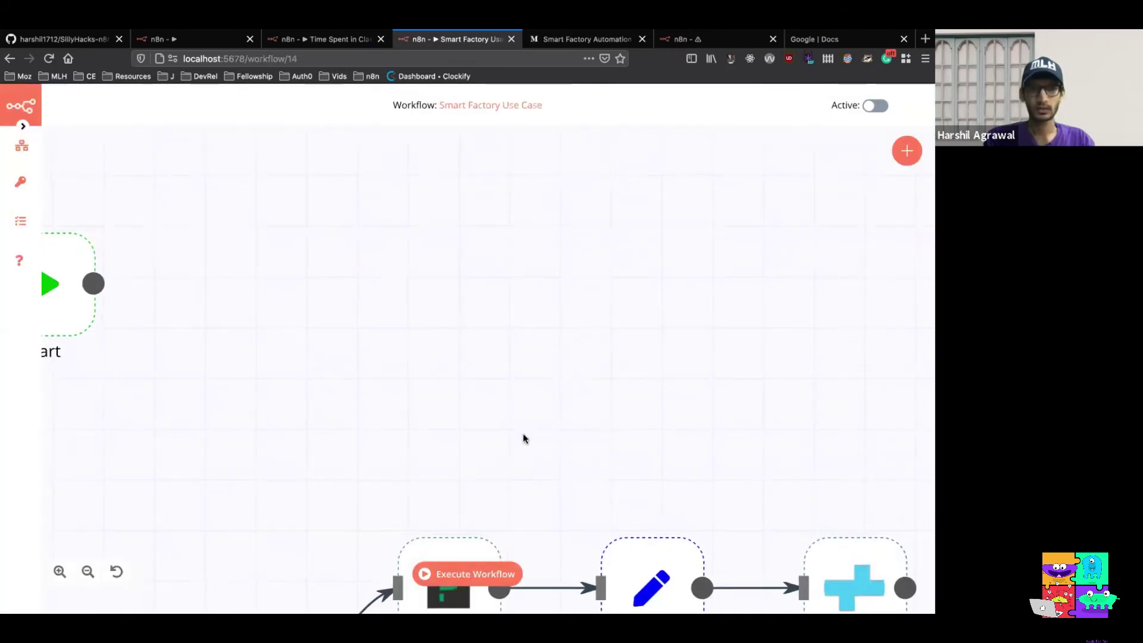
pyautogui.scroll(3, 550, 507)
pyautogui.scroll(-3, 551, 508)
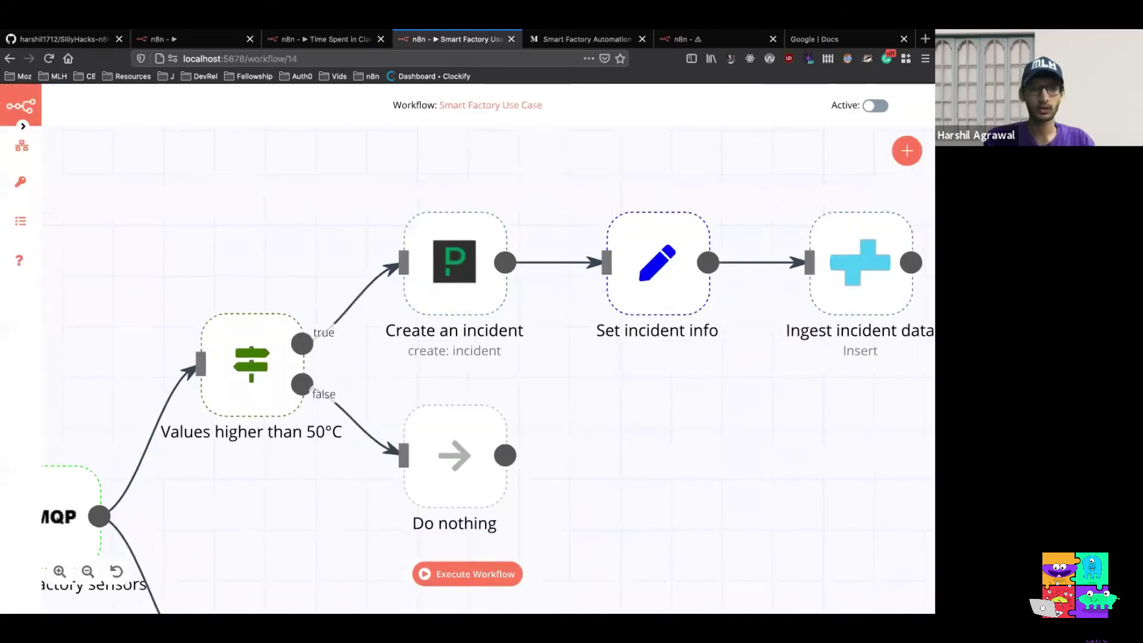
pyautogui.click(87, 572)
pyautogui.scroll(-2, 625, 361)
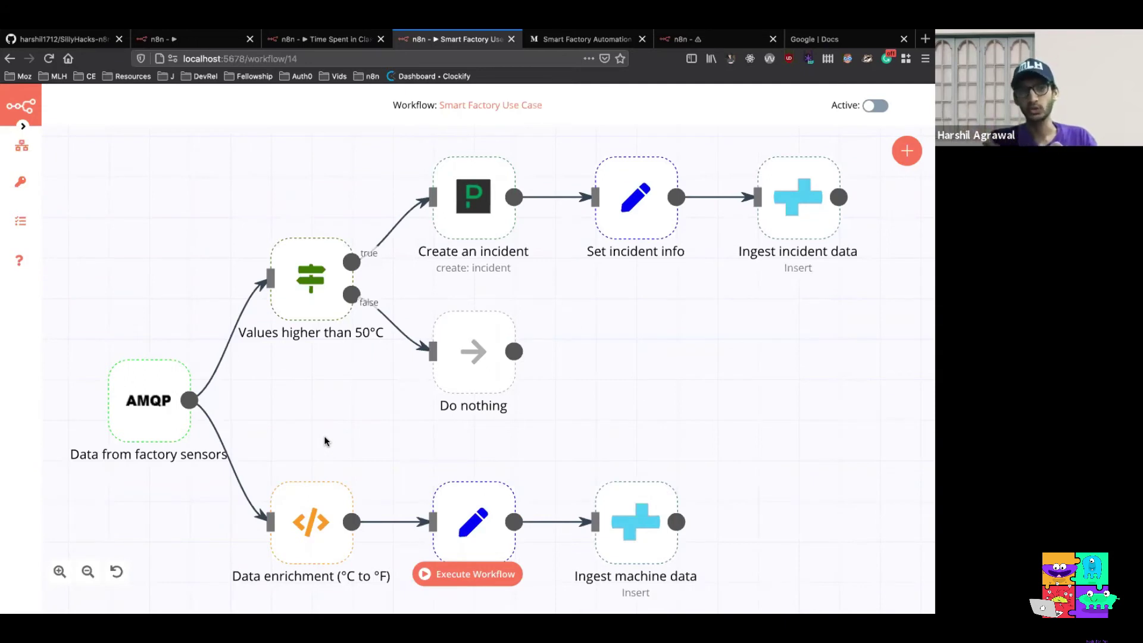
pyautogui.moveTo(149, 406)
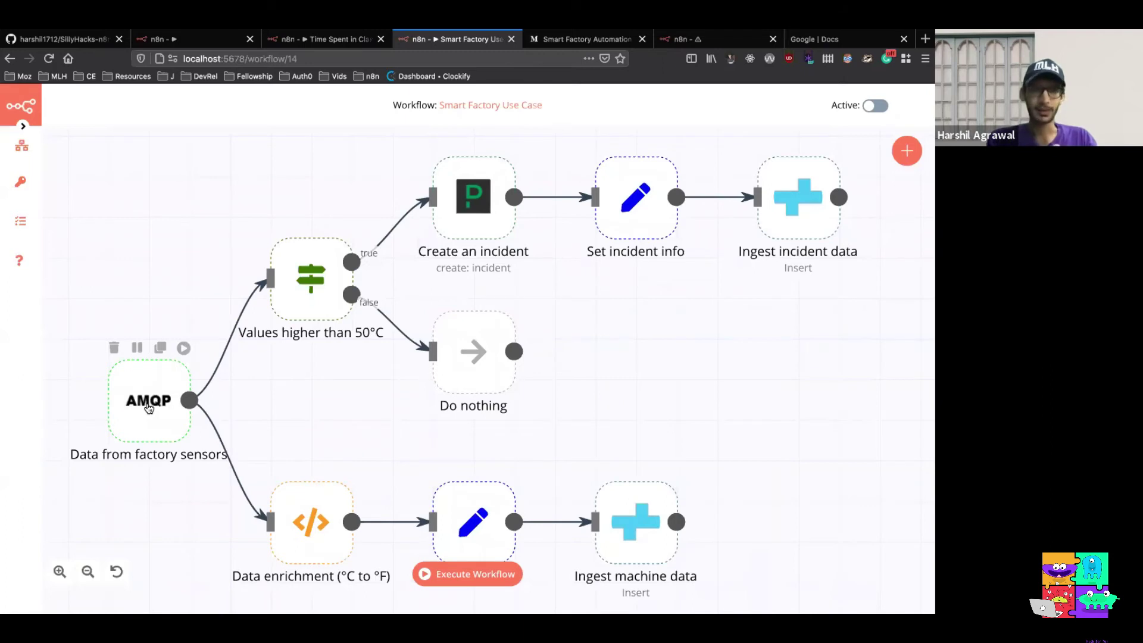
pyautogui.moveTo(298, 524)
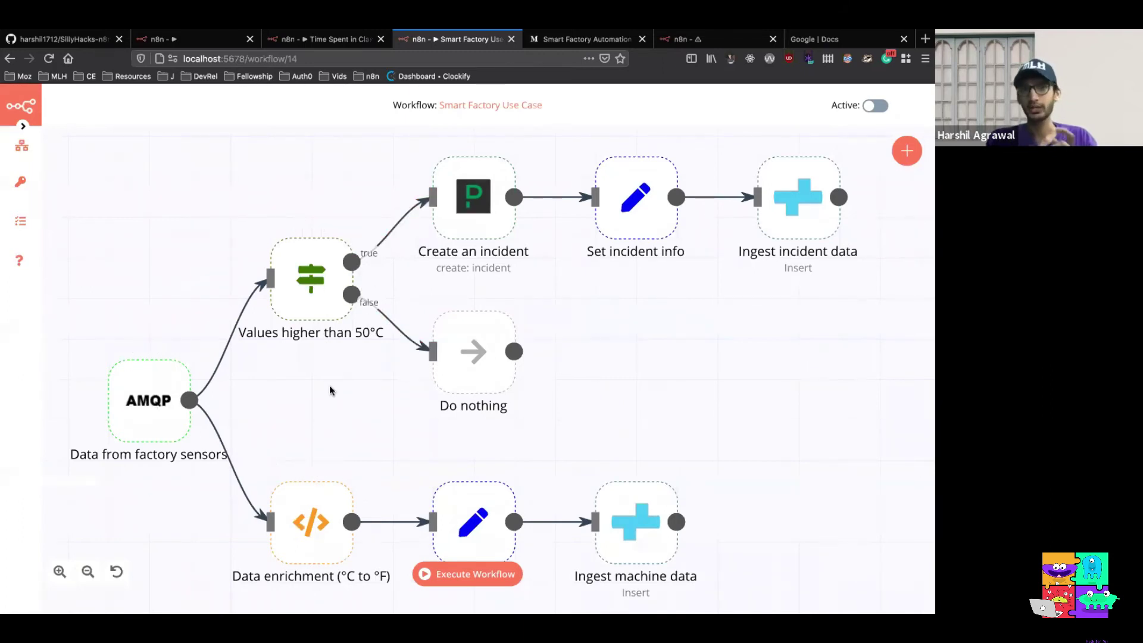
pyautogui.scroll(-2, 330, 386)
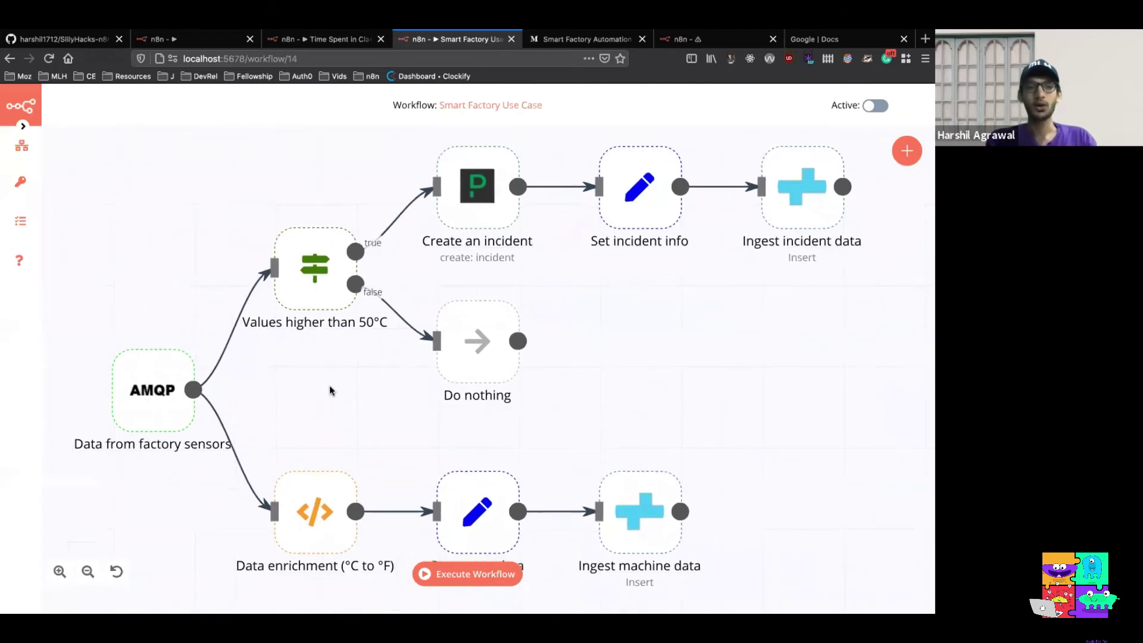
pyautogui.scroll(-1, 331, 391)
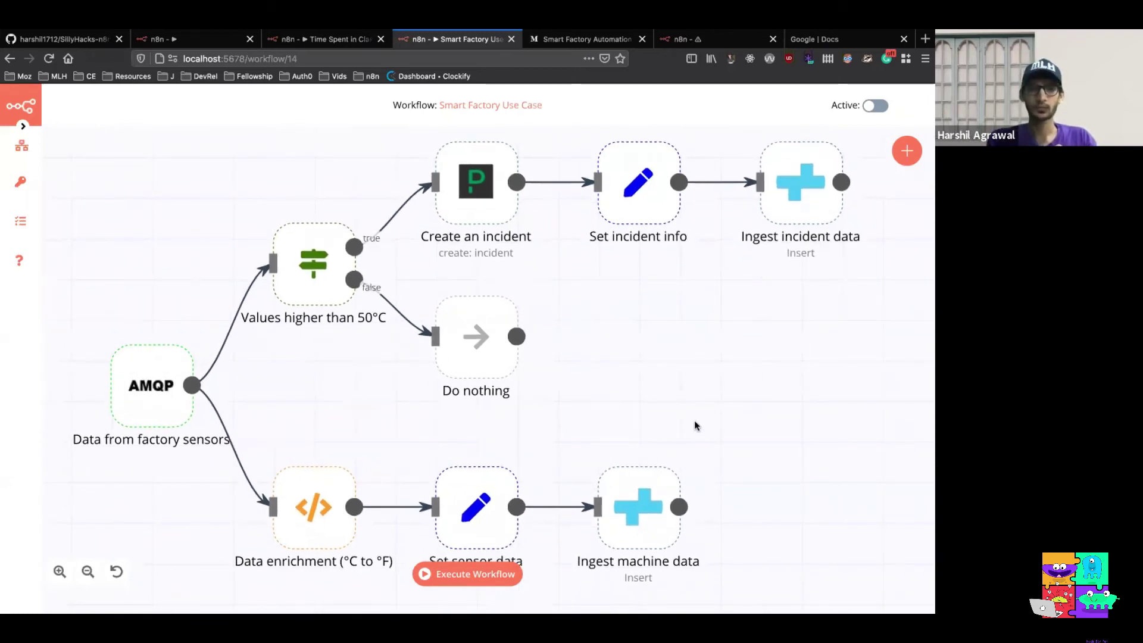
pyautogui.scroll(-8, 694, 420)
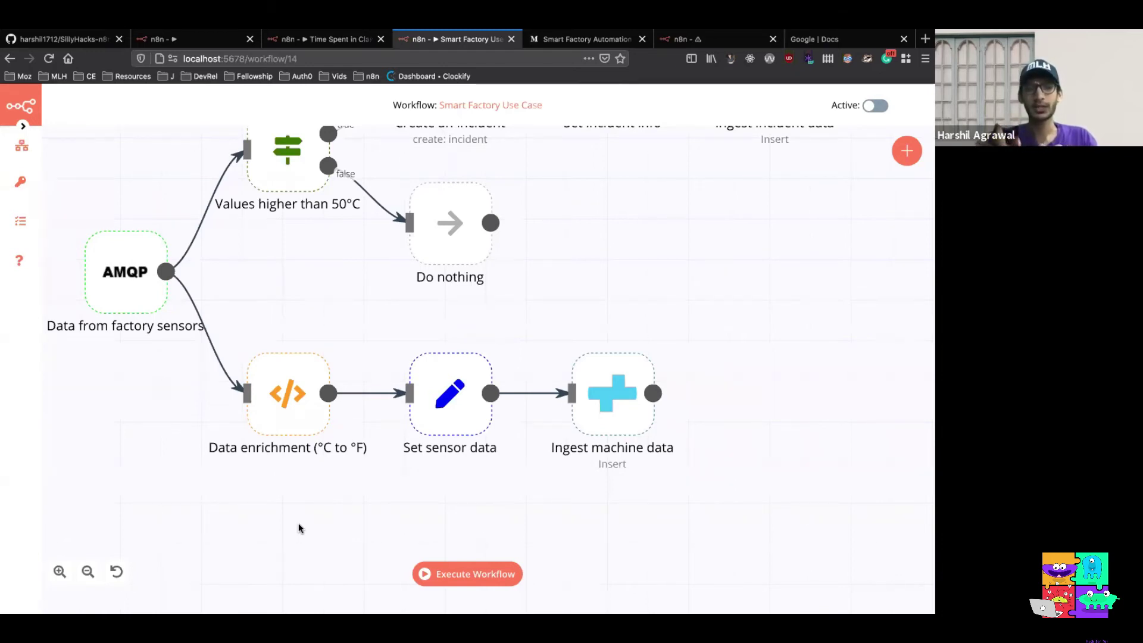
pyautogui.moveTo(598, 407)
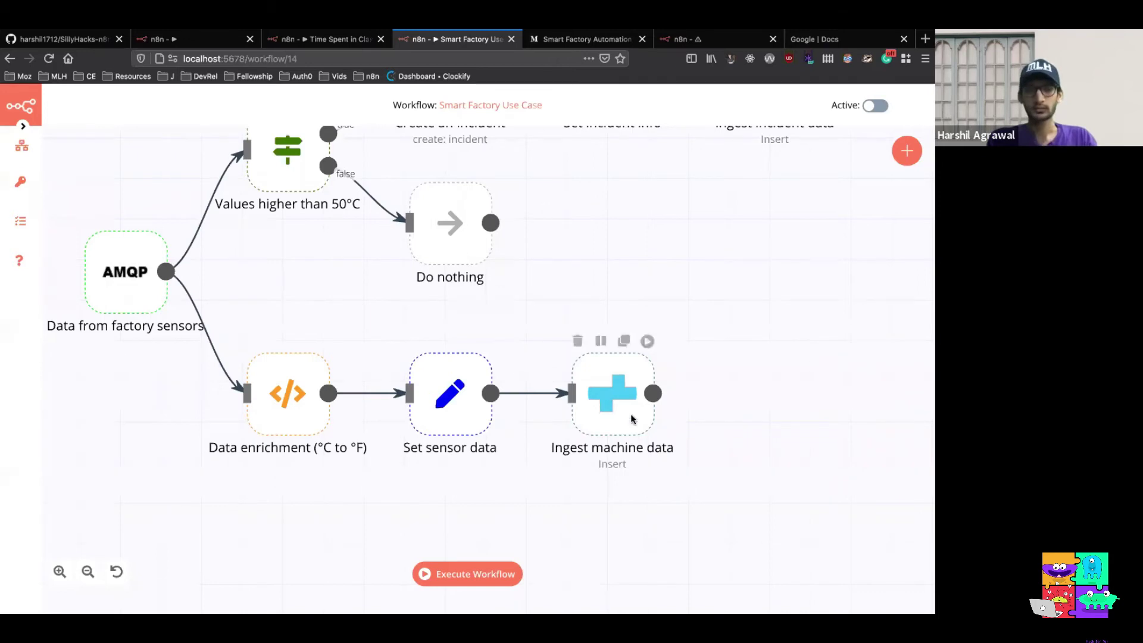
pyautogui.scroll(1, 545, 209)
pyautogui.scroll(5, 544, 210)
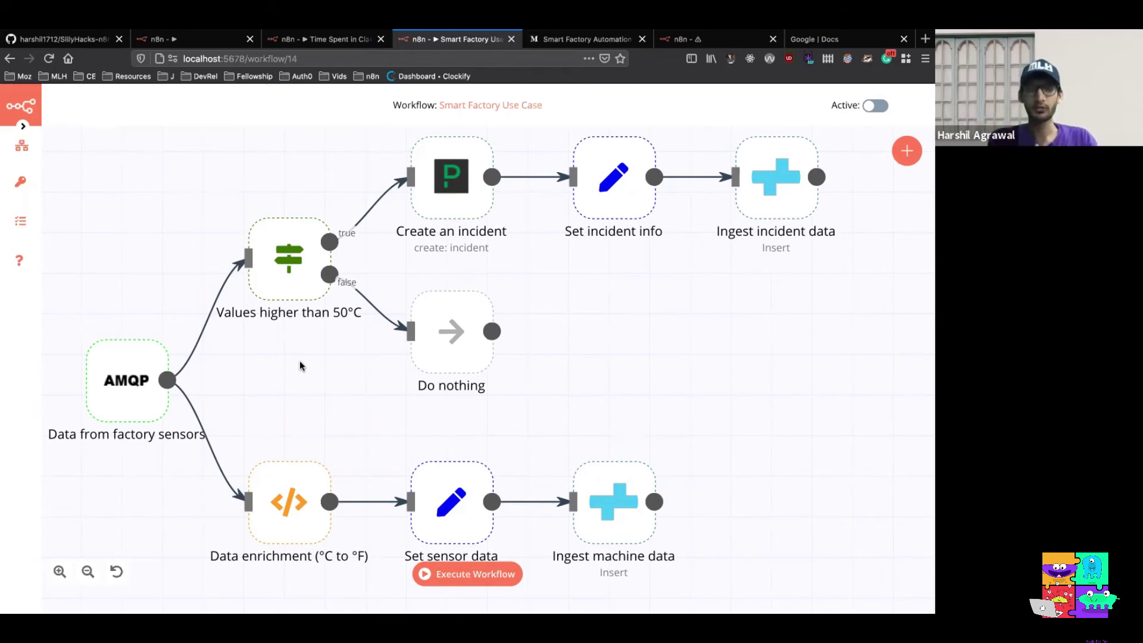
# Pan around the Smart Factory Use Case canvas to inspect its nodes
pyautogui.moveTo(450, 361)
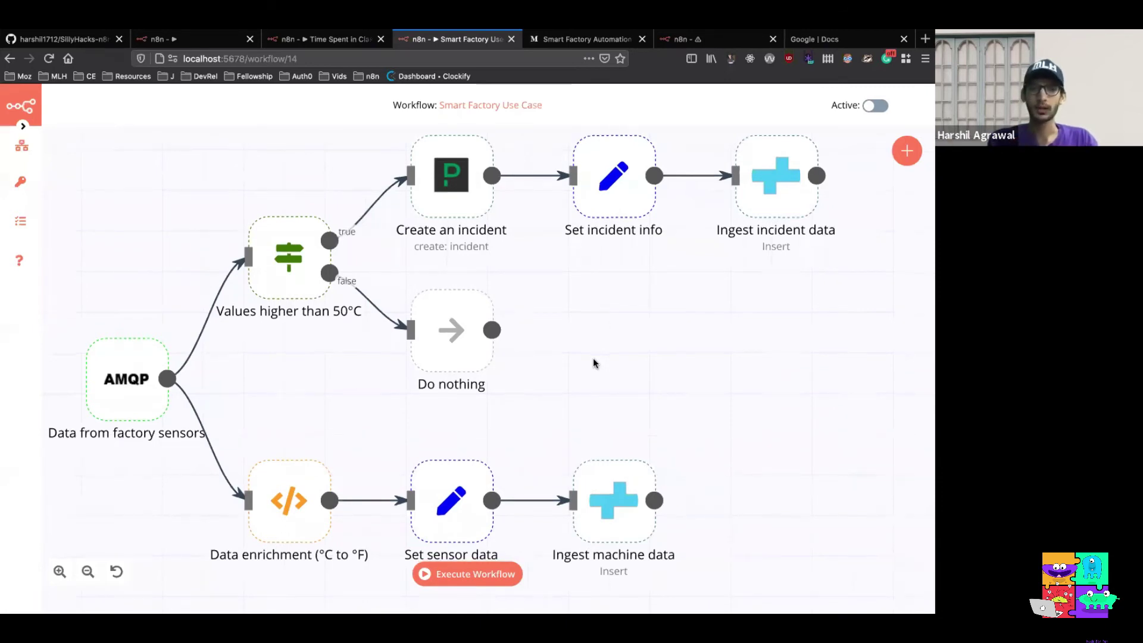
pyautogui.hscroll(3, 593, 362)
pyautogui.scroll(3, 593, 363)
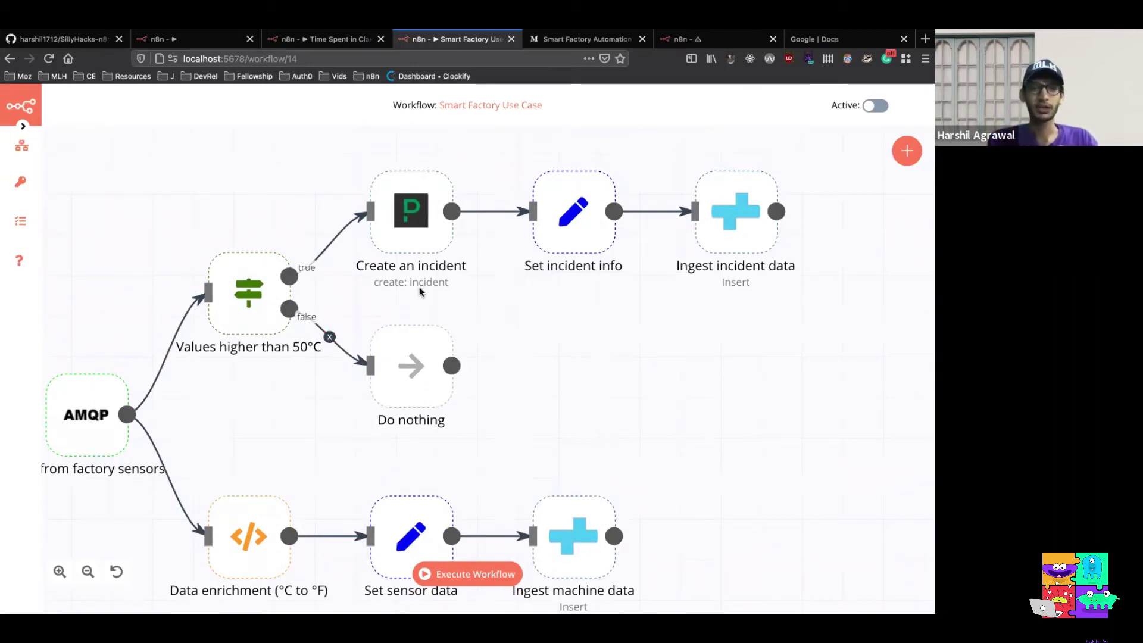
pyautogui.moveTo(421, 256)
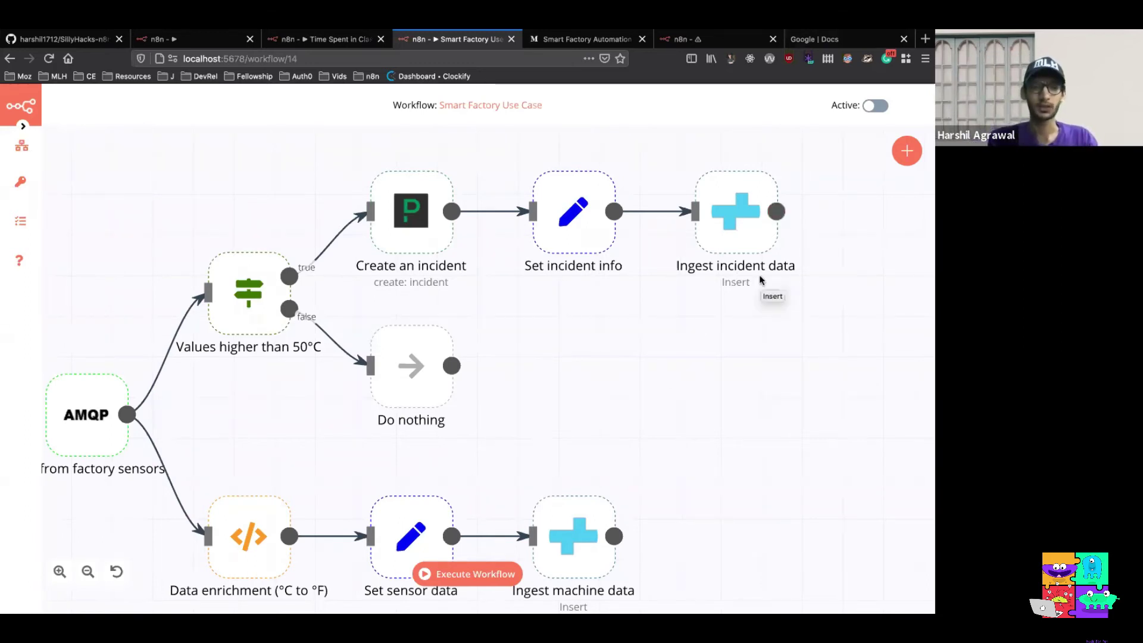
pyautogui.scroll(-2, 761, 279)
pyautogui.hscroll(-1, 761, 279)
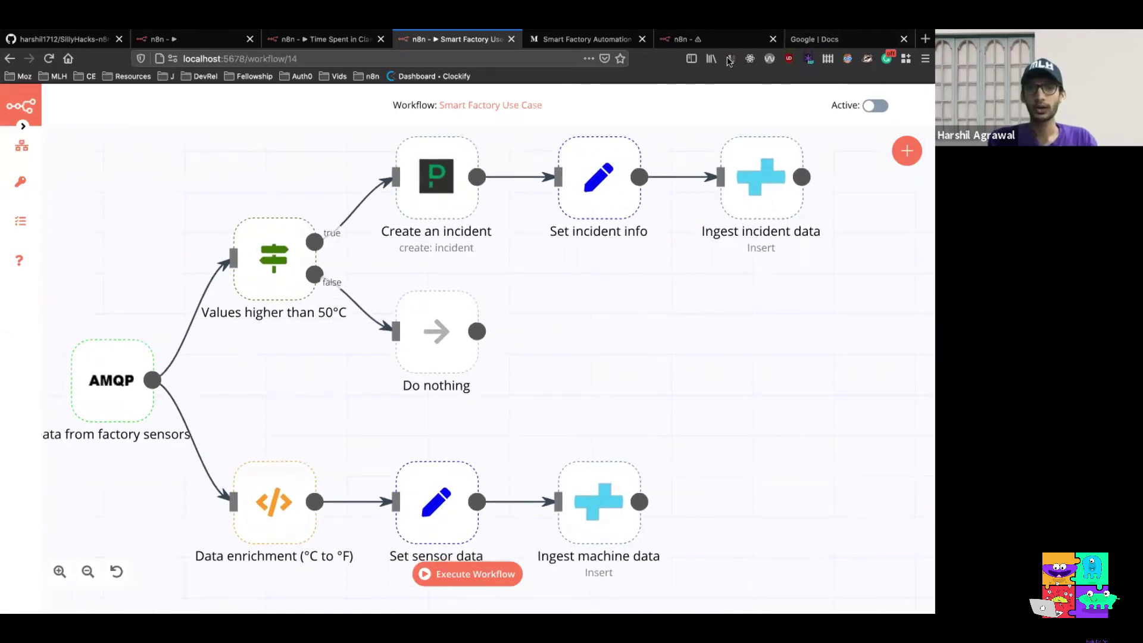
# Switch to the class-time workflow tab and create a new workflow
pyautogui.click(714, 42)
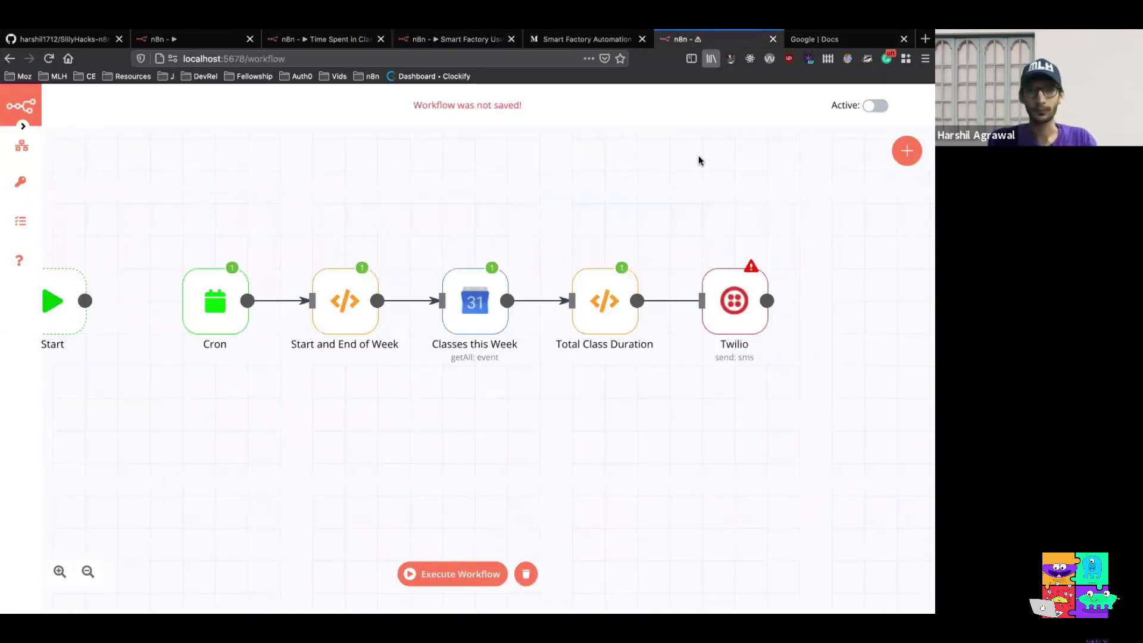
pyautogui.moveTo(23, 147)
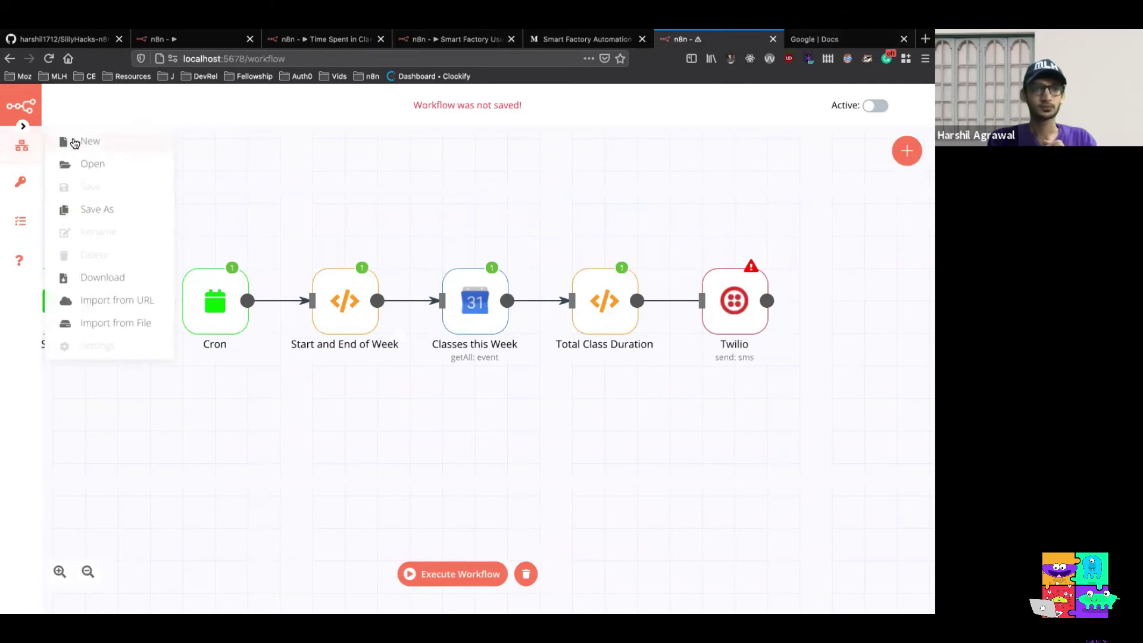
pyautogui.click(76, 138)
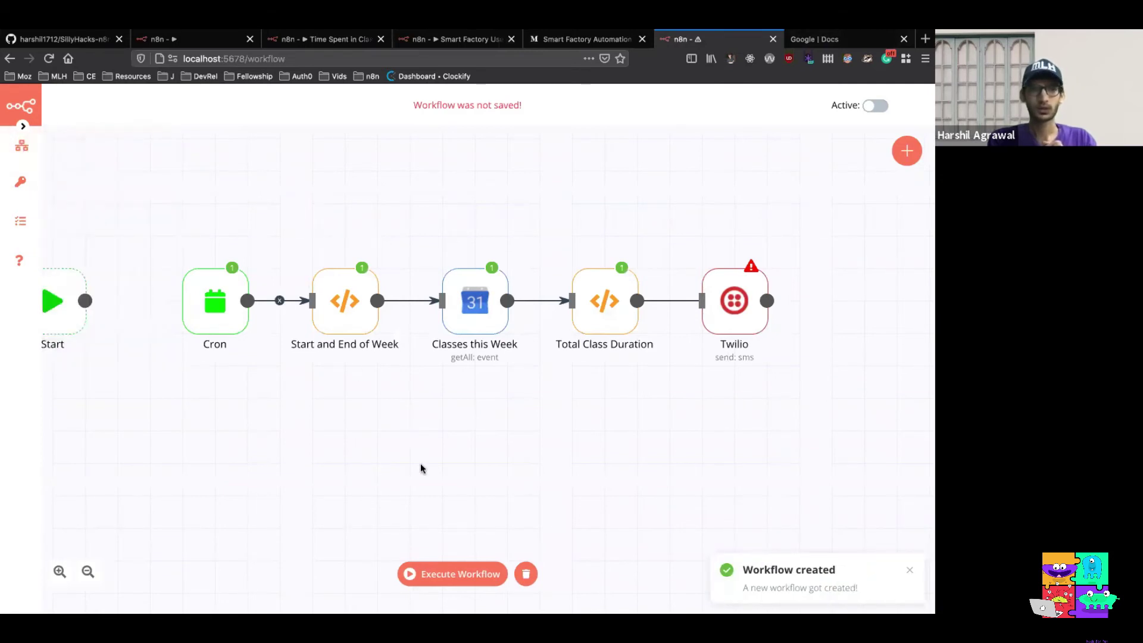
# Clear execution data and delete Cron, Start and End of Week, Classes this Week, Total Class Duration and Twilio
pyautogui.click(525, 573)
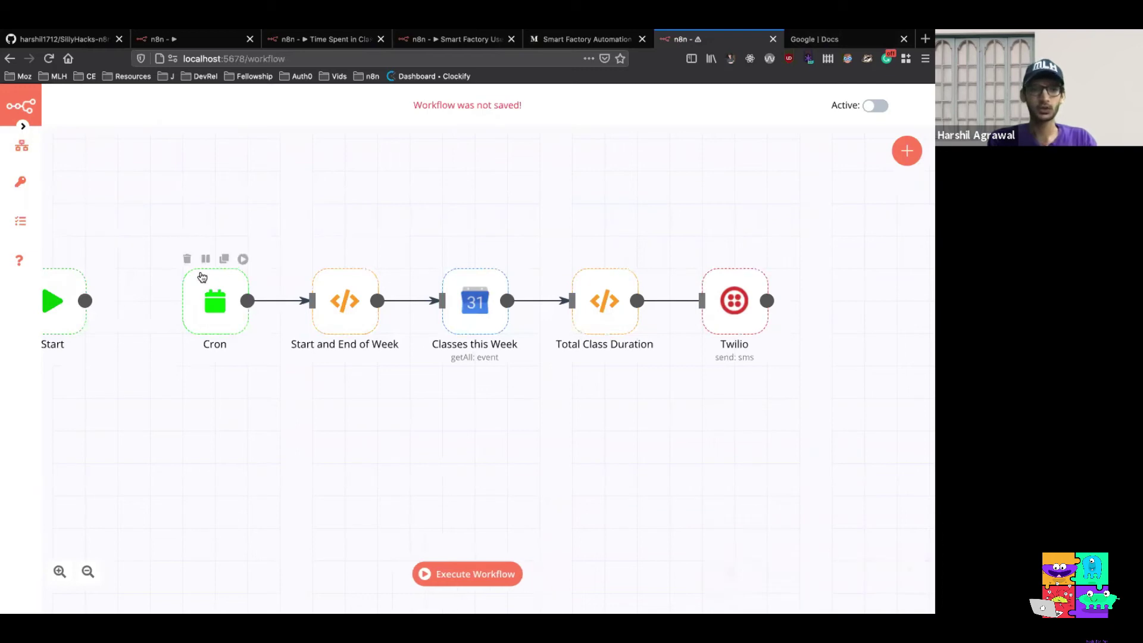
pyautogui.click(187, 259)
pyautogui.click(315, 258)
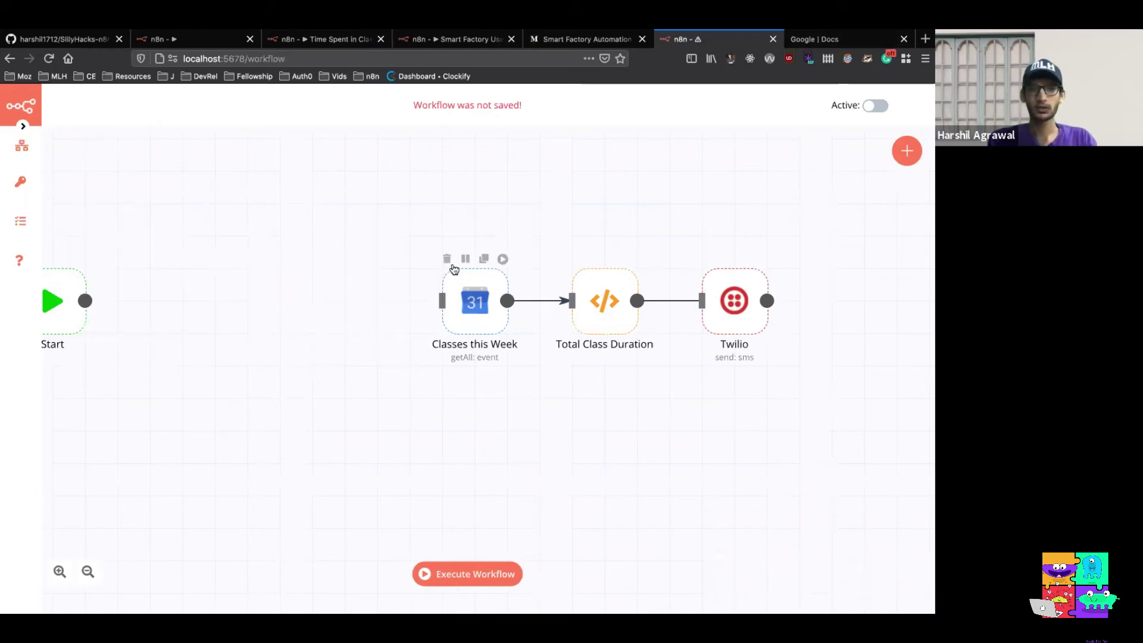
pyautogui.click(447, 259)
pyautogui.click(575, 258)
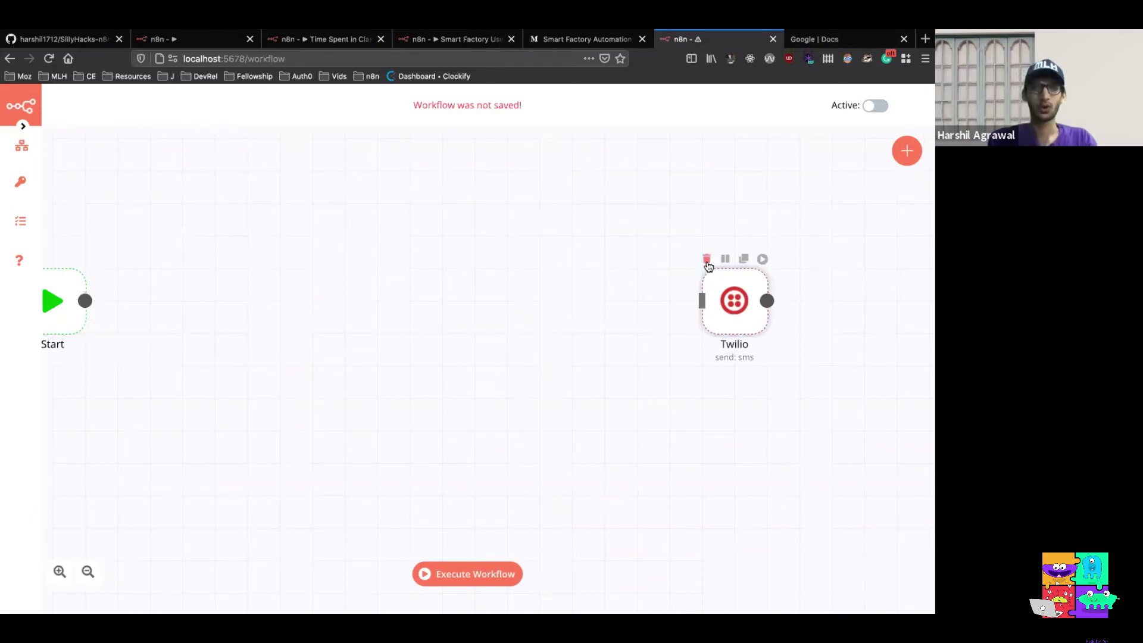
pyautogui.click(705, 260)
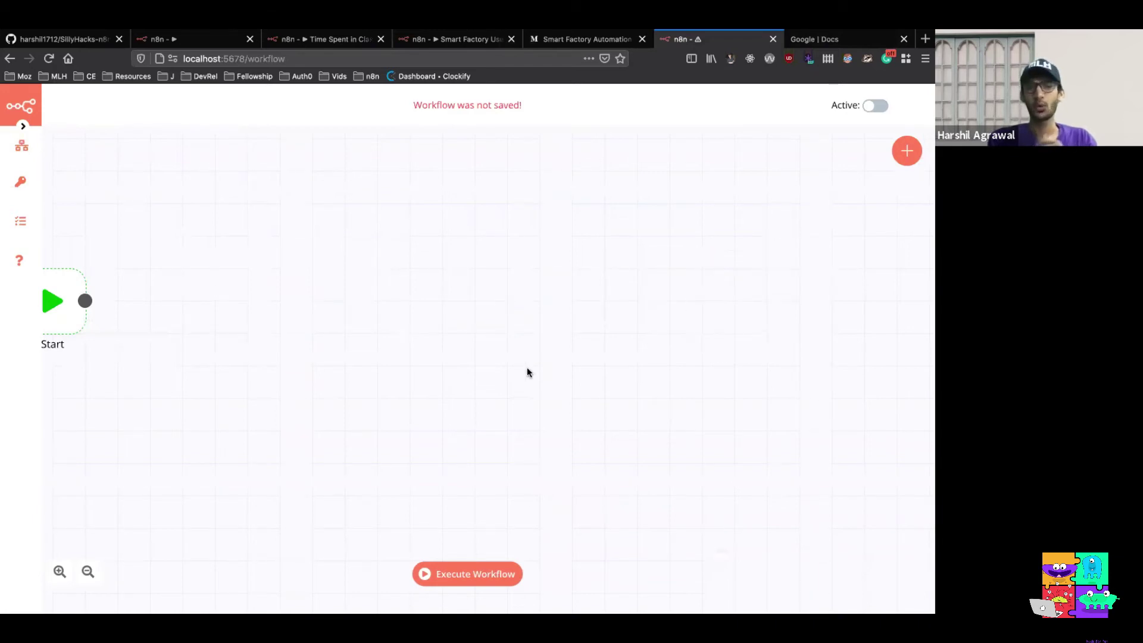
pyautogui.scroll(-2, 527, 373)
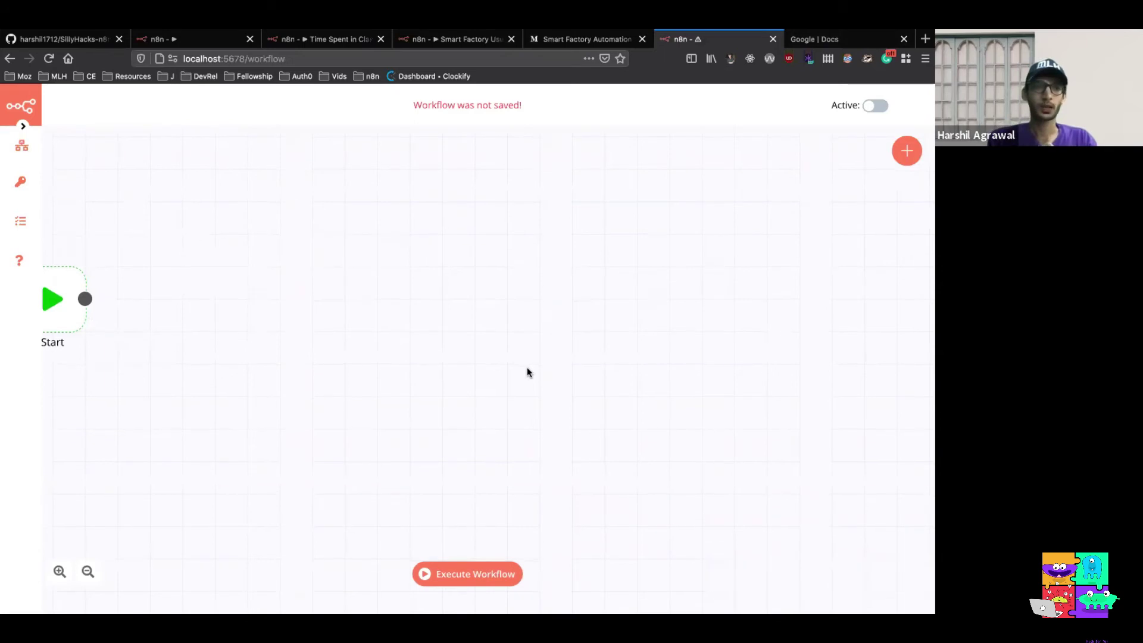
pyautogui.scroll(1, 527, 372)
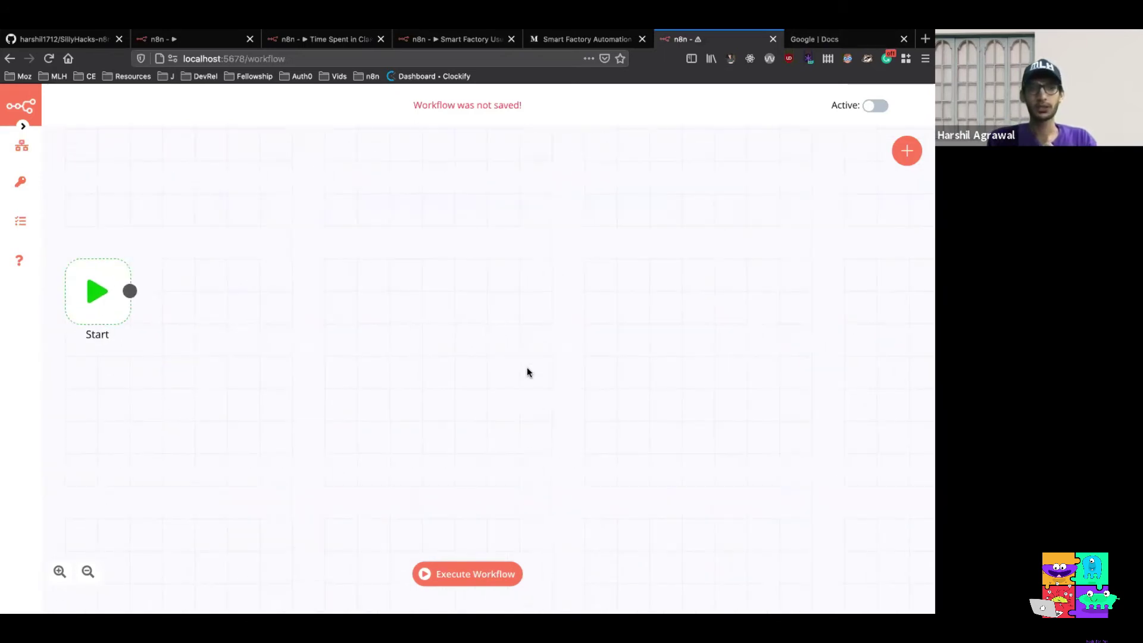
# Add a 1-second Interval trigger node and position it beside Start
pyautogui.click(906, 148)
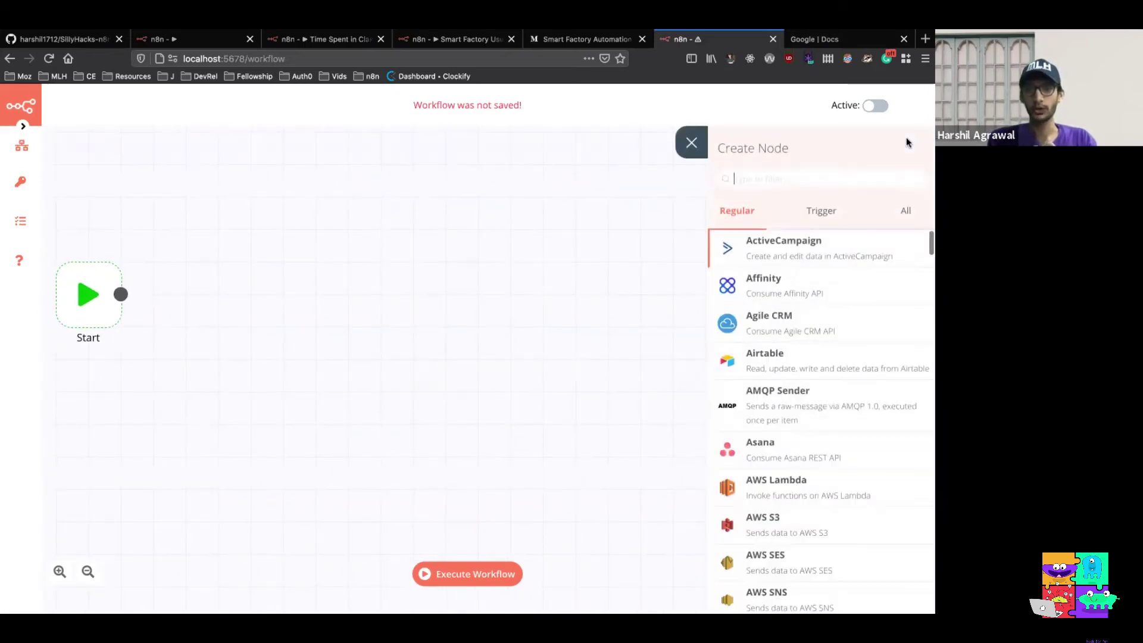
pyautogui.write('sey')
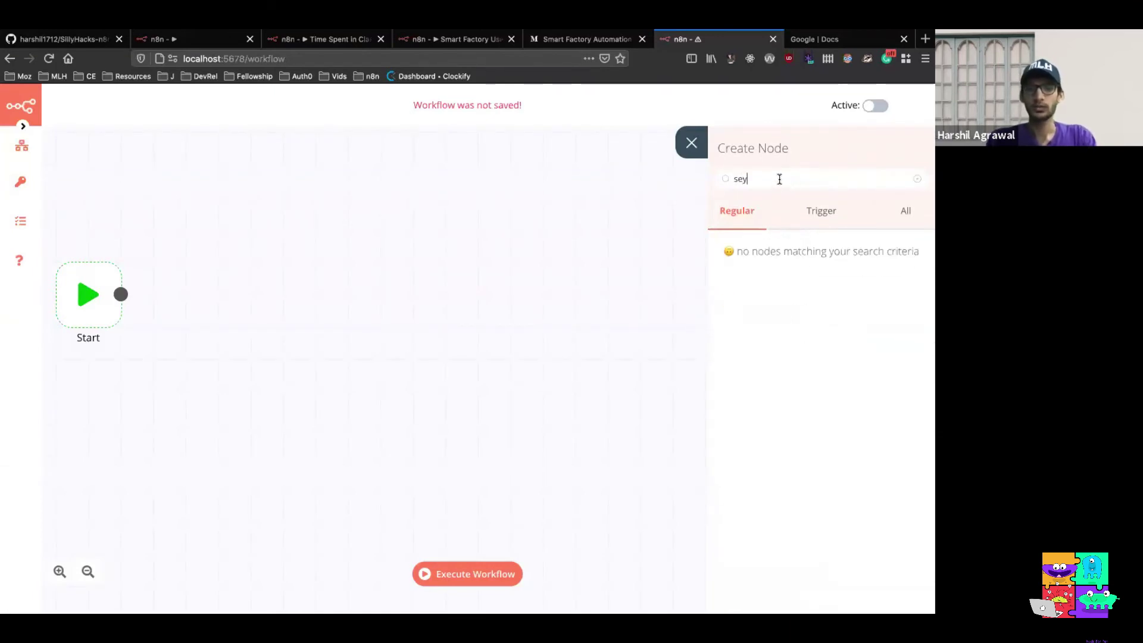
pyautogui.press('BackSpace')
pyautogui.write('t')
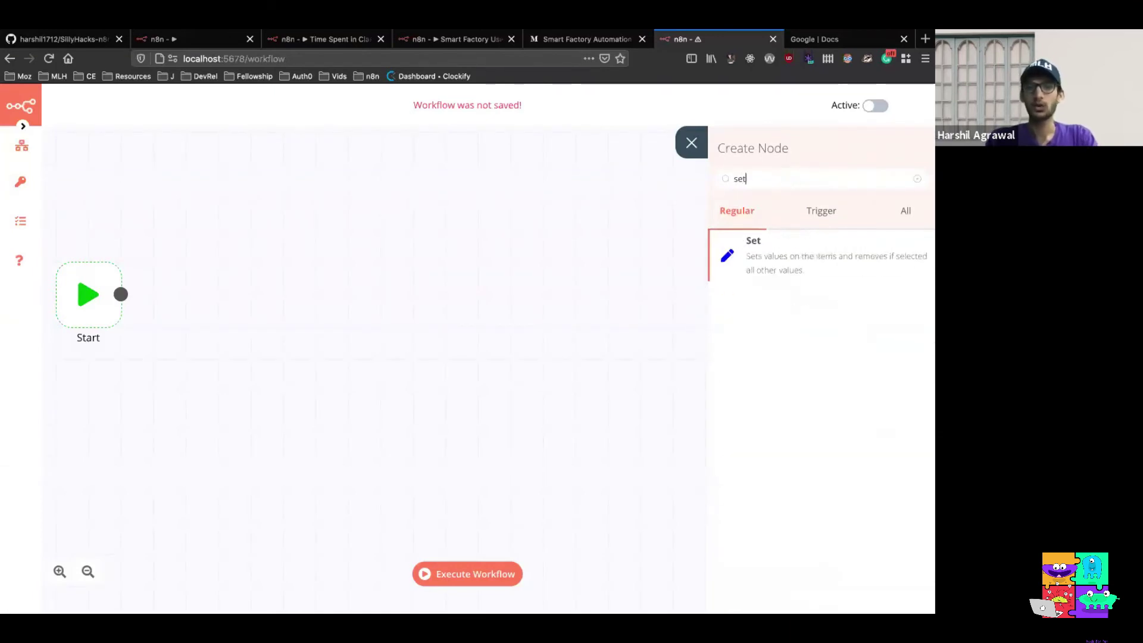
pyautogui.click(820, 214)
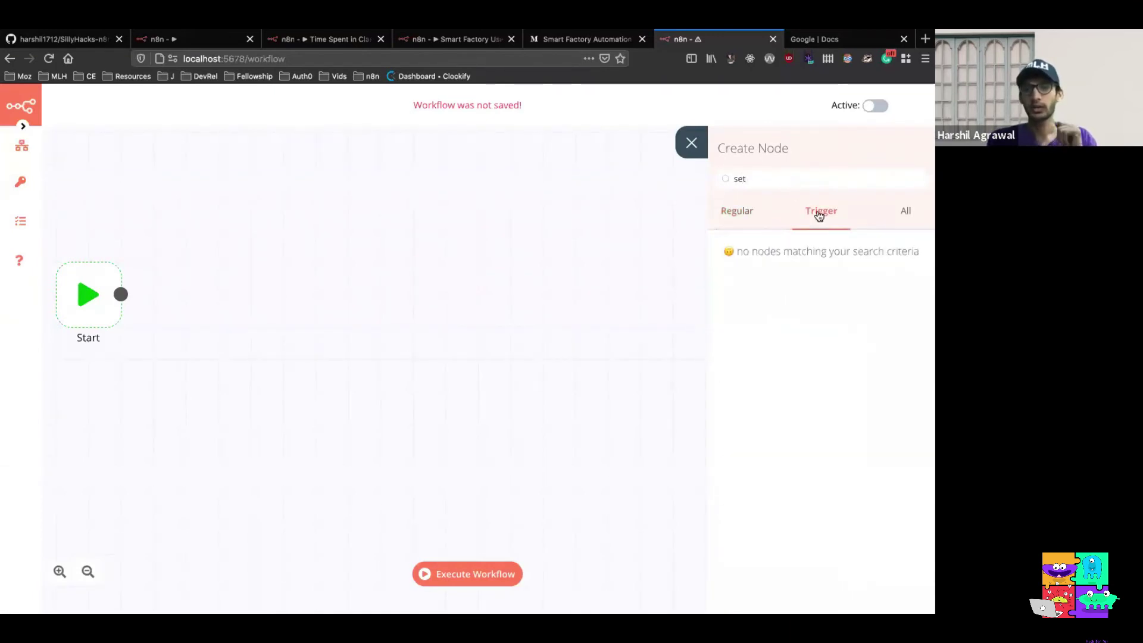
pyautogui.press('BackSpace')
pyautogui.press('BackSpace')
pyautogui.press('BackSpace')
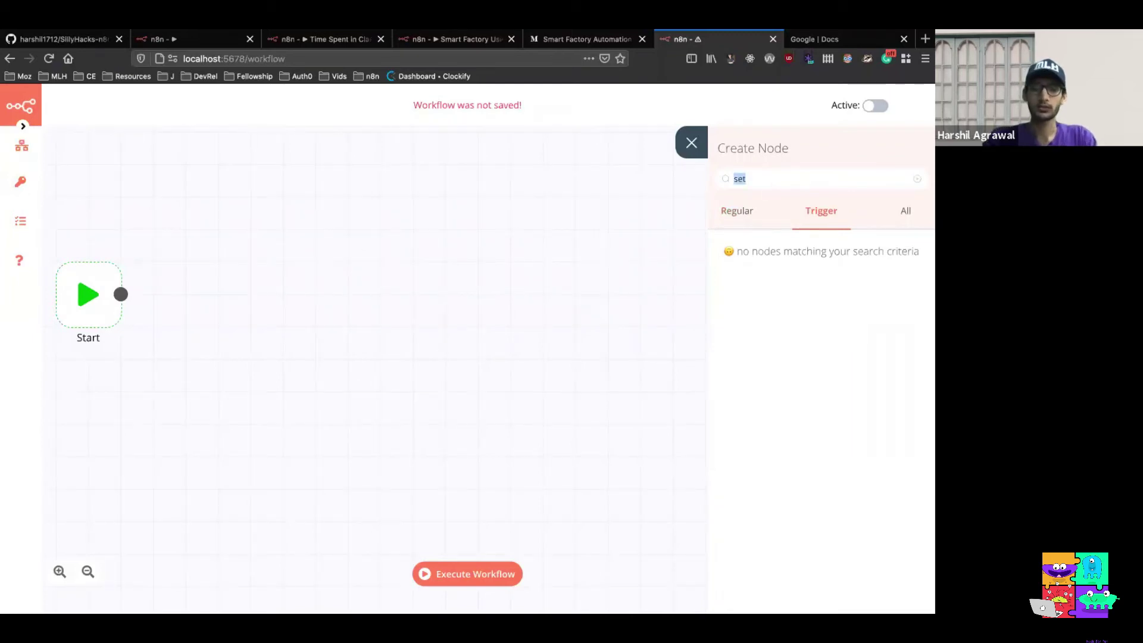
pyautogui.write('int')
pyautogui.click(770, 240)
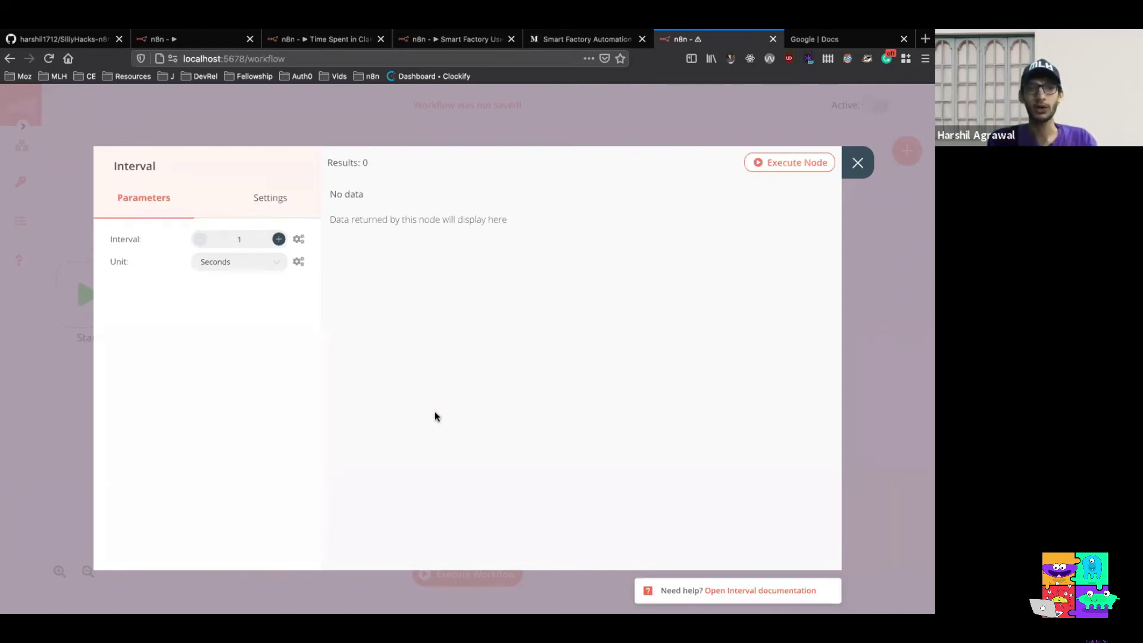
pyautogui.click(852, 161)
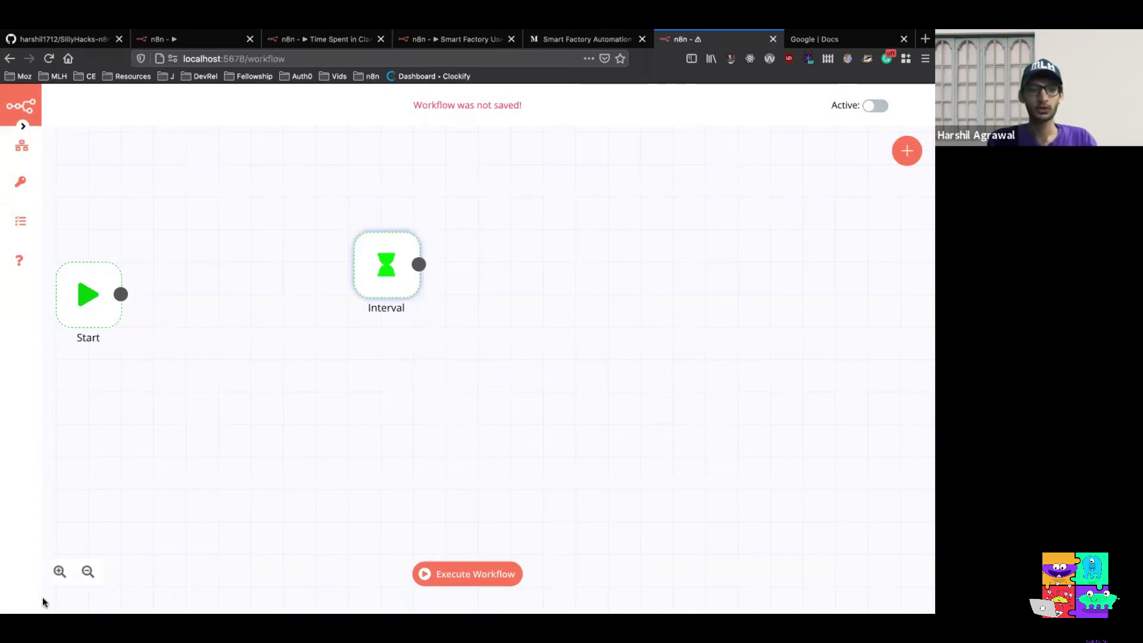
pyautogui.click(59, 571)
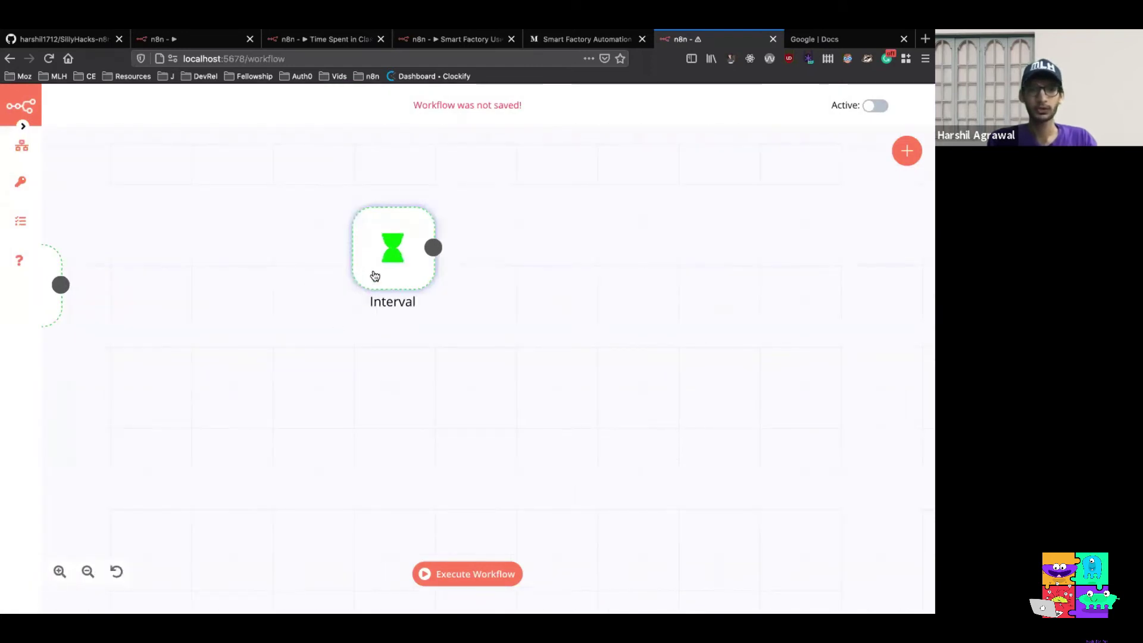
pyautogui.moveTo(375, 275); pyautogui.dragTo(296, 331)
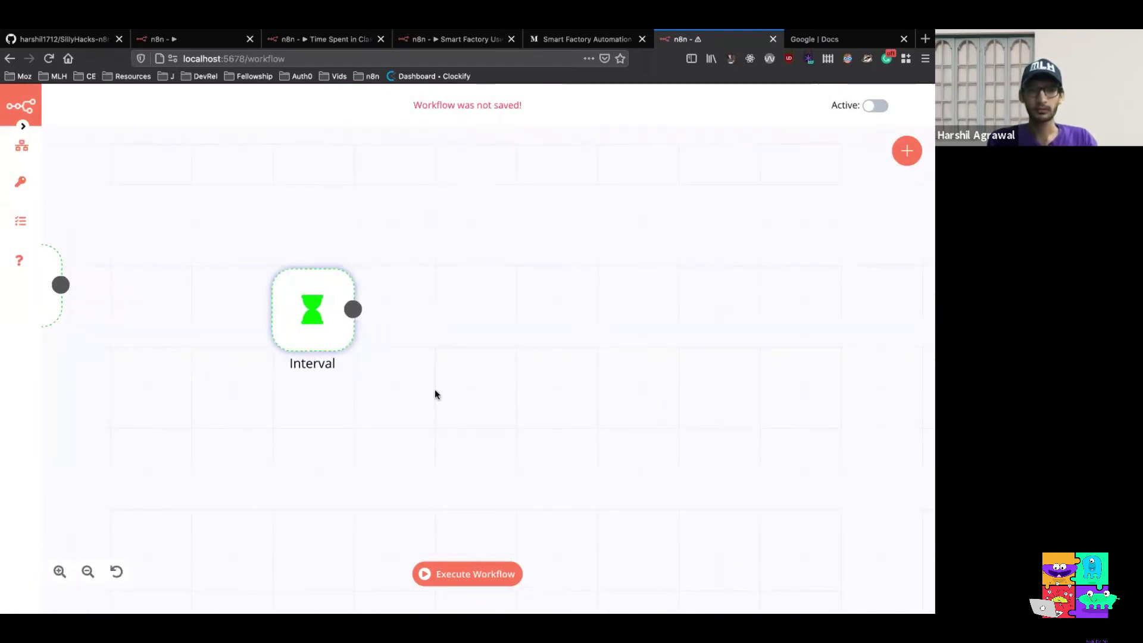
# Add a Set node after Interval with a new String value entry
pyautogui.click(902, 160)
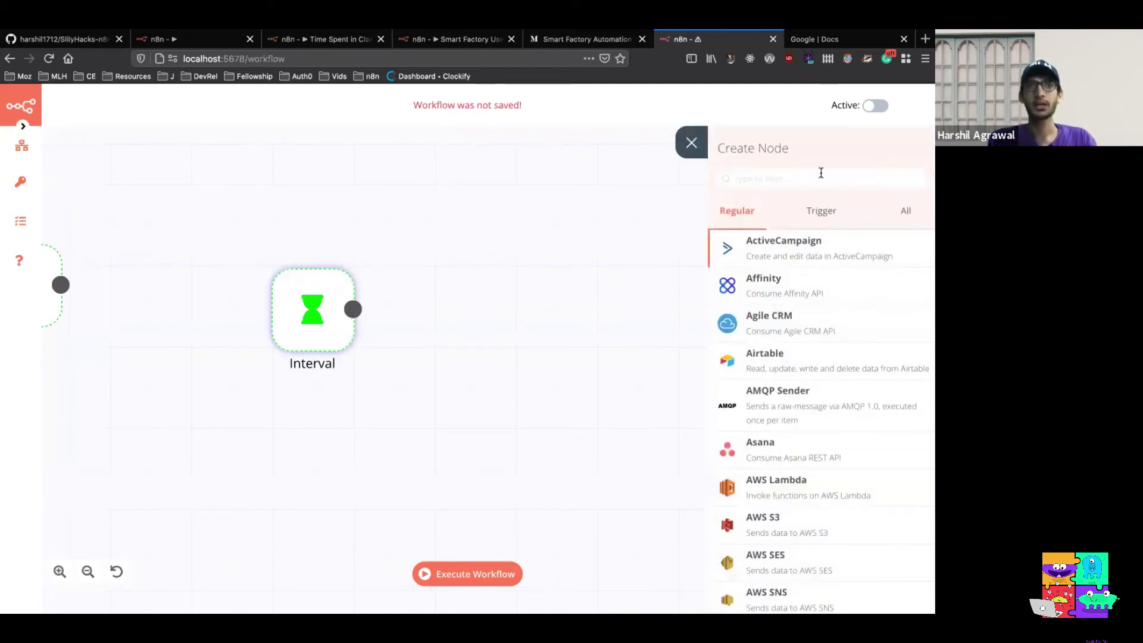
pyautogui.write('set')
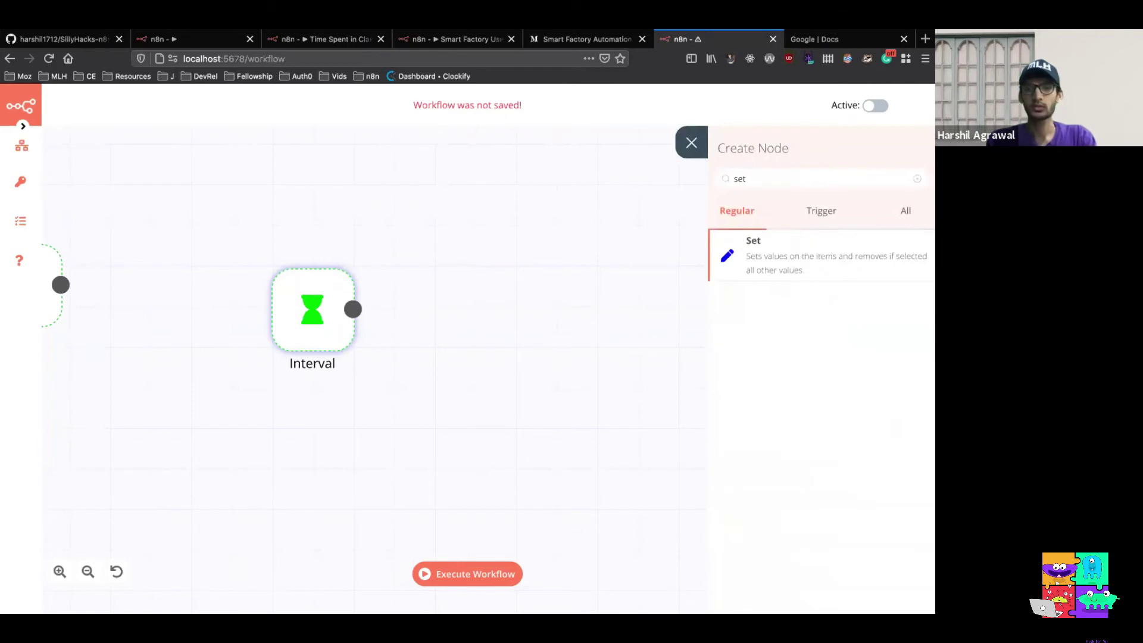
pyautogui.click(791, 255)
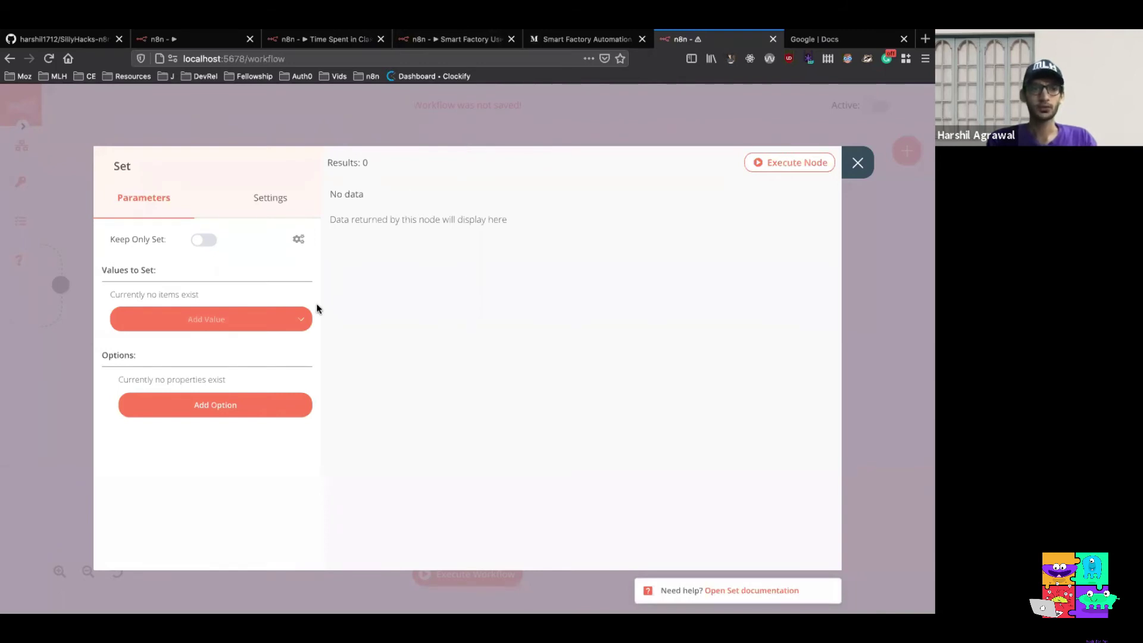
pyautogui.click(301, 322)
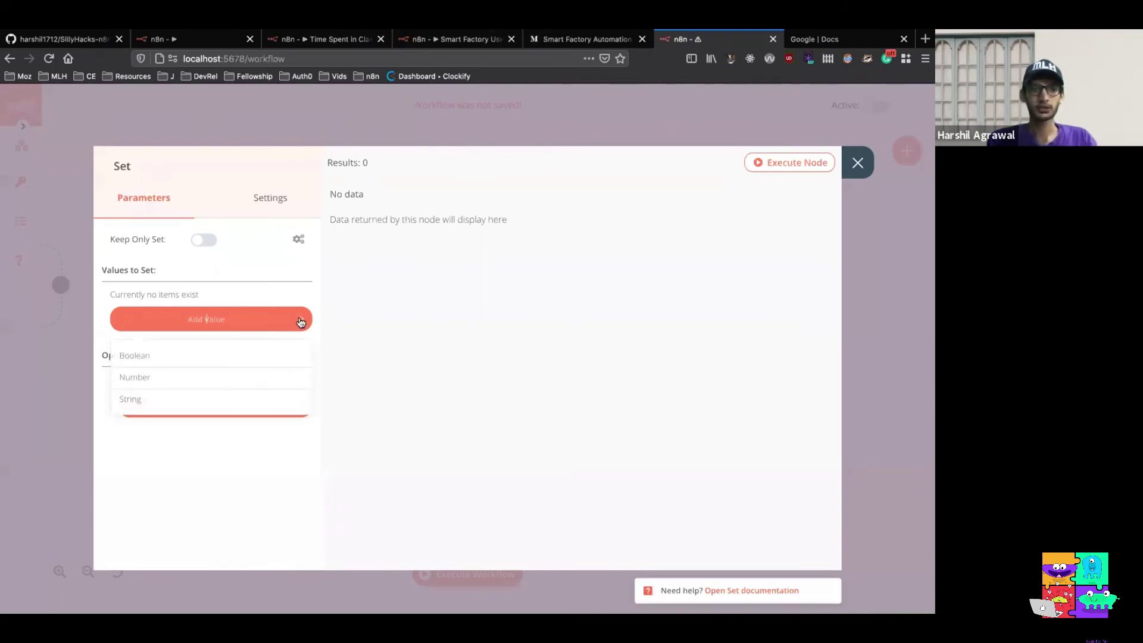
pyautogui.click(259, 398)
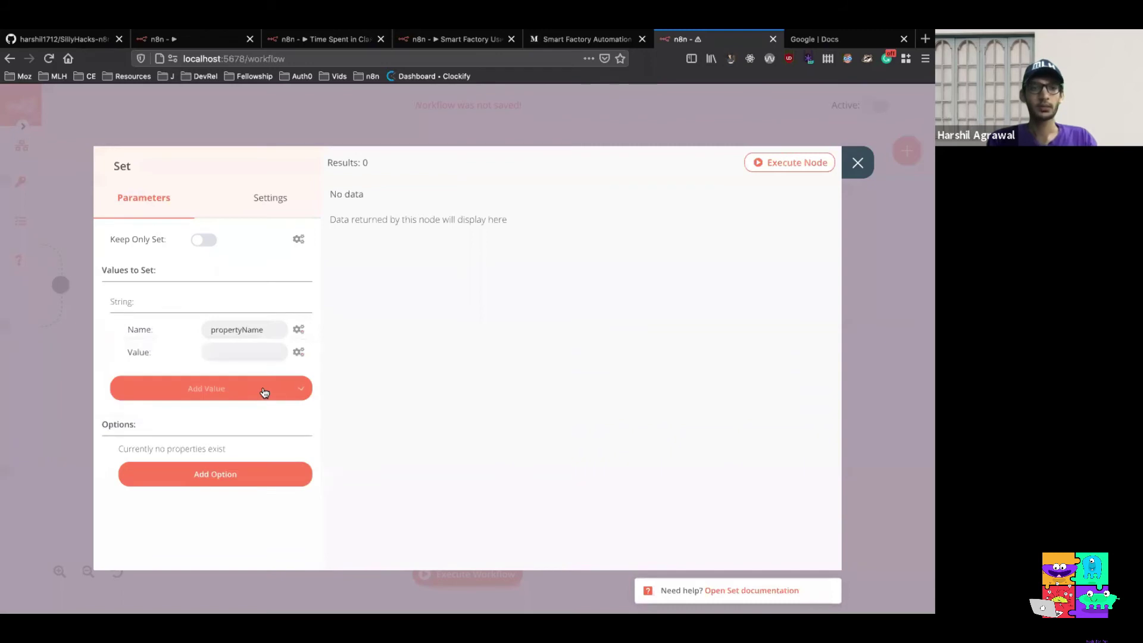
# Name the String entry machine_id.name and give it the value n8n_cr8
pyautogui.click(283, 331)
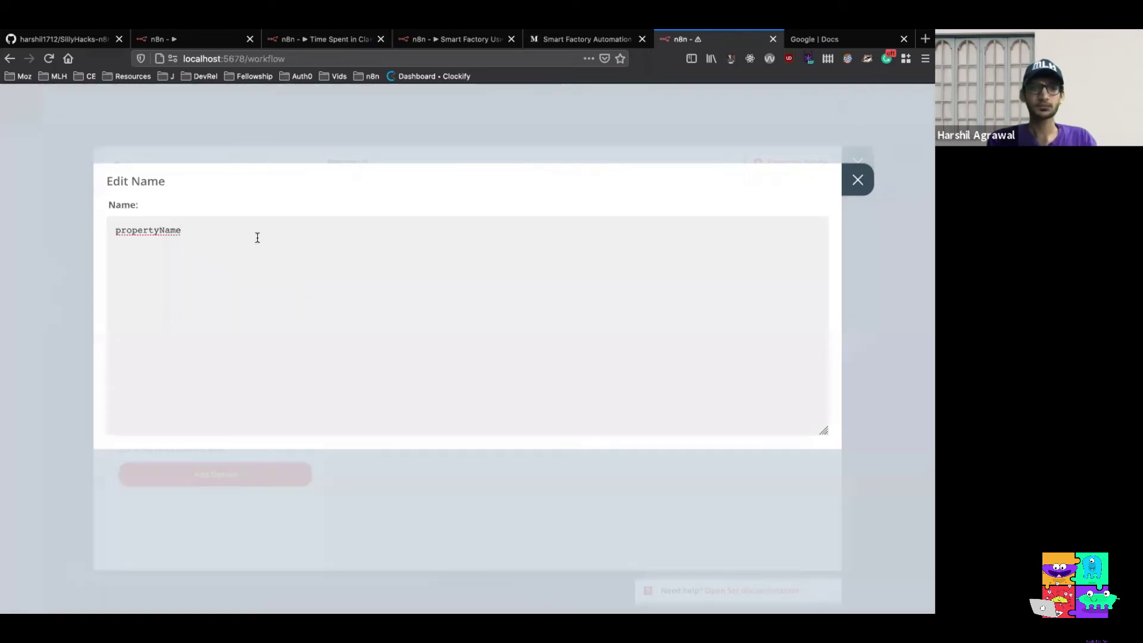
pyautogui.moveTo(255, 237); pyautogui.dragTo(107, 232)
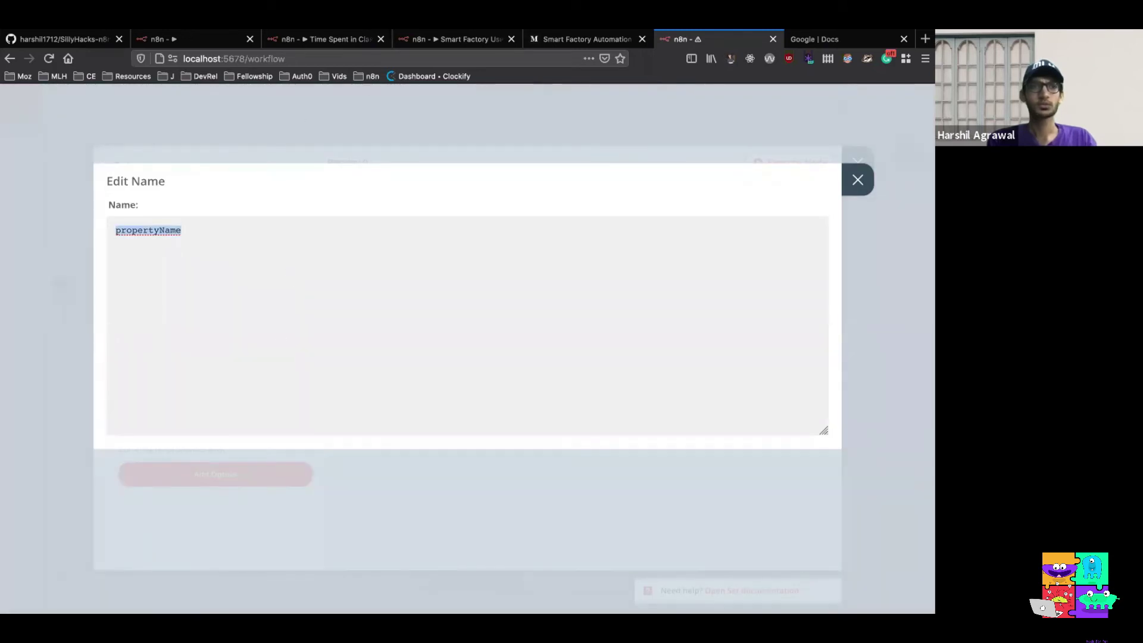
pyautogui.write('machine')
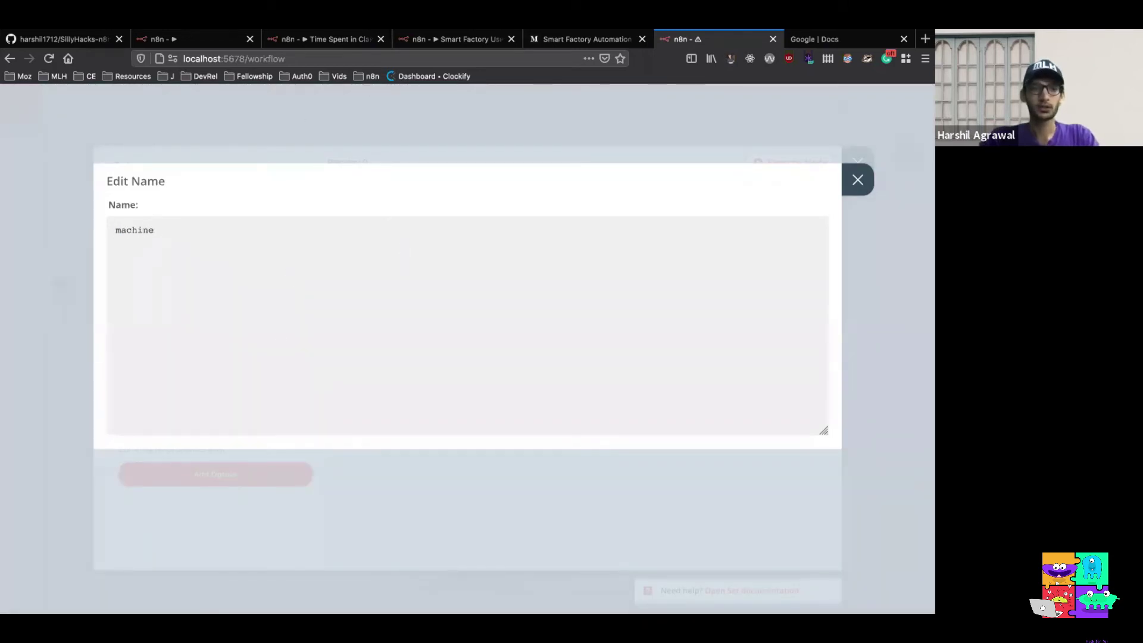
pyautogui.write('.id_name')
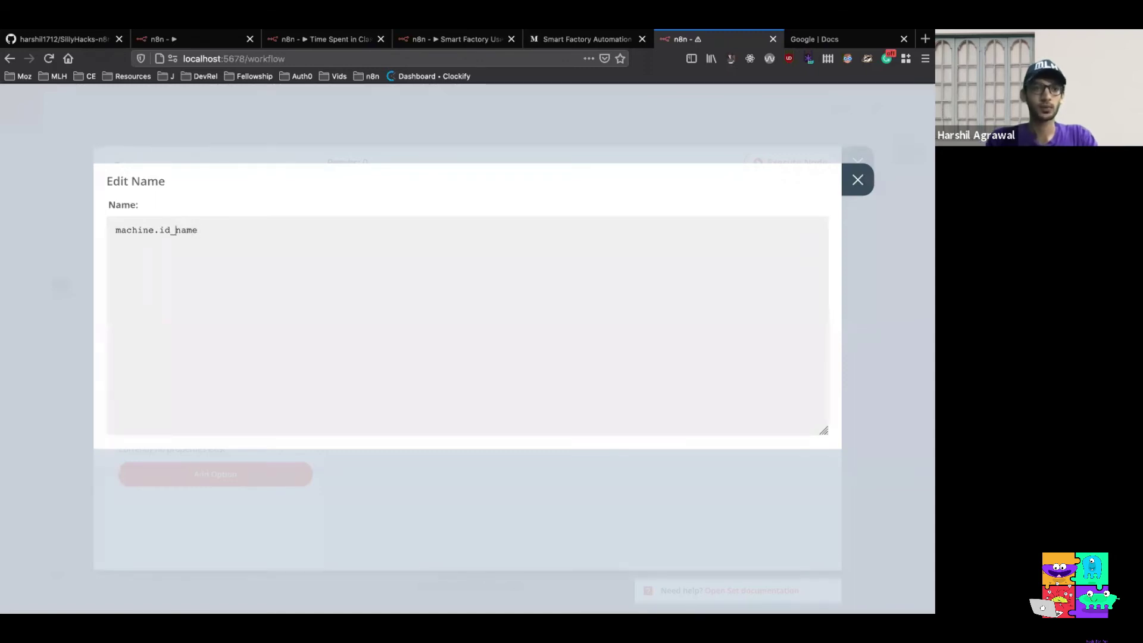
pyautogui.press('BackSpace')
pyautogui.press('BackSpace')
pyautogui.press('BackSpace')
pyautogui.press('BackSpace')
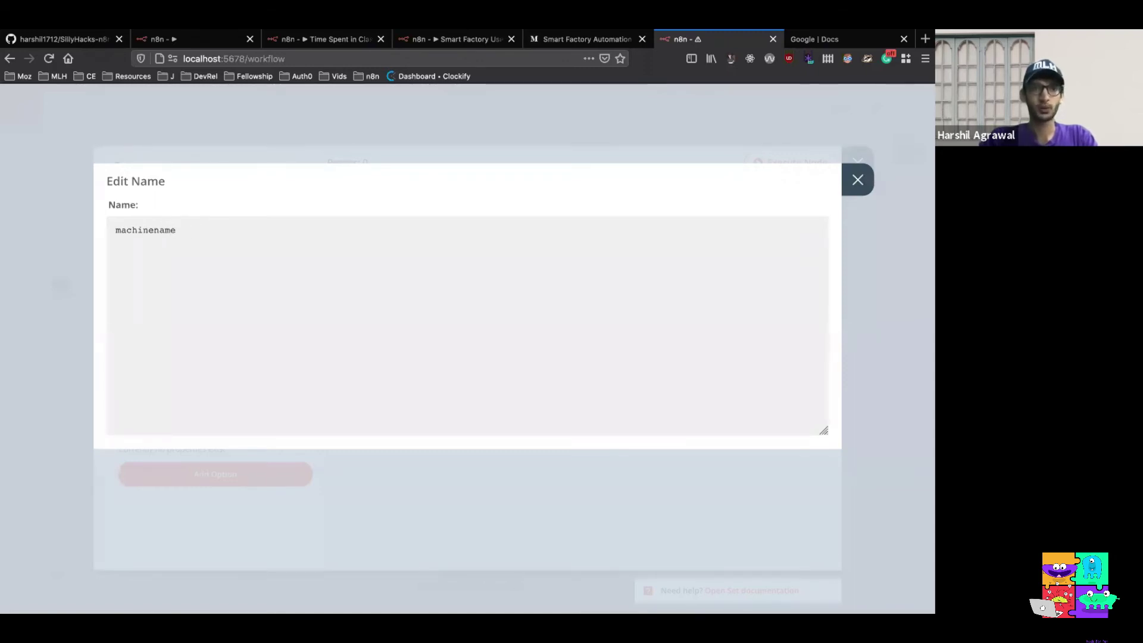
pyautogui.write('_id.')
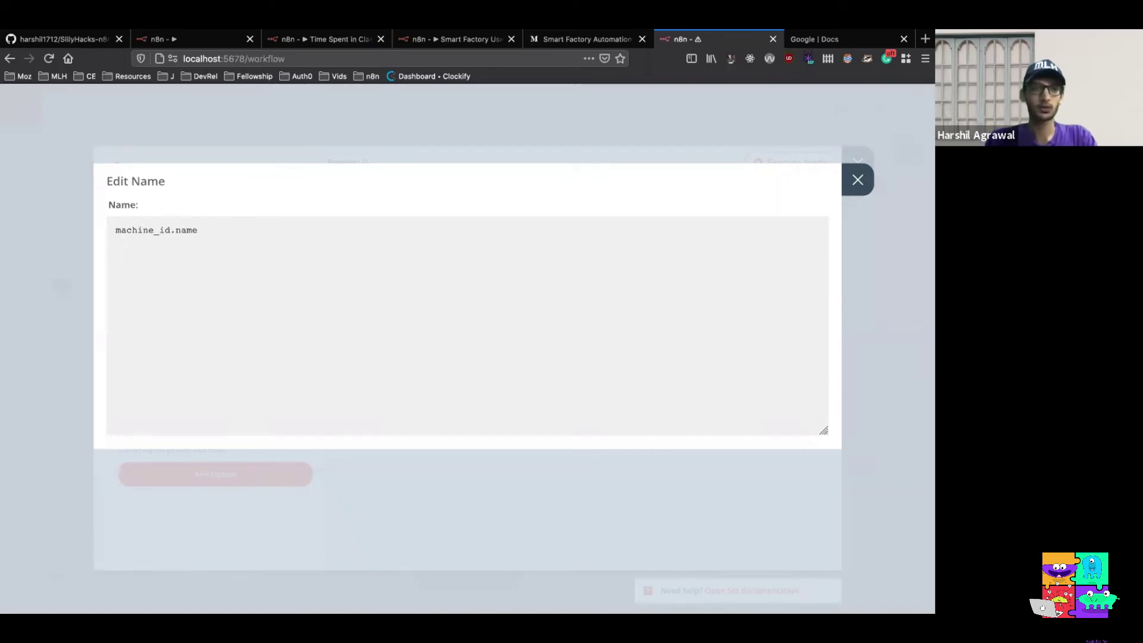
pyautogui.click(857, 180)
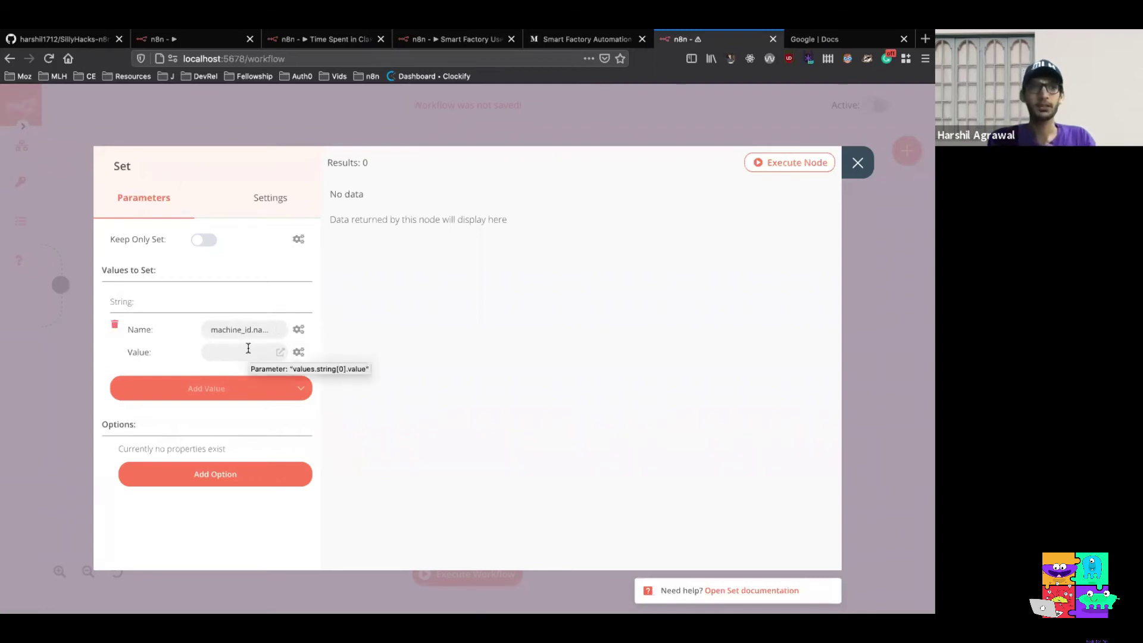
pyautogui.click(248, 348)
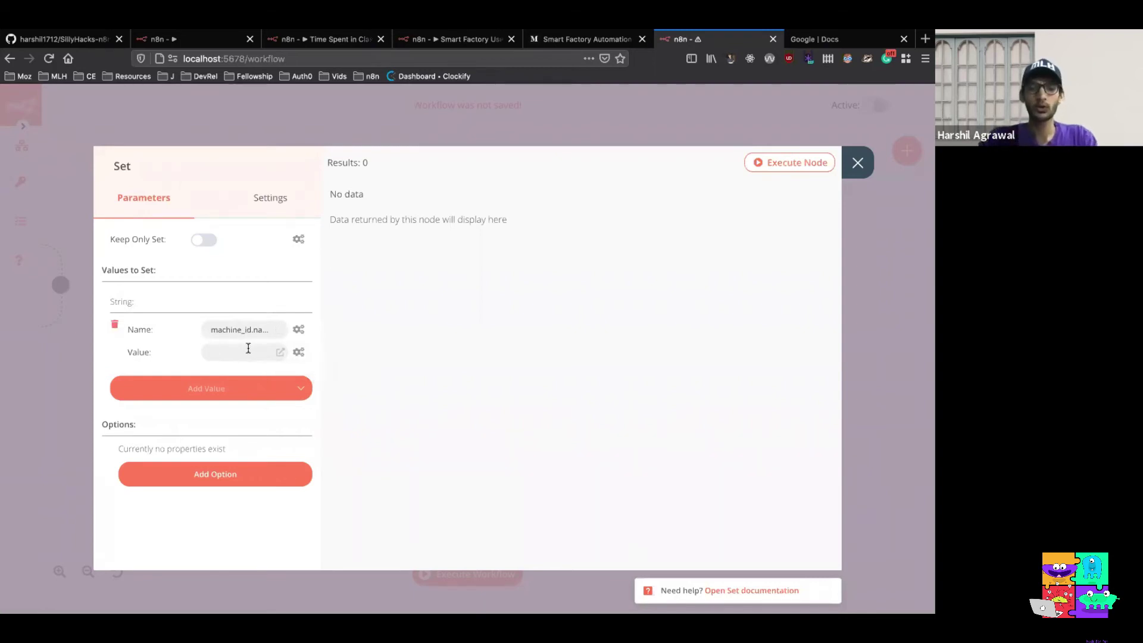
pyautogui.write('n8n_cr8')
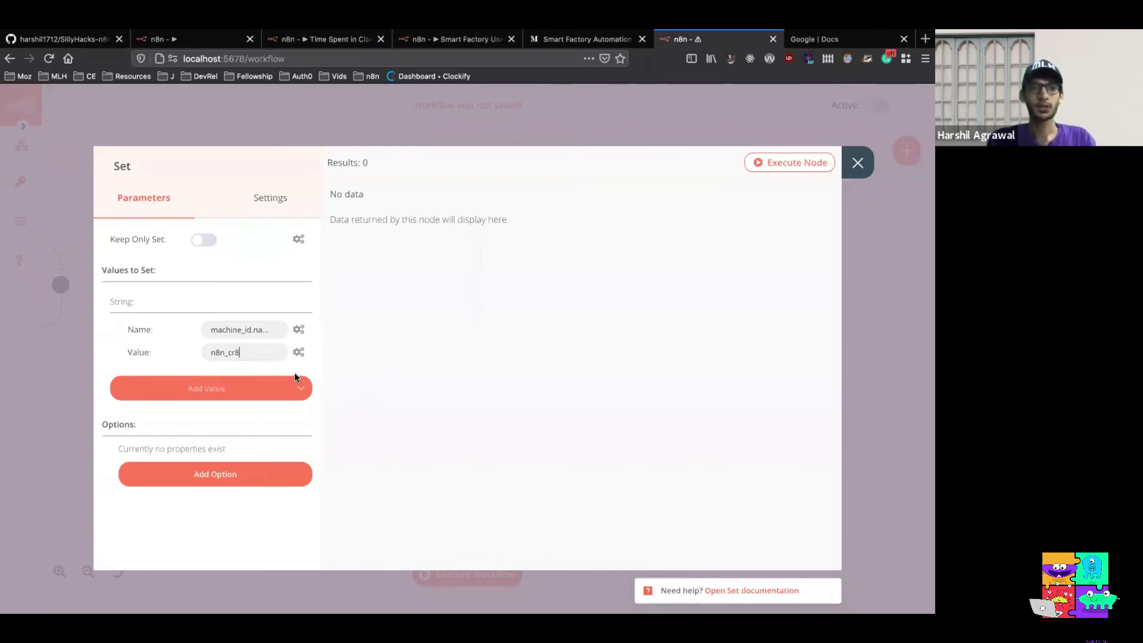
# Add a Number entry named temperature_celsius and open its value options to add an expression
pyautogui.click(297, 389)
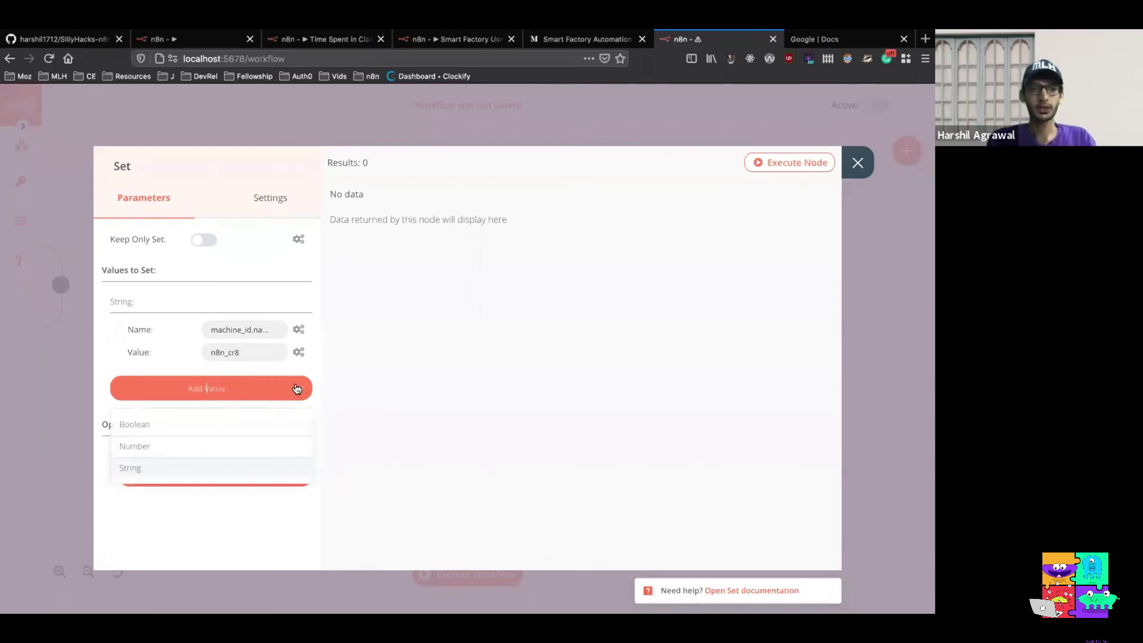
pyautogui.click(273, 443)
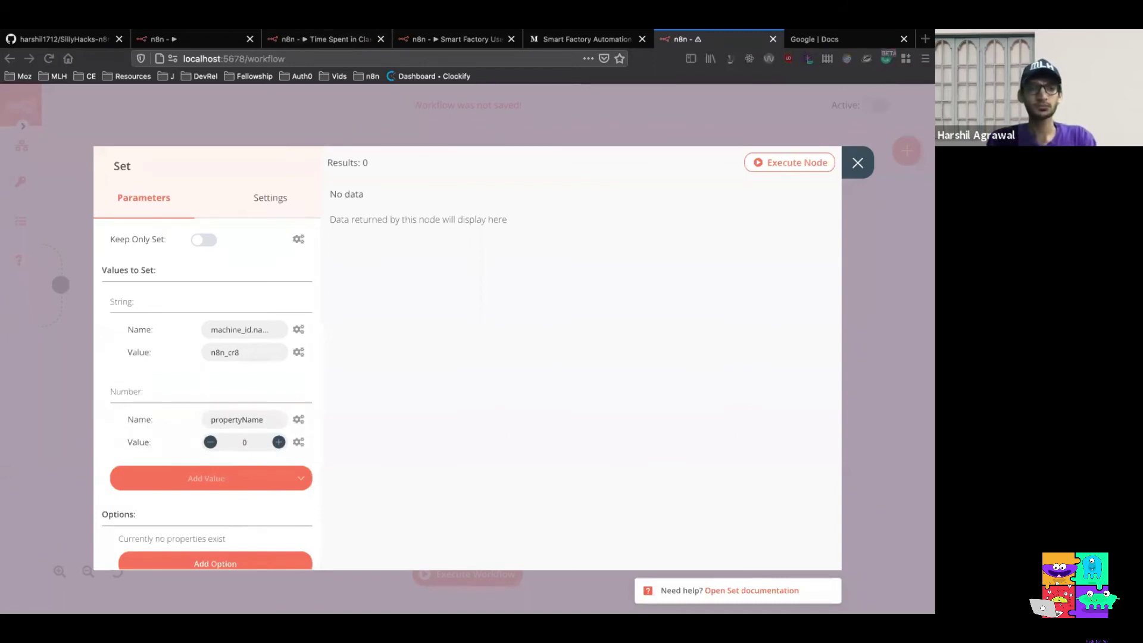
pyautogui.doubleClick(259, 417)
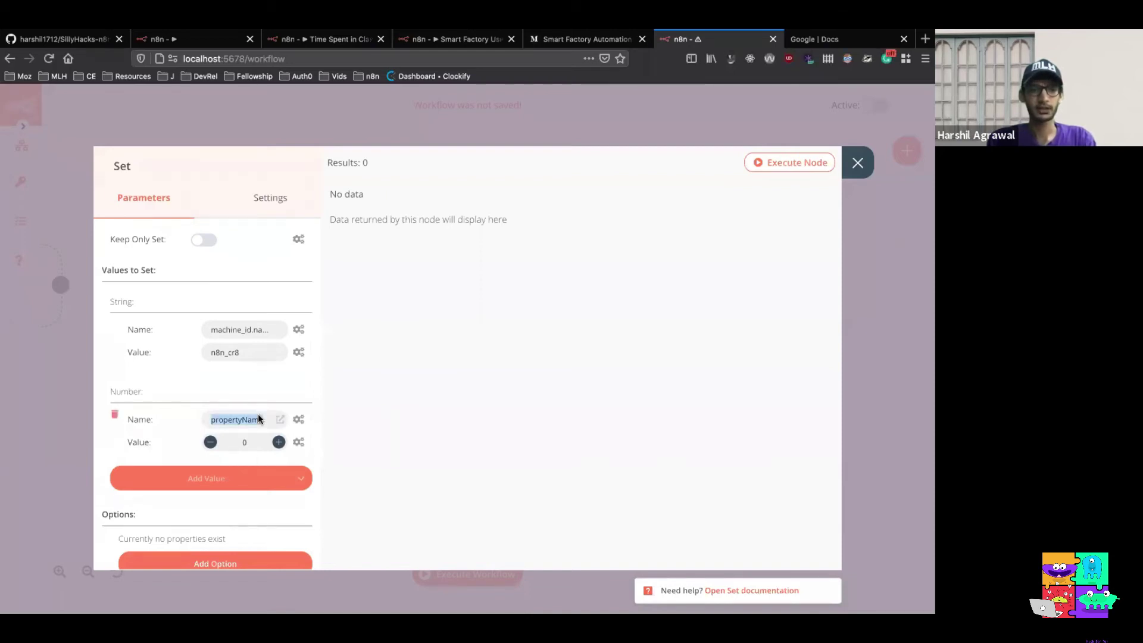
pyautogui.hotkey('ctrl', 'v')
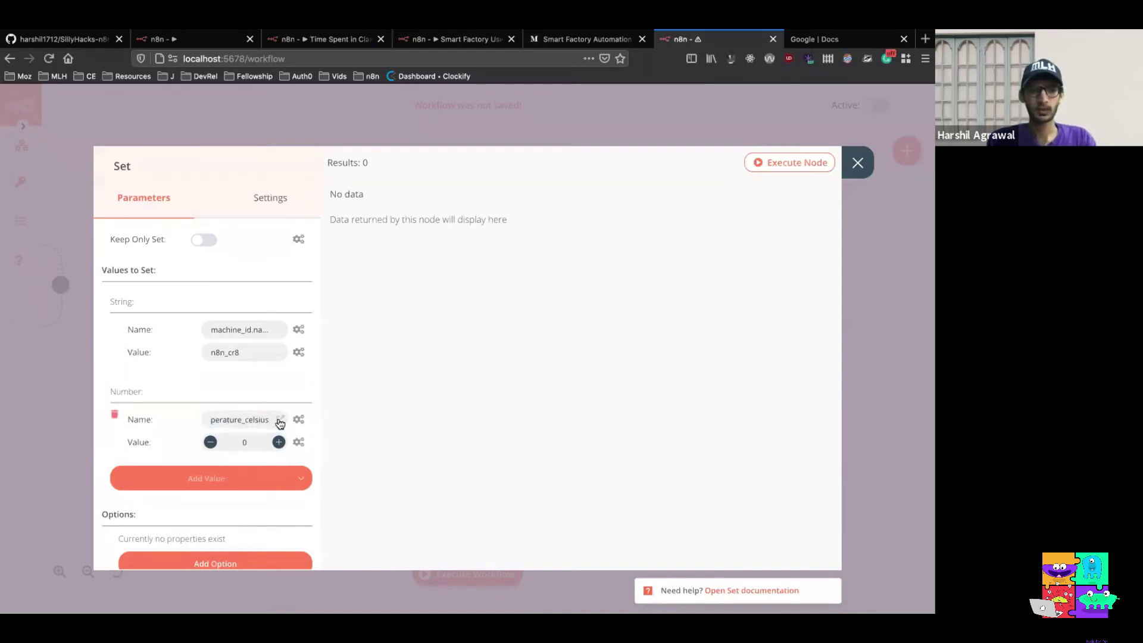
pyautogui.click(280, 419)
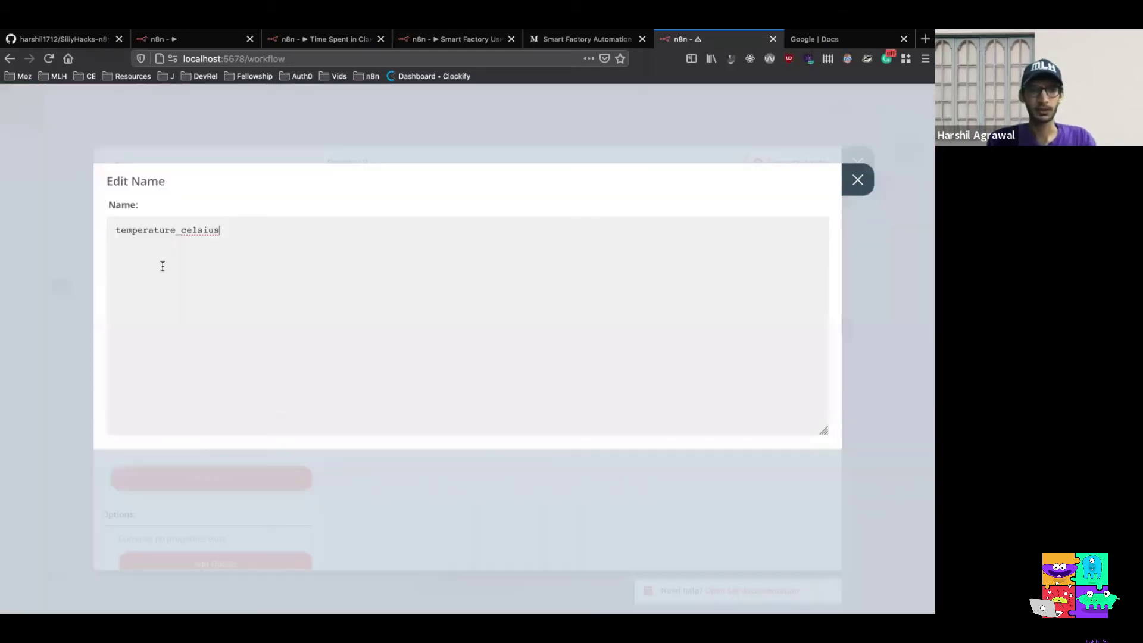
pyautogui.click(857, 180)
pyautogui.scroll(-1, 276, 382)
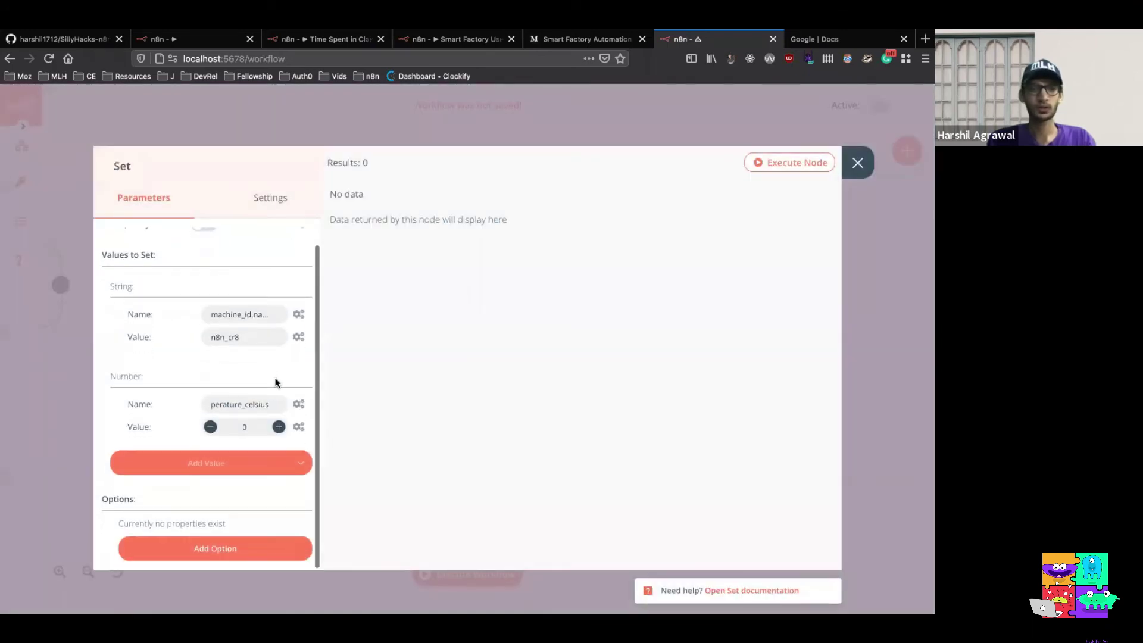
pyautogui.click(298, 427)
# Set temperature_celsius to the expression {{Math.floor(Math.random() * 100);}}
pyautogui.click(286, 457)
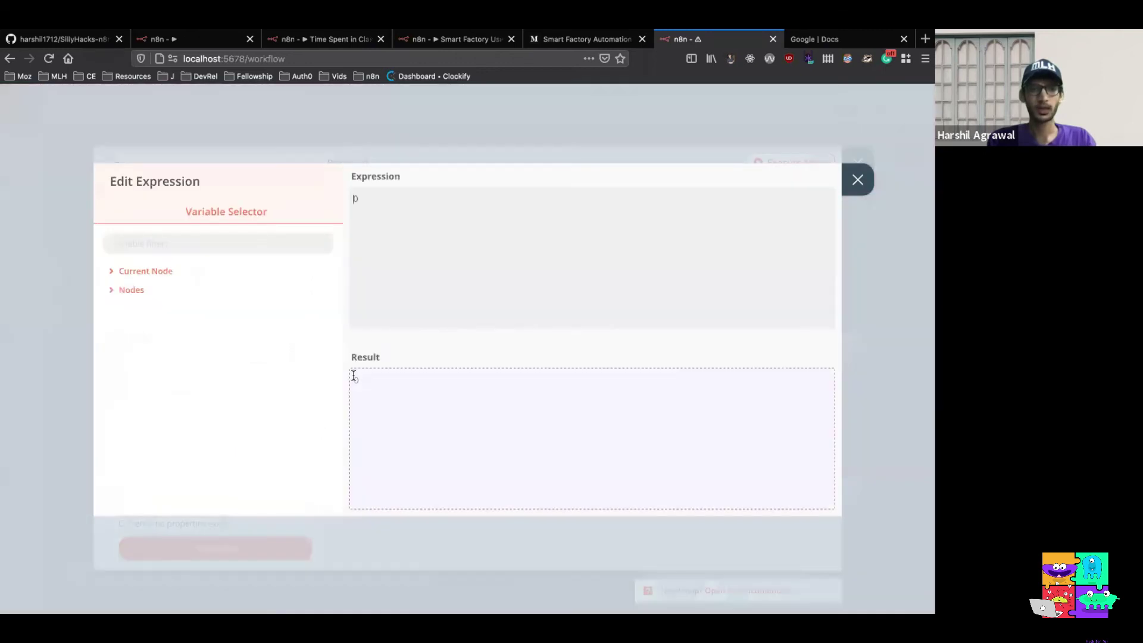
pyautogui.press('BackSpace')
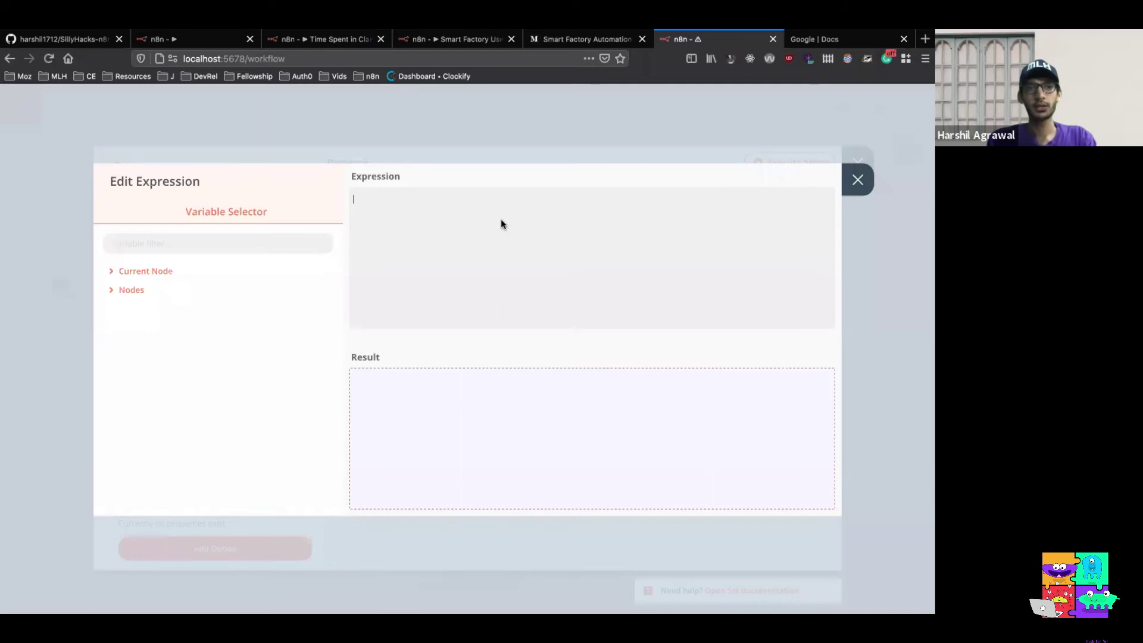
pyautogui.write('{{Math.floor(Math.random() * 100);}}')
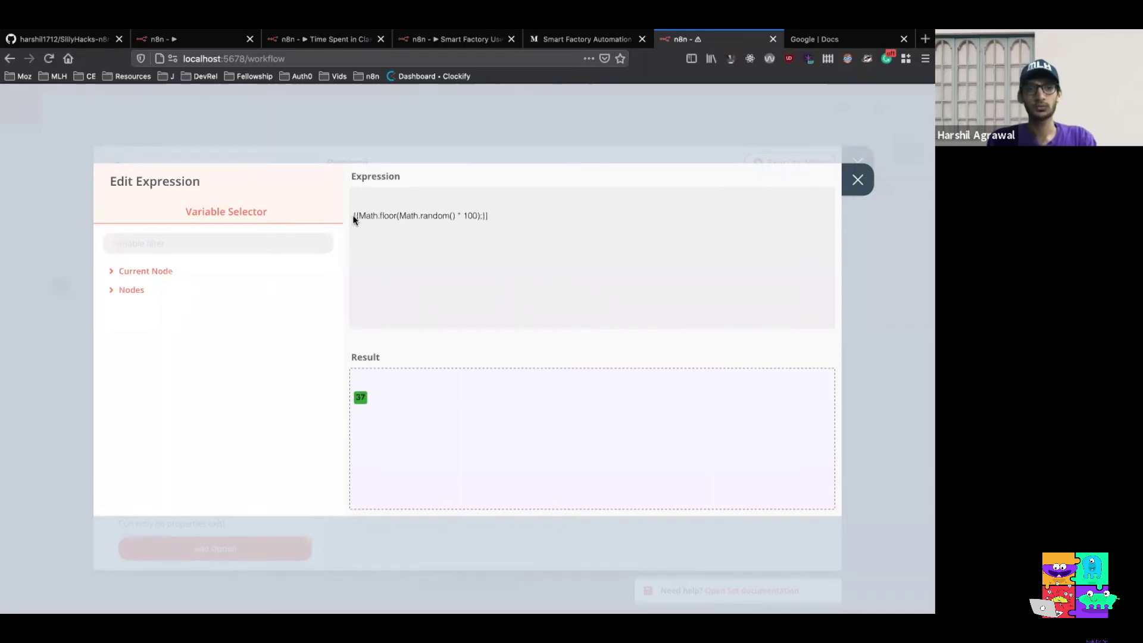
pyautogui.click(354, 216)
pyautogui.press('BackSpace')
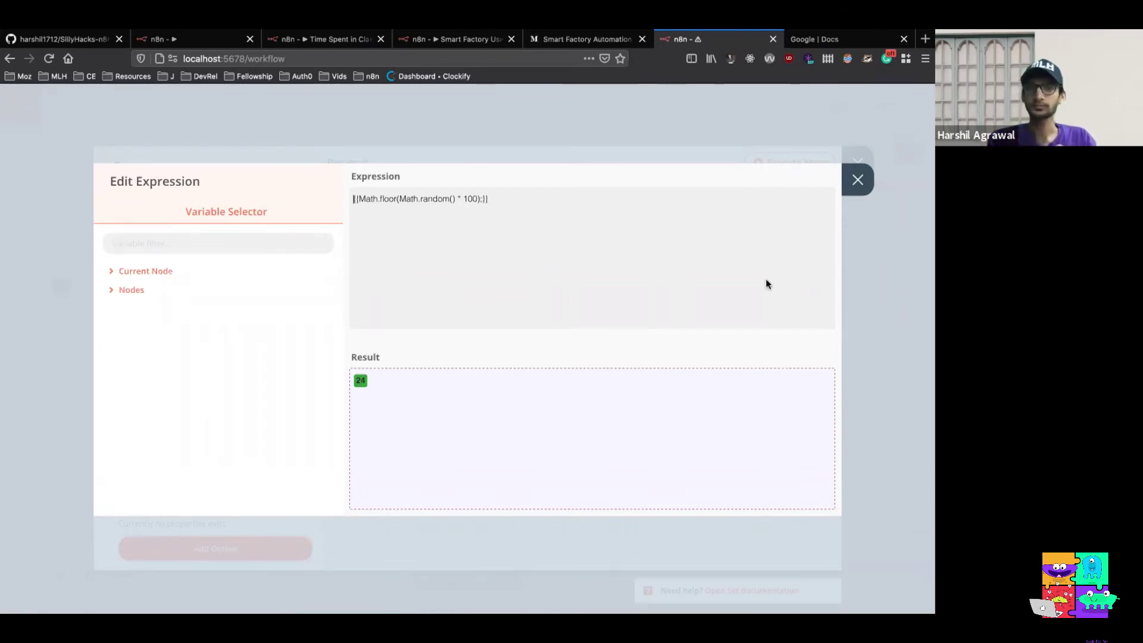
pyautogui.click(858, 180)
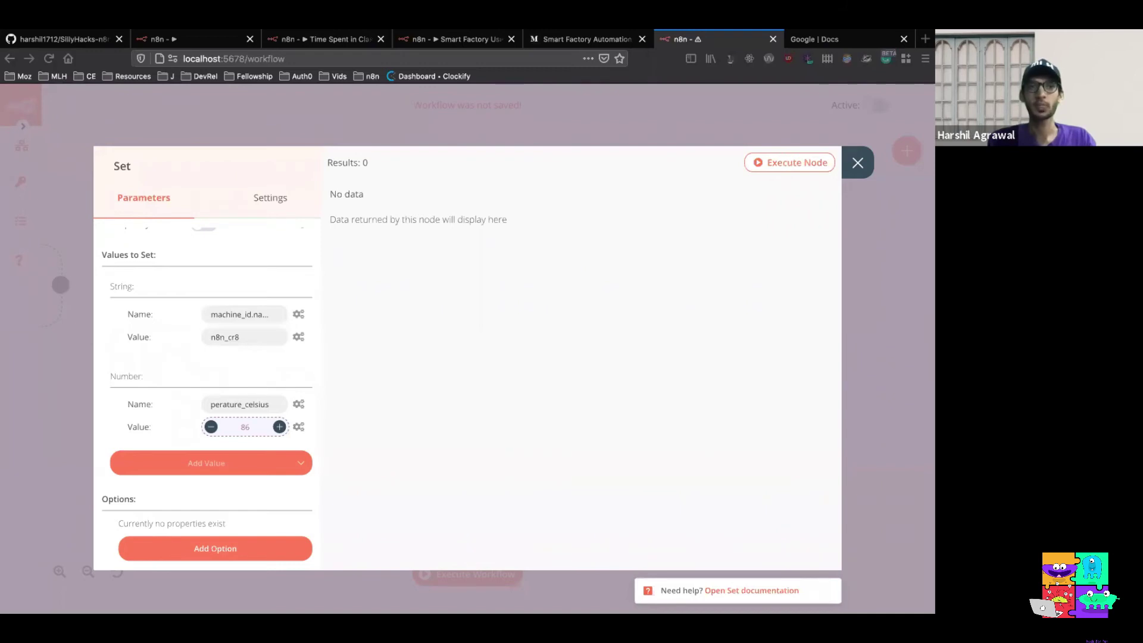
pyautogui.click(274, 465)
# Add a second String value named machine_id.uptime
pyautogui.click(242, 540)
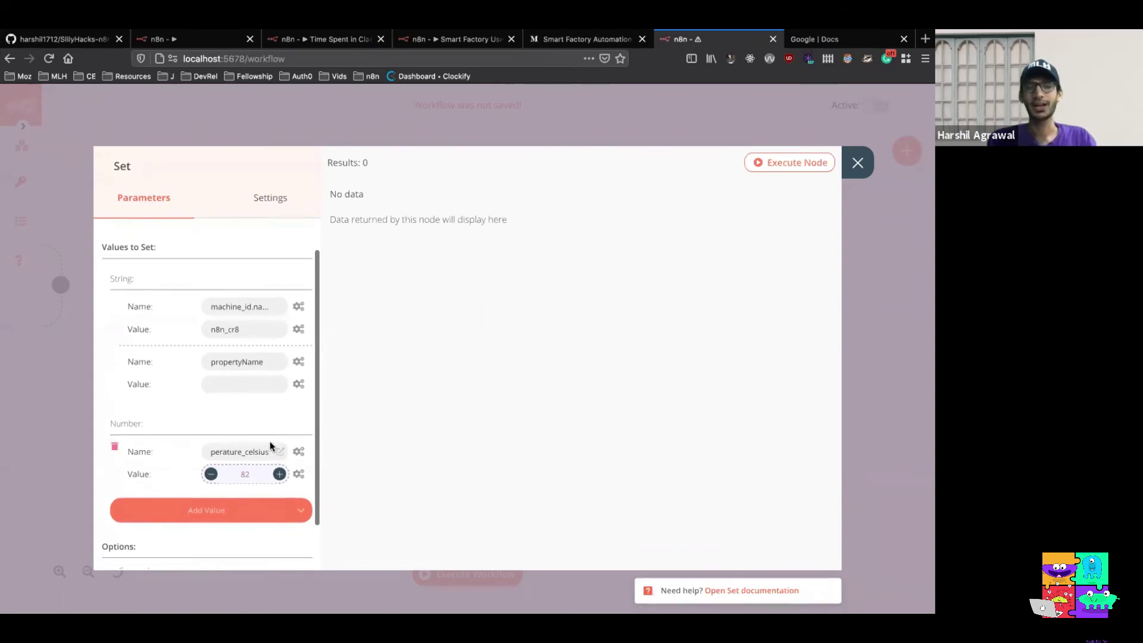
pyautogui.click(280, 361)
pyautogui.moveTo(209, 226); pyautogui.dragTo(111, 229)
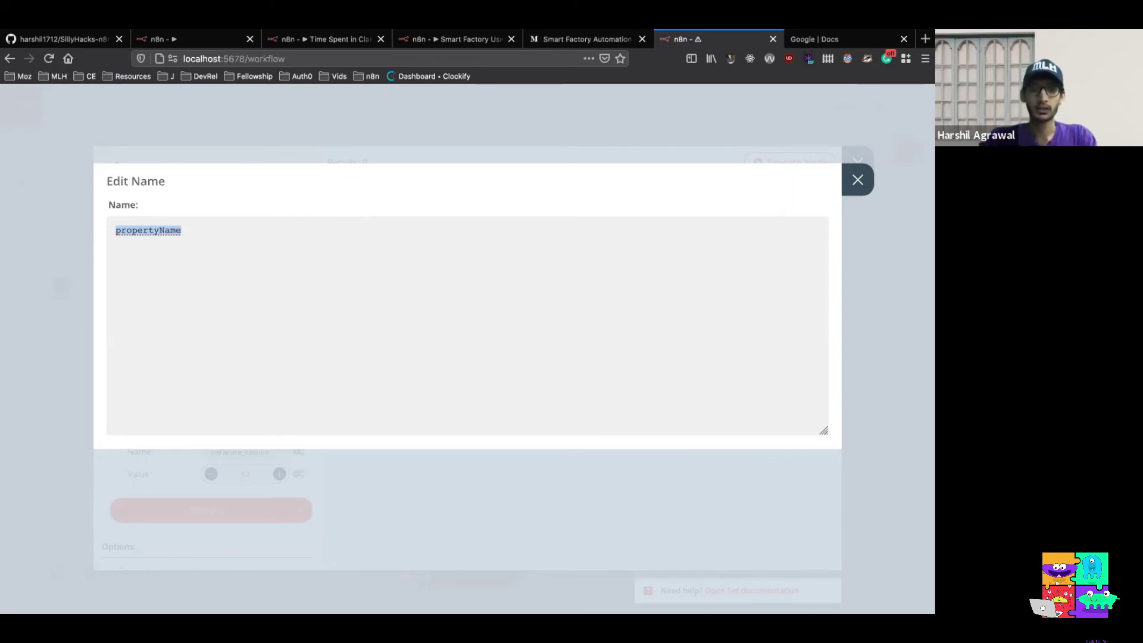
pyautogui.write('machnine')
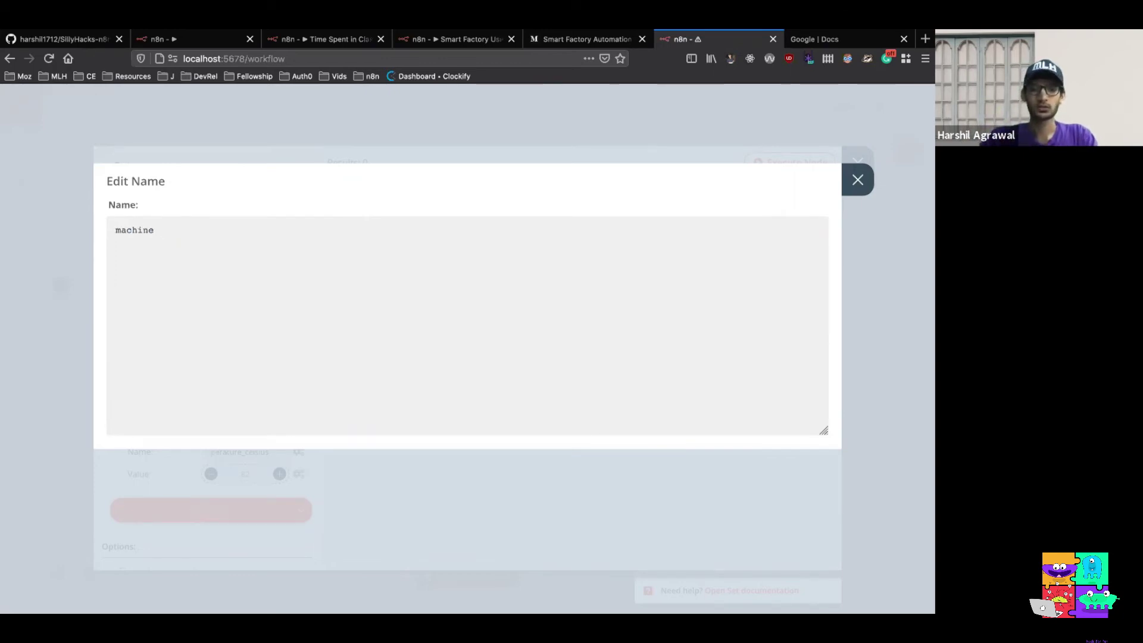
pyautogui.write('_id.u')
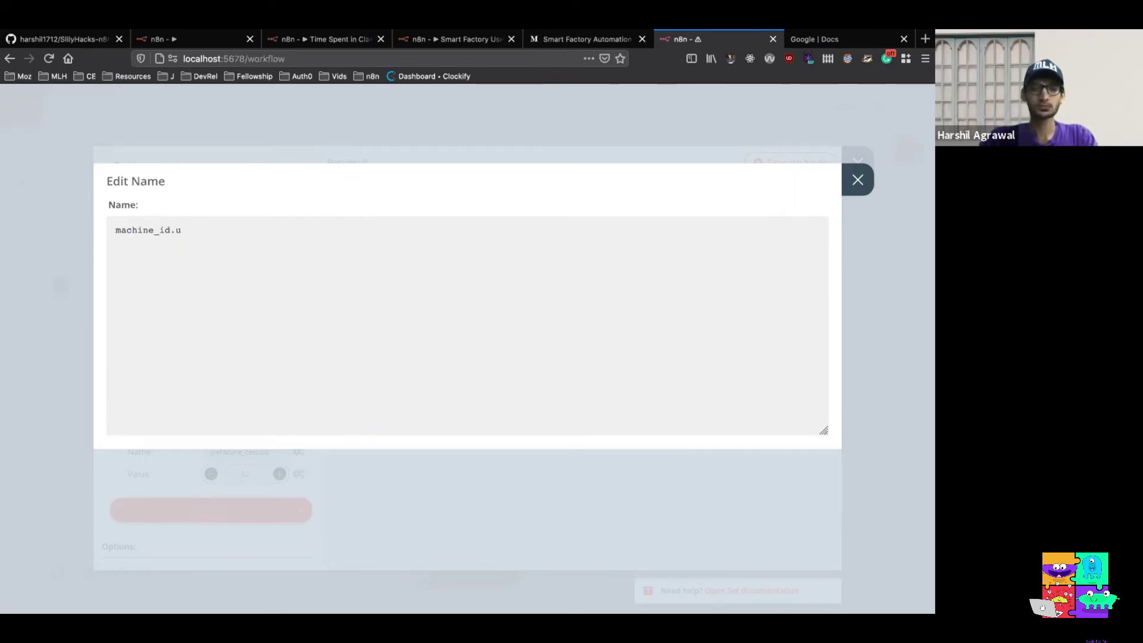
pyautogui.write('ptime')
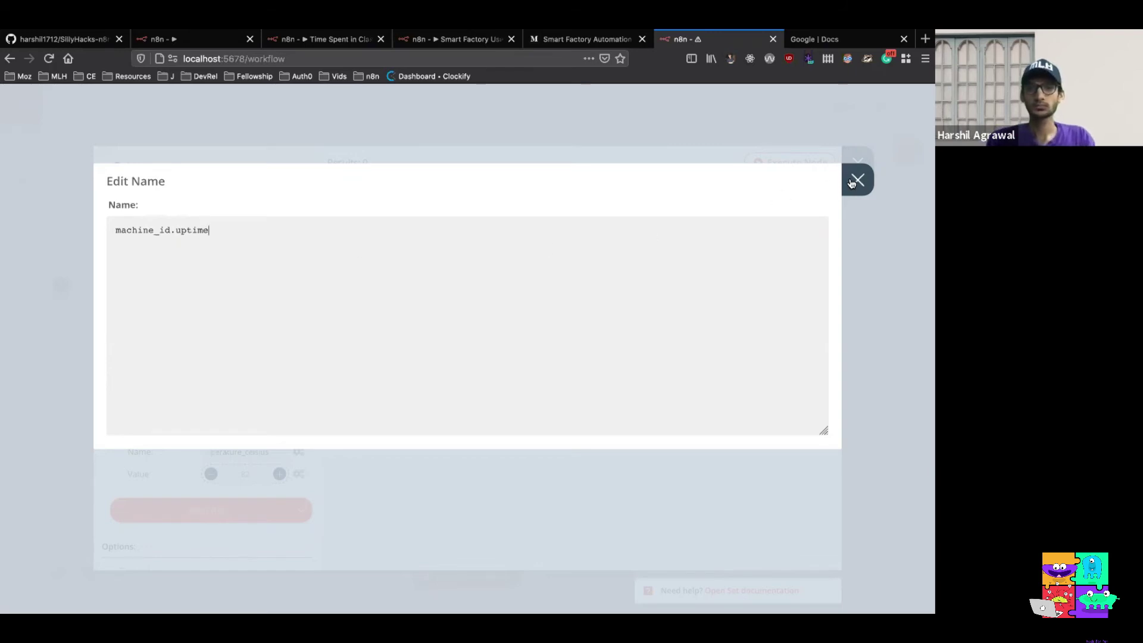
pyautogui.click(854, 180)
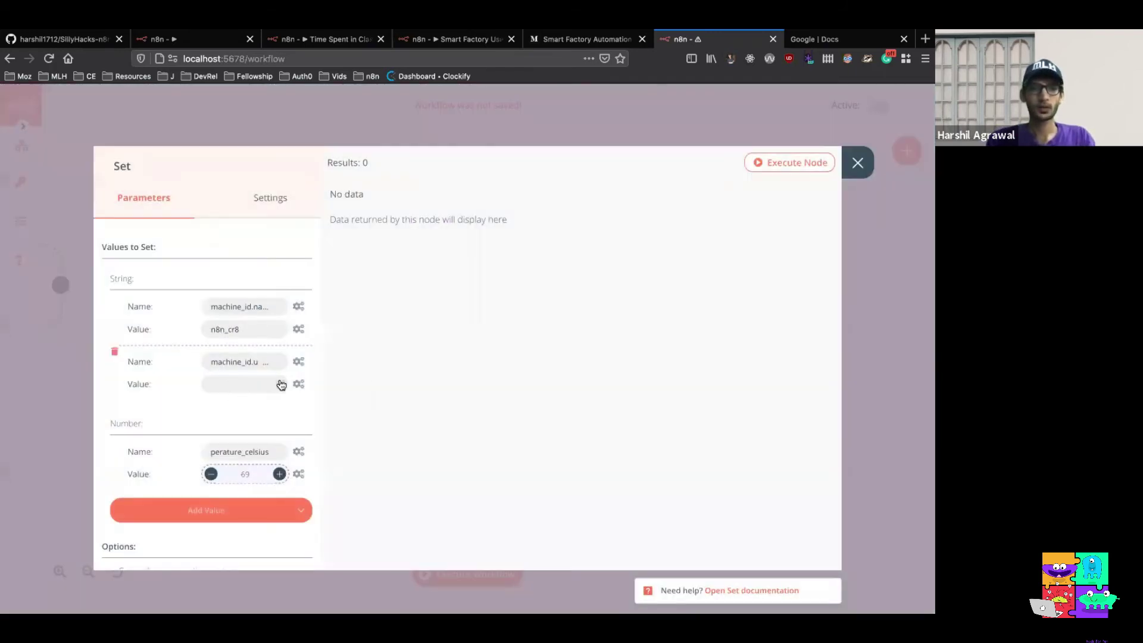
# Set machine_id.uptime's value to the expression {{Math.floor(Math.random() * 100);}}
pyautogui.click(300, 384)
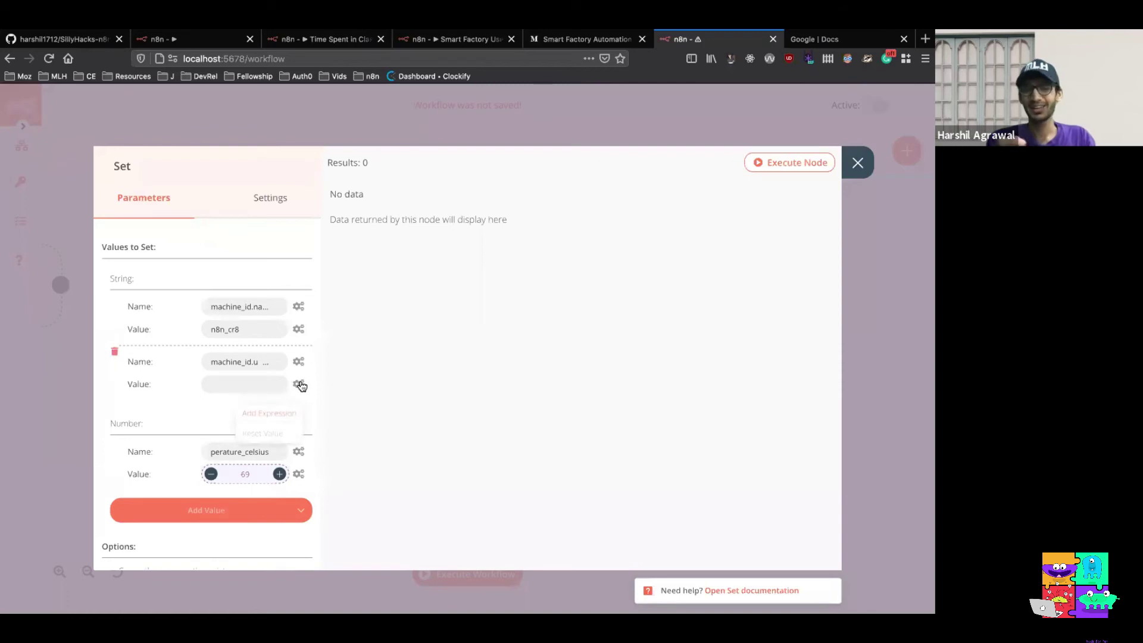
pyautogui.click(281, 413)
pyautogui.write('{{Math.floor(Math.random() * 100);}}')
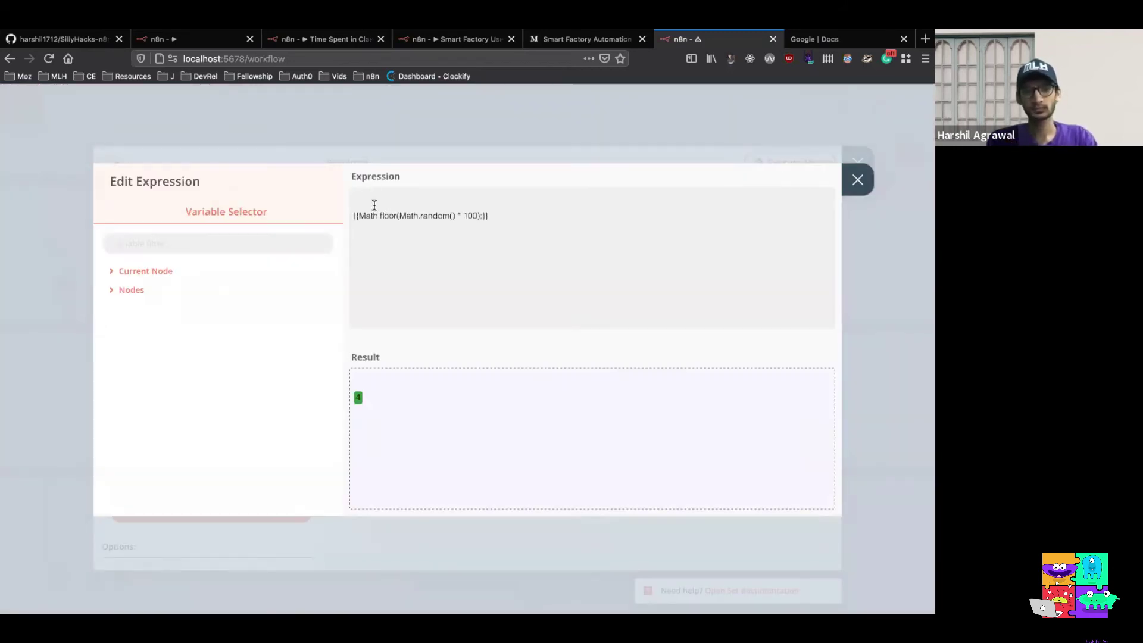
pyautogui.click(355, 214)
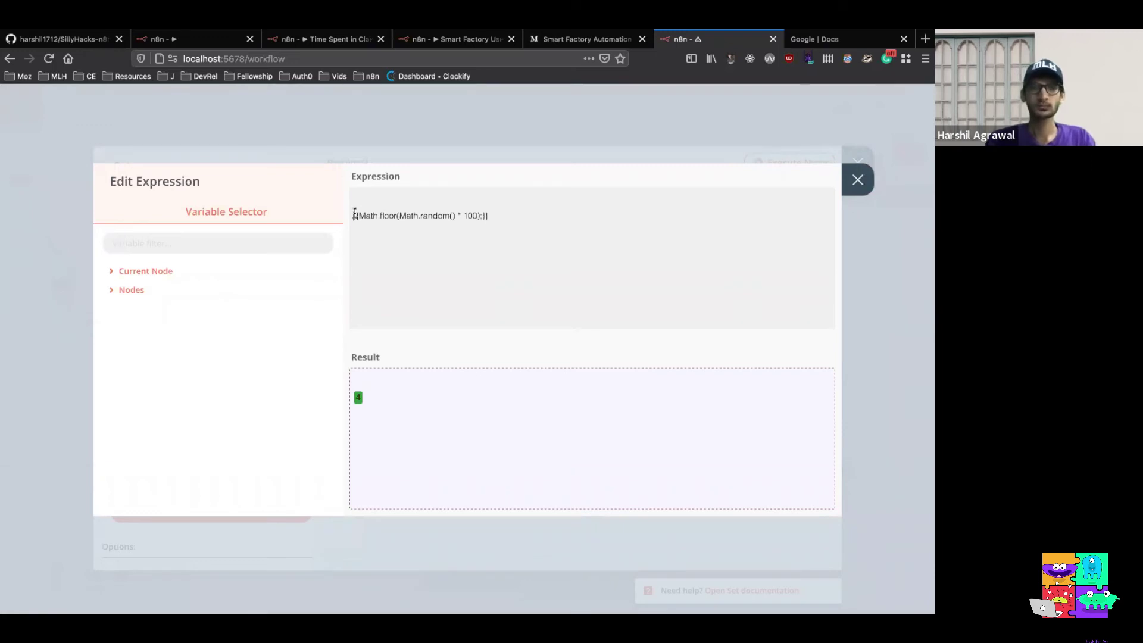
pyautogui.press('BackSpace')
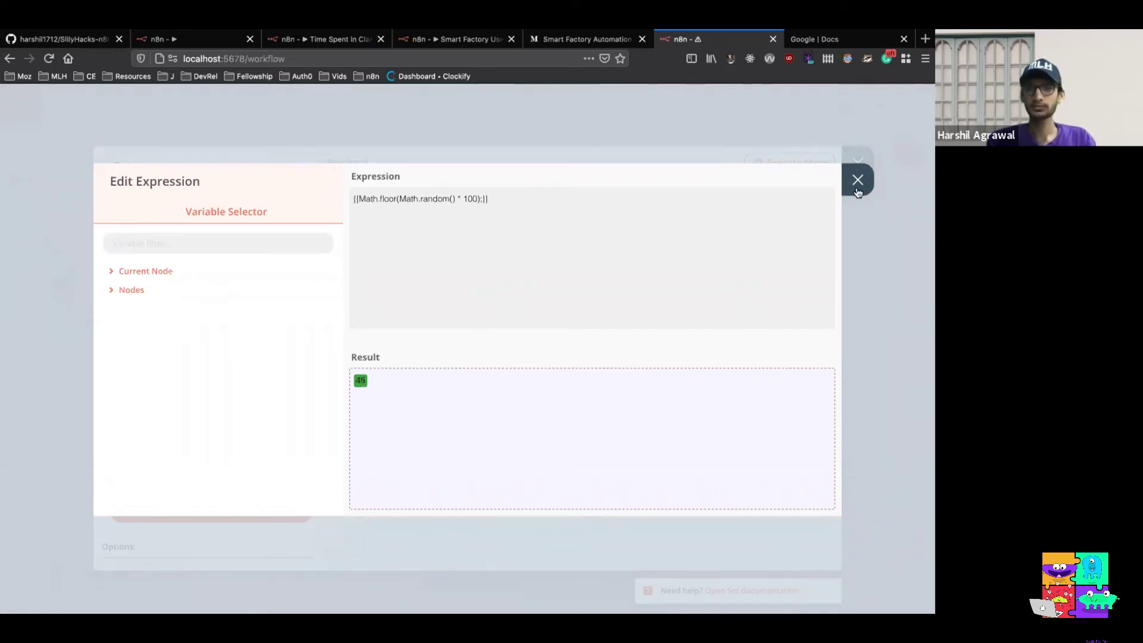
pyautogui.click(857, 179)
# Add another String value named time_stamp
pyautogui.scroll(-1, 292, 364)
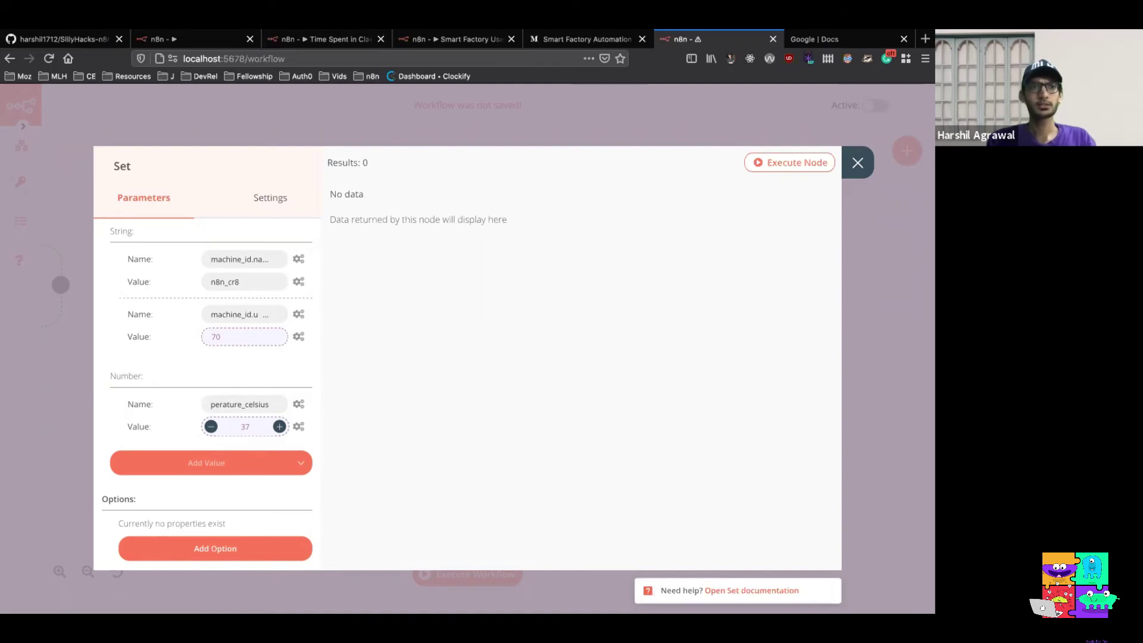
pyautogui.scroll(-1, 265, 389)
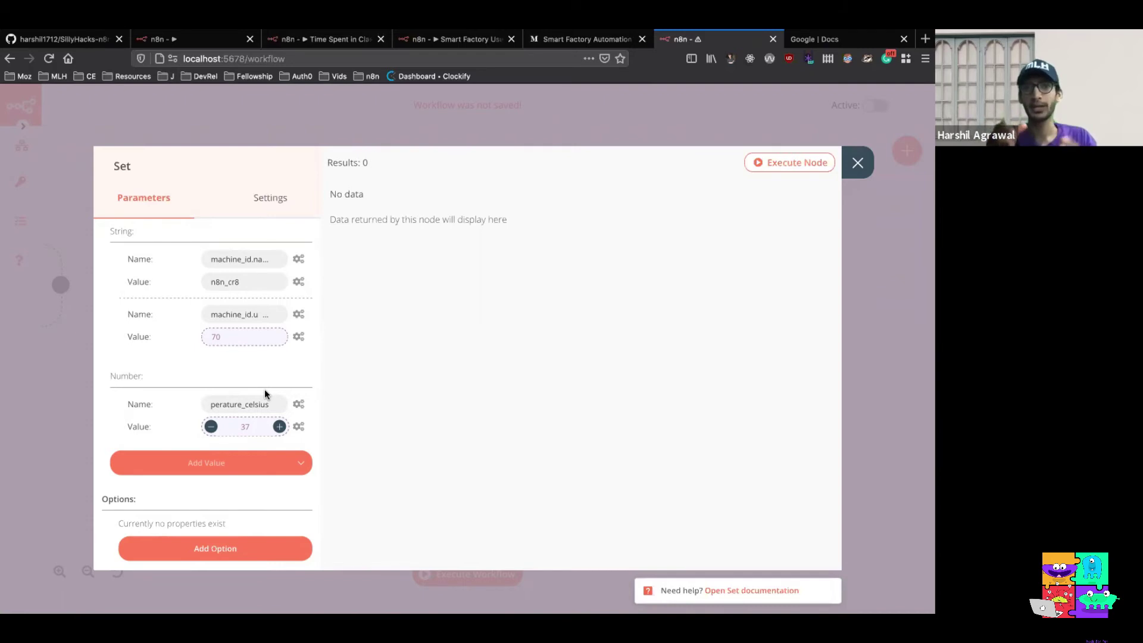
pyautogui.click(304, 467)
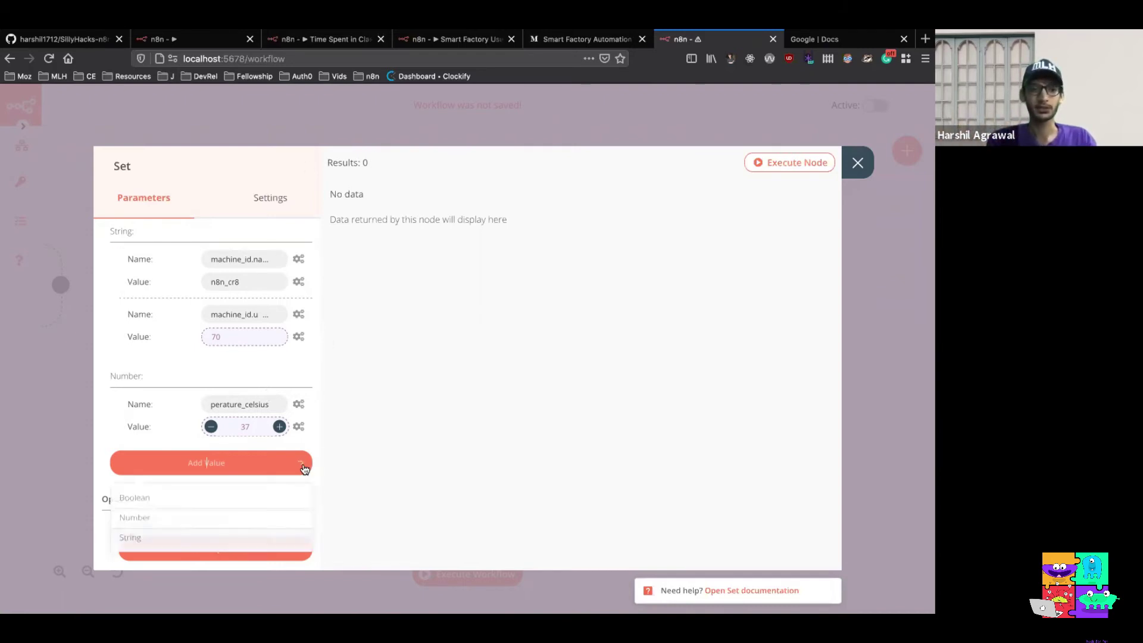
pyautogui.click(243, 541)
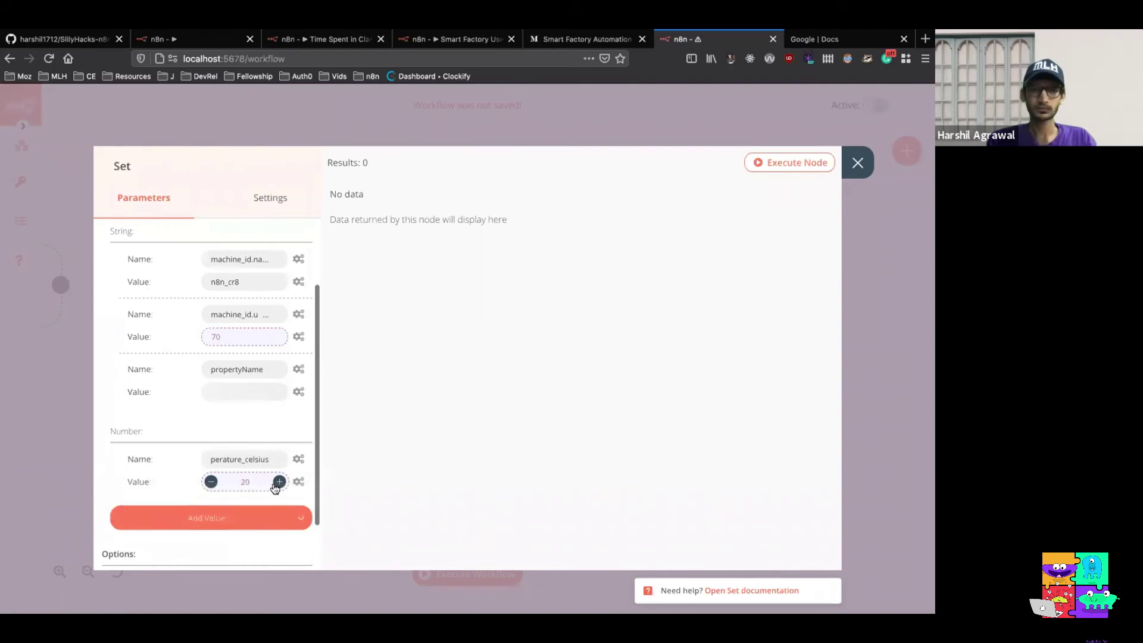
pyautogui.doubleClick(272, 373)
pyautogui.write('time_')
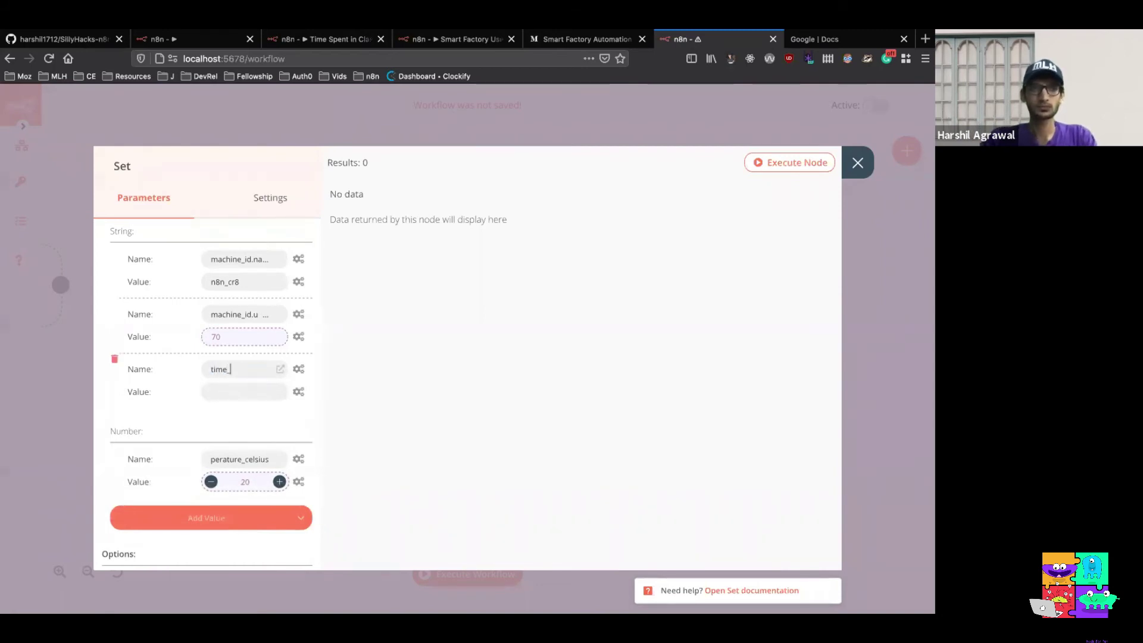
pyautogui.write('stamp')
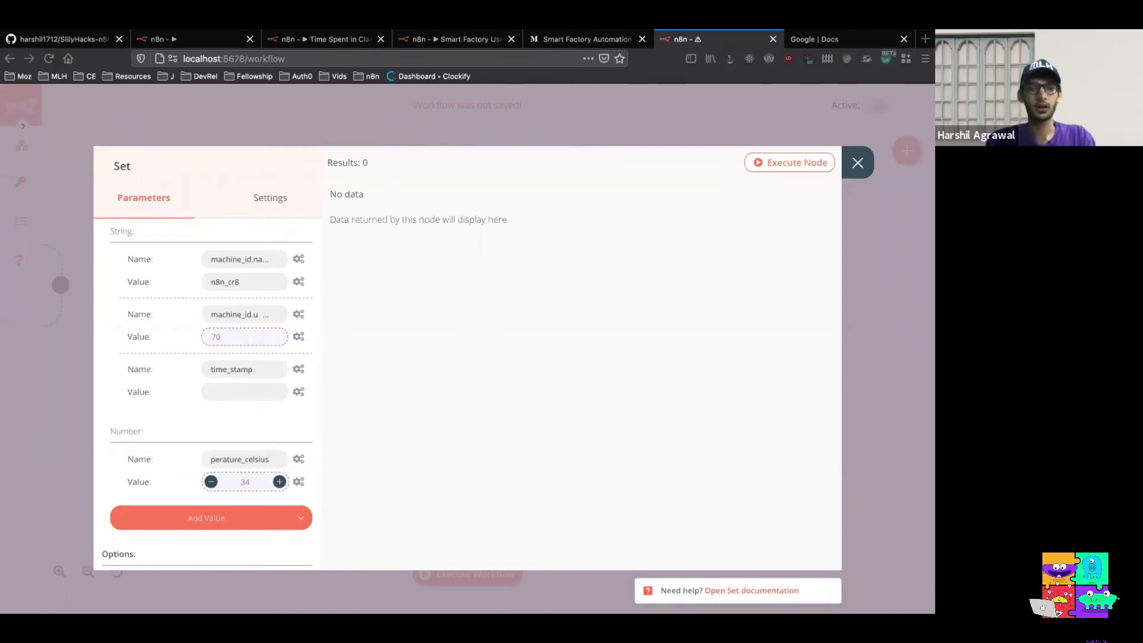
# Set time_stamp's value to the expression {{Date.now();}}
pyautogui.click(299, 393)
pyautogui.click(280, 420)
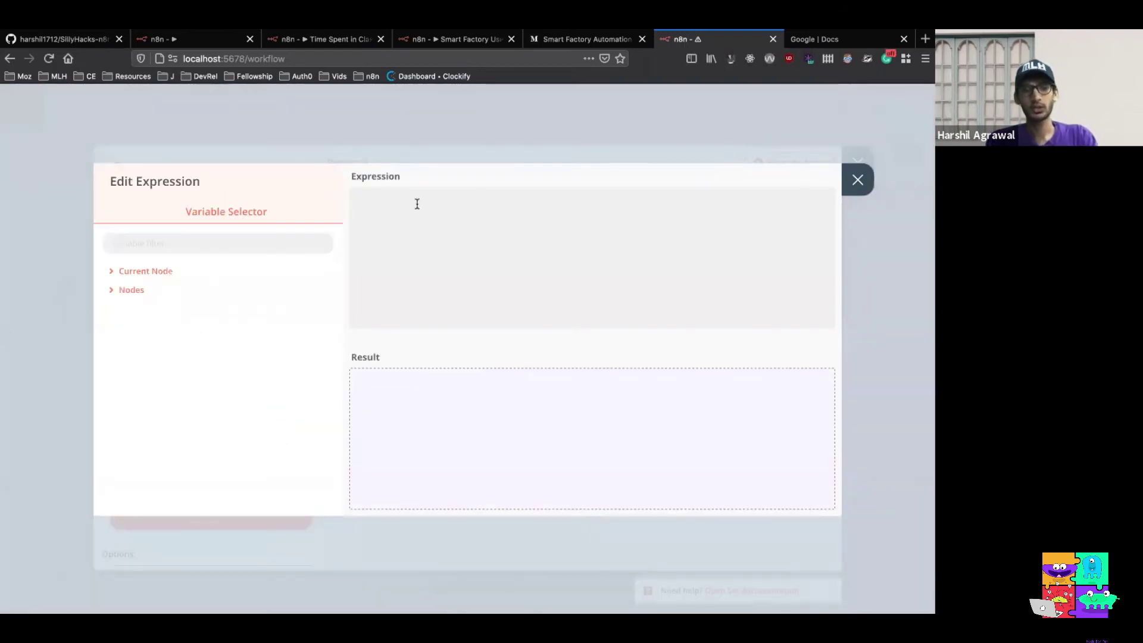
pyautogui.write('{{Date.now();}}')
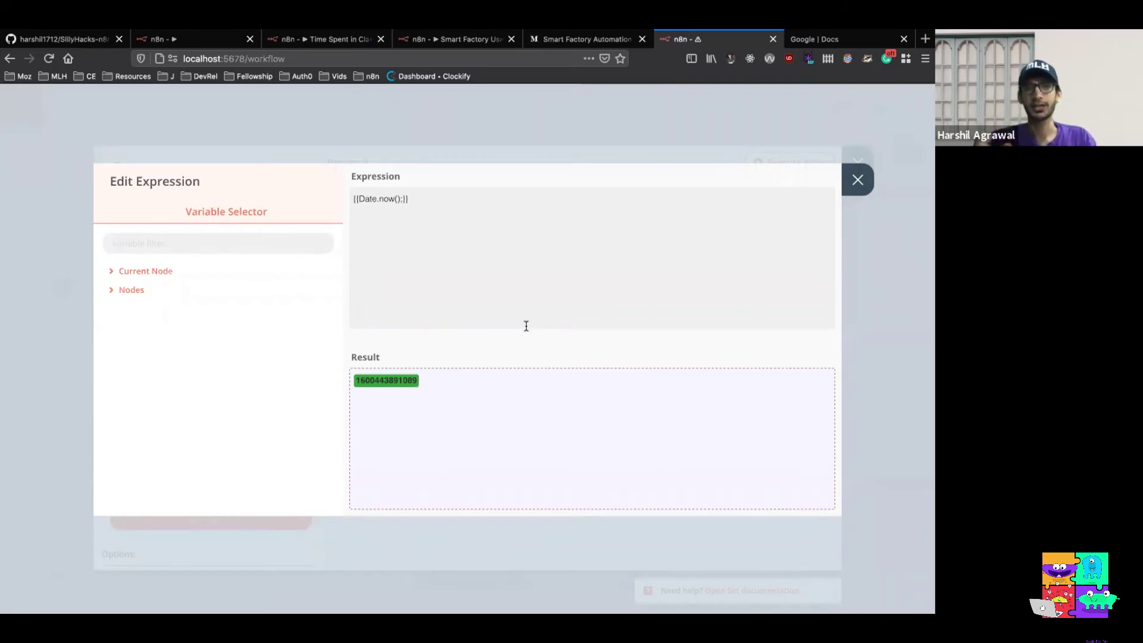
pyautogui.click(857, 179)
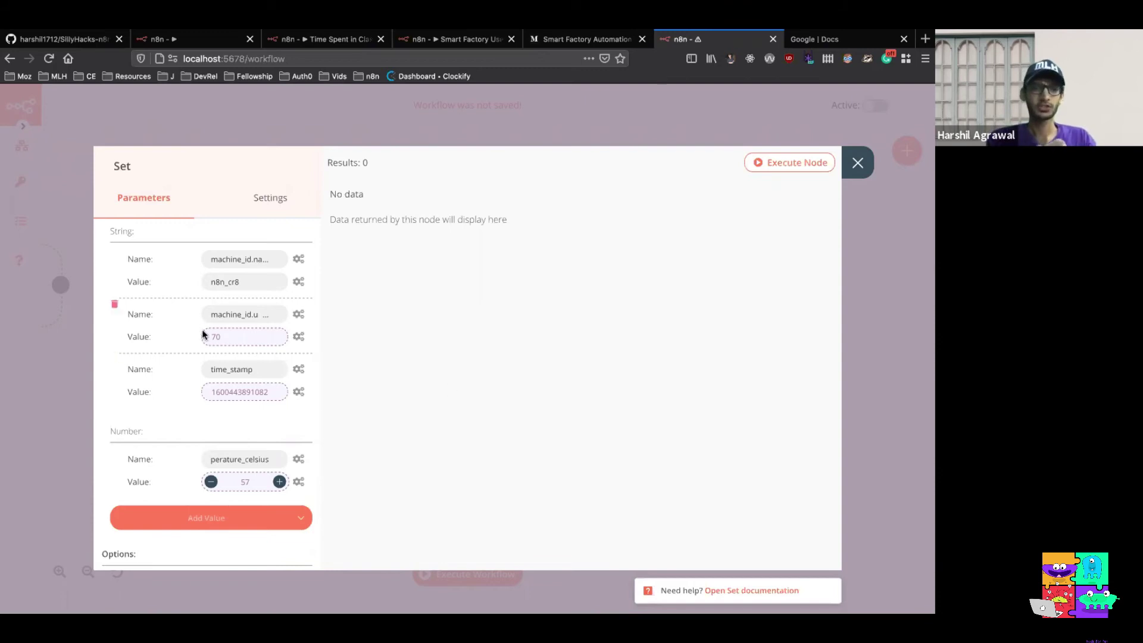
pyautogui.scroll(2, 261, 311)
pyautogui.scroll(-1, 261, 312)
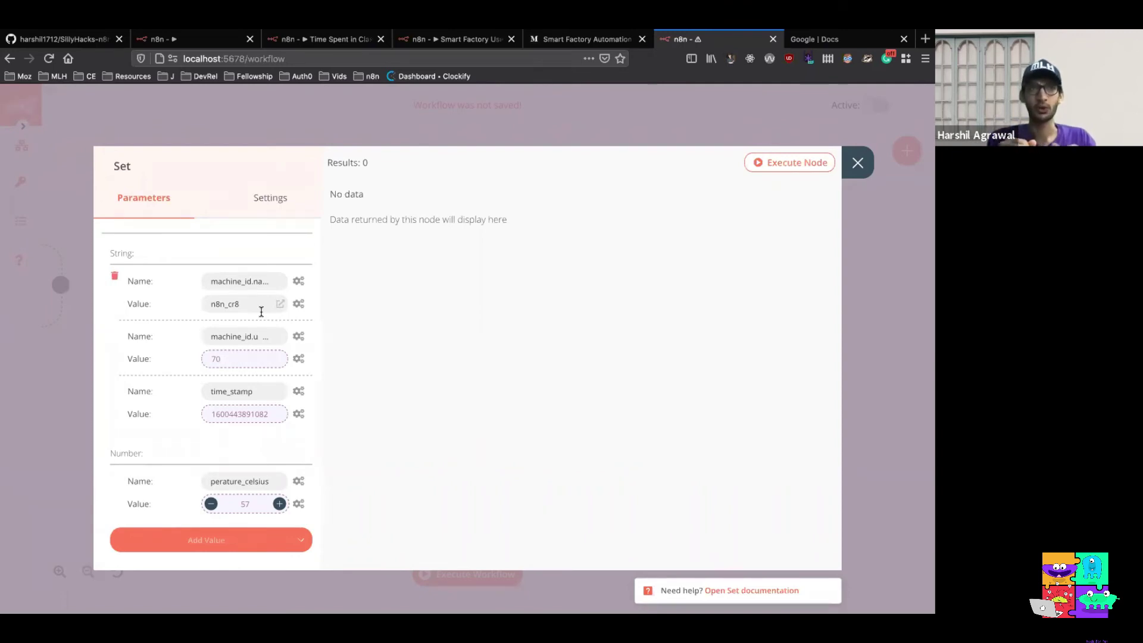
# Execute the Set node, check its temperature_celsius, machine_id and time_stamp output as JSON, and close it
pyautogui.click(778, 159)
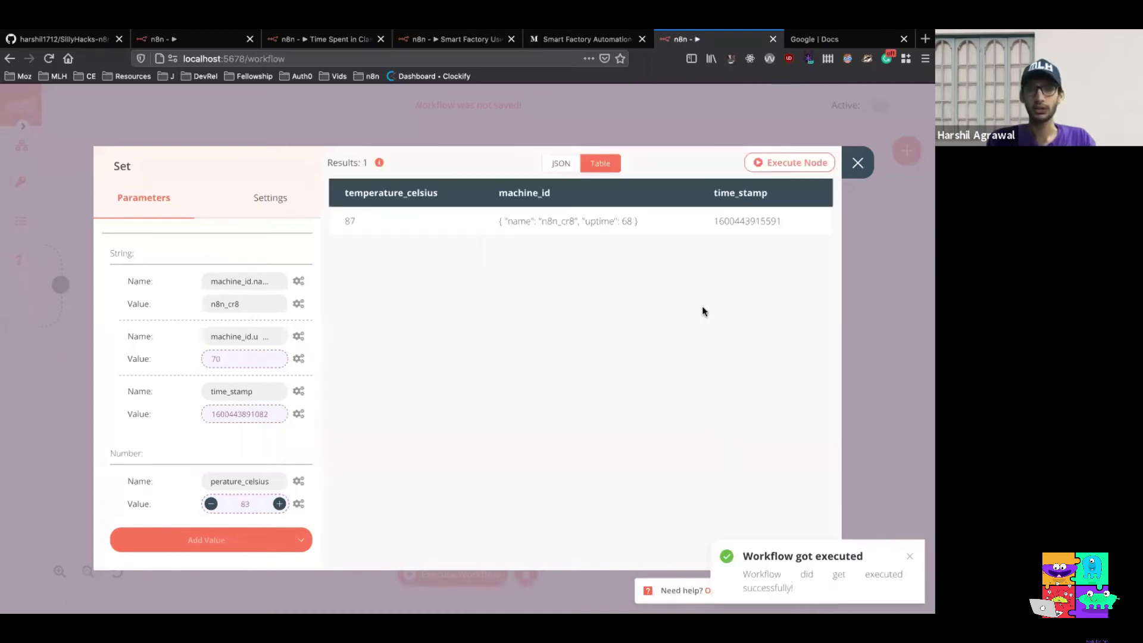
pyautogui.click(556, 165)
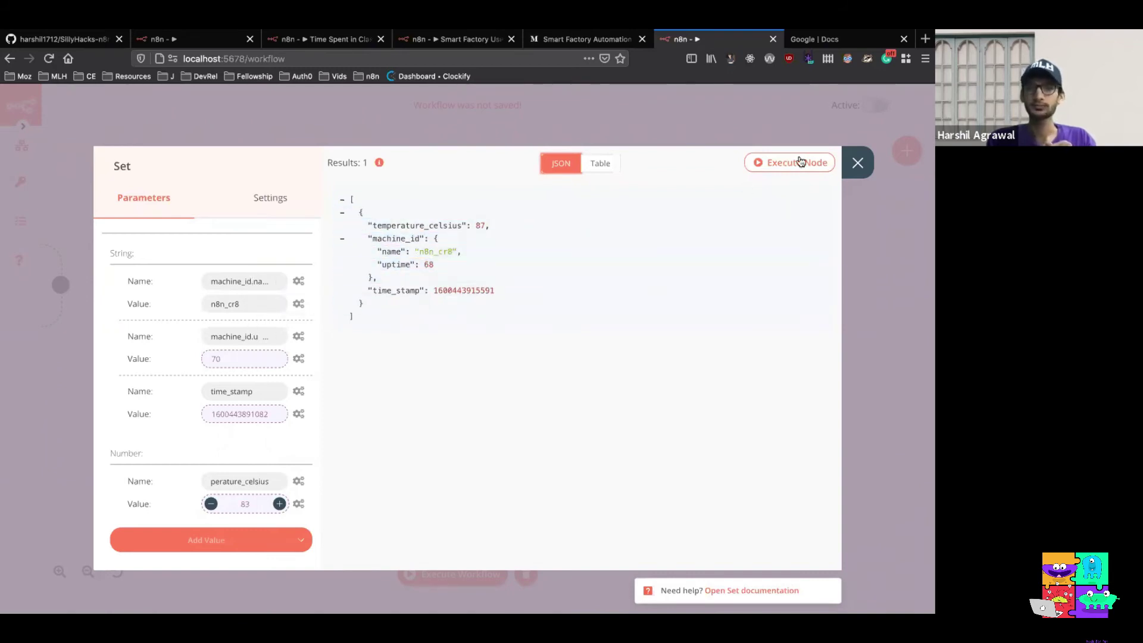
pyautogui.click(857, 162)
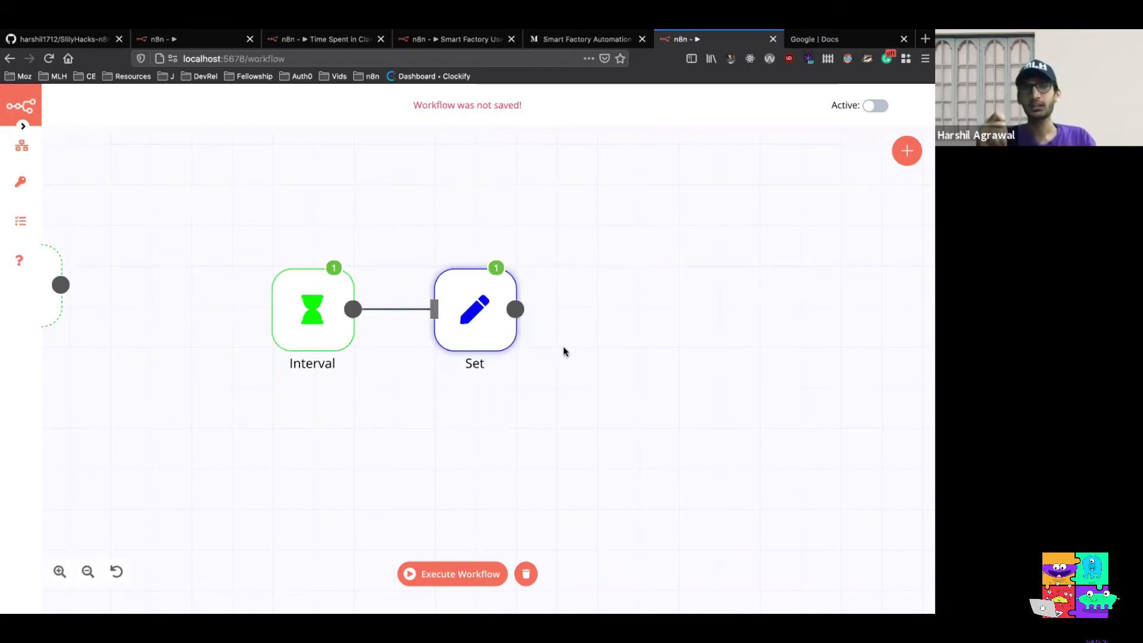
# Add an AMQP Sender node after the Set node
pyautogui.click(907, 152)
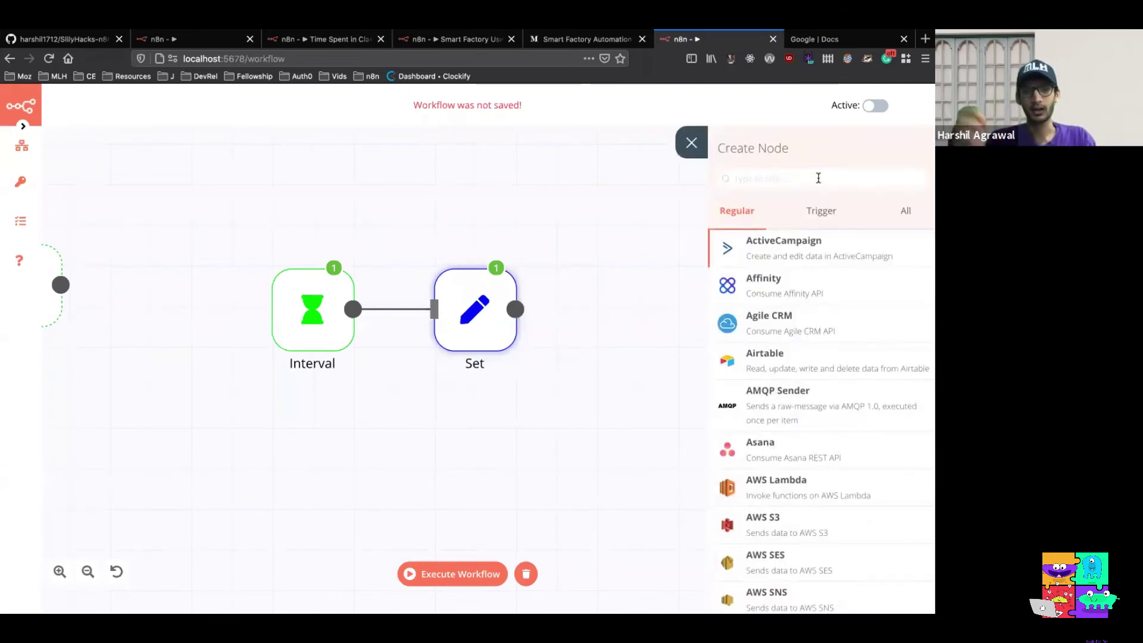
pyautogui.write('am')
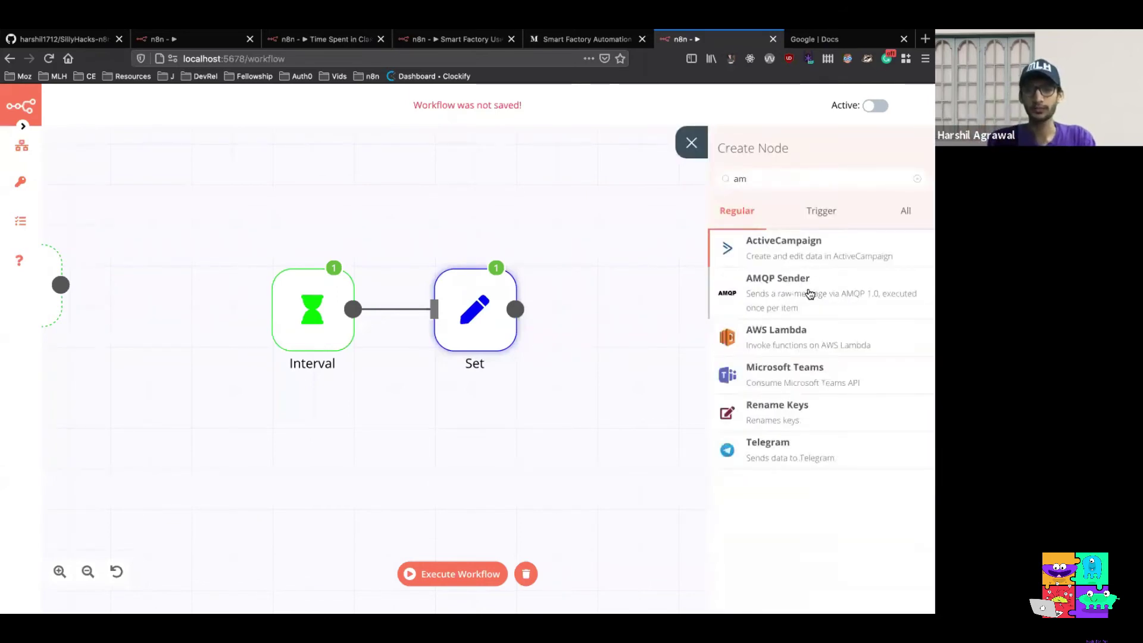
pyautogui.click(808, 292)
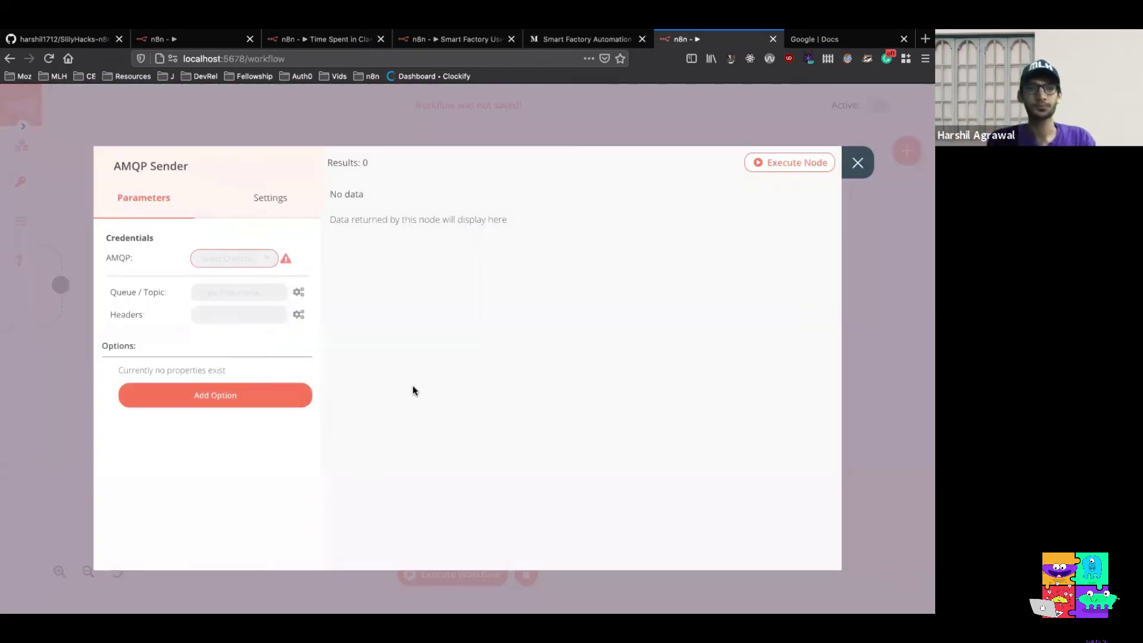
# Select the existing ampq credential and review its localhost port 5672 settings
pyautogui.click(262, 260)
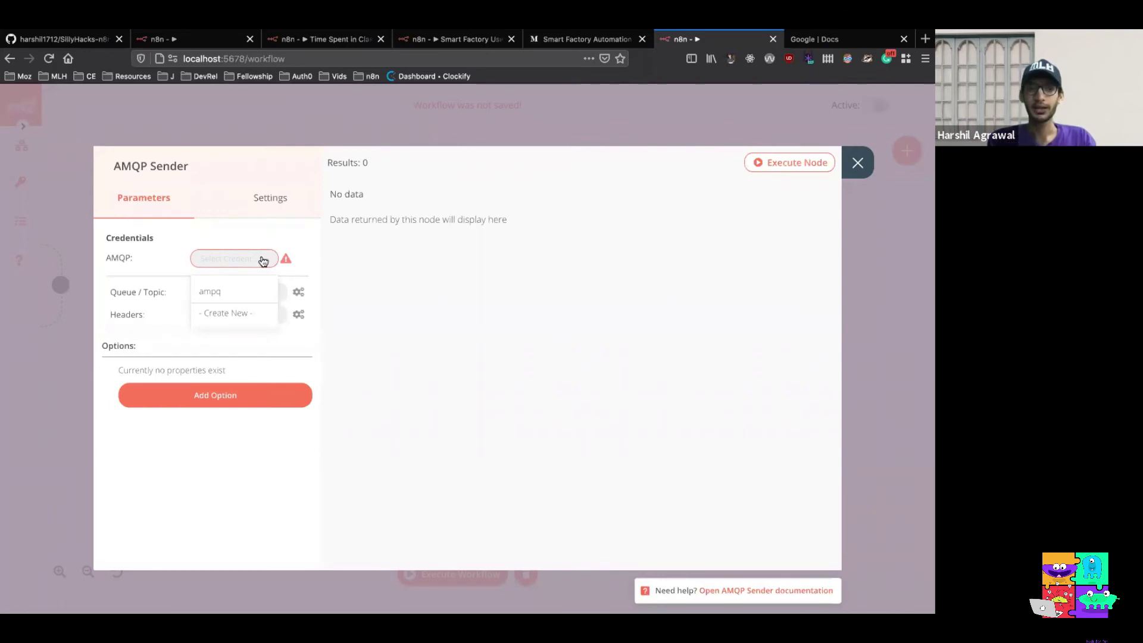
pyautogui.click(262, 291)
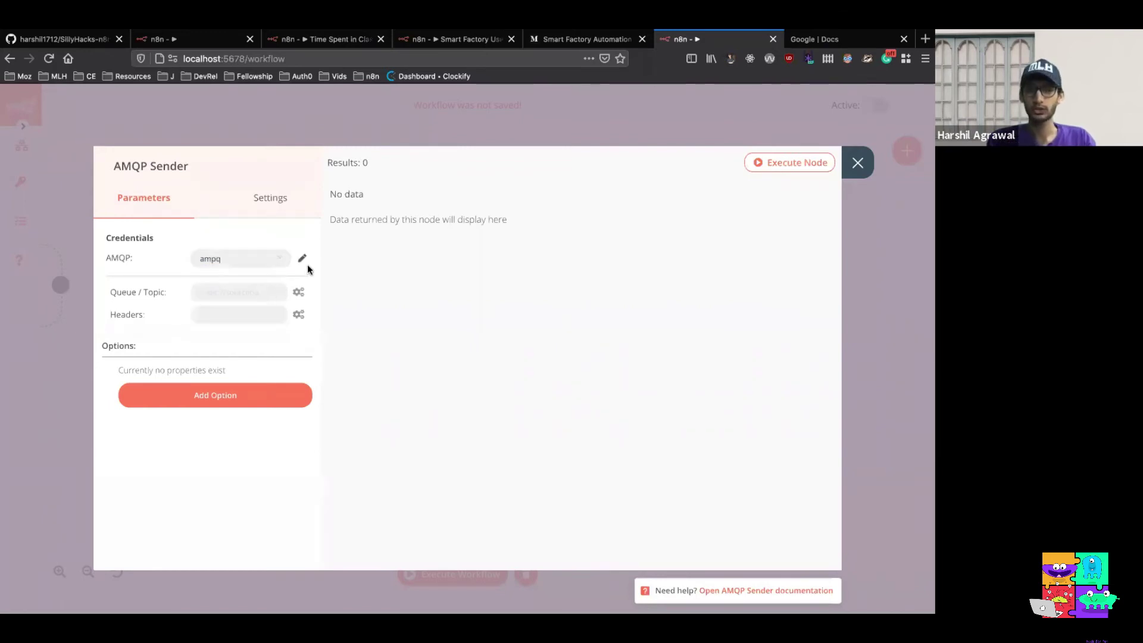
pyautogui.click(302, 262)
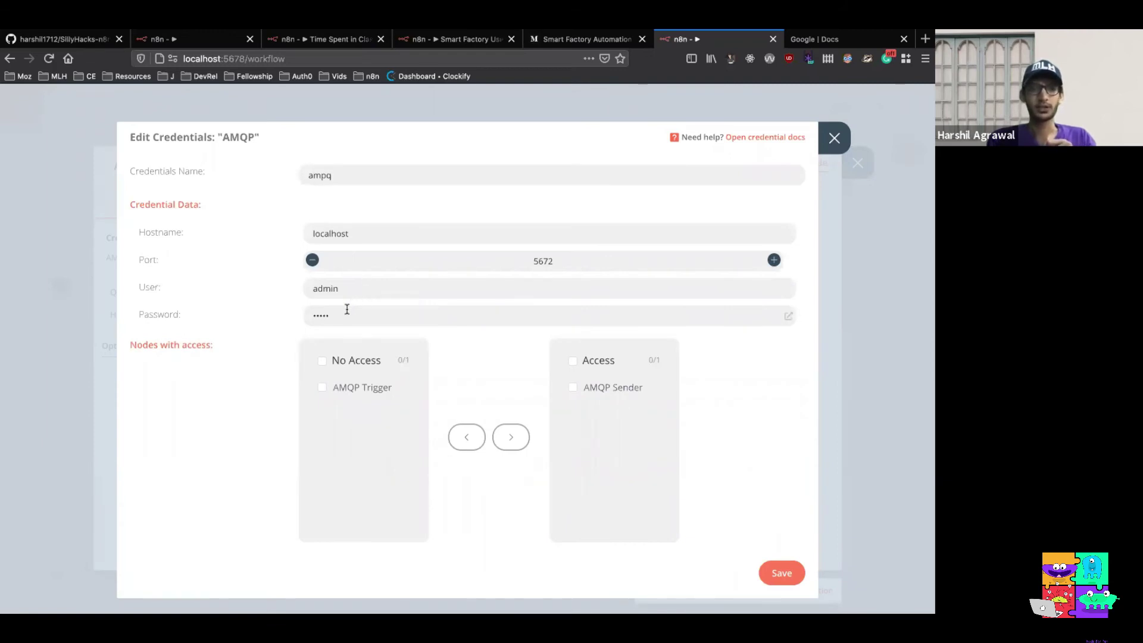
pyautogui.scroll(-1, 349, 311)
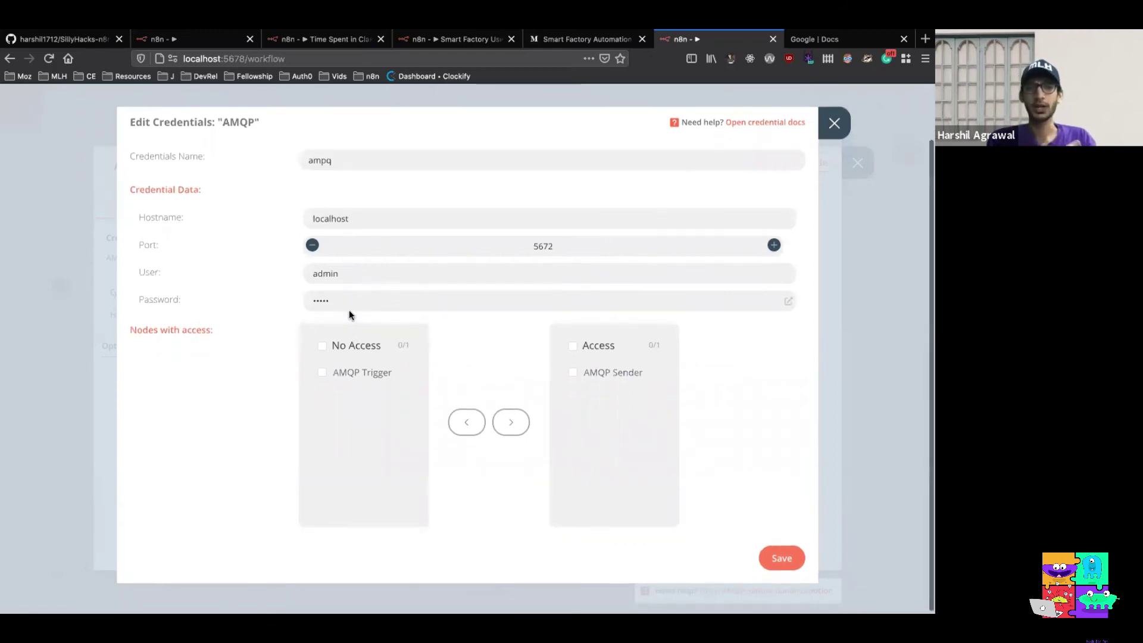
pyautogui.scroll(2, 349, 311)
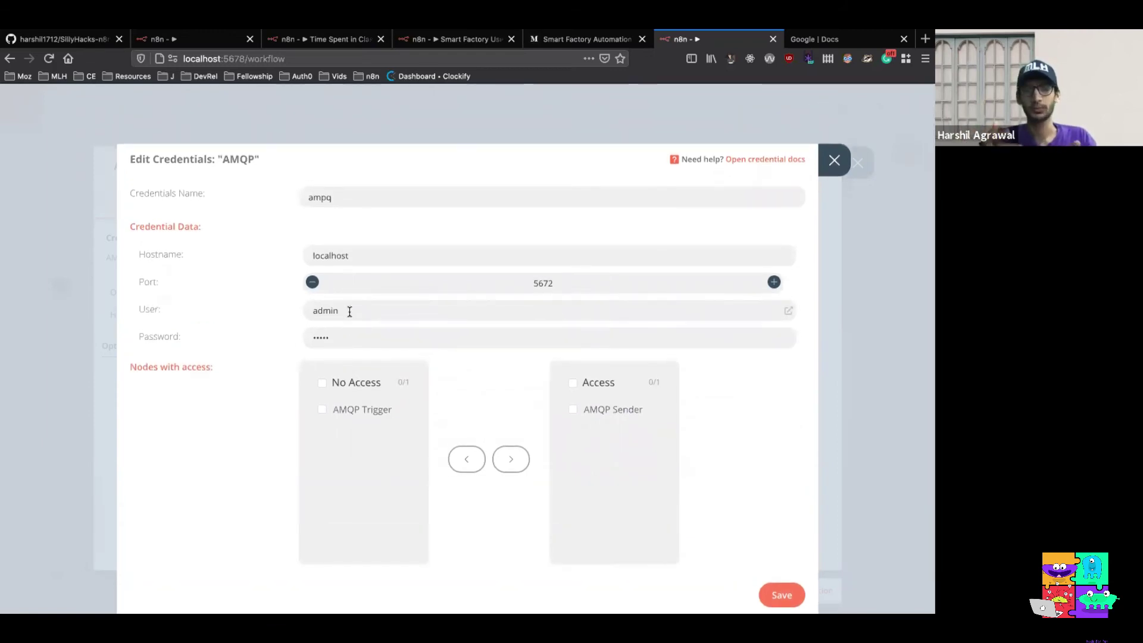
pyautogui.click(833, 161)
pyautogui.click(231, 293)
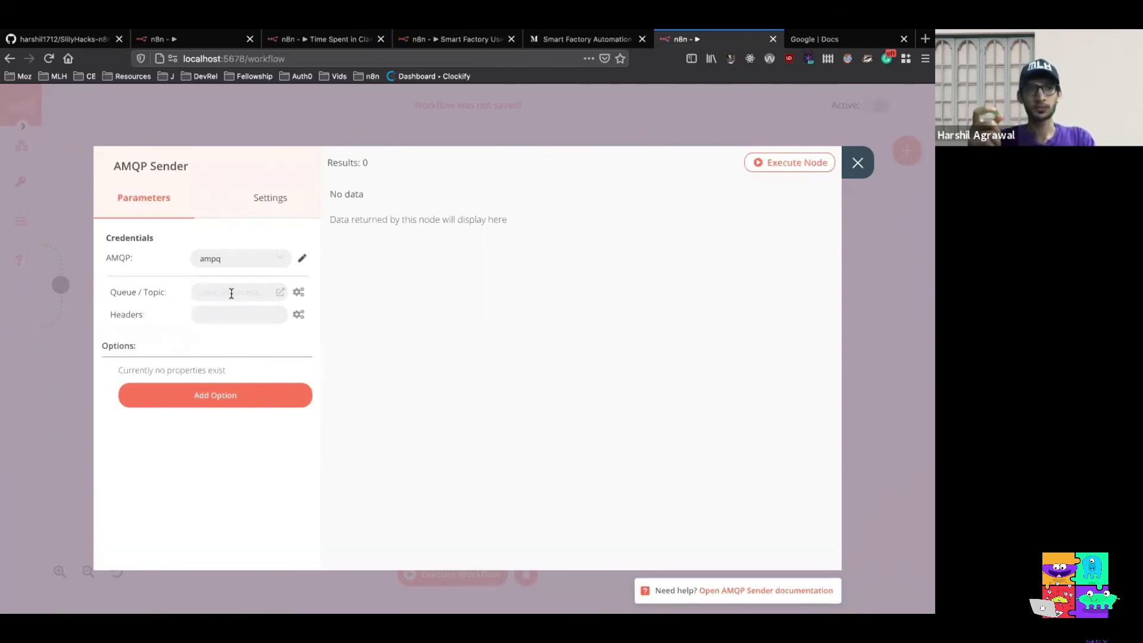
# Set the queue/topic to berlin_factory_01 and test-run the AMQP Sender, returning one item
pyautogui.click(232, 293)
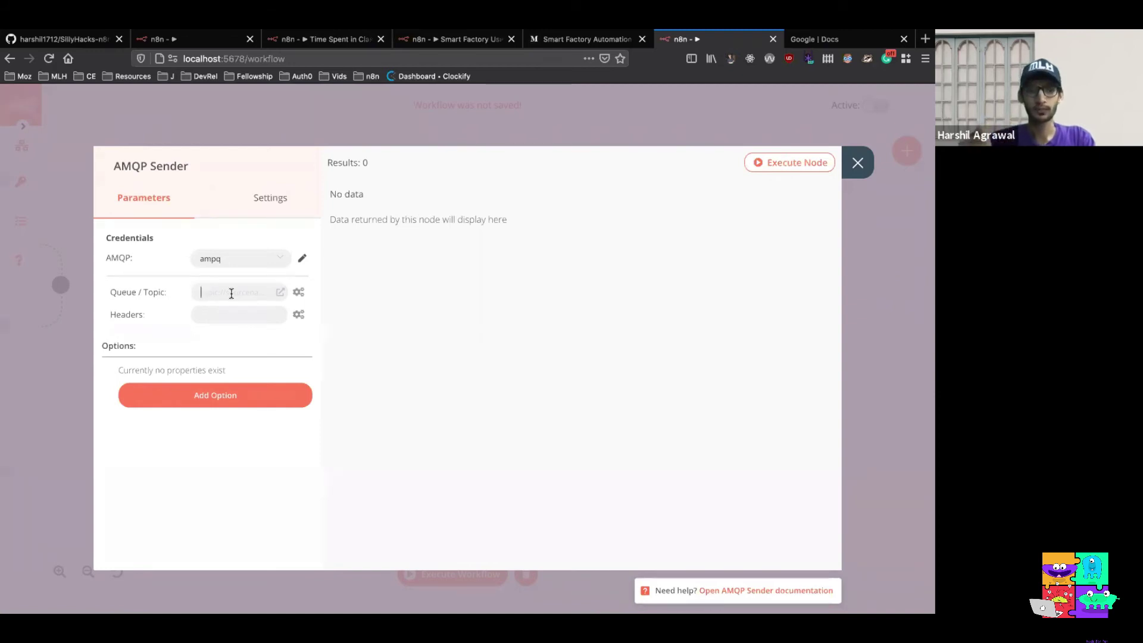
pyautogui.write('berlin')
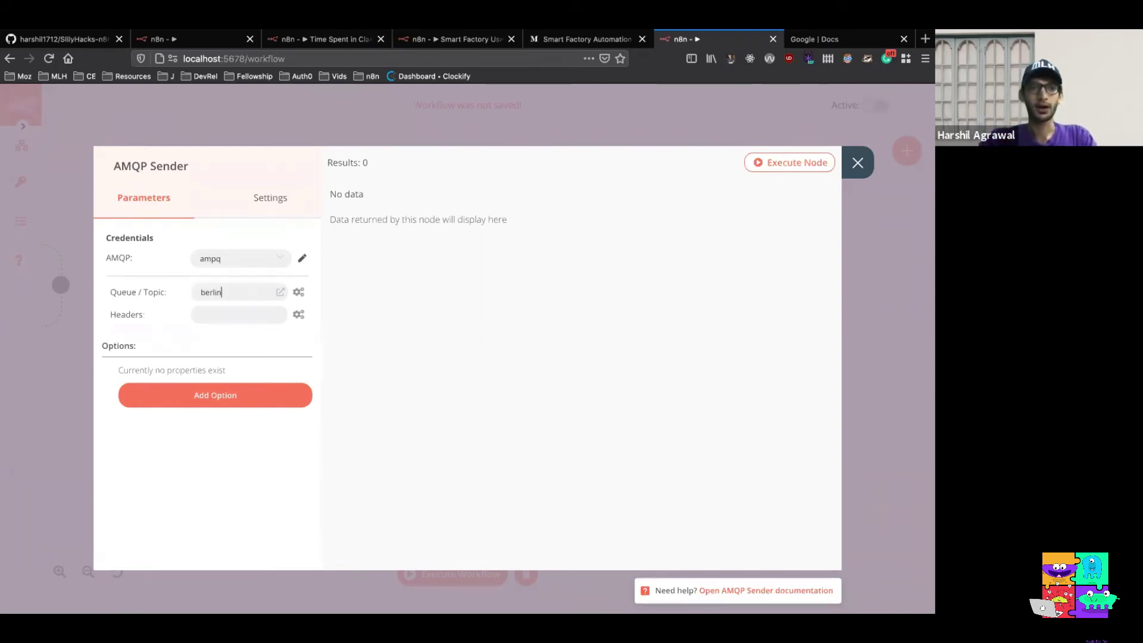
pyautogui.write('_f')
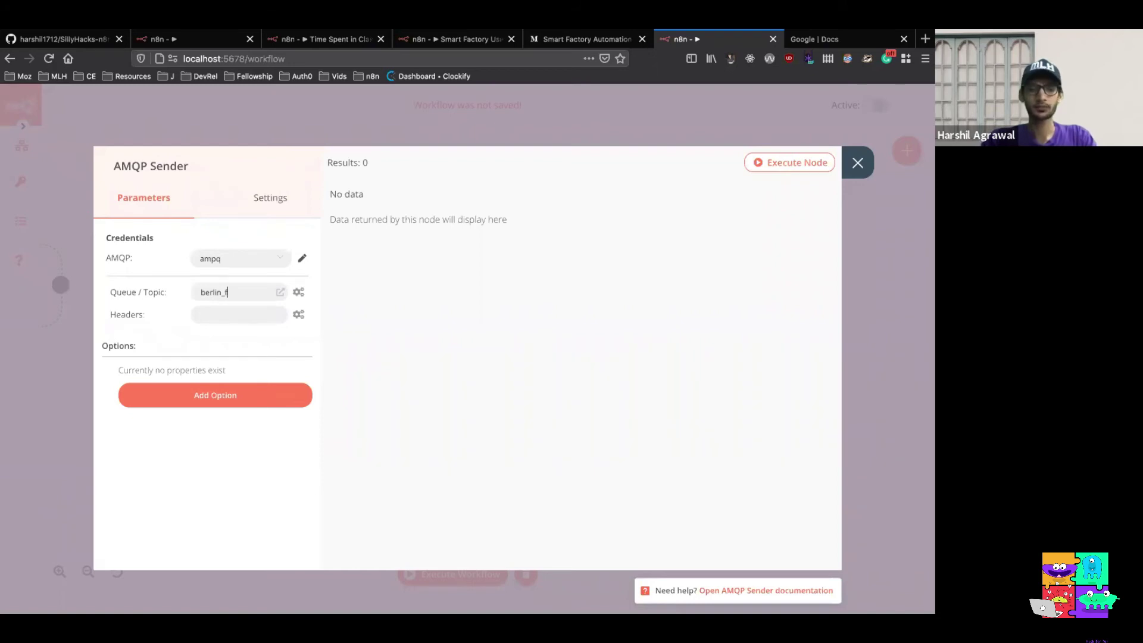
pyautogui.write('actoy')
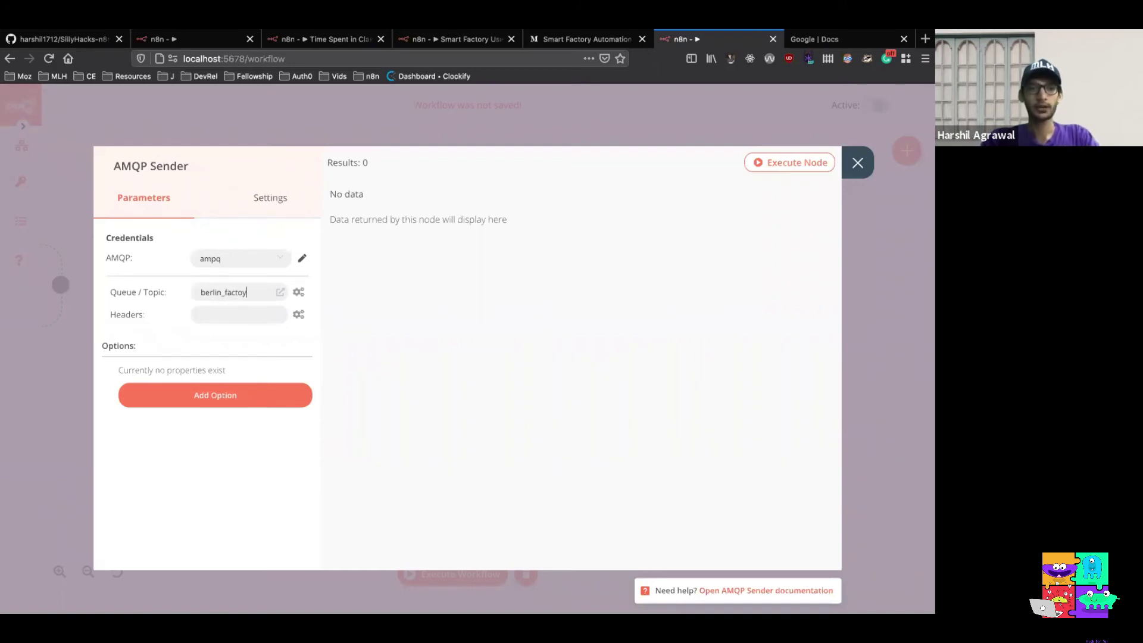
pyautogui.press('BackSpace')
pyautogui.press('BackSpace')
pyautogui.write('ory')
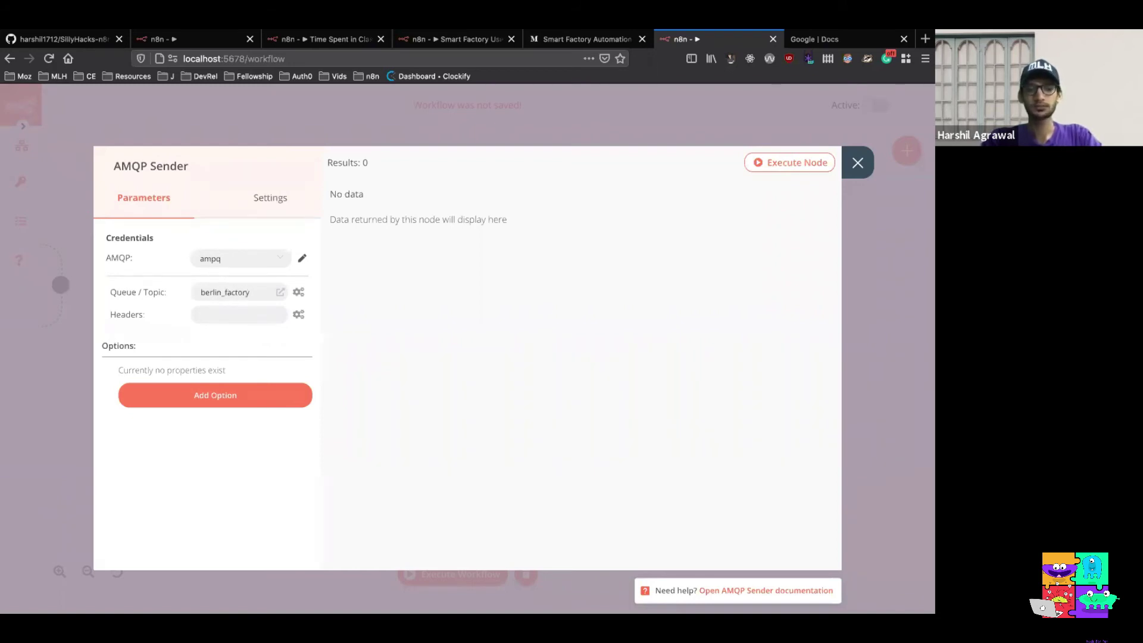
pyautogui.write('_01')
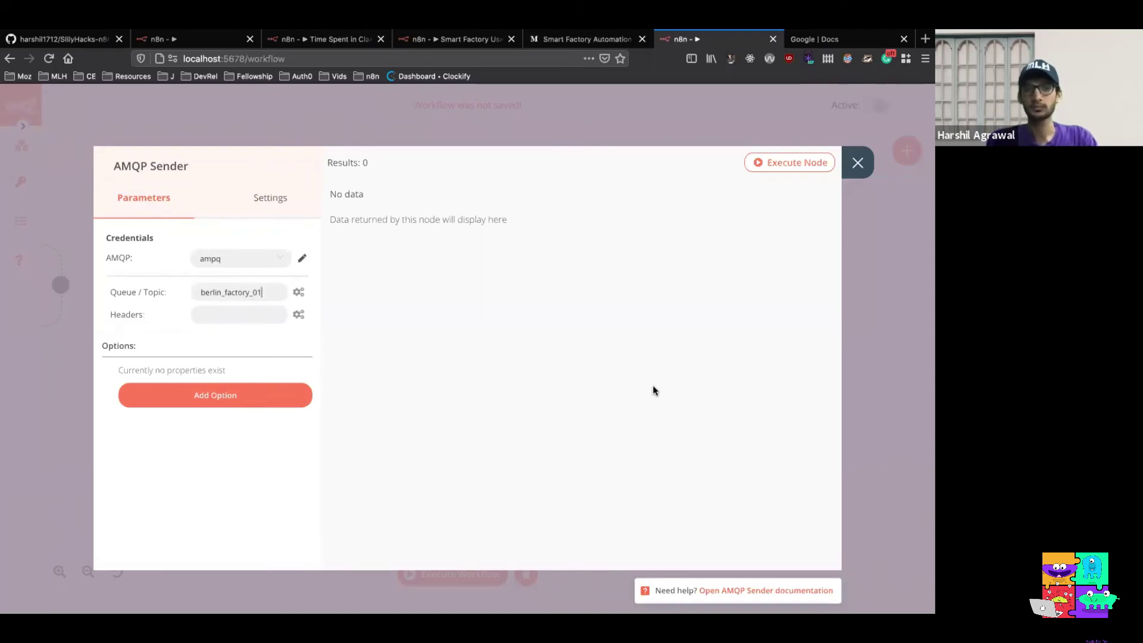
pyautogui.click(763, 160)
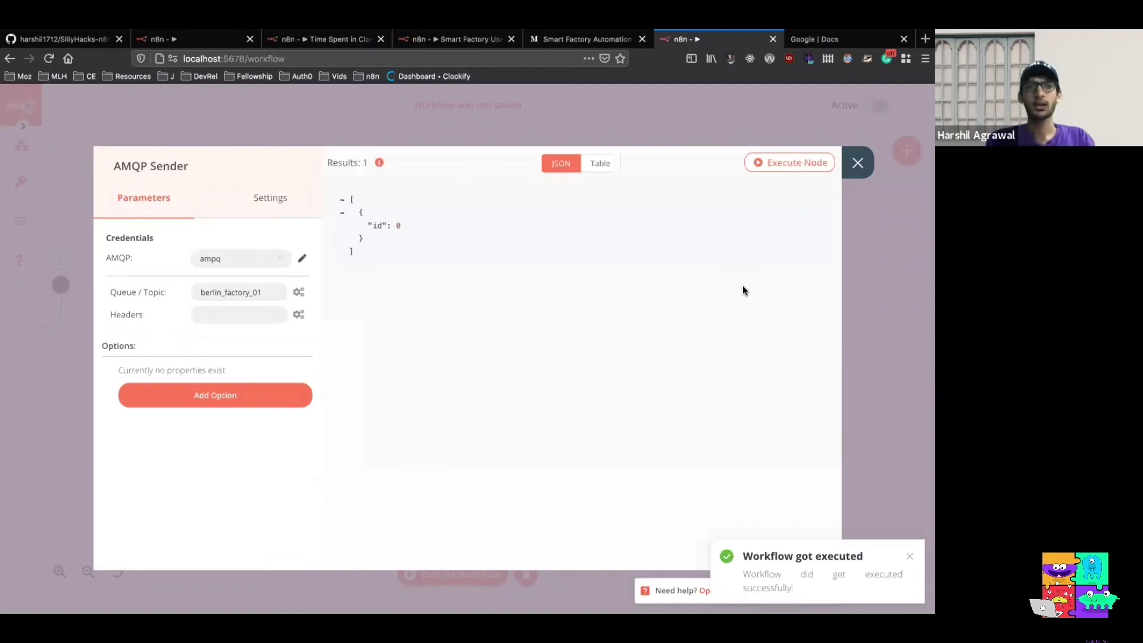
# Close the AMQP Sender panel to show the Interval → Set → AMQP Sender canvas
pyautogui.click(856, 164)
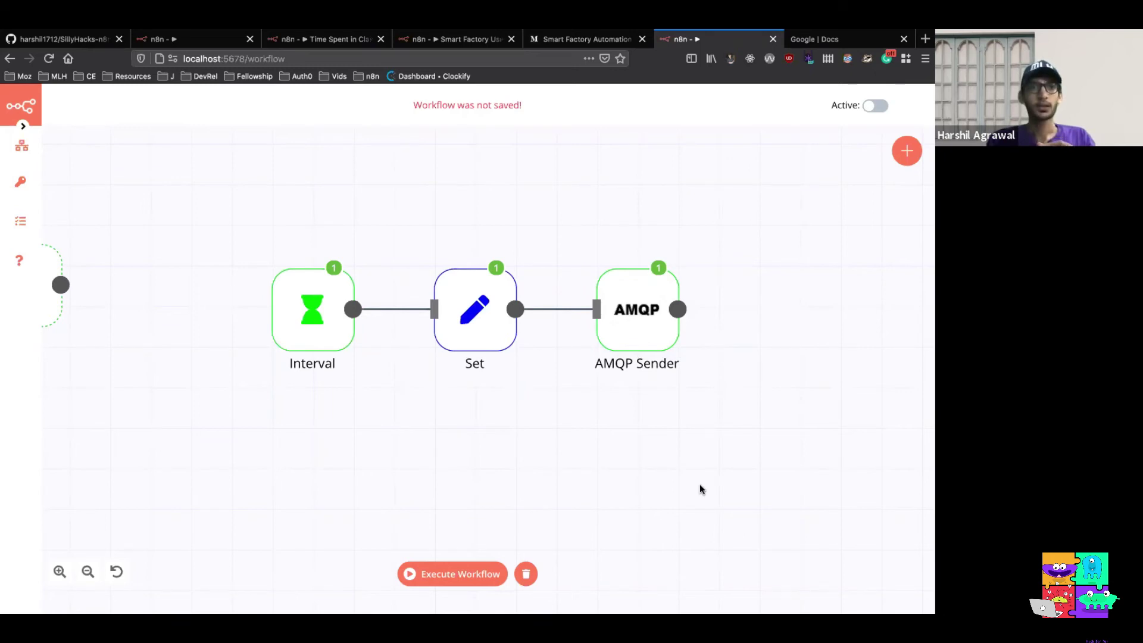
pyautogui.click(335, 57)
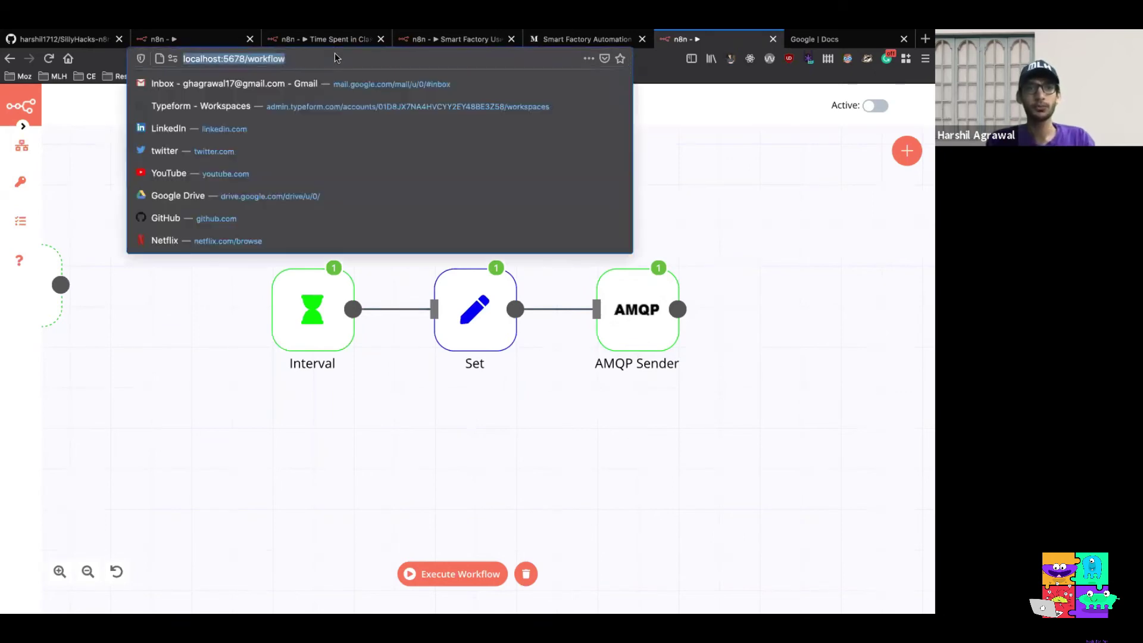
pyautogui.click(853, 312)
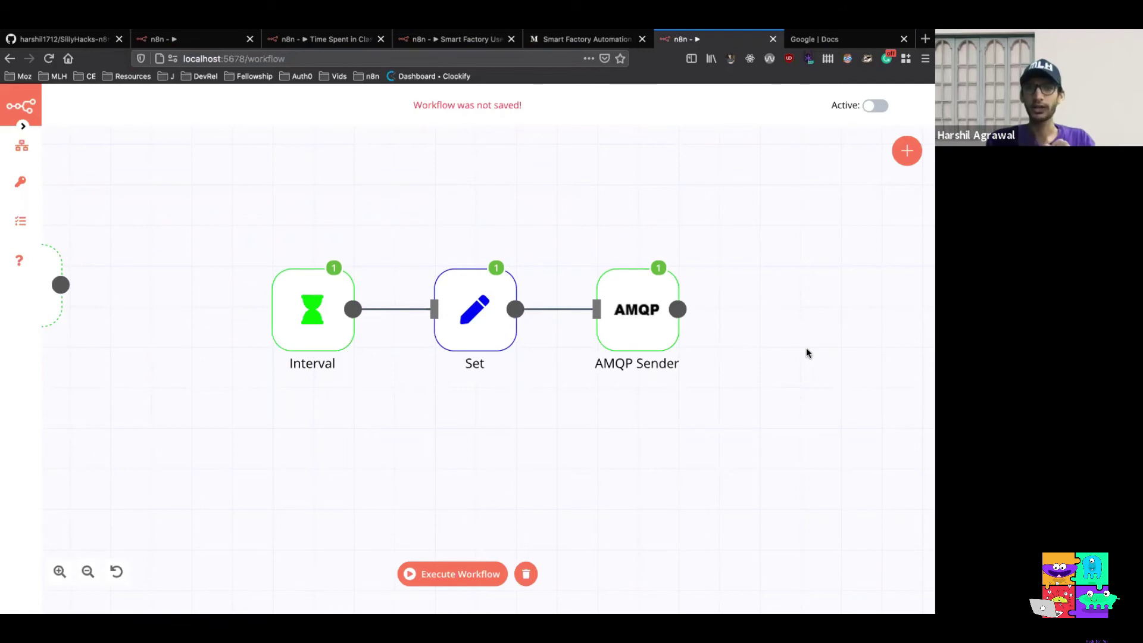
pyautogui.moveTo(24, 143)
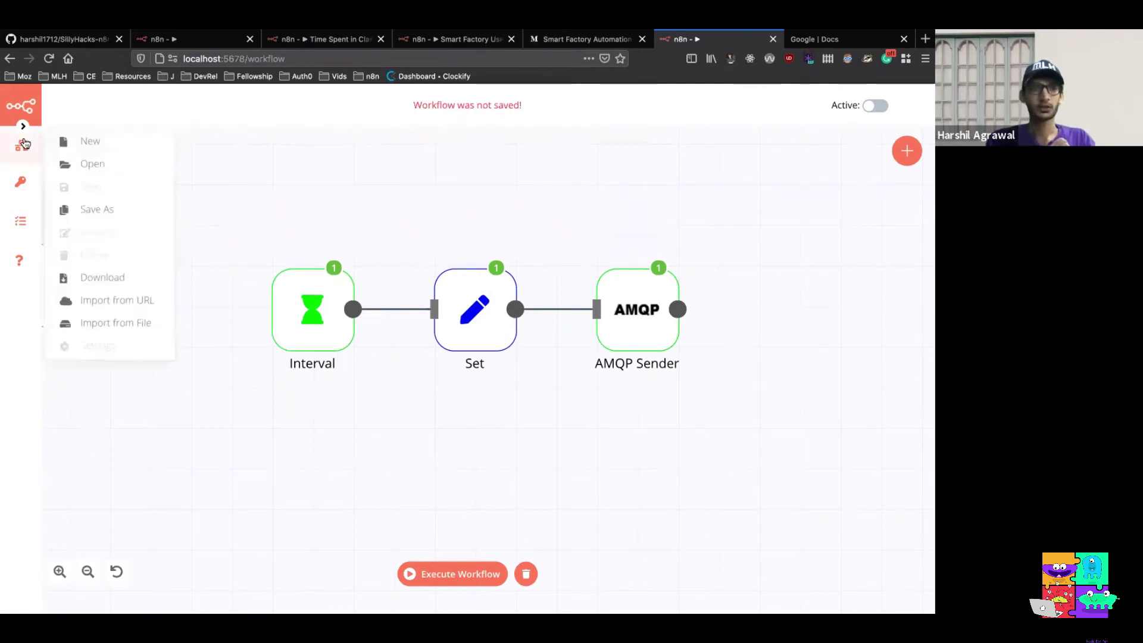
pyautogui.click(112, 216)
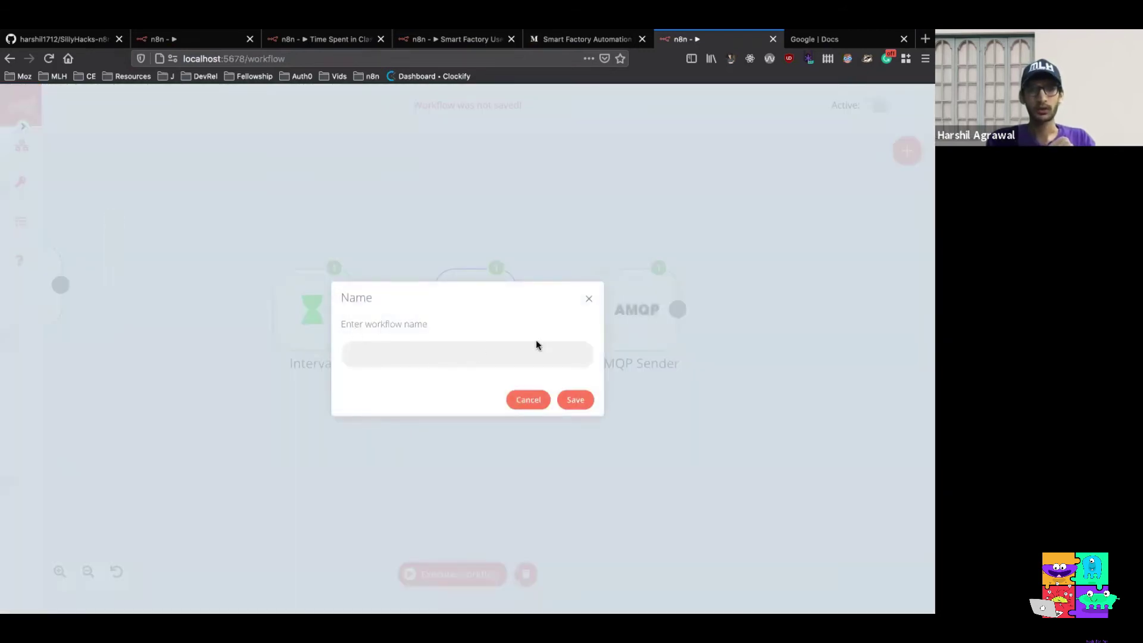
pyautogui.click(586, 299)
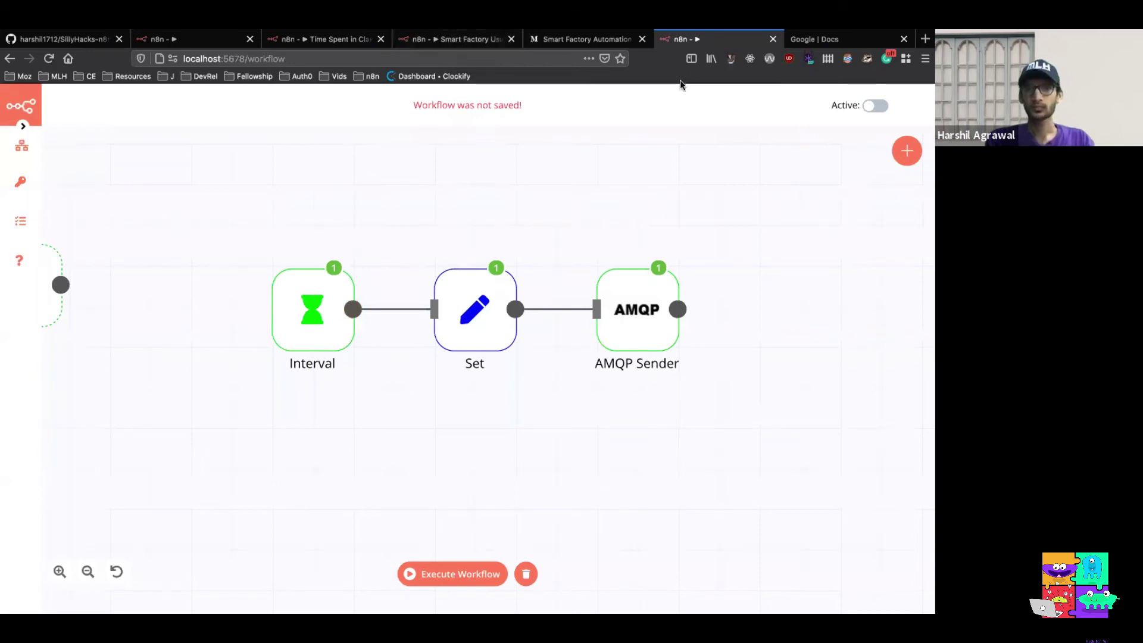
# Open the saved Smart Factory Data Generator workflow
pyautogui.moveTo(23, 146)
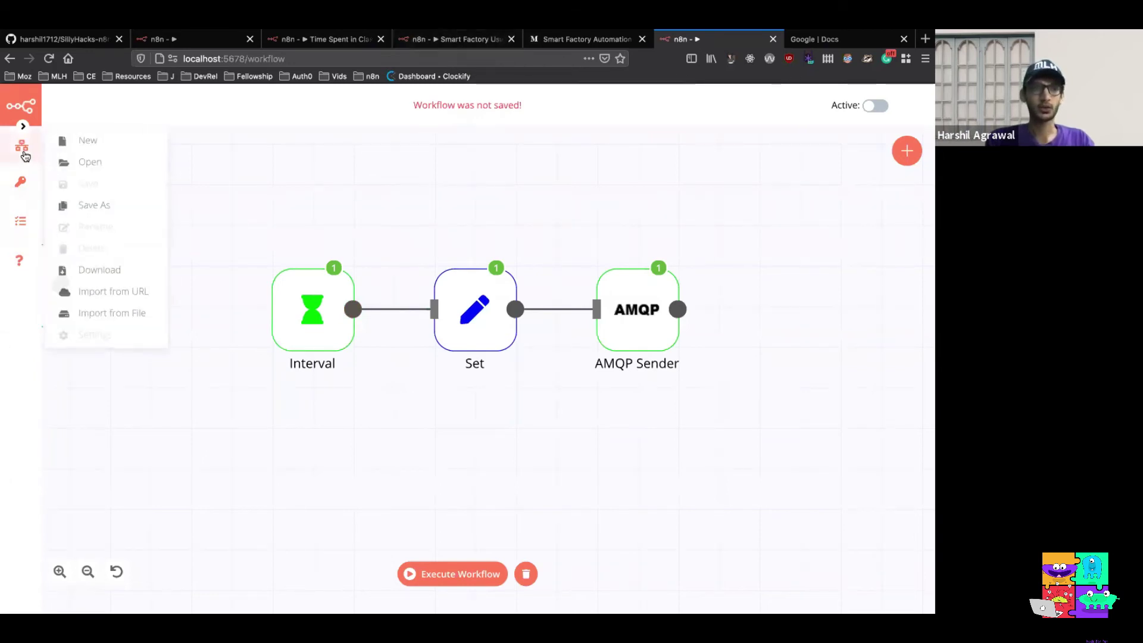
pyautogui.click(105, 169)
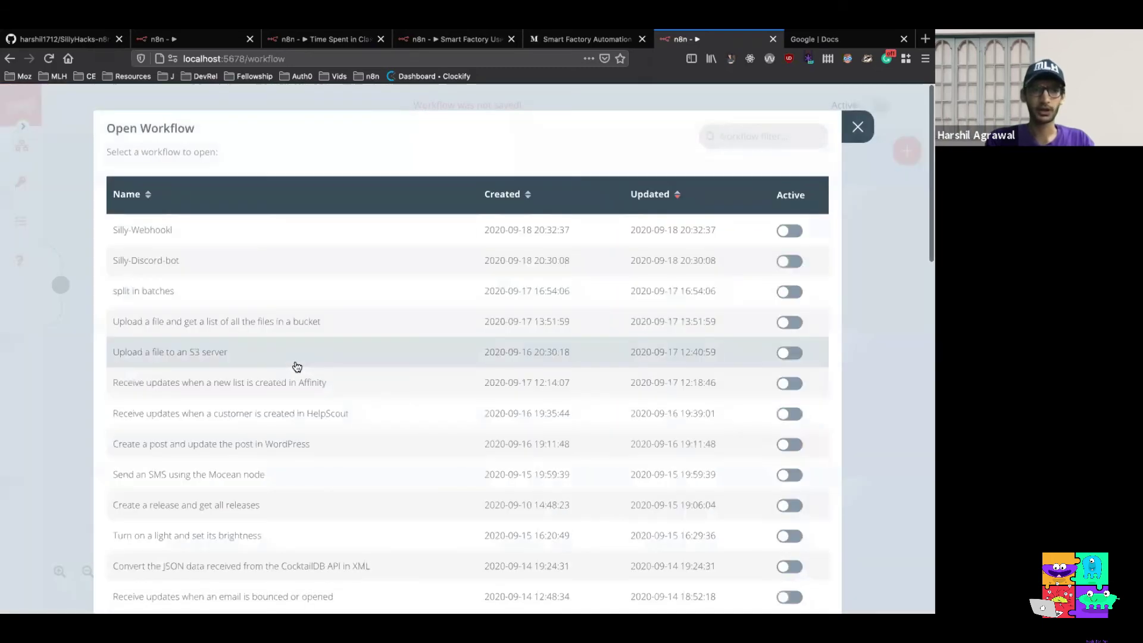
pyautogui.scroll(-10, 296, 366)
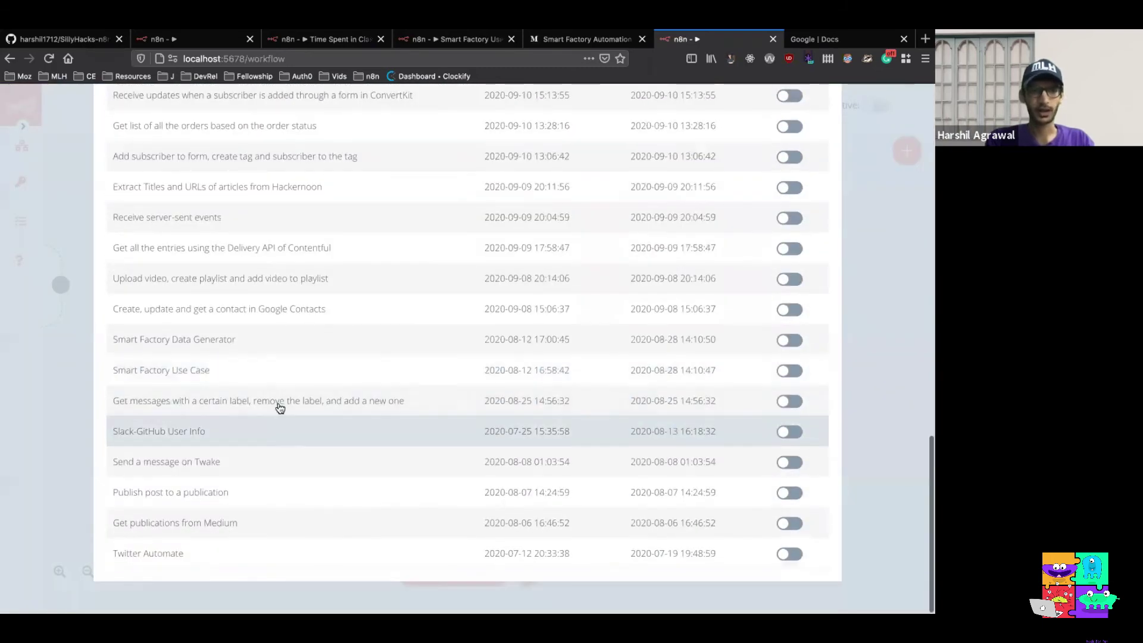
pyautogui.click(299, 350)
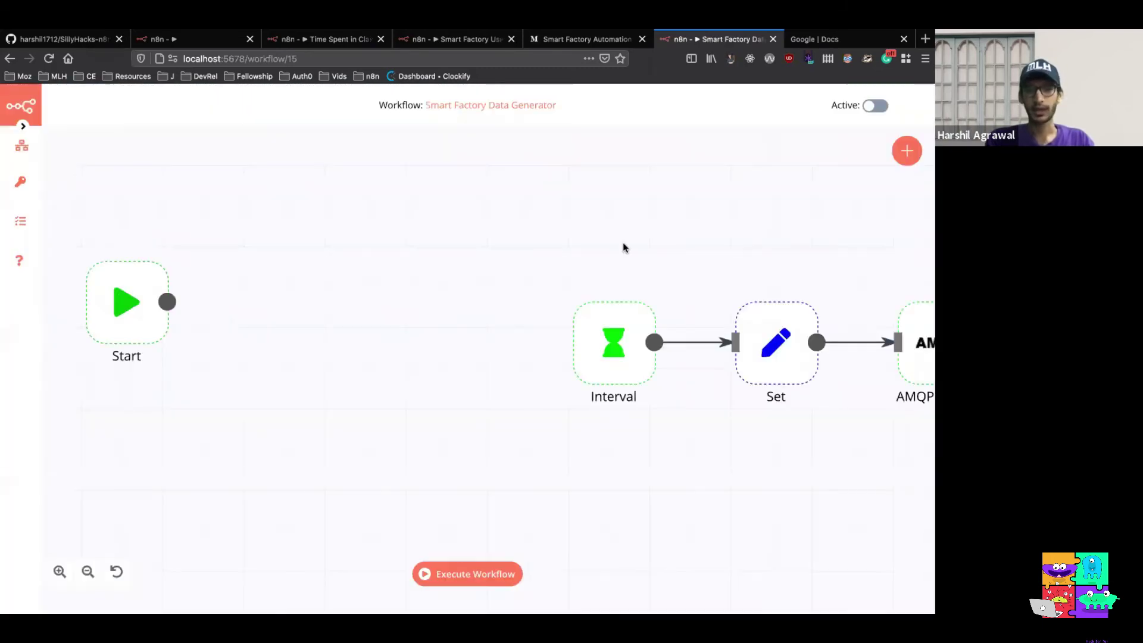
# Activate the workflow and save the change
pyautogui.hscroll(5, 812, 382)
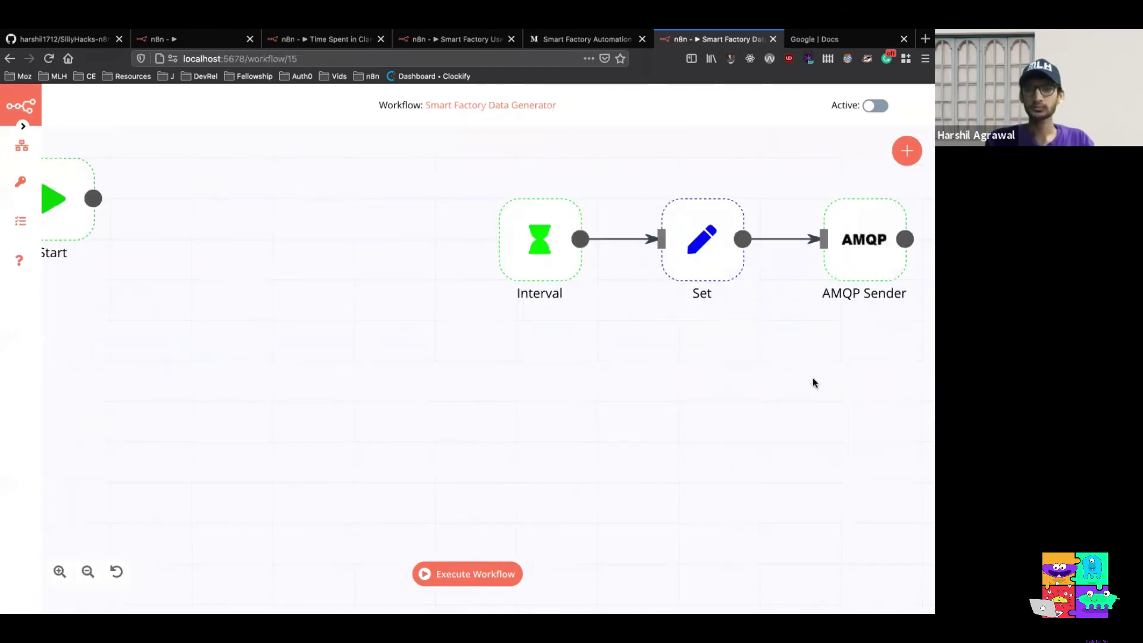
pyautogui.click(869, 107)
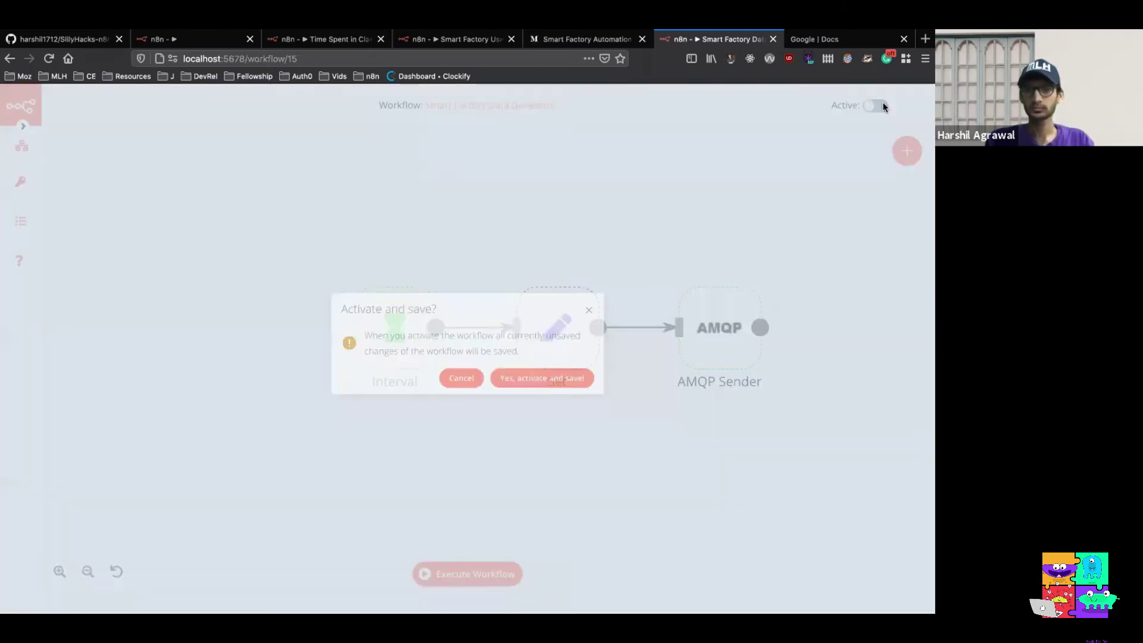
pyautogui.click(559, 382)
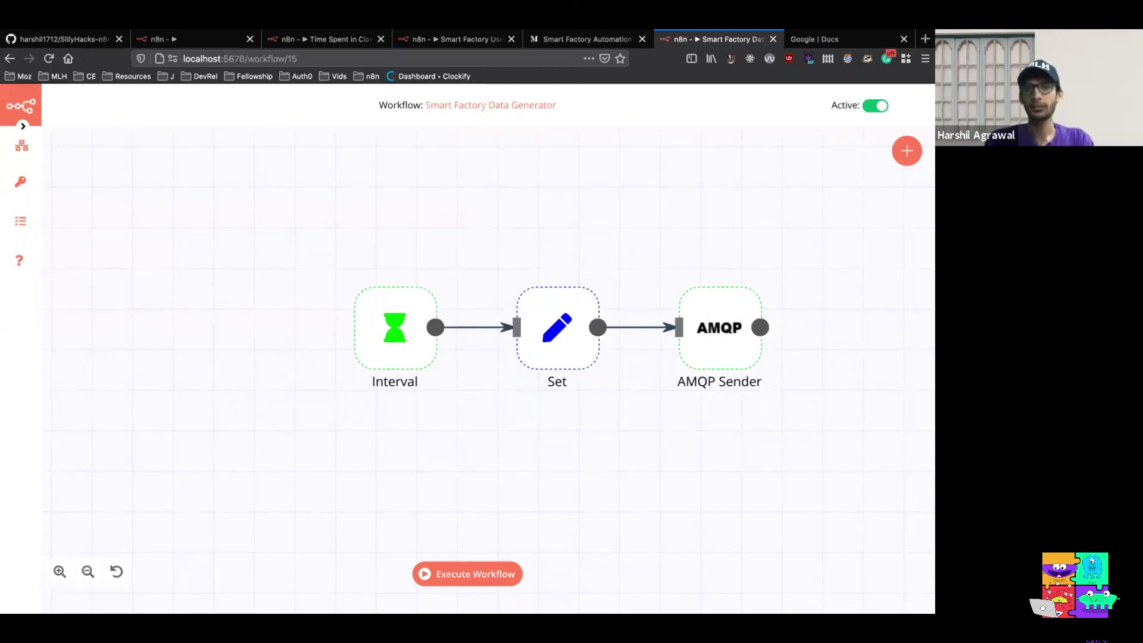
# Load the n8n.io workflows page in a new browser tab
pyautogui.click(925, 39)
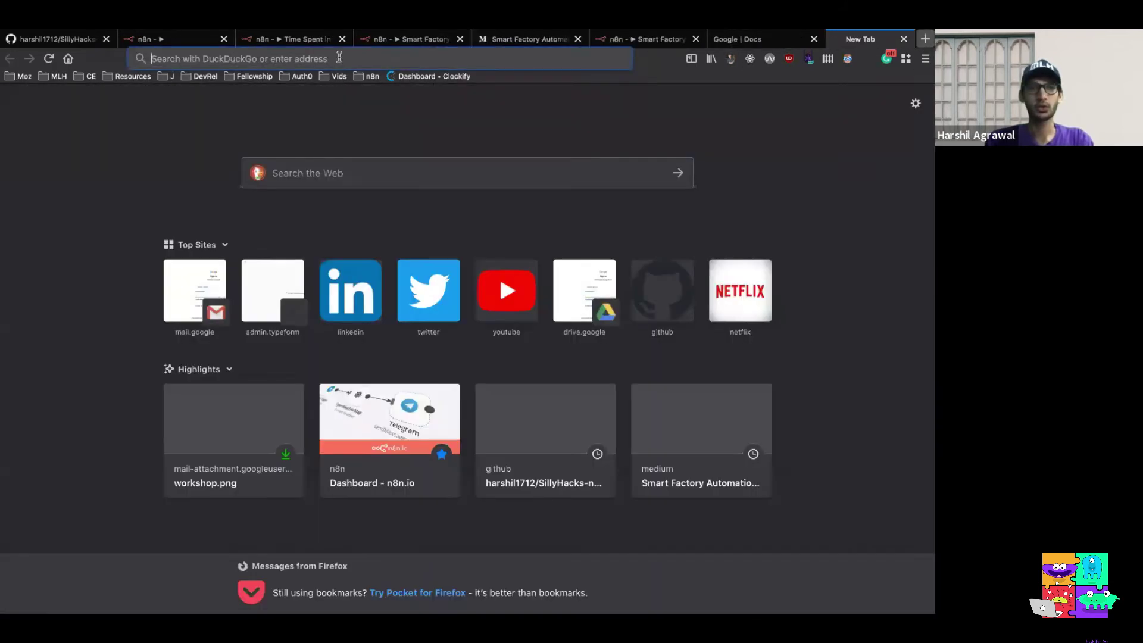
pyautogui.write('n8n')
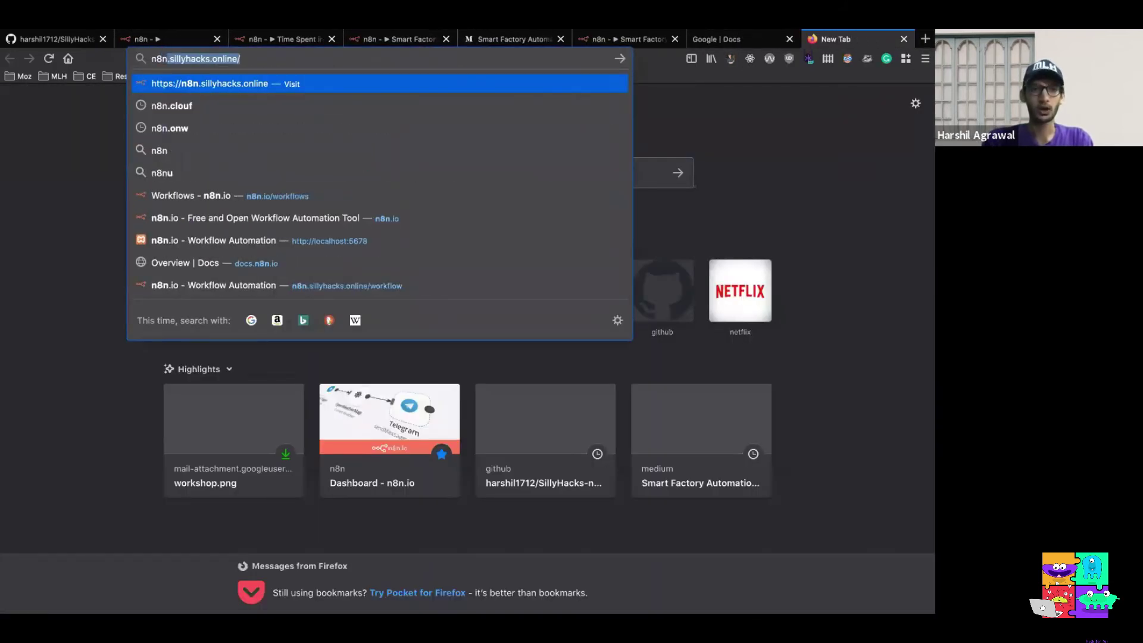
pyautogui.press('Down')
pyautogui.press('Down')
pyautogui.press('Down')
pyautogui.press('Down')
pyautogui.press('Down')
pyautogui.press('Down')
pyautogui.press('Up')
pyautogui.press('Return')
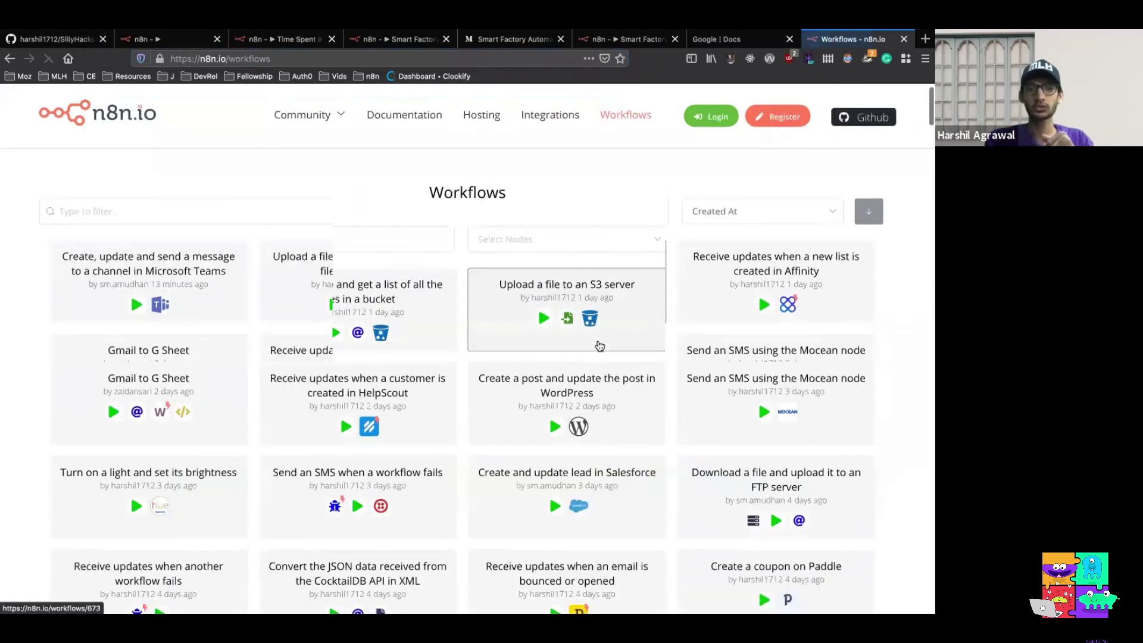
pyautogui.scroll(-3, 599, 342)
pyautogui.scroll(-6, 599, 345)
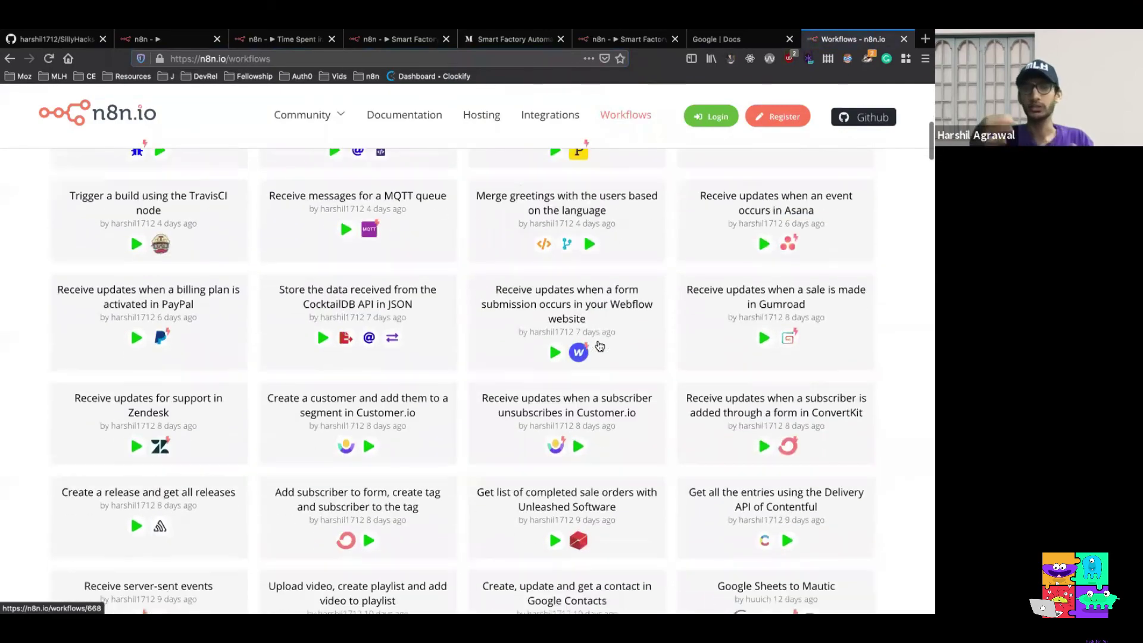
pyautogui.scroll(-5, 598, 345)
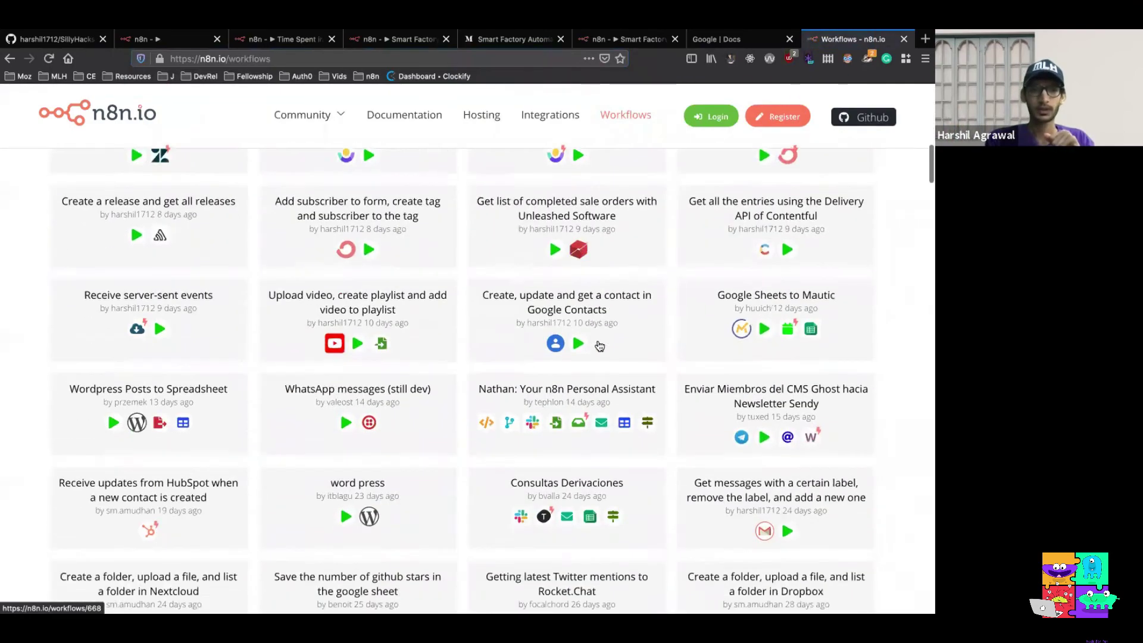
pyautogui.scroll(1, 598, 345)
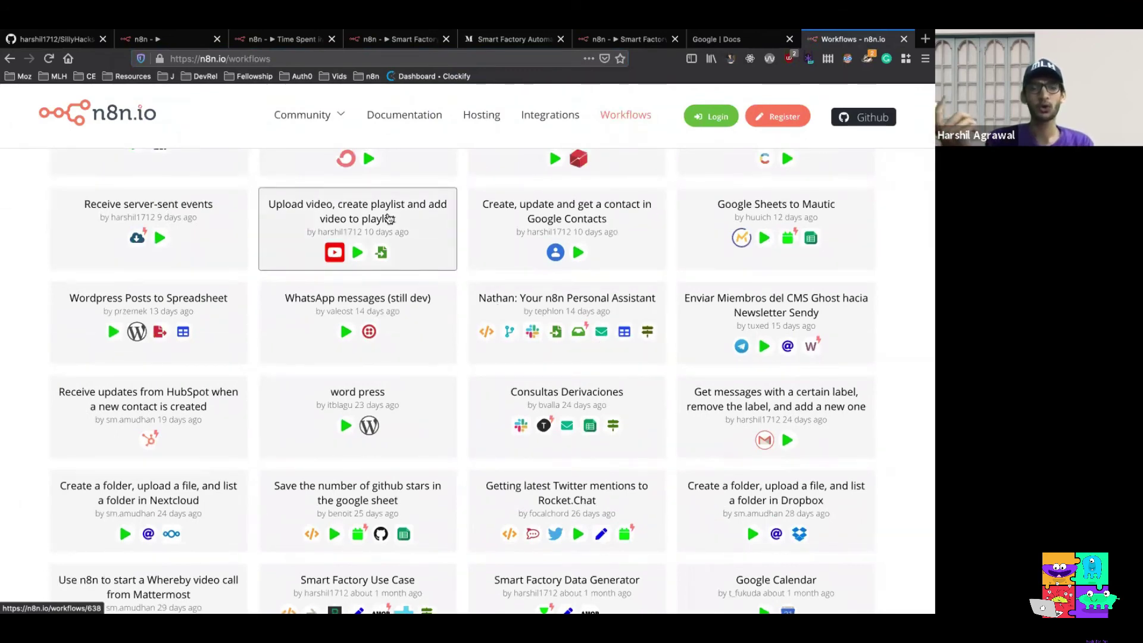
# Copy the 'Upload video, create playlist and add video to playlist' workflow code back to n8n
pyautogui.click(425, 236)
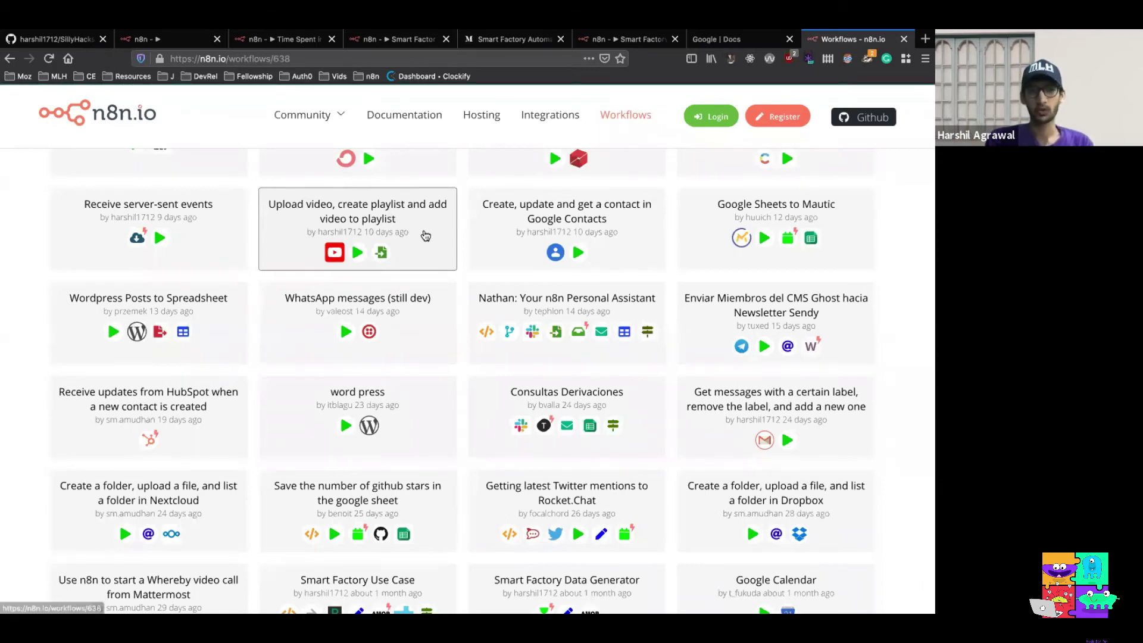
pyautogui.scroll(-5, 450, 335)
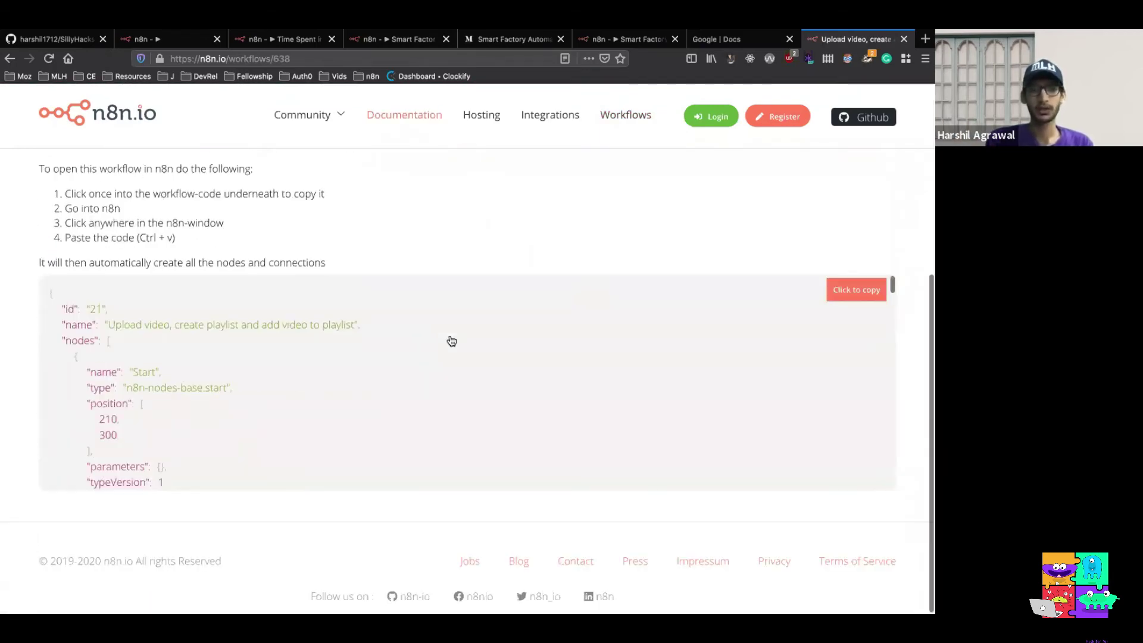
pyautogui.click(866, 290)
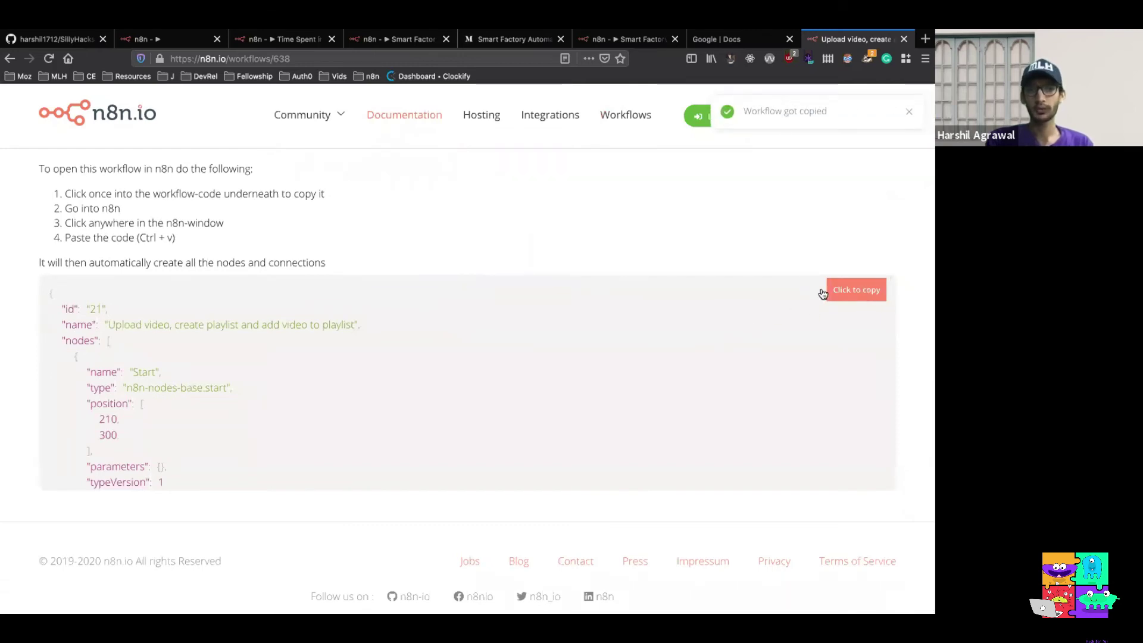
pyautogui.click(182, 39)
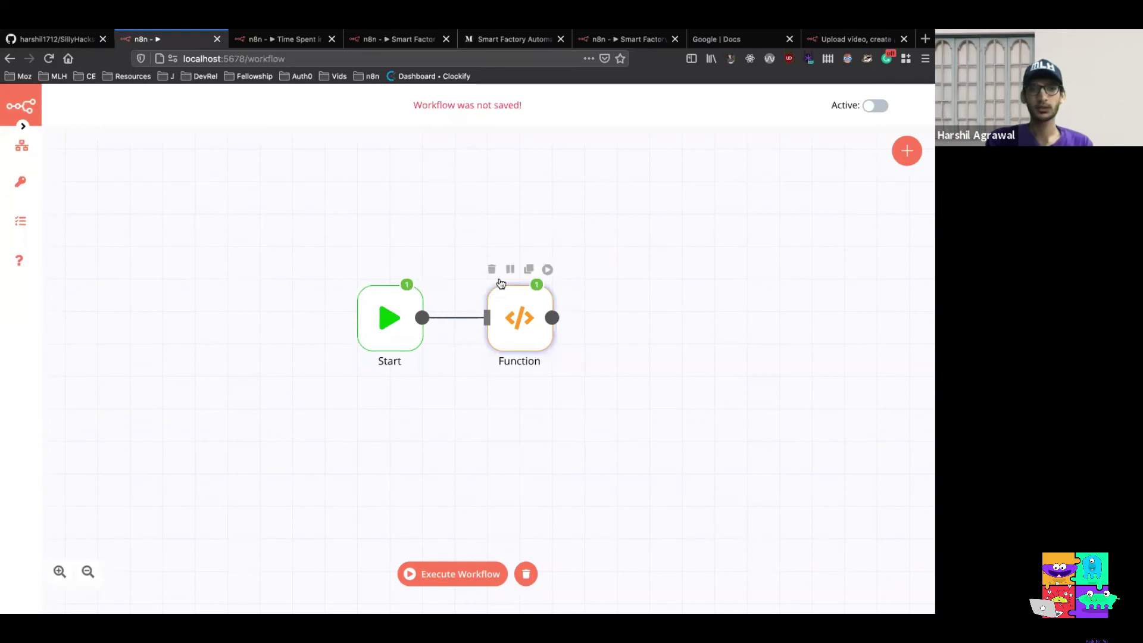
# Replace the Function node with the pasted YouTube upload workflow and save it
pyautogui.click(491, 269)
pyautogui.click(527, 573)
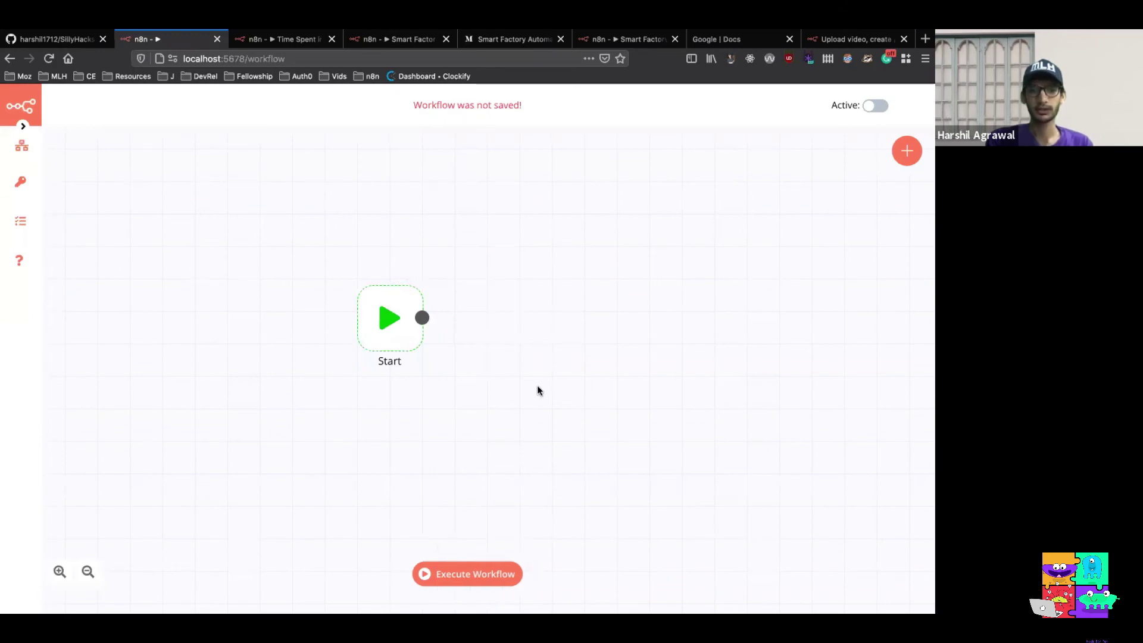
pyautogui.hotkey('ctrl', 'v')
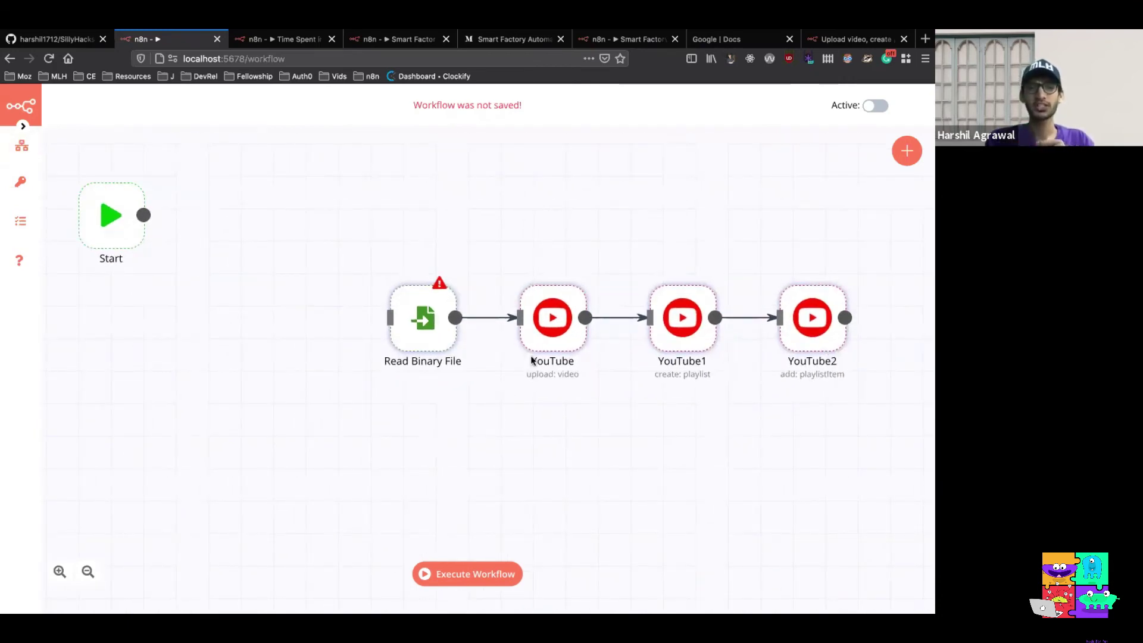
pyautogui.moveTo(560, 337)
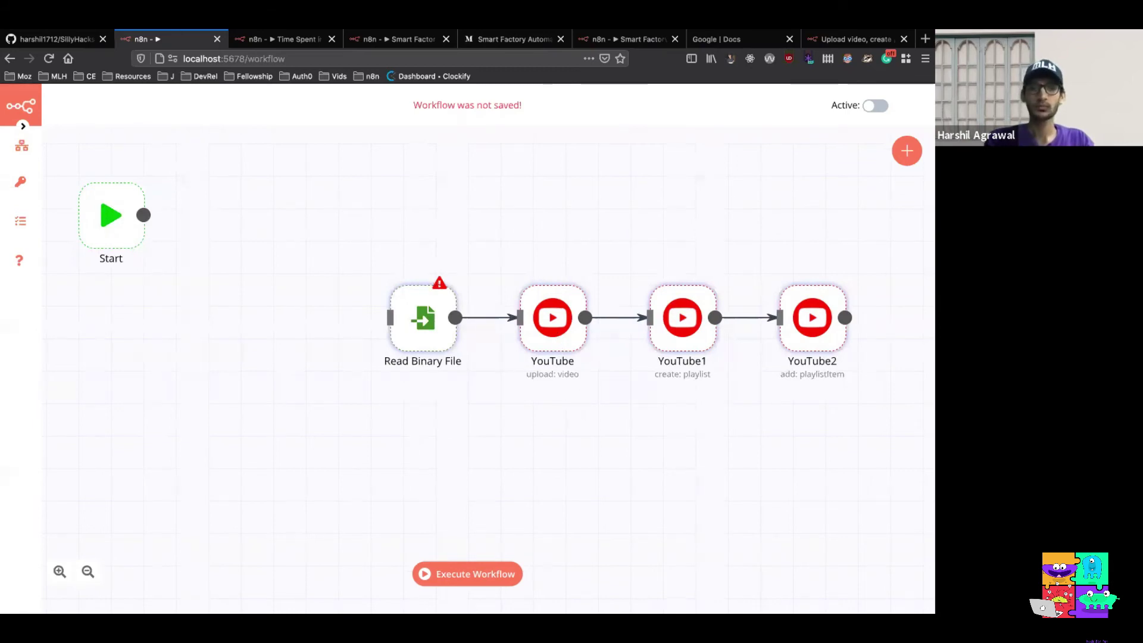
pyautogui.hotkey('ctrl', 's')
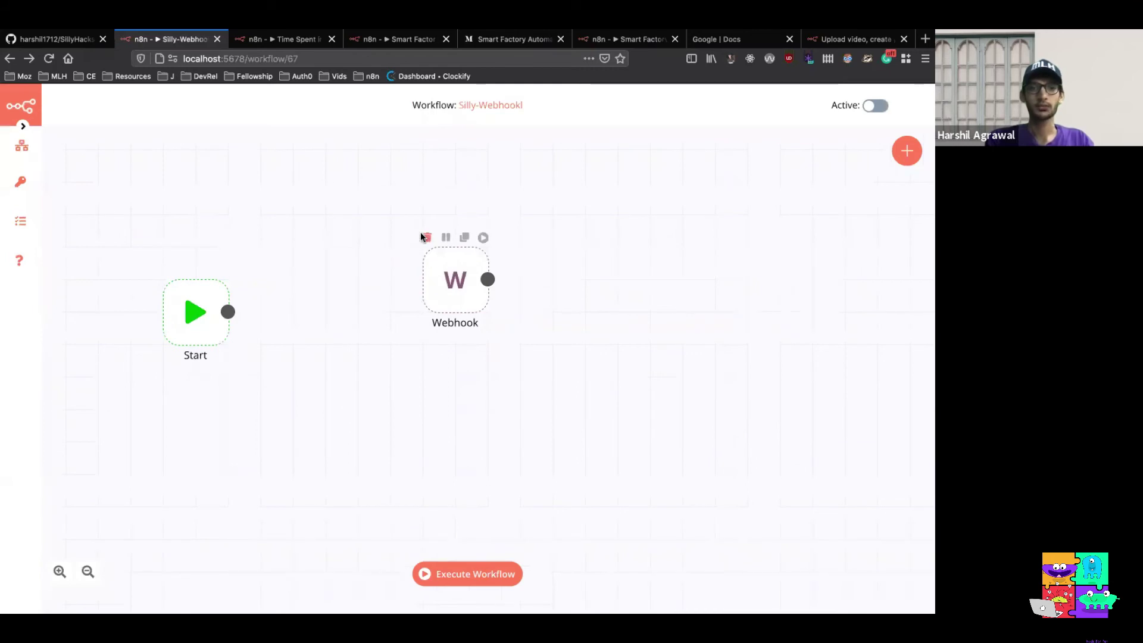
# Start a fresh unsaved workflow containing only the Start node
pyautogui.click(424, 234)
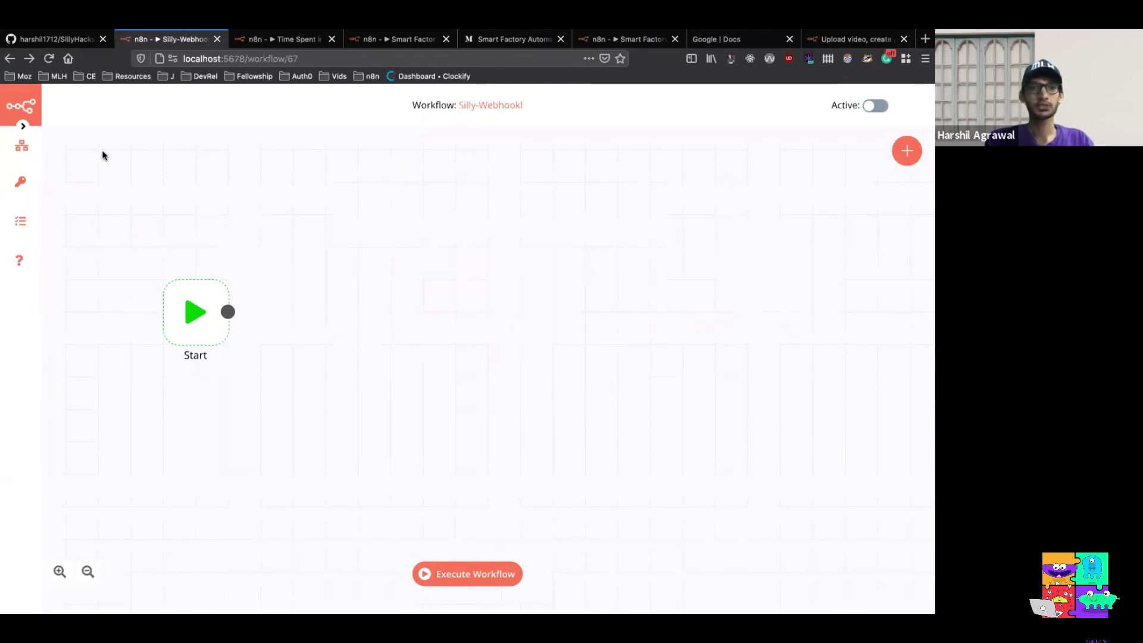
pyautogui.moveTo(22, 146)
pyautogui.click(80, 144)
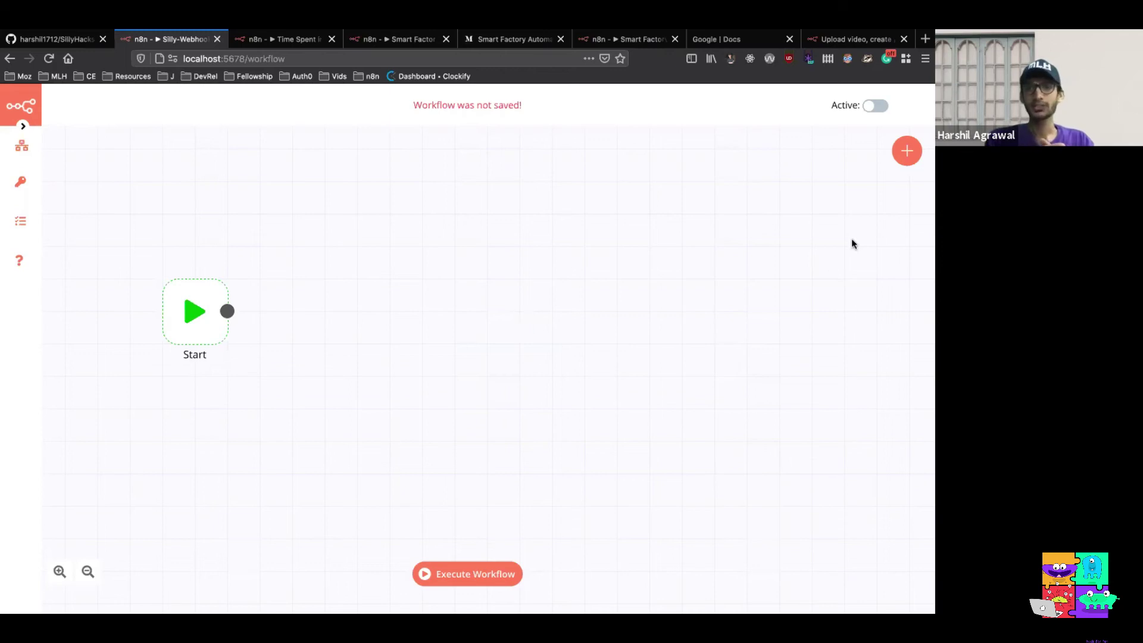
# Add an AMQP Trigger node using the saved ampq credentials
pyautogui.click(903, 153)
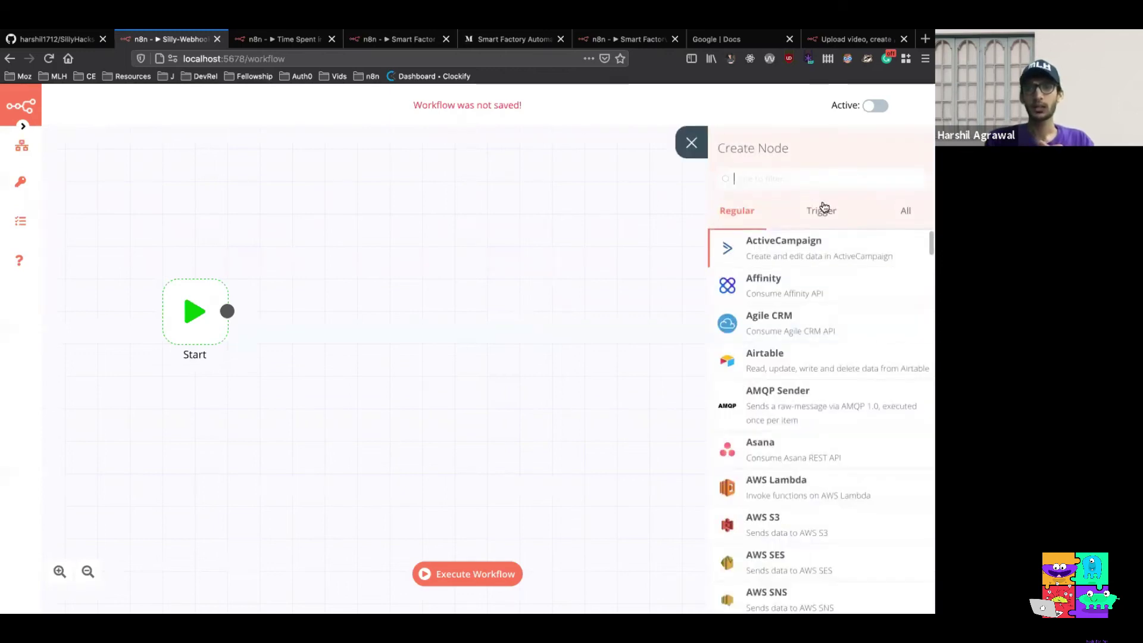
pyautogui.click(821, 211)
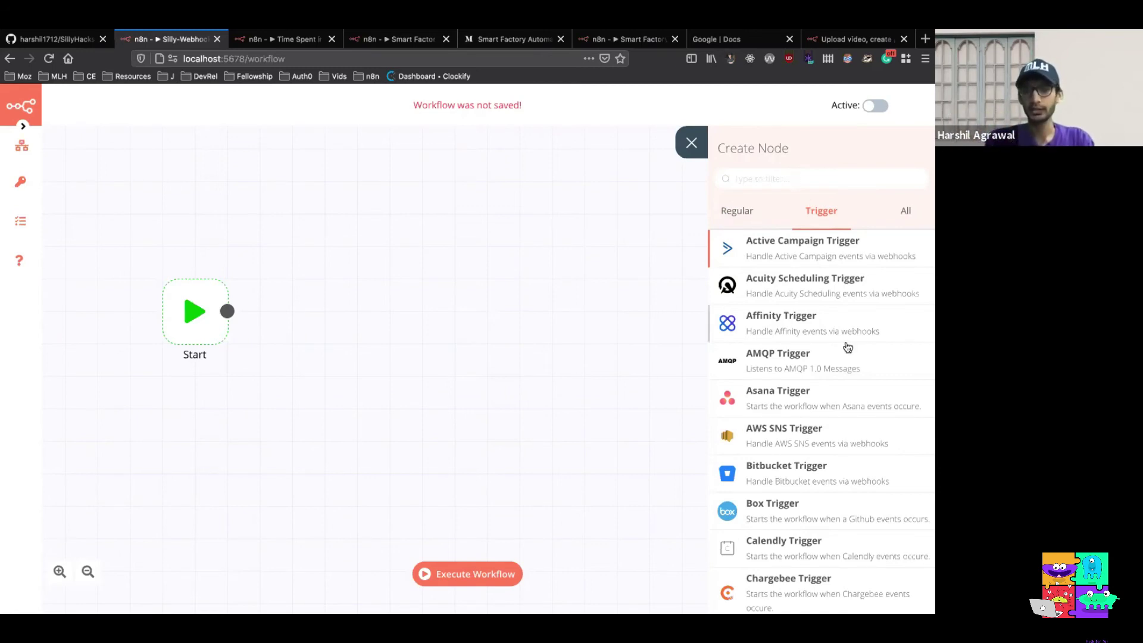
pyautogui.click(823, 373)
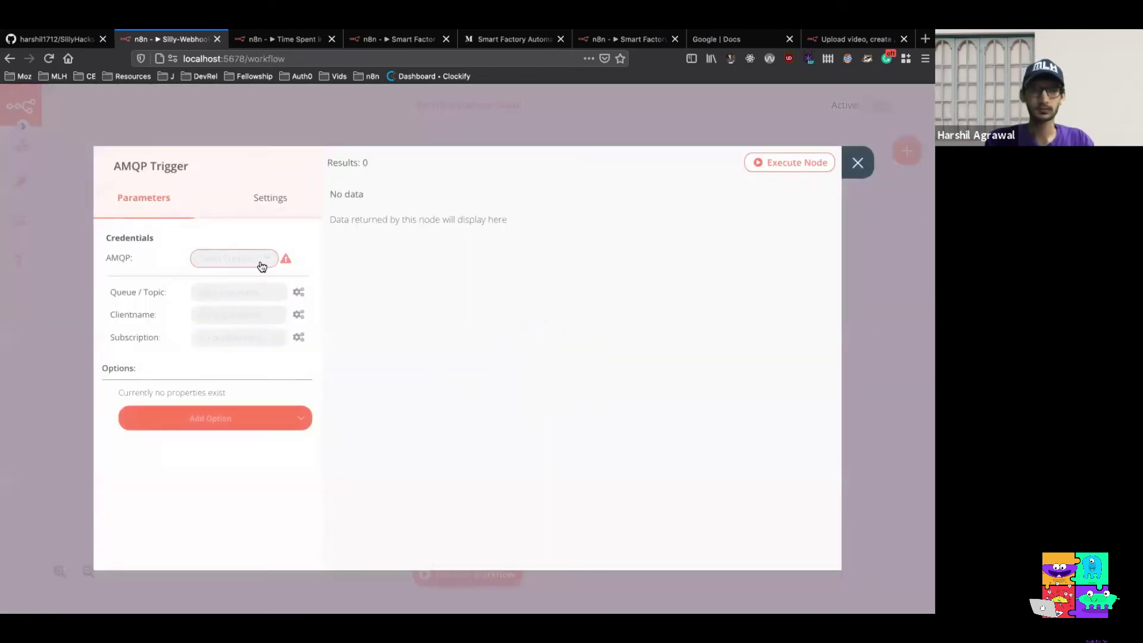
pyautogui.click(262, 266)
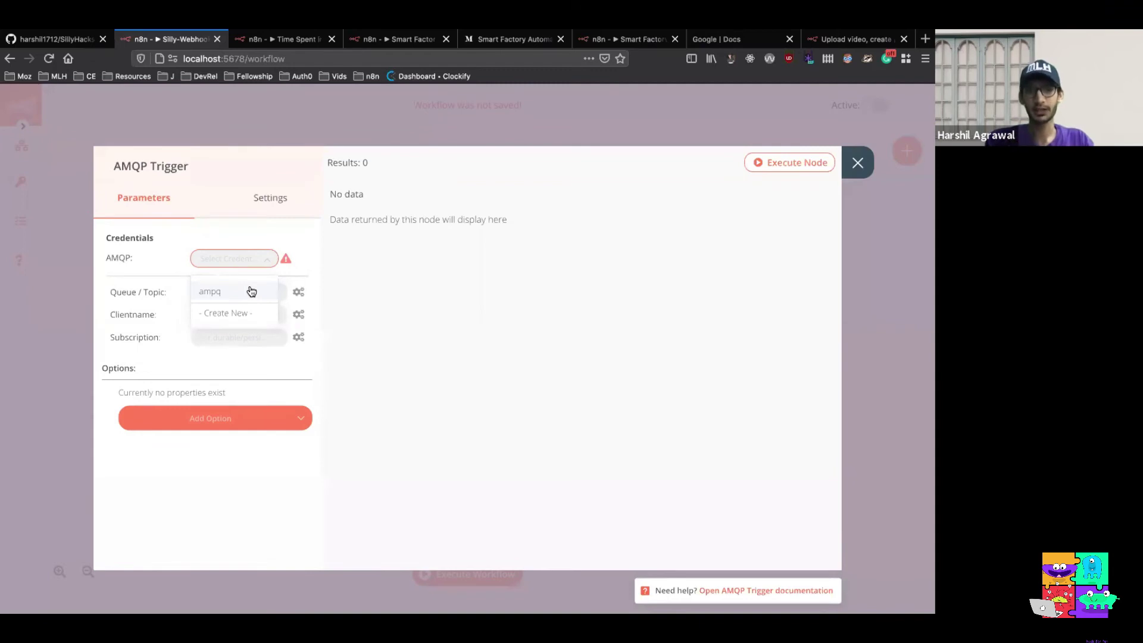
pyautogui.click(253, 291)
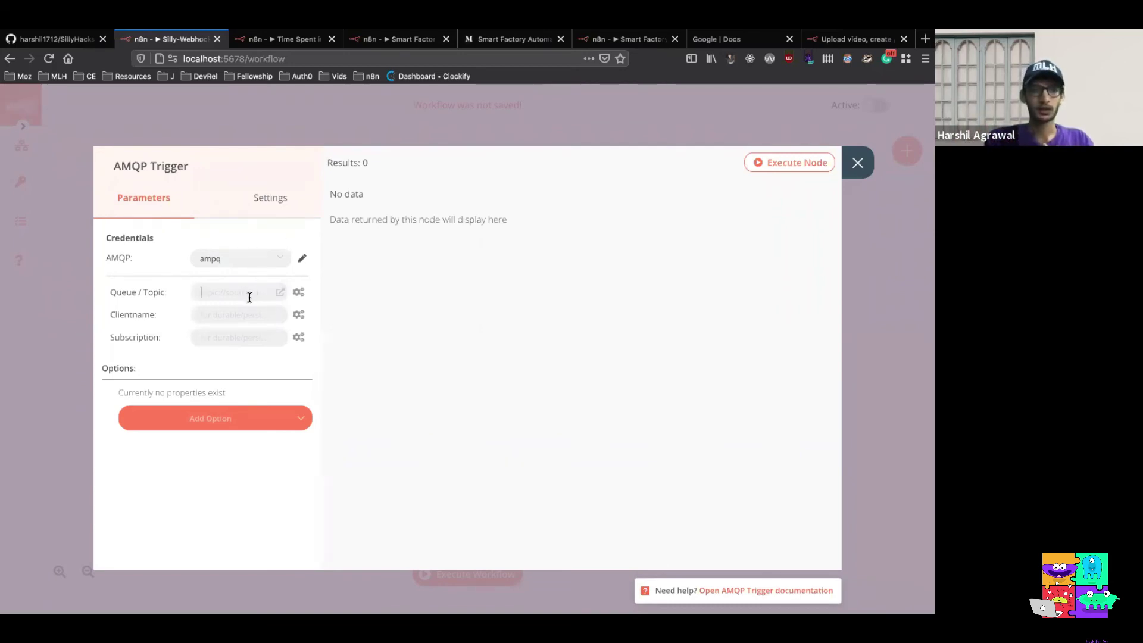
# Set the queue to berlin_factory_01 and run the trigger to fetch one sensor message
pyautogui.write('ber')
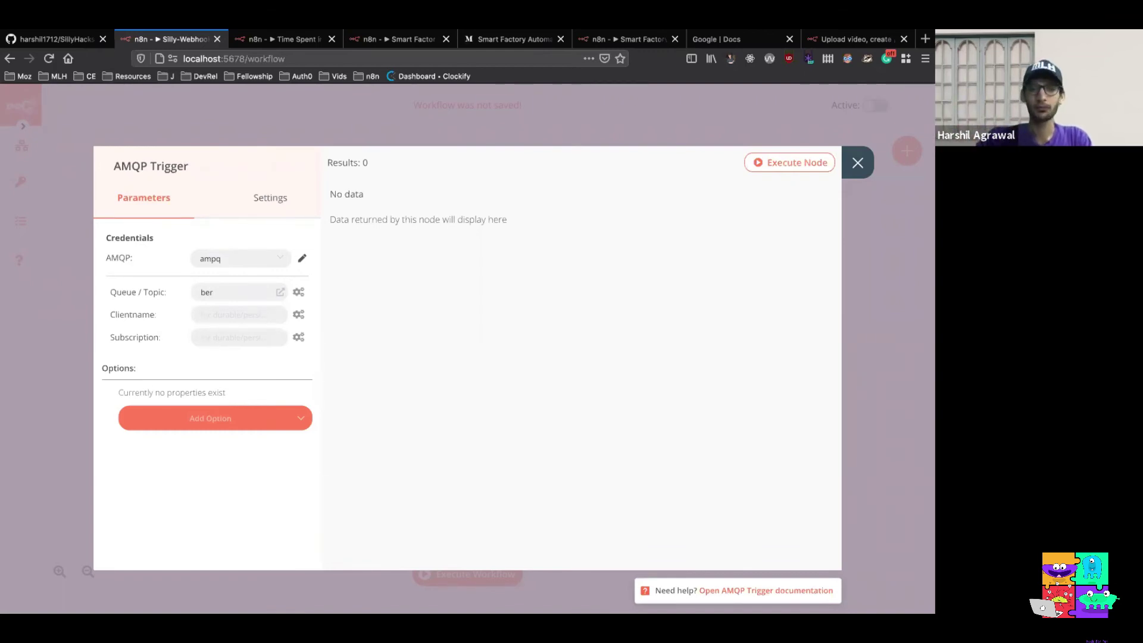
pyautogui.write('lin')
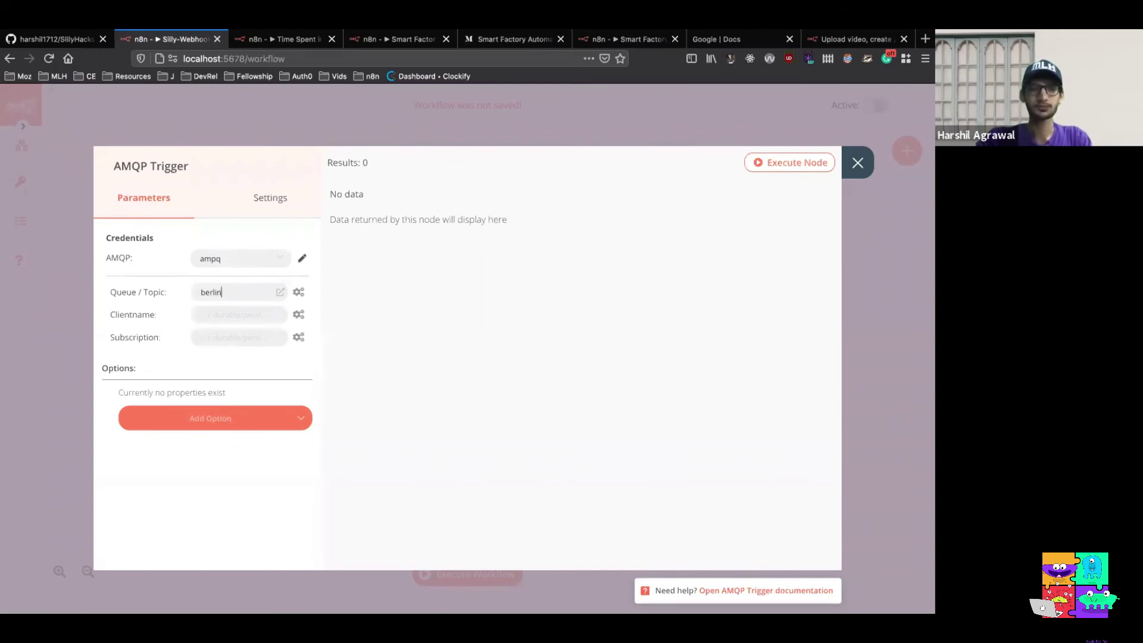
pyautogui.write('_fac')
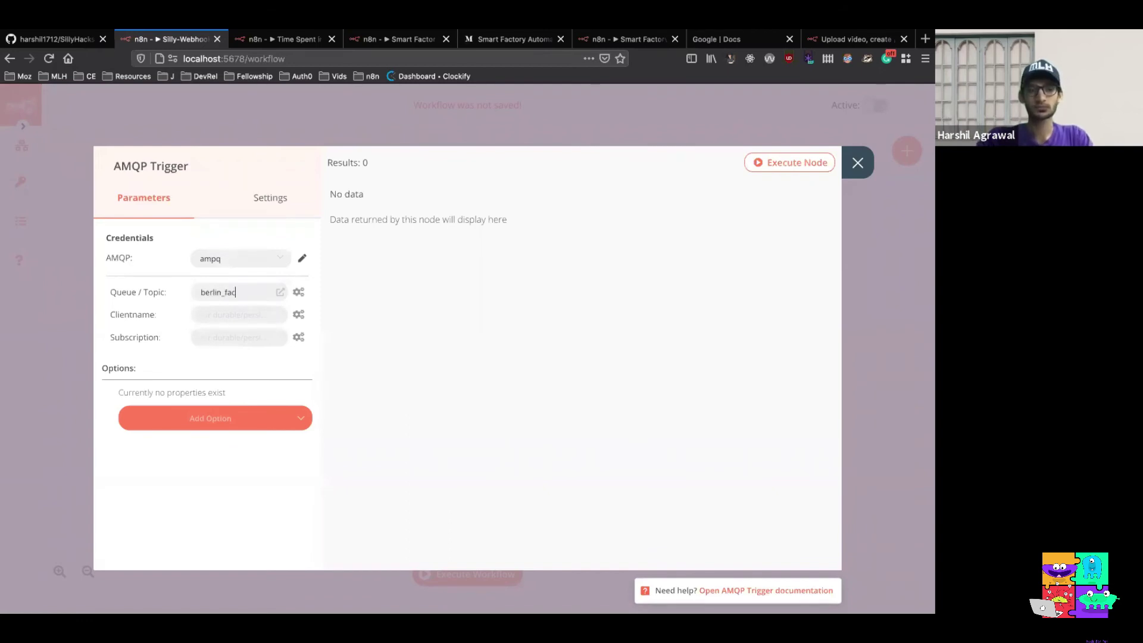
pyautogui.write('tory_01')
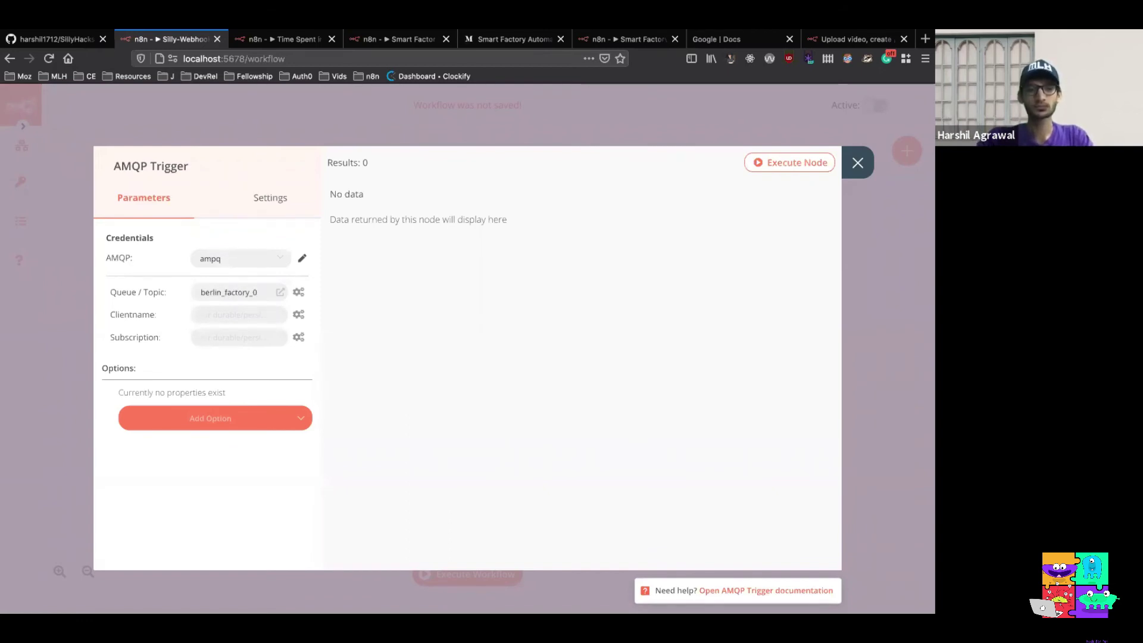
pyautogui.click(757, 162)
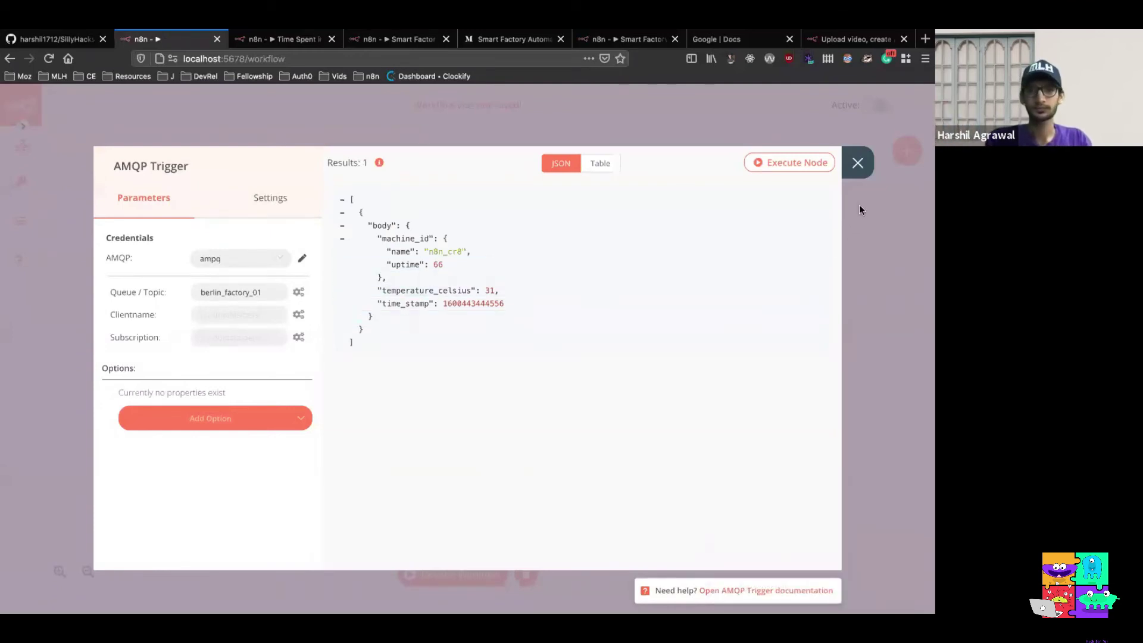
pyautogui.click(857, 162)
# Add a Function node after the AMQP Trigger and open its default myVariable code in the larger editor
pyautogui.scroll(-3, 495, 335)
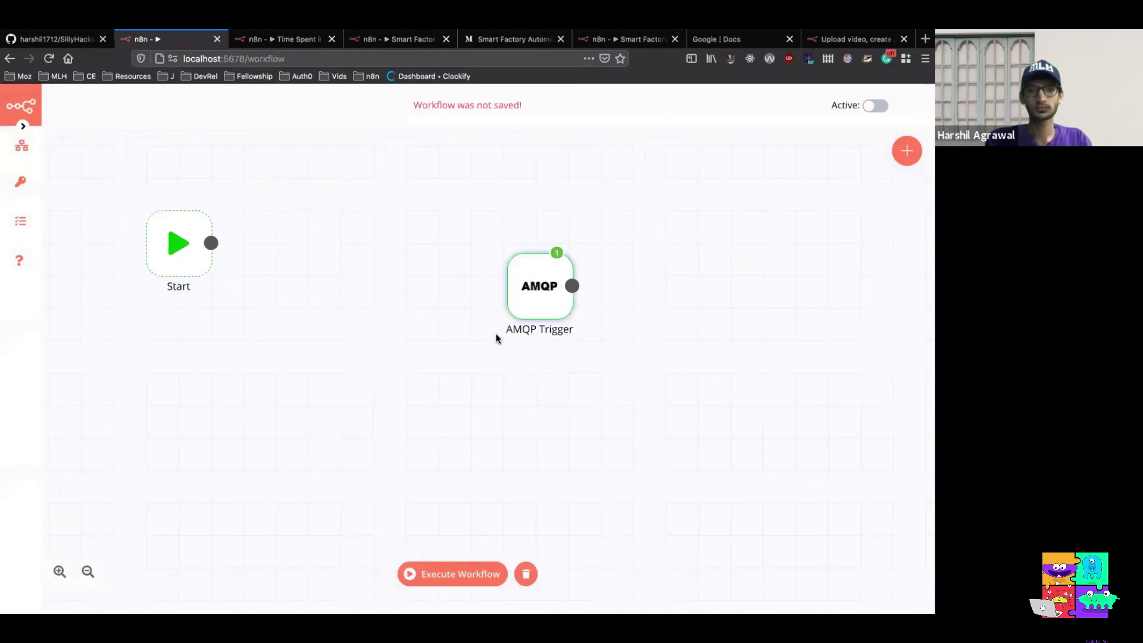
pyautogui.moveTo(443, 260); pyautogui.dragTo(277, 282)
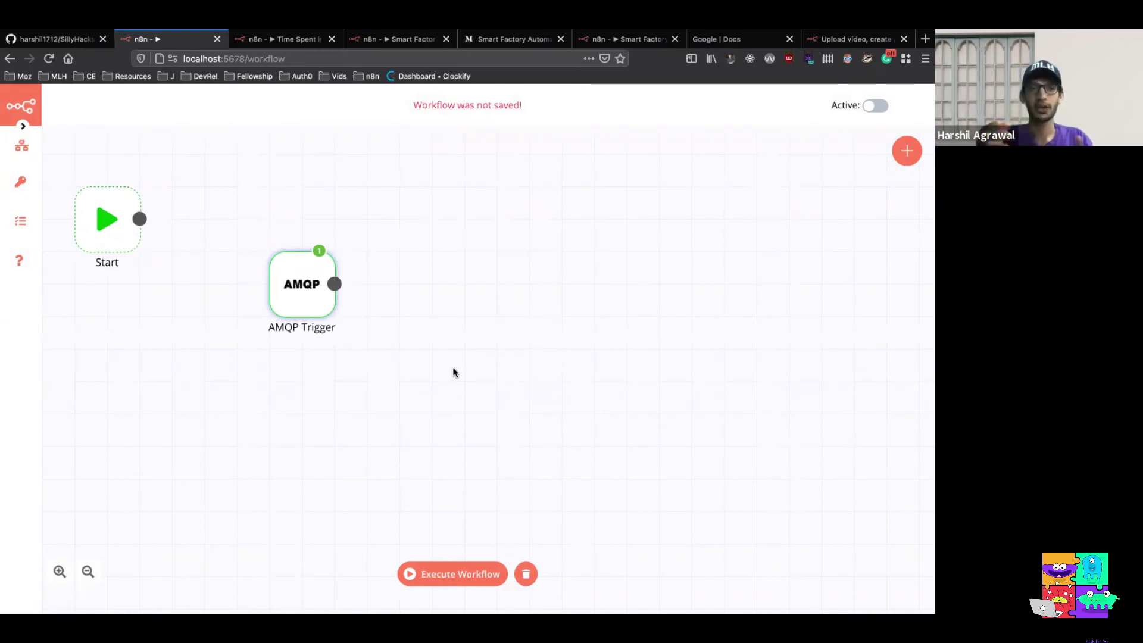
pyautogui.click(909, 156)
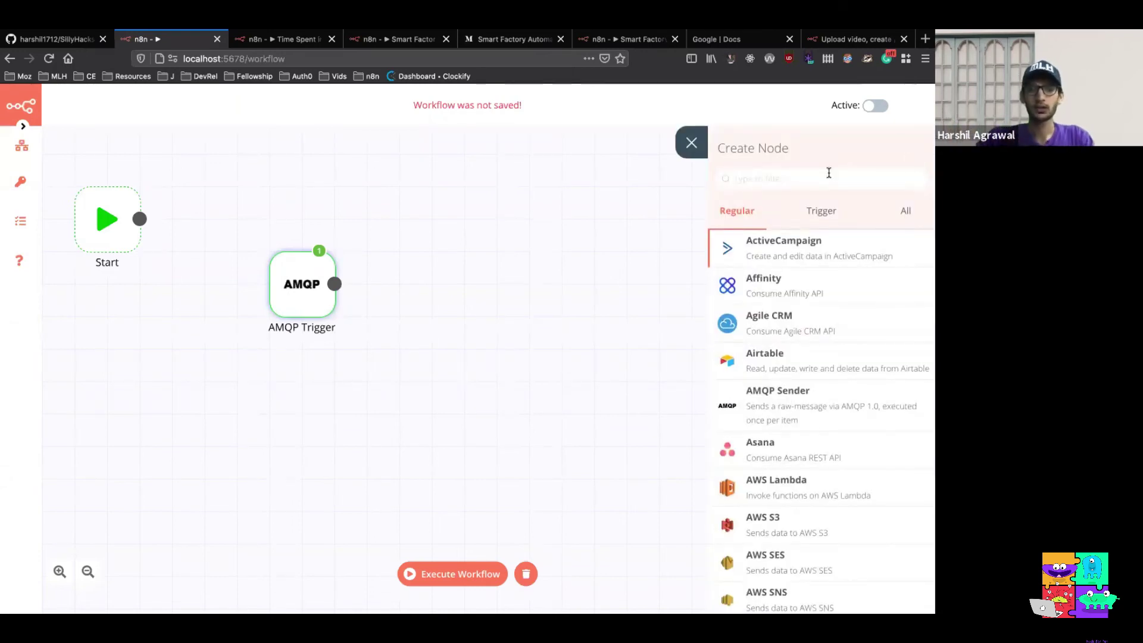
pyautogui.write('fun')
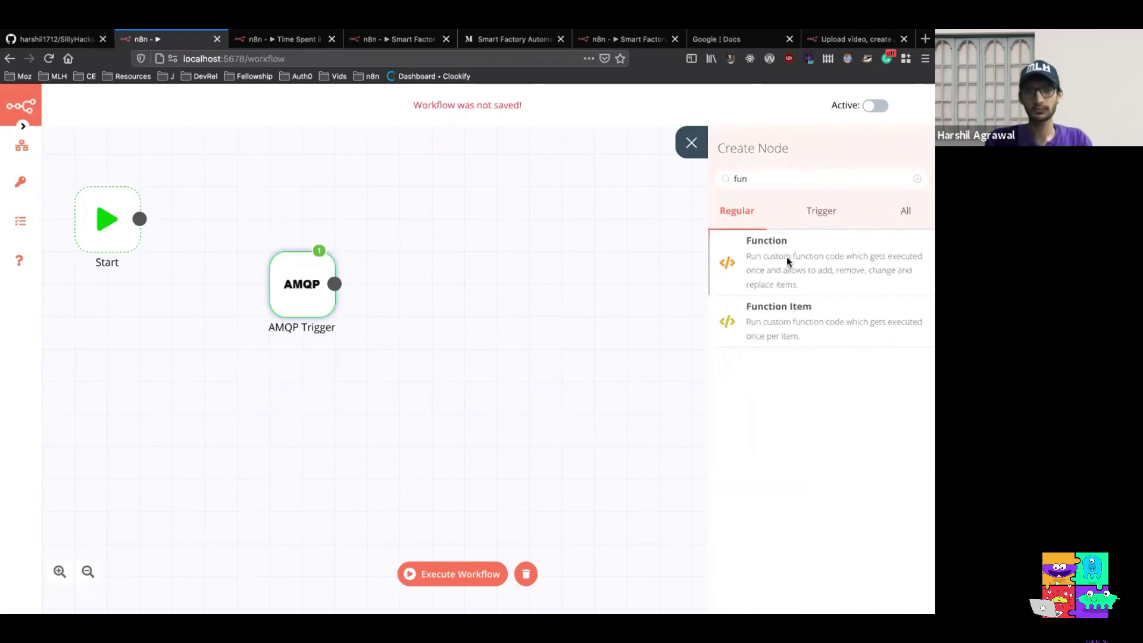
pyautogui.click(787, 255)
pyautogui.click(232, 268)
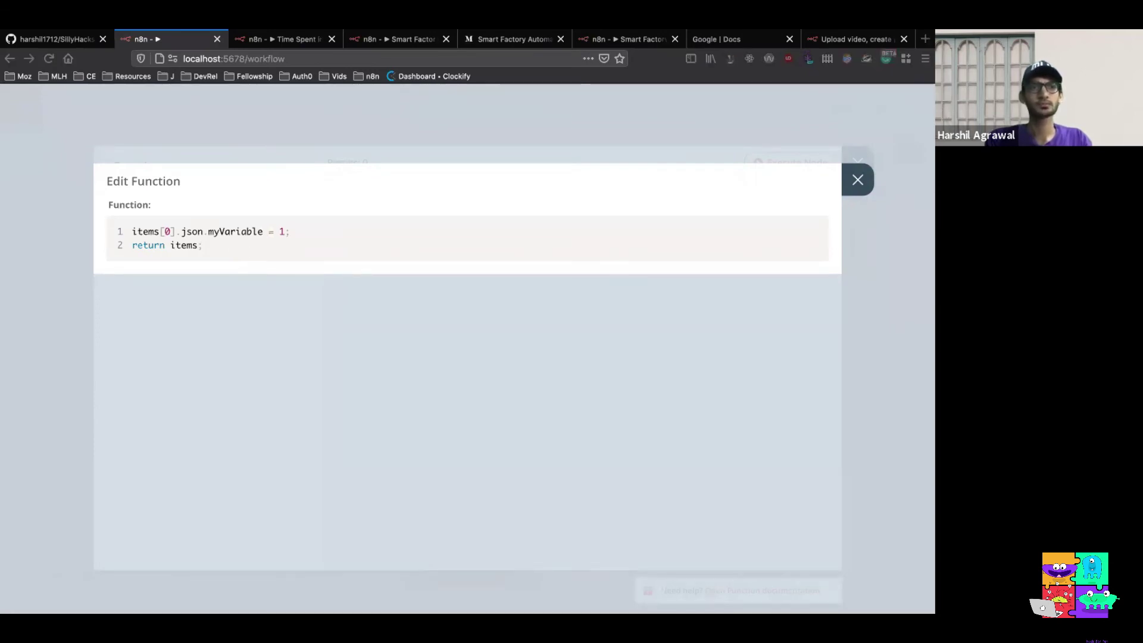
# Replace the default Function code with the pasted Celsius-to-Fahrenheit conversion code
pyautogui.click(241, 250)
pyautogui.hotkey('ctrl', 'a')
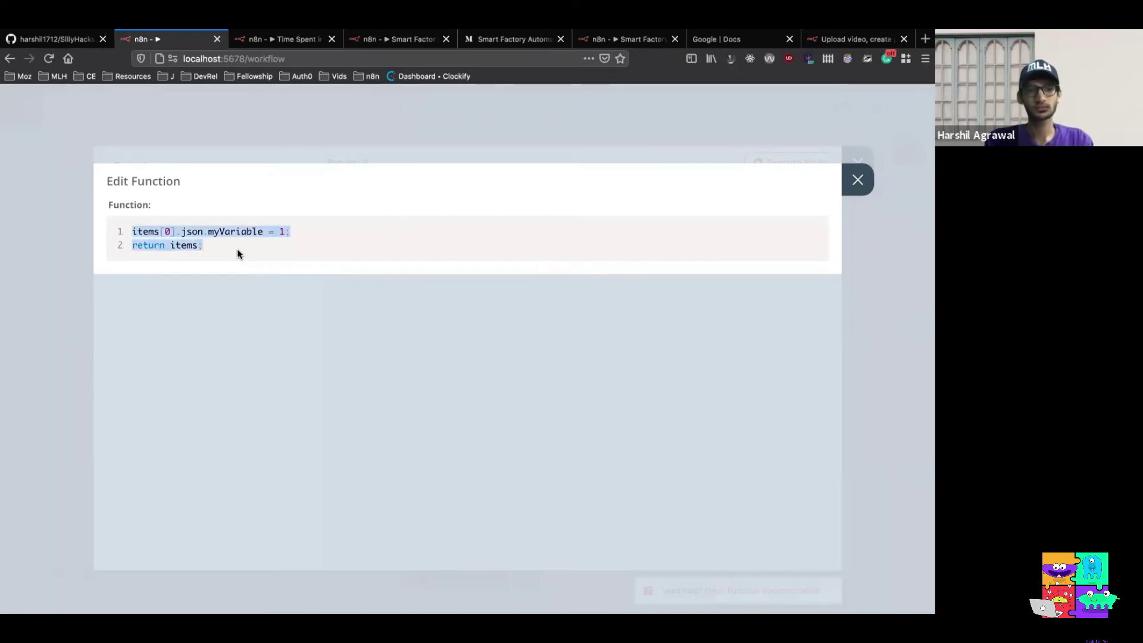
pyautogui.write('temp_fahrenheit = (items[0].json.body.temperature_celsius * 1.8) + 32; items[0].json.temperature_fahrenheit = temp_fahrenheit; return items;')
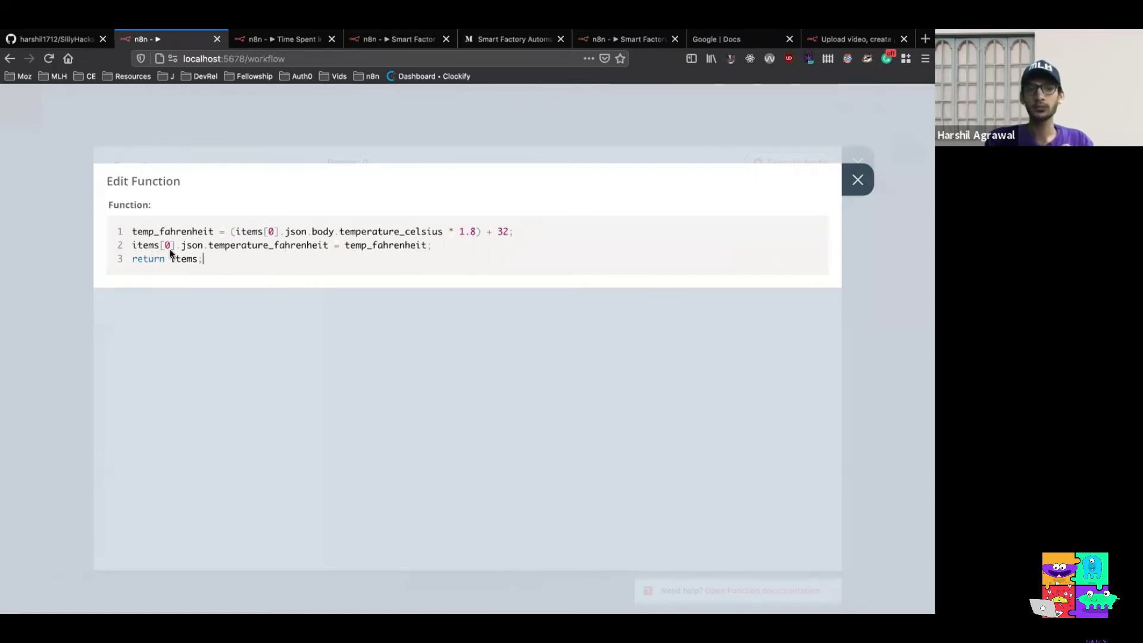
pyautogui.click(858, 181)
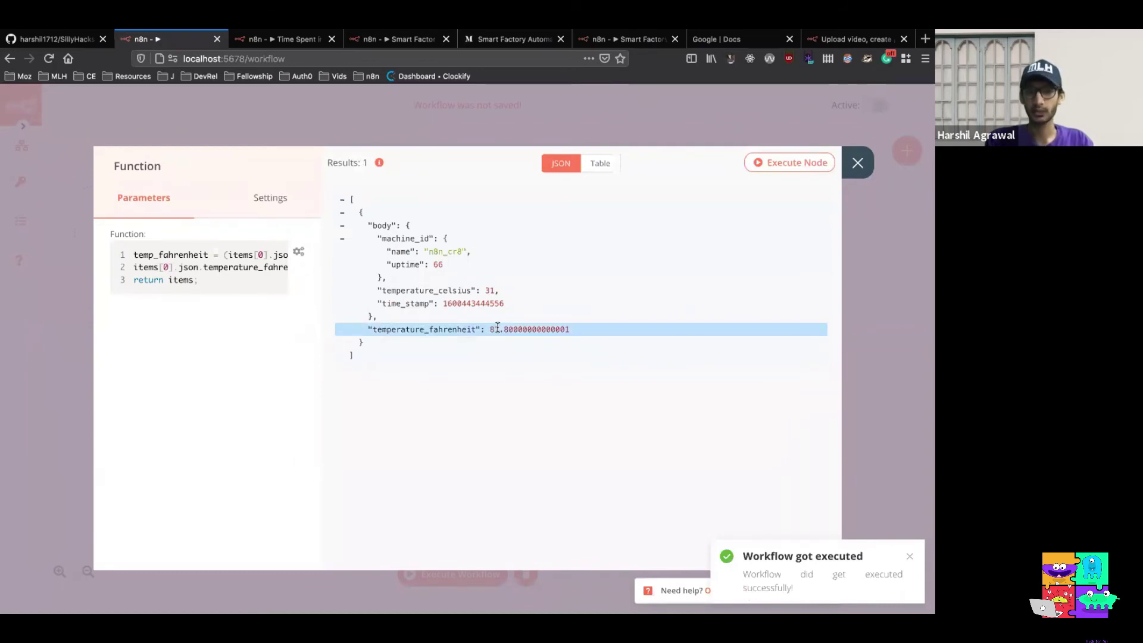
# Add a Set node after the Function node
pyautogui.click(858, 163)
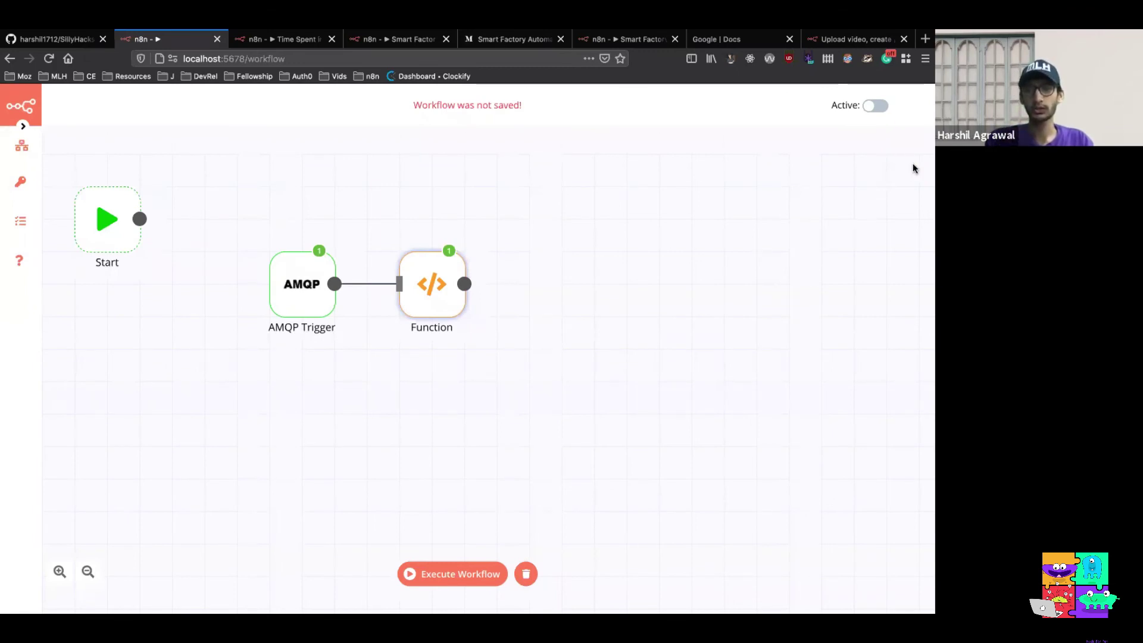
pyautogui.press('Tab')
pyautogui.write('set')
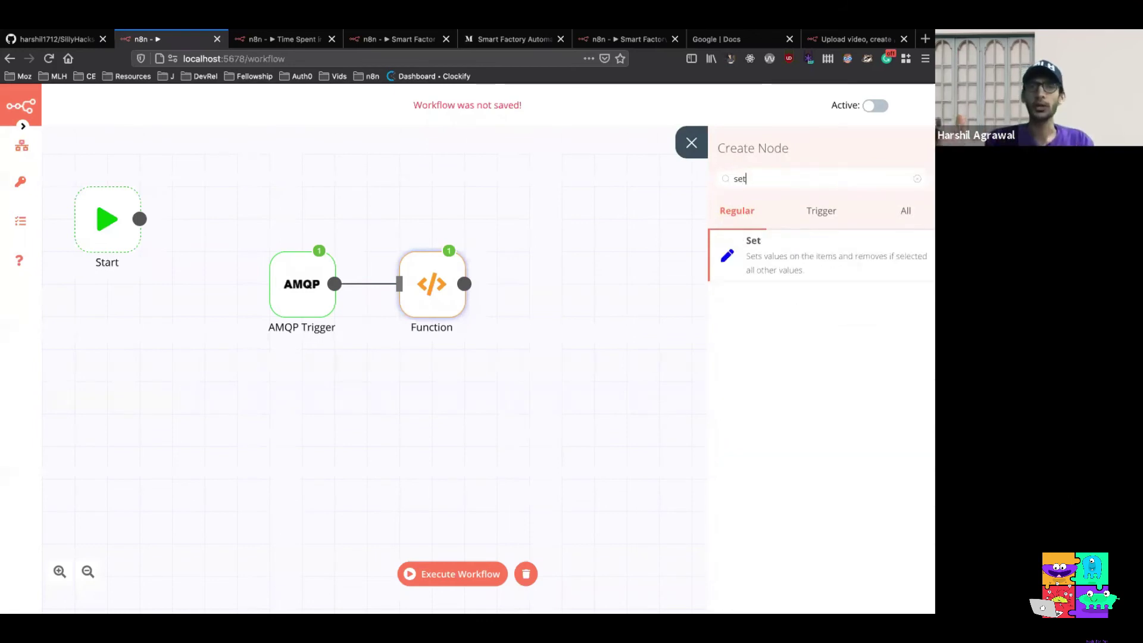
pyautogui.click(792, 259)
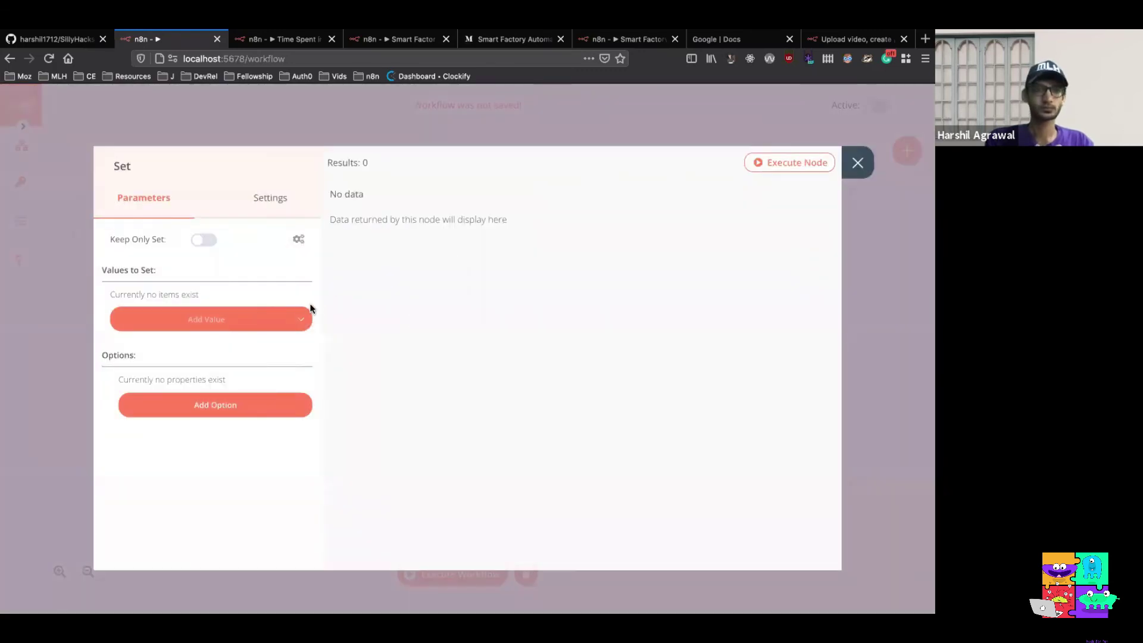
# Add a String value to the Set node named machine_name
pyautogui.click(307, 320)
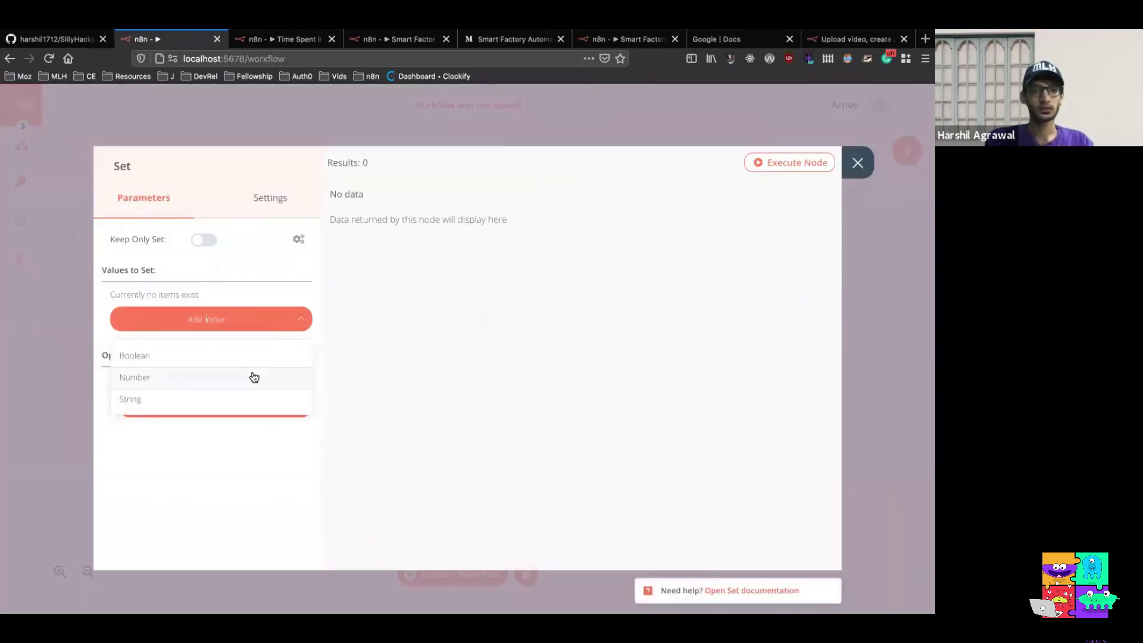
pyautogui.click(241, 395)
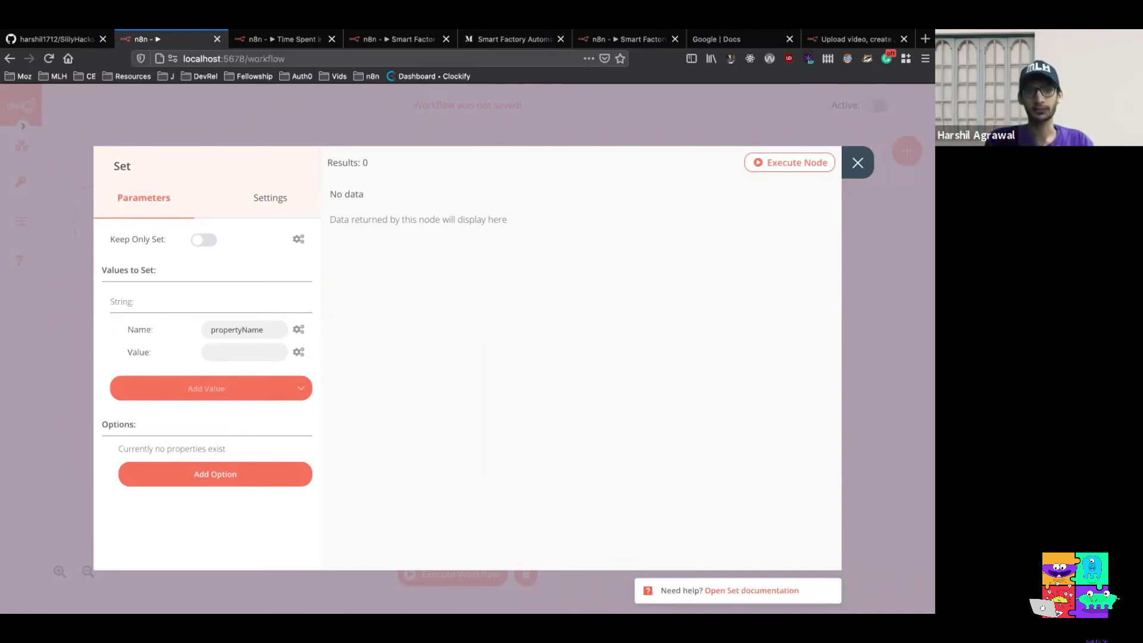
pyautogui.click(280, 329)
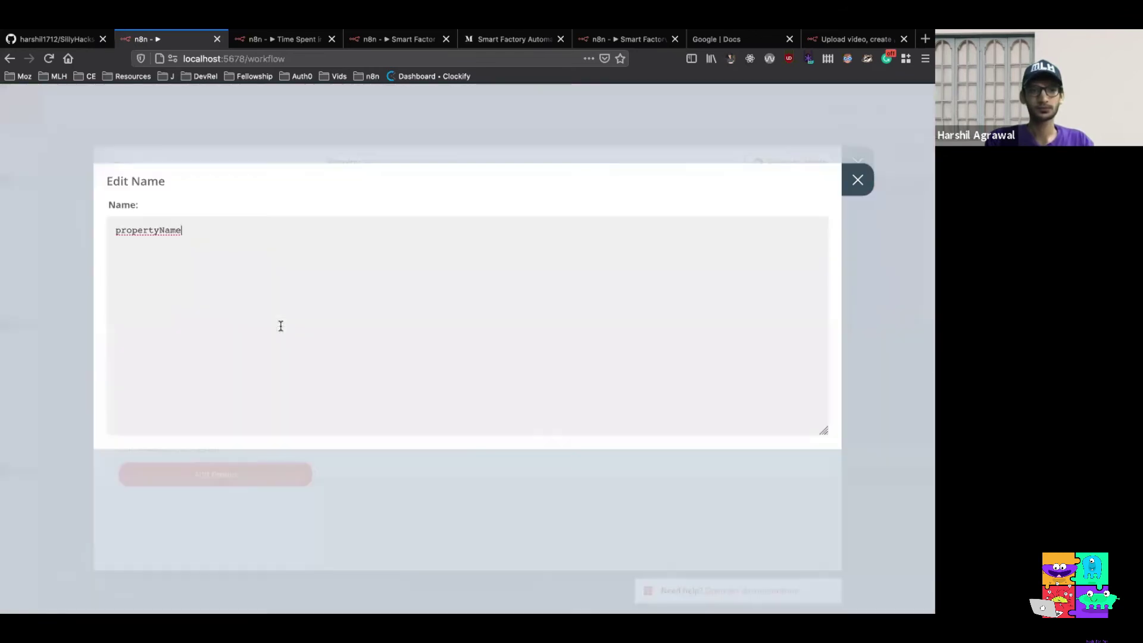
pyautogui.hotkey('ctrl', 'a')
pyautogui.write('machi')
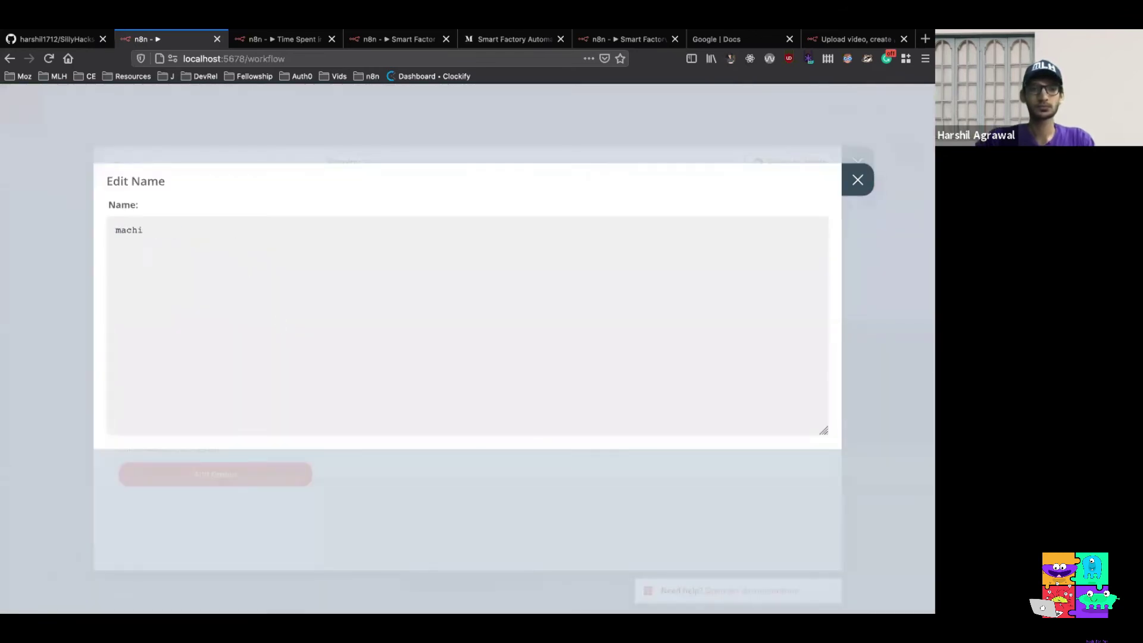
pyautogui.write('ne_name')
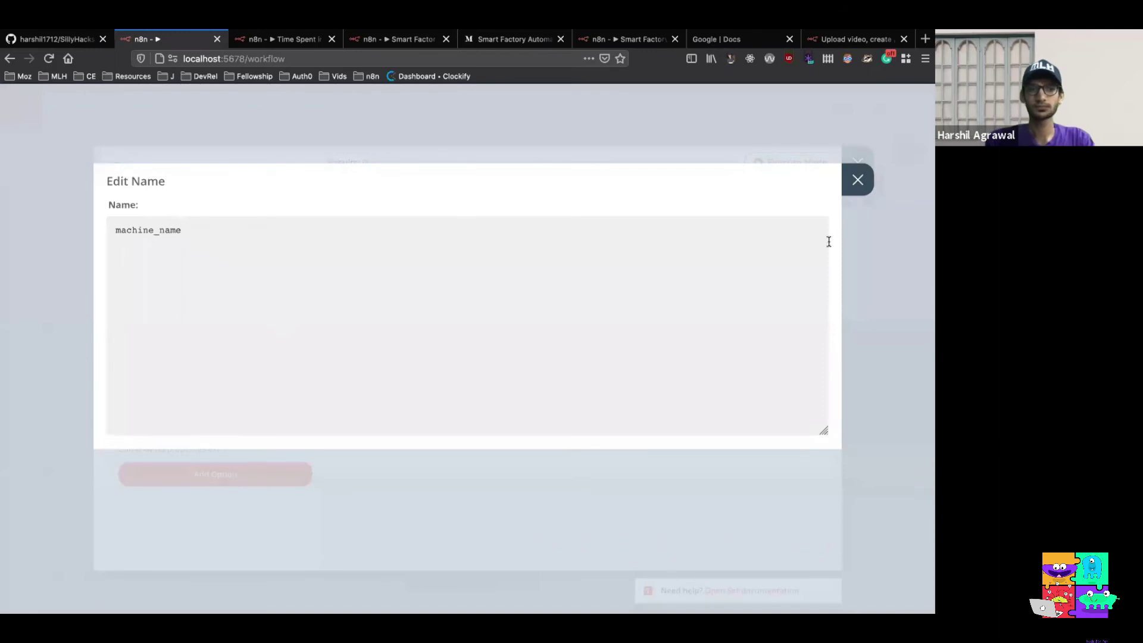
pyautogui.click(843, 189)
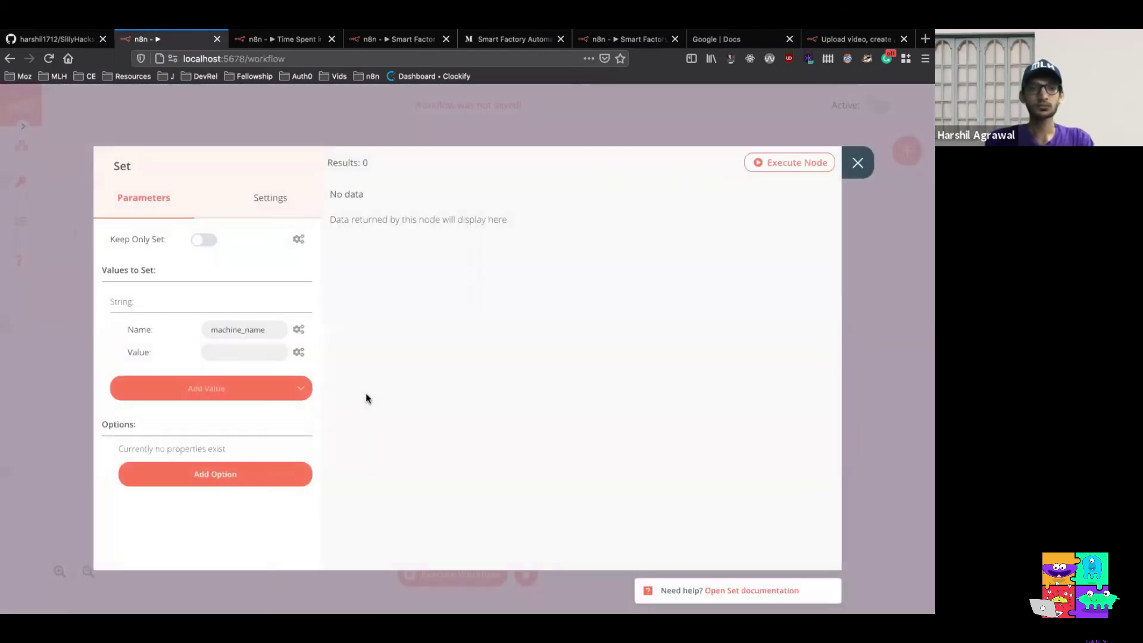
# Make machine_name an expression pulling the Function output's body machine_id name, n8n_cr8
pyautogui.click(301, 356)
pyautogui.click(291, 378)
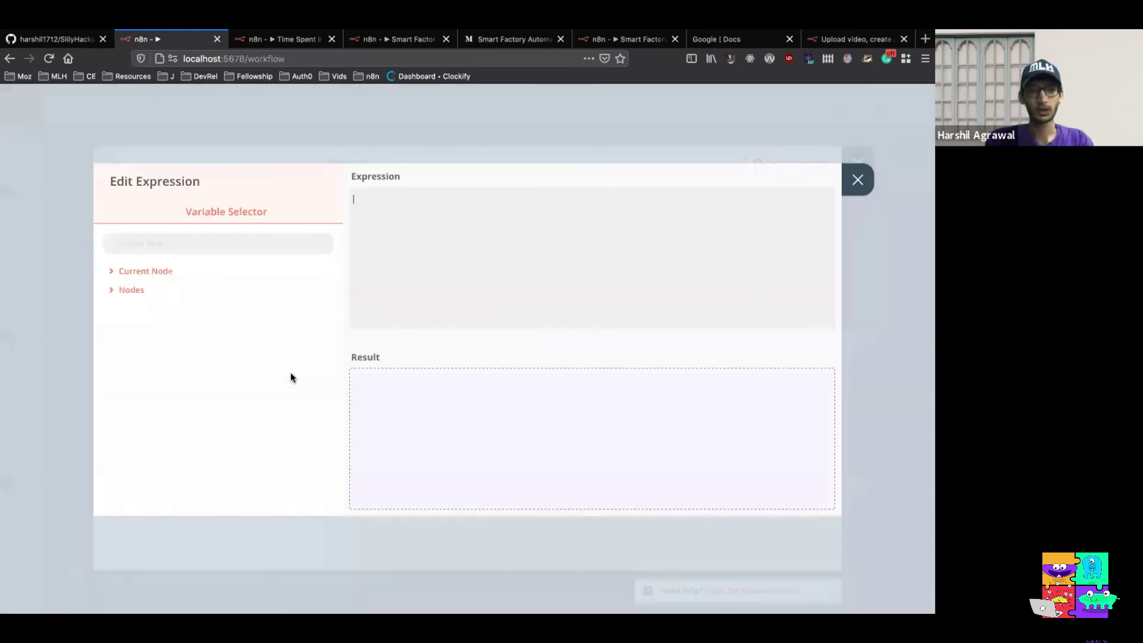
pyautogui.click(142, 291)
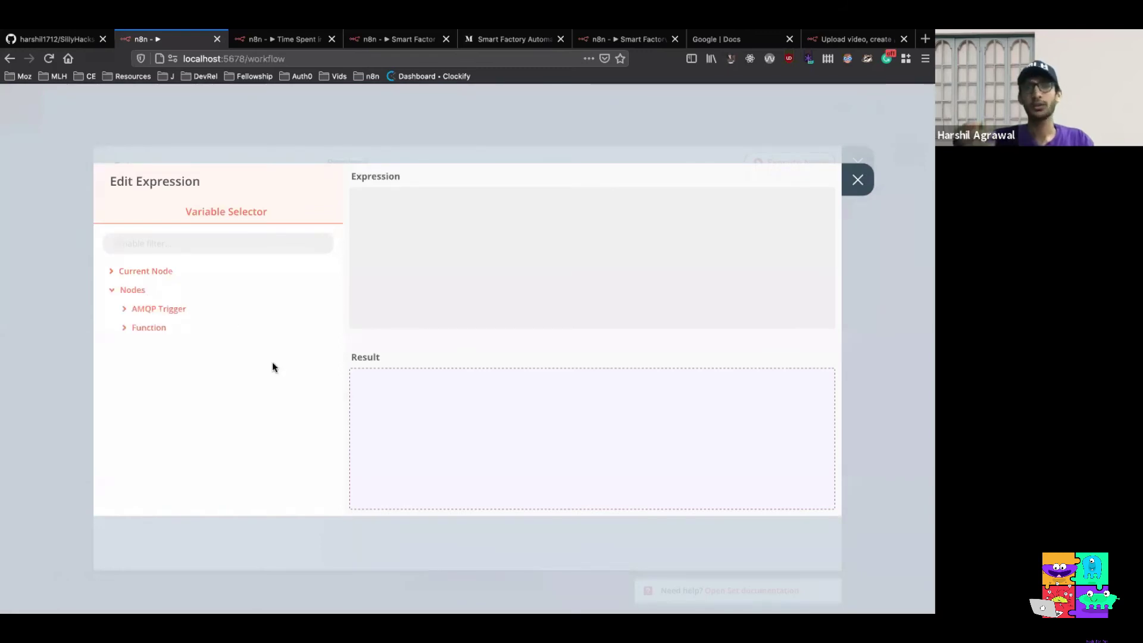
pyautogui.click(153, 328)
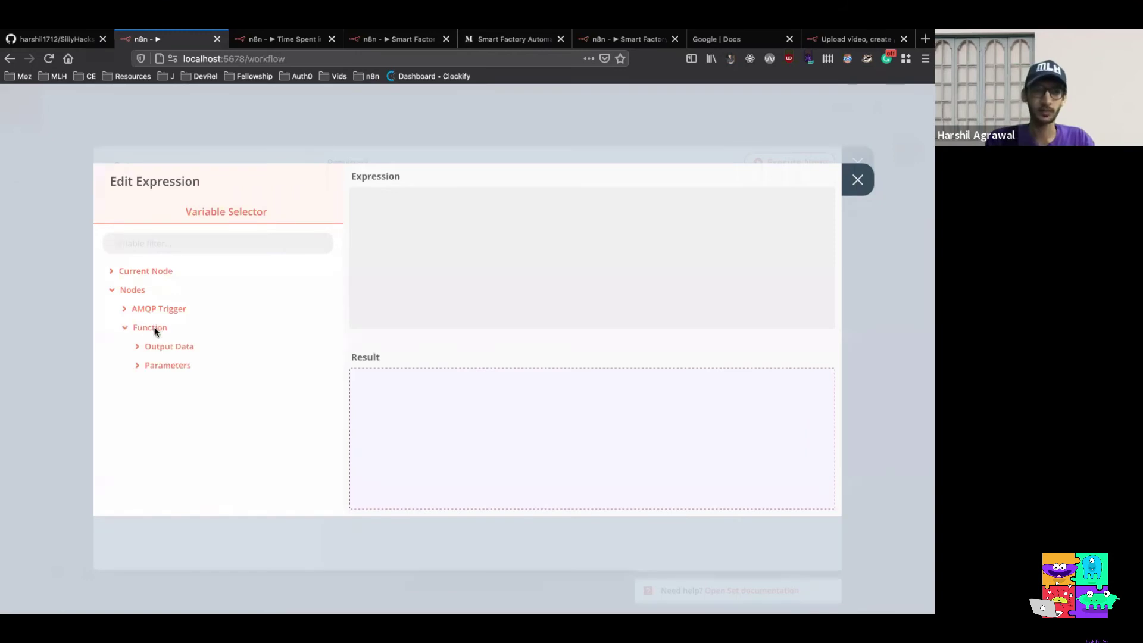
pyautogui.click(162, 348)
pyautogui.click(167, 365)
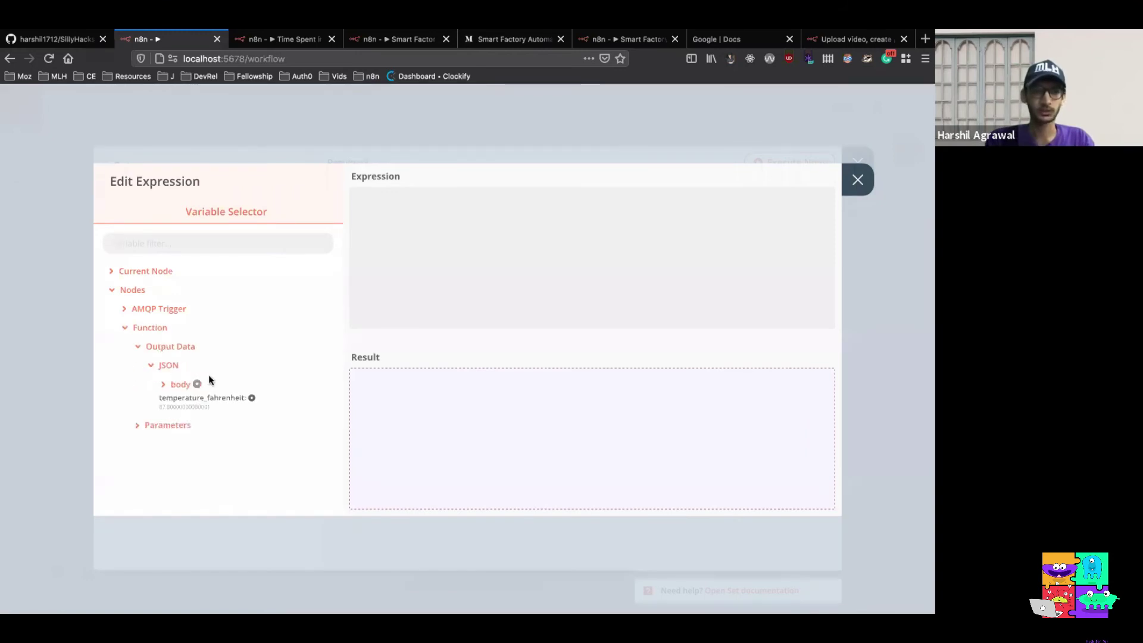
pyautogui.click(177, 385)
pyautogui.click(216, 408)
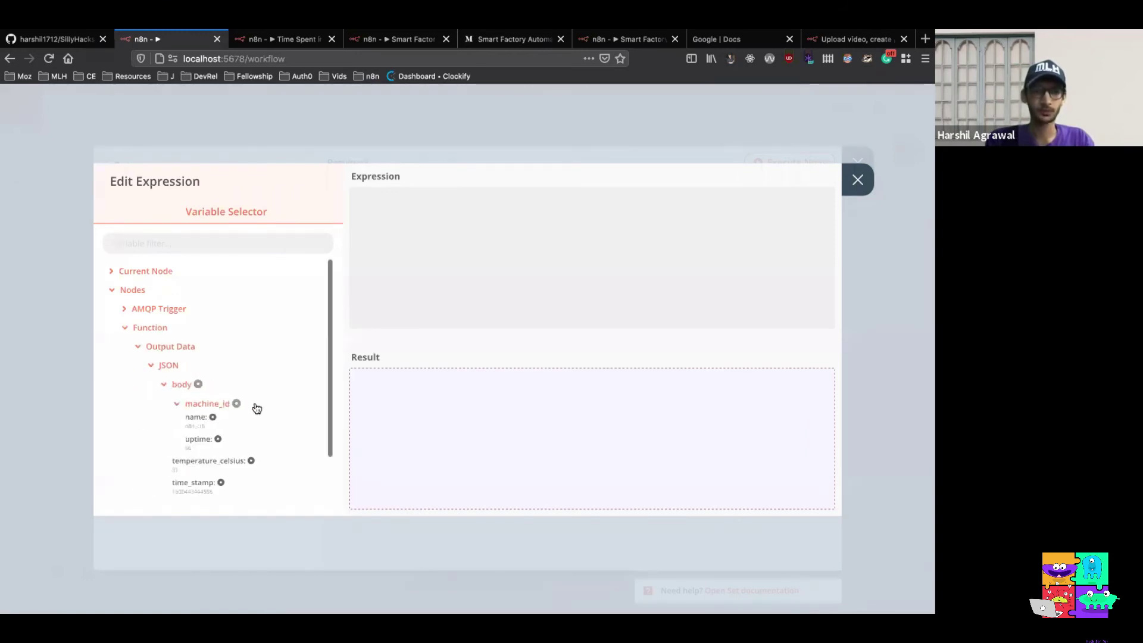
pyautogui.scroll(-1, 258, 409)
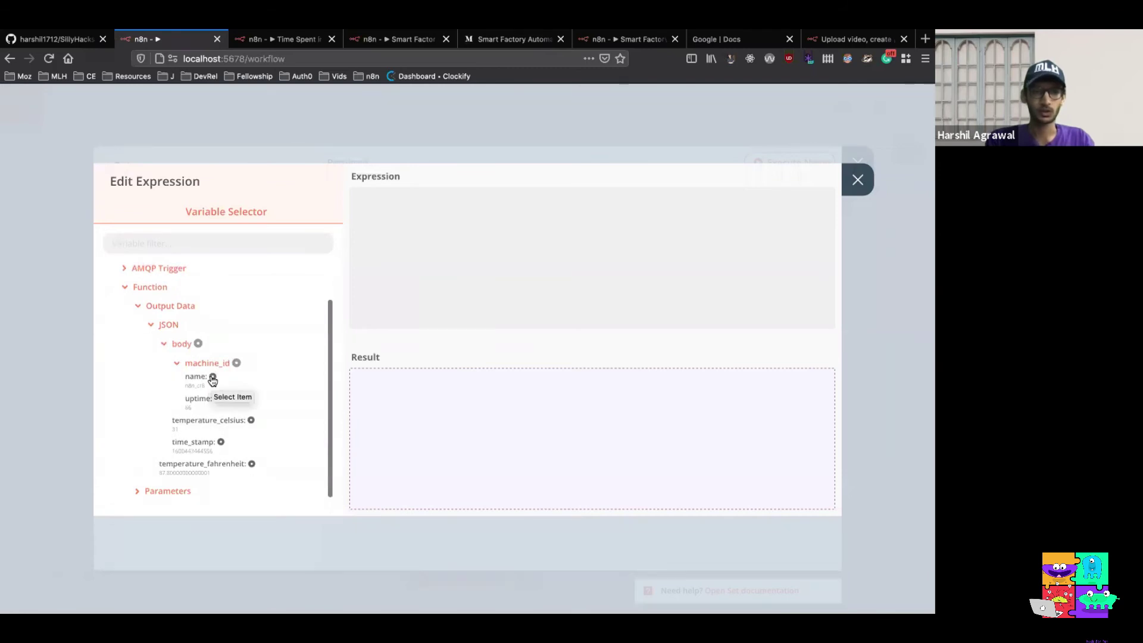
pyautogui.click(212, 379)
pyautogui.click(857, 179)
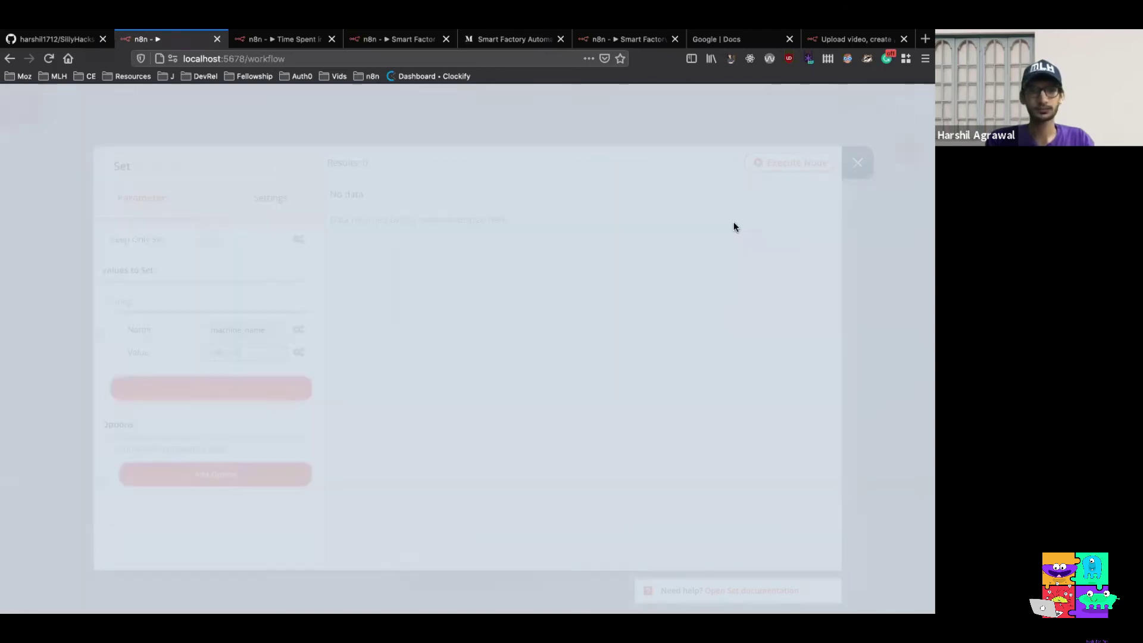
pyautogui.click(256, 396)
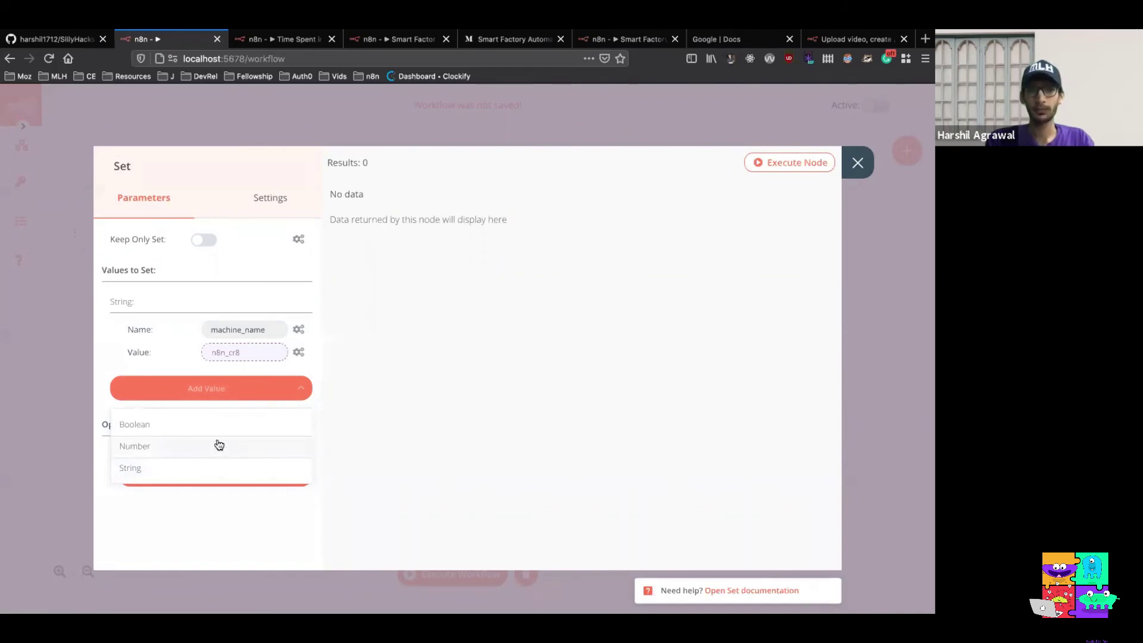
# Add a Number field named machine_uptime and turn its value into an empty expression
pyautogui.click(219, 444)
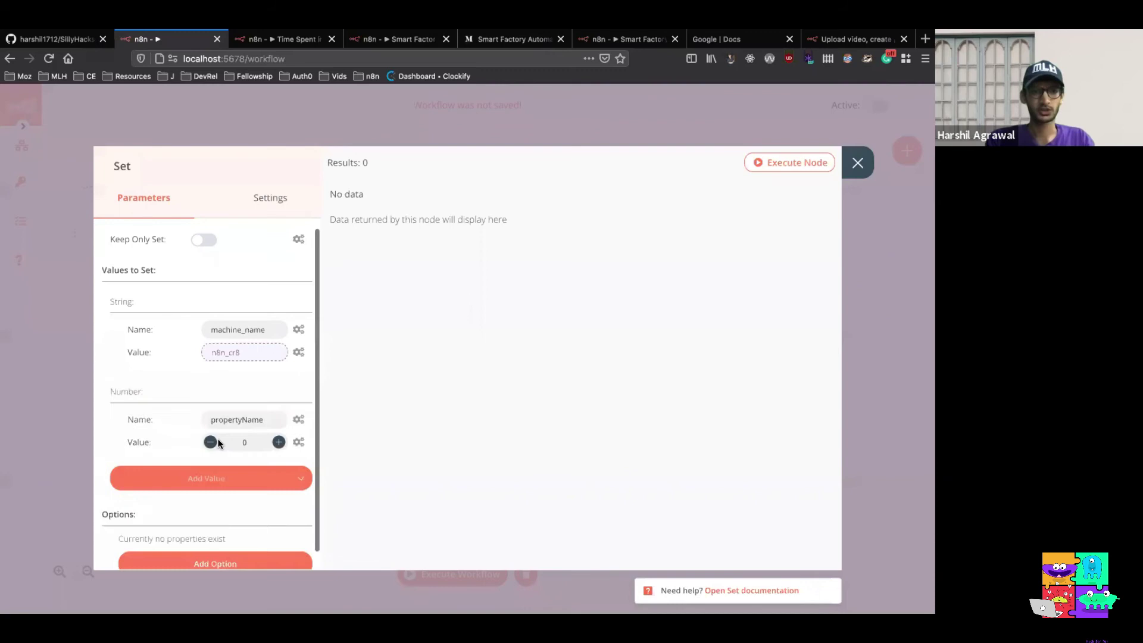
pyautogui.doubleClick(266, 419)
pyautogui.write('machine_u')
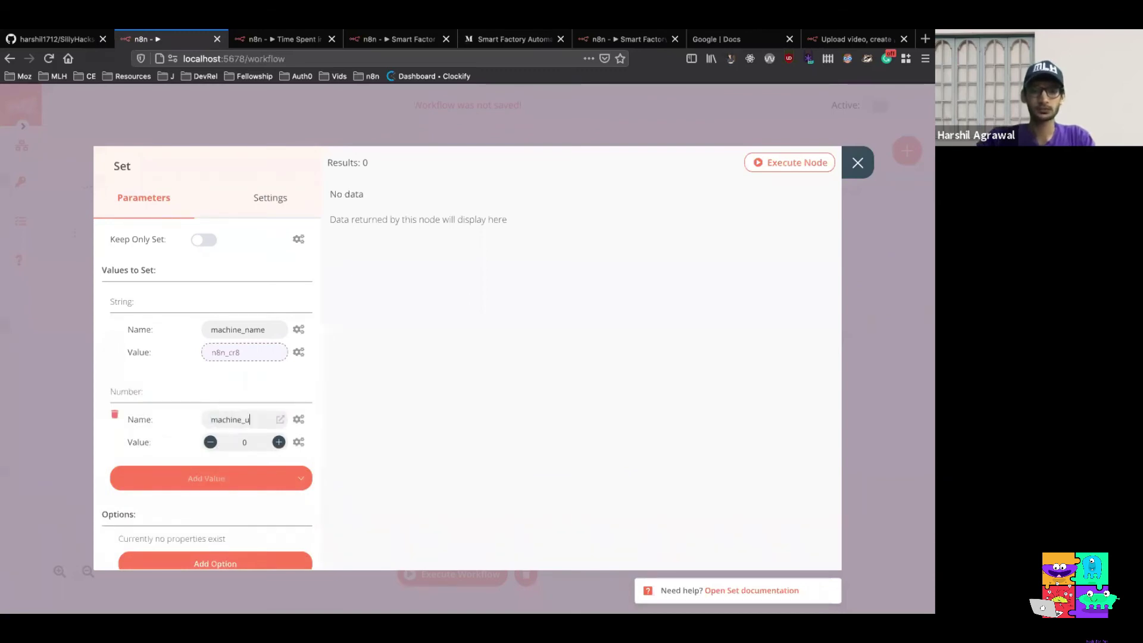
pyautogui.write('ptime')
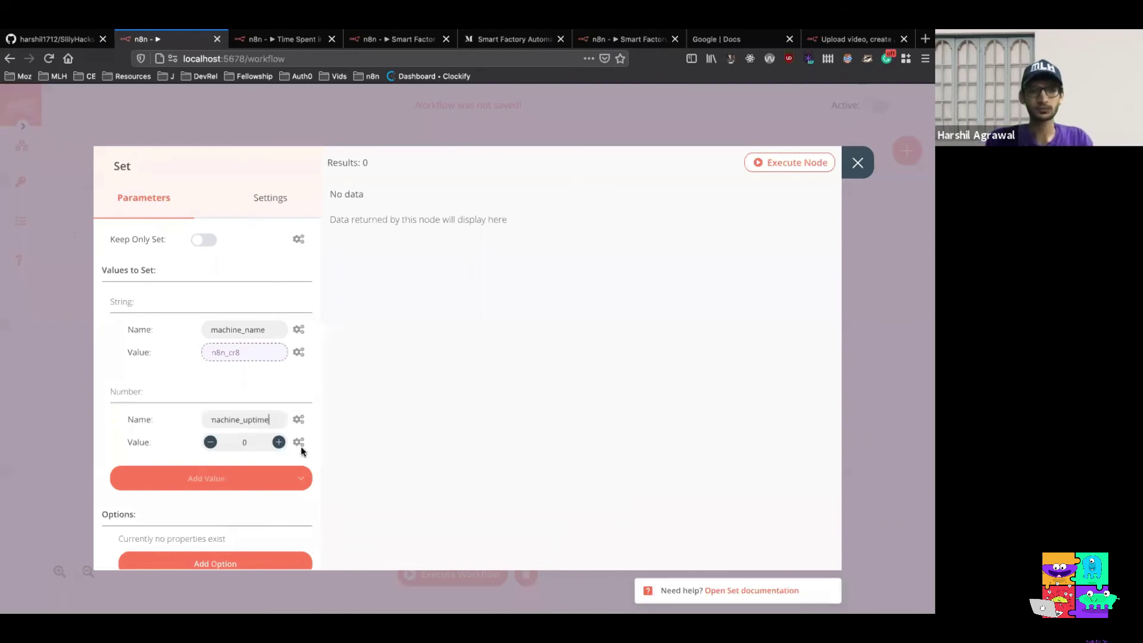
pyautogui.click(299, 442)
pyautogui.click(284, 469)
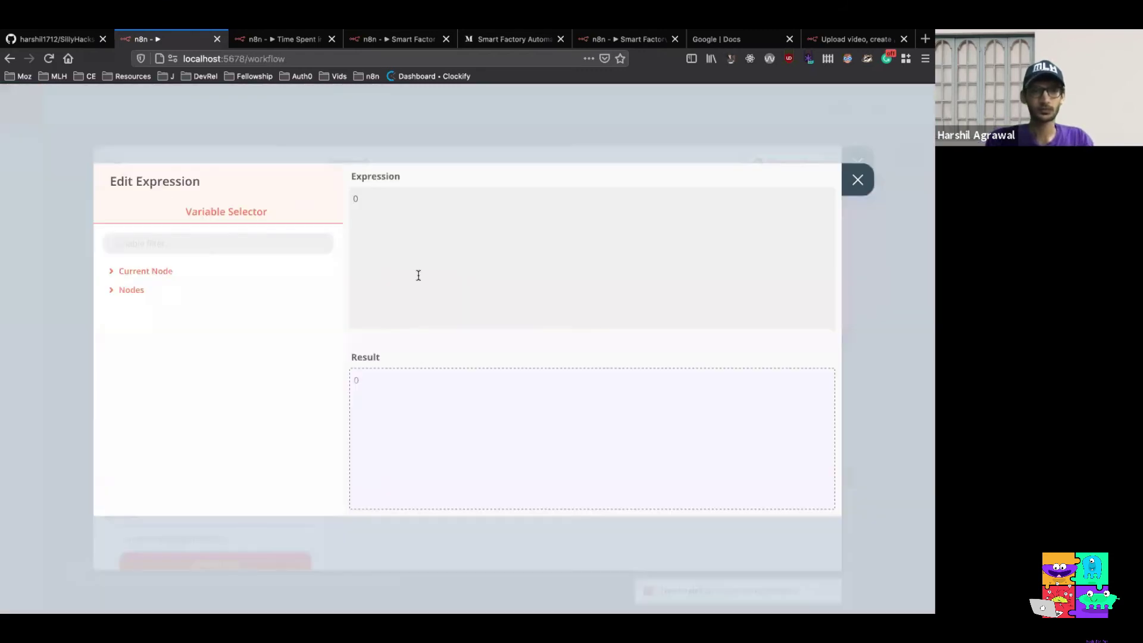
pyautogui.press('BackSpace')
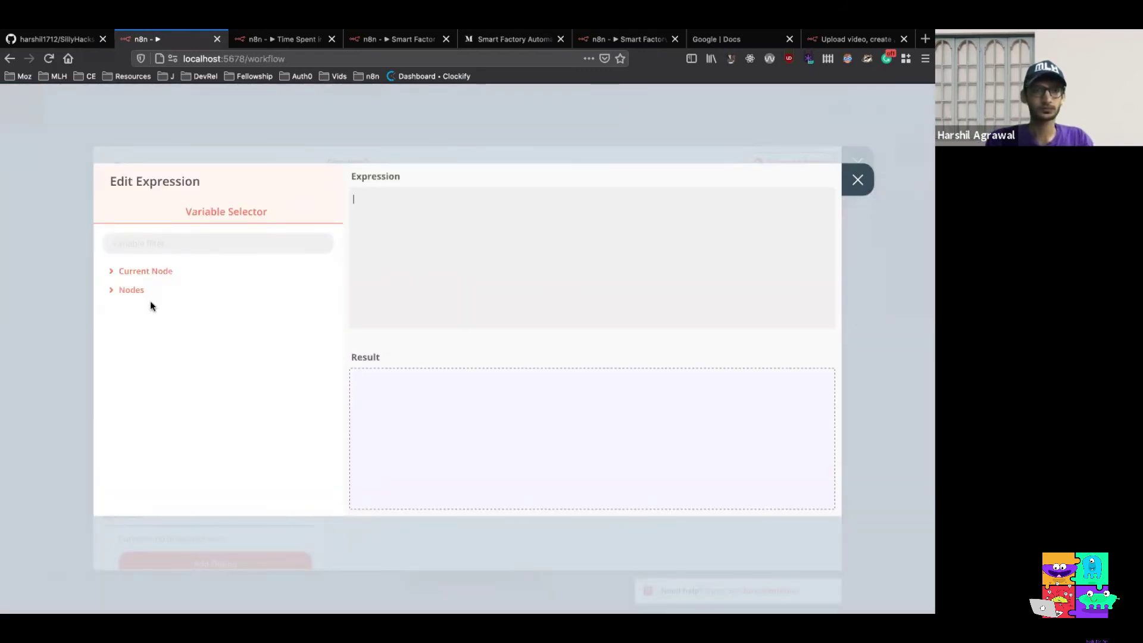
# Point machine_uptime's expression at the Function output's machine_id uptime, 66
pyautogui.click(132, 291)
pyautogui.click(148, 329)
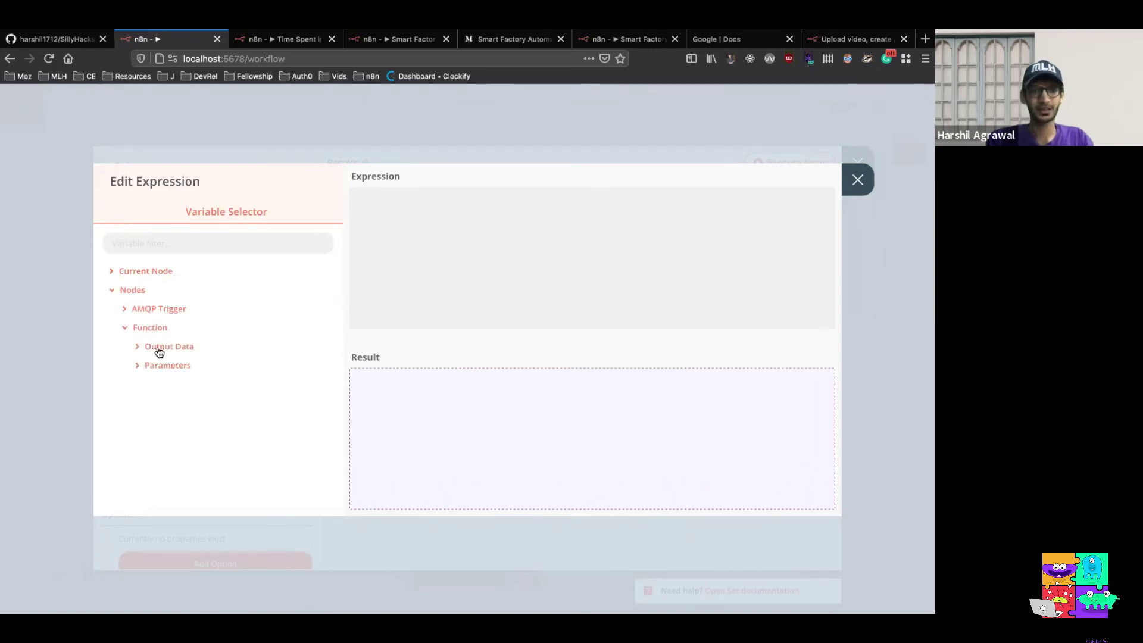
pyautogui.click(179, 311)
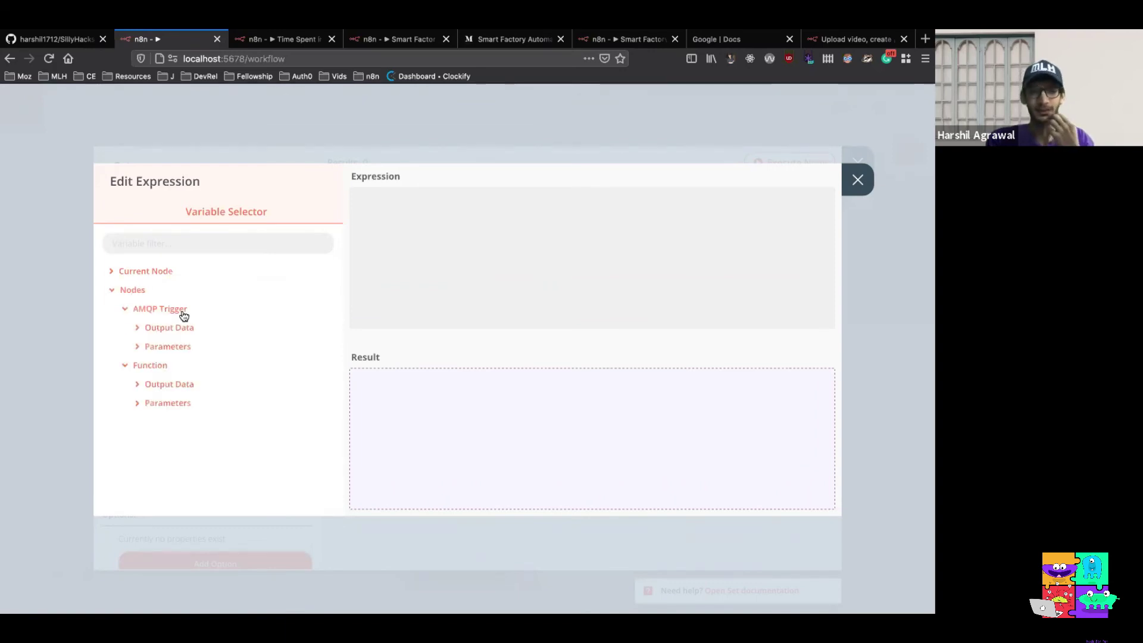
pyautogui.click(179, 331)
pyautogui.click(169, 349)
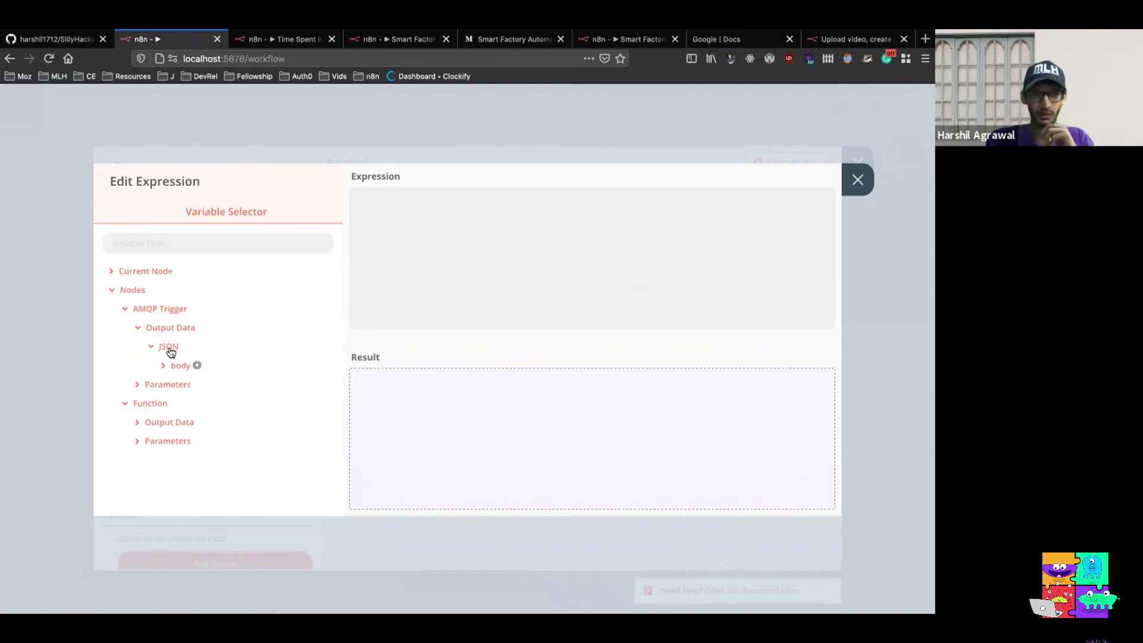
pyautogui.click(173, 367)
pyautogui.click(194, 384)
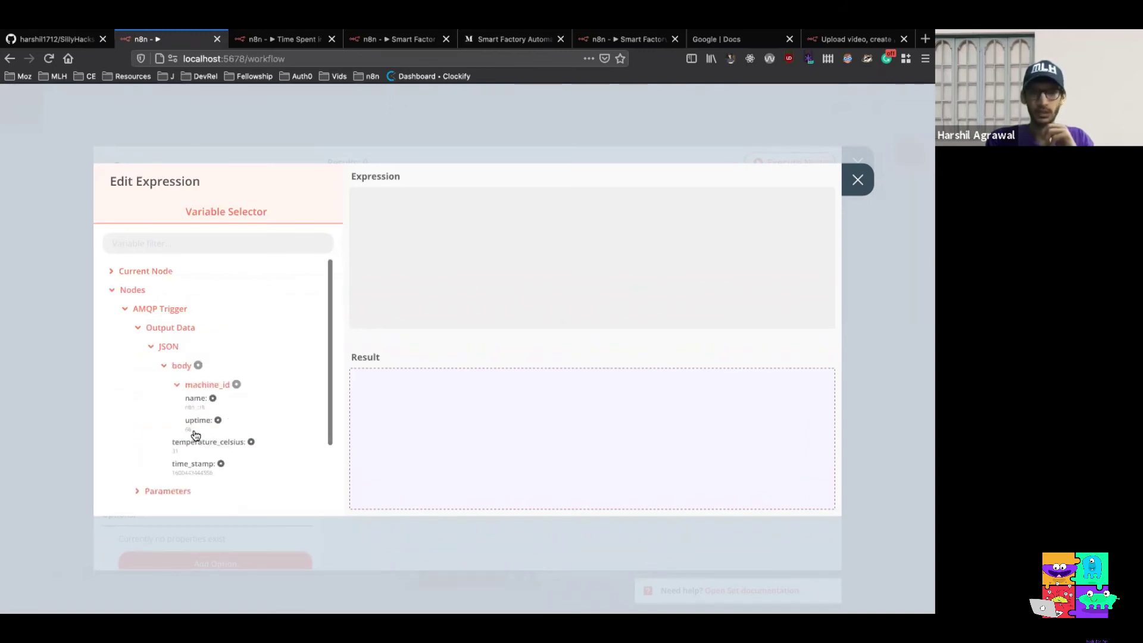
pyautogui.scroll(-2, 278, 411)
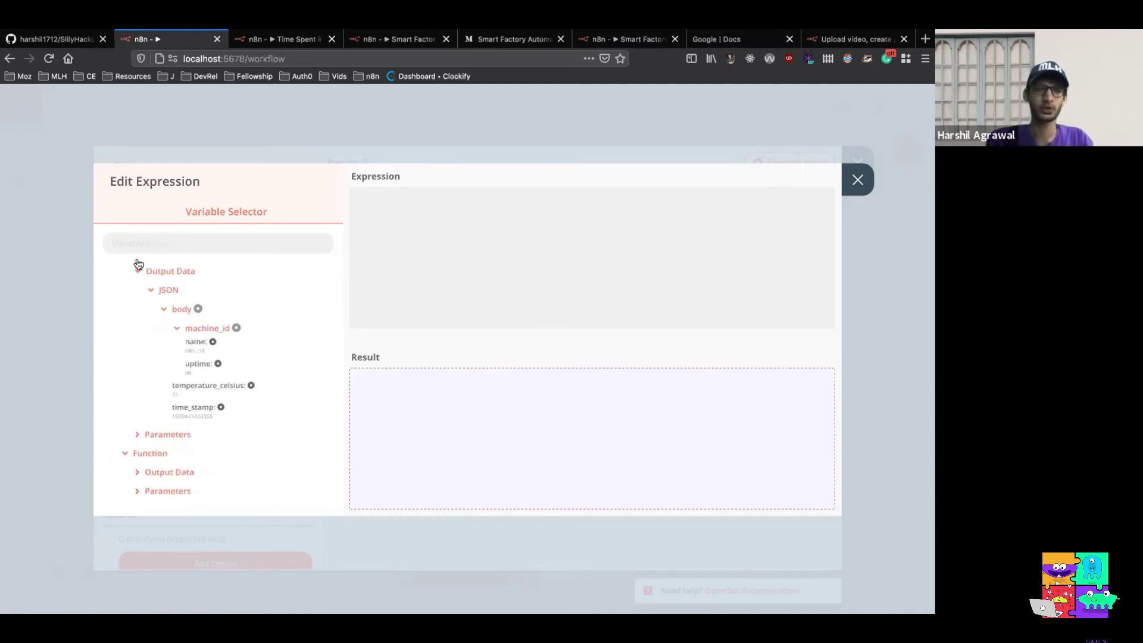
pyautogui.scroll(1, 136, 280)
pyautogui.click(126, 291)
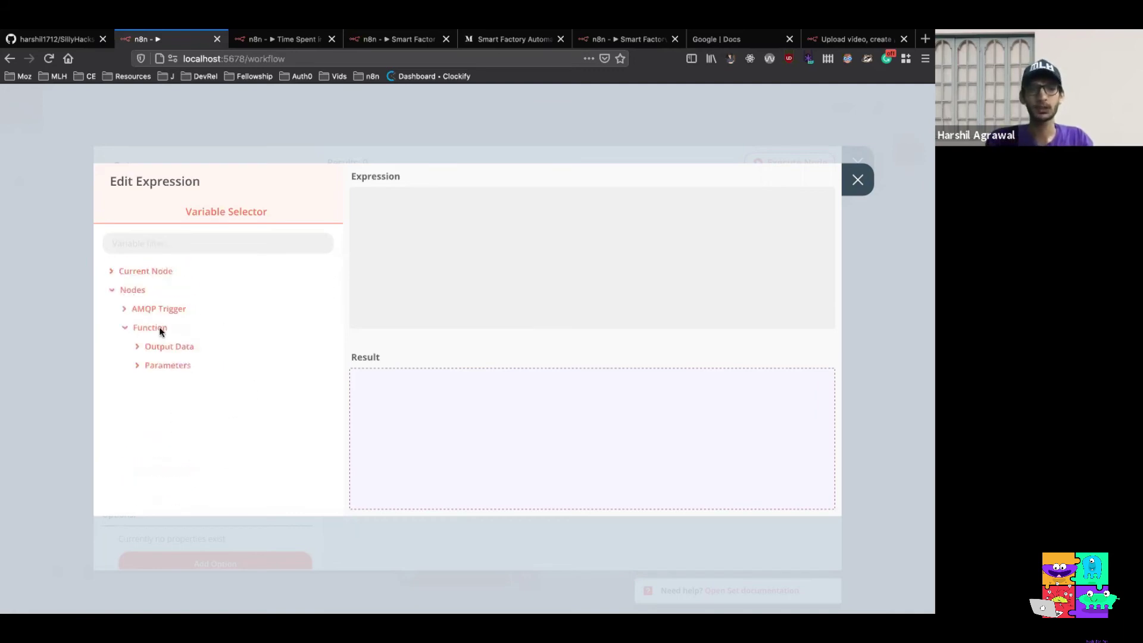
pyautogui.click(167, 352)
pyautogui.click(167, 365)
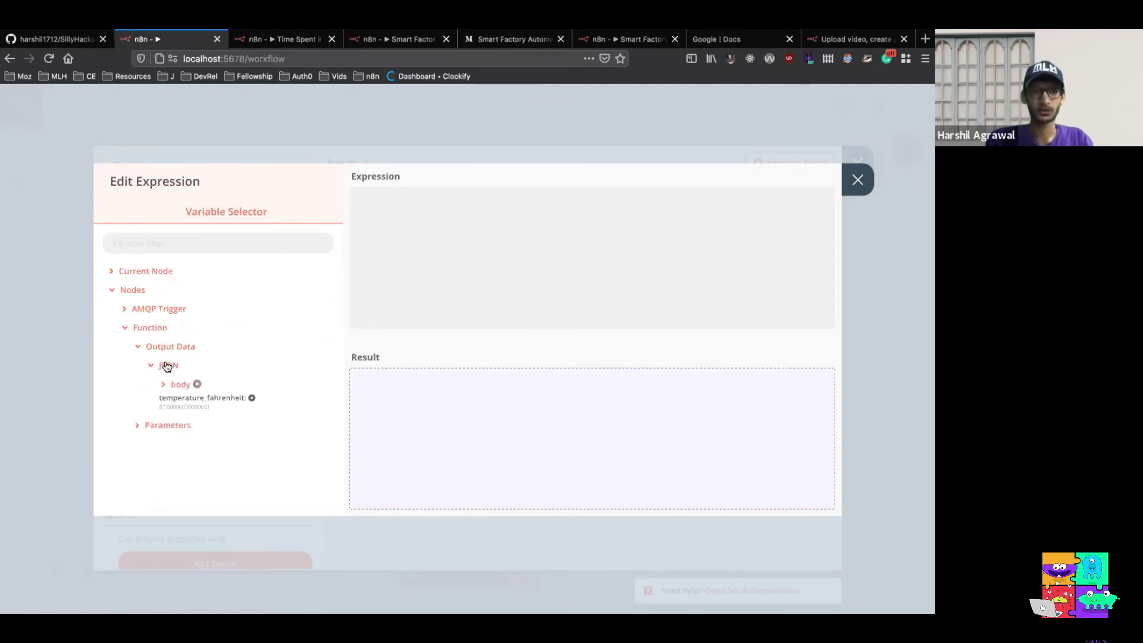
pyautogui.click(177, 388)
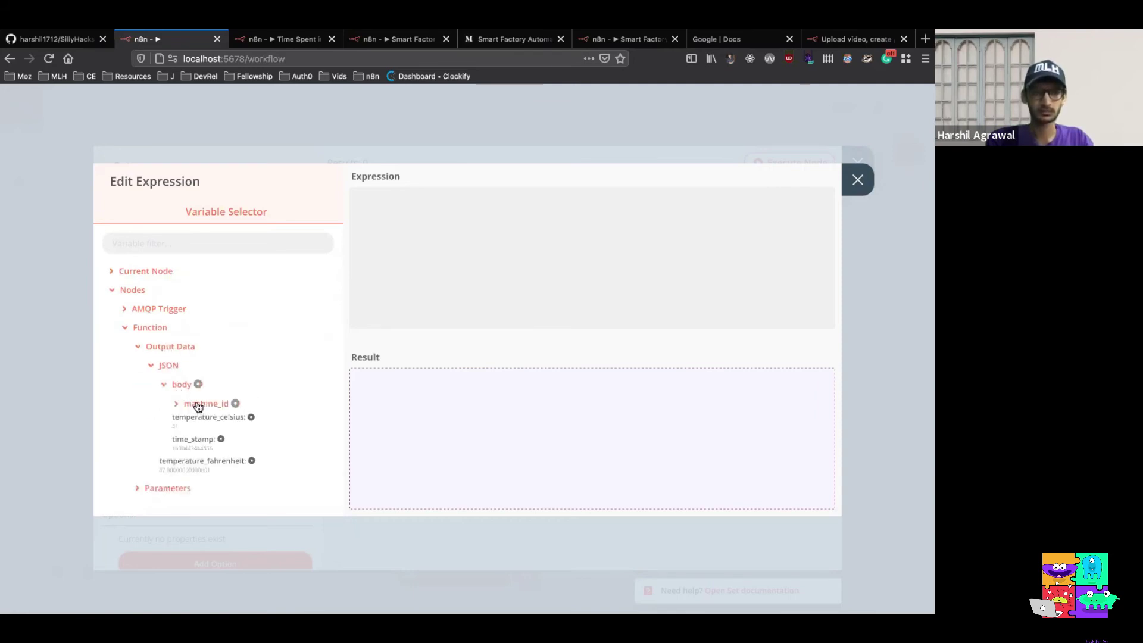
pyautogui.click(200, 405)
pyautogui.click(218, 439)
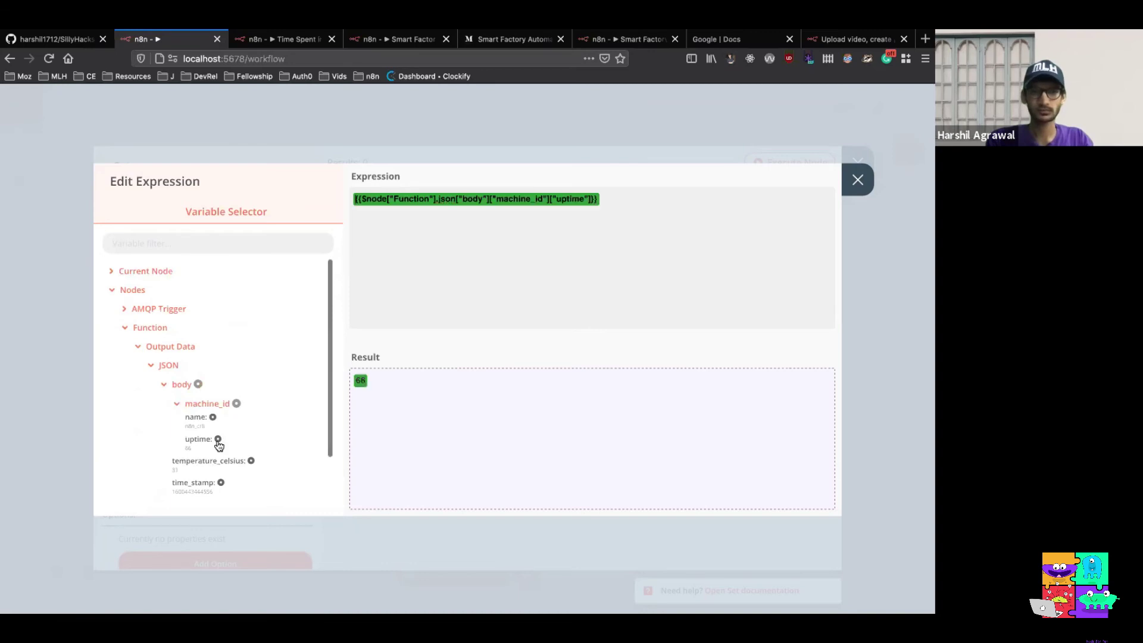
pyautogui.click(858, 180)
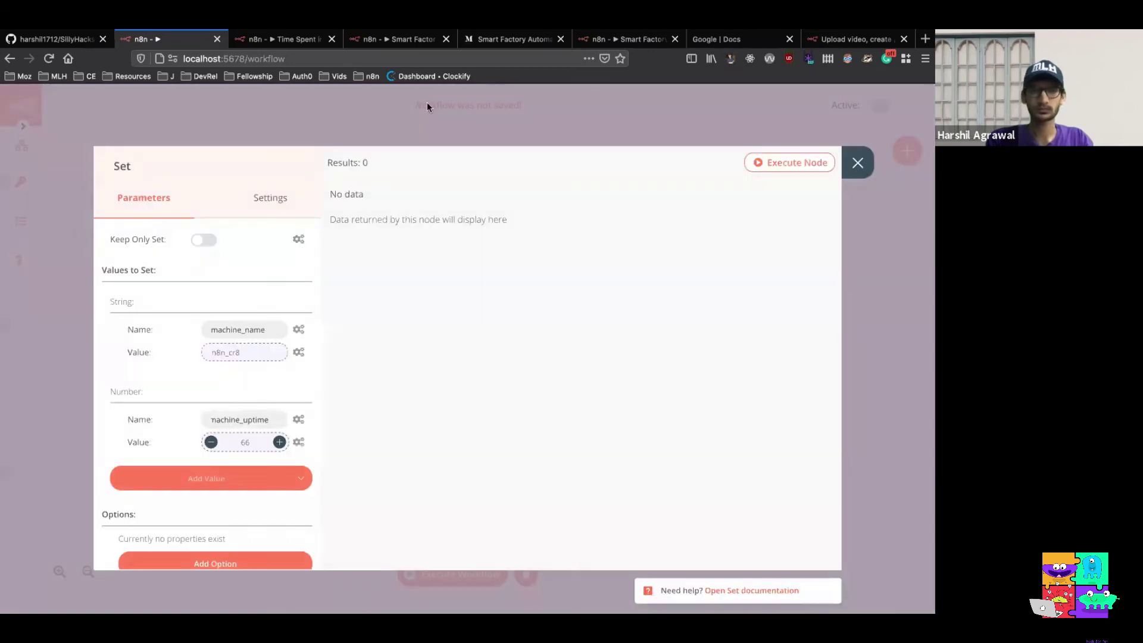
# Add another Number field named temperature_celsius
pyautogui.scroll(-1, 281, 417)
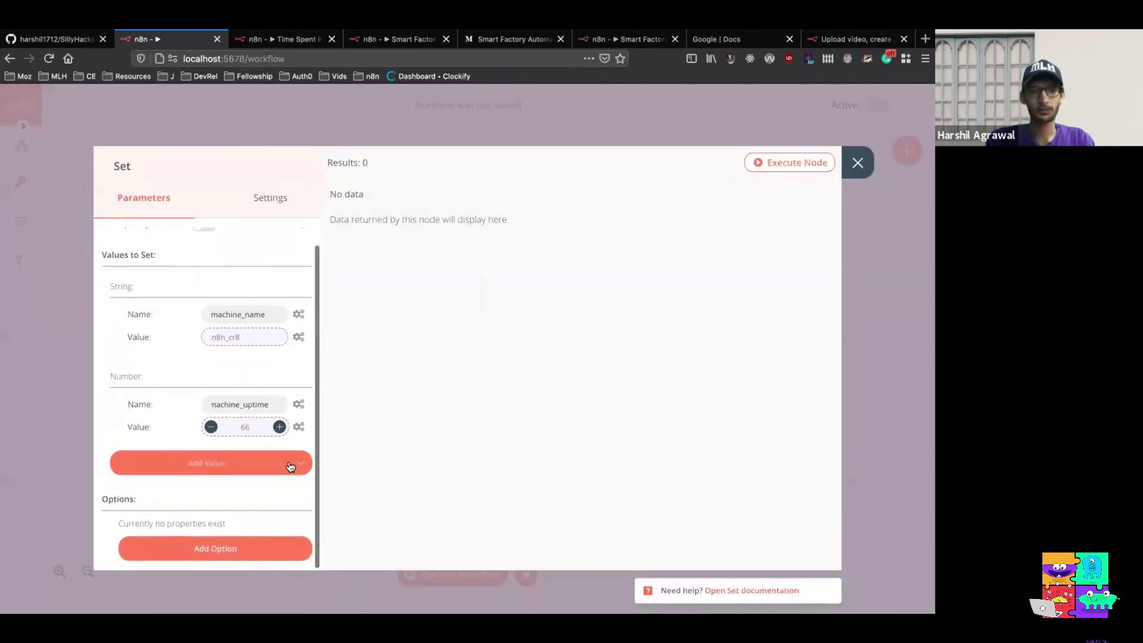
pyautogui.click(285, 468)
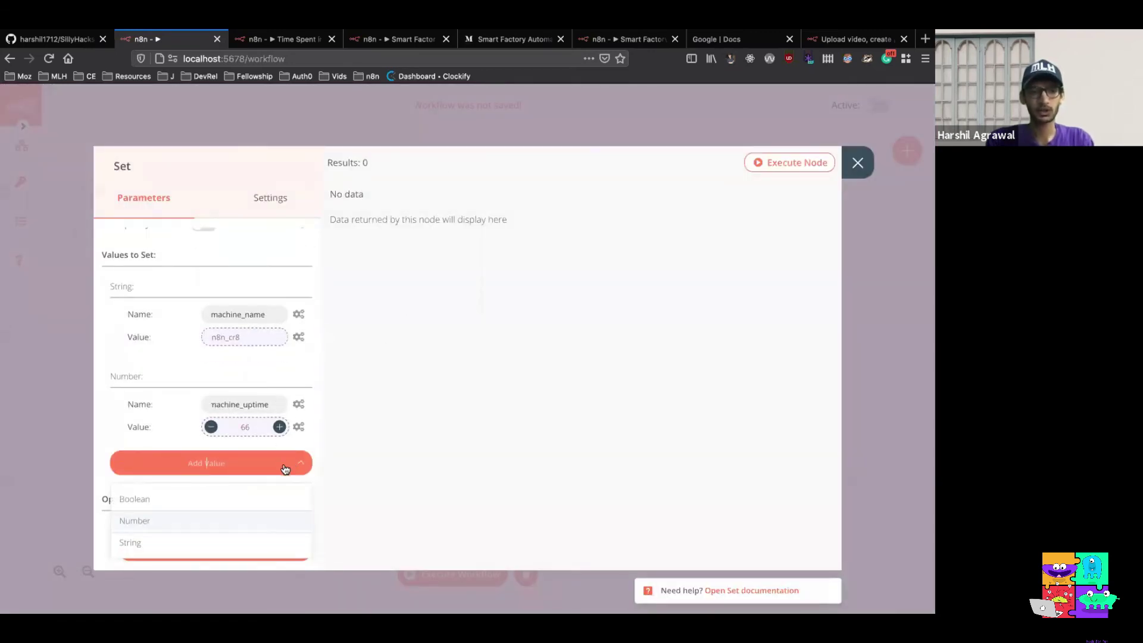
pyautogui.click(197, 522)
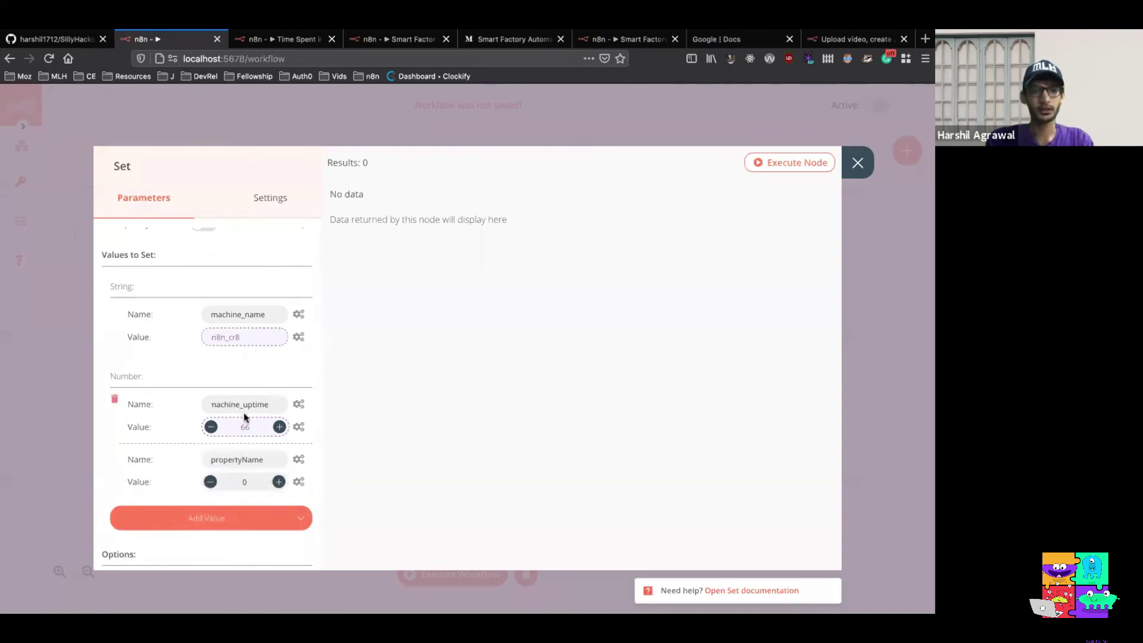
pyautogui.scroll(-1, 273, 414)
pyautogui.doubleClick(274, 414)
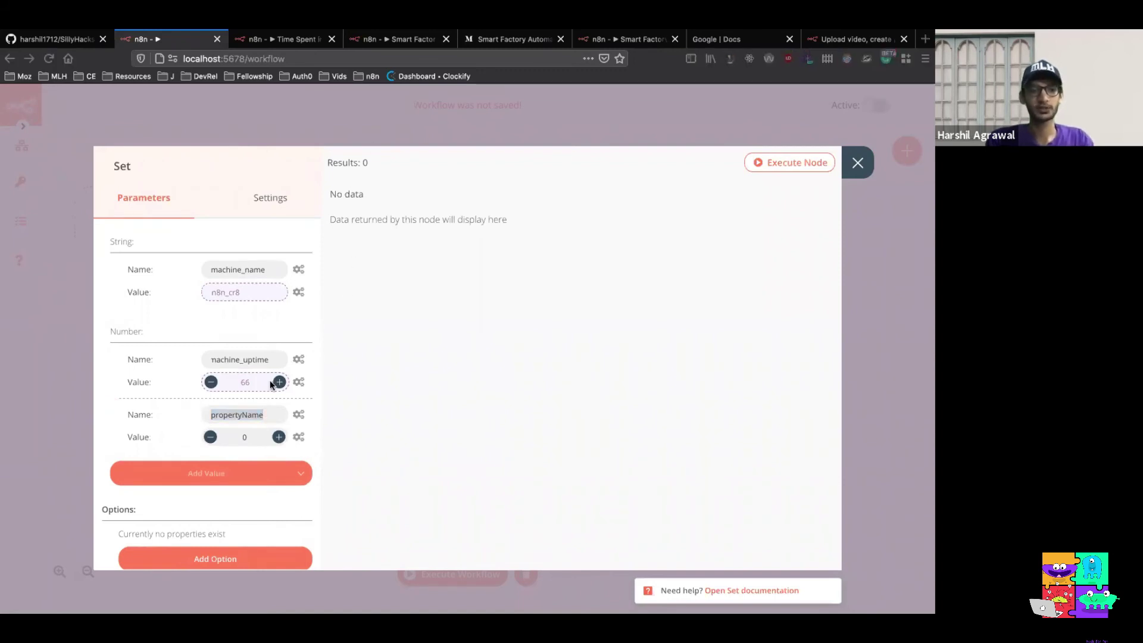
pyautogui.click(259, 416)
pyautogui.press('super+v')
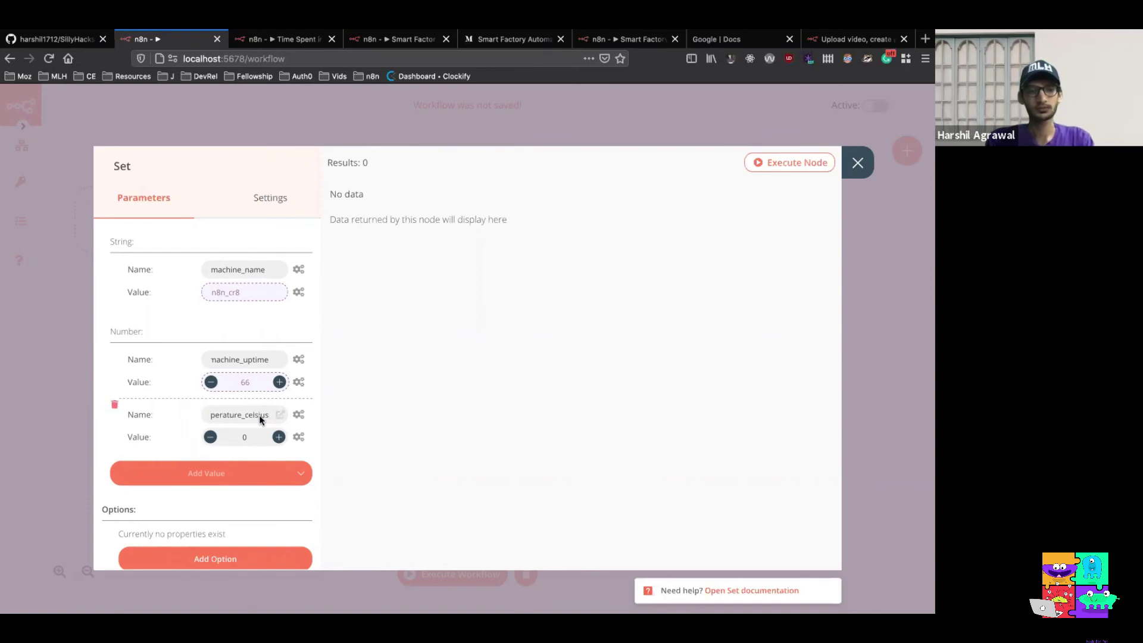
pyautogui.click(215, 416)
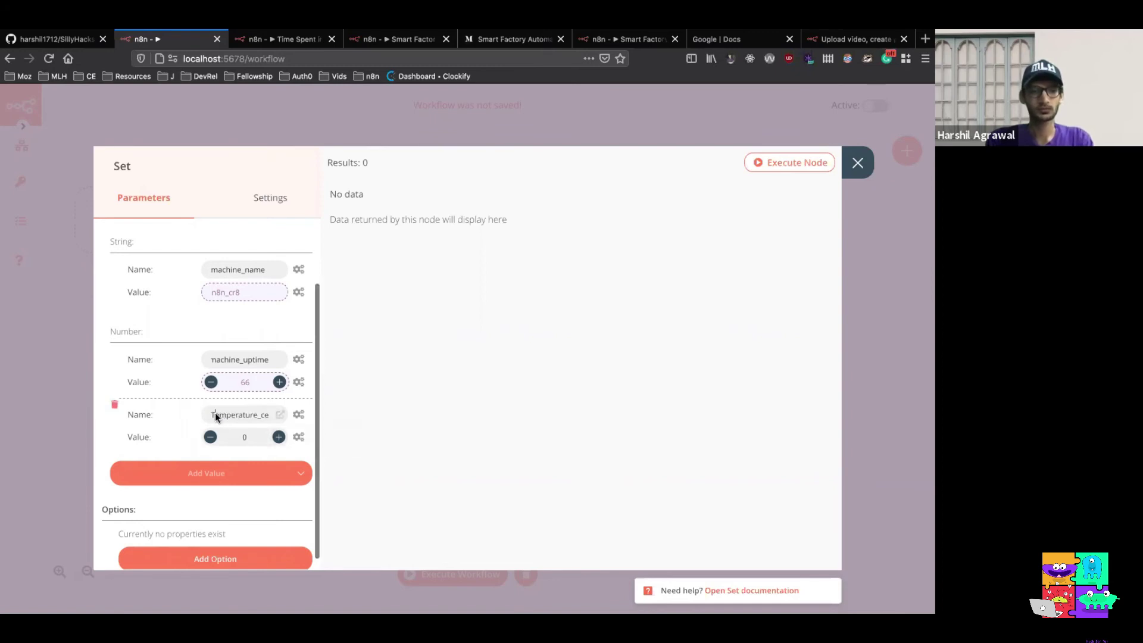
# Set temperature_celsius to an expression referencing the Function output's body temperature_celsius, 31
pyautogui.click(299, 437)
pyautogui.click(273, 468)
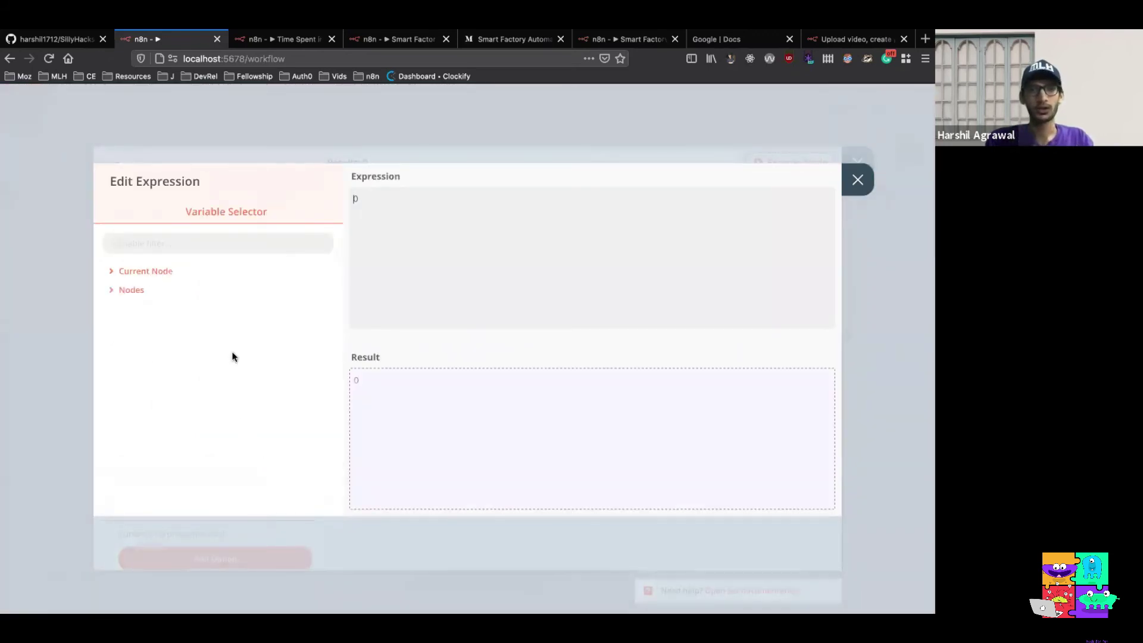
pyautogui.click(133, 291)
pyautogui.click(152, 328)
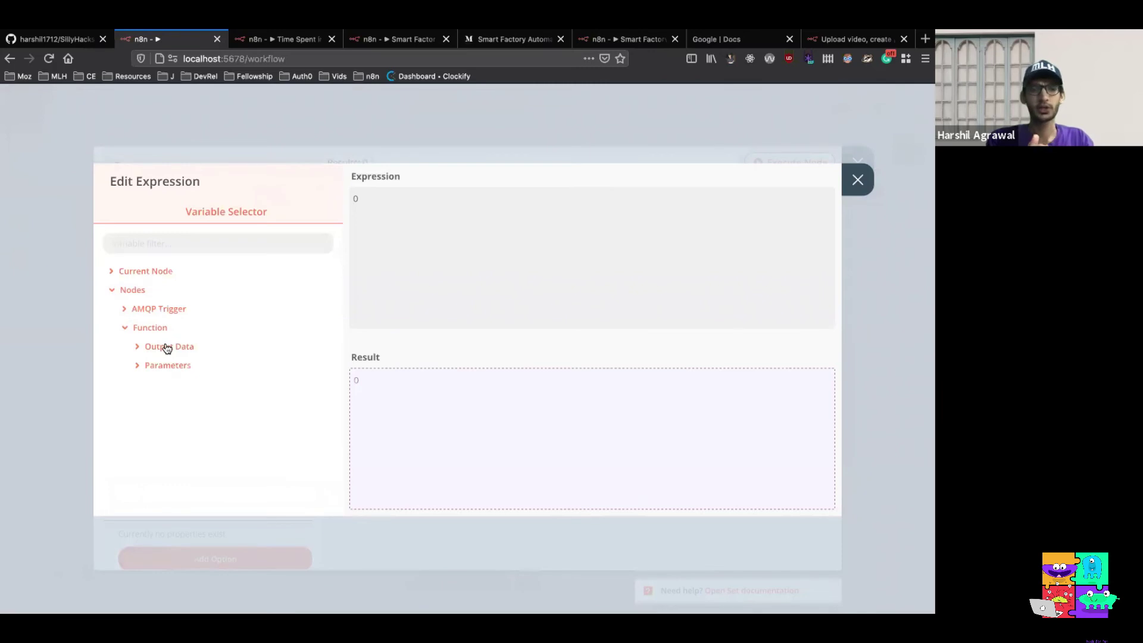
pyautogui.click(167, 347)
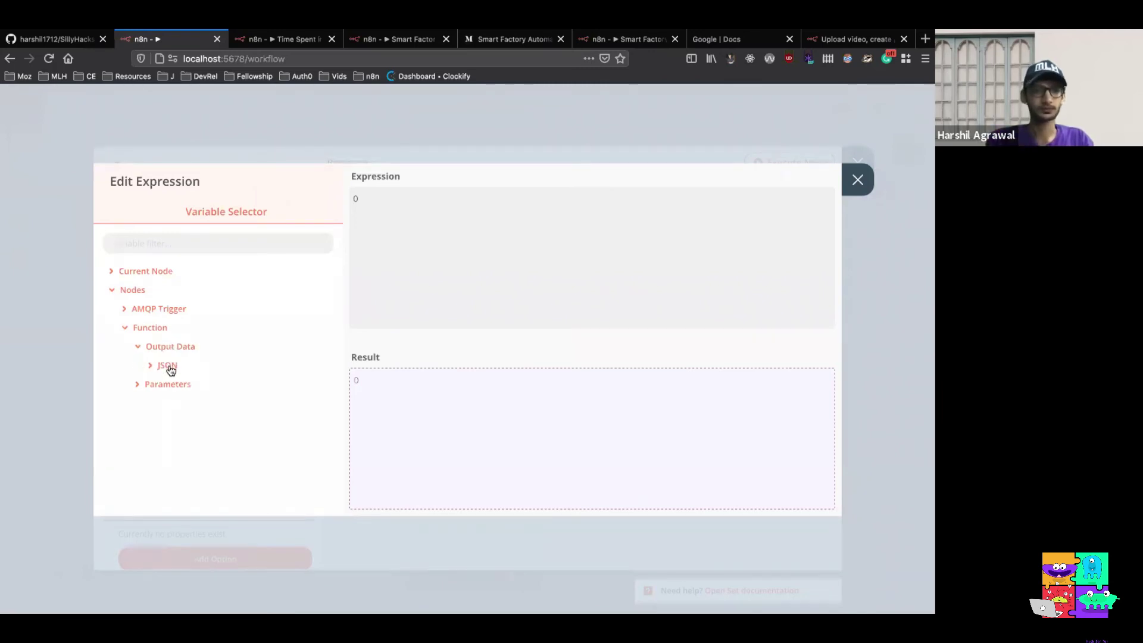
pyautogui.click(169, 368)
pyautogui.click(173, 384)
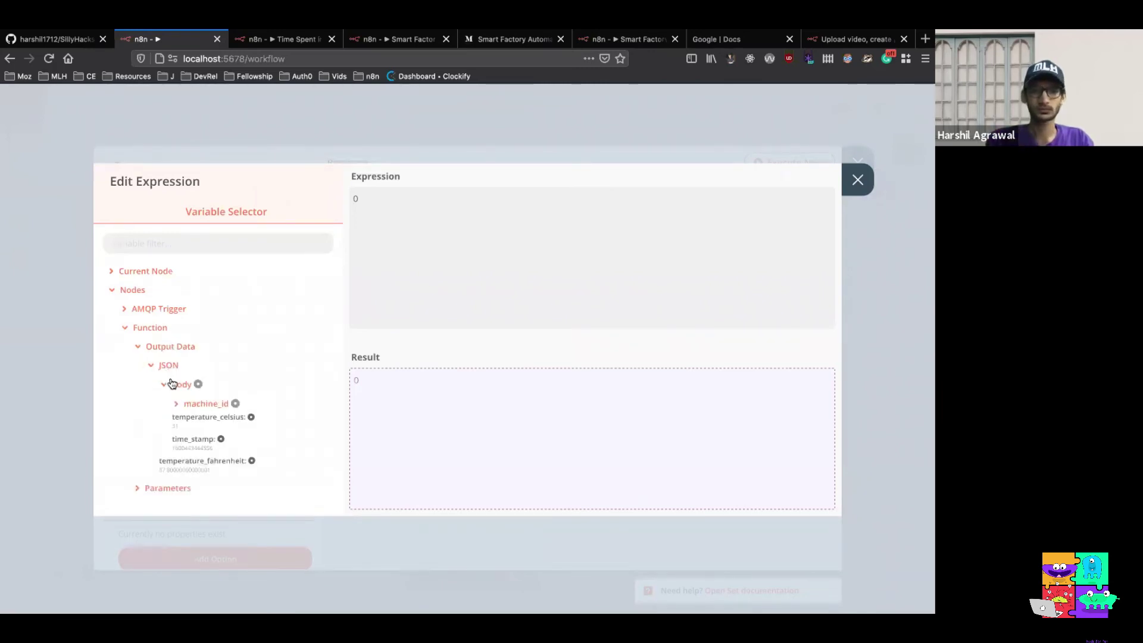
pyautogui.click(252, 418)
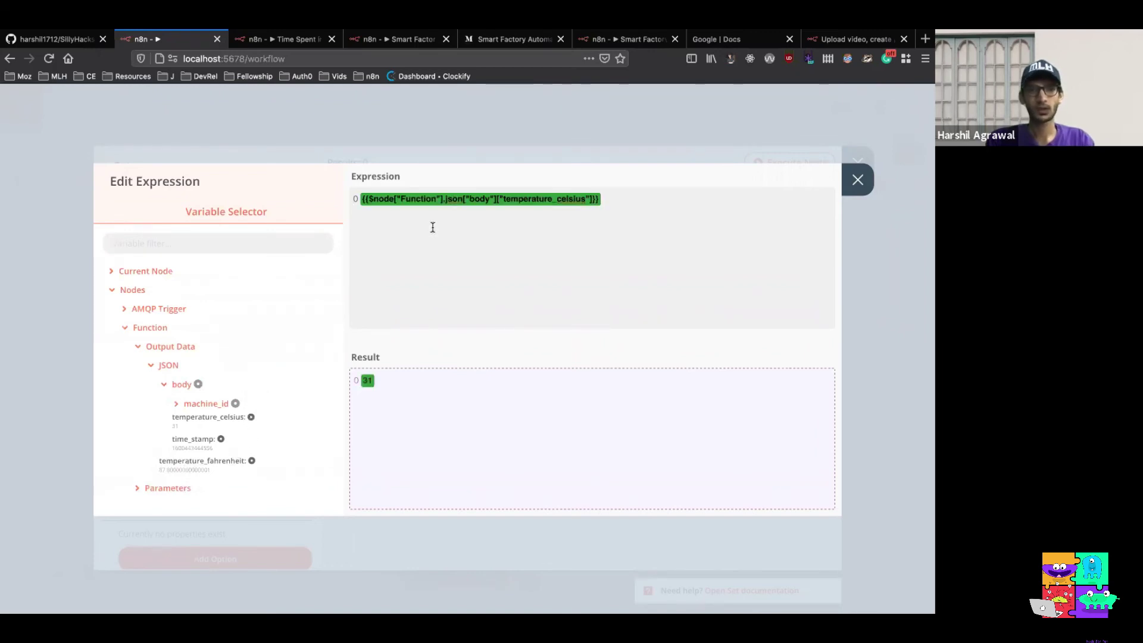
pyautogui.press('BackSpace')
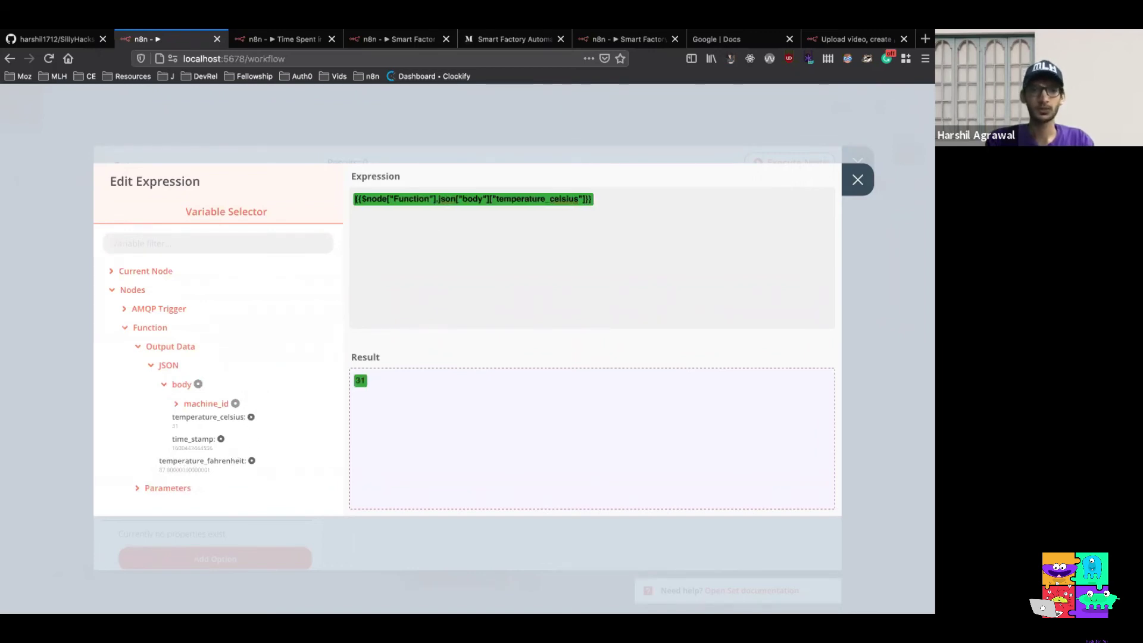
pyautogui.click(855, 181)
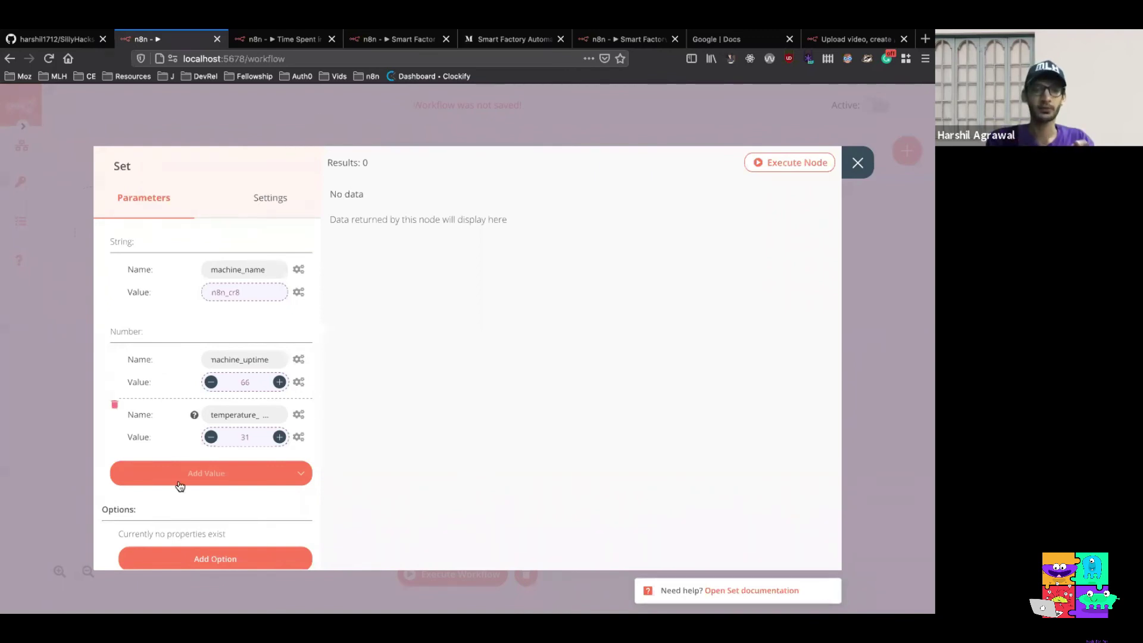
# Add a third Number field named temperature_fahrenheit
pyautogui.click(292, 475)
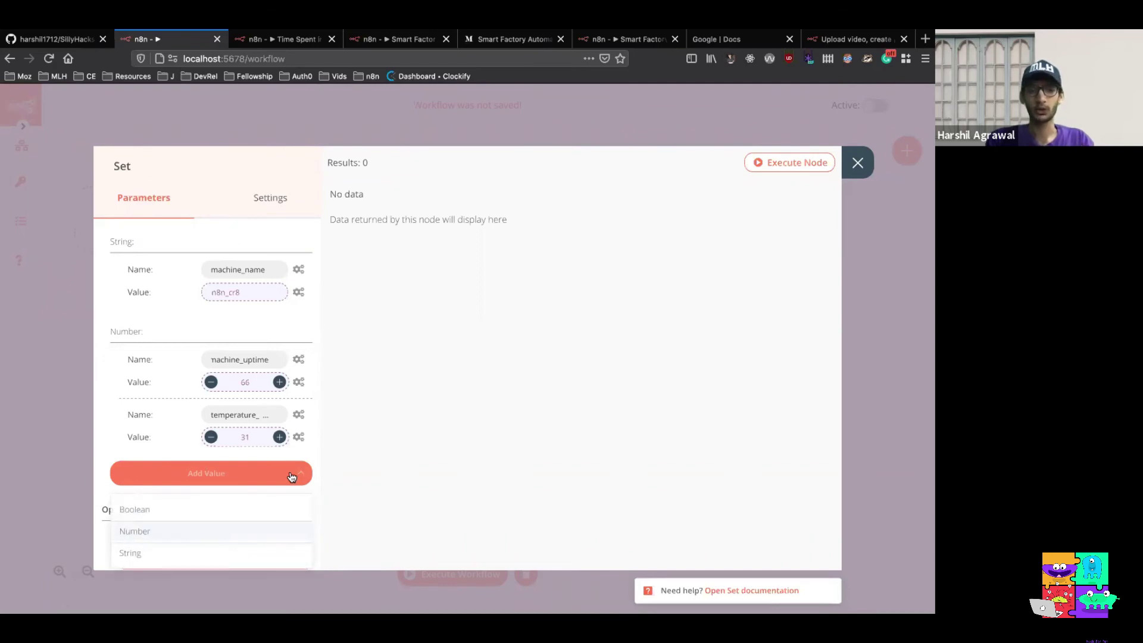
pyautogui.click(251, 530)
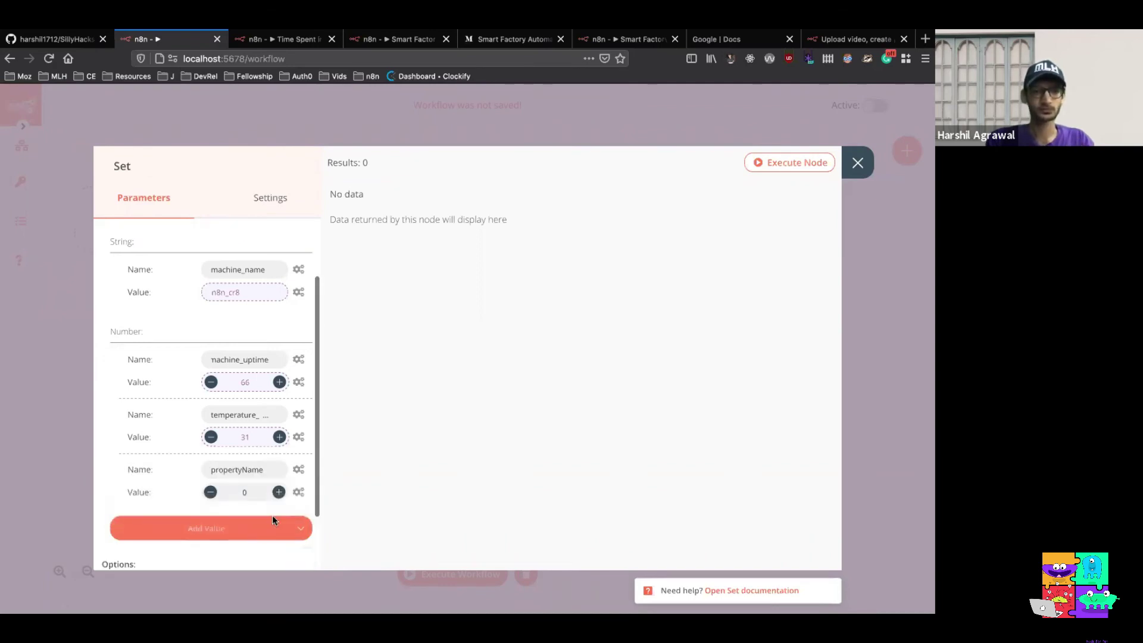
pyautogui.doubleClick(265, 469)
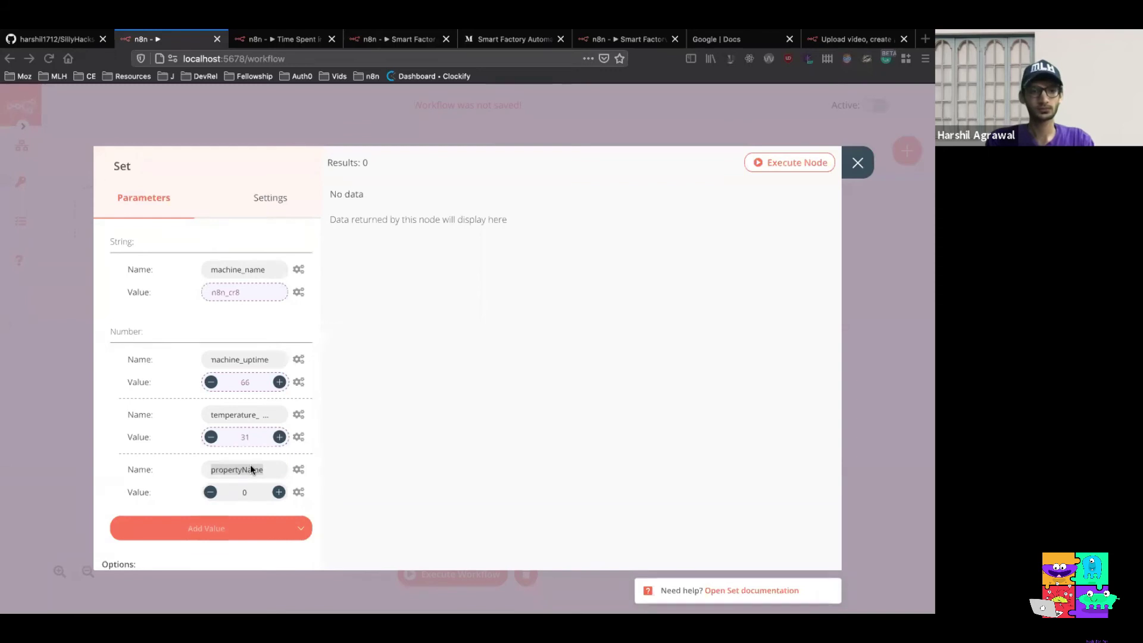
pyautogui.click(250, 469)
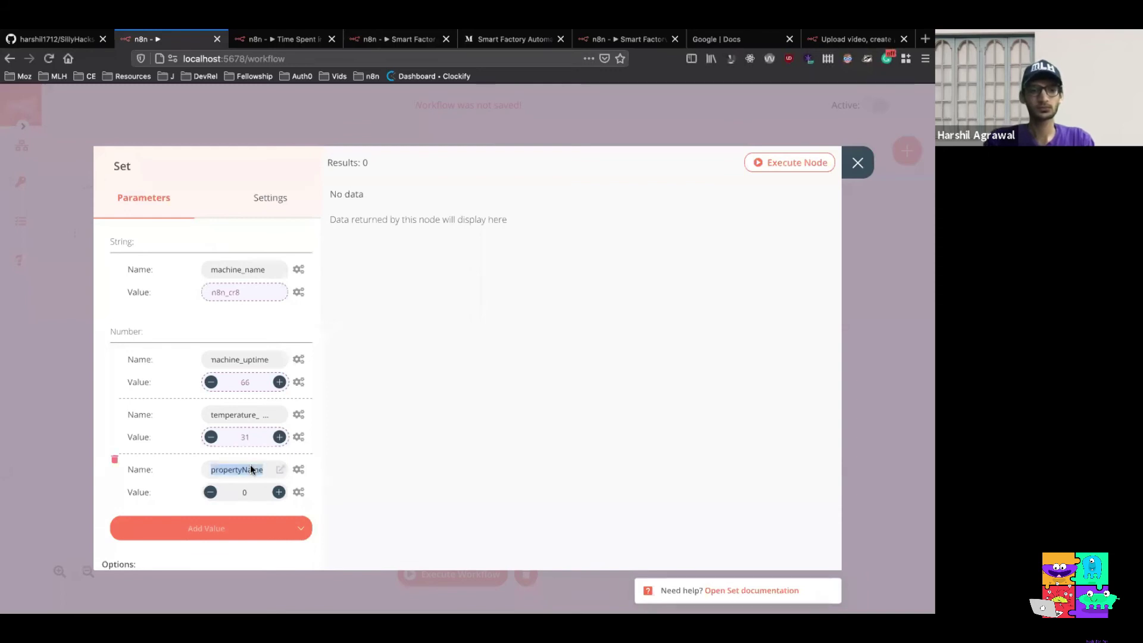
pyautogui.write('temperature_fahrenheit')
# Make temperature_fahrenheit an expression referencing the Function output's temperature_fahrenheit, removing the stray 0
pyautogui.click(299, 491)
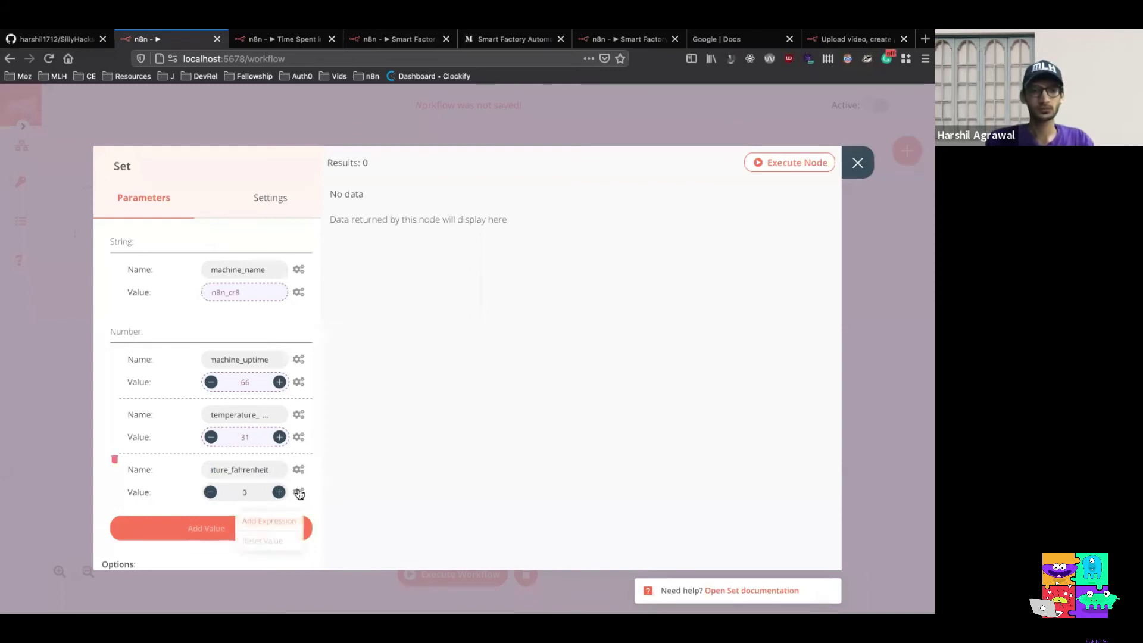
pyautogui.click(284, 519)
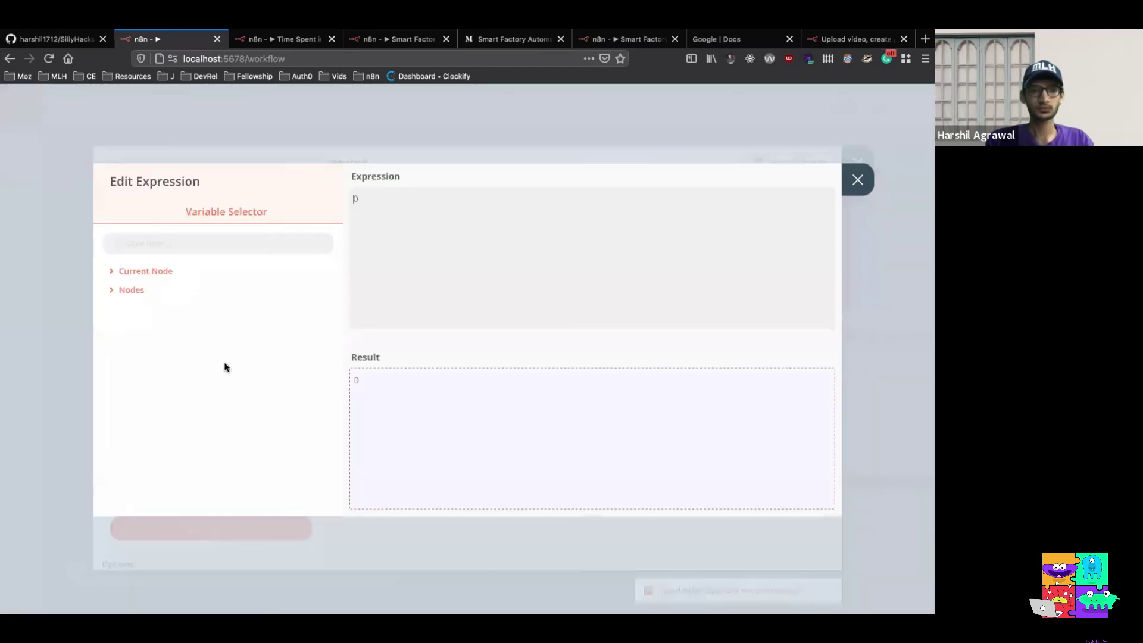
pyautogui.click(139, 291)
pyautogui.click(148, 329)
pyautogui.click(157, 349)
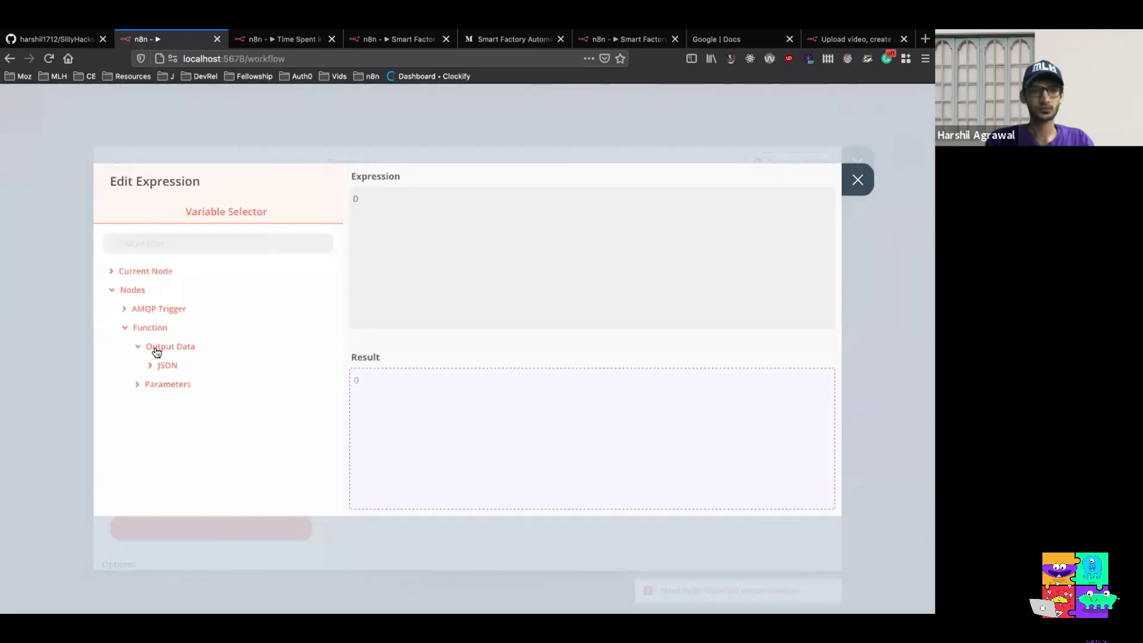
pyautogui.click(161, 367)
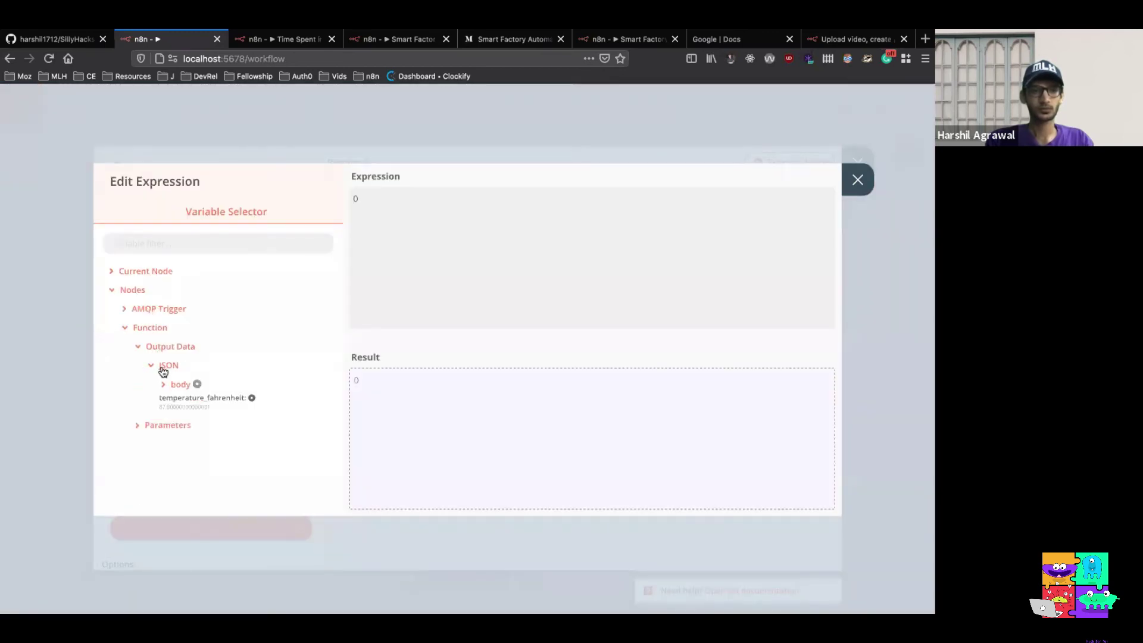
pyautogui.click(250, 399)
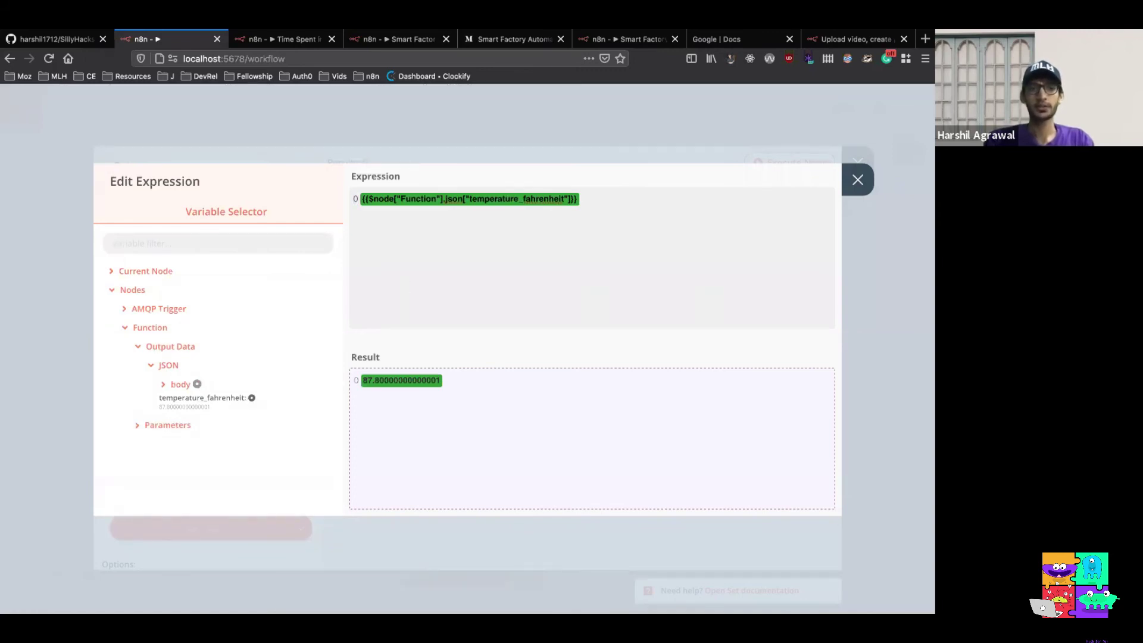
pyautogui.press('Home')
pyautogui.press('Delete')
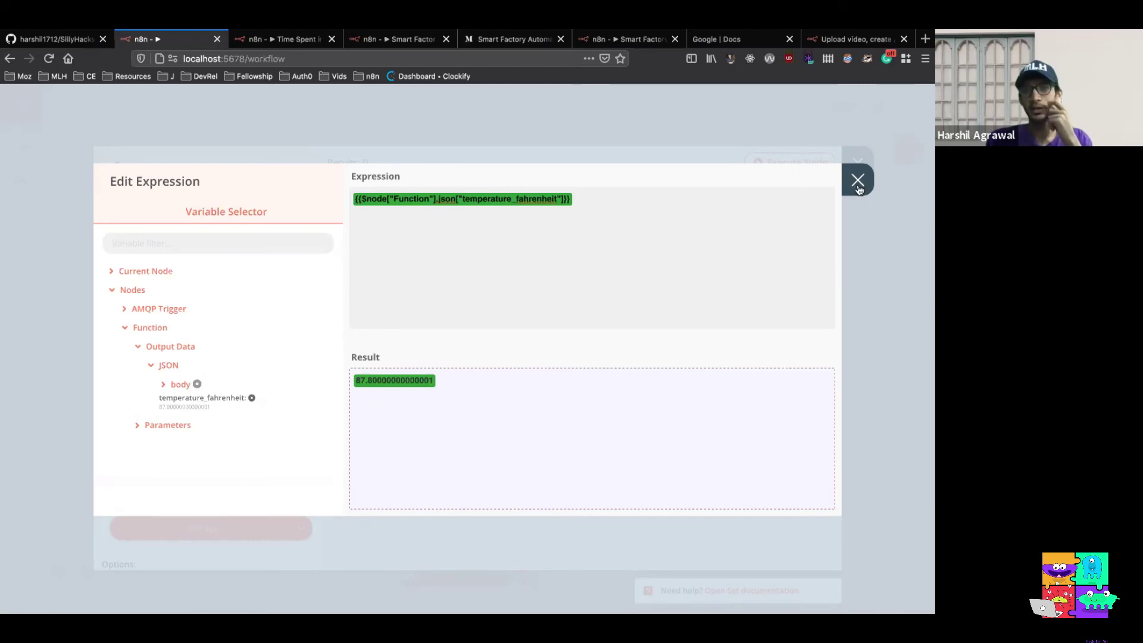
pyautogui.click(857, 180)
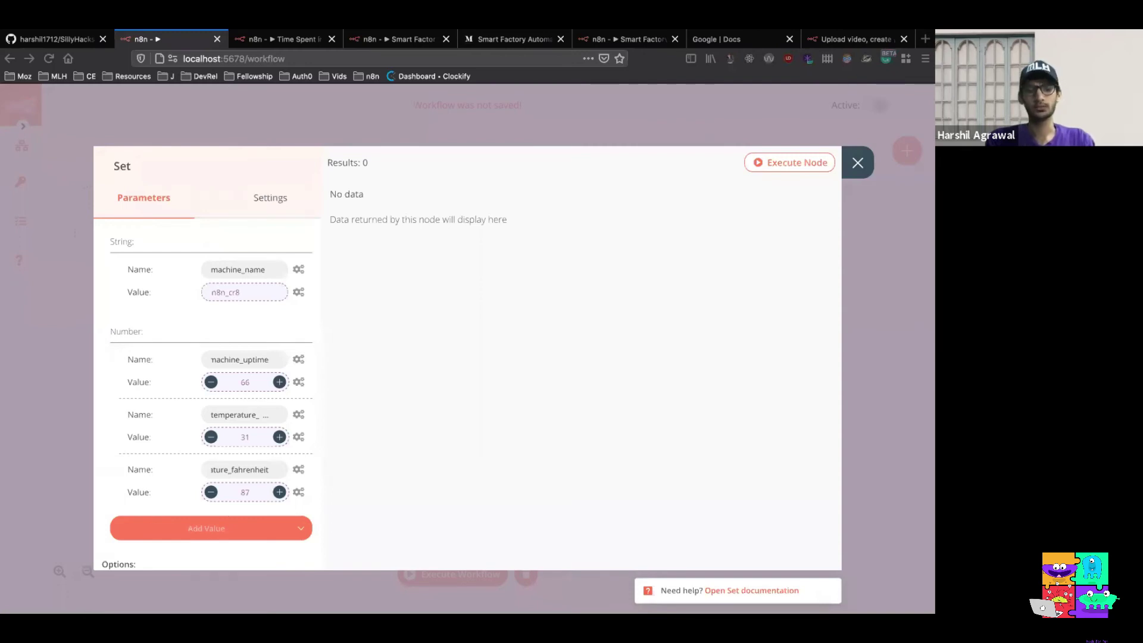
pyautogui.scroll(-2, 169, 426)
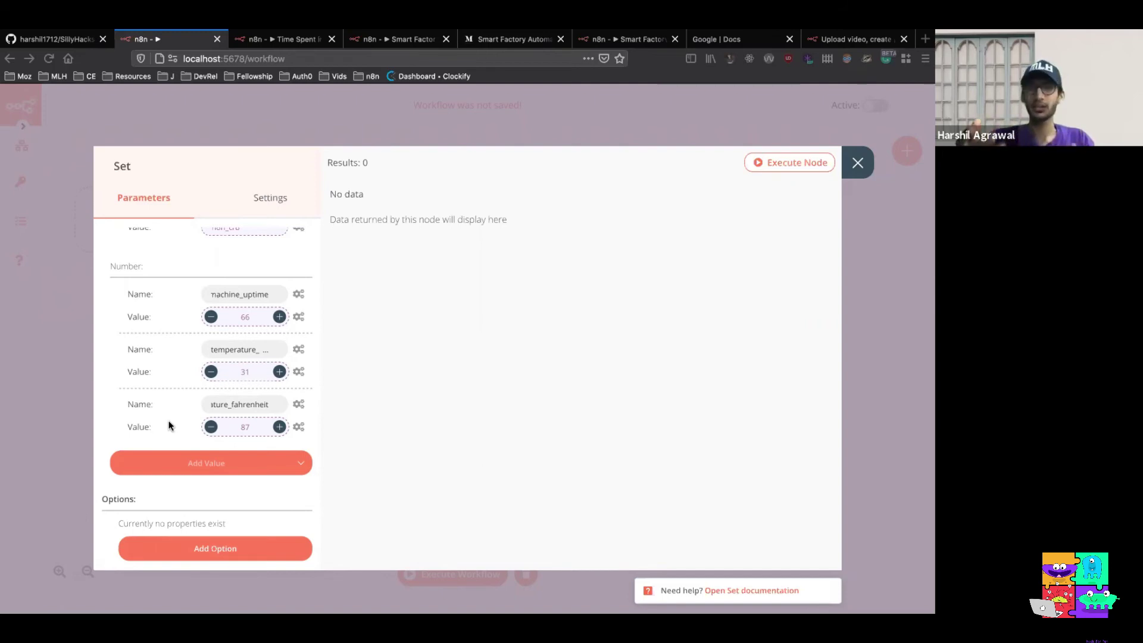
# Add a Number field named time_stamp to the Set node
pyautogui.click(298, 463)
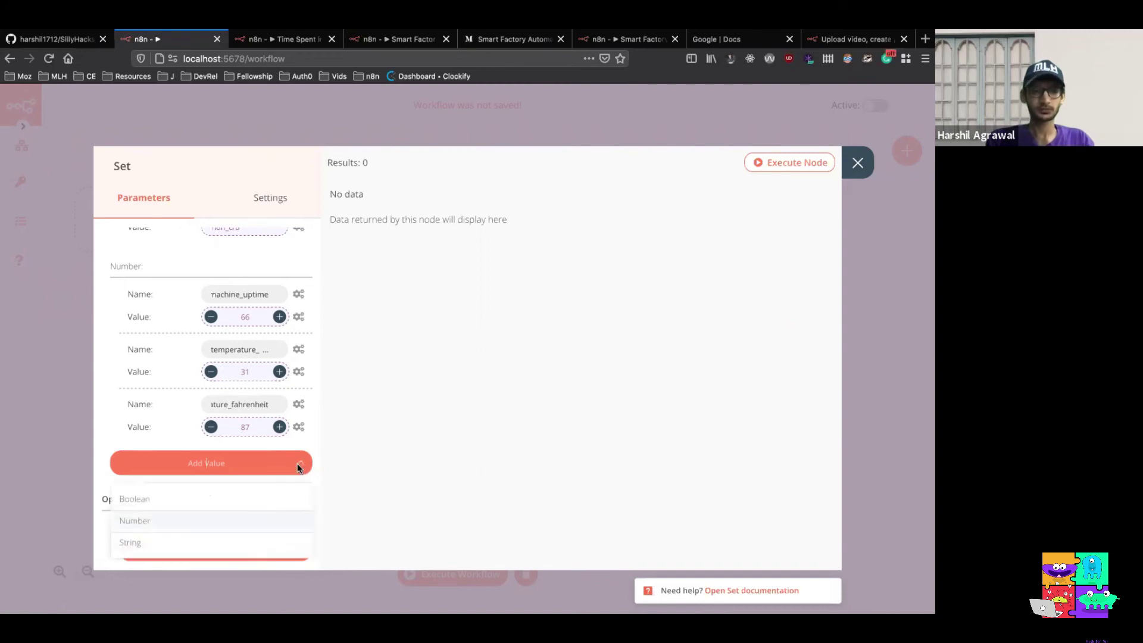
pyautogui.click(204, 518)
pyautogui.doubleClick(266, 459)
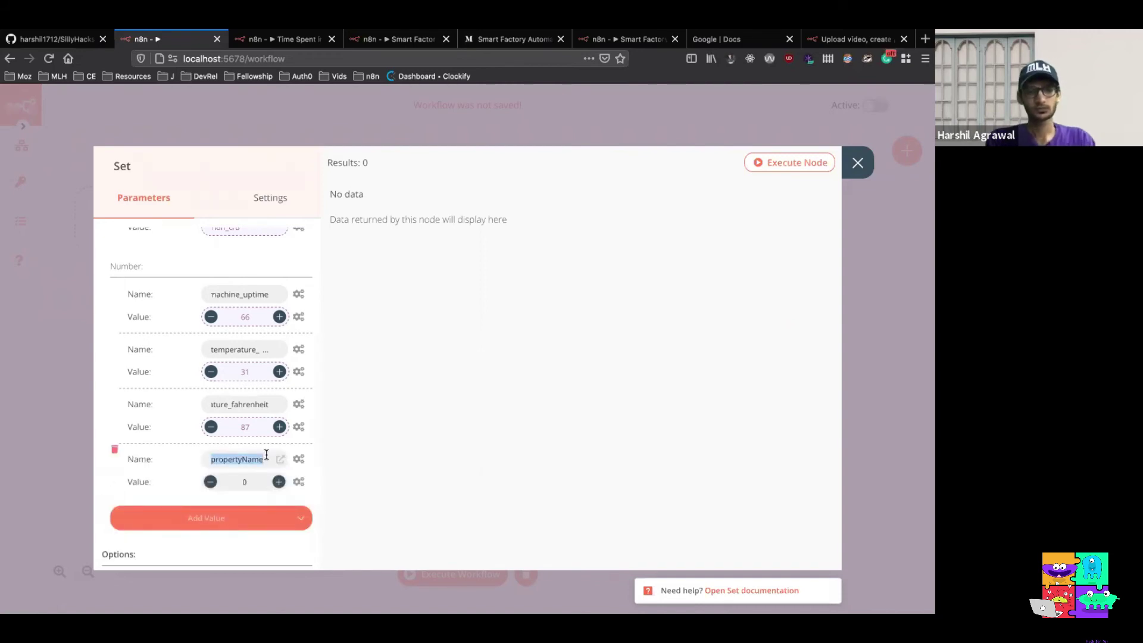
pyautogui.press('super+space')
pyautogui.press('Escape')
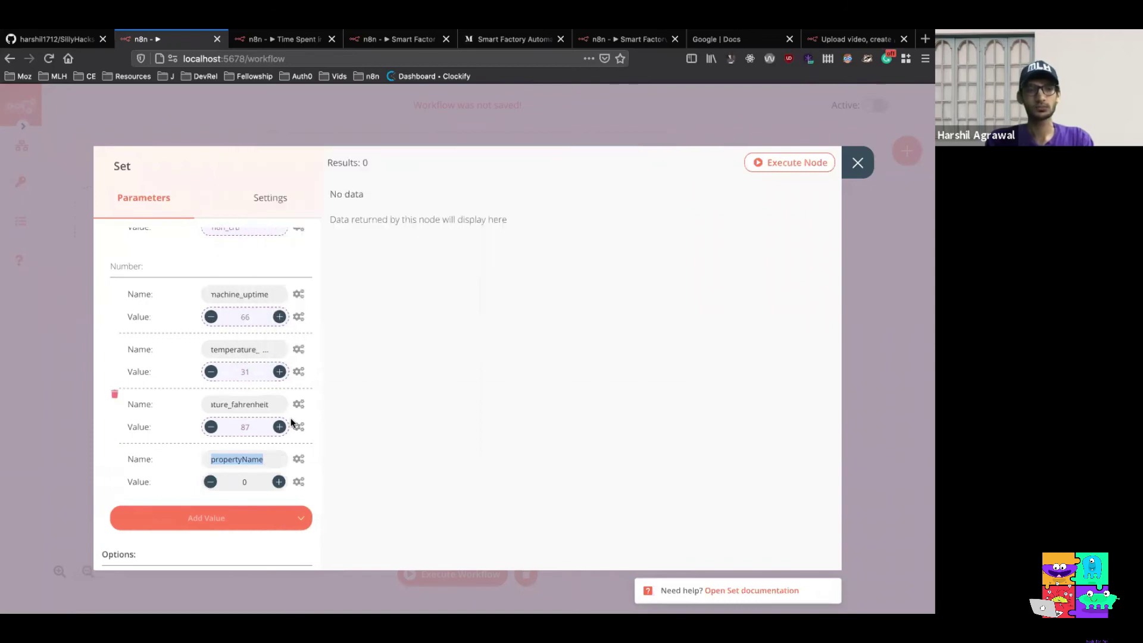
pyautogui.write('Time_stamp')
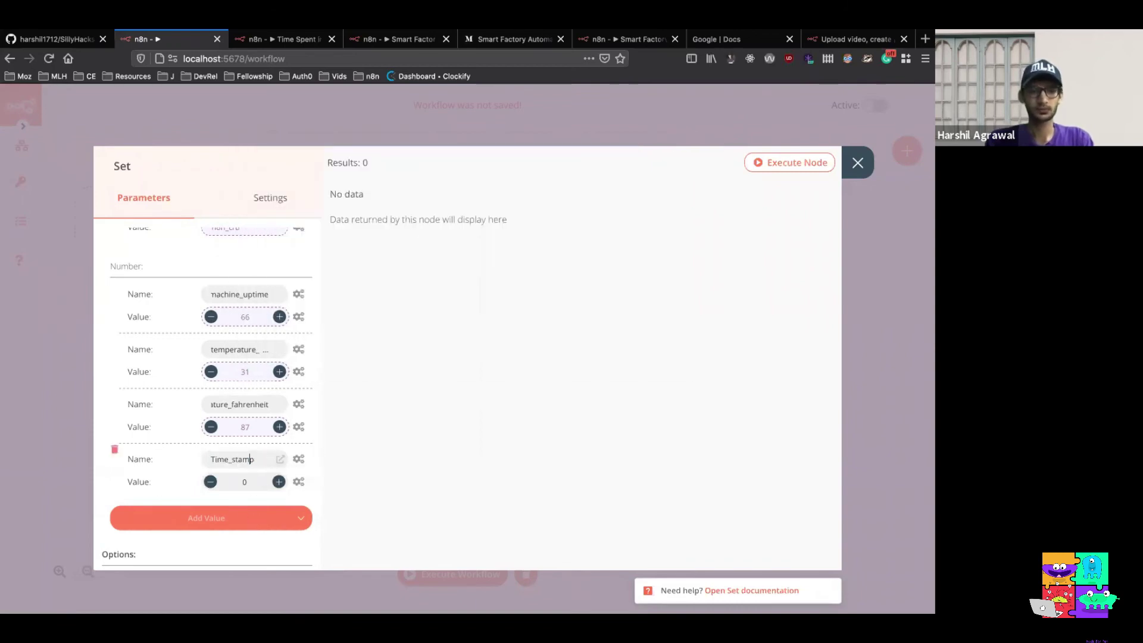
pyautogui.press('BackSpace')
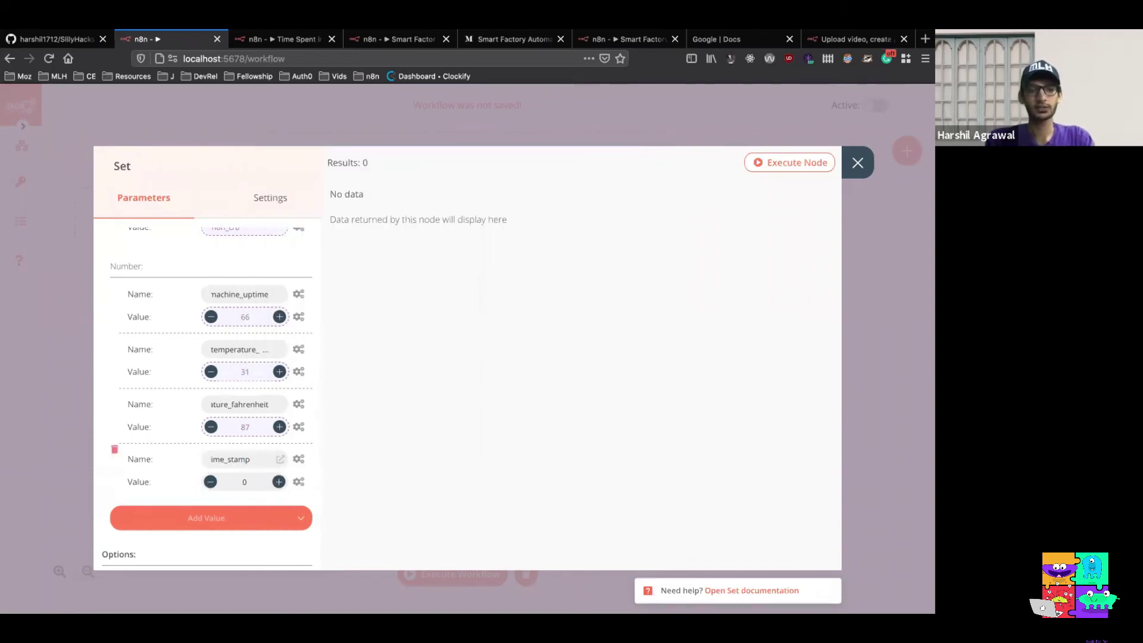
pyautogui.write('t')
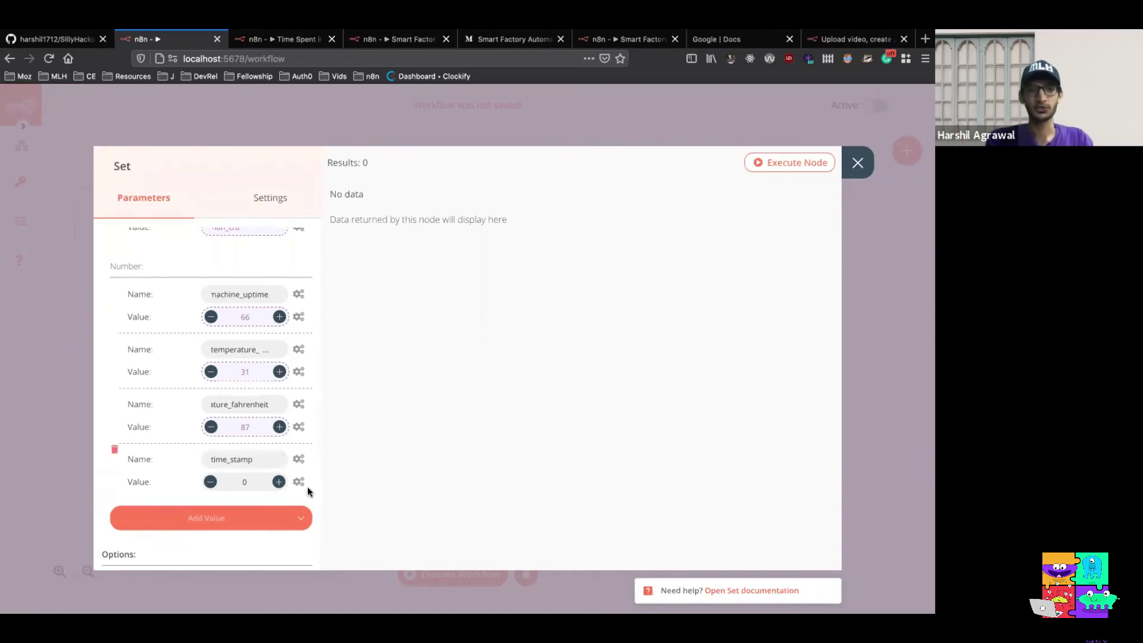
pyautogui.click(300, 482)
pyautogui.click(290, 512)
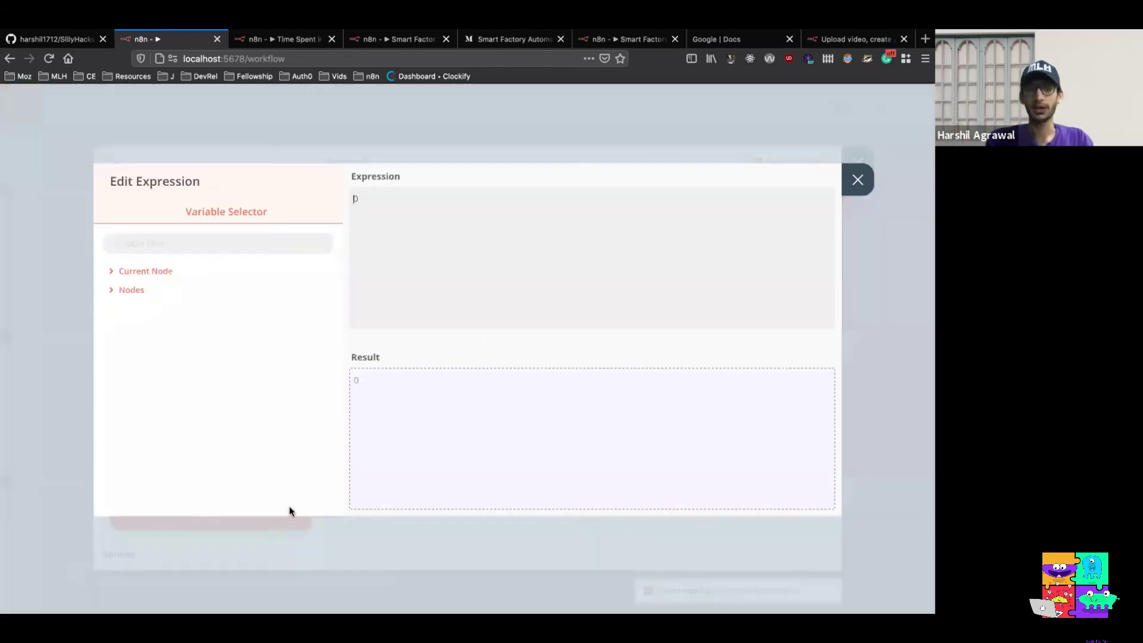
pyautogui.click(133, 290)
pyautogui.click(149, 327)
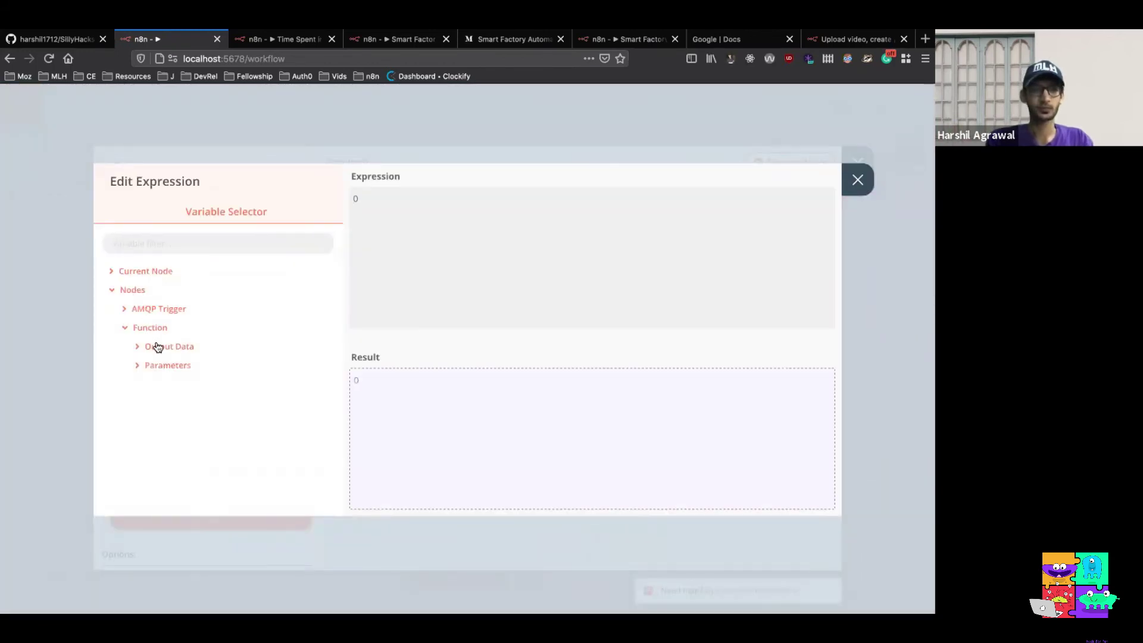
pyautogui.click(158, 347)
pyautogui.click(164, 366)
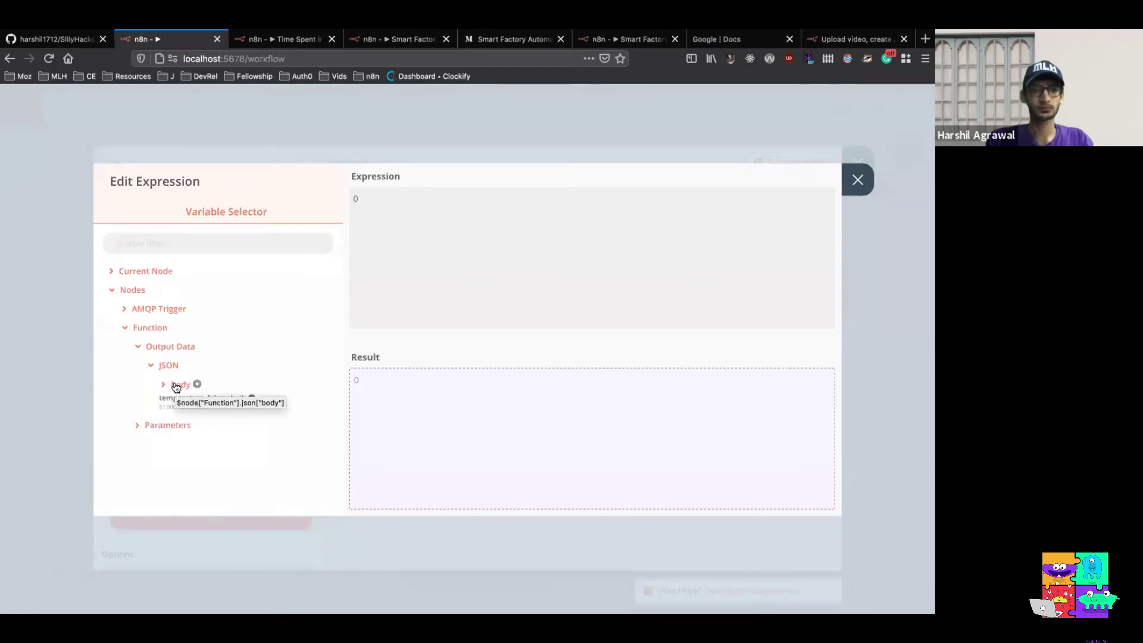
pyautogui.click(176, 387)
pyautogui.click(221, 439)
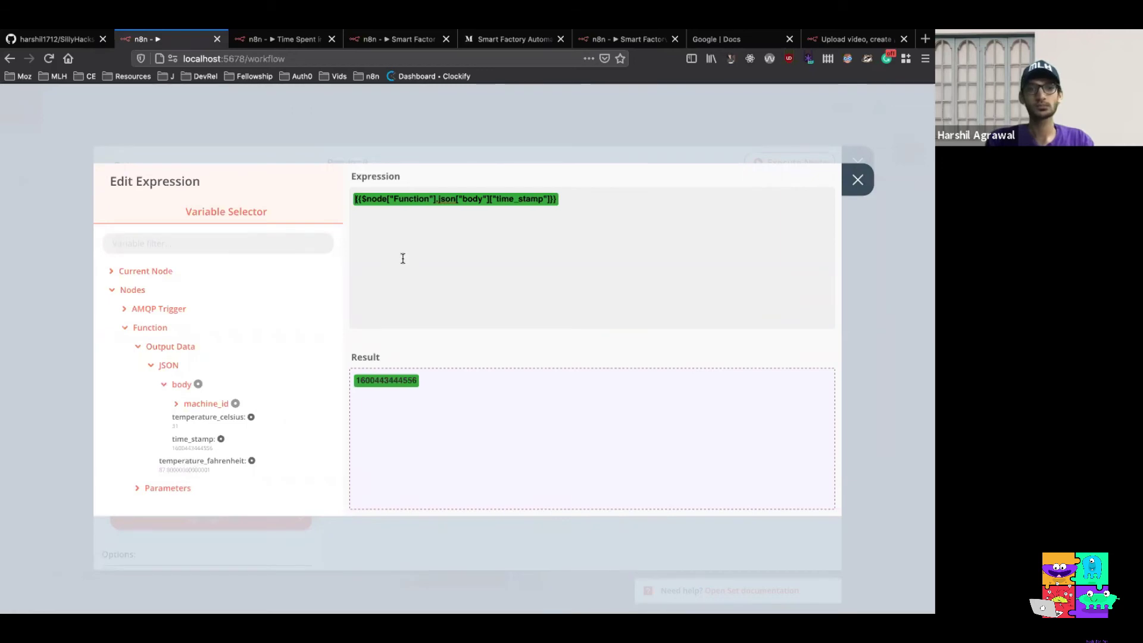
pyautogui.click(857, 179)
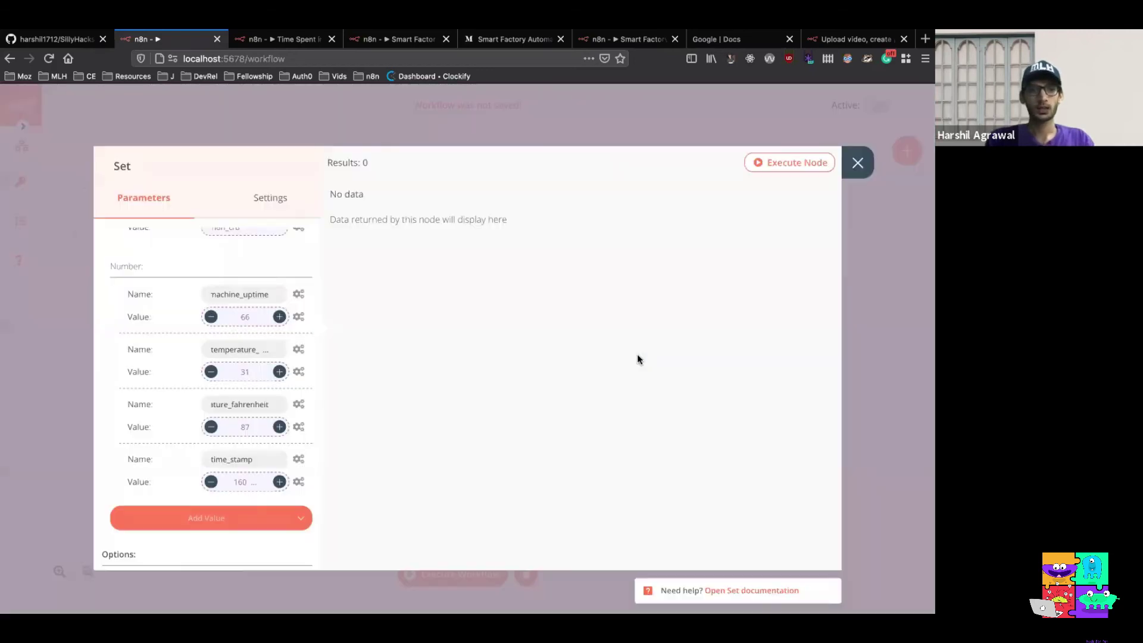
pyautogui.scroll(2, 221, 348)
pyautogui.scroll(-1, 222, 348)
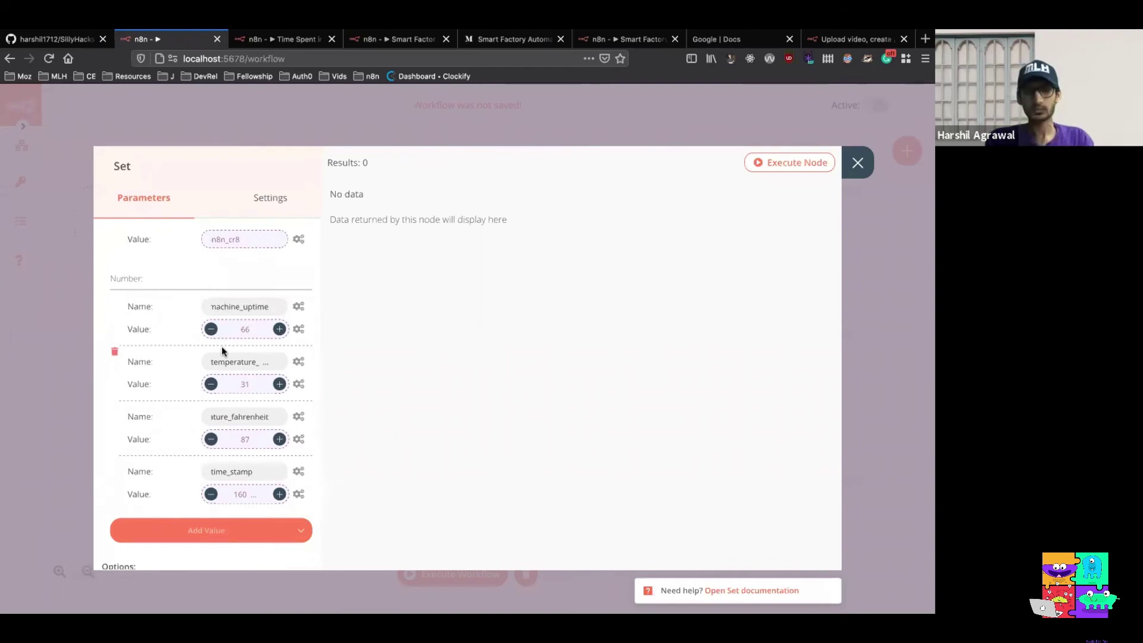
pyautogui.scroll(1, 223, 350)
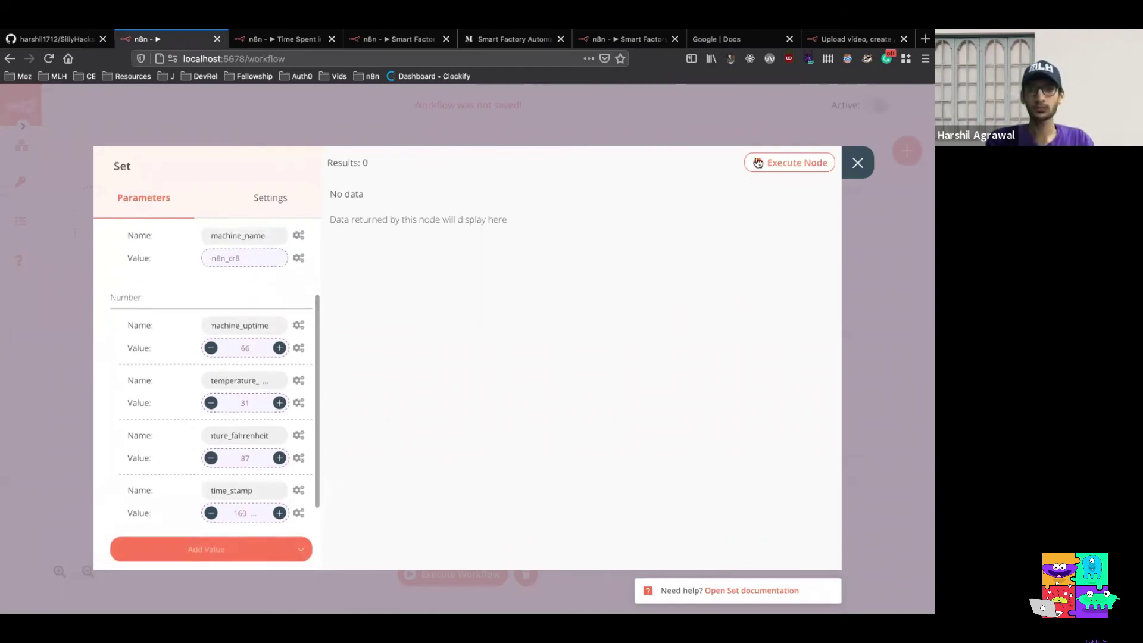
# Run the Set node to verify its JSON output, then switch desktops to the iTerm2 terminal
pyautogui.click(785, 162)
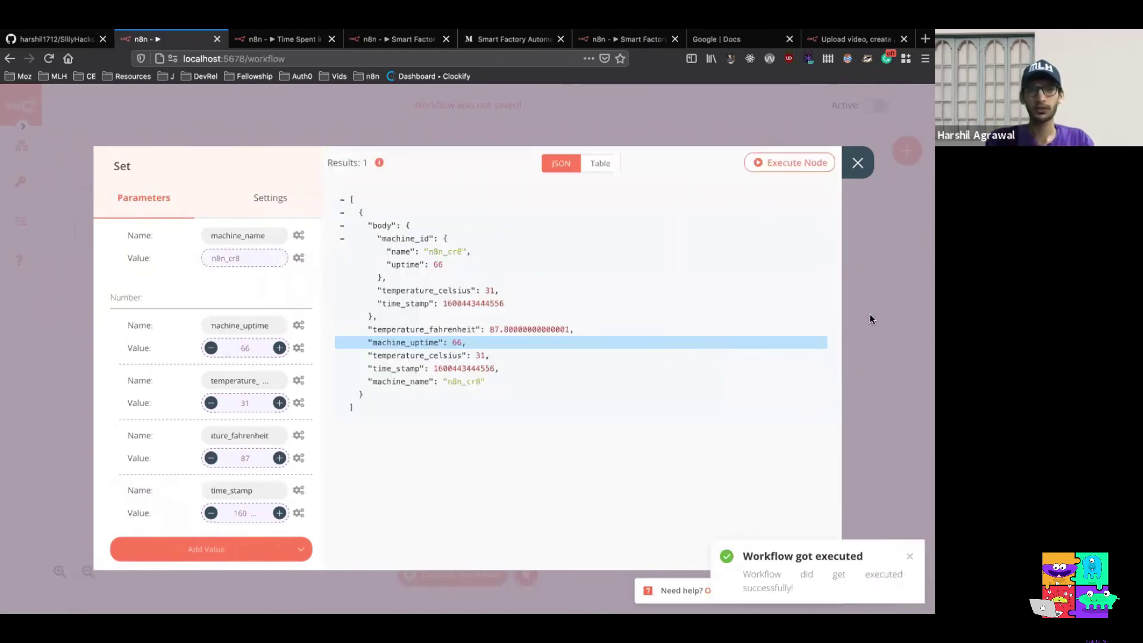
pyautogui.click(857, 162)
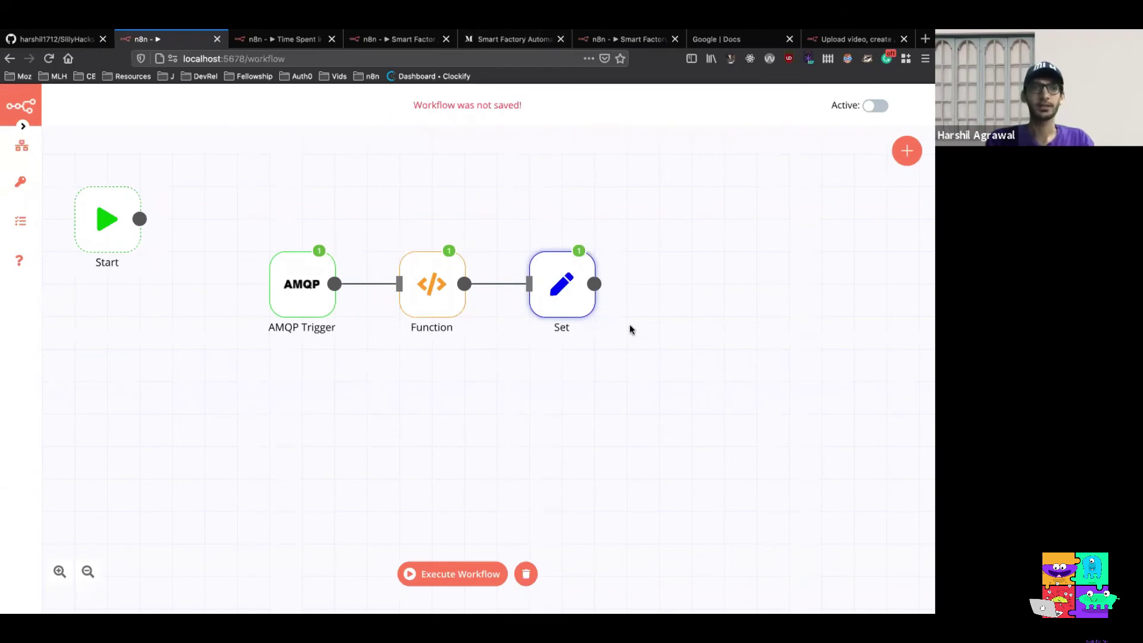
pyautogui.hotkey('ctrl', 'Left')
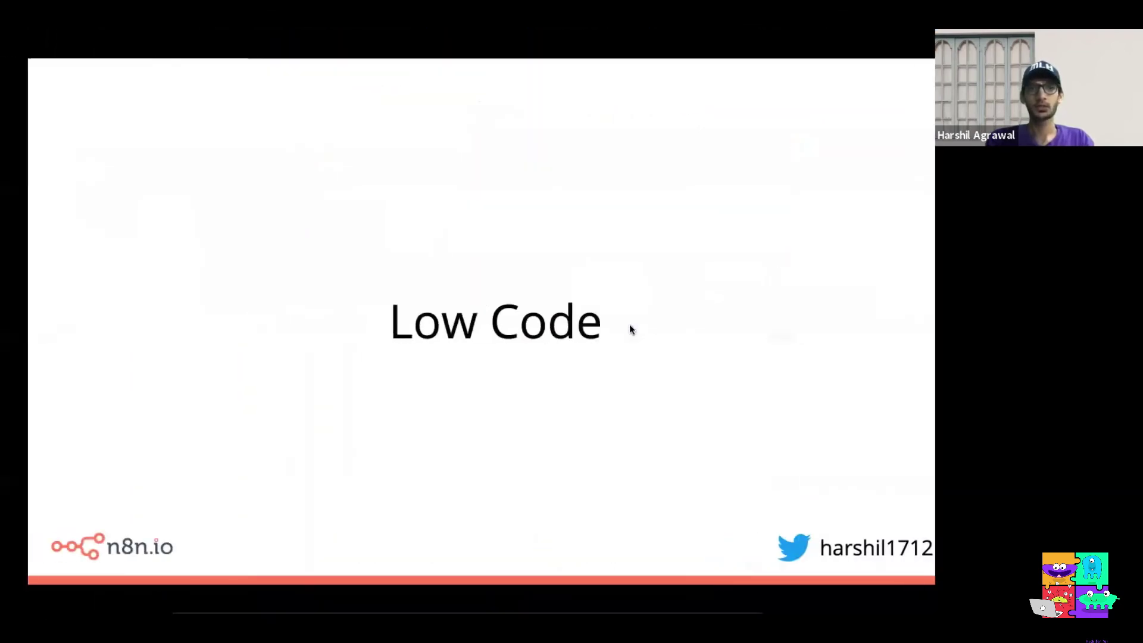
pyautogui.hotkey('ctrl', 'Left')
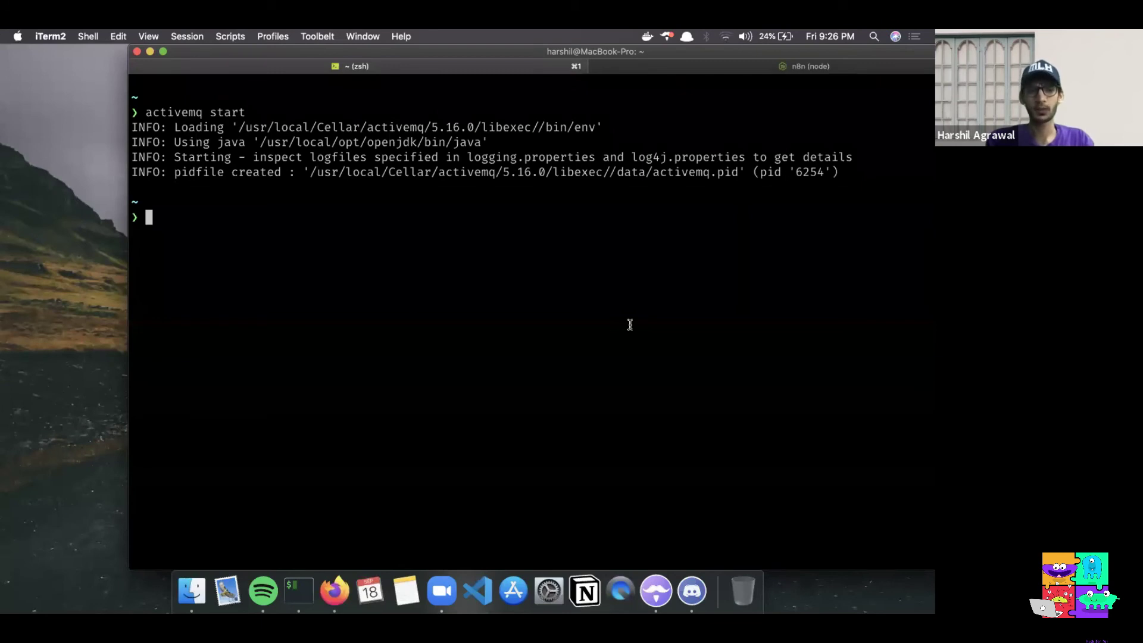
# Enter the CrateDB command docker run -p 4200:4200 -p 5432:5432 crate -Cdiscovery.type=single-node at the prompt
pyautogui.write('do')
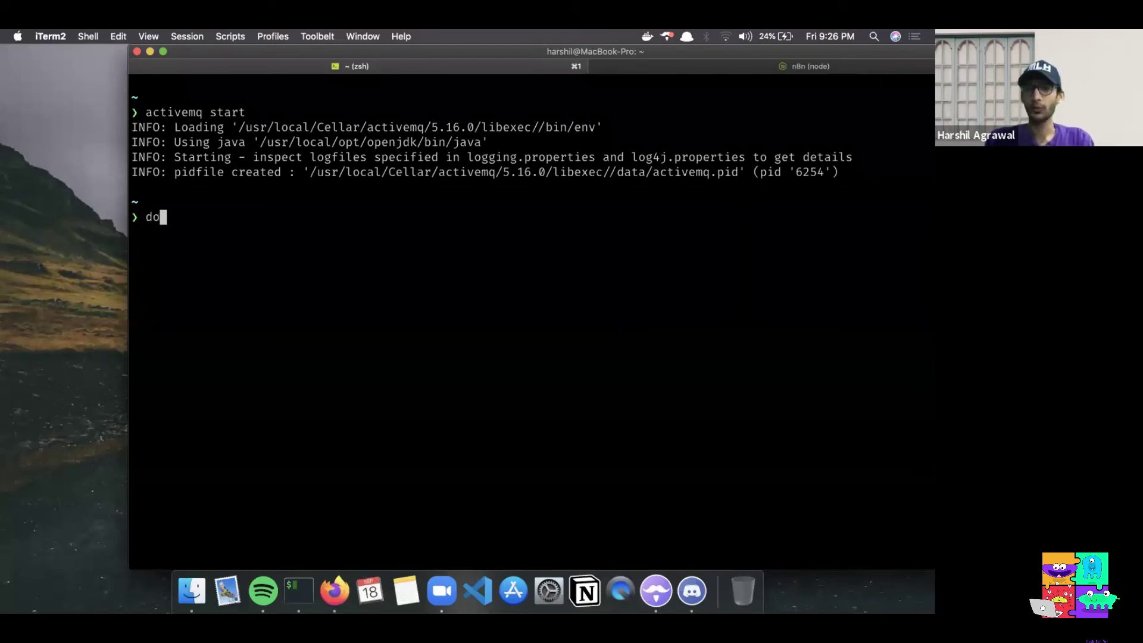
pyautogui.write('c')
pyautogui.press('Right')
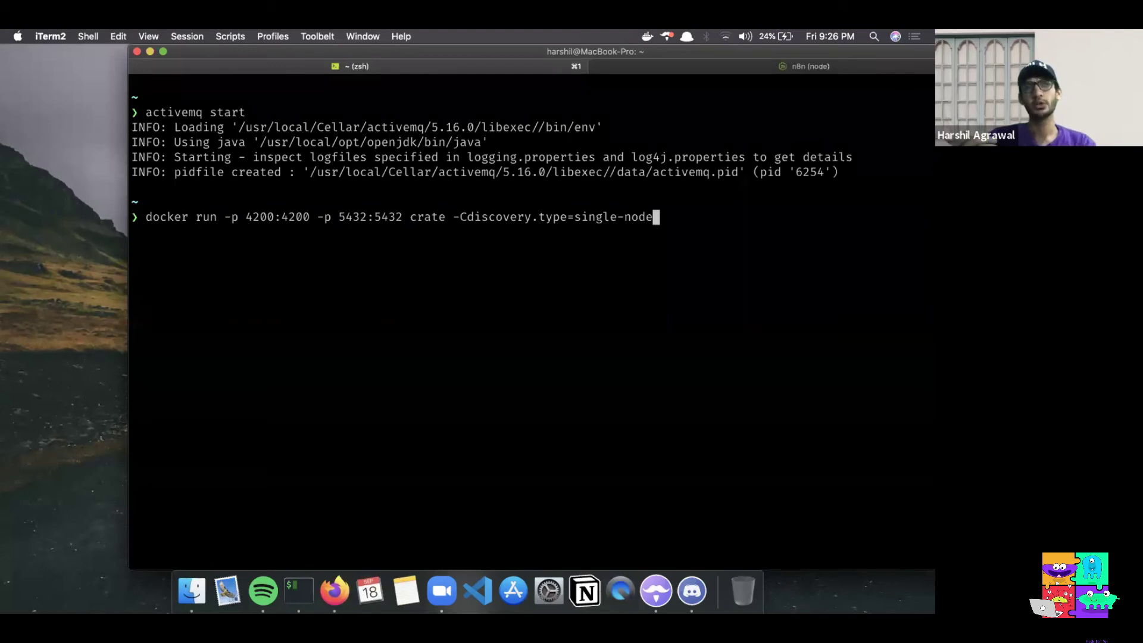
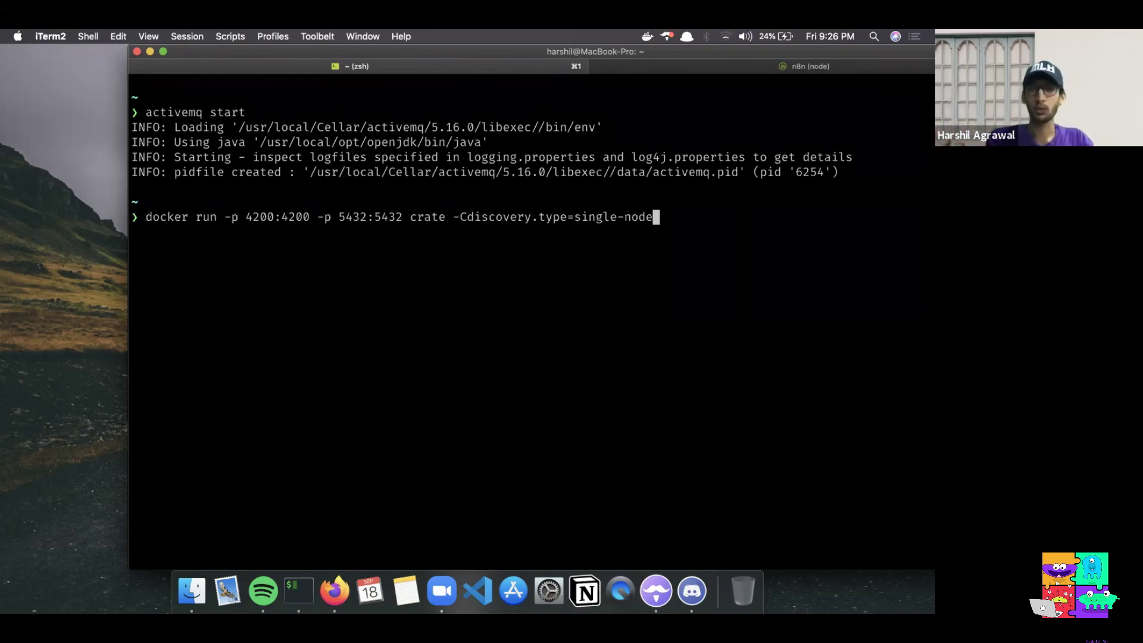
# Launch CrateDB as a single-node Docker container on ports 4200 and 5432, then return to n8n
pyautogui.press('Return')
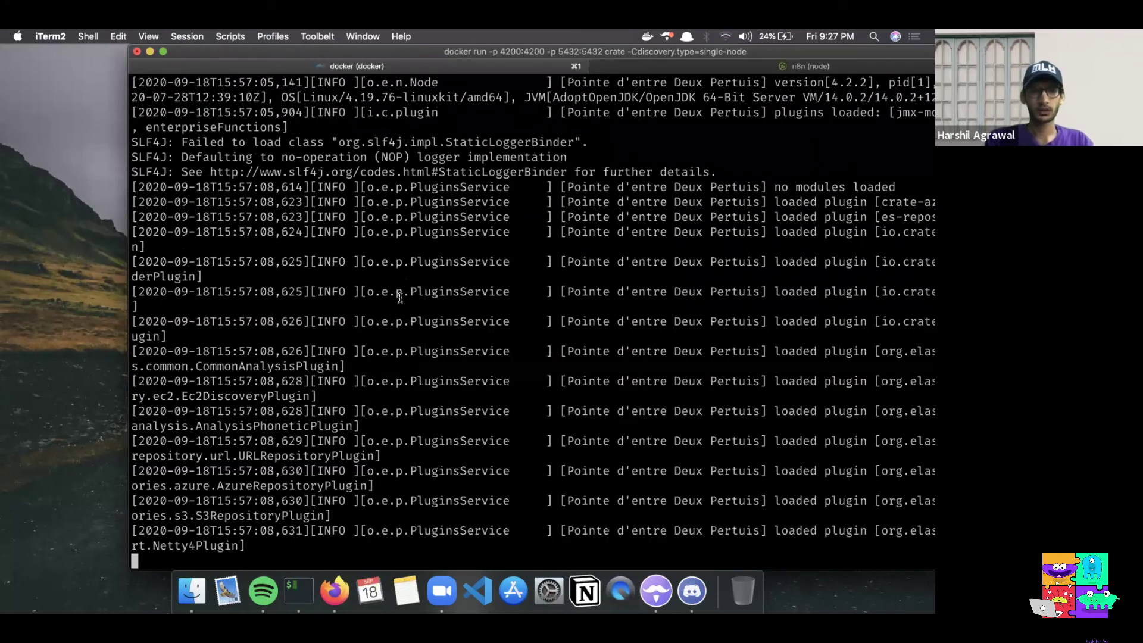
pyautogui.press('super+Tab')
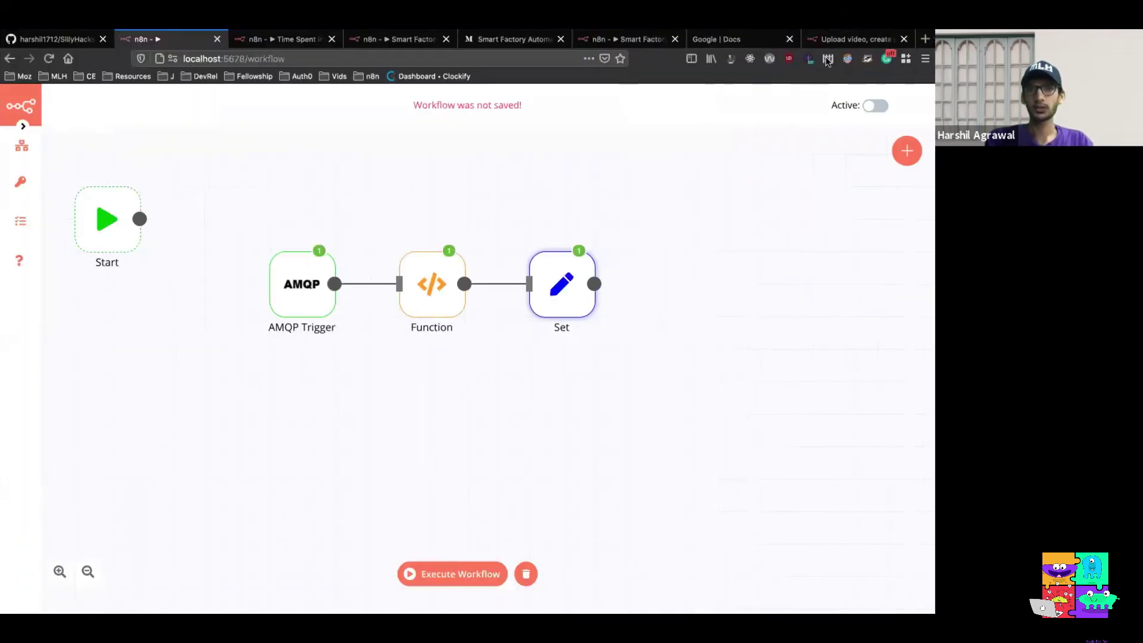
# Load the CrateDB Admin UI at localhost:4200 and open its SQL console
pyautogui.click(752, 40)
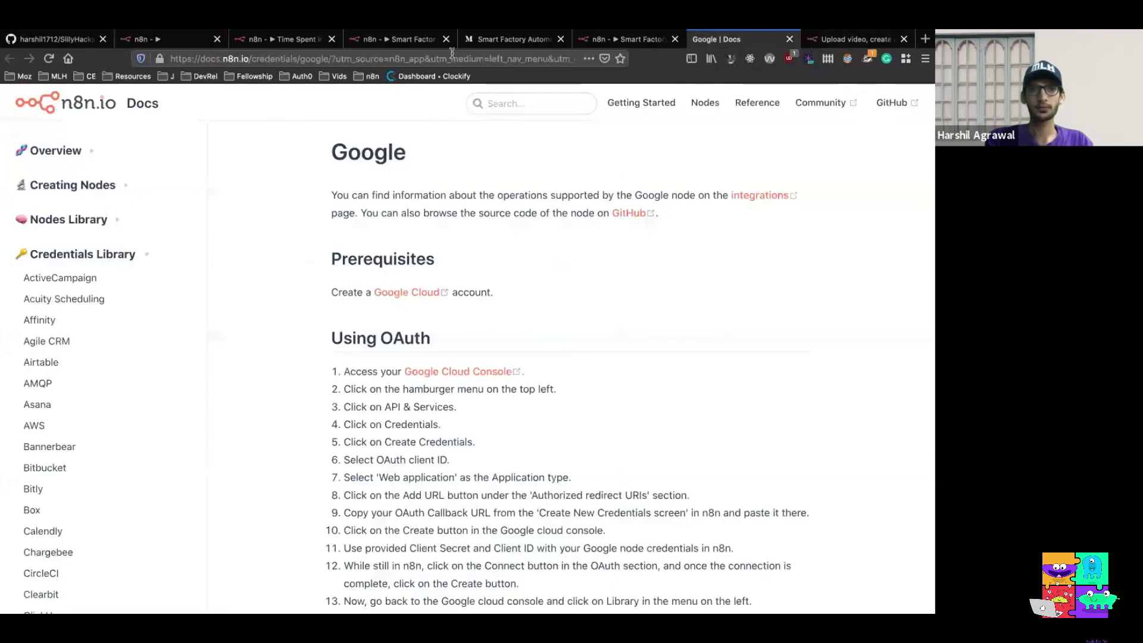
pyautogui.click(452, 58)
pyautogui.write('local')
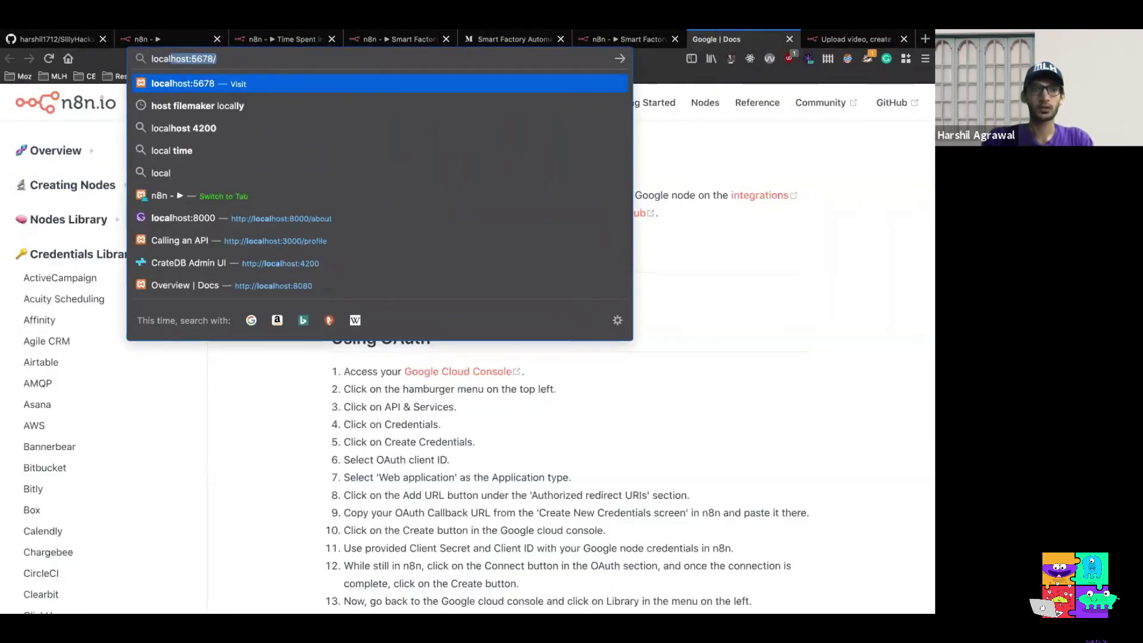
pyautogui.press('Right')
pyautogui.press('Down')
pyautogui.press('Down')
pyautogui.press('Down')
pyautogui.press('Down')
pyautogui.press('Down')
pyautogui.press('Down')
pyautogui.press('Down')
pyautogui.press('Down')
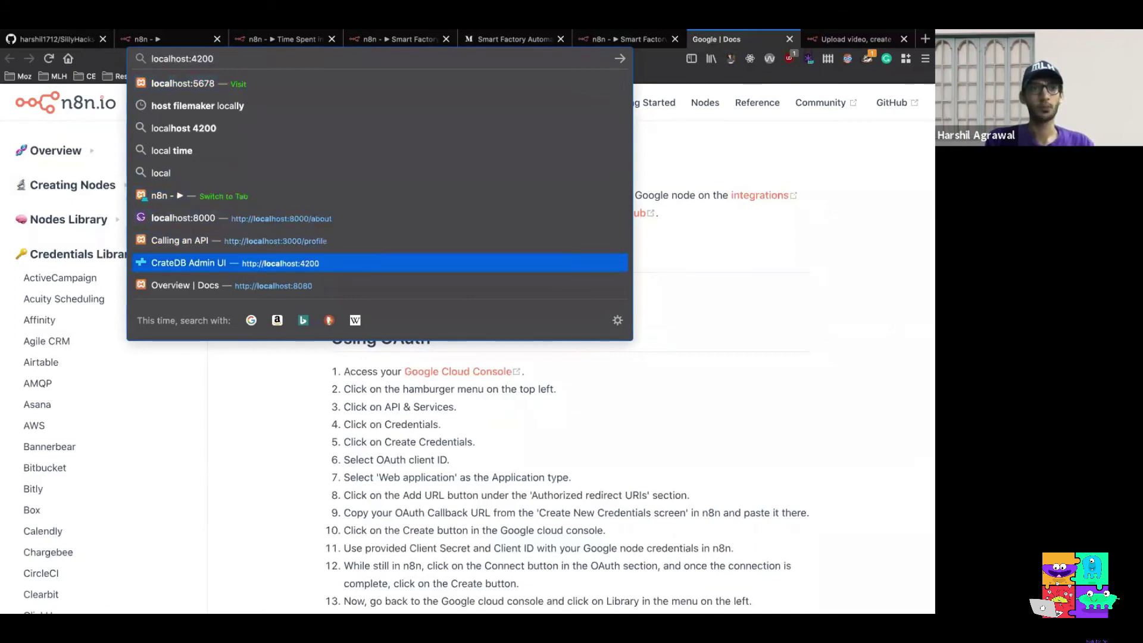
pyautogui.press('Return')
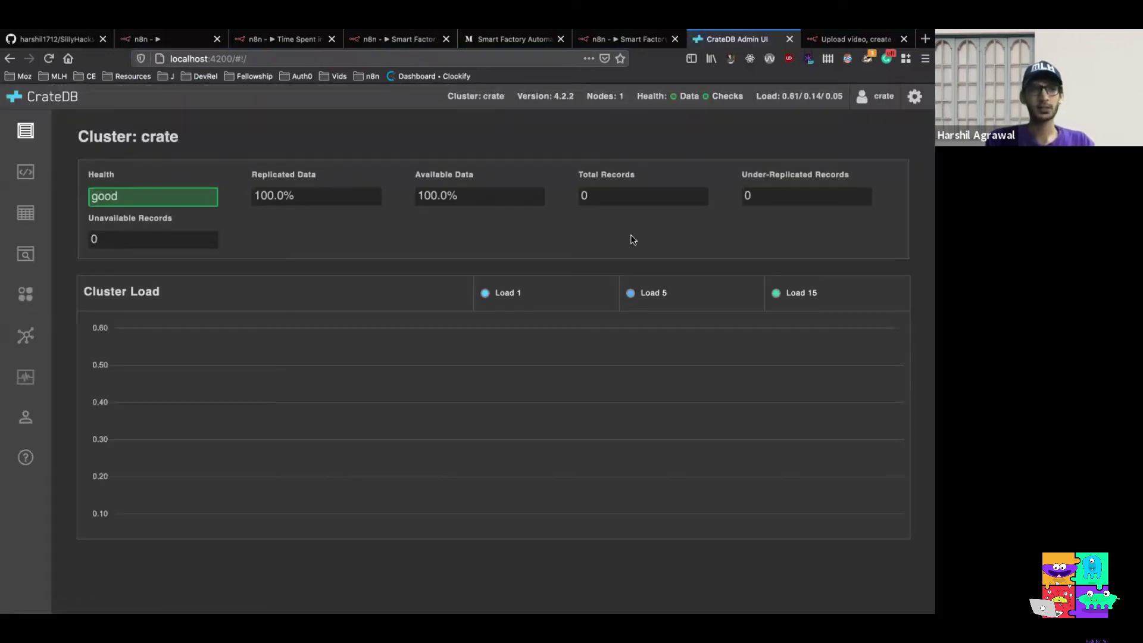
pyautogui.click(34, 173)
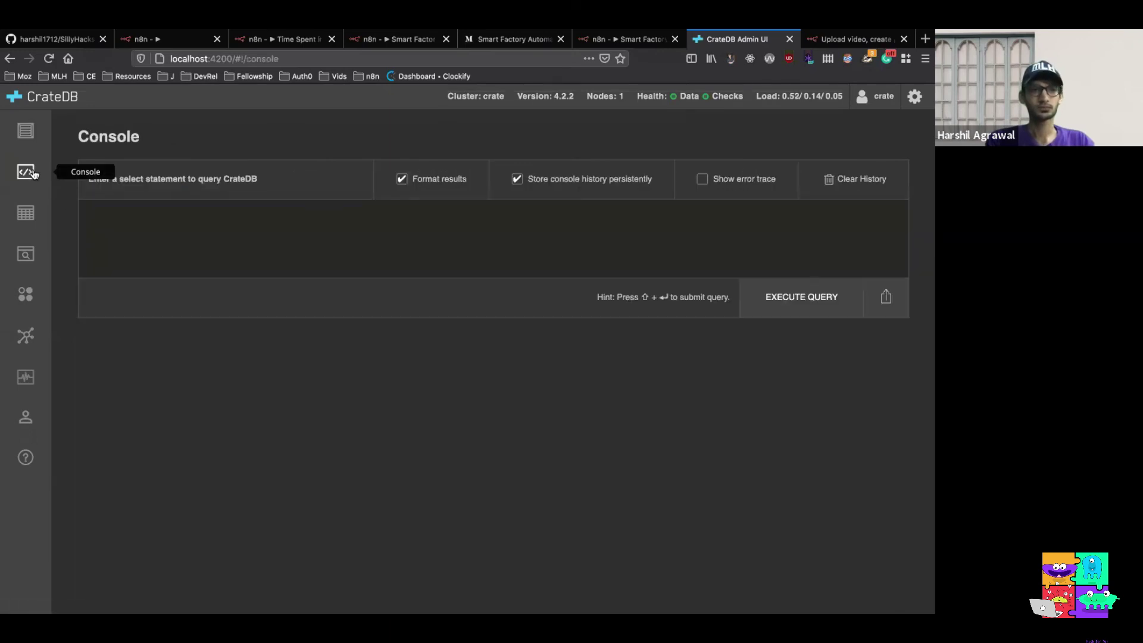
# Recall and execute the CREATE TABLE machine_data statement, getting CREATE TABLE OK
pyautogui.click(137, 237)
pyautogui.press('Up')
pyautogui.press('Up')
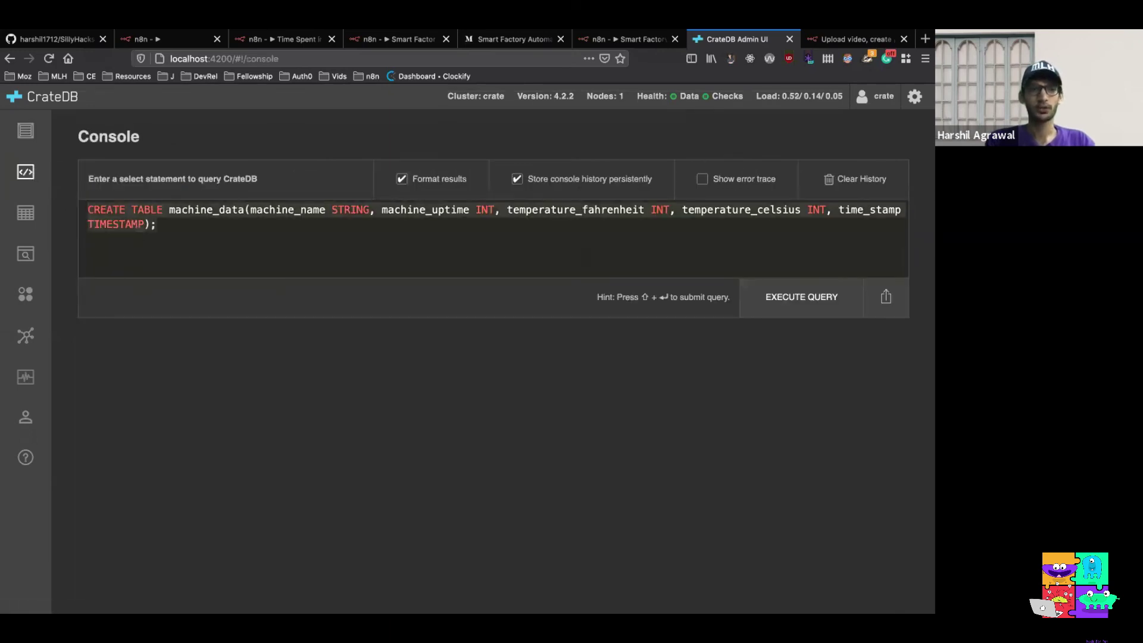
pyautogui.write(';')
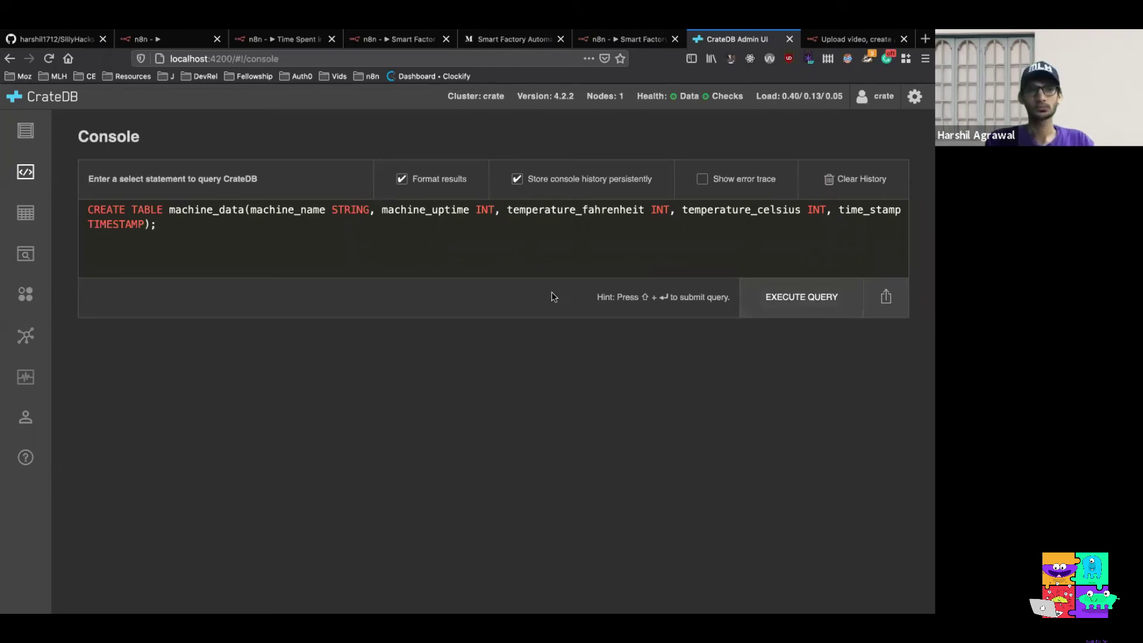
pyautogui.click(782, 299)
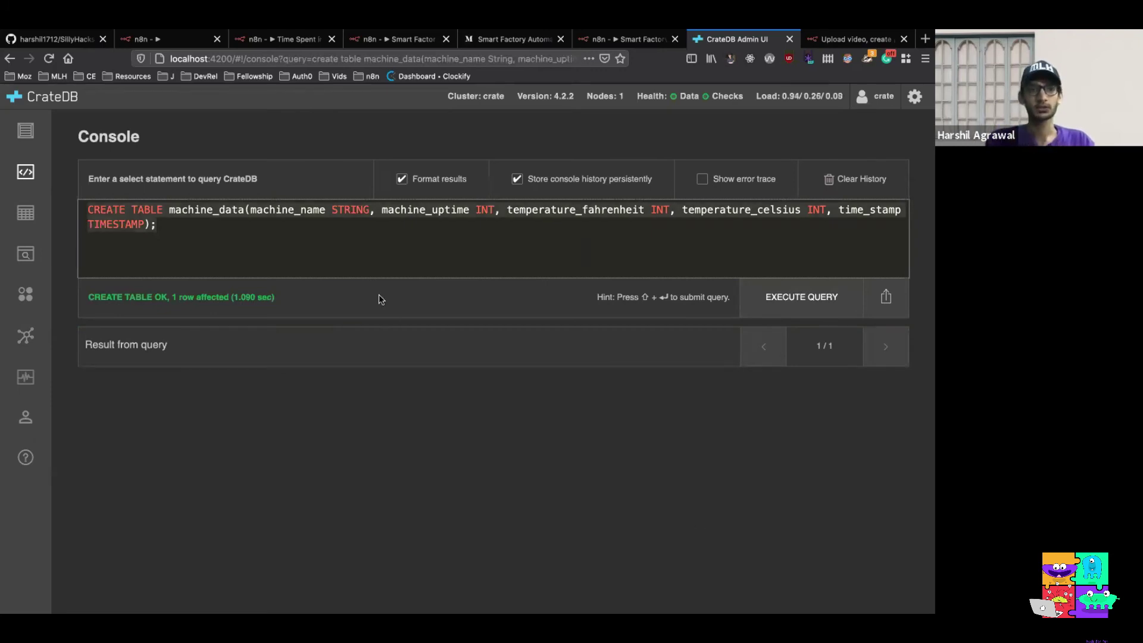
# Add a CrateDB node after the Set node using the existing crateDB credentials
pyautogui.click(169, 41)
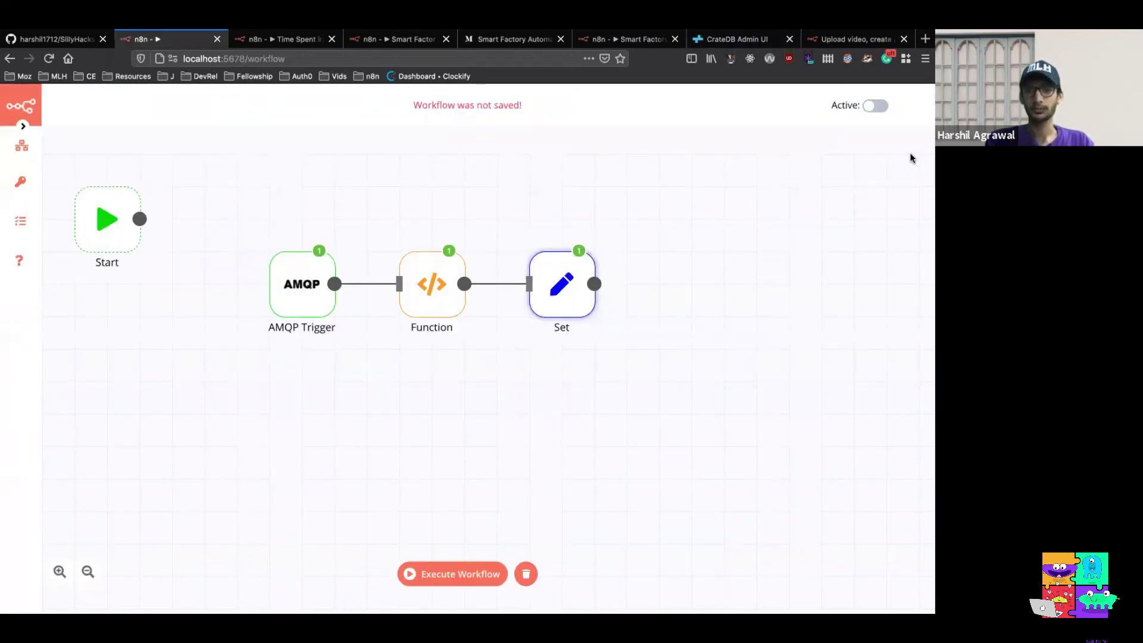
pyautogui.press('Tab')
pyautogui.write('crat')
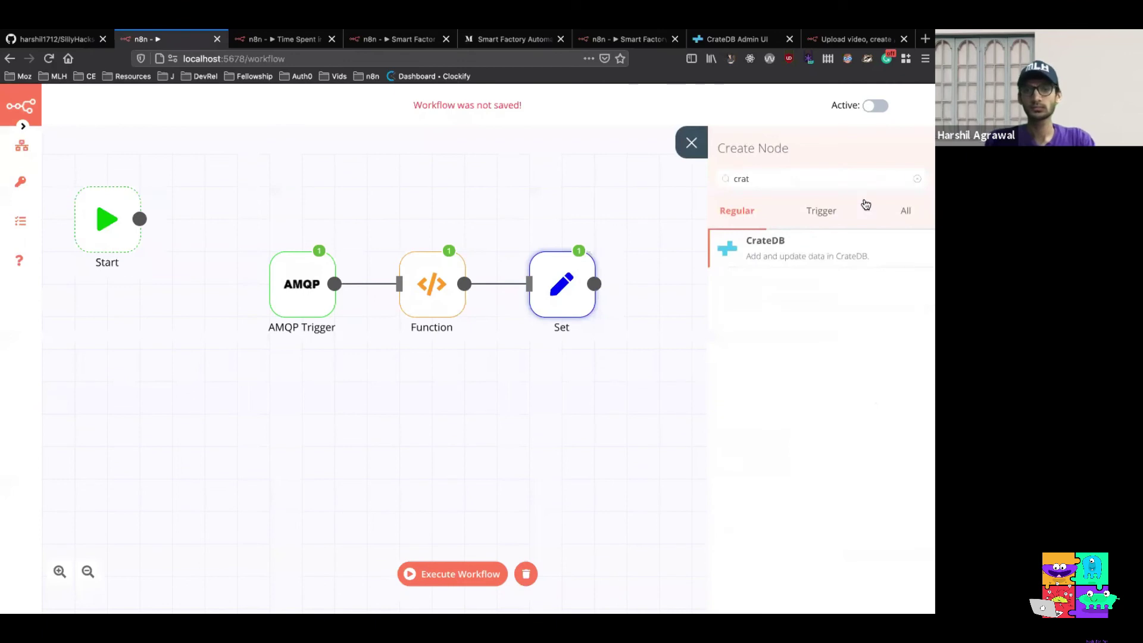
pyautogui.click(844, 260)
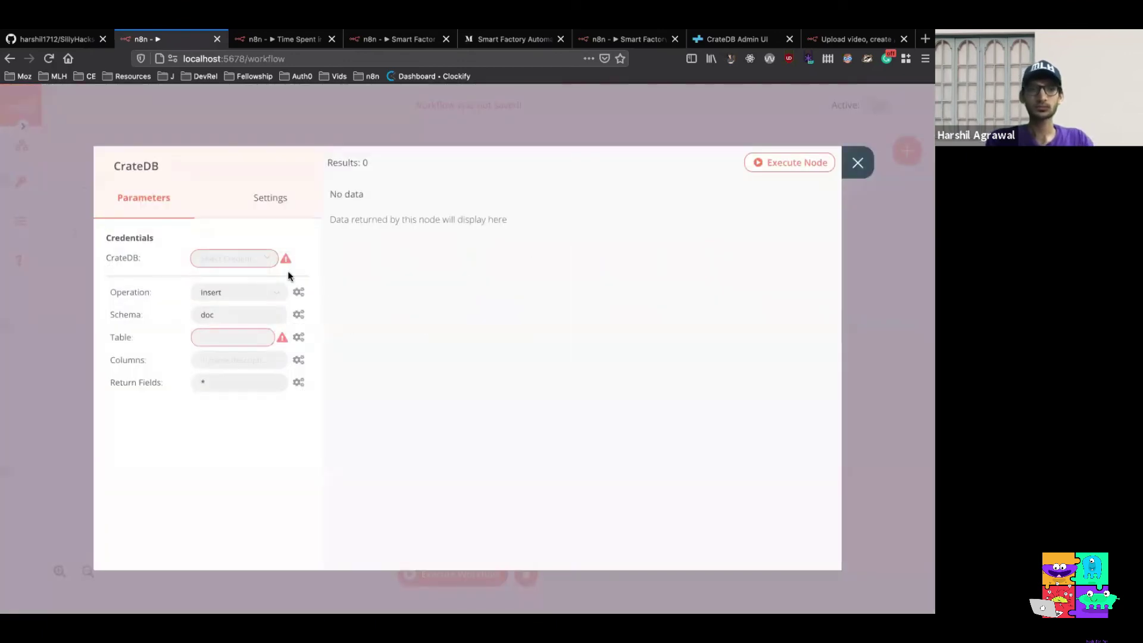
pyautogui.click(262, 265)
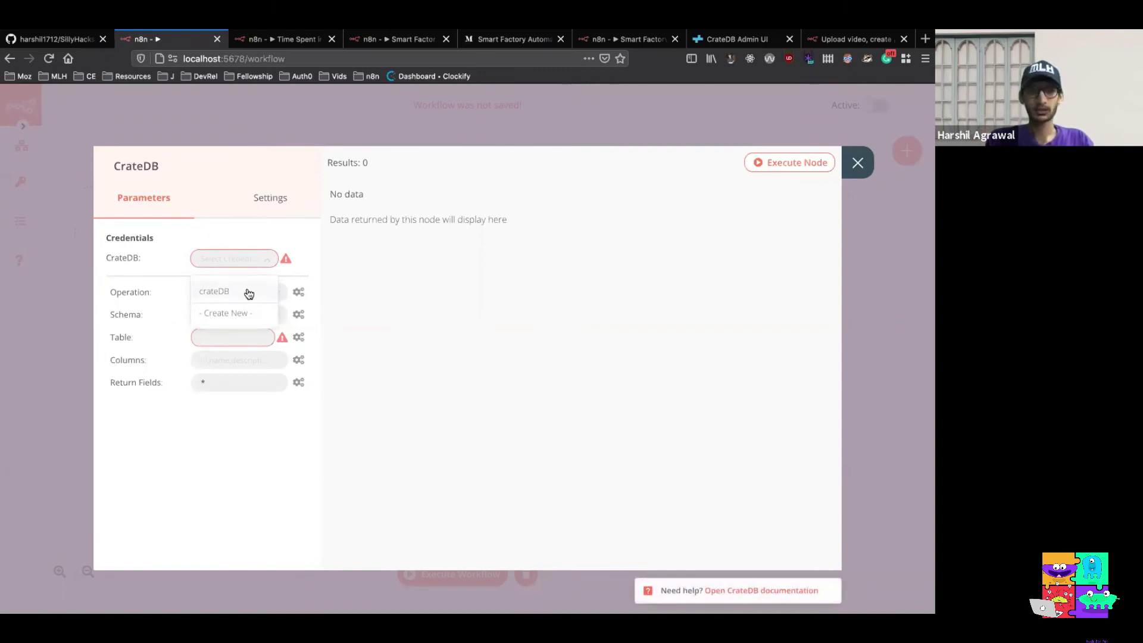
pyautogui.click(248, 293)
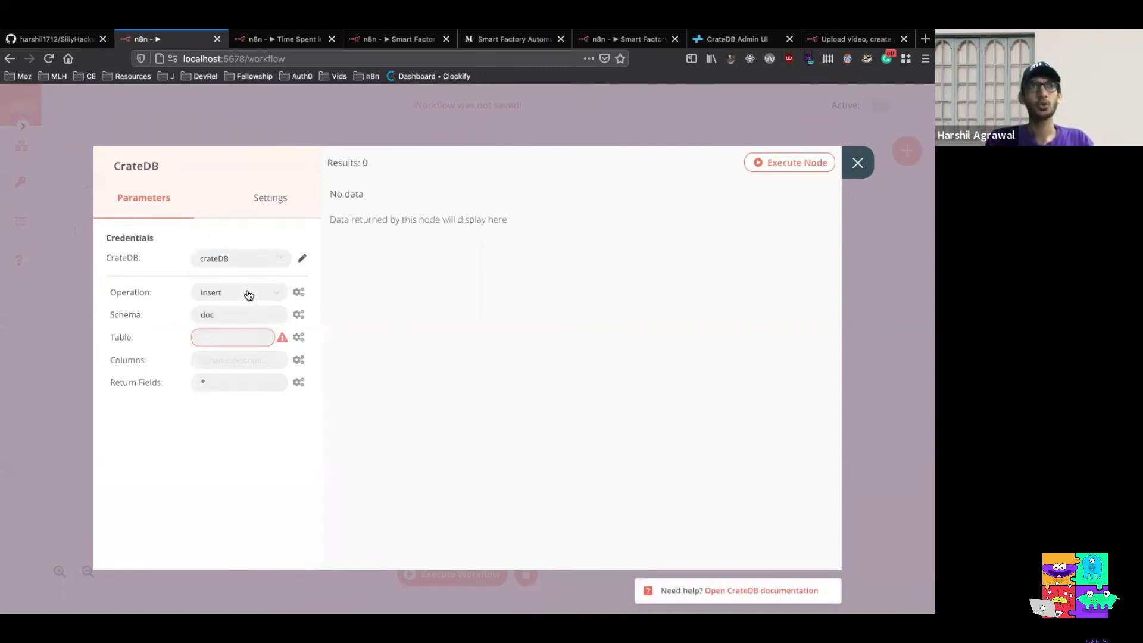
# Review the crateDB credential details (localhost, database doc, port 5432) and close without changes
pyautogui.click(302, 257)
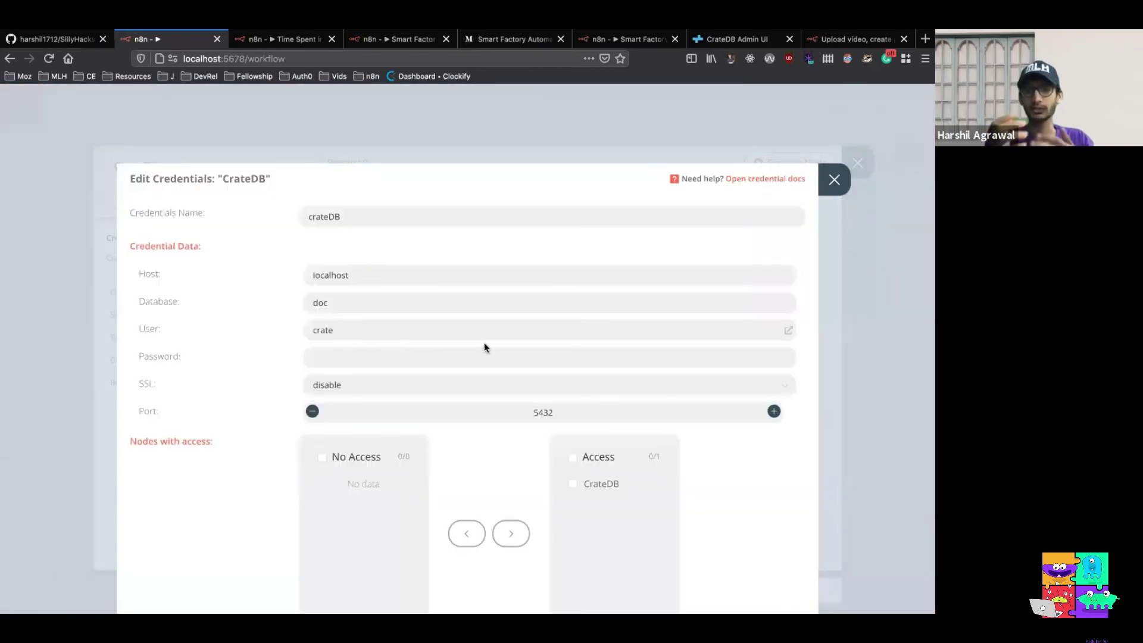
pyautogui.scroll(-1, 485, 344)
pyautogui.scroll(-1, 484, 346)
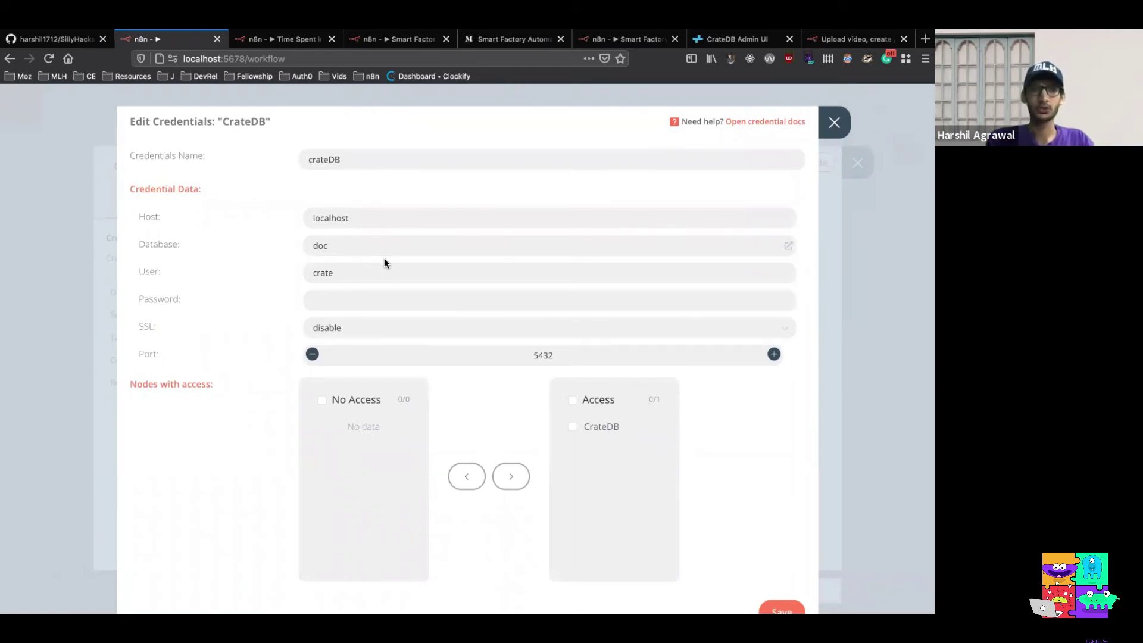
pyautogui.scroll(-1, 383, 280)
pyautogui.scroll(1, 382, 274)
pyautogui.scroll(-2, 384, 277)
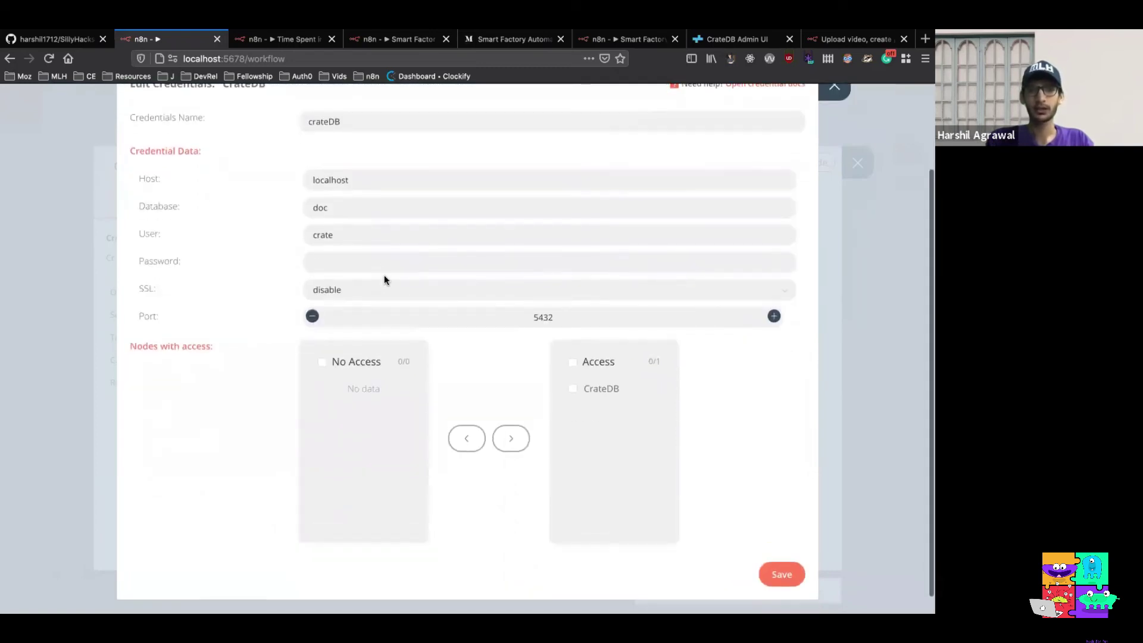
pyautogui.scroll(1, 383, 276)
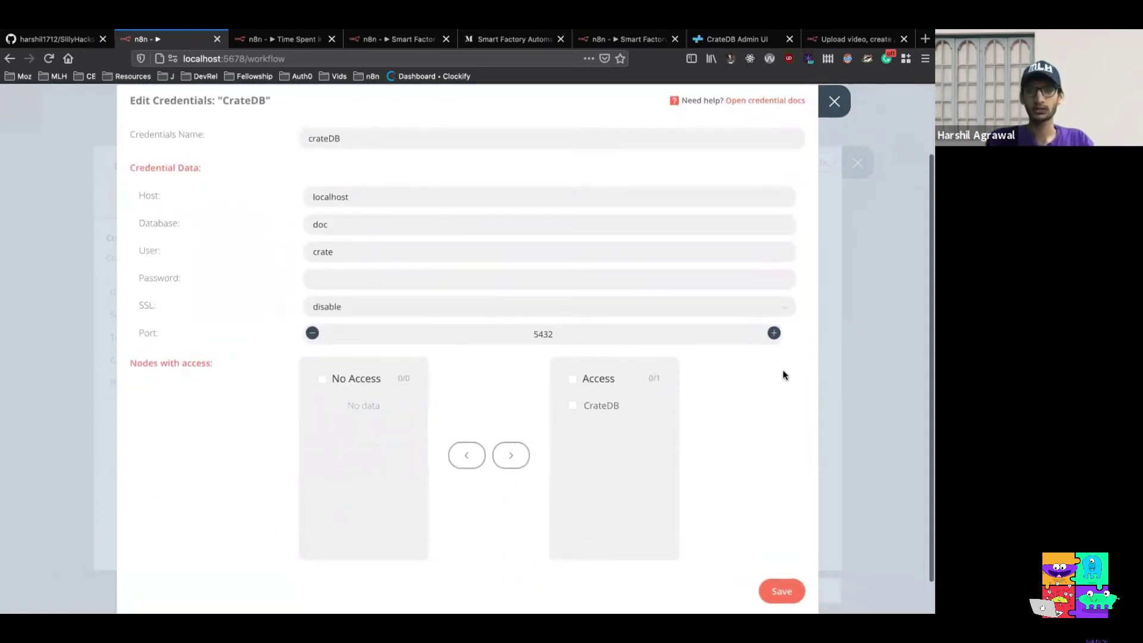
pyautogui.scroll(3, 859, 187)
pyautogui.click(835, 176)
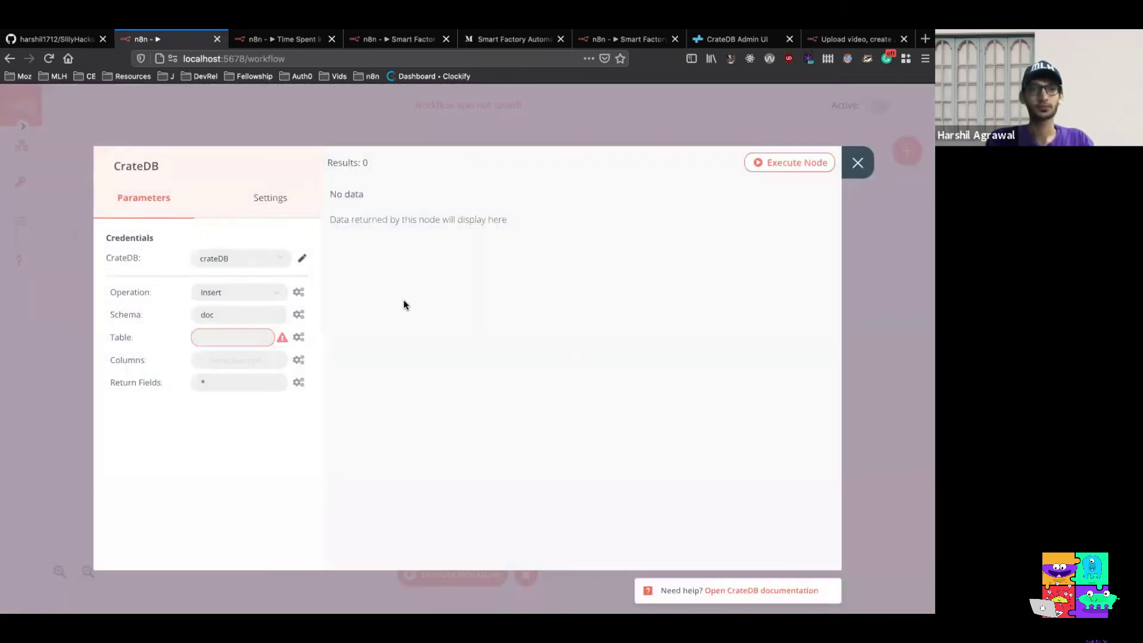
# Target table machine_data with the five pasted columns and test-run the node, inserting one row
pyautogui.click(243, 337)
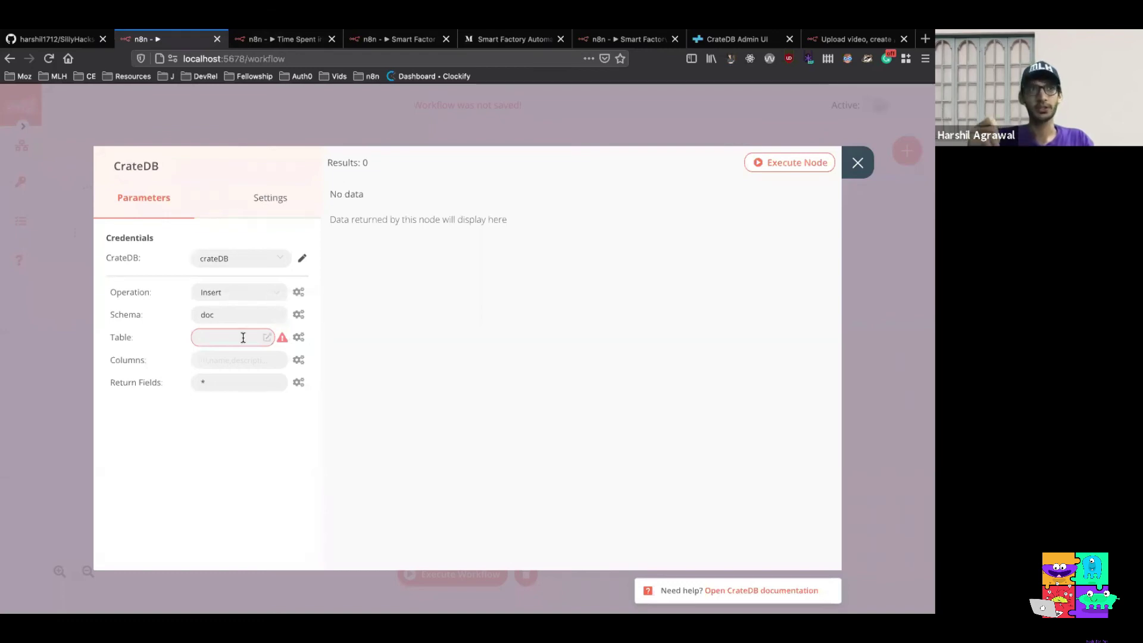
pyautogui.write('machin')
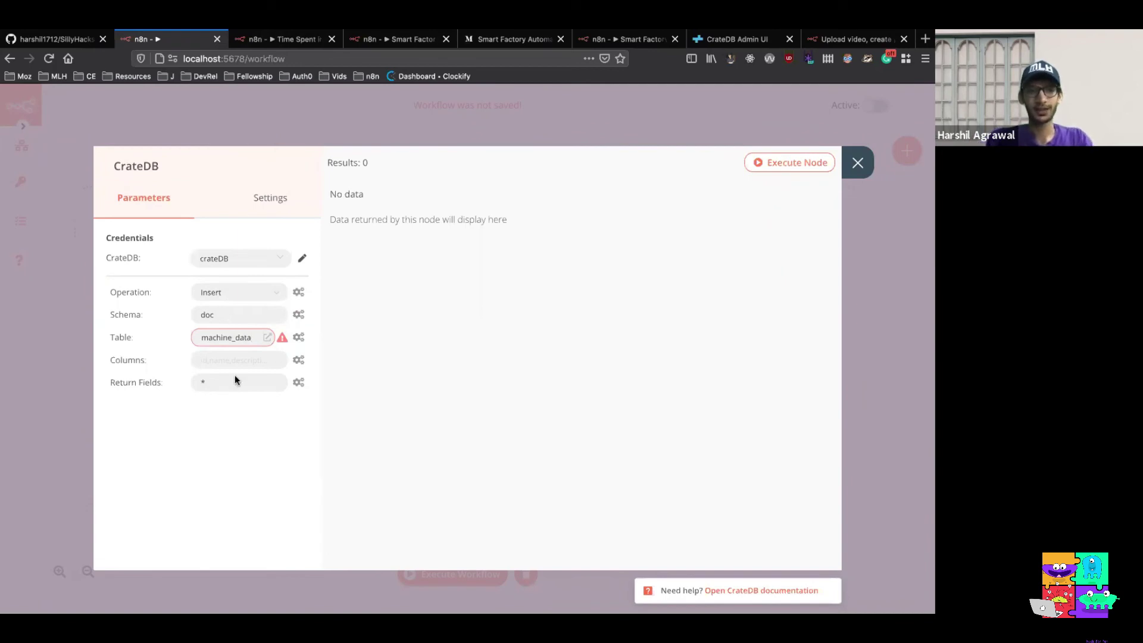
pyautogui.write('e_data')
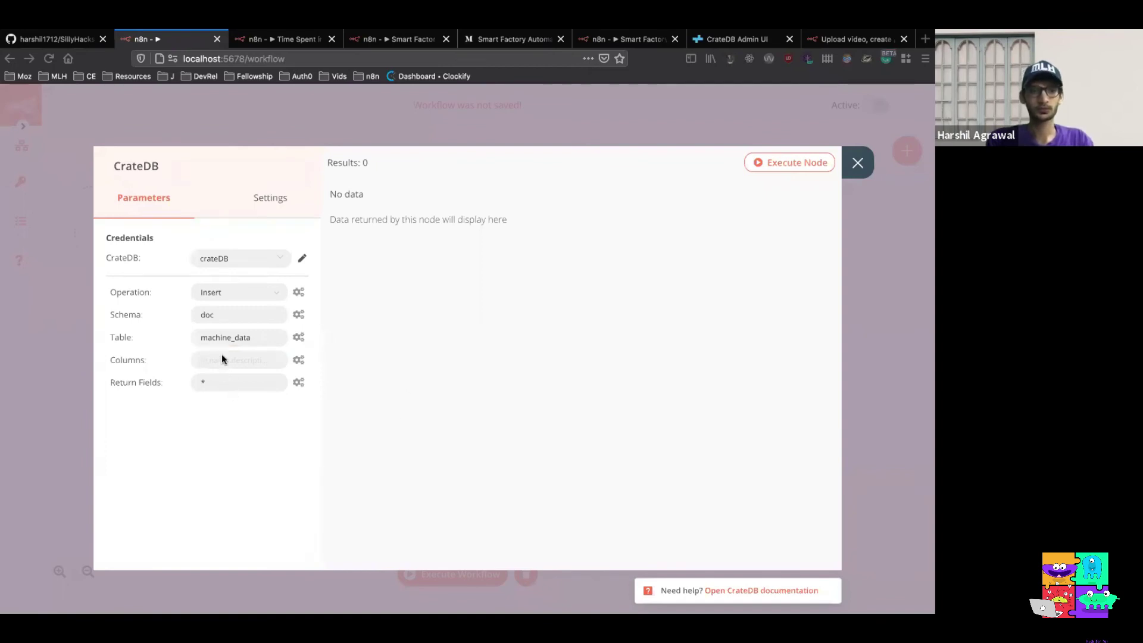
pyautogui.click(283, 360)
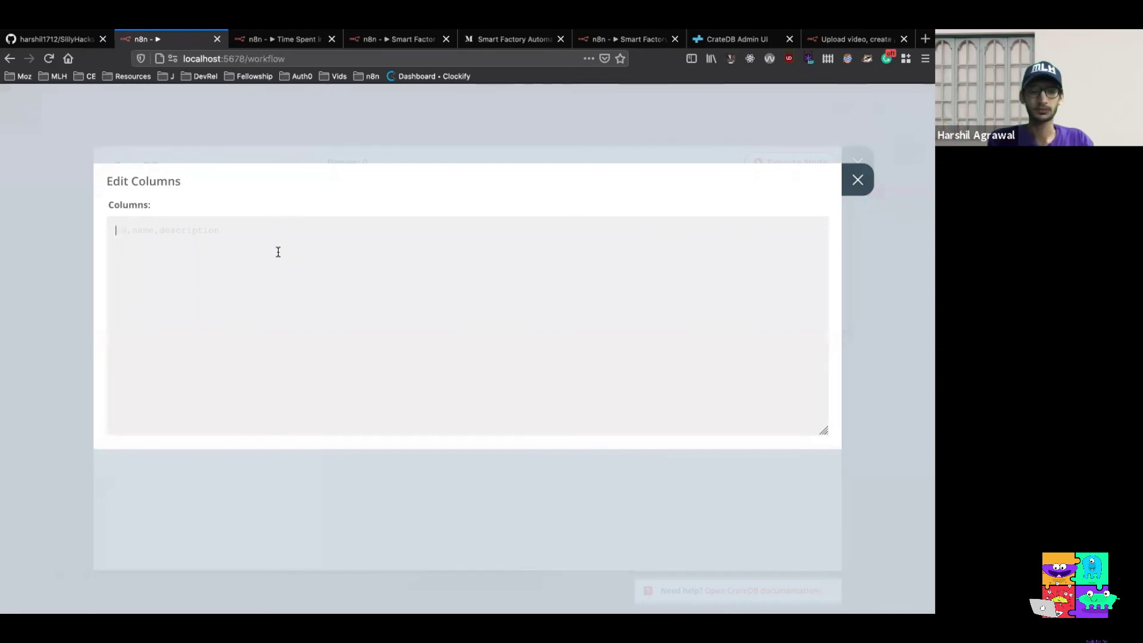
pyautogui.write('temperature_fahrenheit, temperature_celsius, machine_name, machine_uptime, time_stamp')
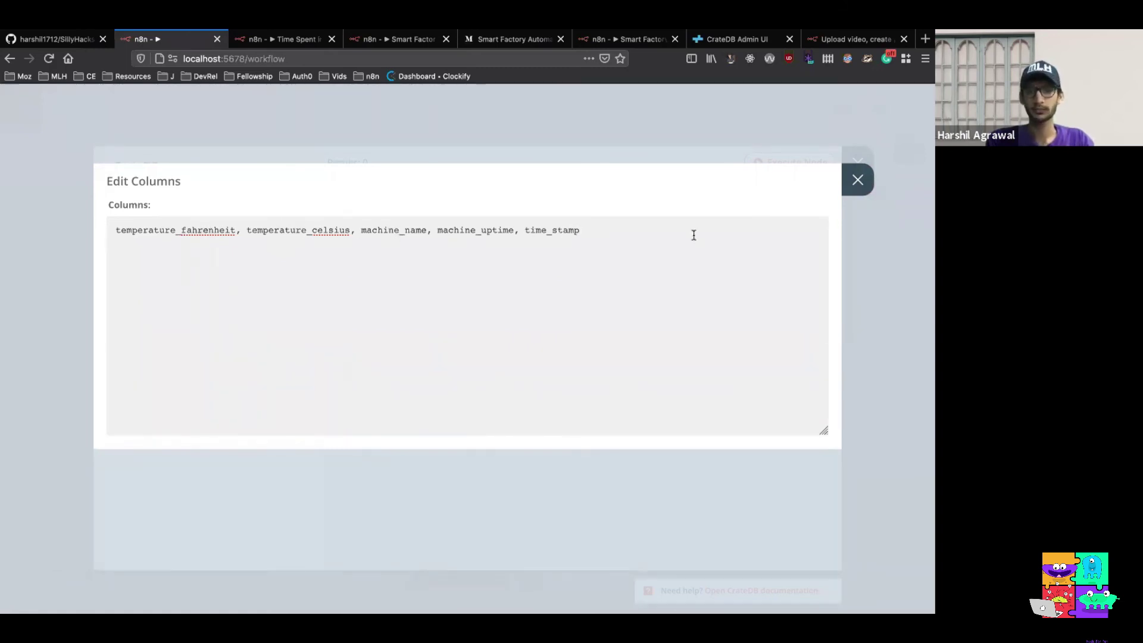
pyautogui.click(863, 178)
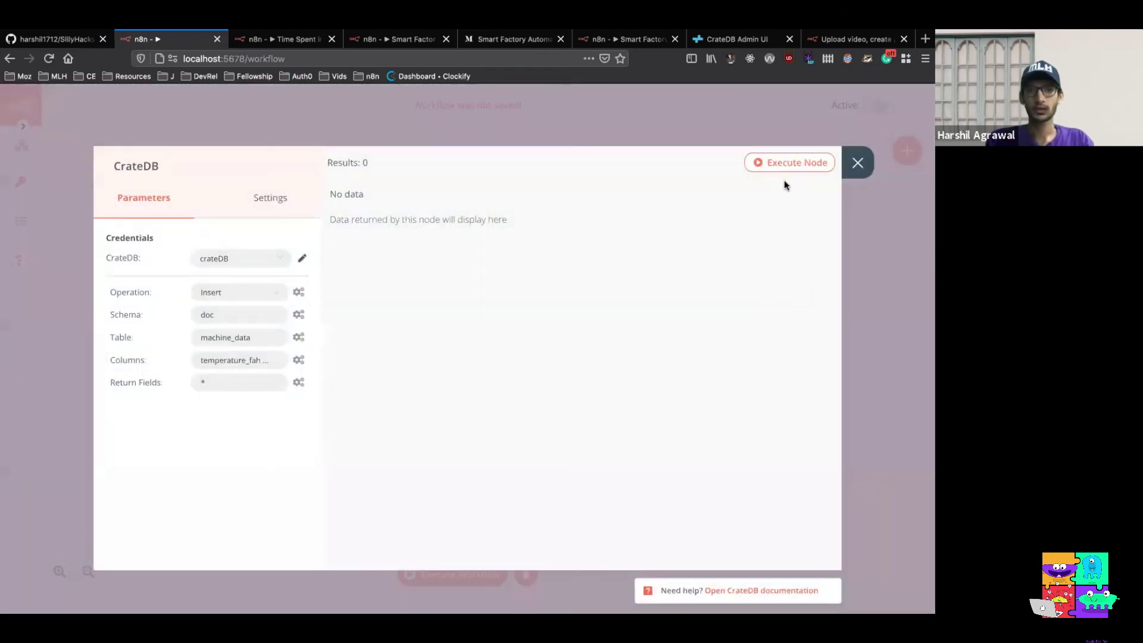
pyautogui.click(774, 163)
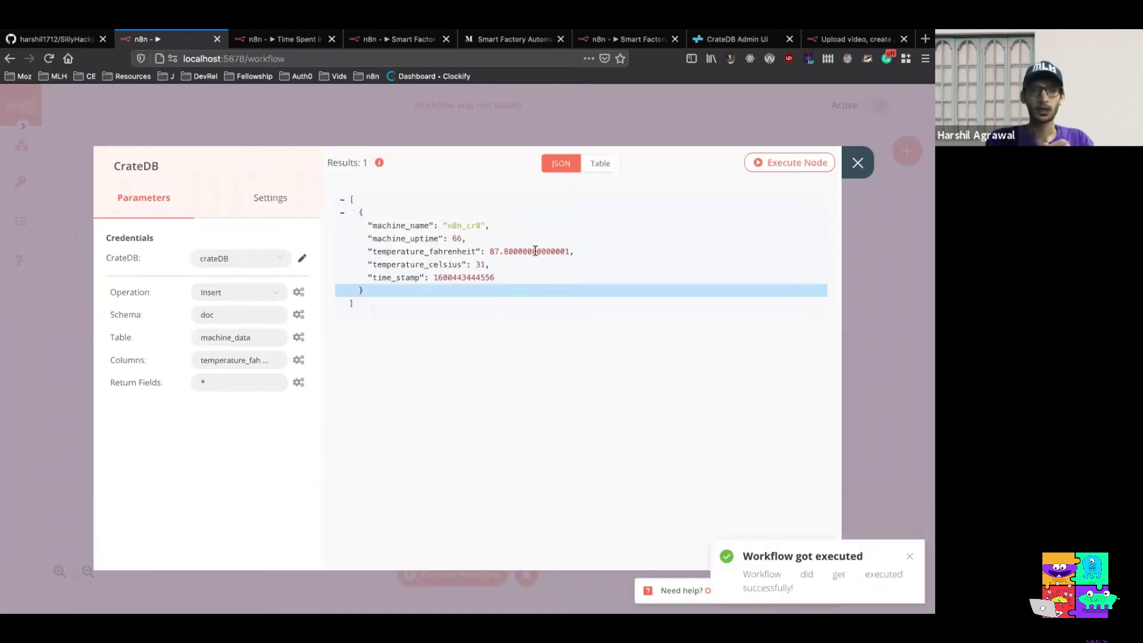
pyautogui.click(858, 163)
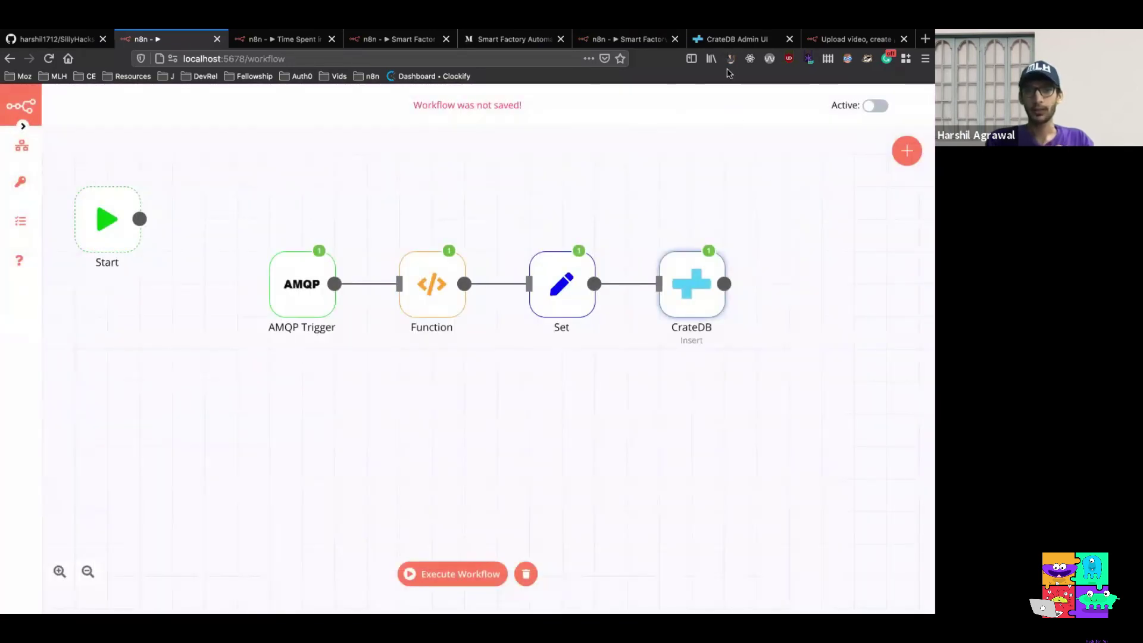
# Query machine_data in CrateDB and inspect the row: uptime 66, 87 °F, 31 °C
pyautogui.click(737, 39)
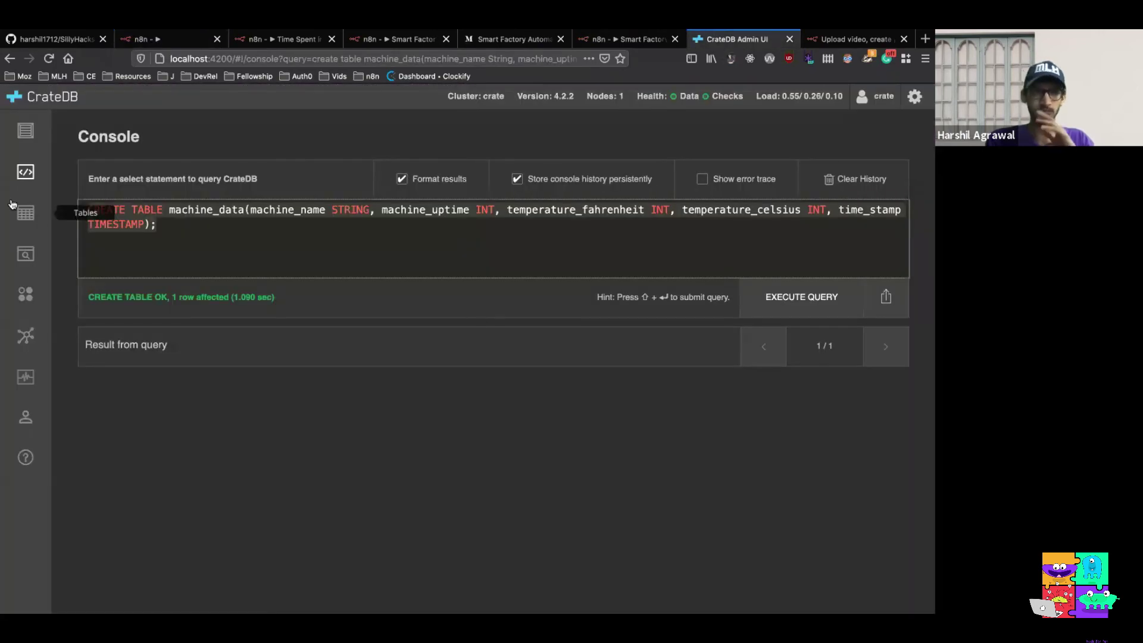
pyautogui.click(24, 213)
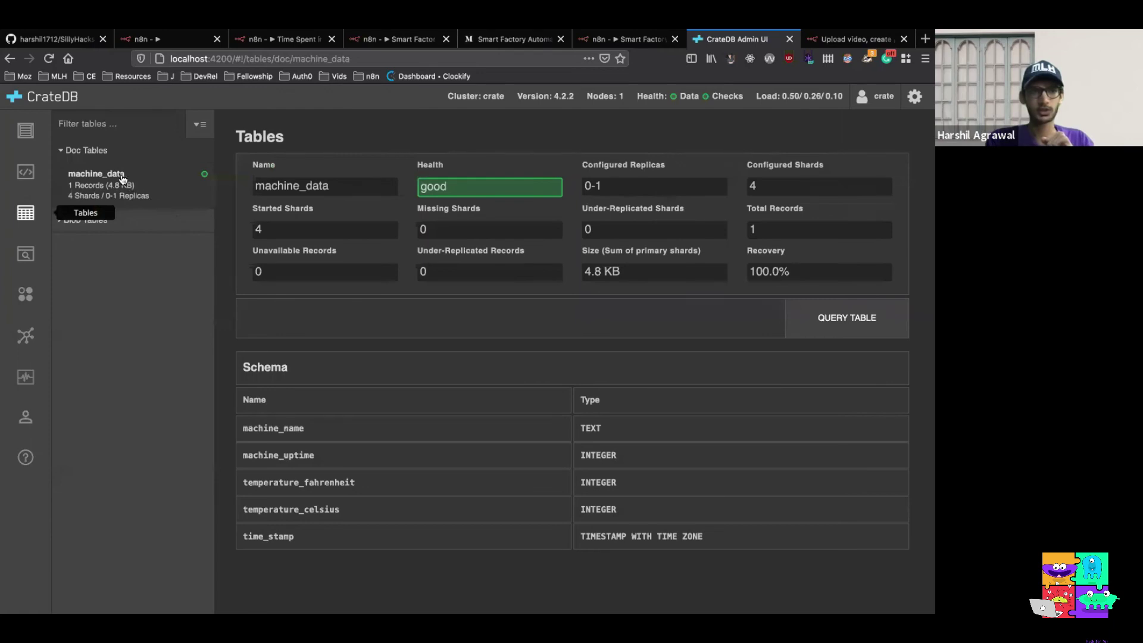
pyautogui.click(831, 319)
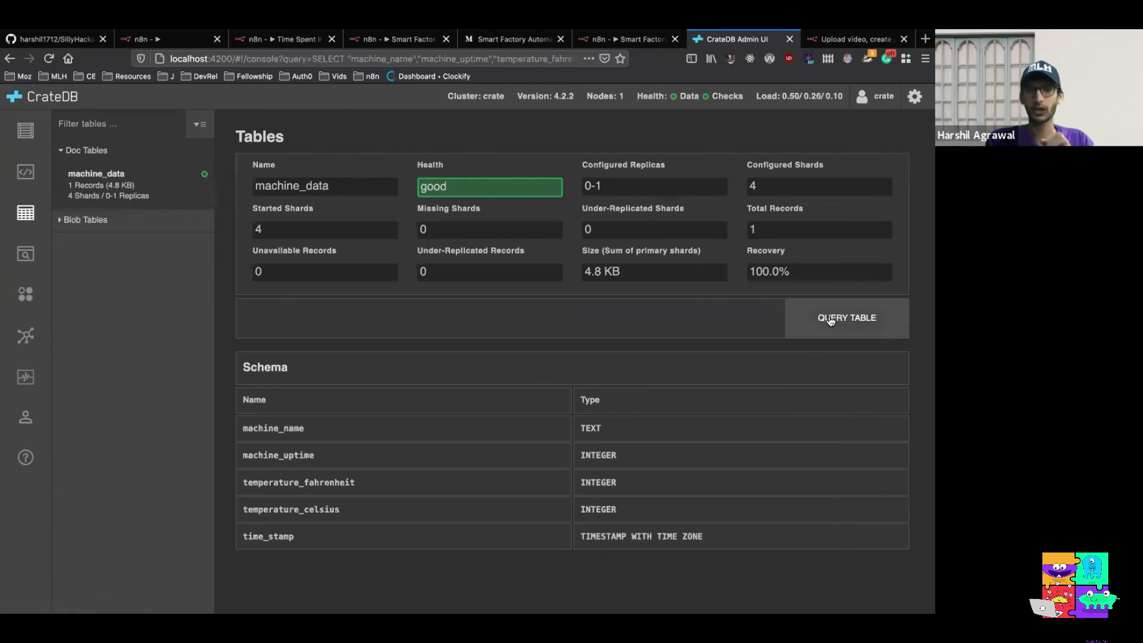
pyautogui.click(799, 305)
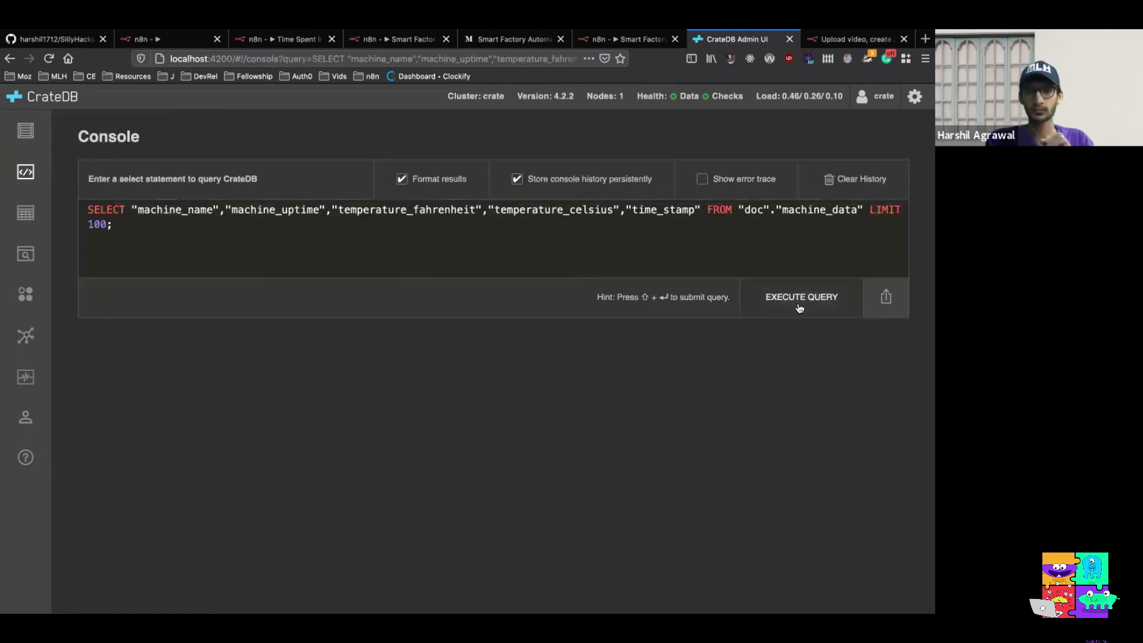
pyautogui.hscroll(5, 486, 410)
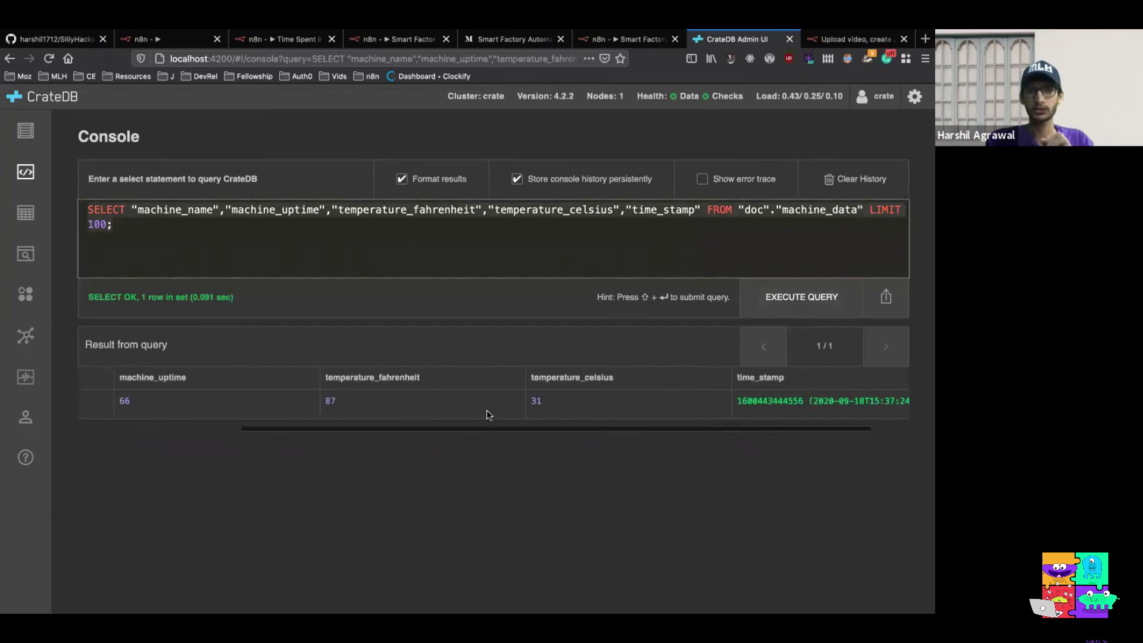
pyautogui.hscroll(-5, 489, 404)
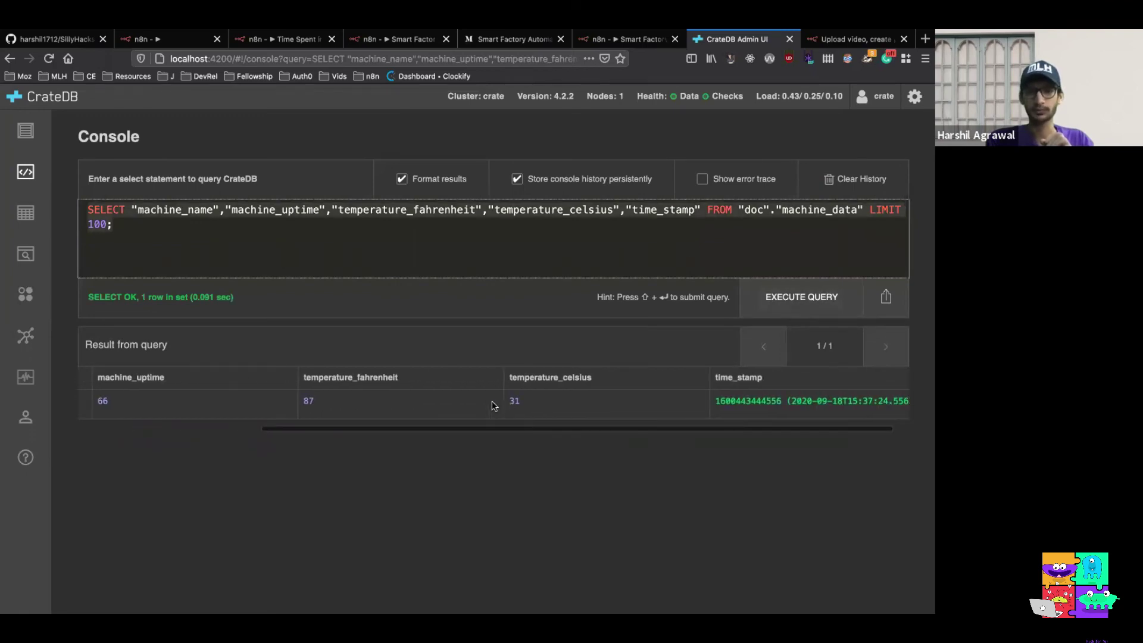
pyautogui.hscroll(5, 491, 405)
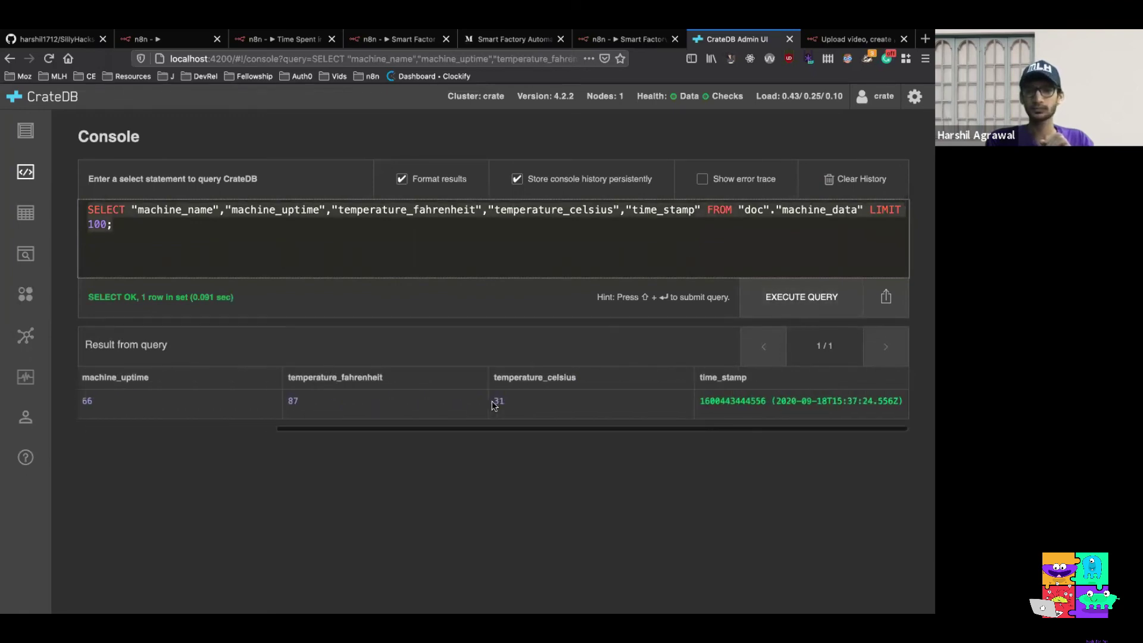
pyautogui.hscroll(-3, 492, 403)
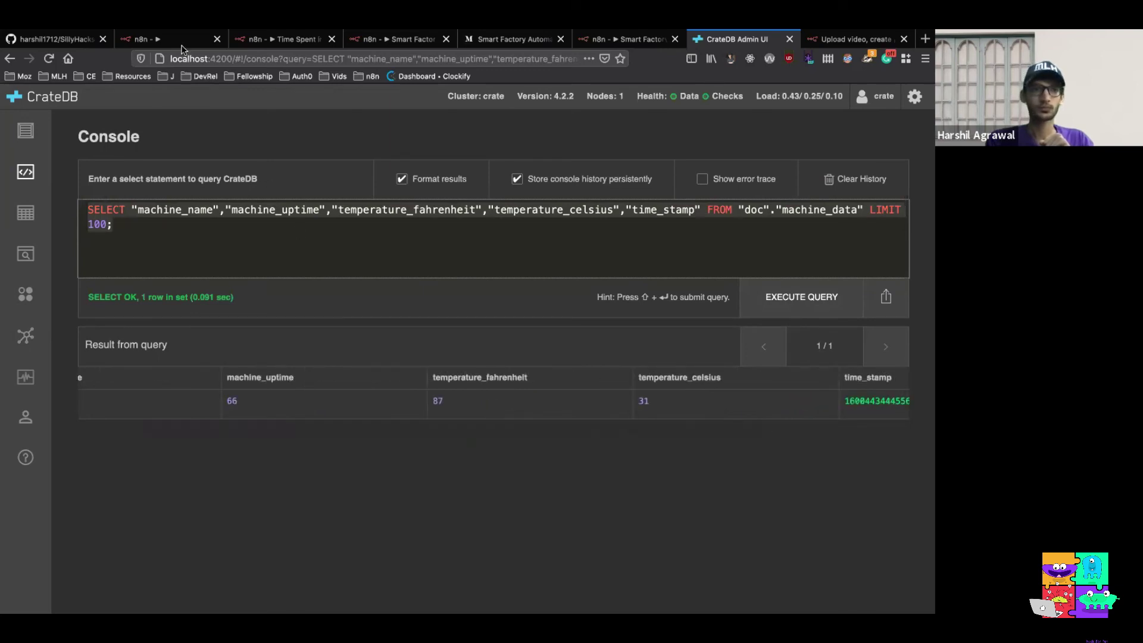
# Drag the Function, Set and CrateDB nodes into a lower row, aligning CrateDB with Set
pyautogui.click(166, 38)
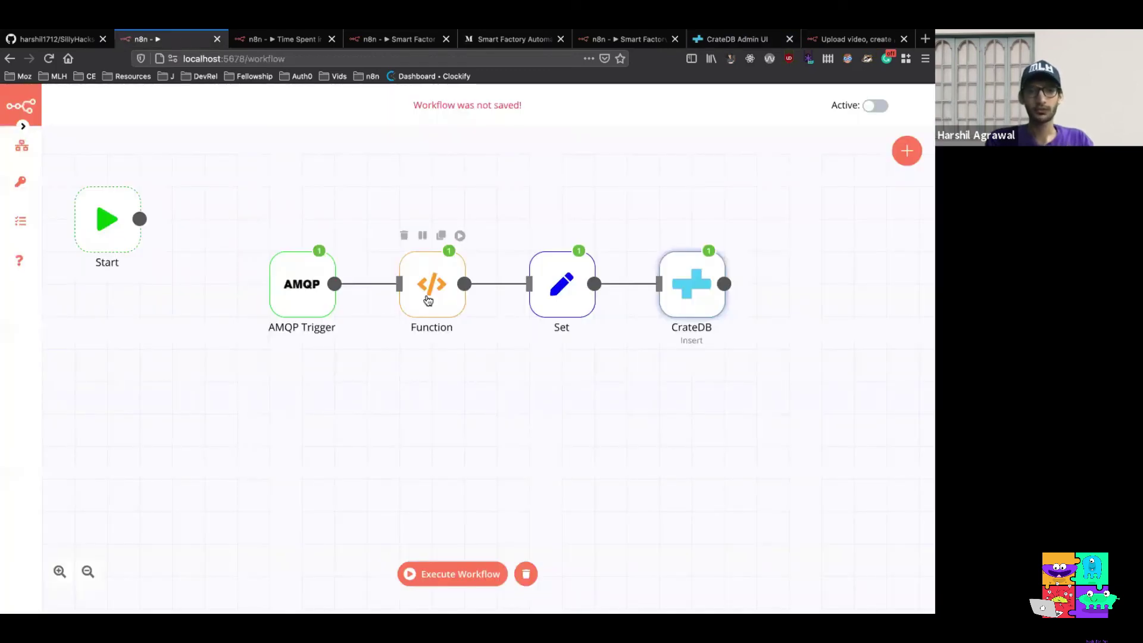
pyautogui.moveTo(428, 300); pyautogui.dragTo(428, 396)
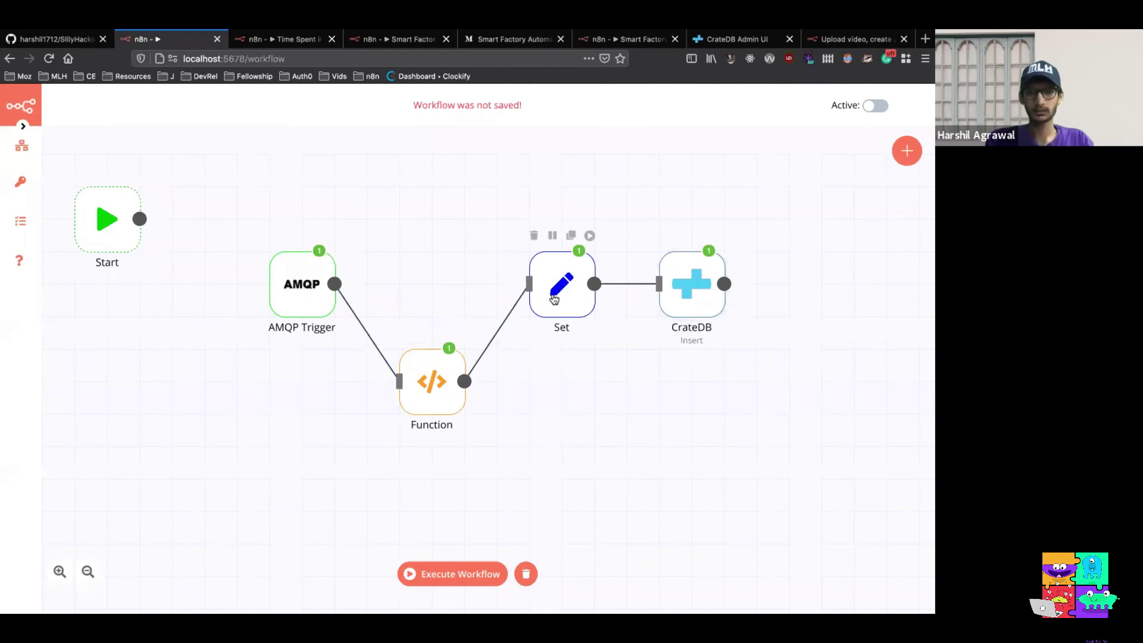
pyautogui.moveTo(554, 299); pyautogui.dragTo(554, 395)
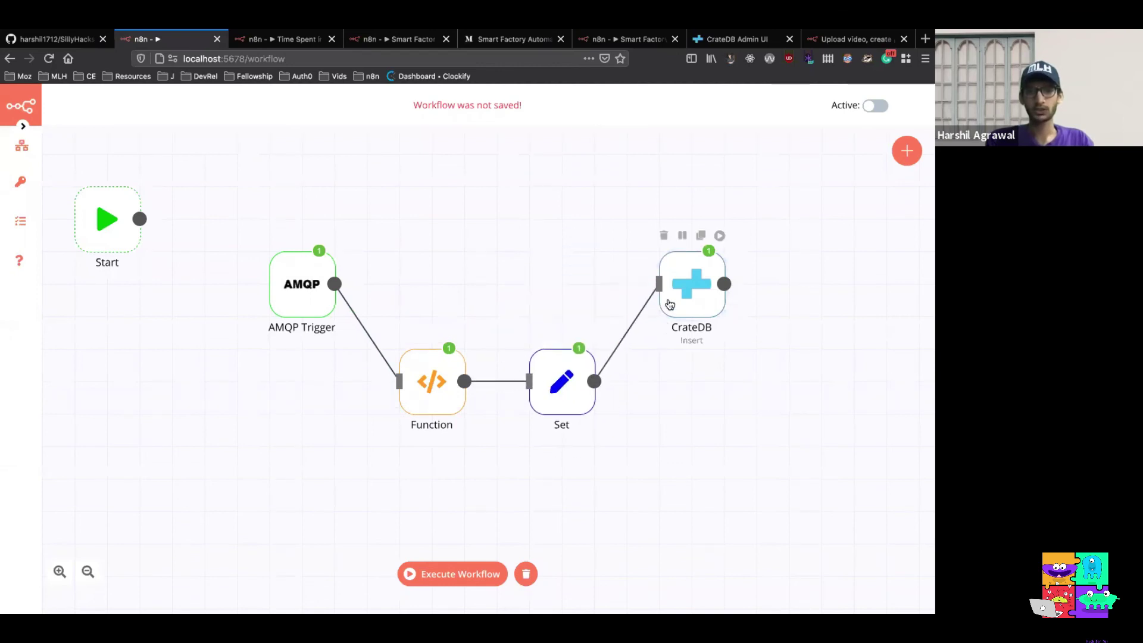
pyautogui.moveTo(669, 305); pyautogui.dragTo(669, 396)
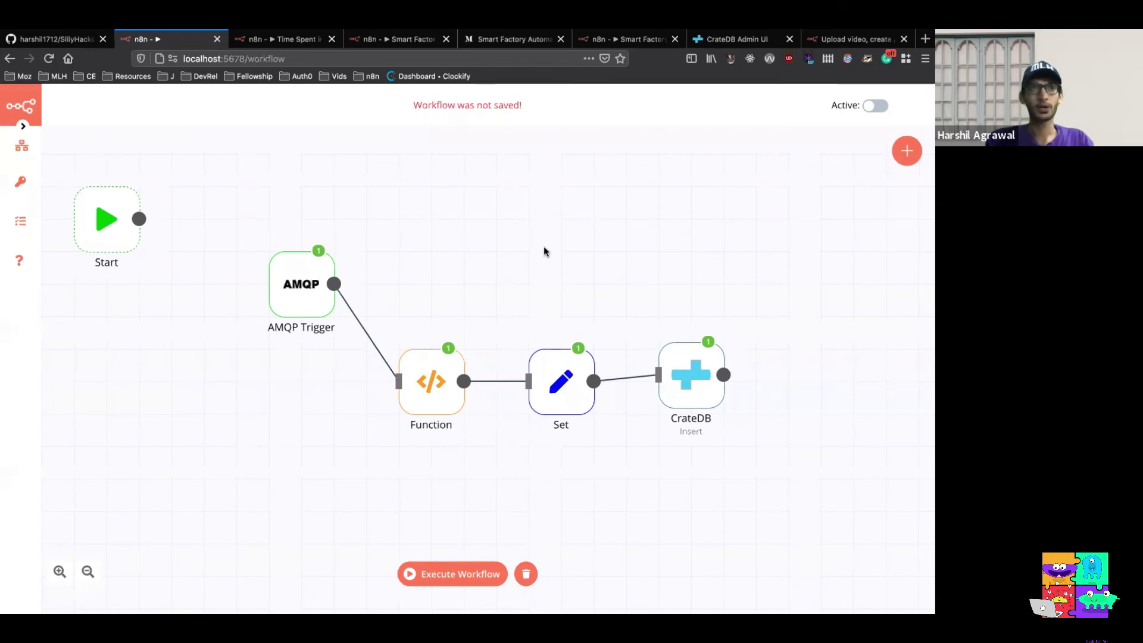
pyautogui.scroll(2, 585, 221)
pyautogui.hscroll(2, 584, 221)
pyautogui.hscroll(-2, 586, 221)
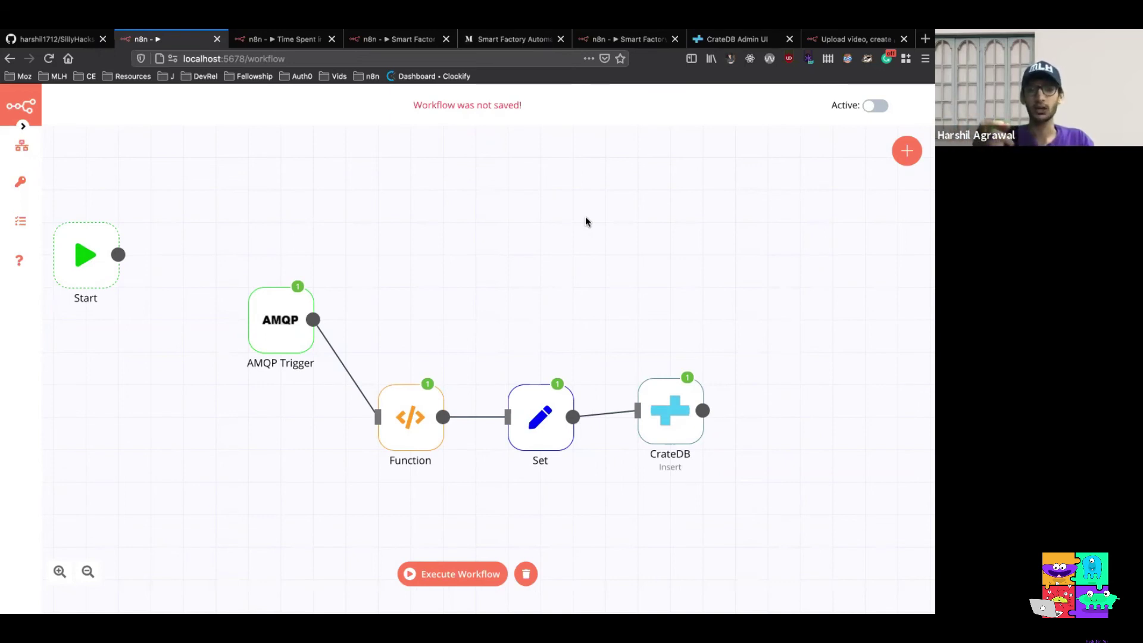
pyautogui.moveTo(670, 411); pyautogui.dragTo(669, 418)
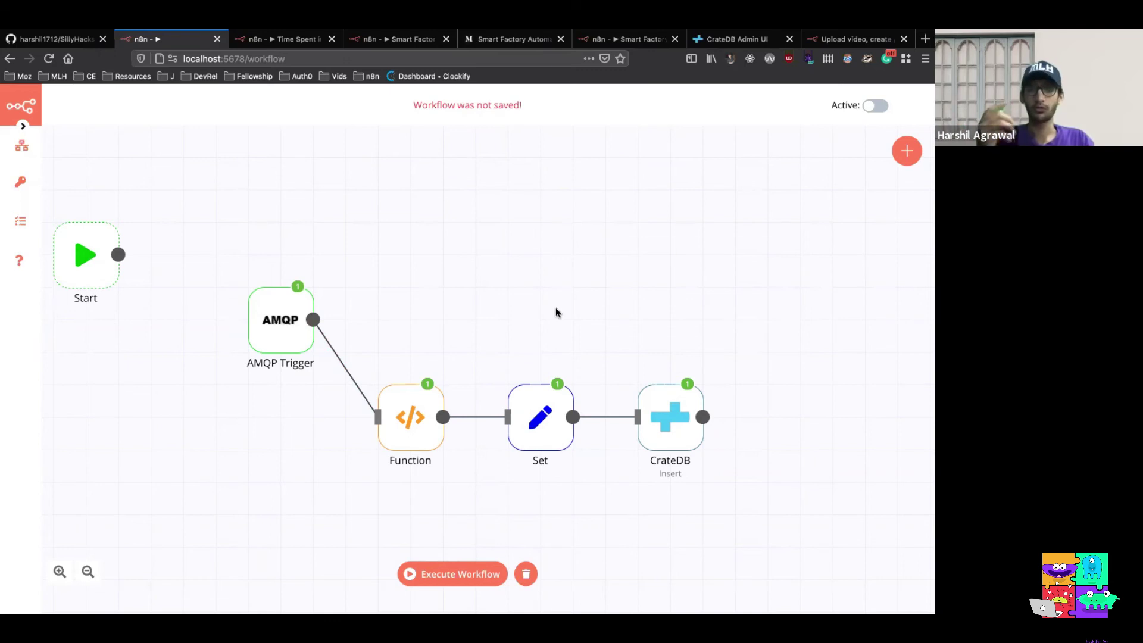
# Add an IF node and position it above the Function node, not yet connected
pyautogui.click(906, 151)
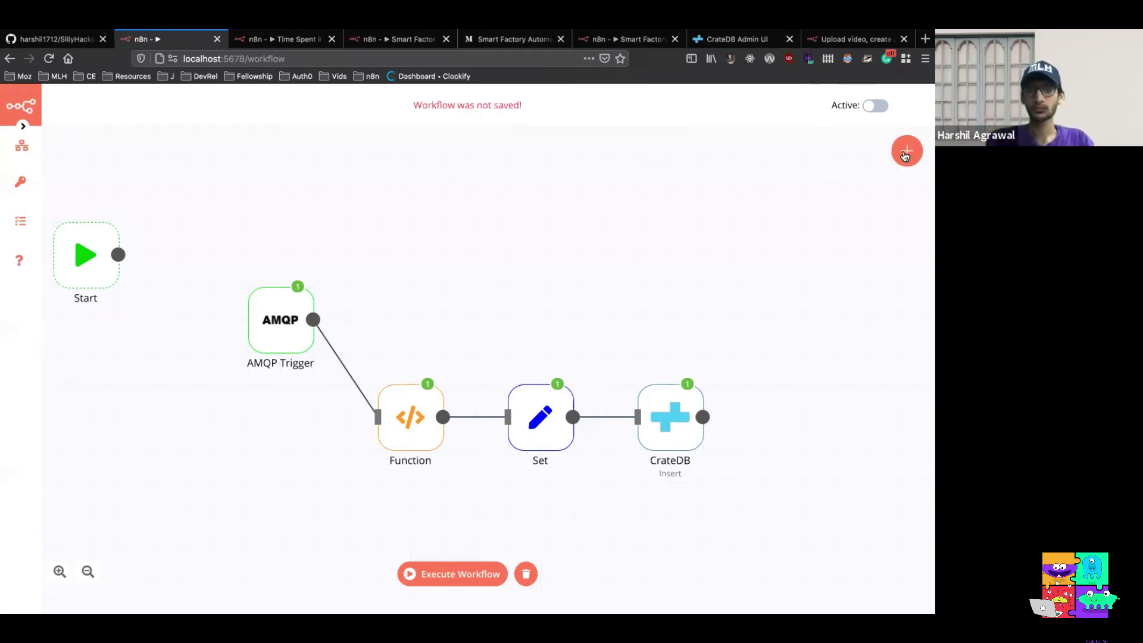
pyautogui.write('if')
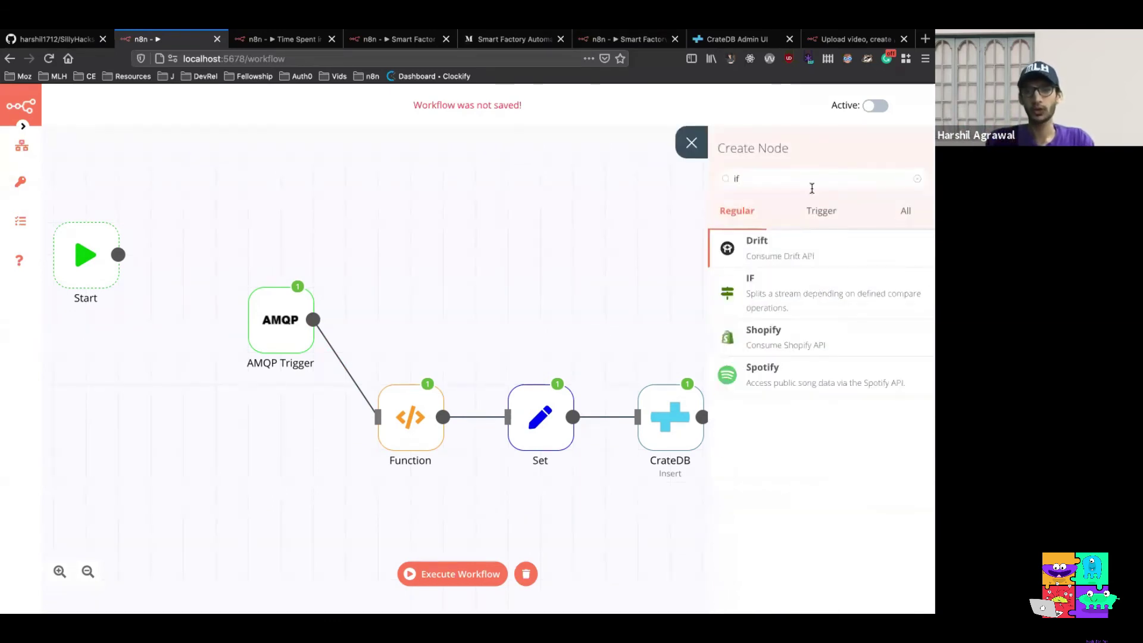
pyautogui.click(786, 290)
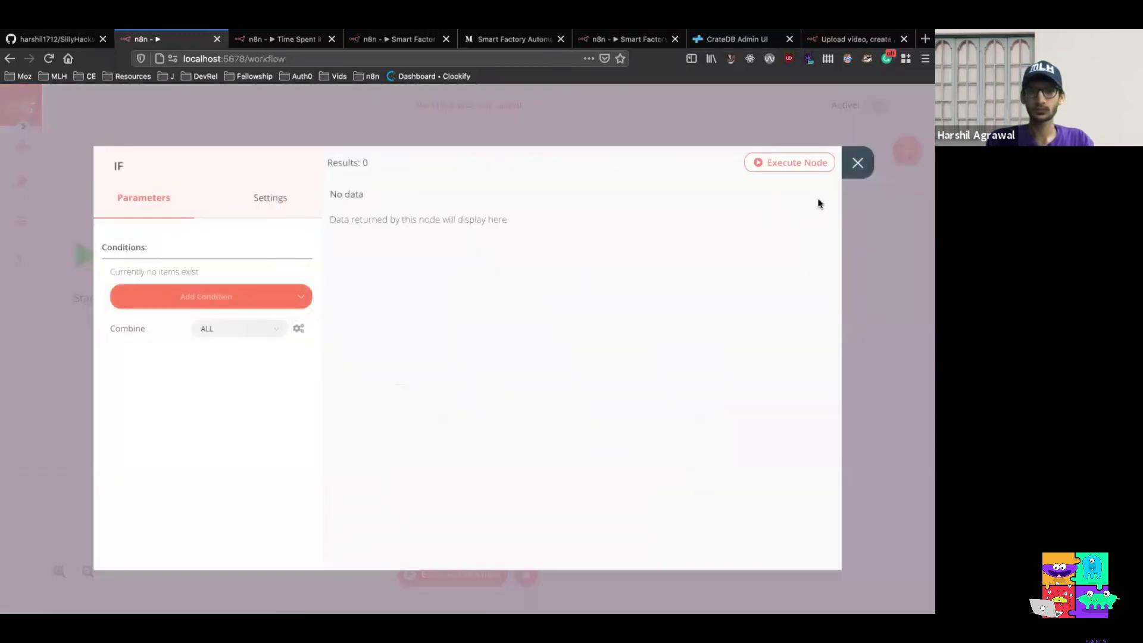
pyautogui.click(857, 173)
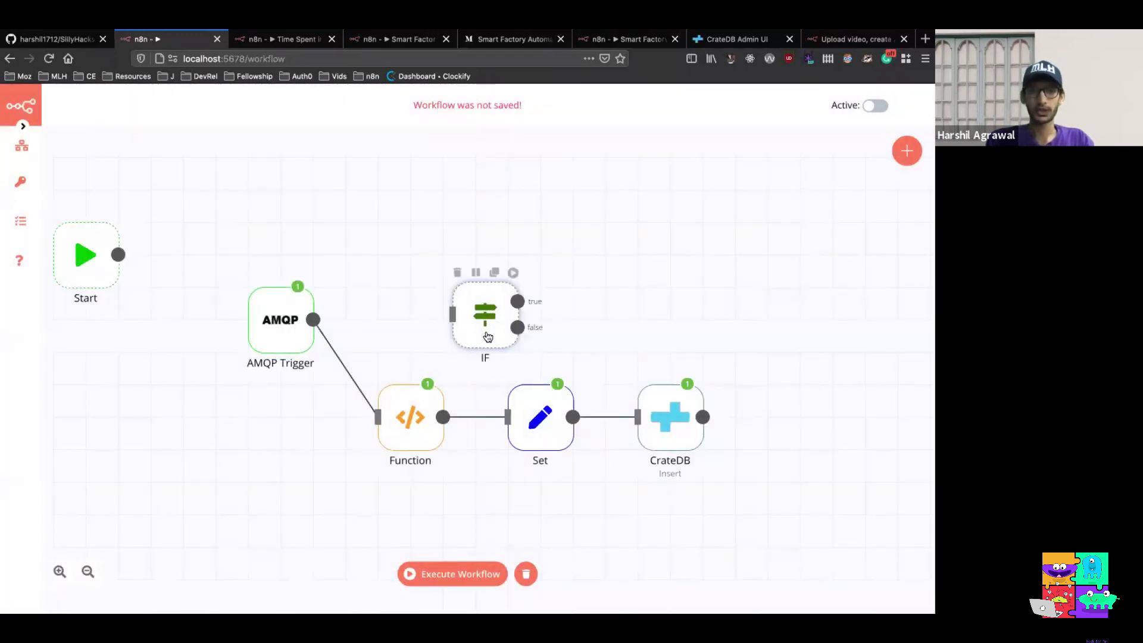
pyautogui.moveTo(411, 273); pyautogui.dragTo(410, 260)
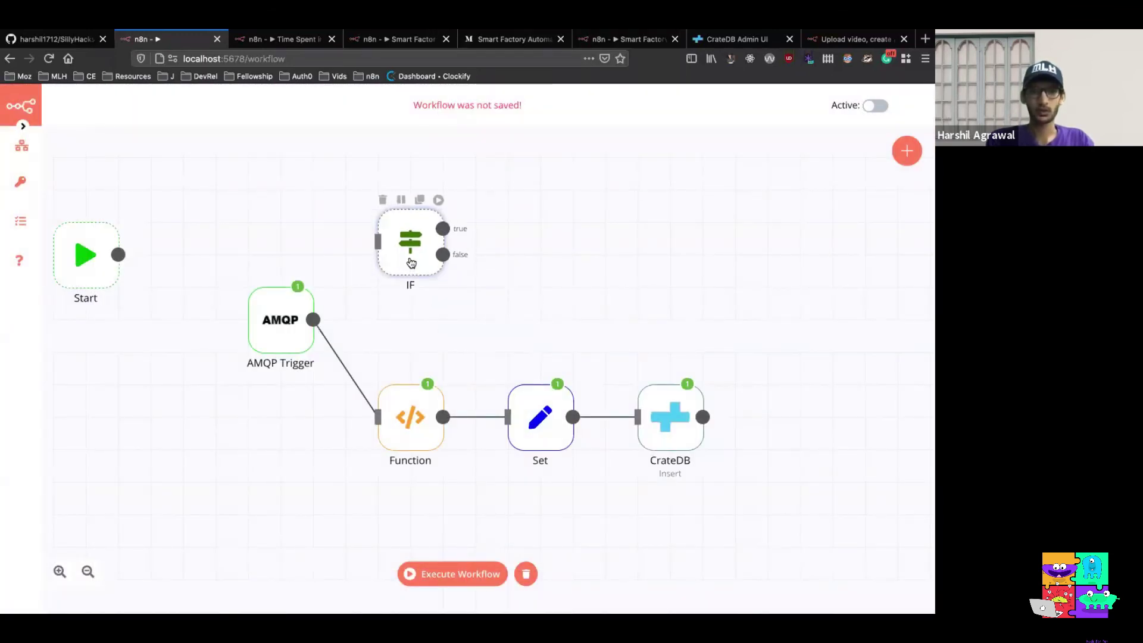
# Connect the AMQP Trigger to the IF node and add a Number condition
pyautogui.moveTo(313, 322); pyautogui.dragTo(404, 250)
pyautogui.doubleClick(403, 250)
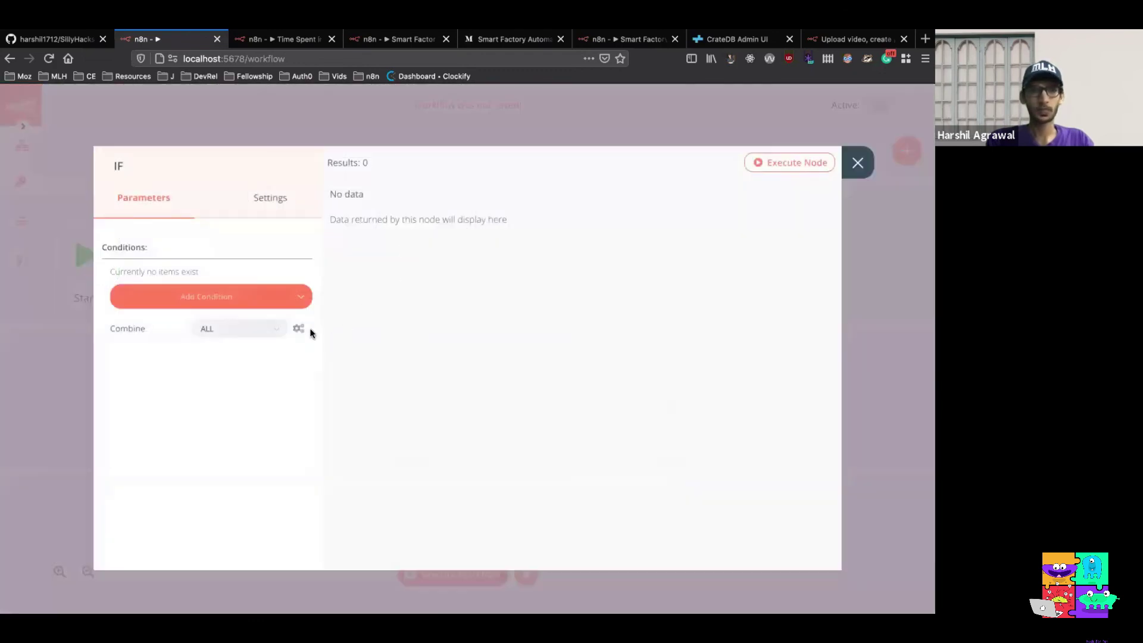
pyautogui.click(276, 296)
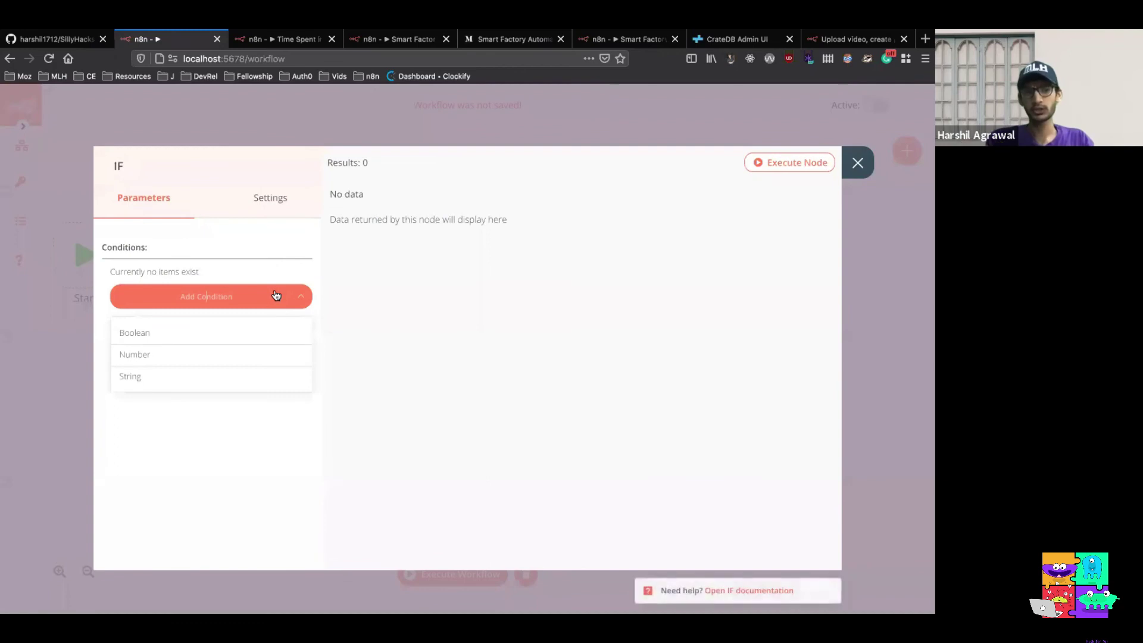
pyautogui.click(255, 356)
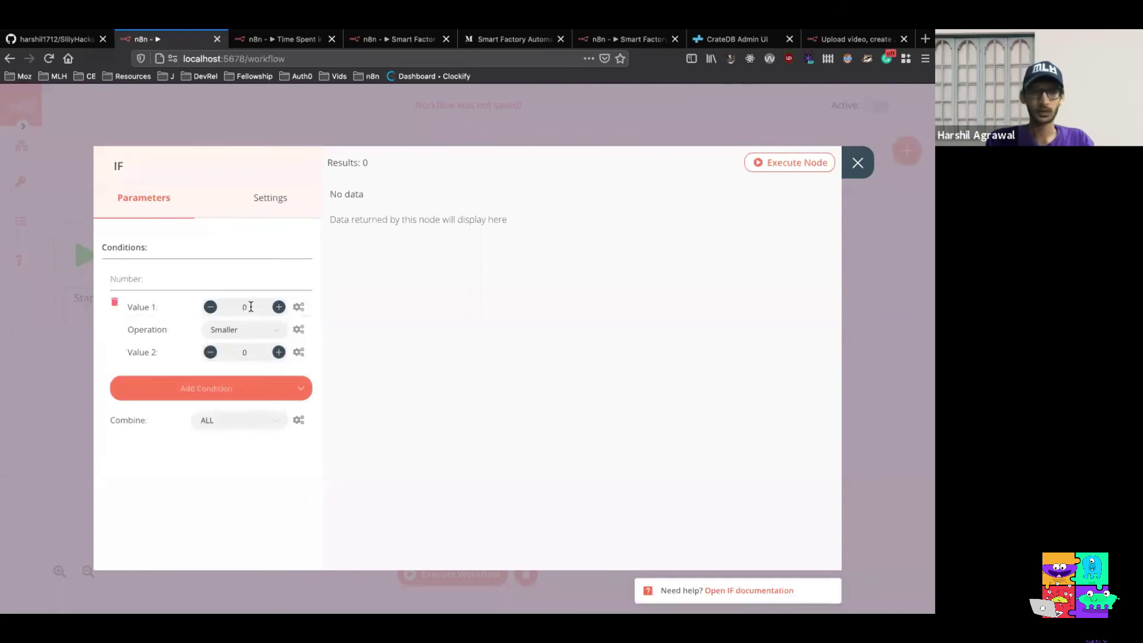
# Set Value 1 to an expression using the trigger's body temperature_celsius (31)
pyautogui.click(298, 308)
pyautogui.click(288, 337)
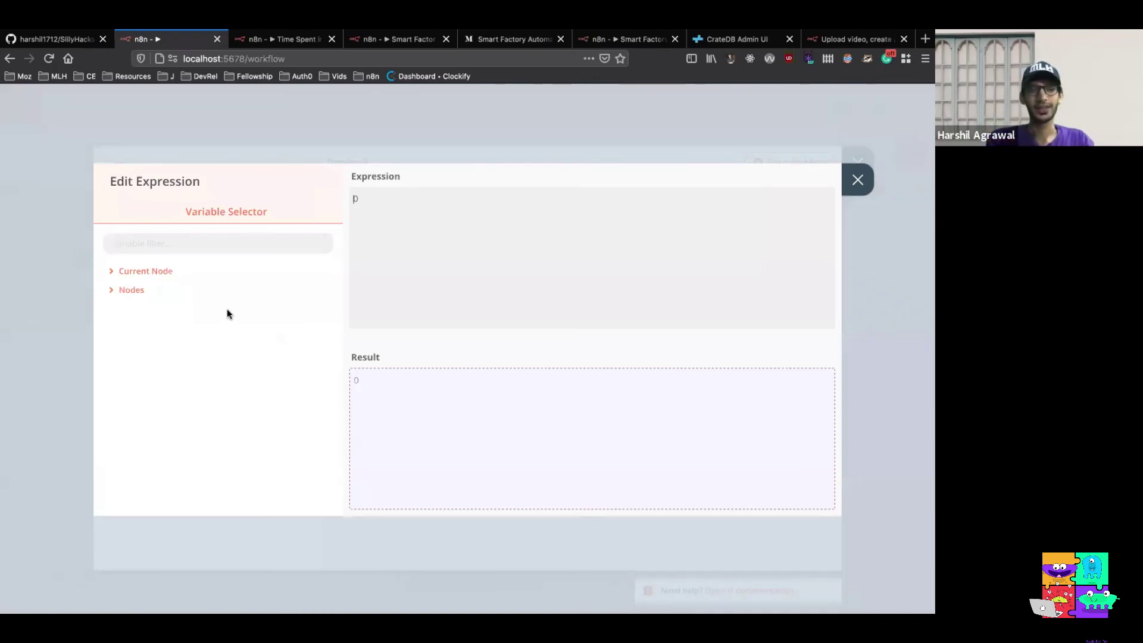
pyautogui.click(132, 290)
pyautogui.click(150, 308)
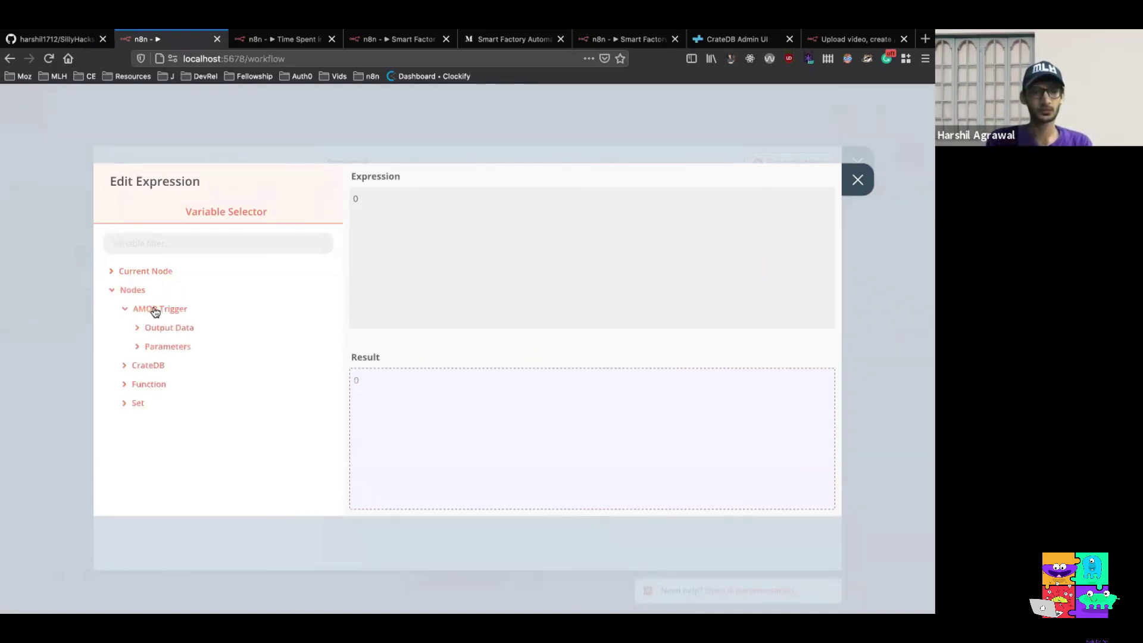
pyautogui.click(161, 327)
pyautogui.click(166, 347)
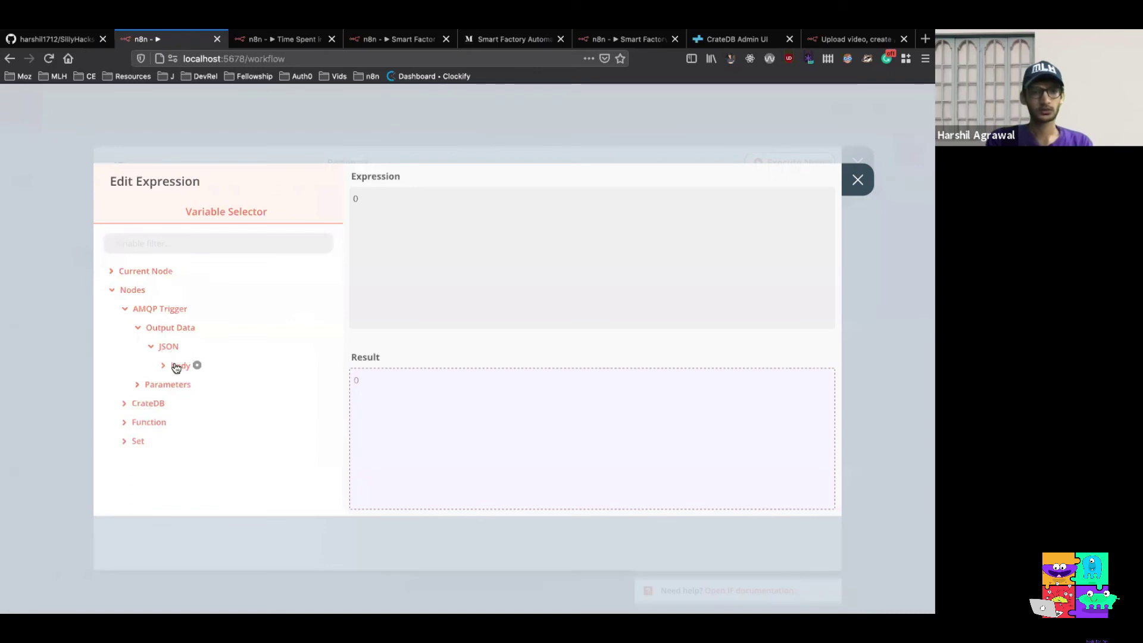
pyautogui.click(176, 366)
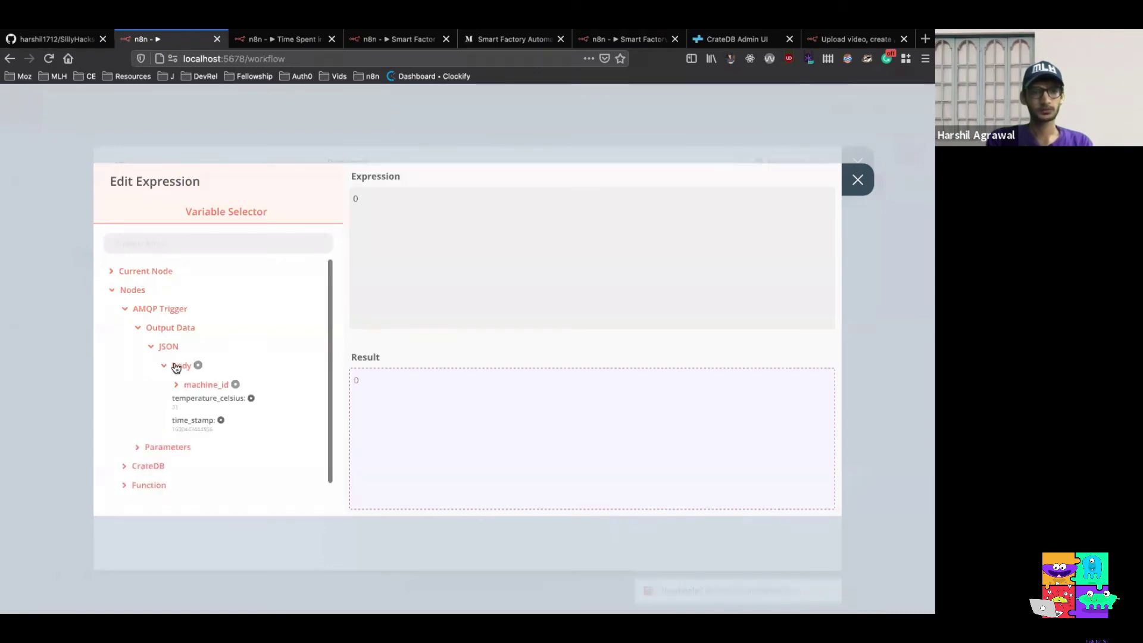
pyautogui.click(251, 398)
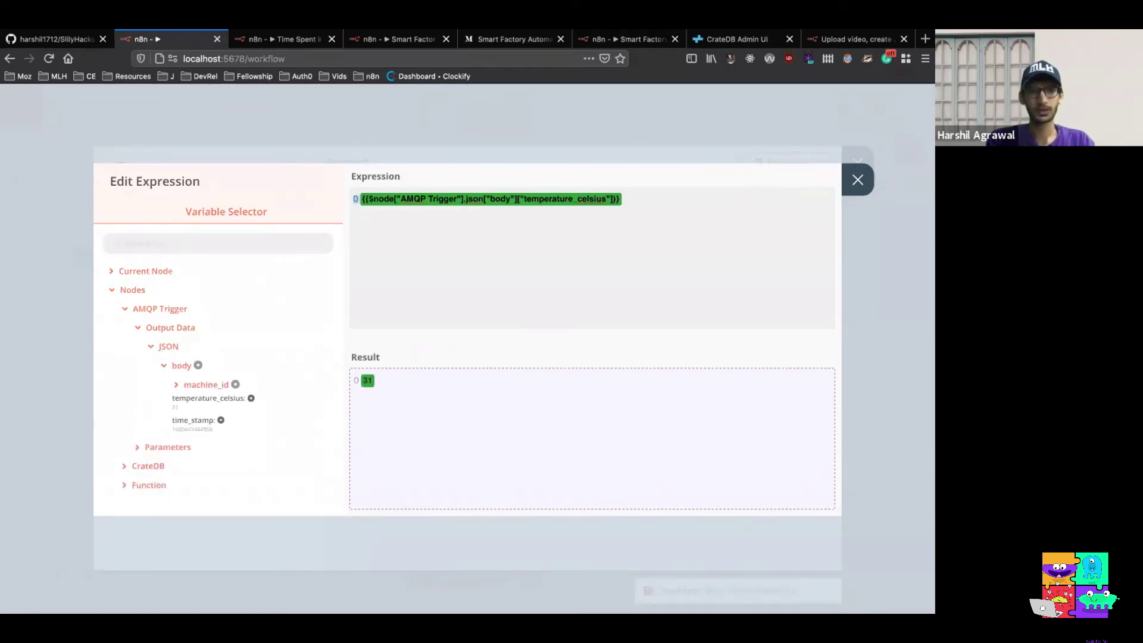
pyautogui.press('BackSpace')
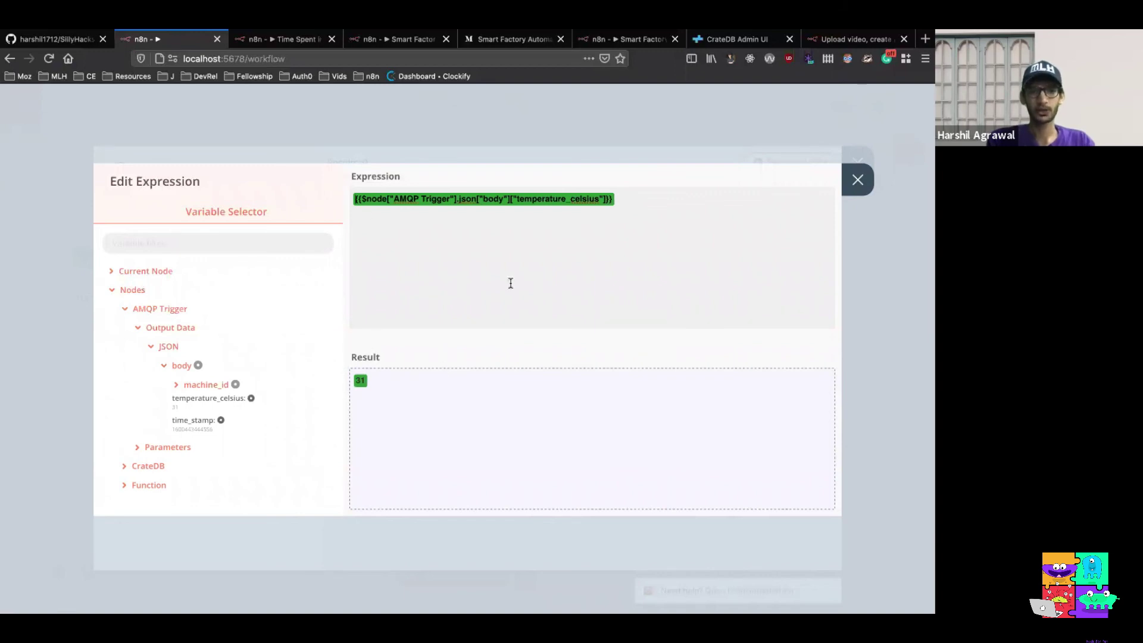
pyautogui.click(868, 184)
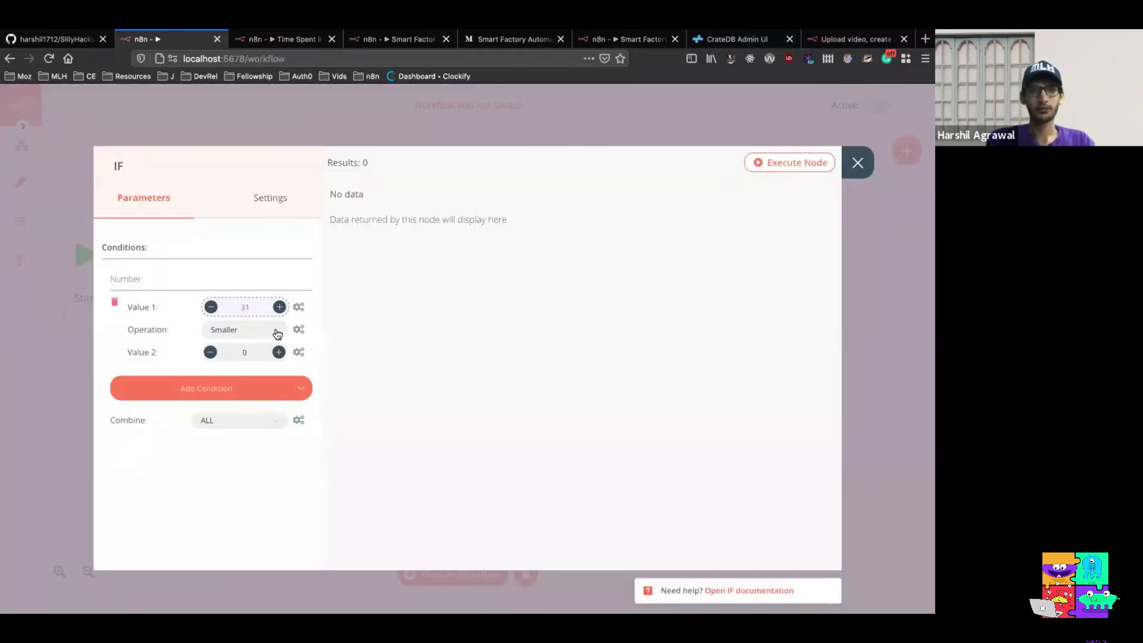
# Change the comparison to Larger Equal and test-run the IF node
pyautogui.click(278, 332)
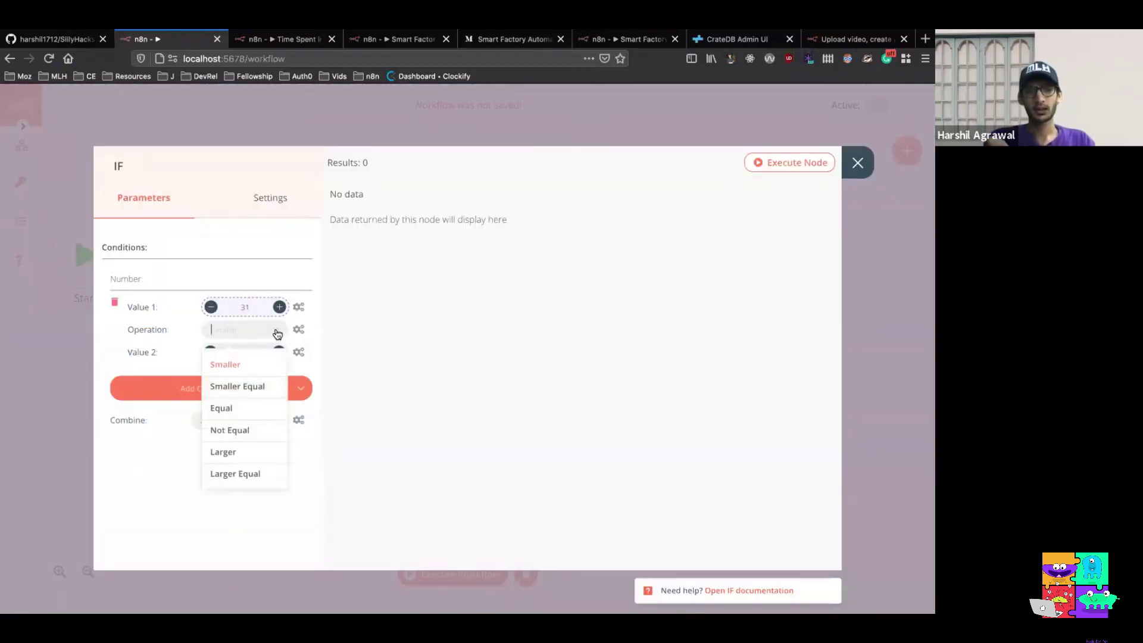
pyautogui.click(268, 481)
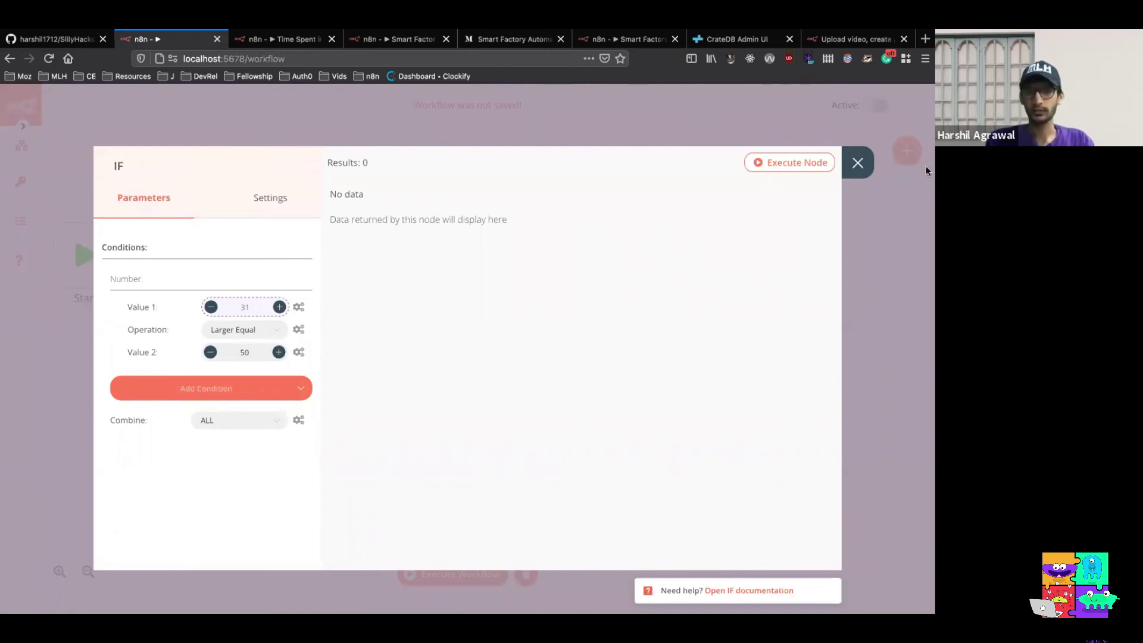
pyautogui.click(798, 167)
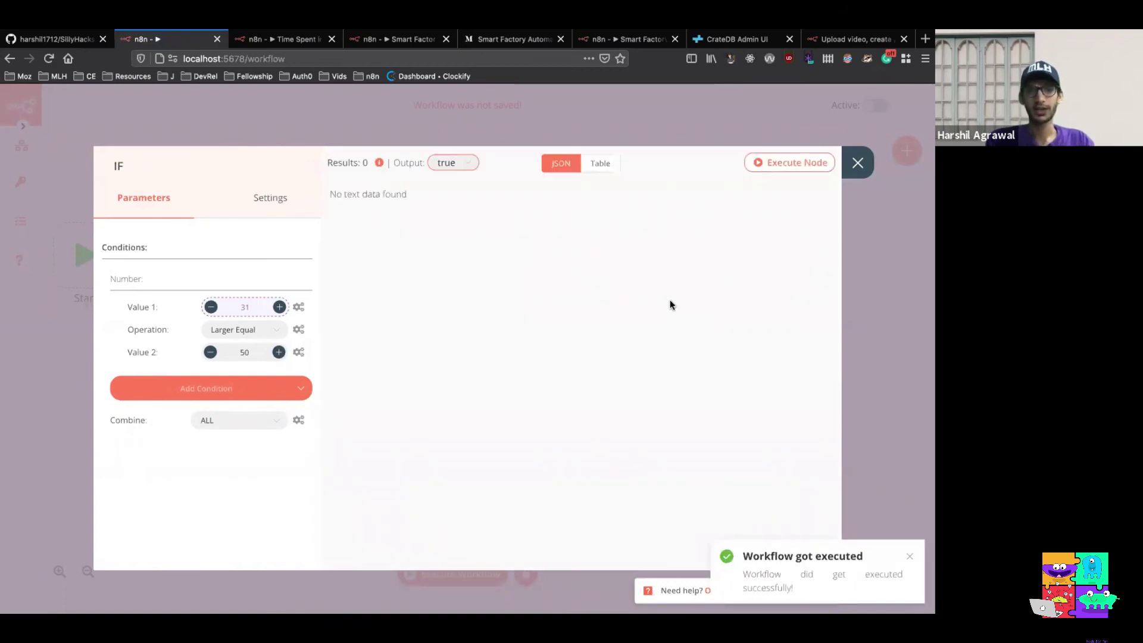
# Check the true and false branch outputs, confirming the 31 °C item went to false
pyautogui.click(468, 162)
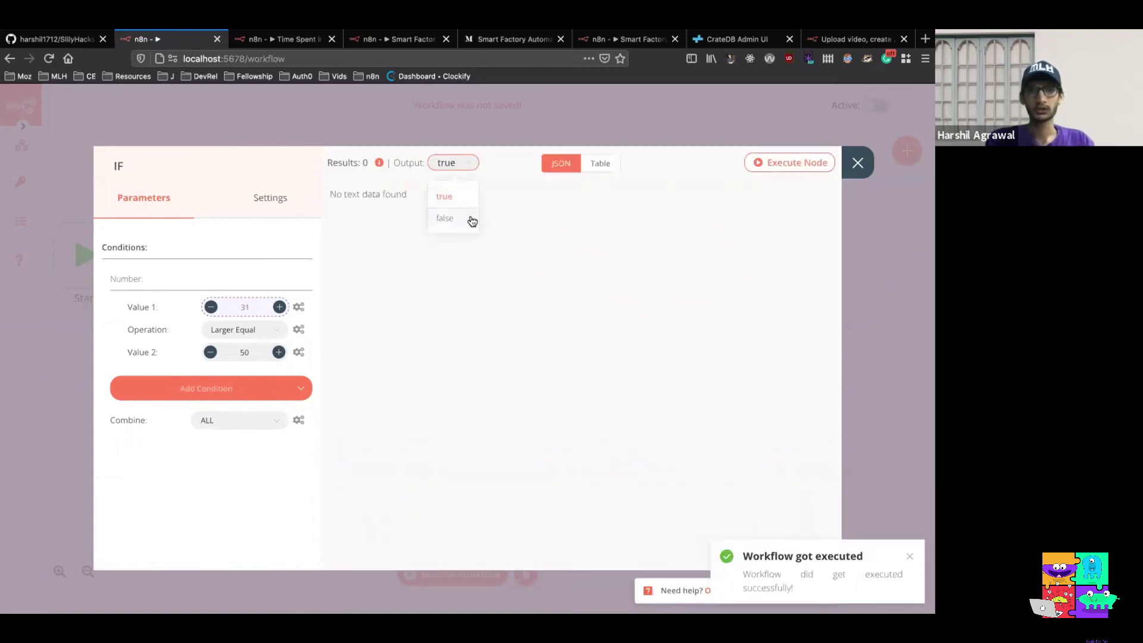
pyautogui.click(559, 238)
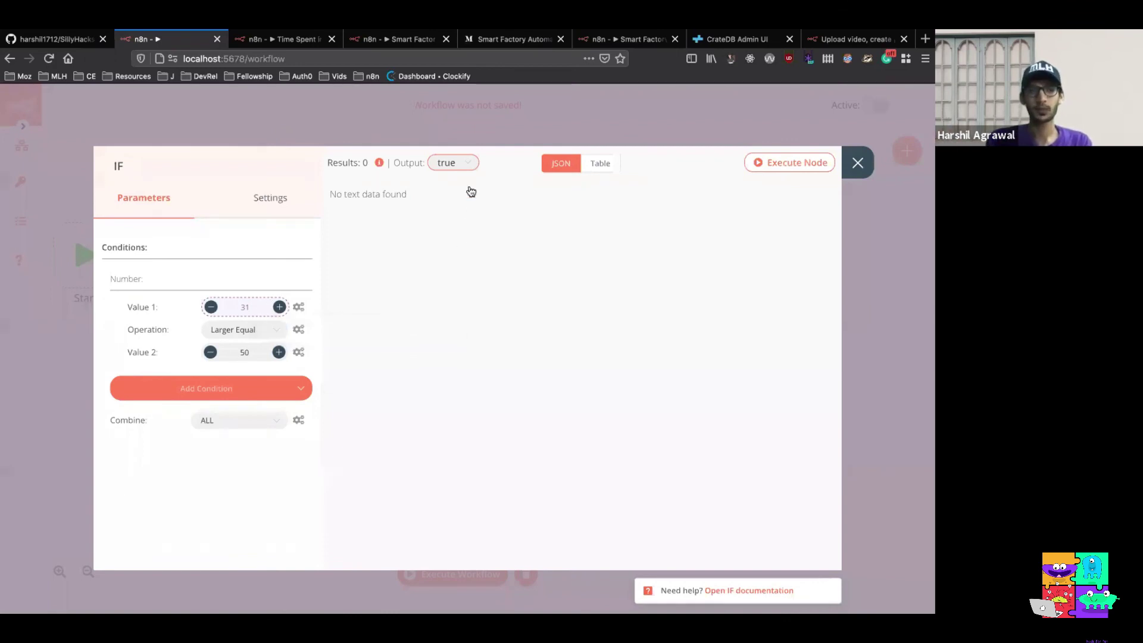
pyautogui.click(464, 163)
pyautogui.click(465, 213)
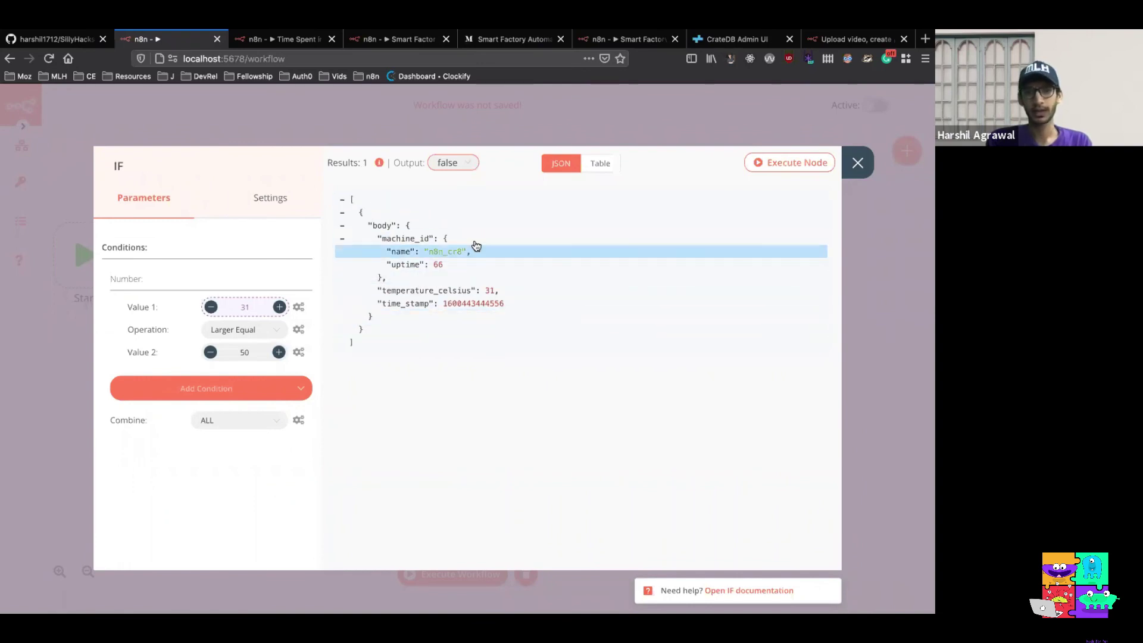
pyautogui.click(466, 163)
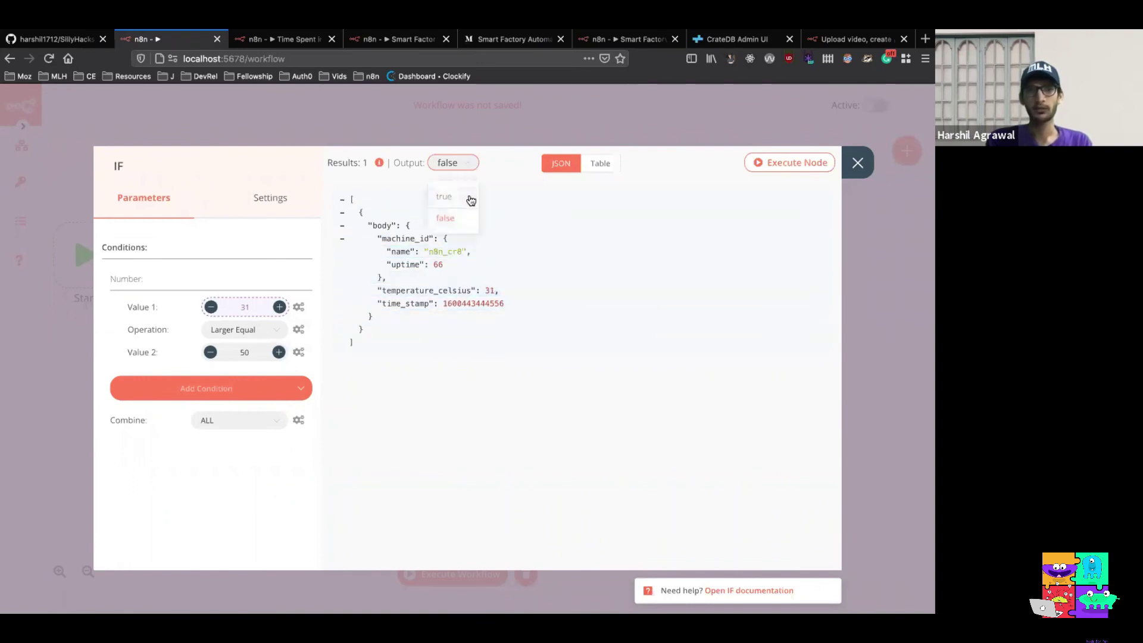
pyautogui.click(470, 198)
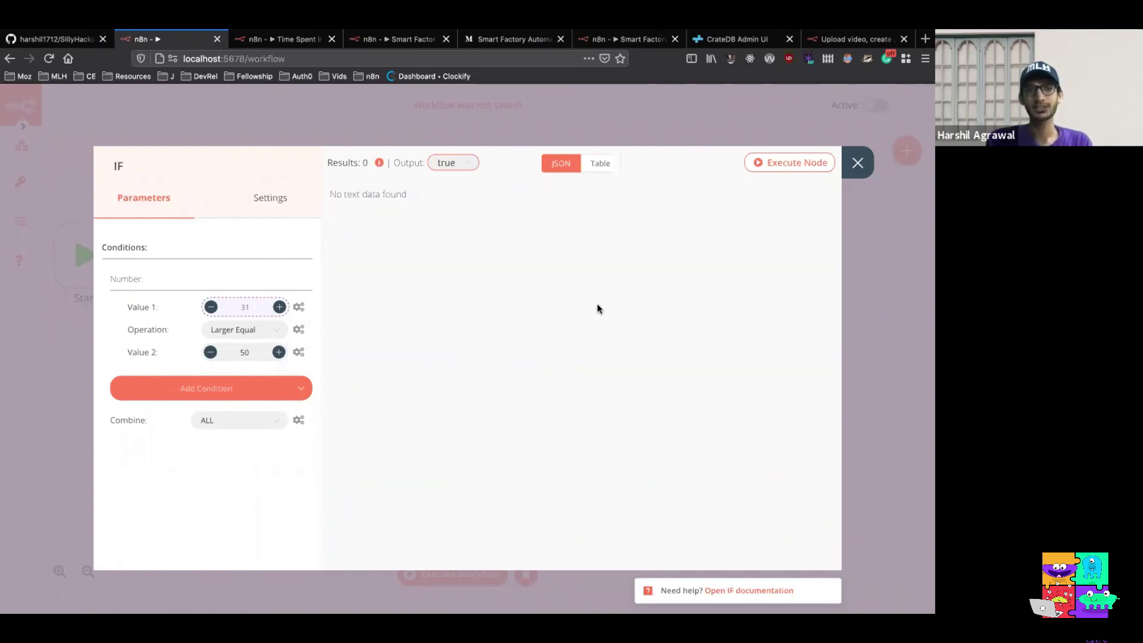
pyautogui.click(856, 163)
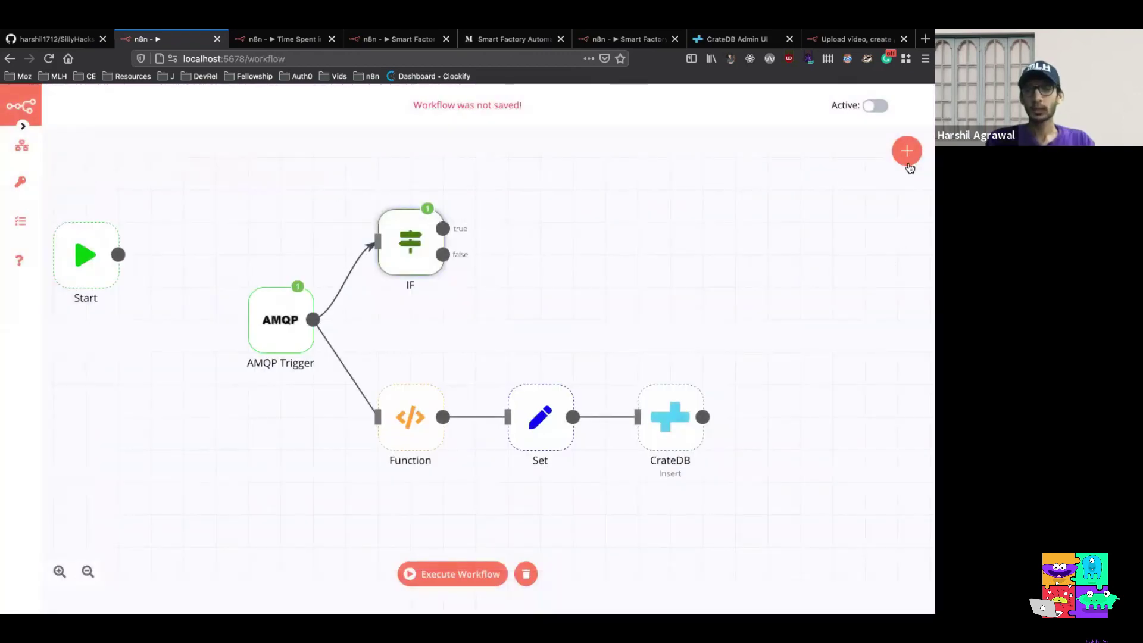
# Add a PagerDuty node after IF using the saved pagerDuty credential
pyautogui.click(907, 154)
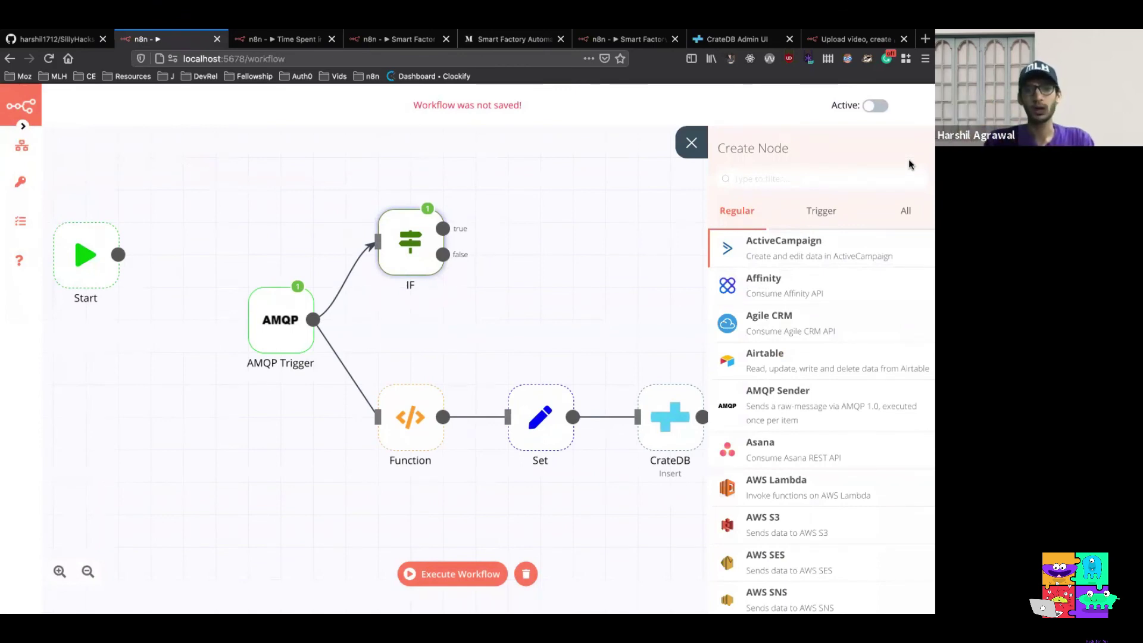
pyautogui.write('pa')
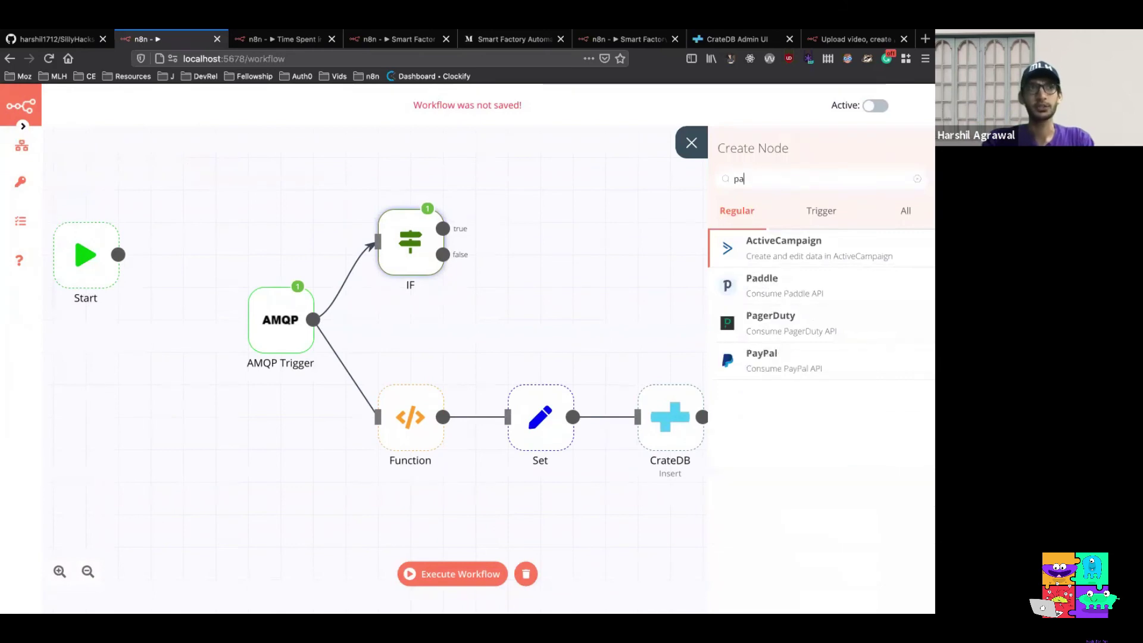
pyautogui.write('ge')
pyautogui.click(857, 242)
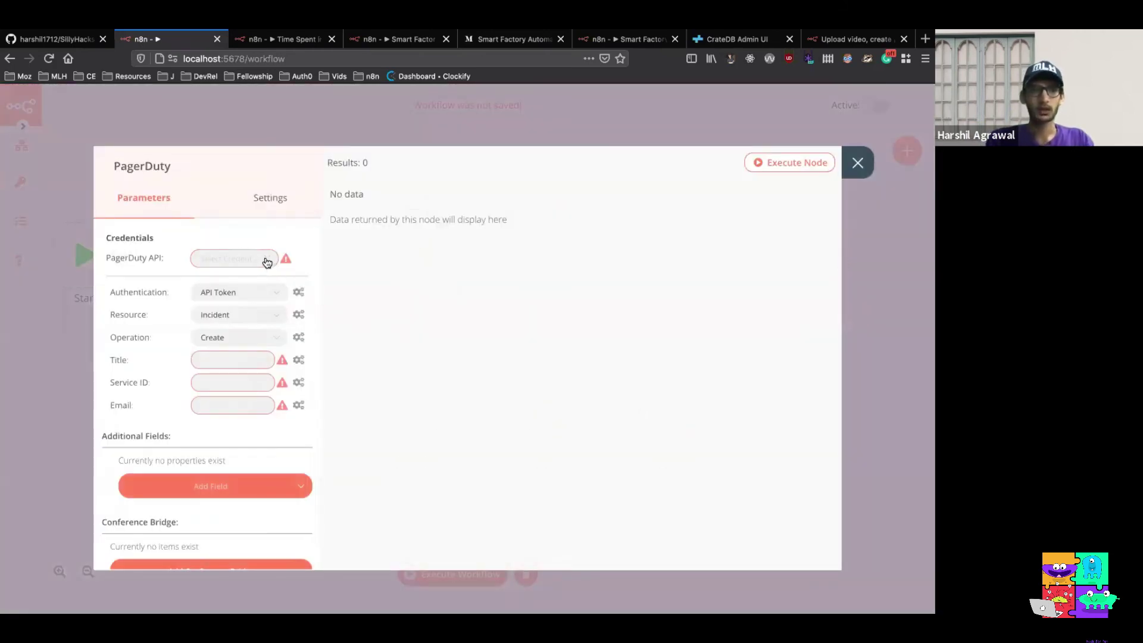
pyautogui.click(267, 263)
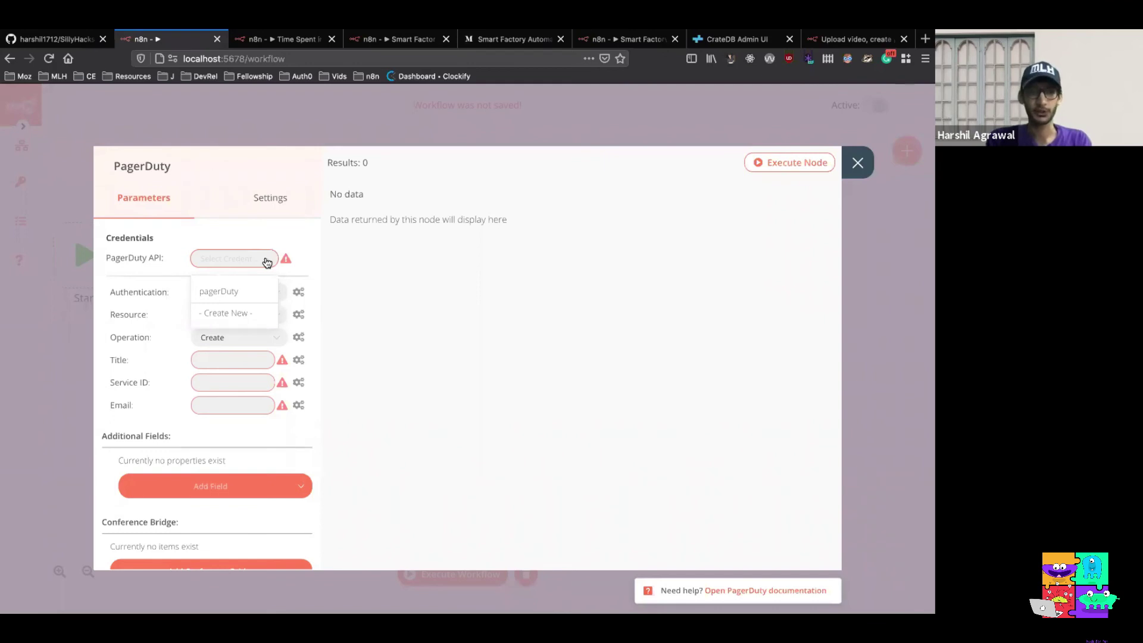
pyautogui.click(255, 291)
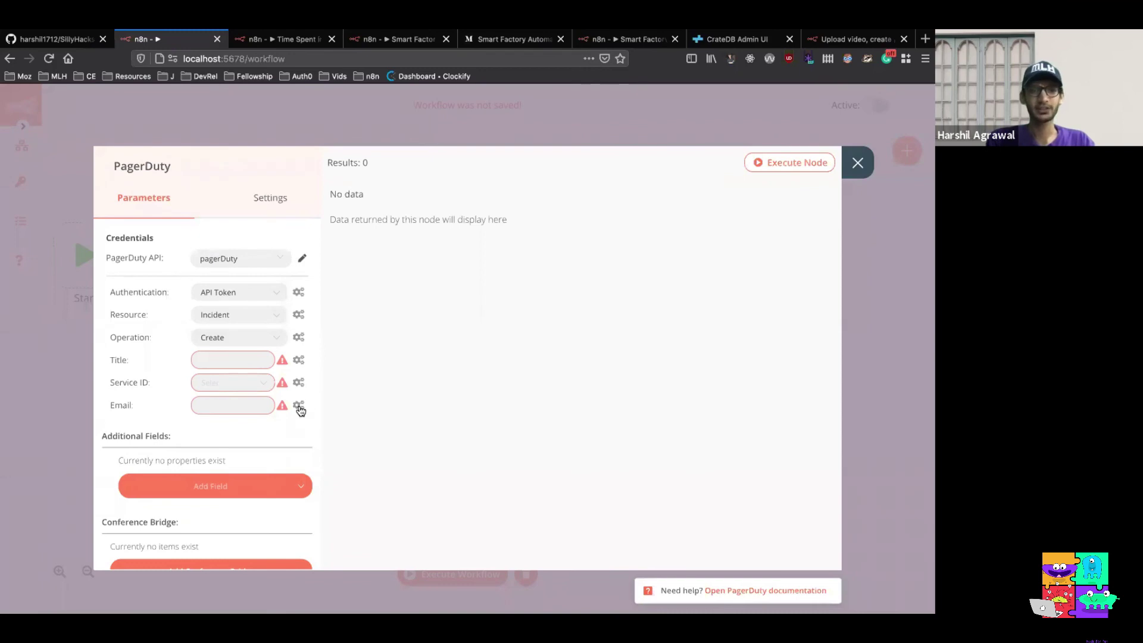
# Clear the incident Title and turn it into an expression
pyautogui.scroll(-1, 300, 403)
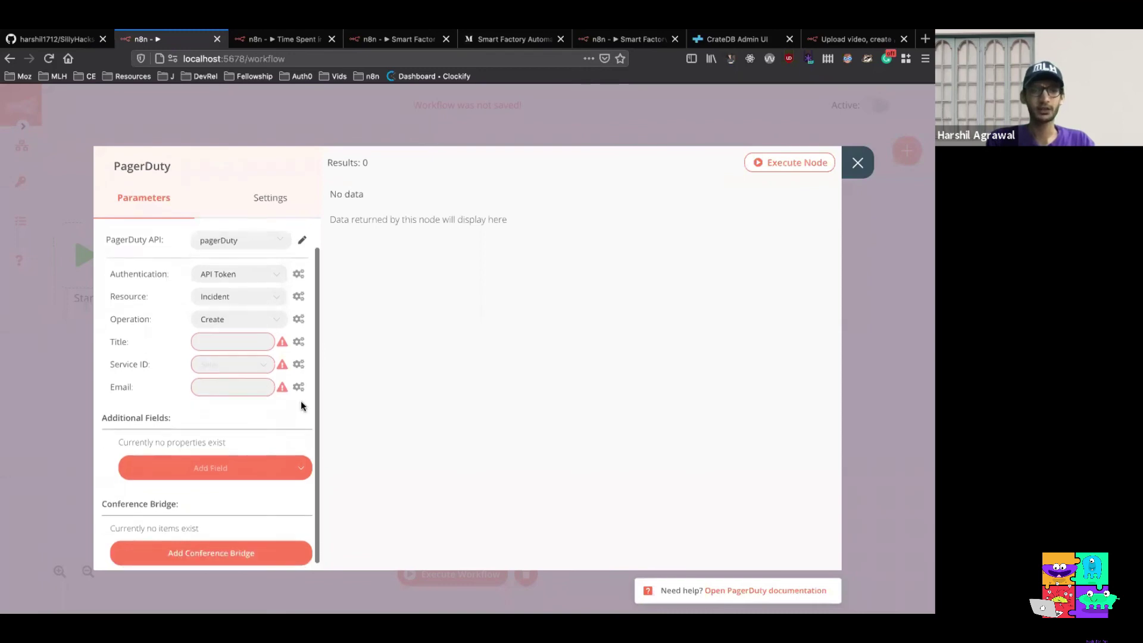
pyautogui.click(245, 337)
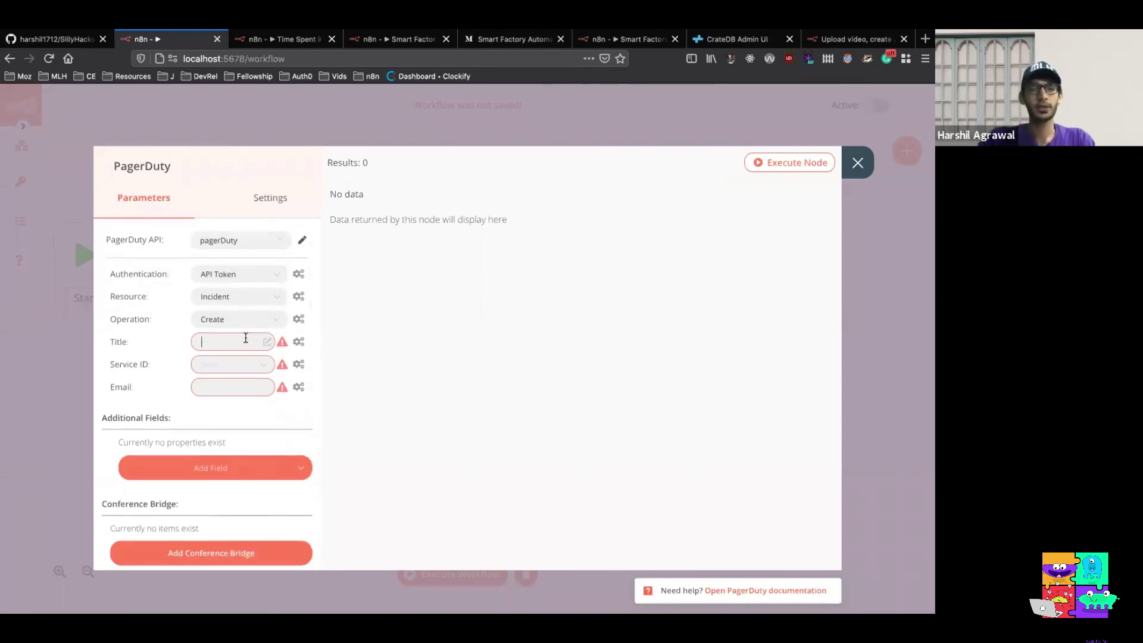
pyautogui.write('Inci')
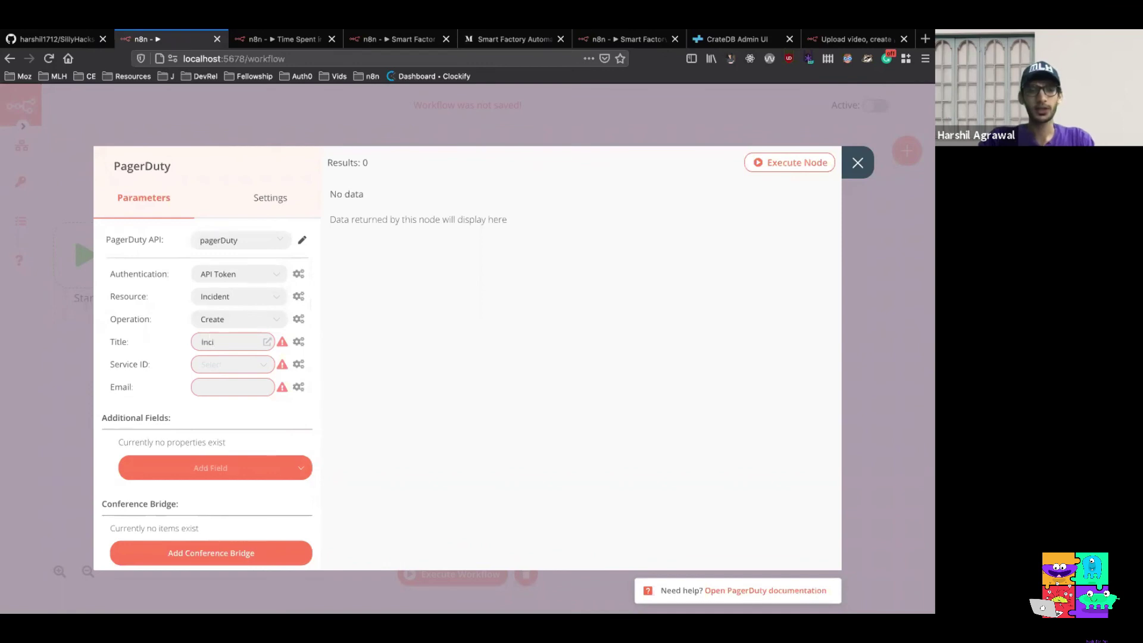
pyautogui.write('dent with')
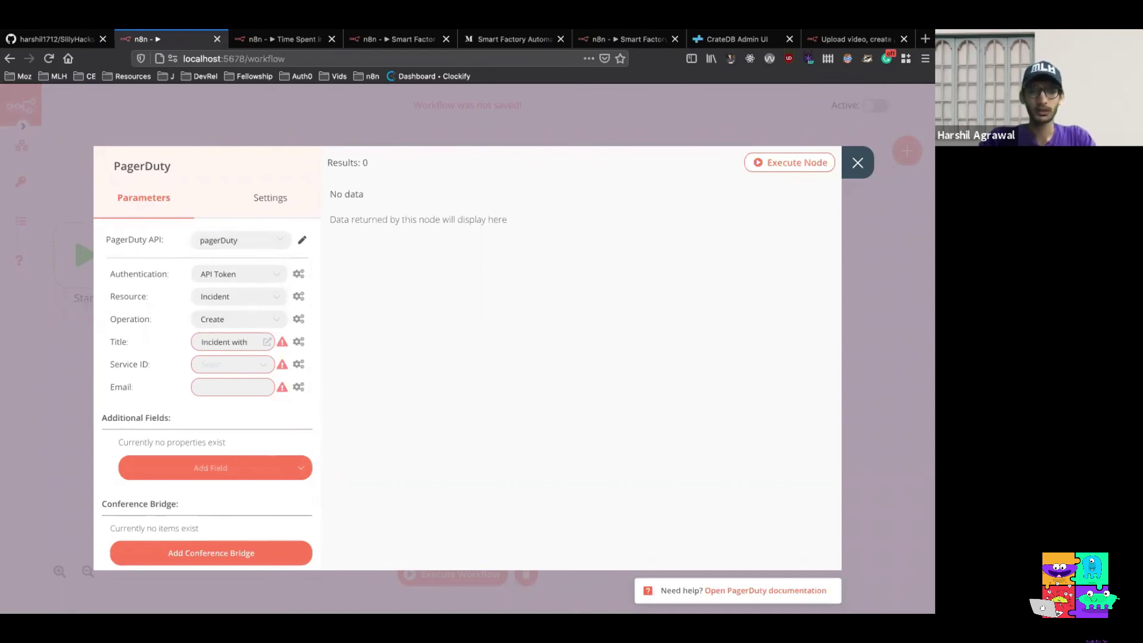
pyautogui.write(':')
pyautogui.hotkey('ctrl', 'a')
pyautogui.hotkey('ctrl', 'c')
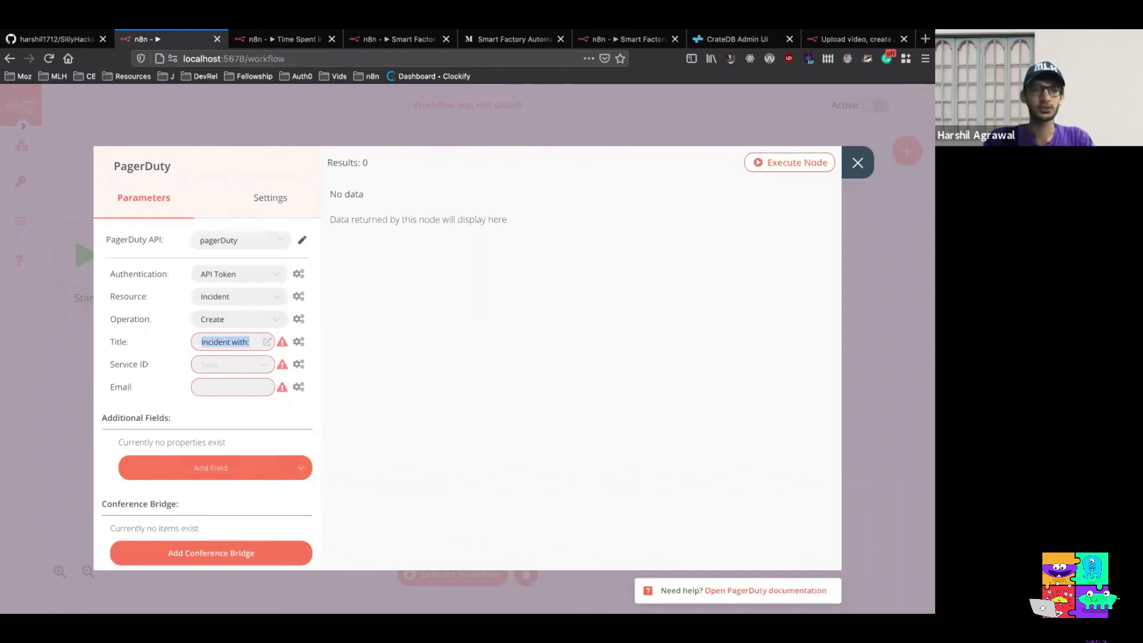
pyautogui.press('BackSpace')
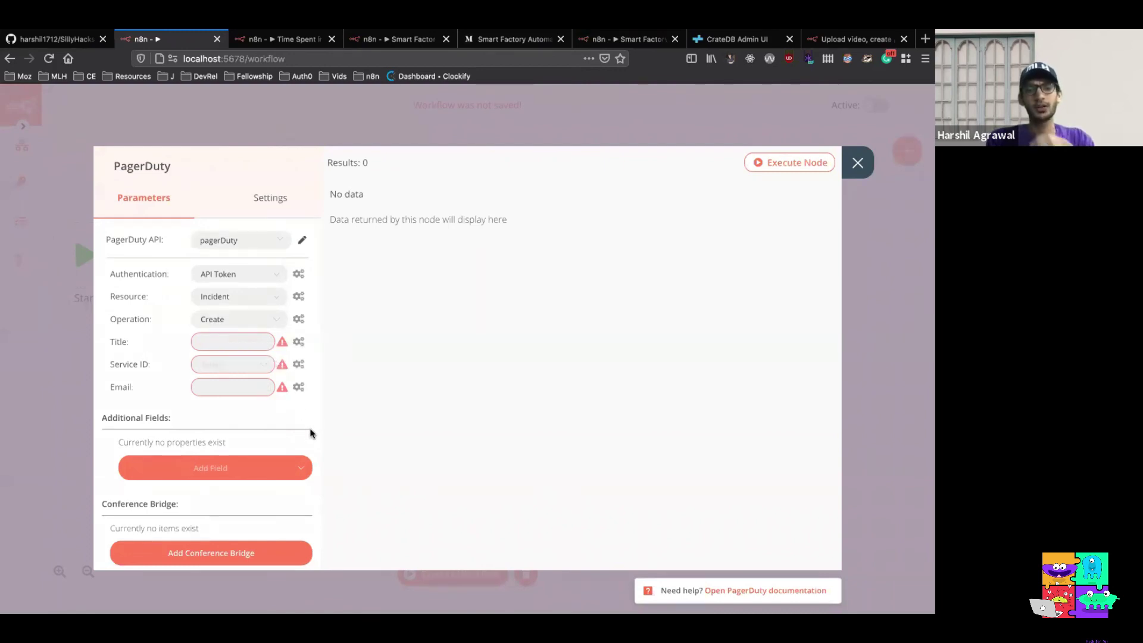
pyautogui.click(299, 343)
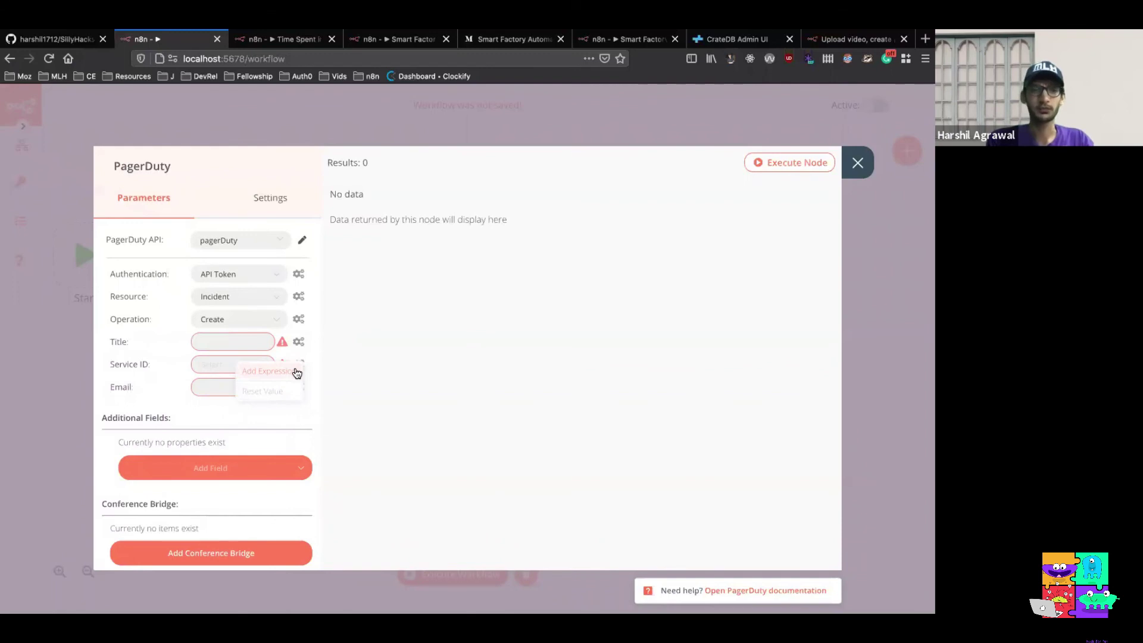
pyautogui.click(296, 371)
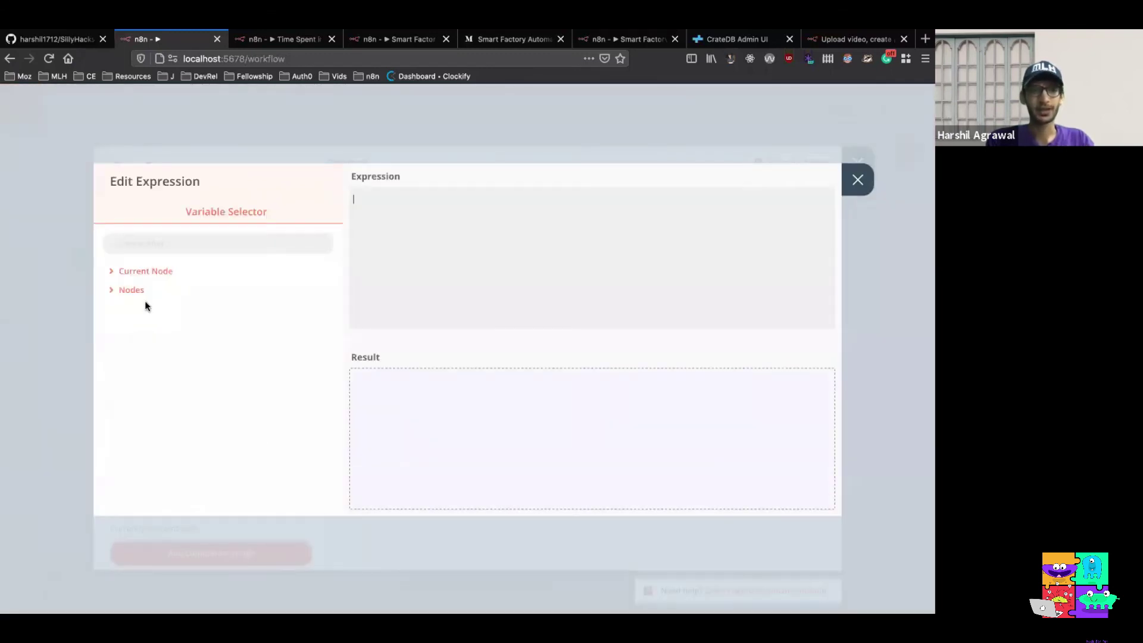
# Make the Title 'Incident with:' followed by the AMQP Trigger's body machine_id name
pyautogui.click(131, 290)
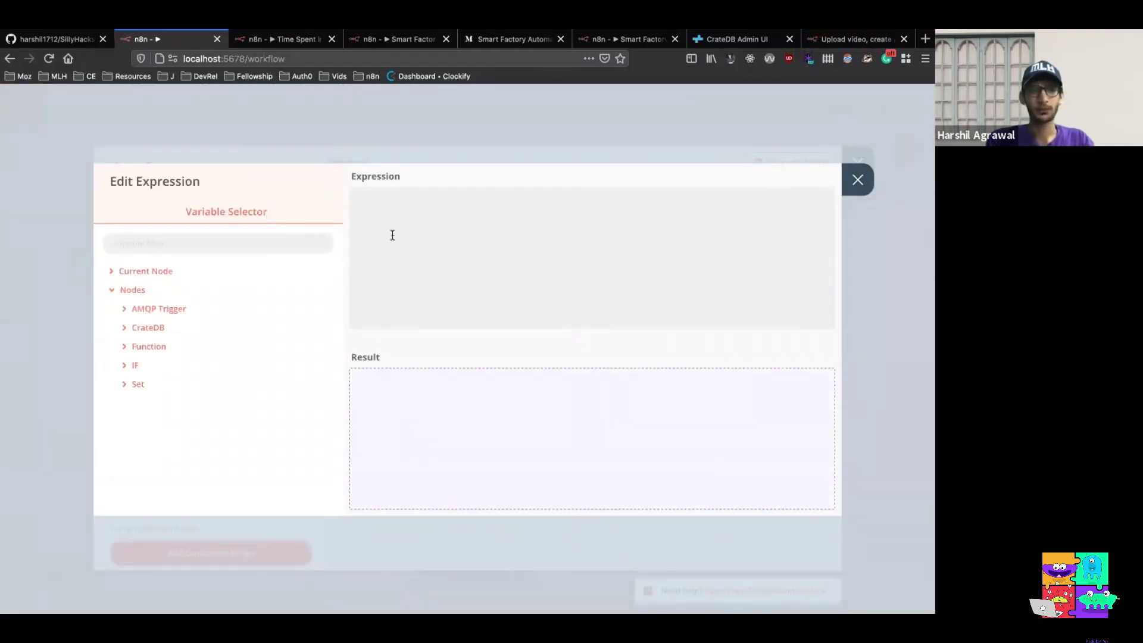
pyautogui.click(386, 200)
pyautogui.hotkey('ctrl', 'v')
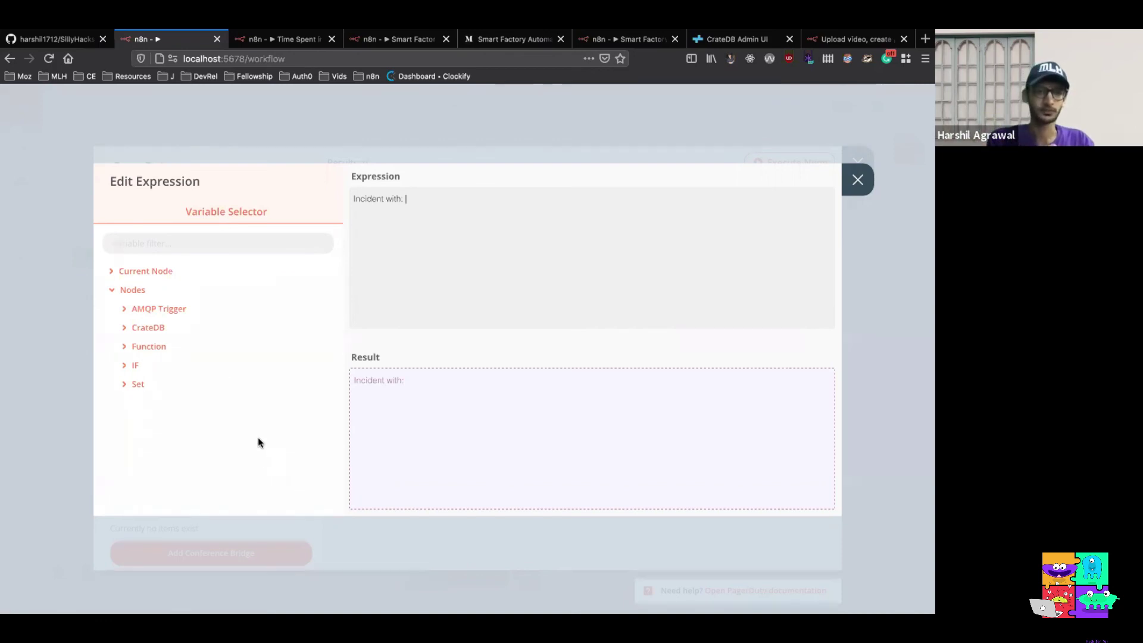
pyautogui.click(177, 314)
pyautogui.click(174, 328)
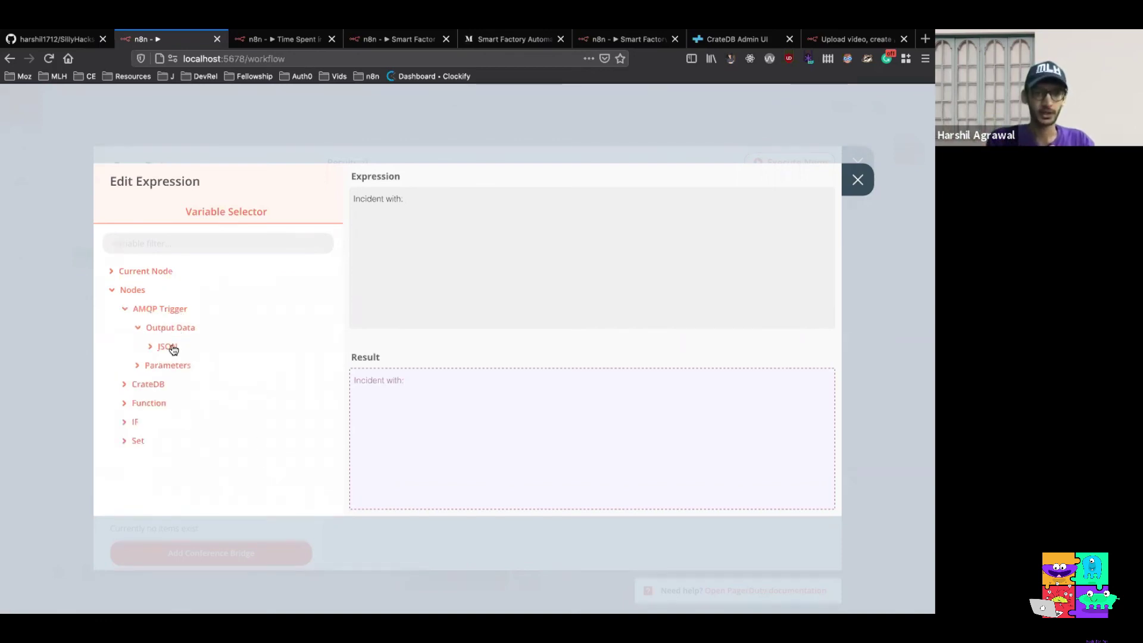
pyautogui.click(169, 346)
pyautogui.click(179, 366)
pyautogui.click(196, 385)
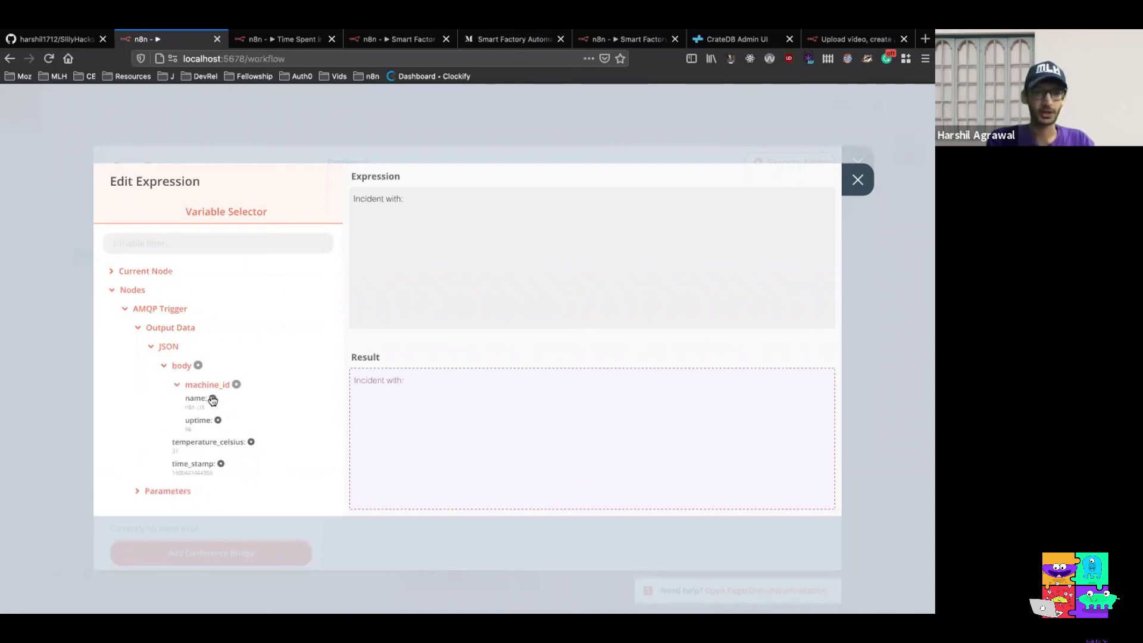
pyautogui.click(209, 398)
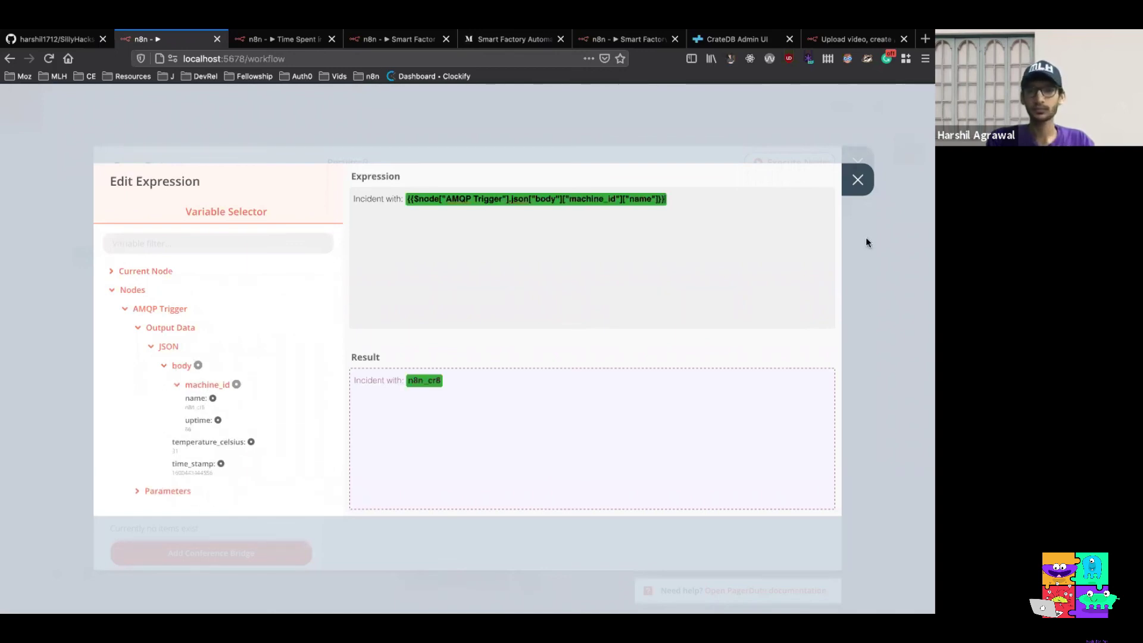
pyautogui.click(857, 180)
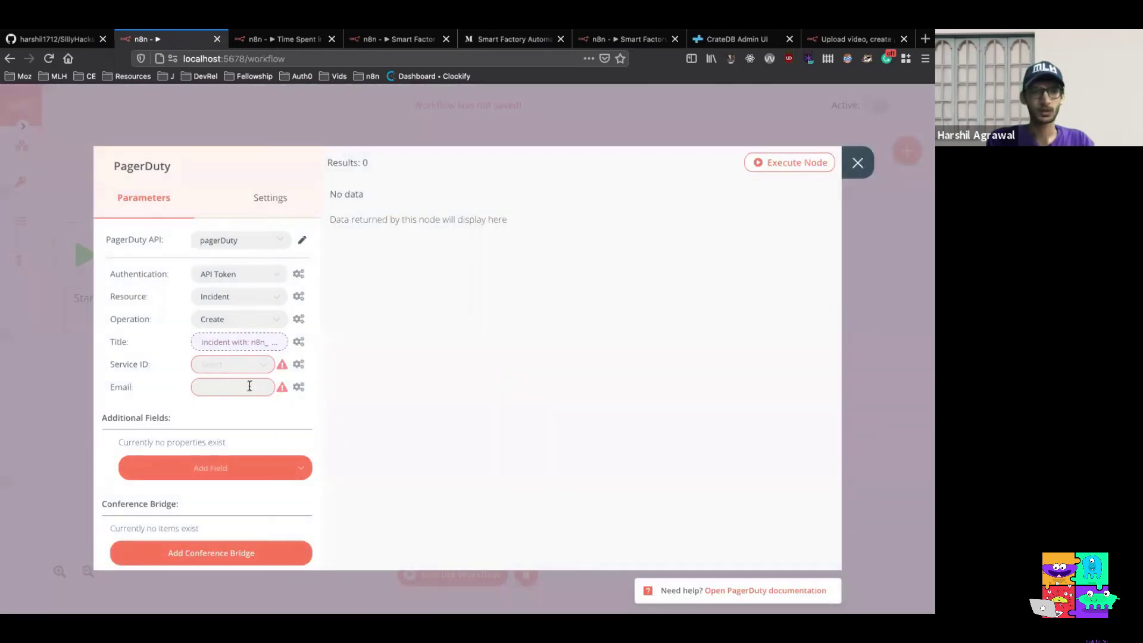
# Set the PagerDuty Service ID to berlin_factory_01 and enter the contact e-mail address
pyautogui.click(259, 368)
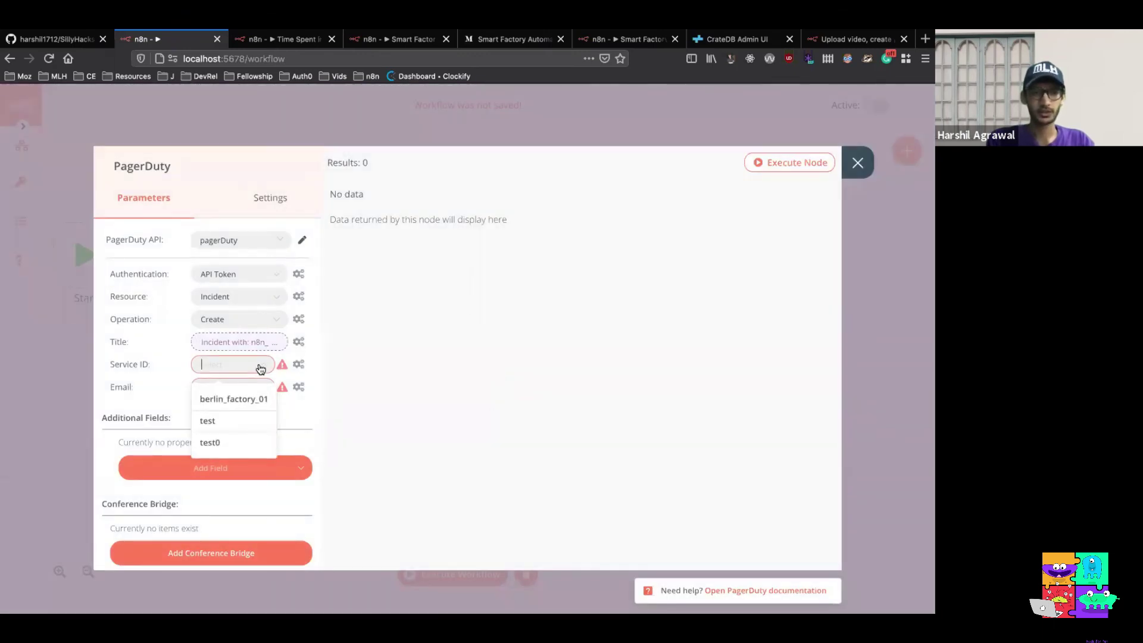
pyautogui.click(248, 399)
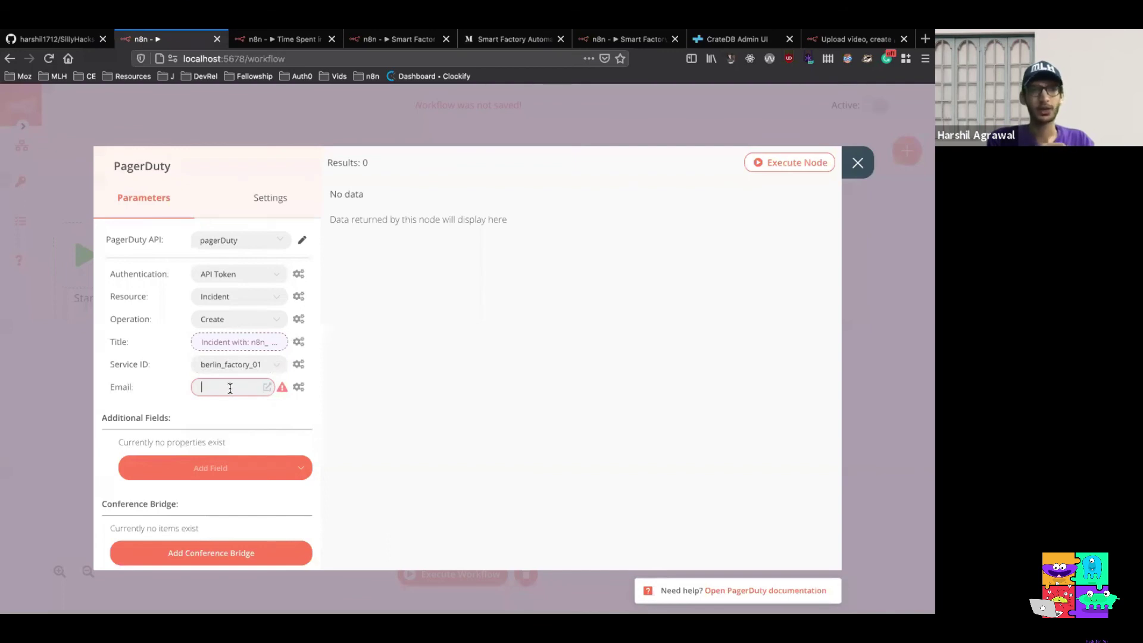
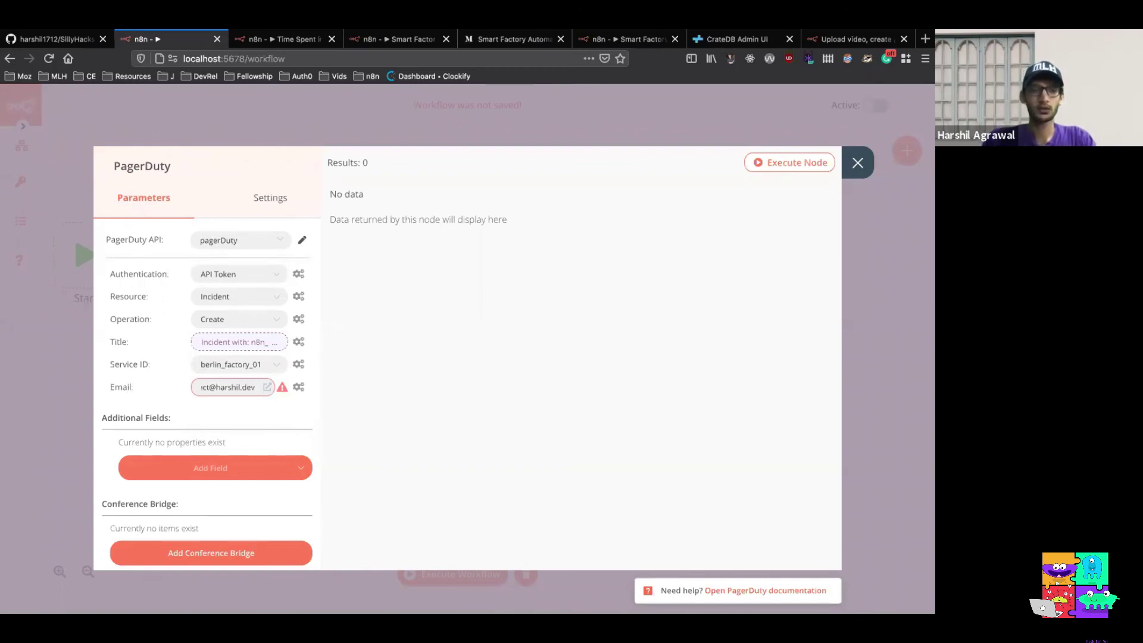
pyautogui.press('Tab')
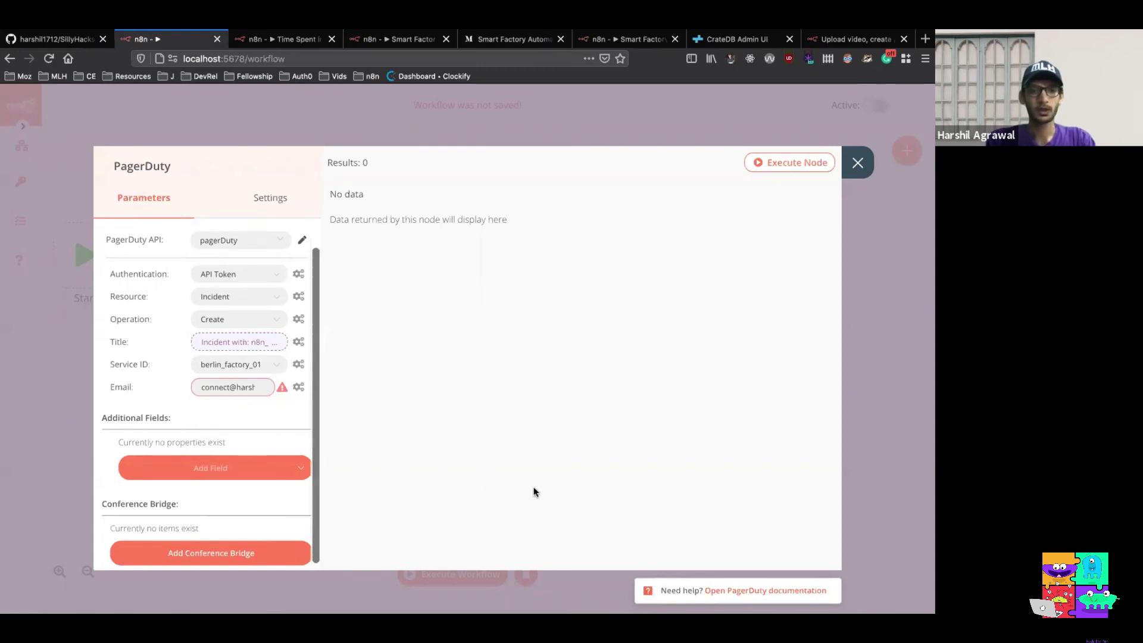
# Test the PagerDuty node, then run the whole workflow
pyautogui.click(771, 163)
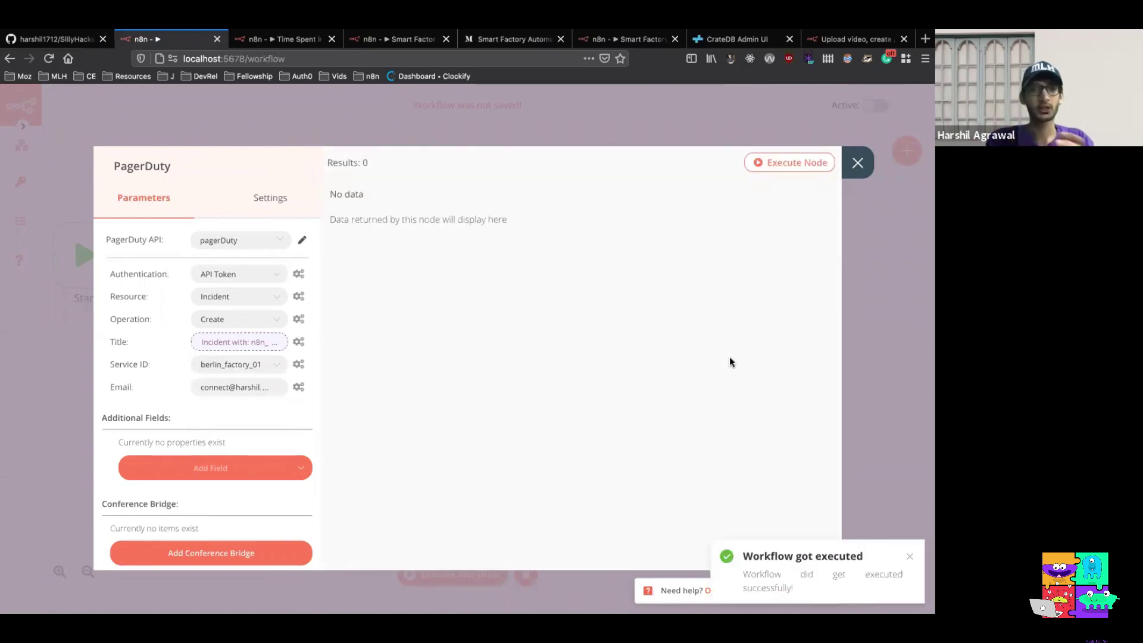
pyautogui.click(857, 162)
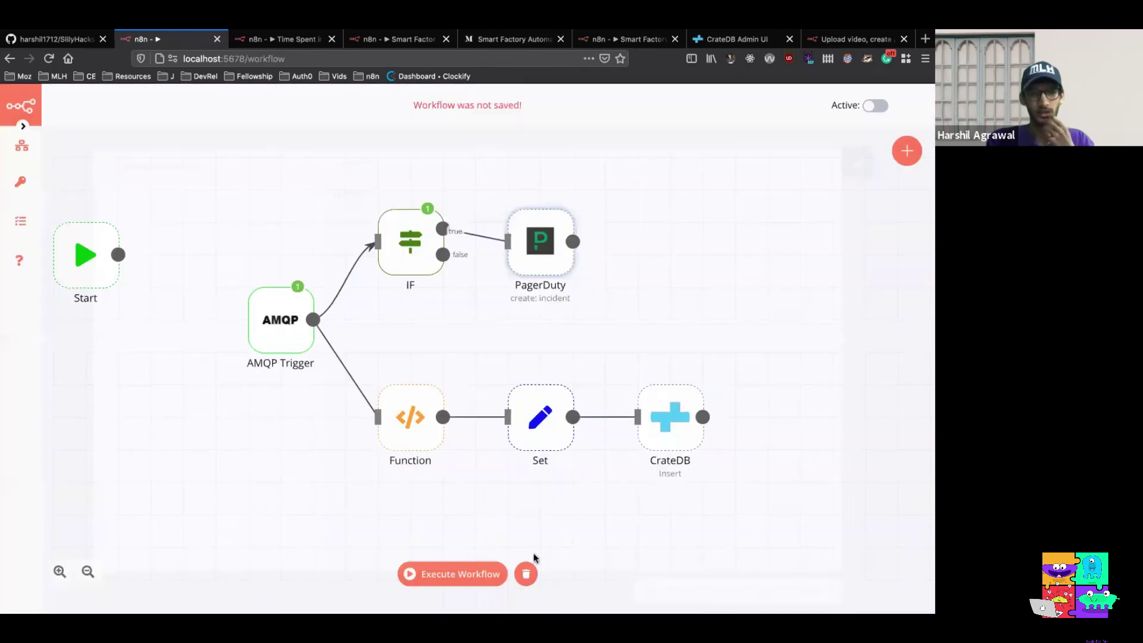
pyautogui.click(472, 576)
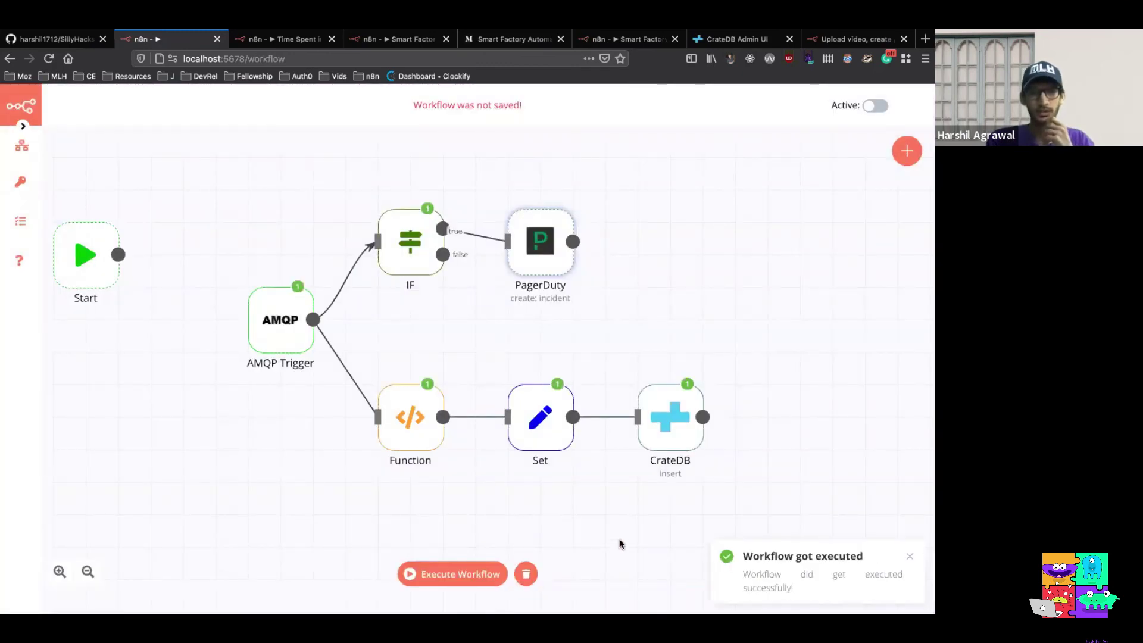
# Rerun the workflow, check the IF node's output, and align PagerDuty with IF's true output
pyautogui.moveTo(525, 269); pyautogui.dragTo(525, 249)
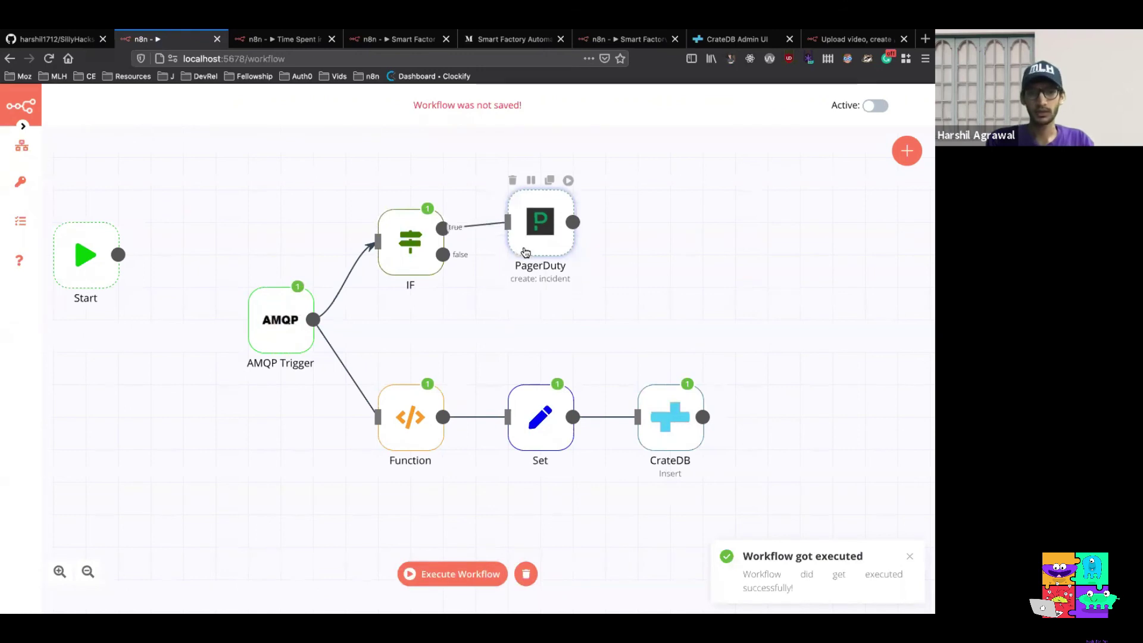
pyautogui.doubleClick(416, 252)
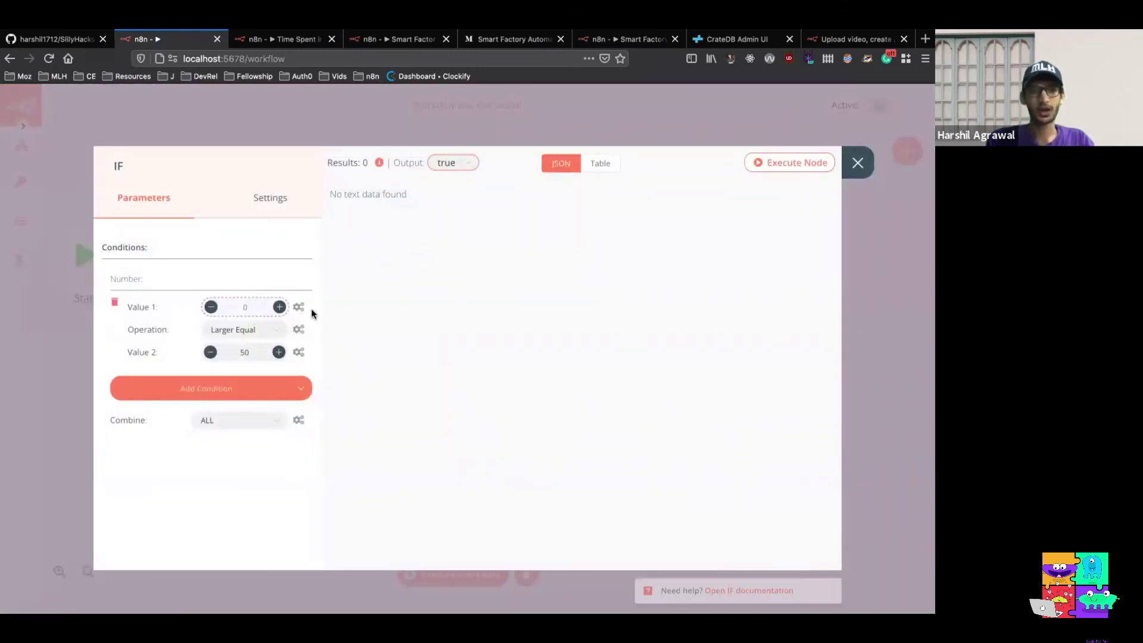
pyautogui.click(857, 164)
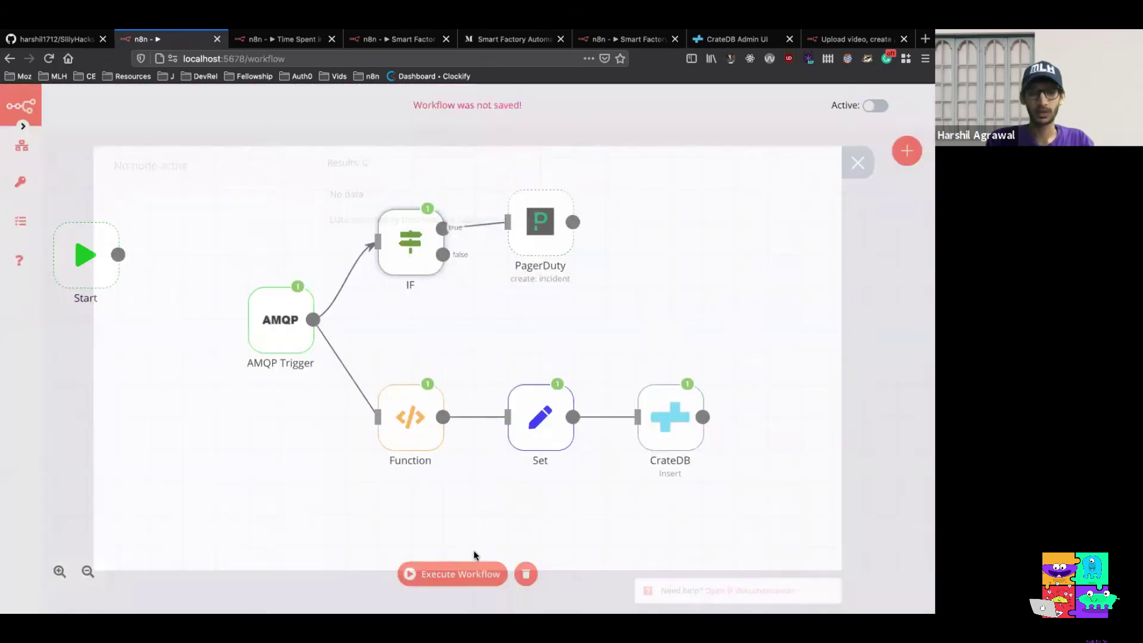
pyautogui.click(464, 570)
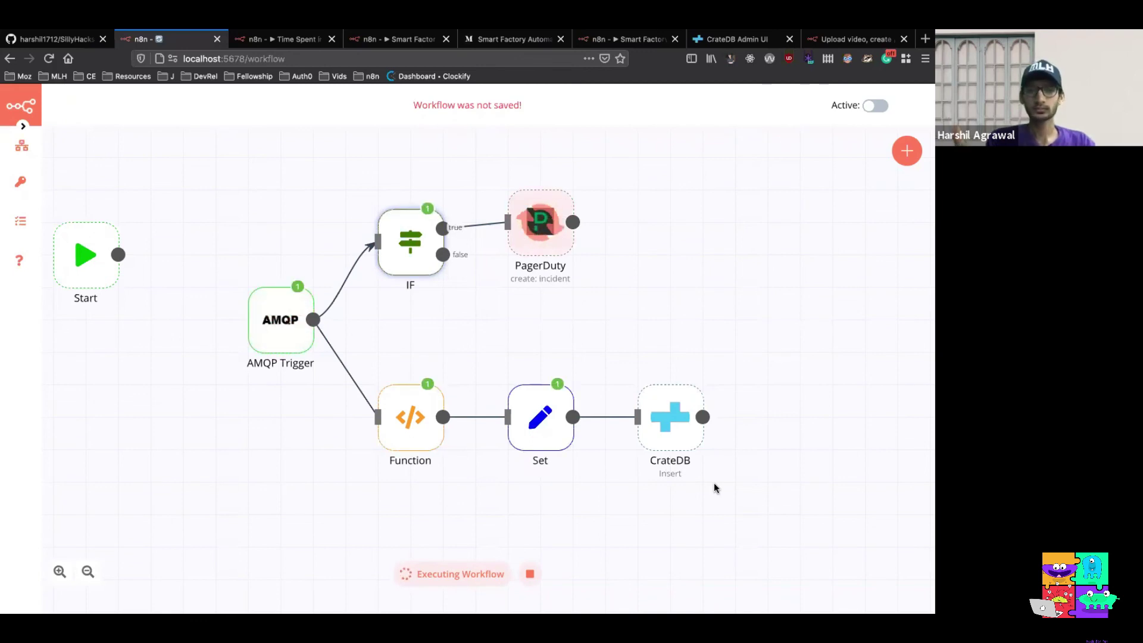
pyautogui.doubleClick(412, 263)
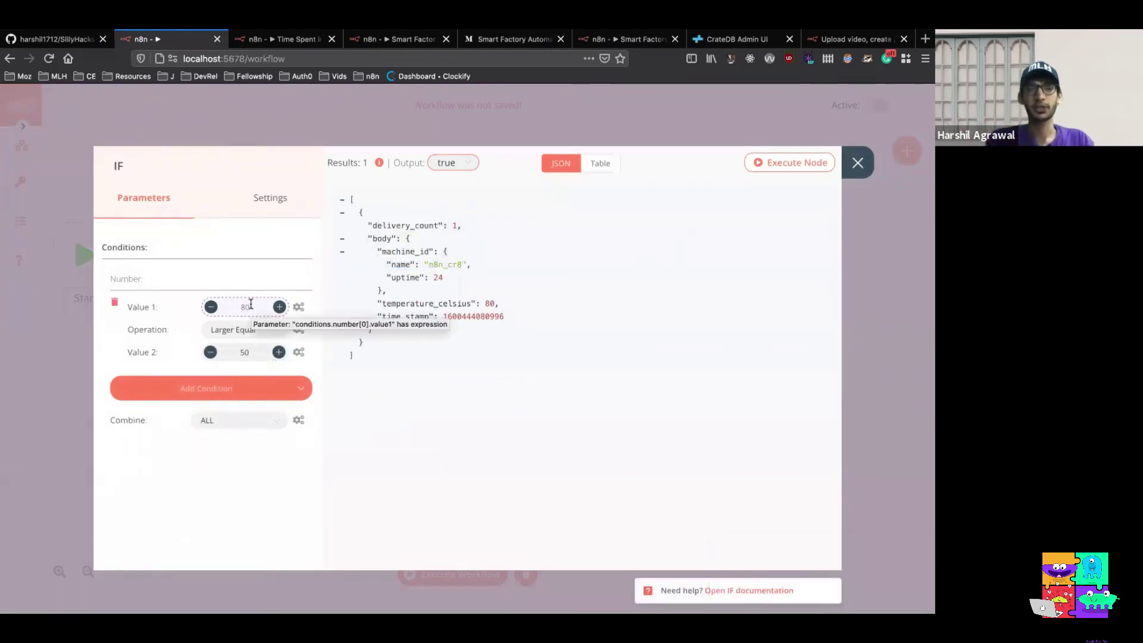
pyautogui.click(857, 163)
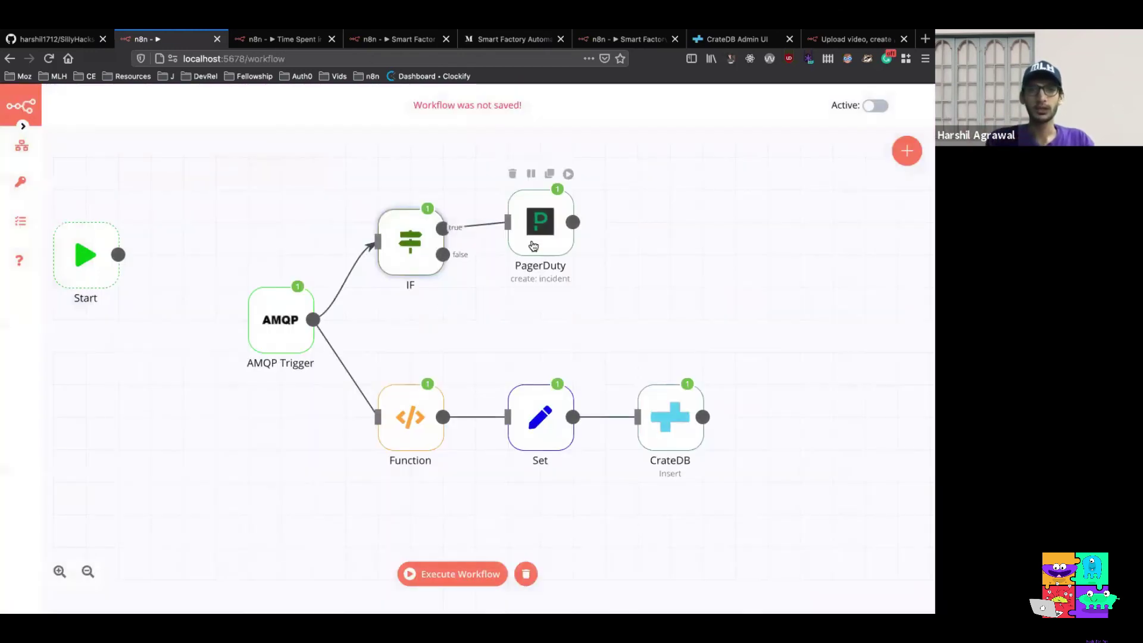
pyautogui.moveTo(533, 246); pyautogui.dragTo(533, 248)
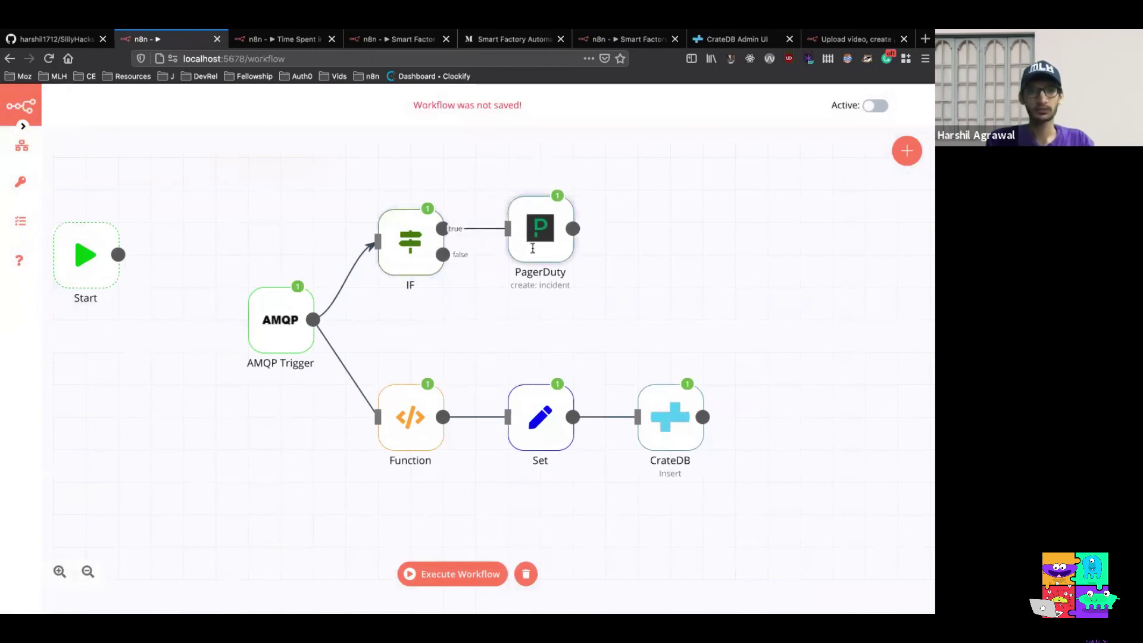
pyautogui.doubleClick(533, 248)
pyautogui.scroll(-5, 438, 329)
pyautogui.scroll(-10, 438, 329)
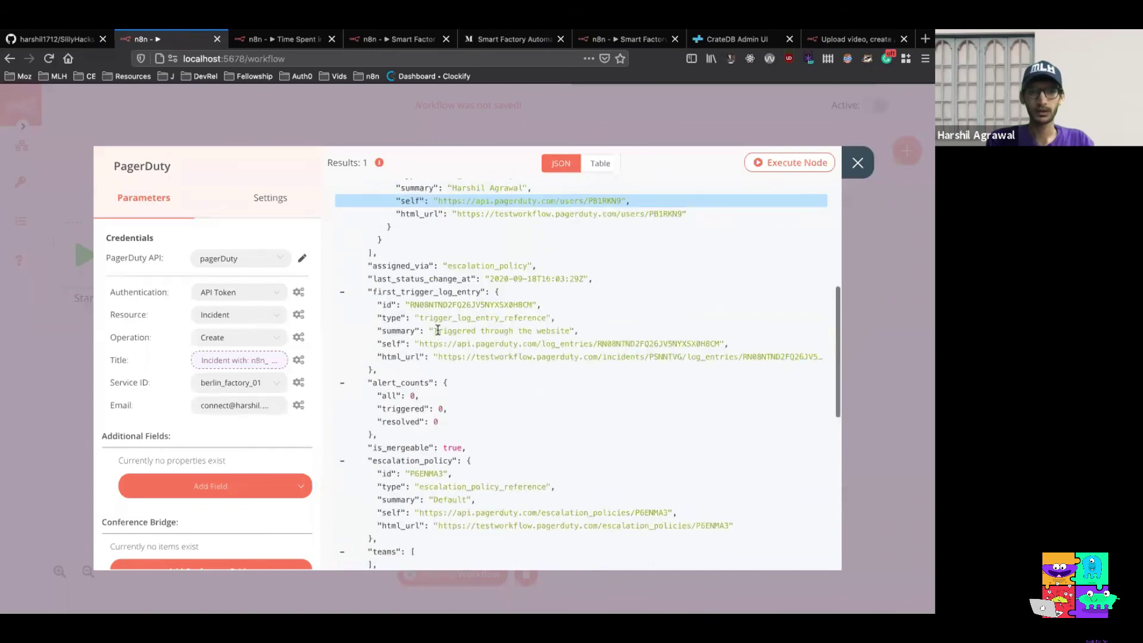
pyautogui.scroll(-2, 438, 329)
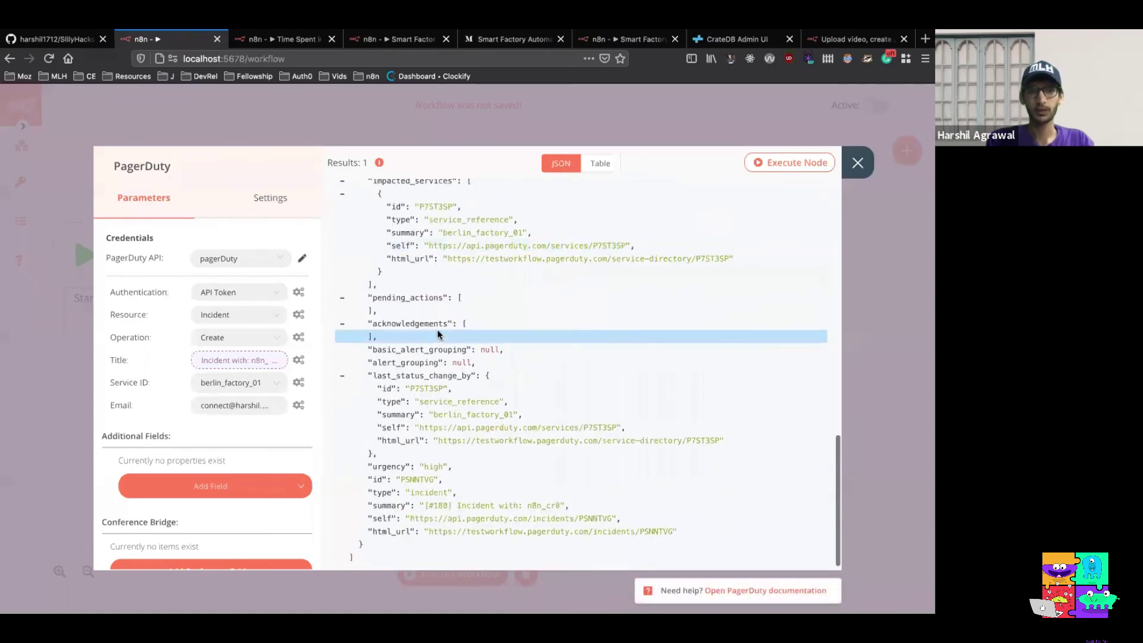
pyautogui.scroll(15, 435, 327)
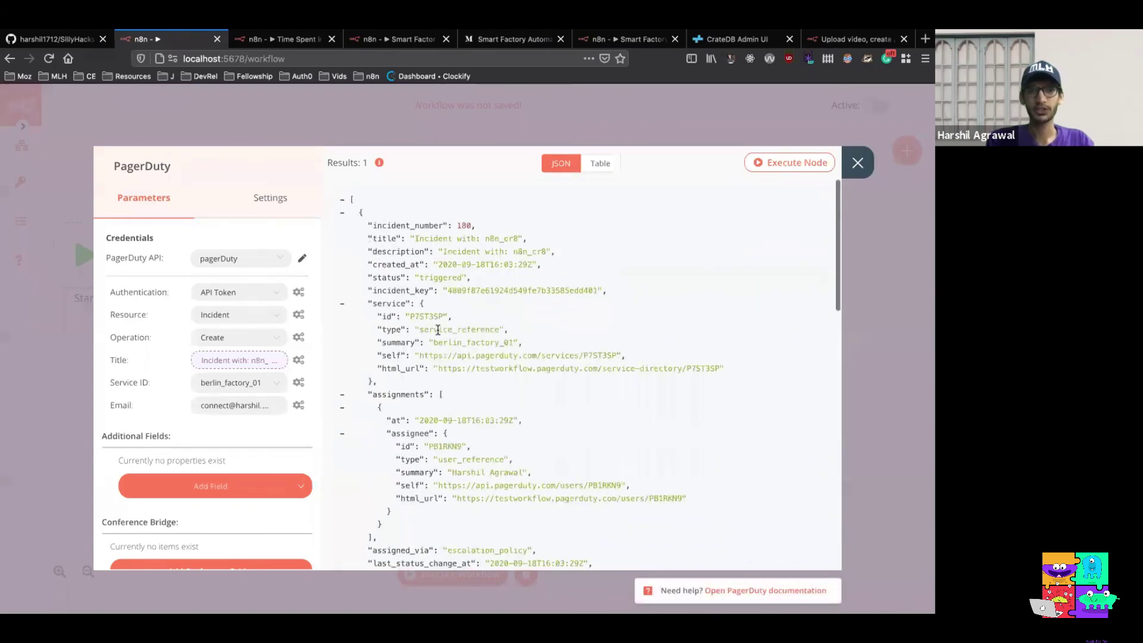
pyautogui.click(863, 165)
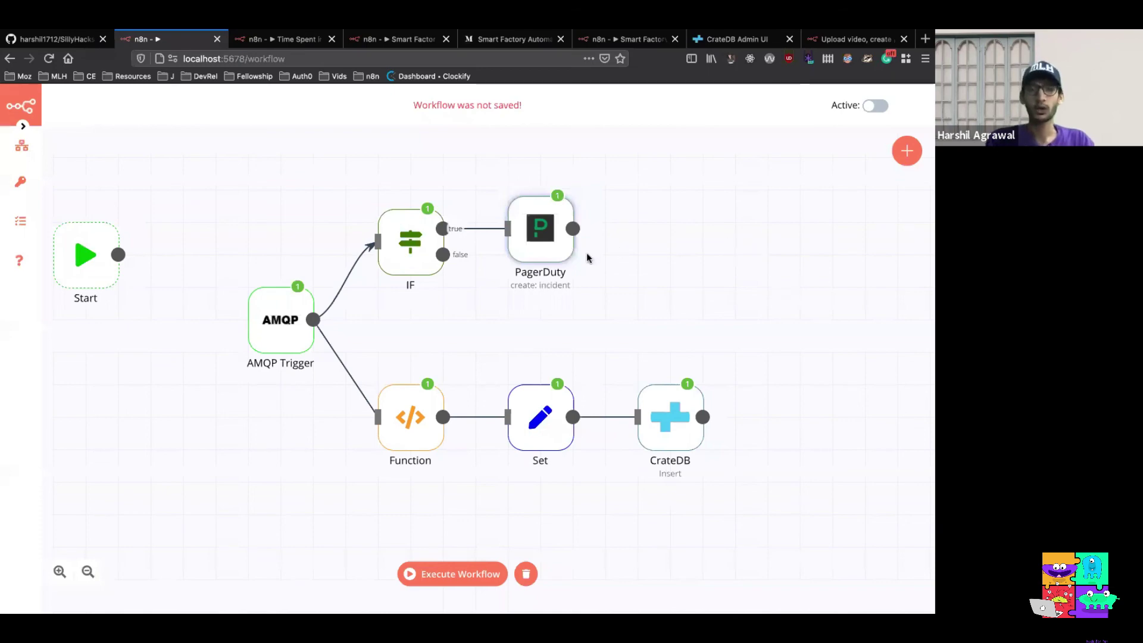
pyautogui.doubleClick(544, 234)
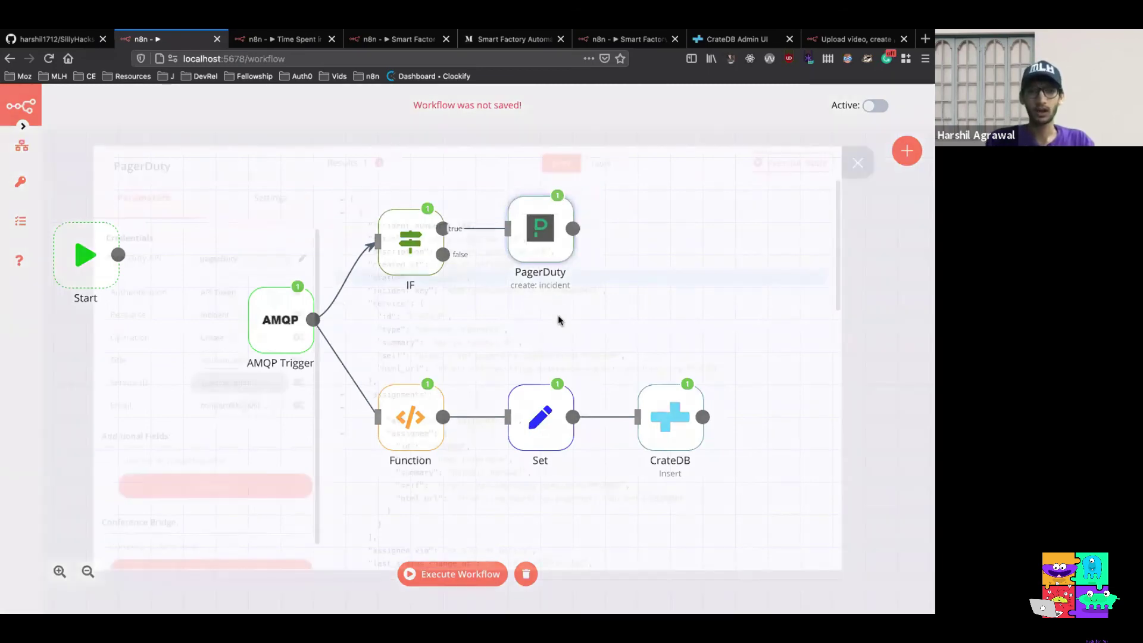
pyautogui.scroll(-5, 558, 320)
pyautogui.scroll(5, 559, 320)
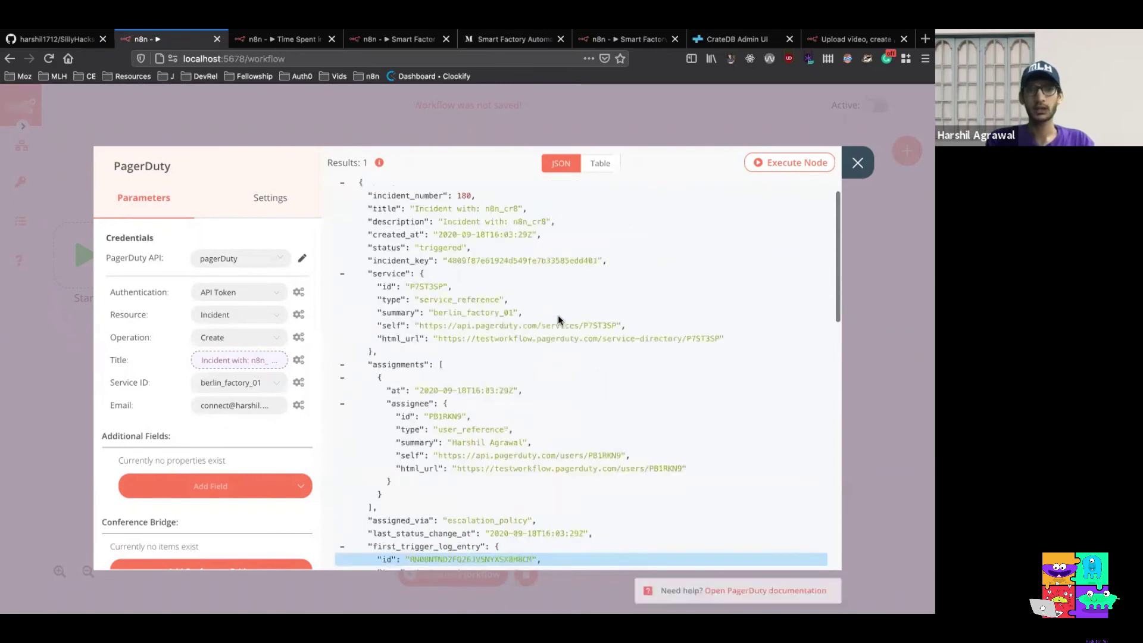
pyautogui.click(857, 162)
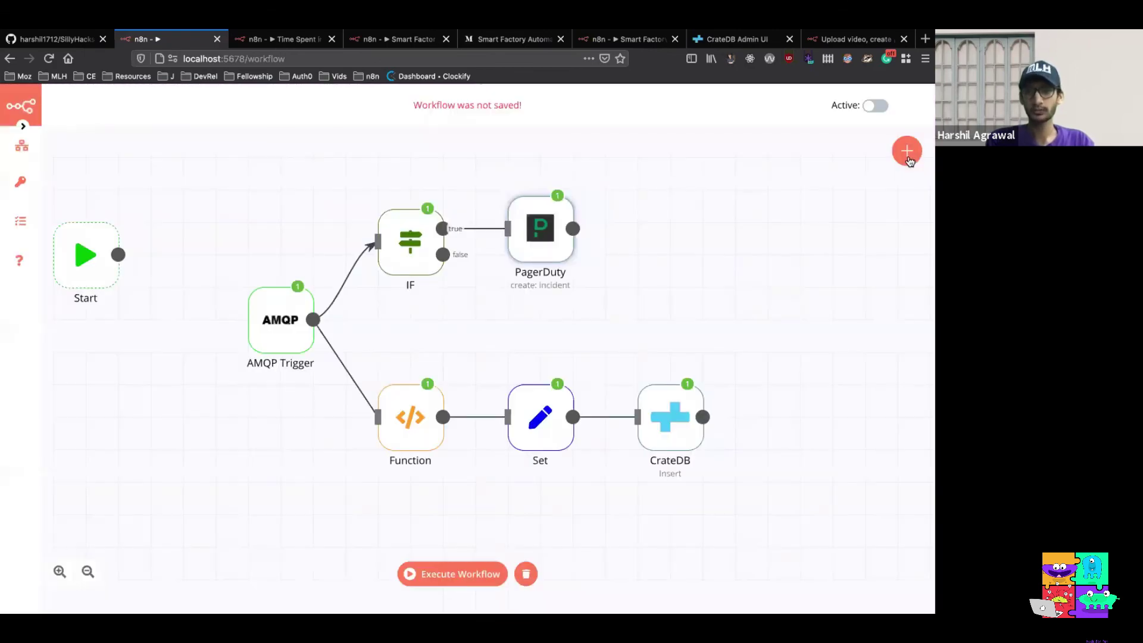
# Add a Set node after PagerDuty with a String value named incident_id
pyautogui.click(907, 152)
pyautogui.write('set')
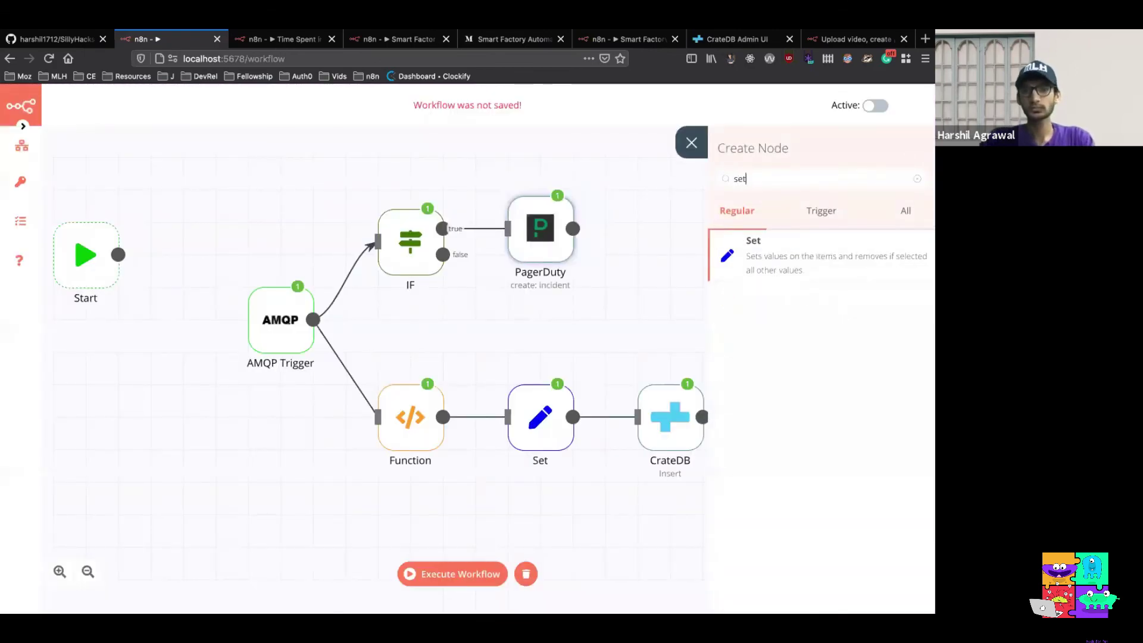
pyautogui.click(854, 250)
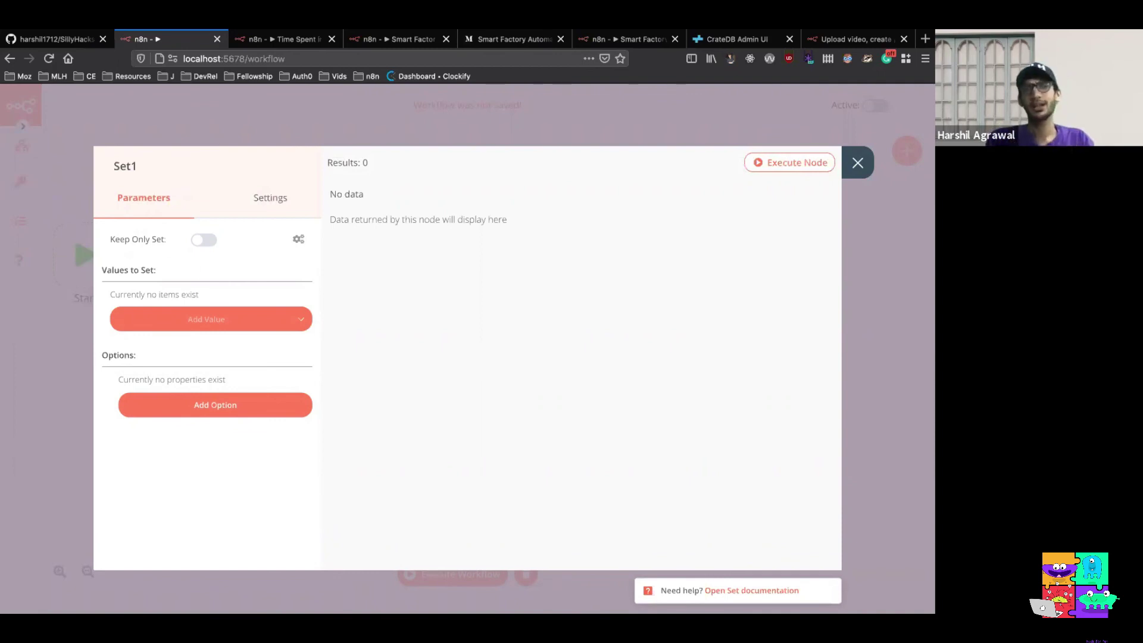
pyautogui.click(285, 327)
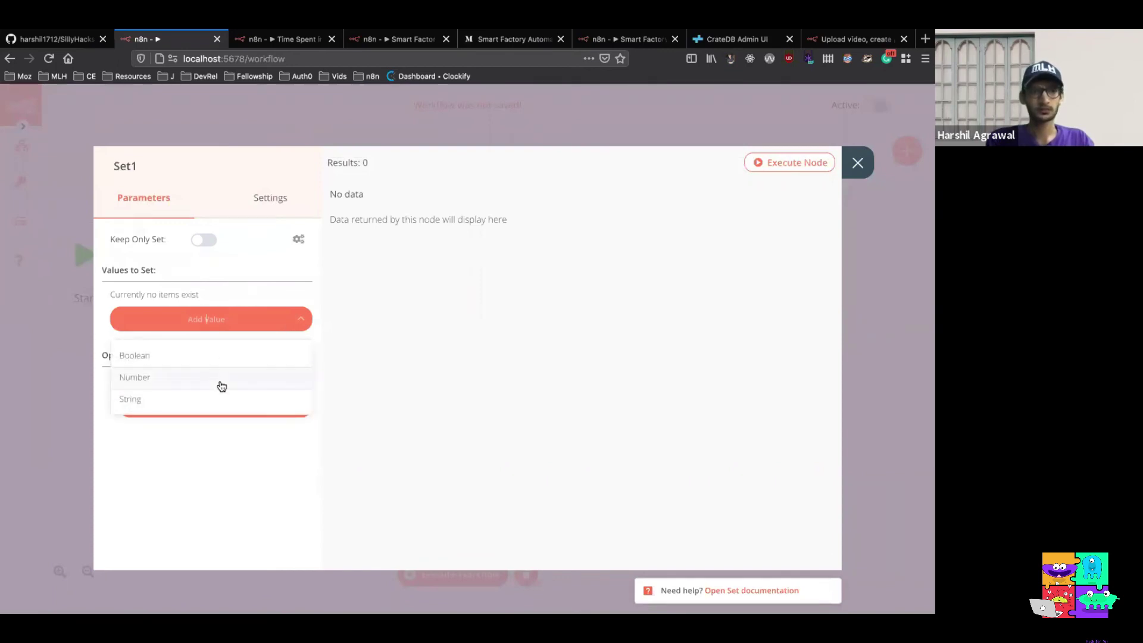
pyautogui.click(223, 407)
pyautogui.doubleClick(256, 329)
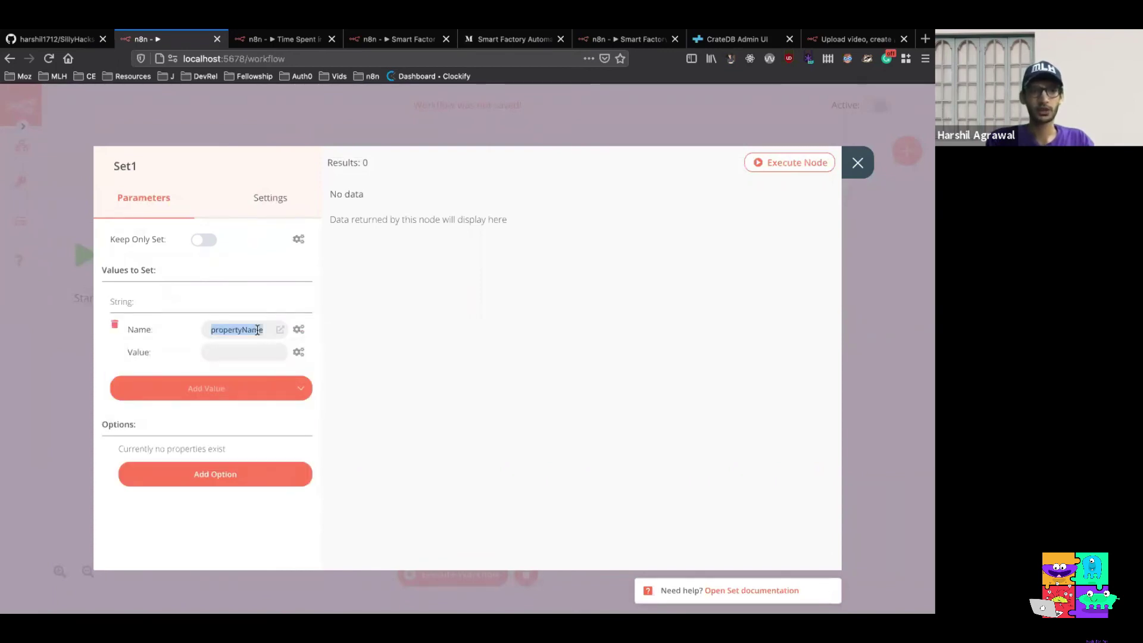
pyautogui.write('incident_id')
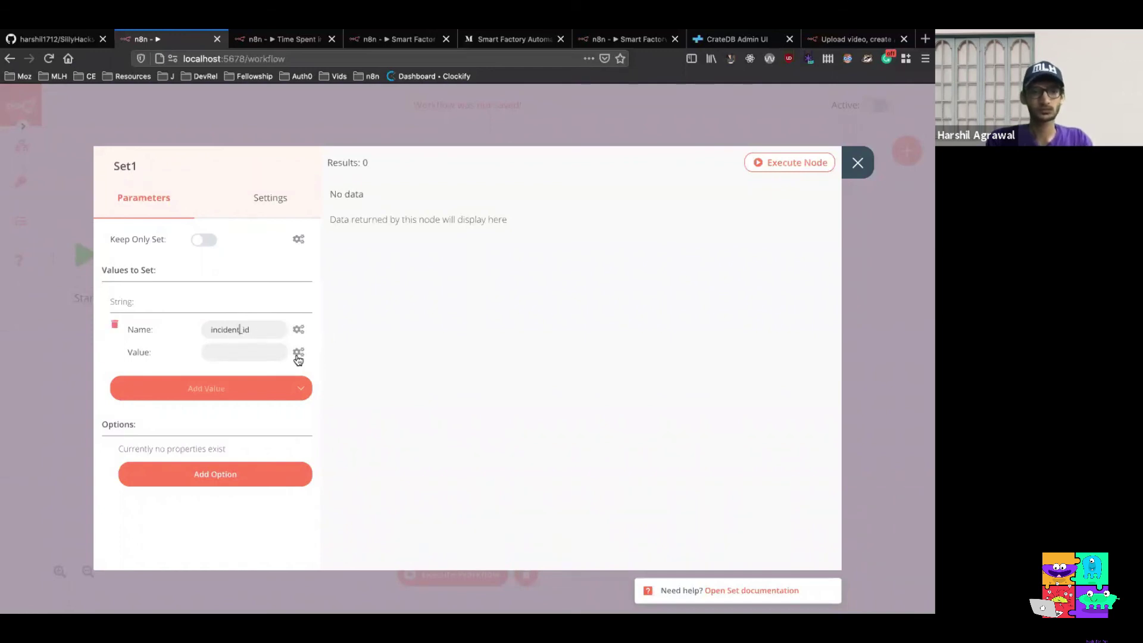
# Set incident_id to an expression of PagerDuty's output JSON id, resolving to PSNNTVG
pyautogui.click(297, 356)
pyautogui.click(288, 384)
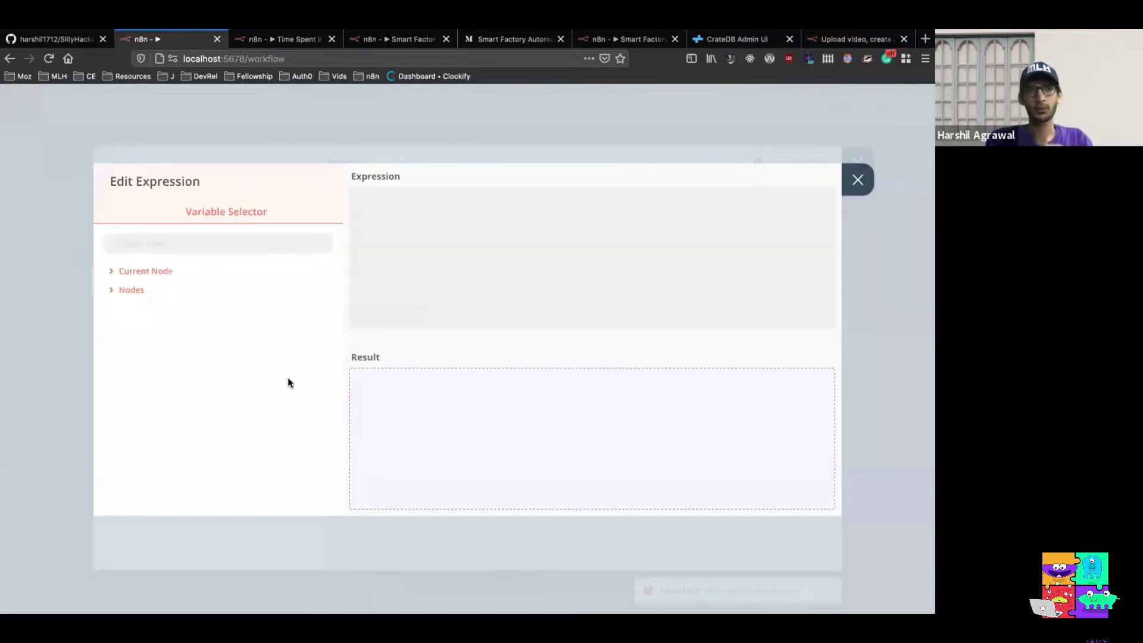
pyautogui.click(132, 290)
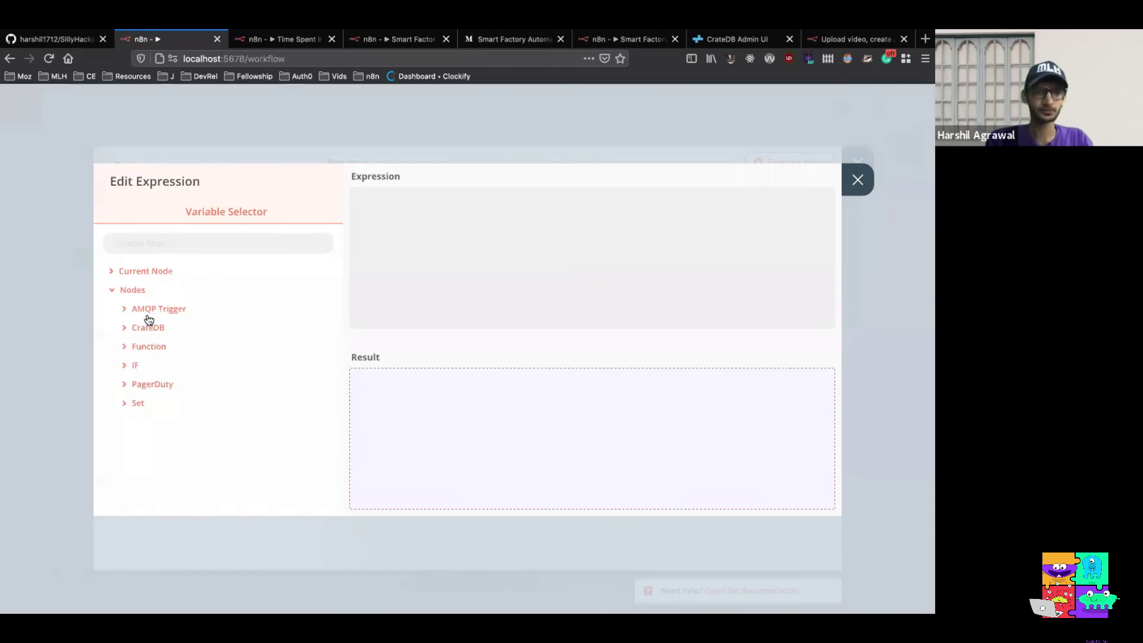
pyautogui.click(149, 384)
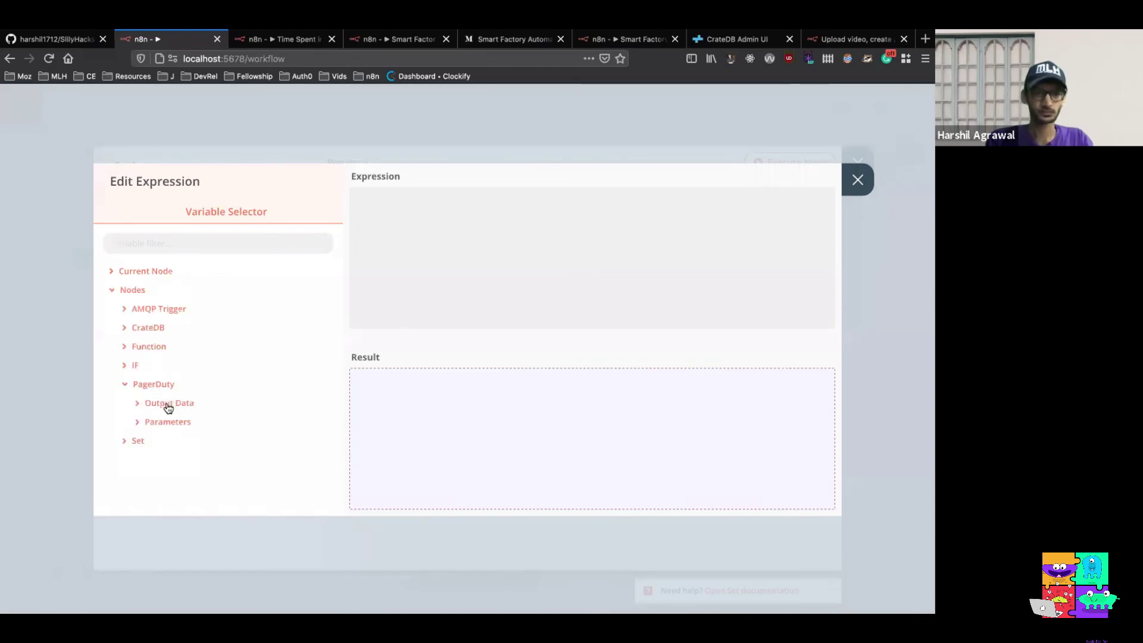
pyautogui.click(168, 404)
pyautogui.click(168, 421)
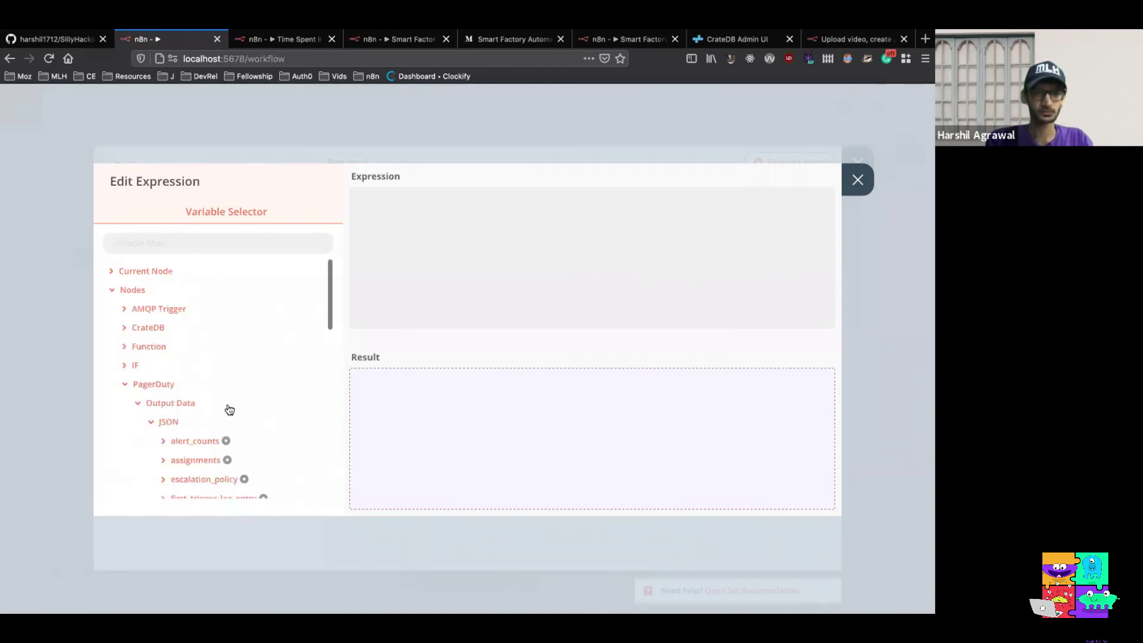
pyautogui.scroll(-5, 229, 409)
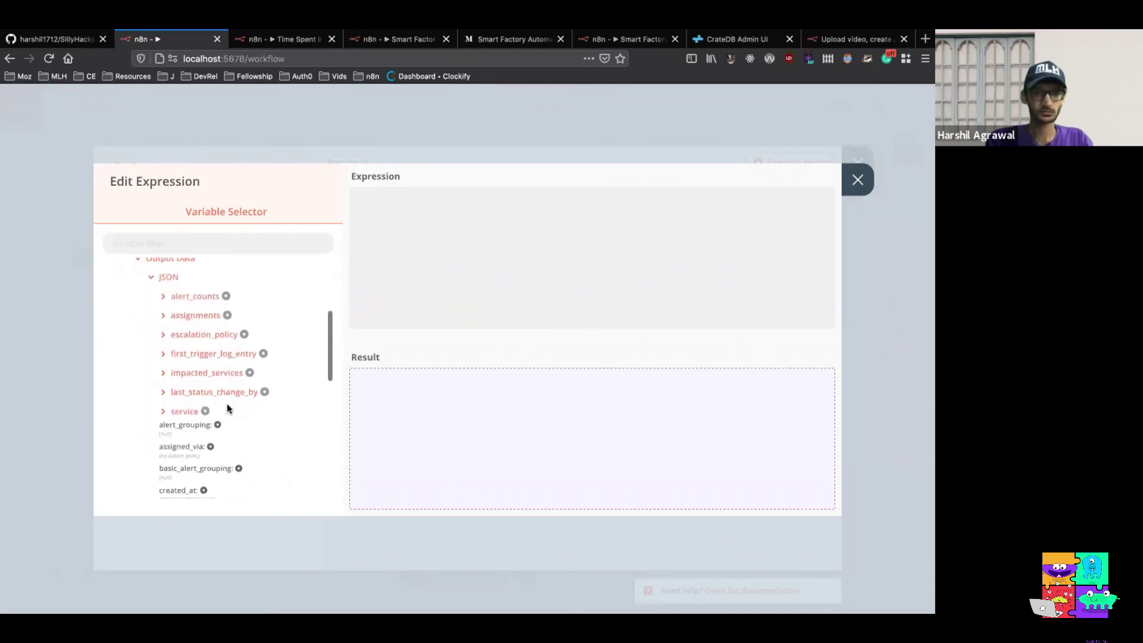
pyautogui.scroll(-4, 228, 408)
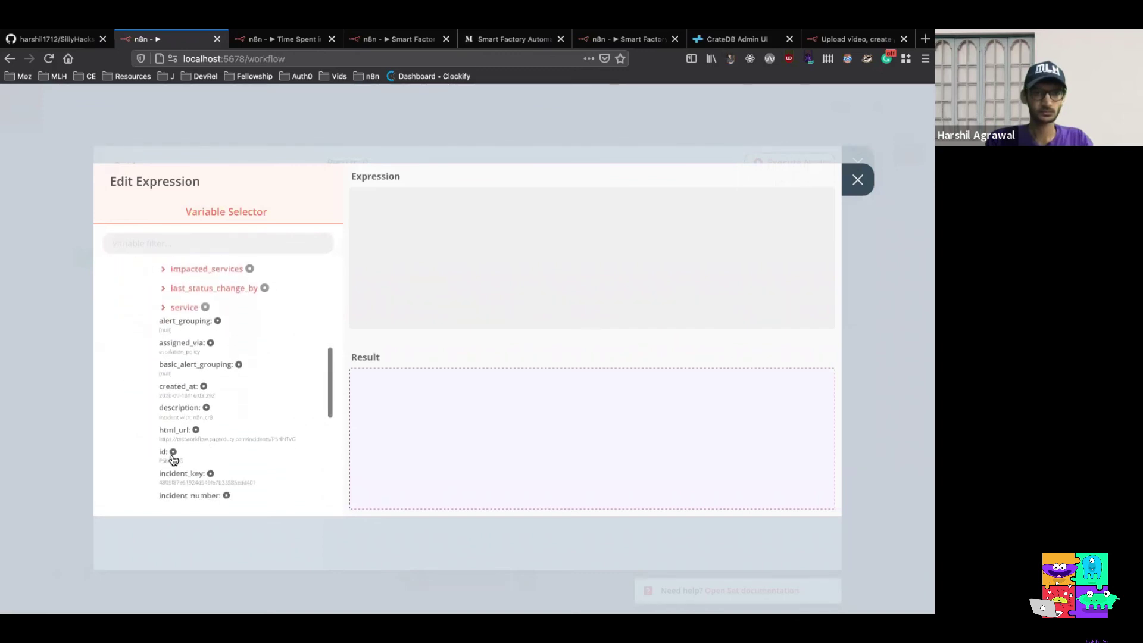
pyautogui.click(173, 452)
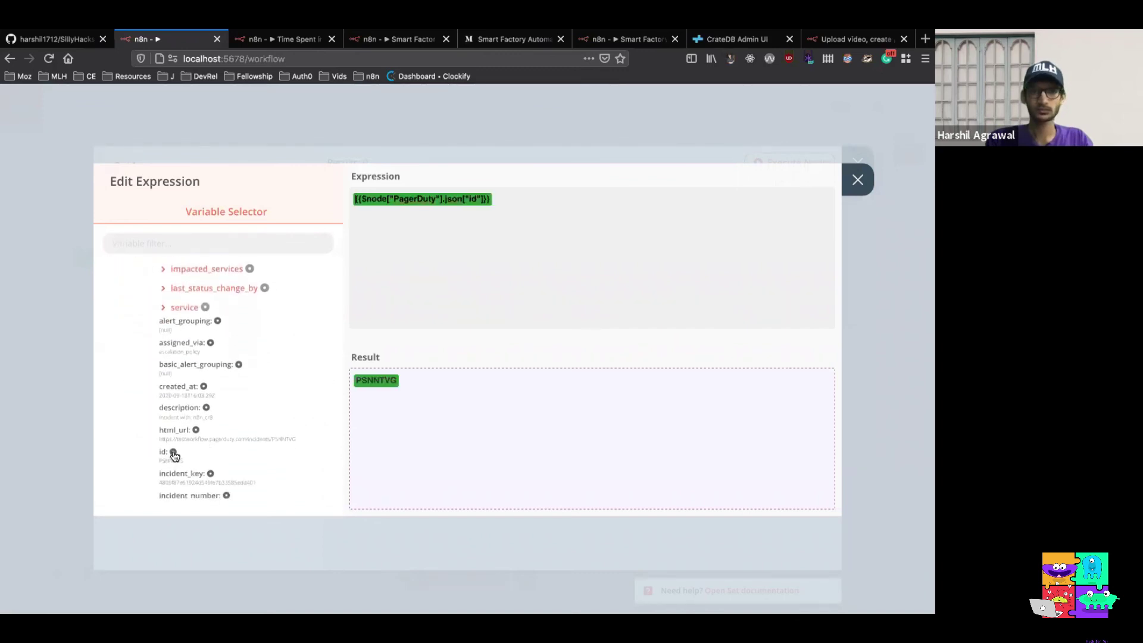
pyautogui.click(857, 179)
pyautogui.click(284, 388)
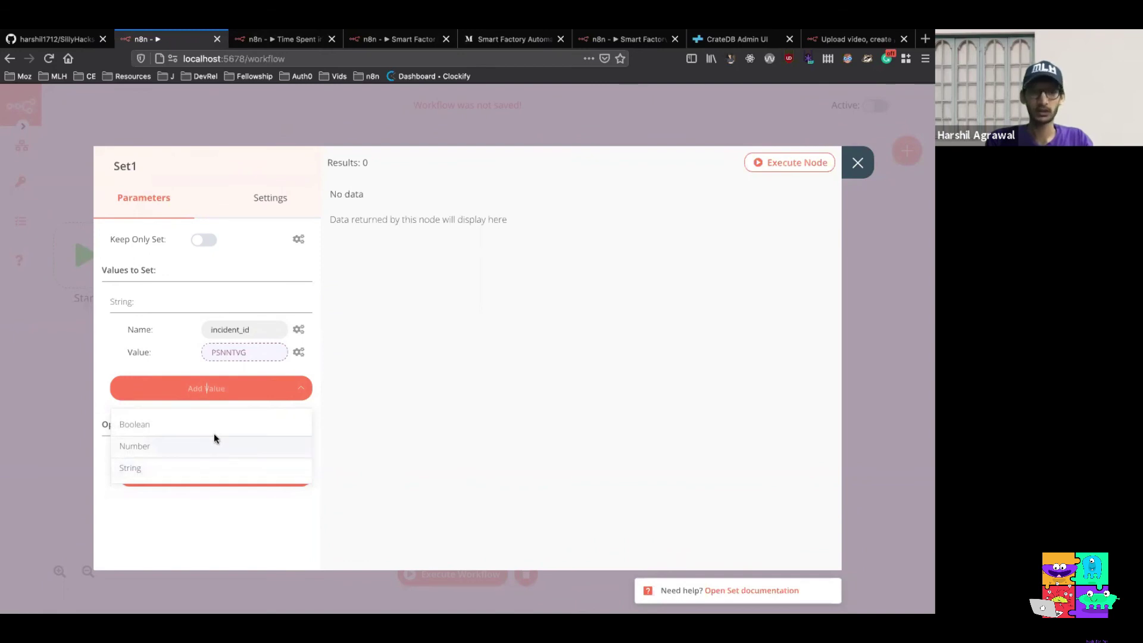
# Add a second String value named html_url to Set1
pyautogui.click(227, 471)
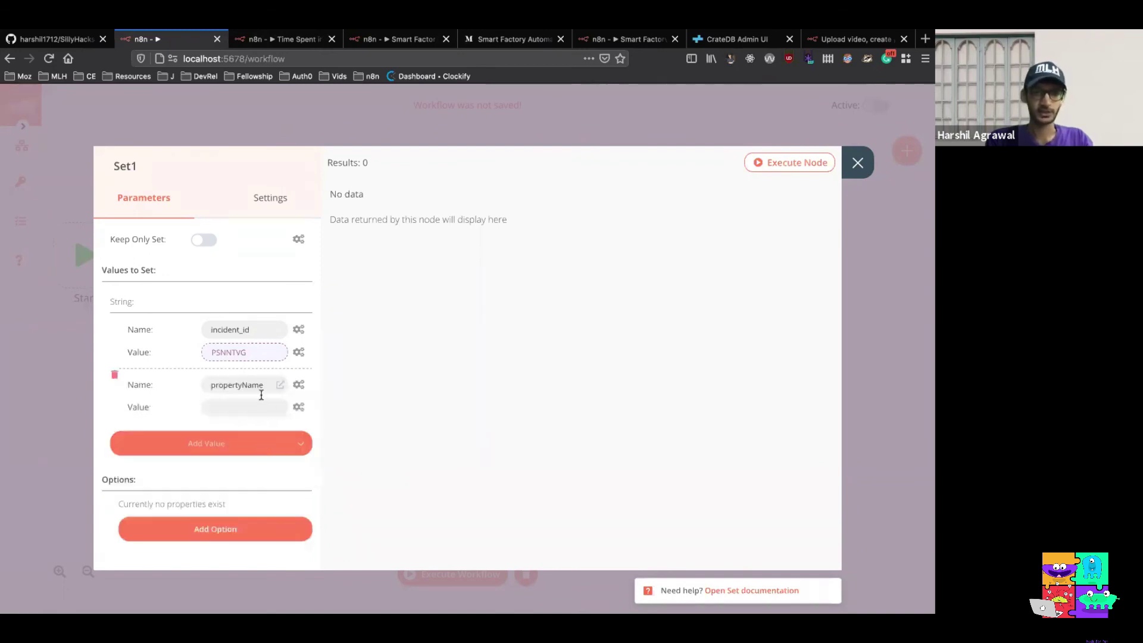
pyautogui.doubleClick(241, 385)
pyautogui.write('html_url')
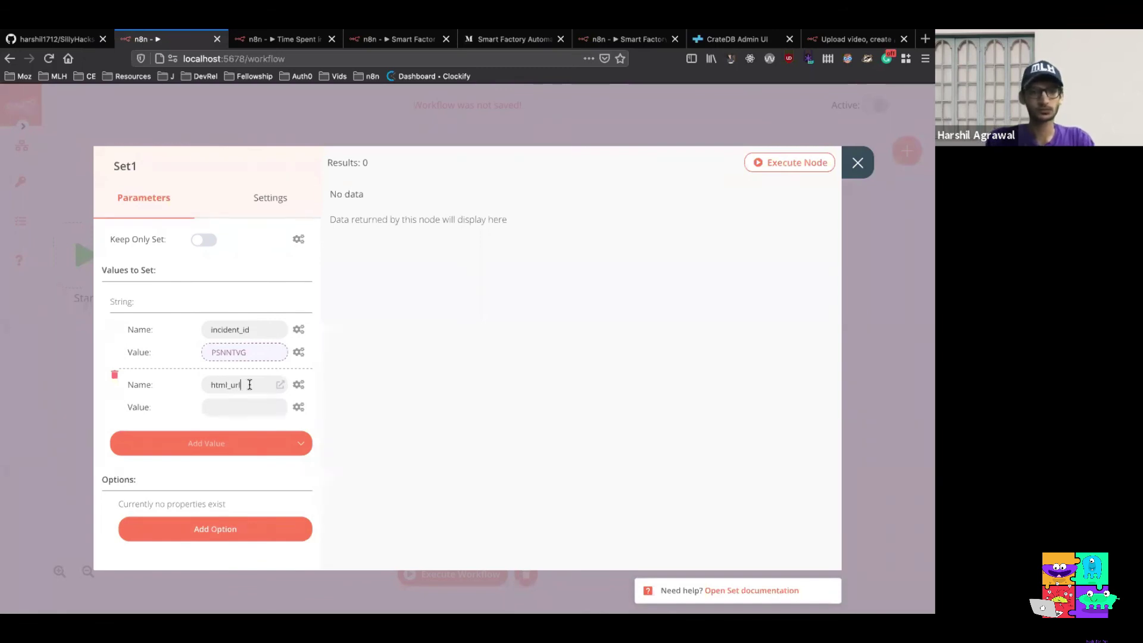
# Set html_url to an expression of PagerDuty's output JSON html_url
pyautogui.click(297, 407)
pyautogui.click(272, 438)
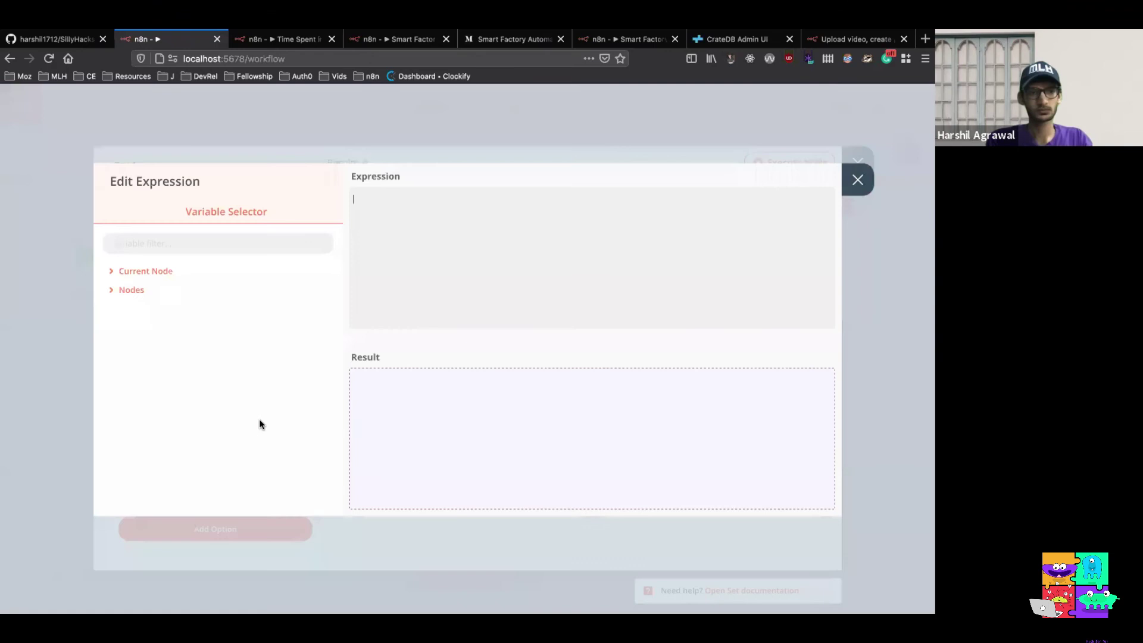
pyautogui.click(127, 290)
pyautogui.click(143, 384)
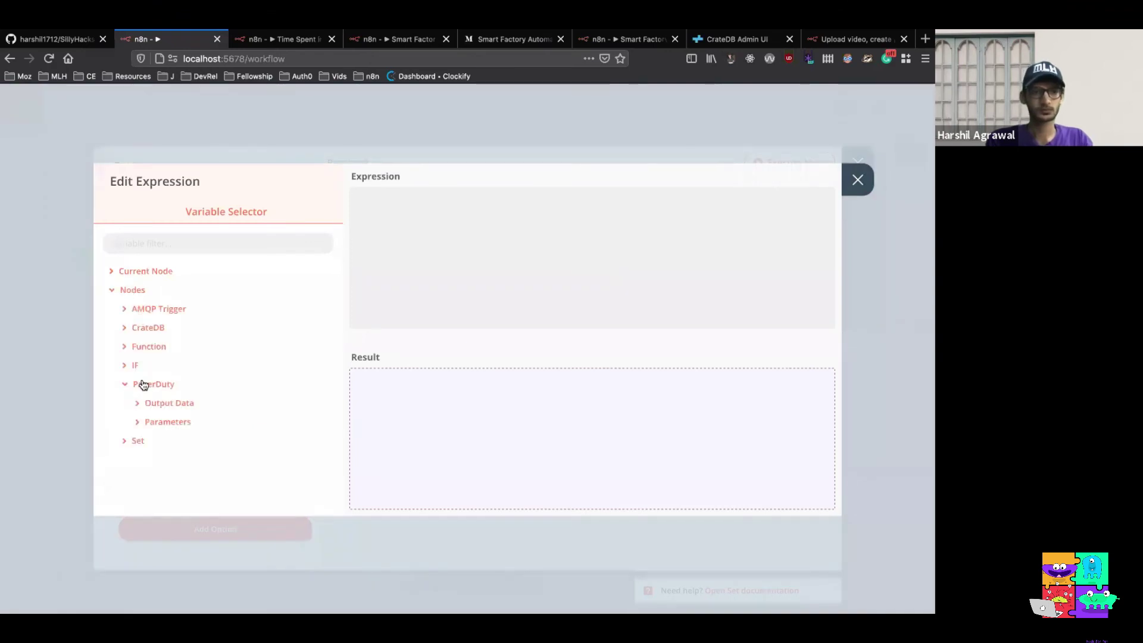
pyautogui.click(158, 402)
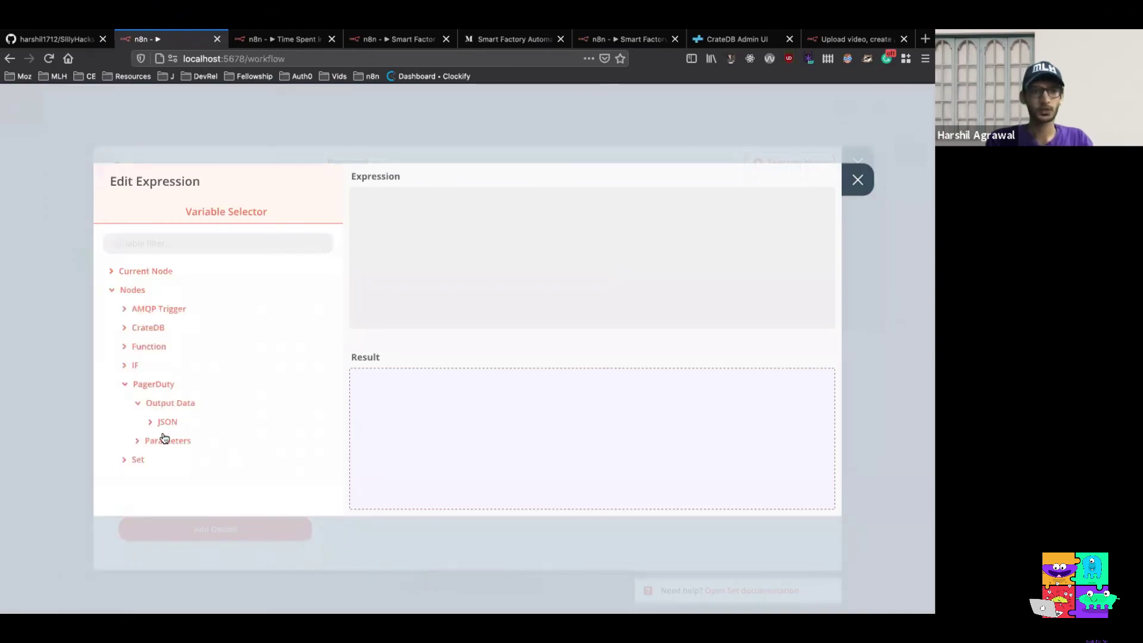
pyautogui.click(166, 421)
pyautogui.scroll(-2, 240, 397)
pyautogui.scroll(-8, 240, 397)
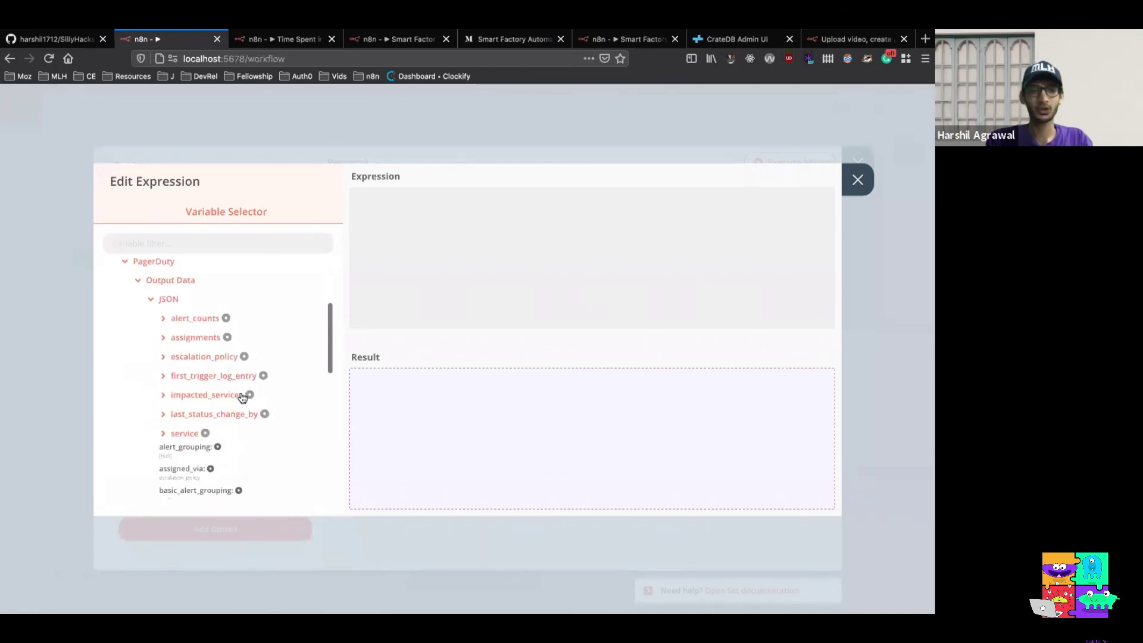
pyautogui.scroll(-1, 240, 397)
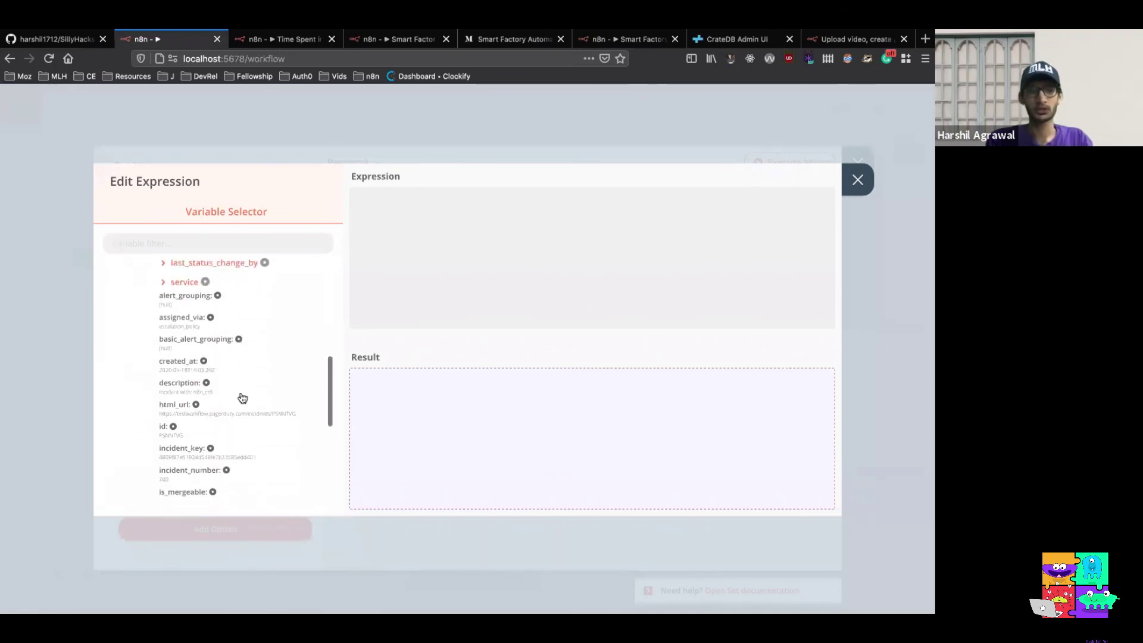
pyautogui.click(197, 405)
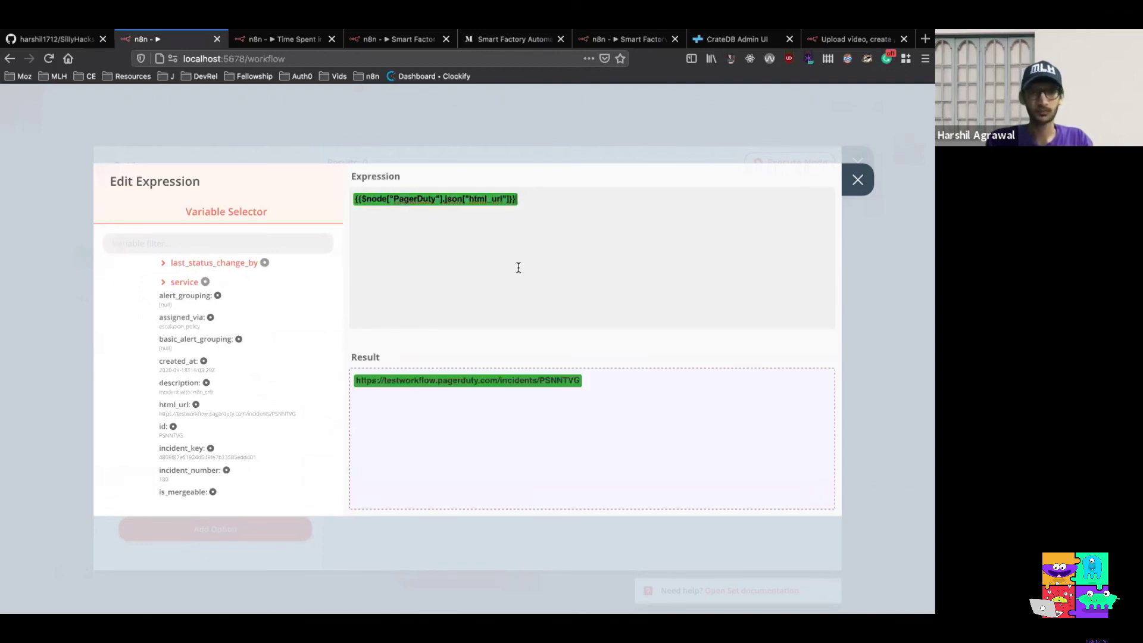
pyautogui.click(855, 185)
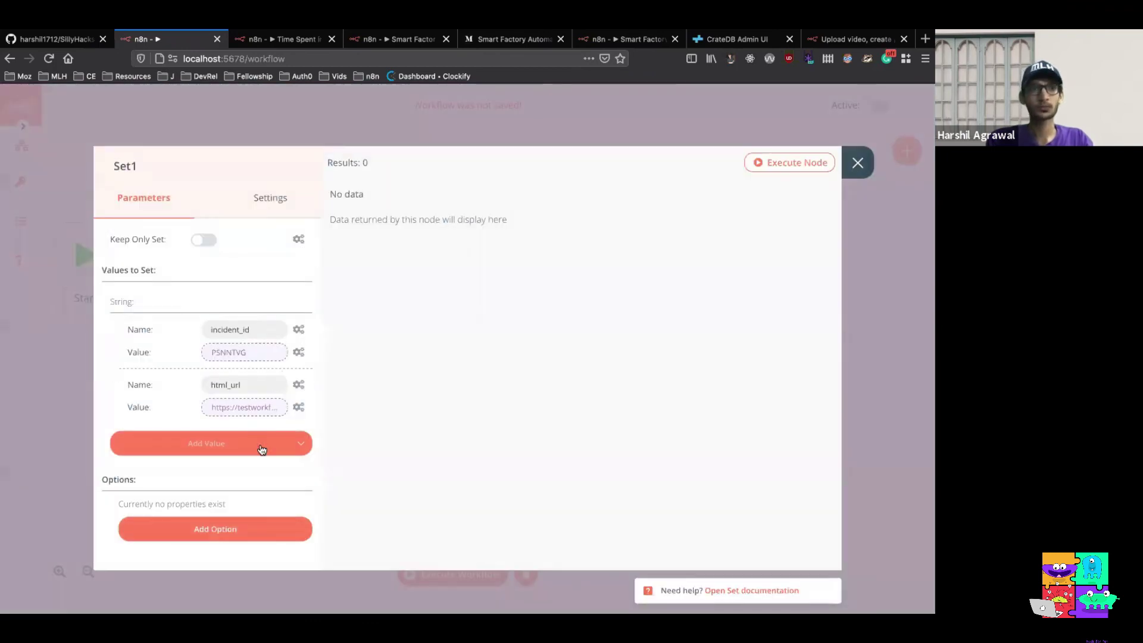
# Add a third String value named incident_timestamp to Set1
pyautogui.click(262, 450)
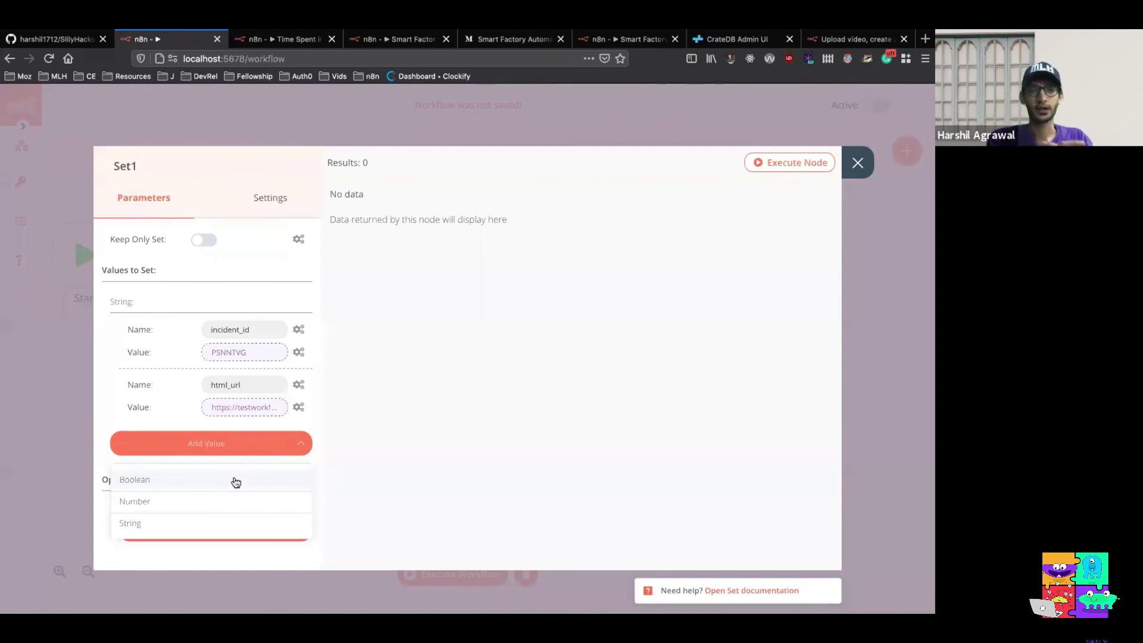
pyautogui.click(225, 522)
pyautogui.doubleClick(232, 440)
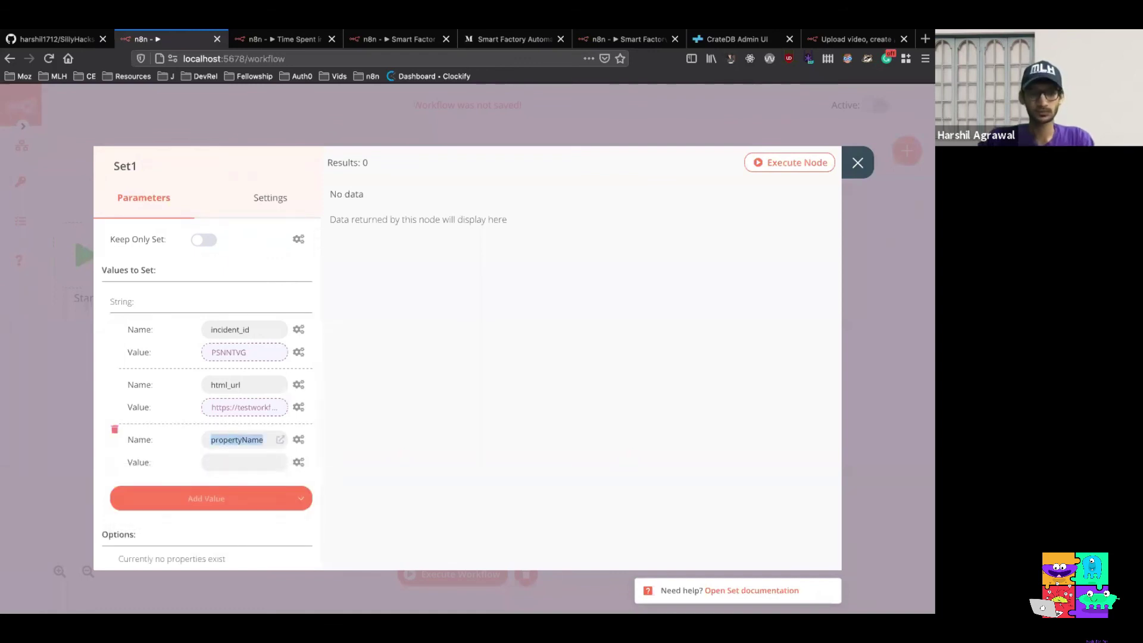
pyautogui.write('incident_time')
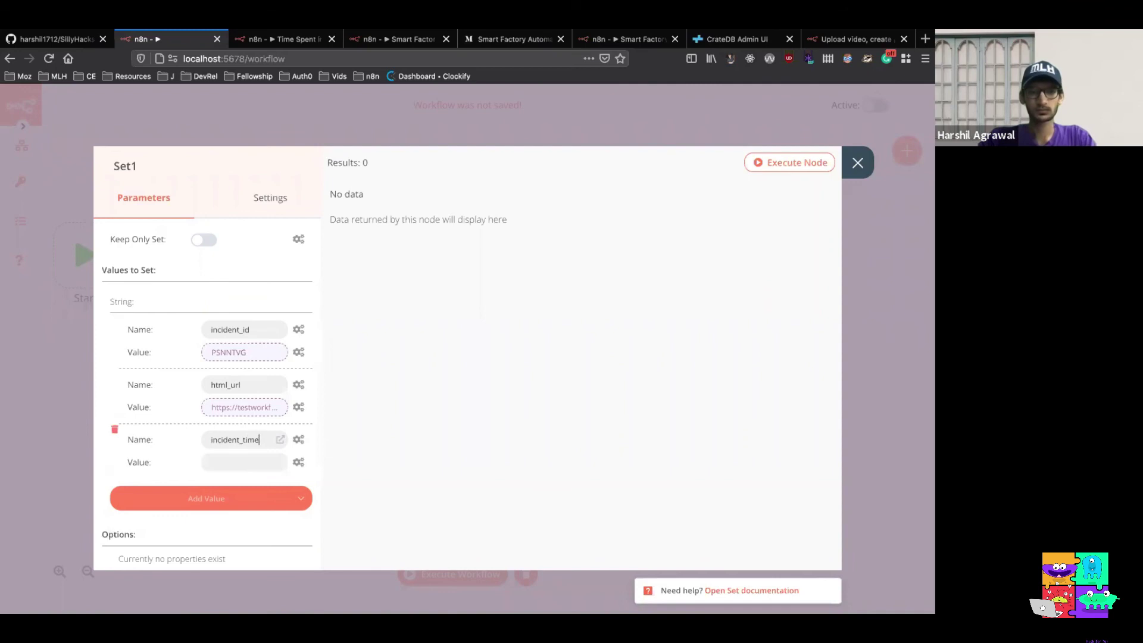
pyautogui.write('stamp')
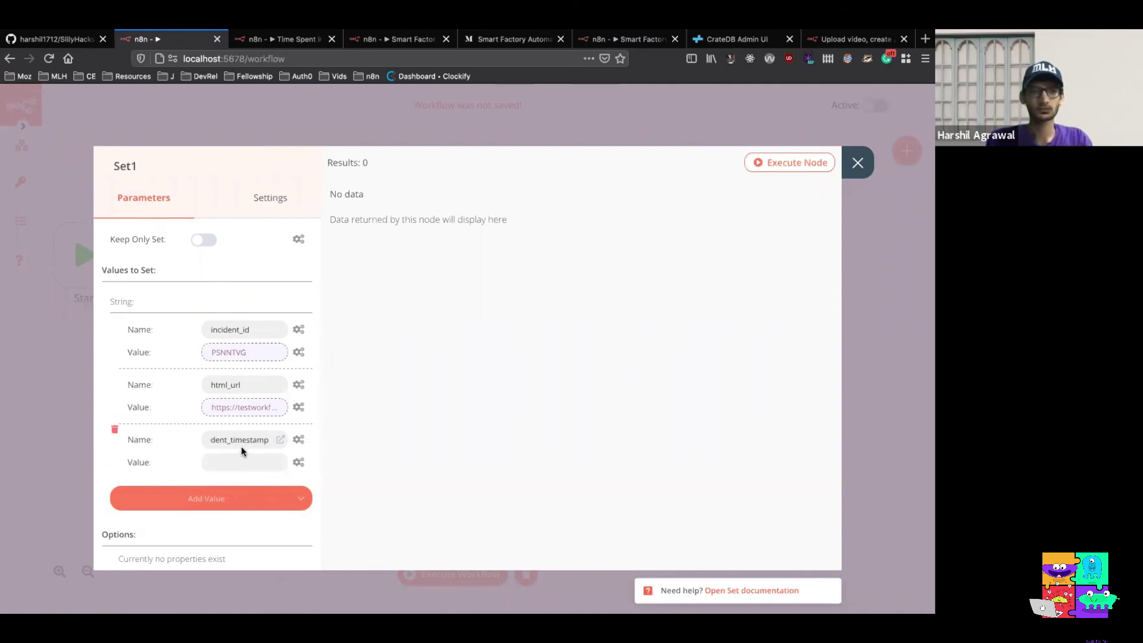
# Set incident_timestamp to PagerDuty's created_at expression, resolving to 2020-09-18T16:03:29Z
pyautogui.click(298, 464)
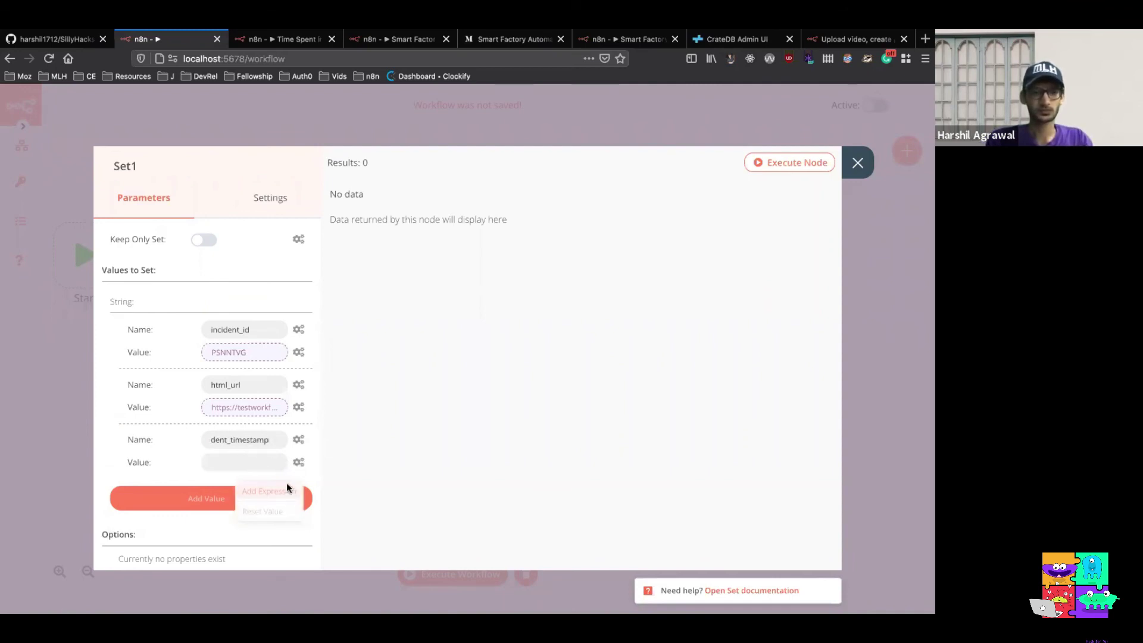
pyautogui.click(286, 484)
pyautogui.click(134, 290)
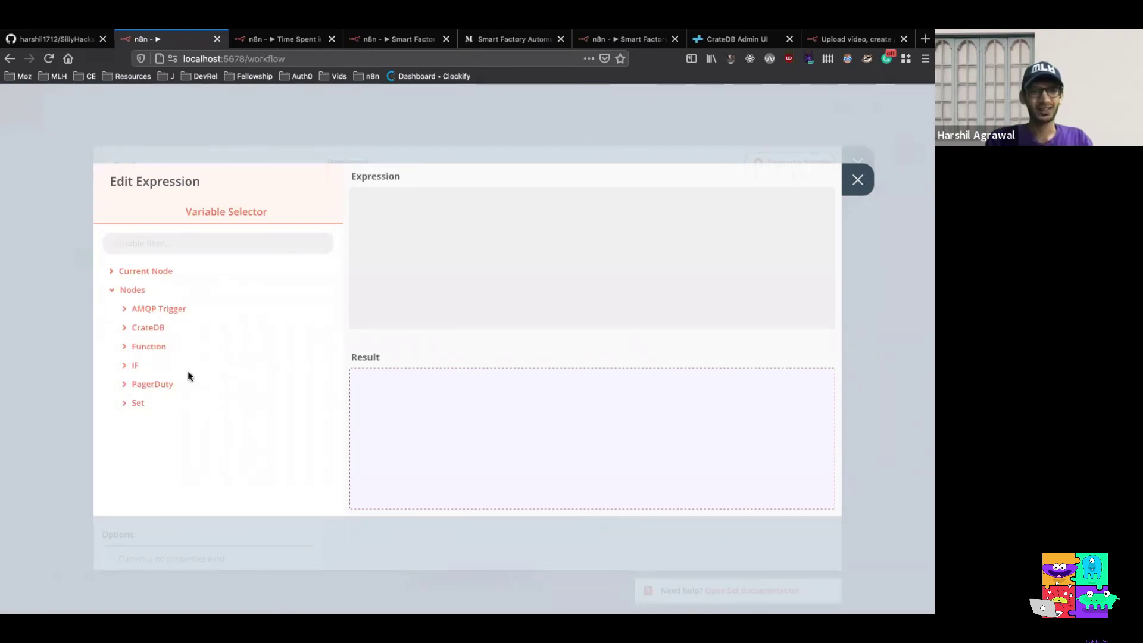
pyautogui.click(169, 385)
pyautogui.click(172, 404)
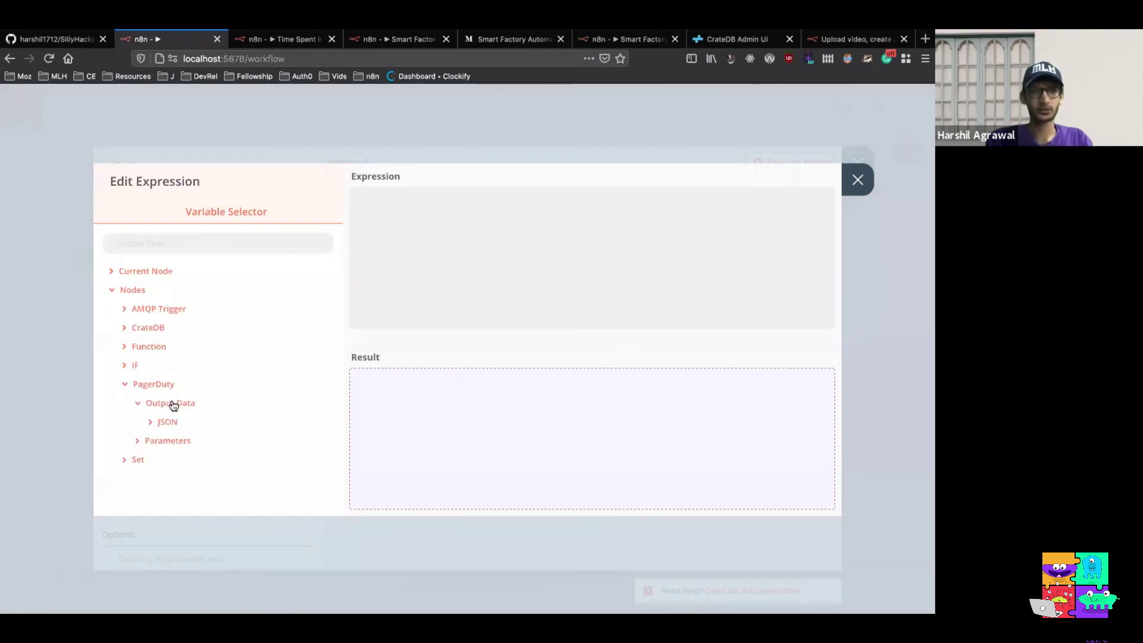
pyautogui.click(169, 422)
pyautogui.scroll(-2, 236, 395)
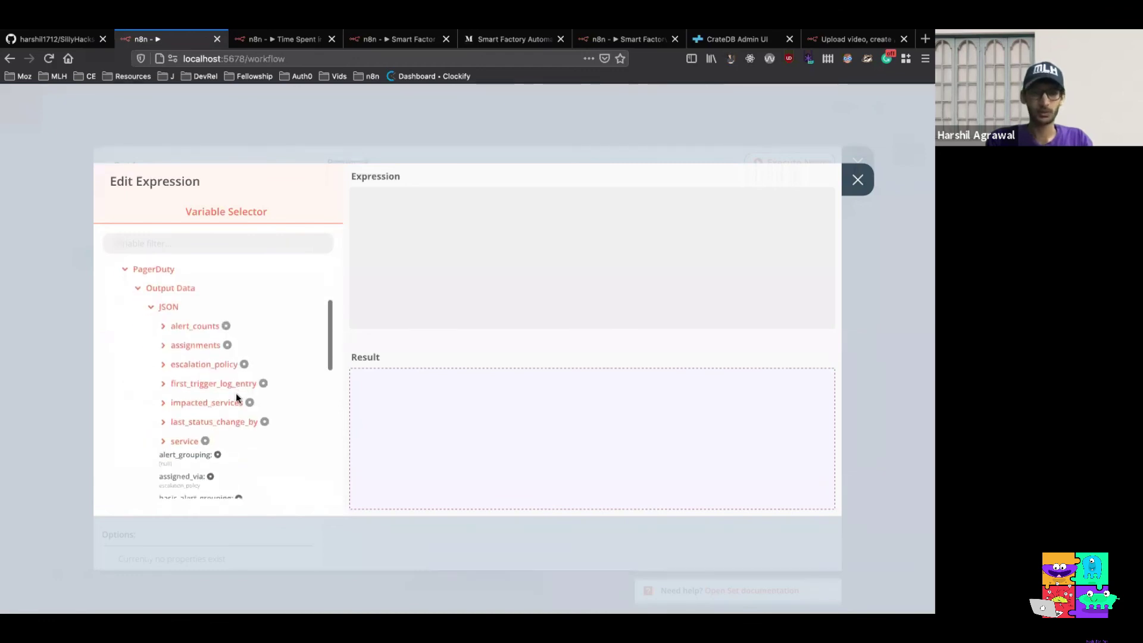
pyautogui.scroll(-5, 236, 398)
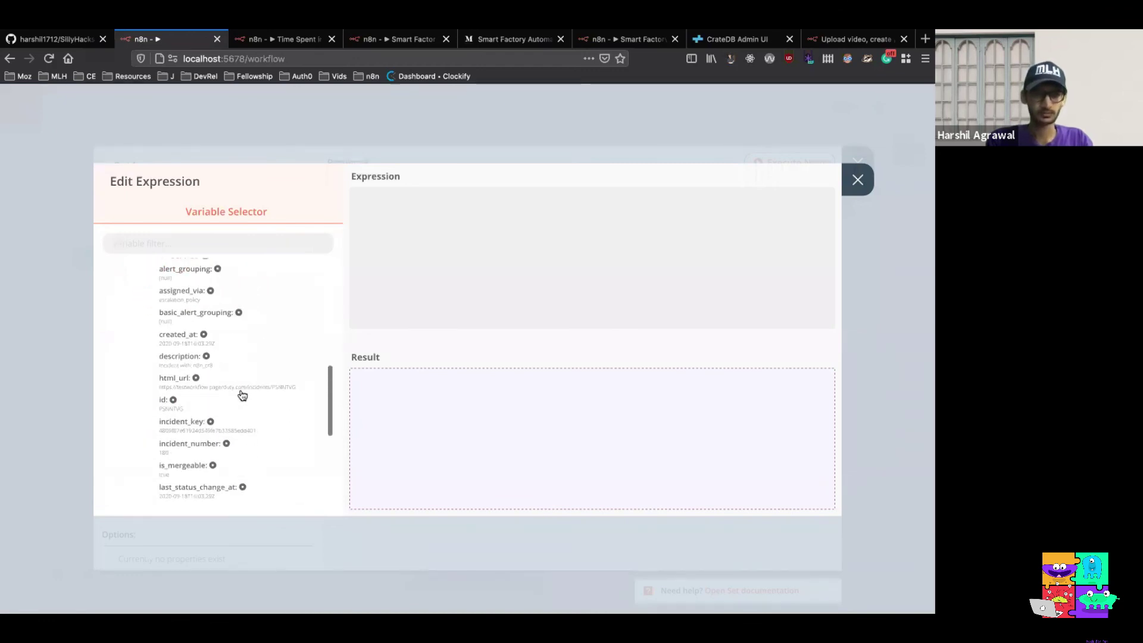
pyautogui.scroll(-6, 243, 395)
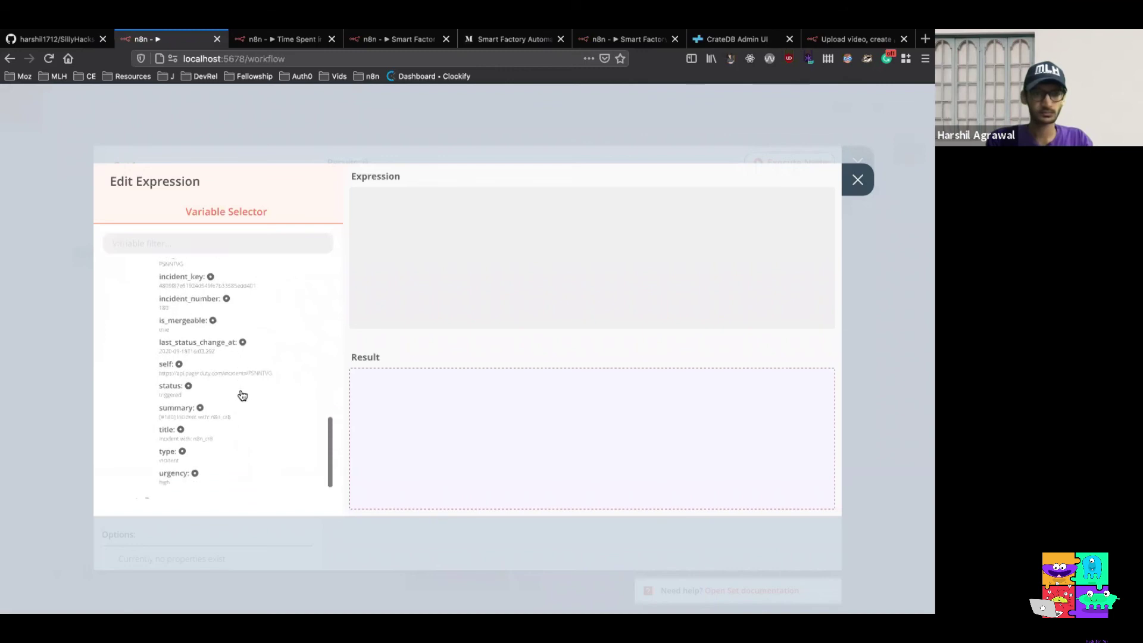
pyautogui.scroll(-1, 242, 395)
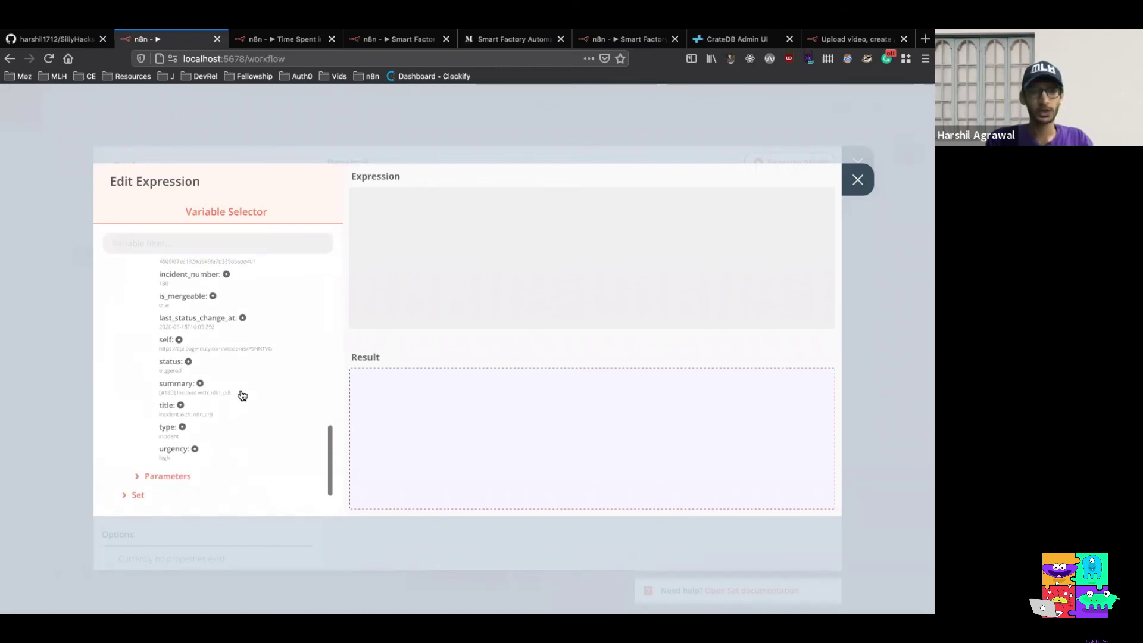
pyautogui.scroll(1, 242, 395)
pyautogui.scroll(2, 242, 395)
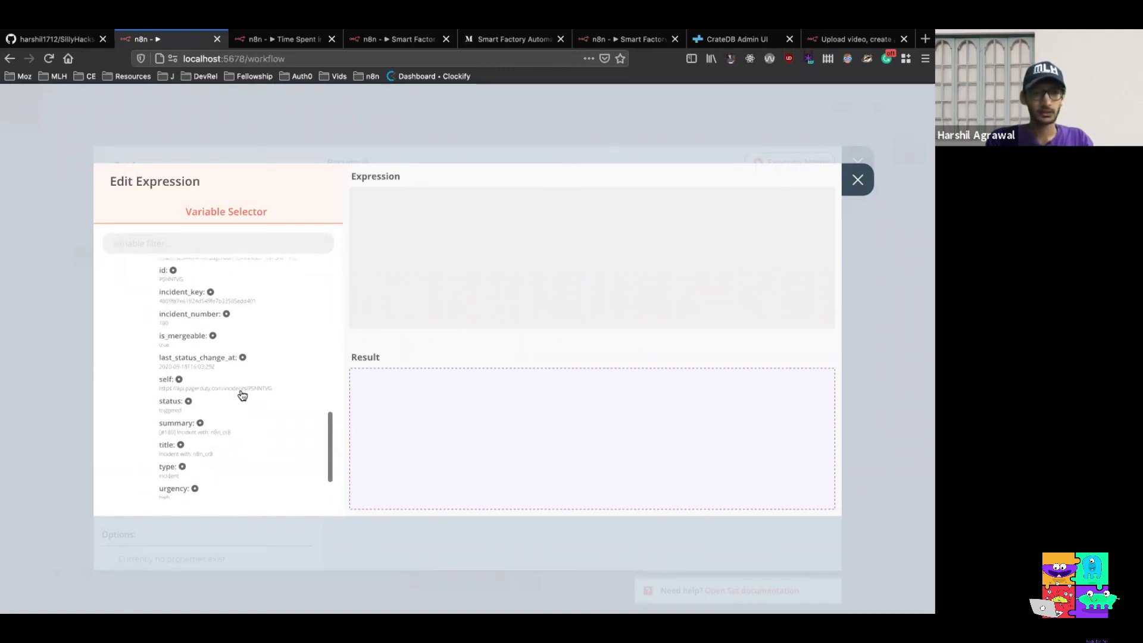
pyautogui.scroll(1, 242, 396)
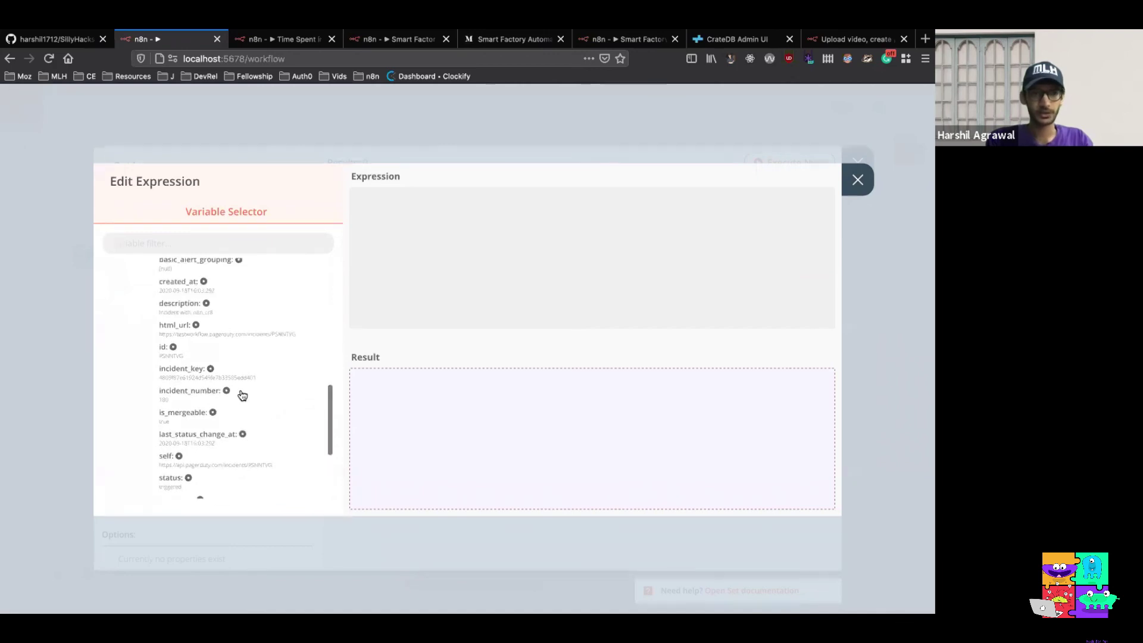
pyautogui.scroll(1, 242, 396)
pyautogui.scroll(1, 242, 395)
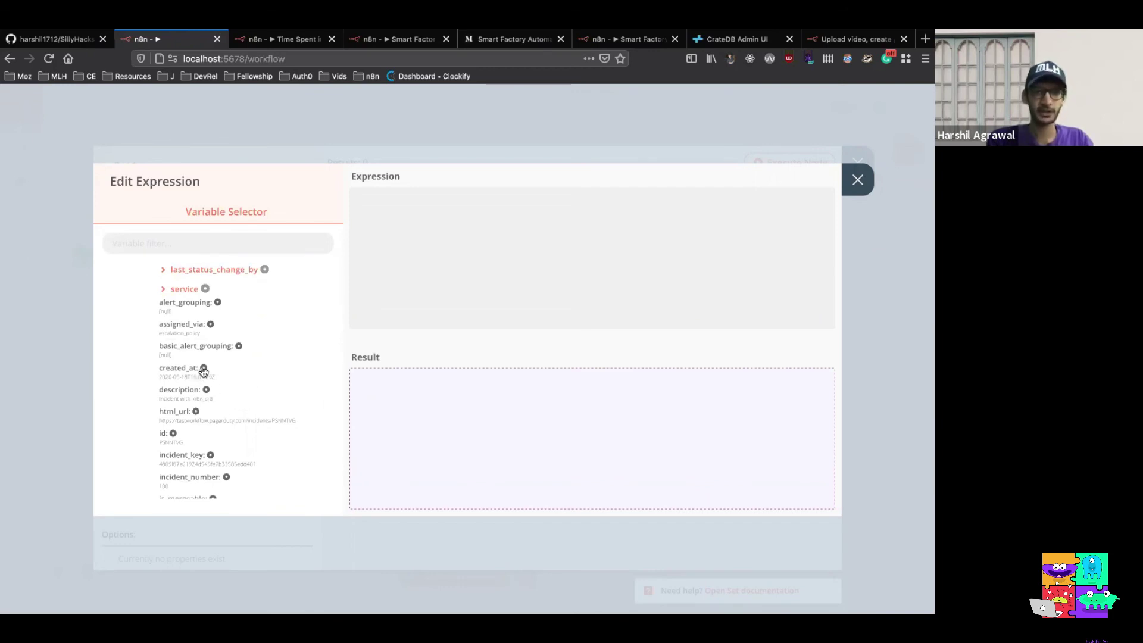
pyautogui.moveTo(203, 370); pyautogui.dragTo(591, 266)
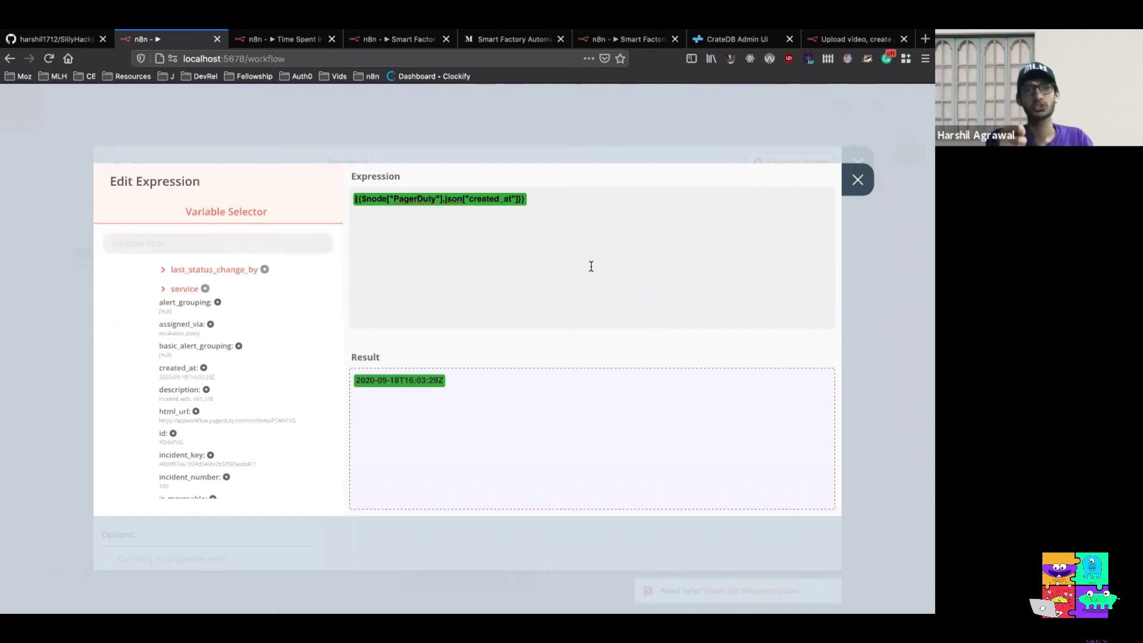
pyautogui.click(857, 180)
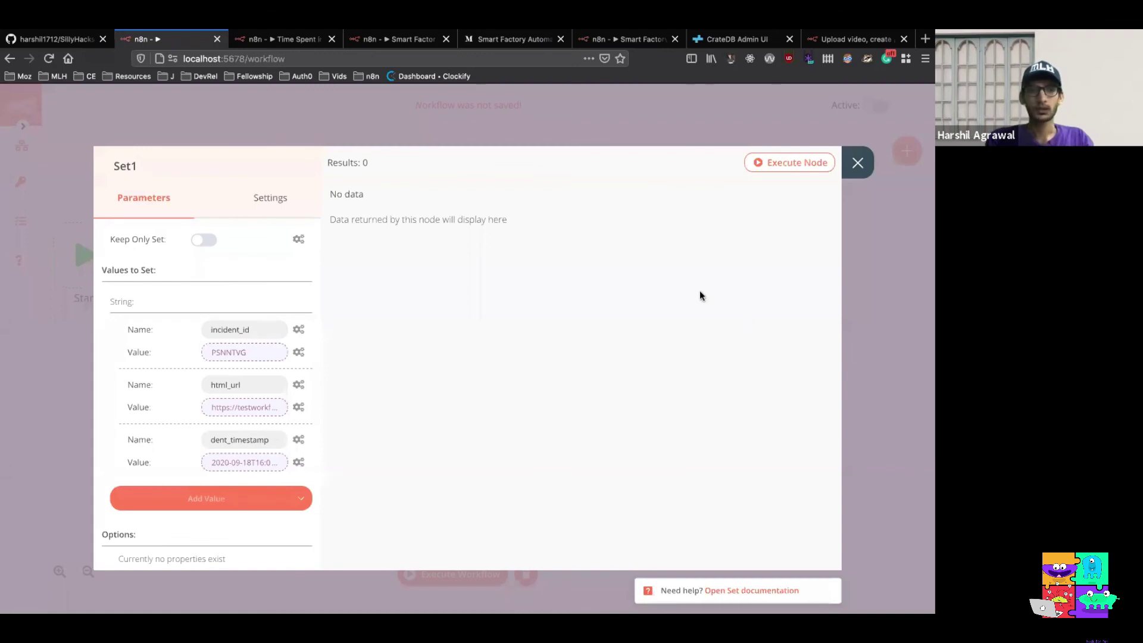
# Enable Keep Only Set and test Set1, confirming incident_id, html_url and incident_timestamp output
pyautogui.click(208, 240)
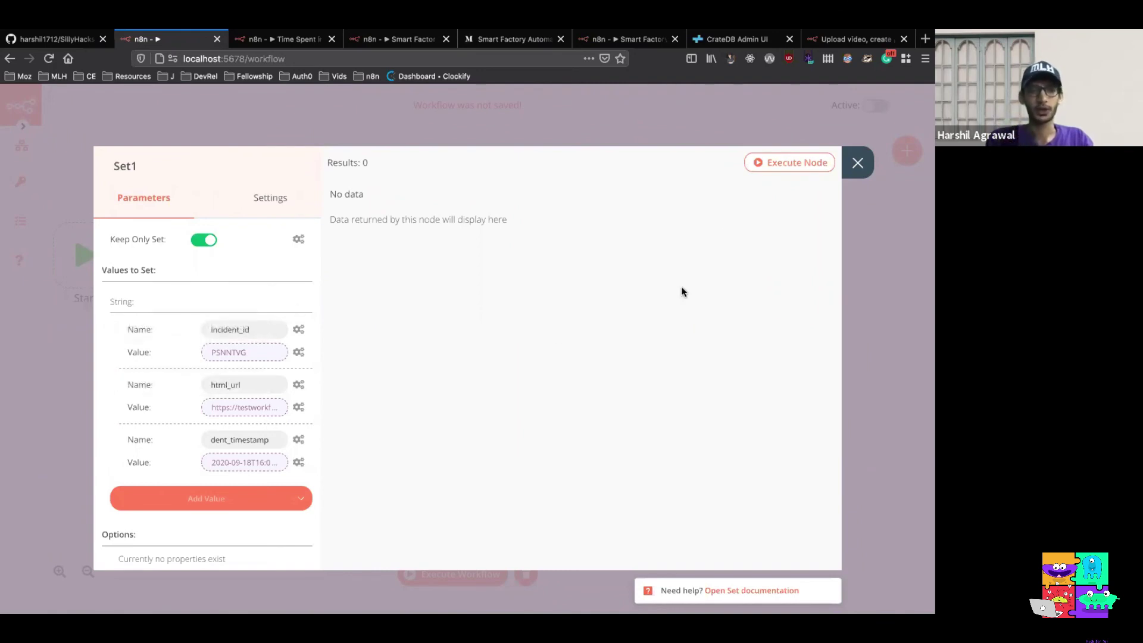
pyautogui.click(760, 165)
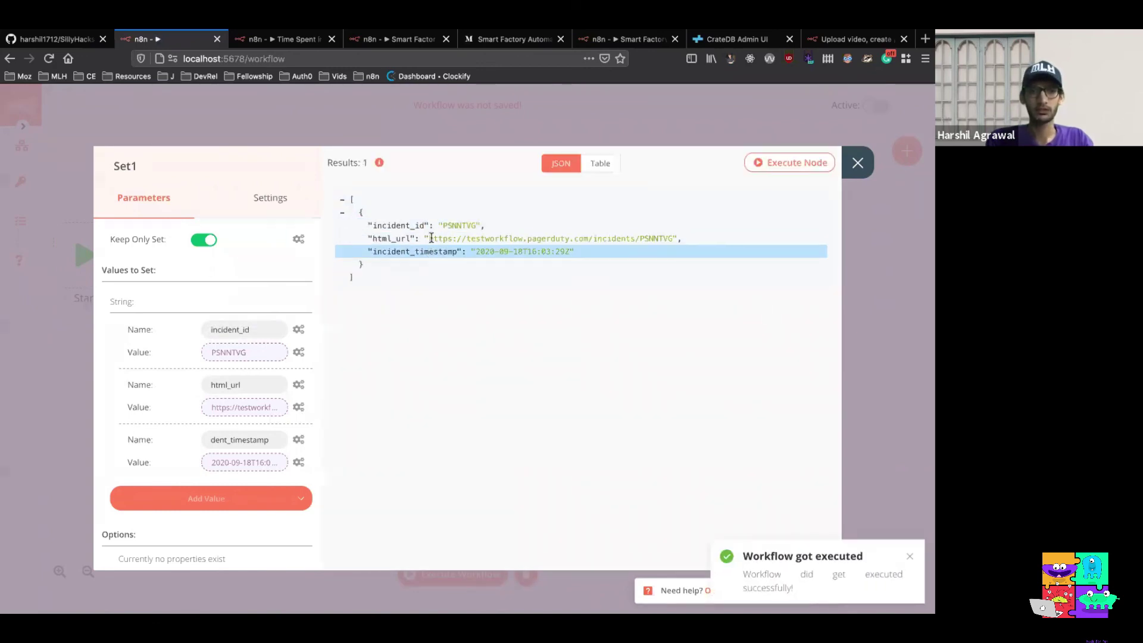
pyautogui.click(857, 162)
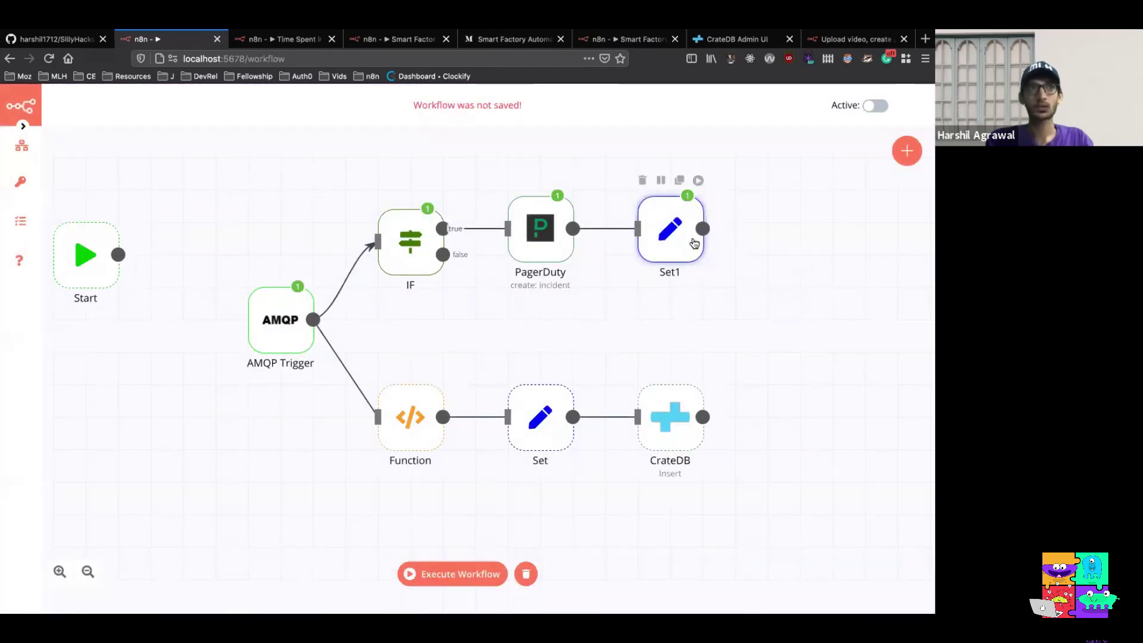
# Add a CrateDB node after Set1 using the saved crateDB credentials
pyautogui.click(906, 150)
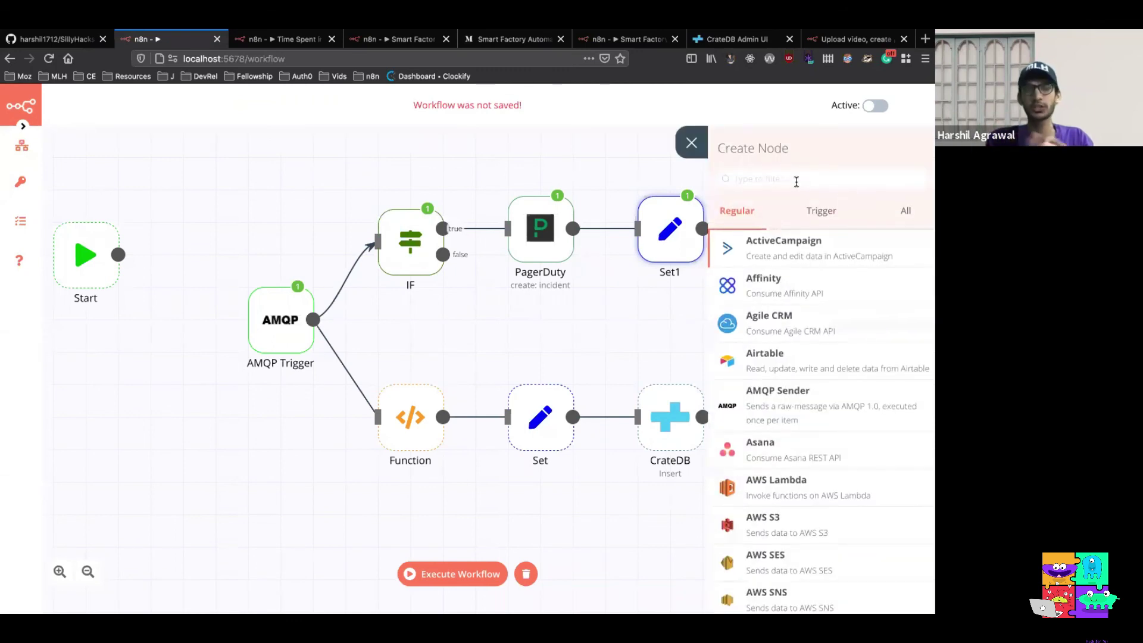
pyautogui.write('crat')
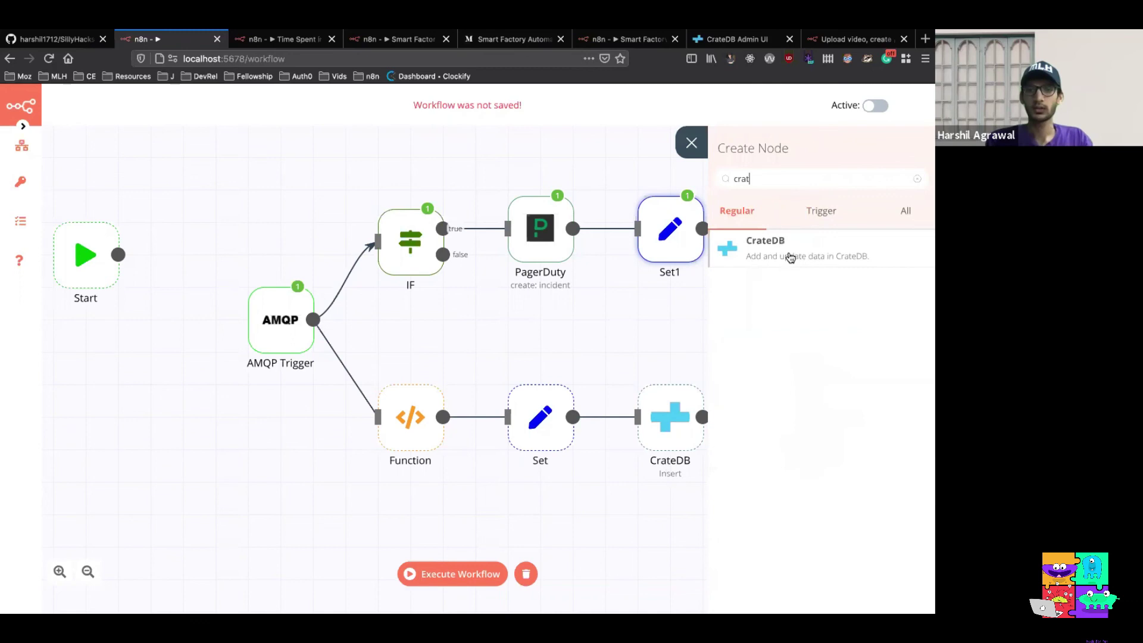
pyautogui.click(790, 257)
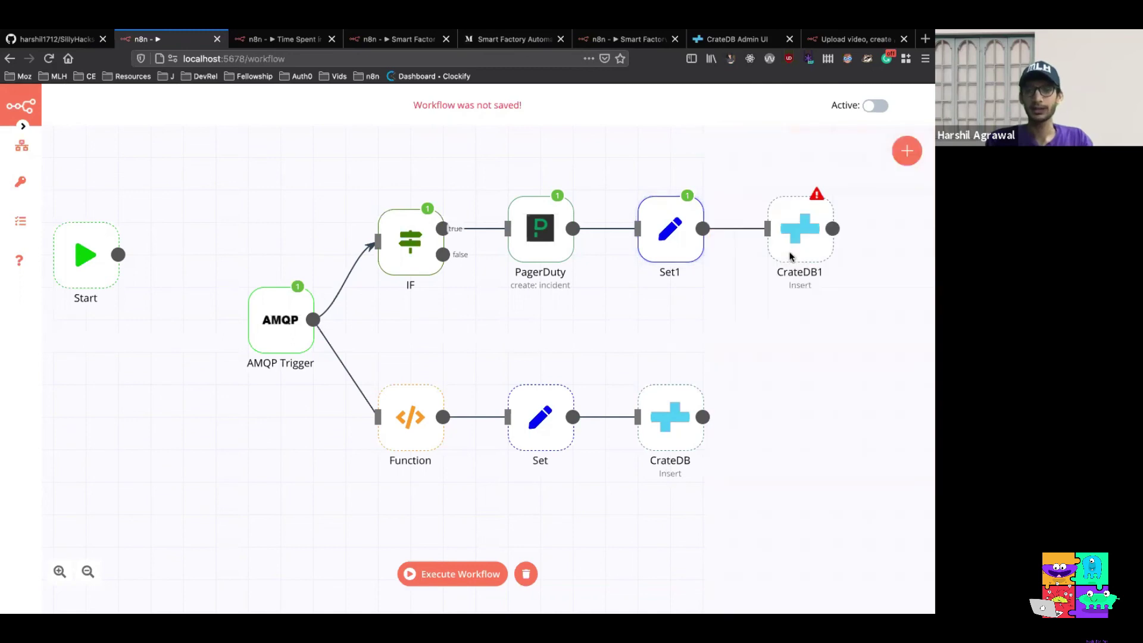
pyautogui.click(264, 263)
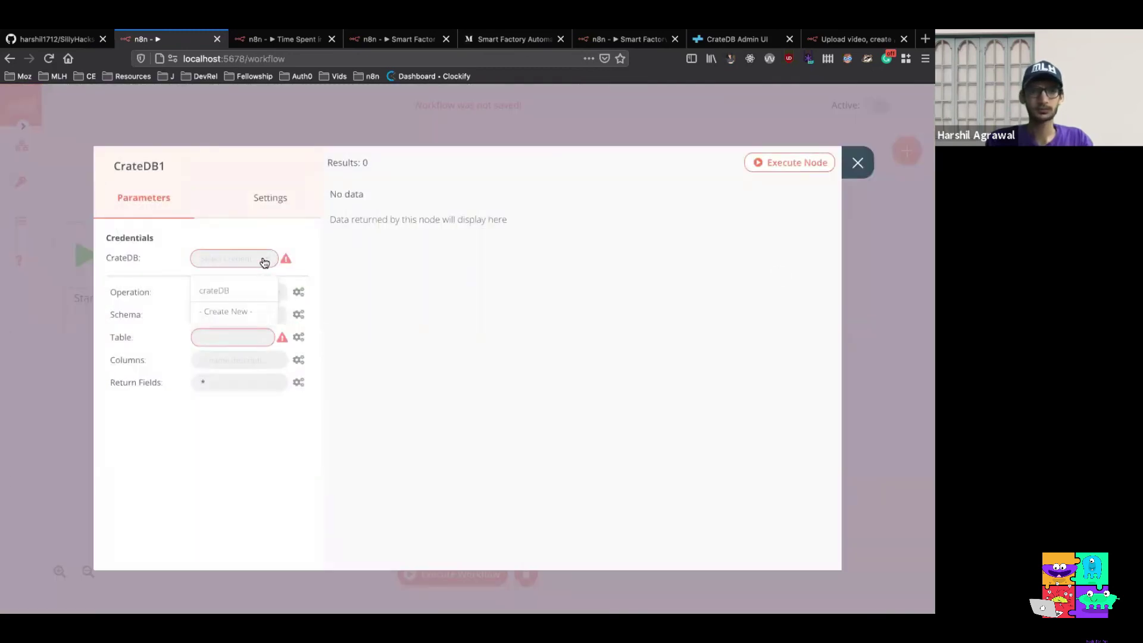
pyautogui.click(248, 292)
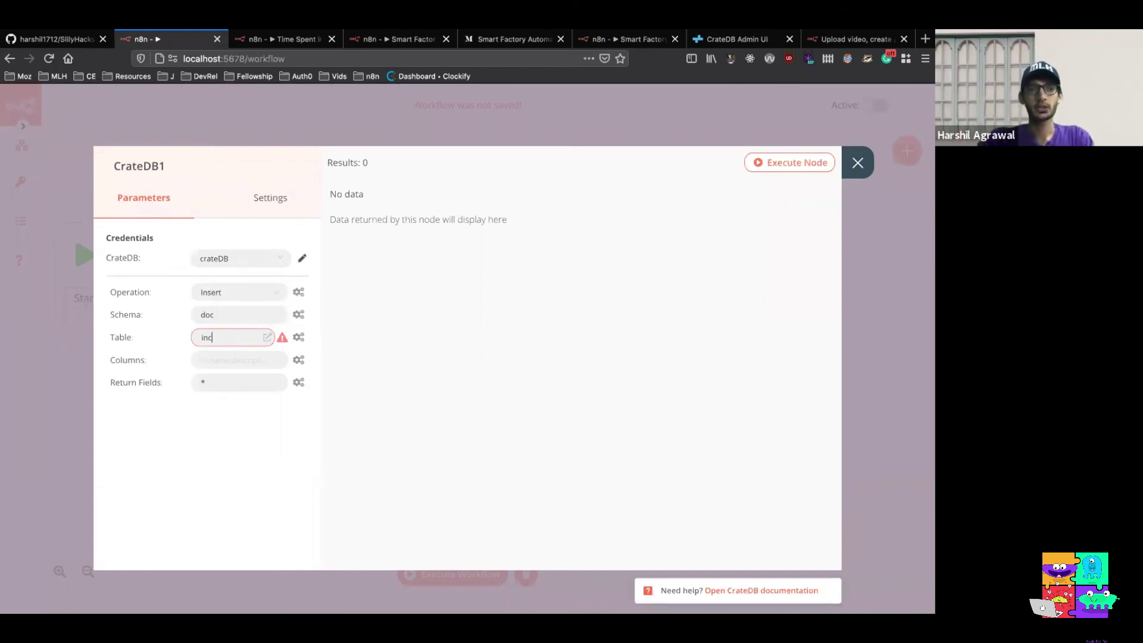
# Insert into table incident_data with the pasted incident column names, then view the CrateDB Admin UI
pyautogui.write('ident')
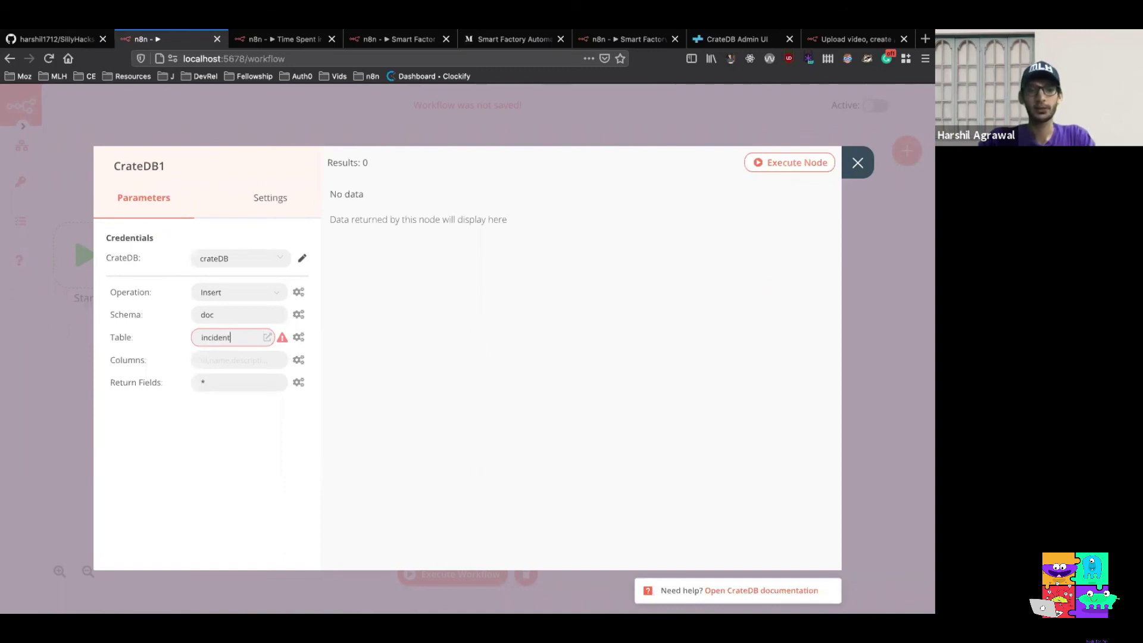
pyautogui.write('-d')
pyautogui.press('BackSpace')
pyautogui.press('BackSpace')
pyautogui.press('BackSpace')
pyautogui.press('BackSpace')
pyautogui.press('BackSpace')
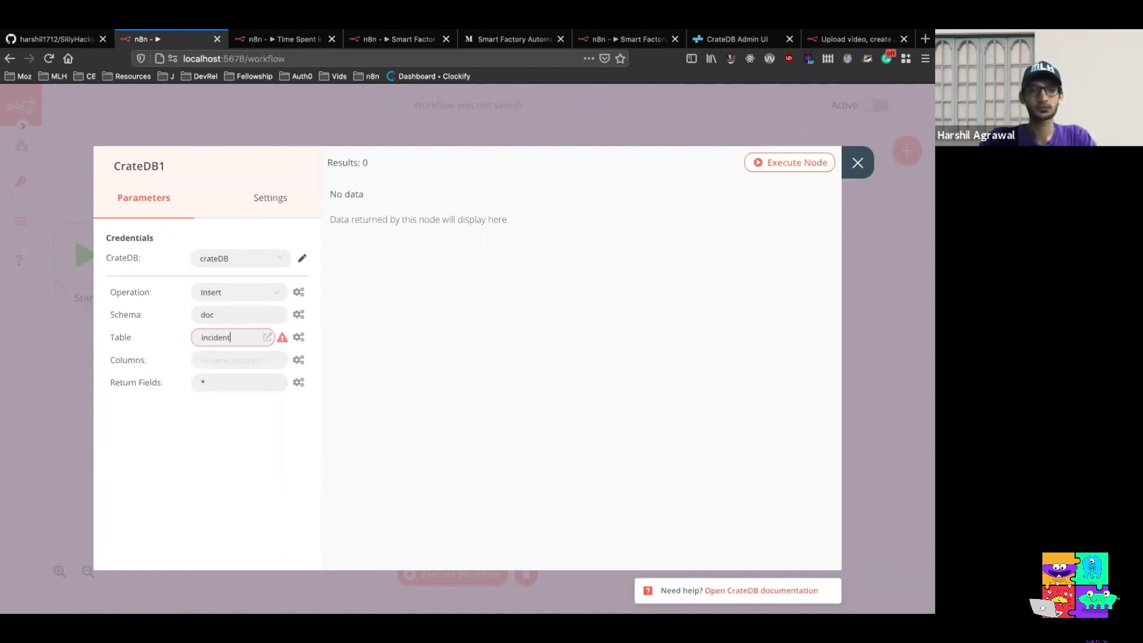
pyautogui.write('_data')
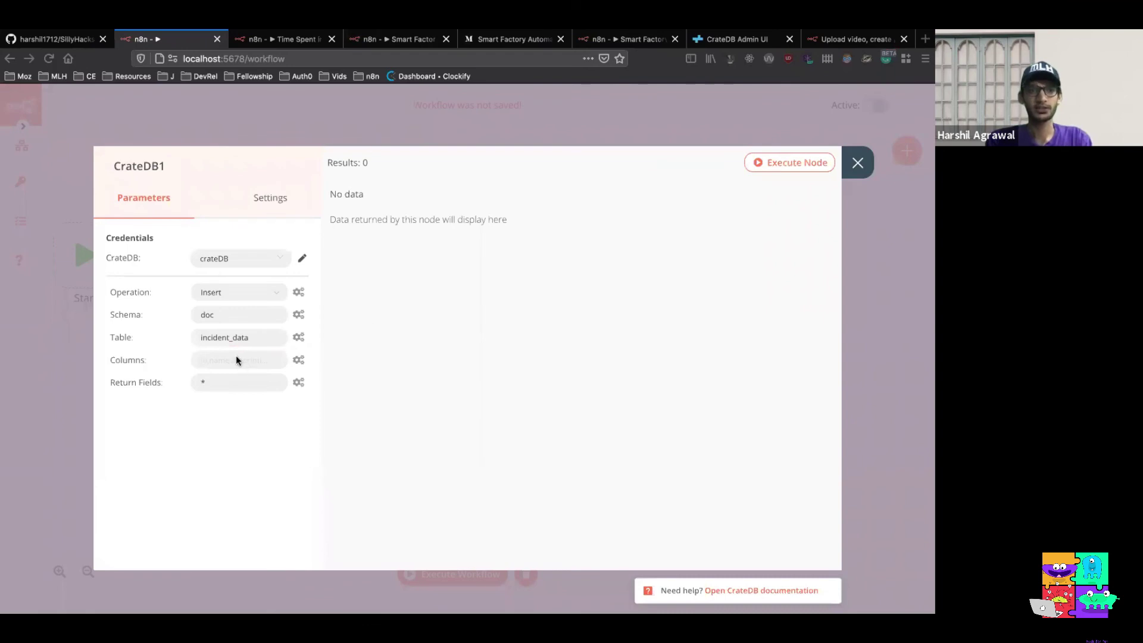
pyautogui.write('incident_timestamp')
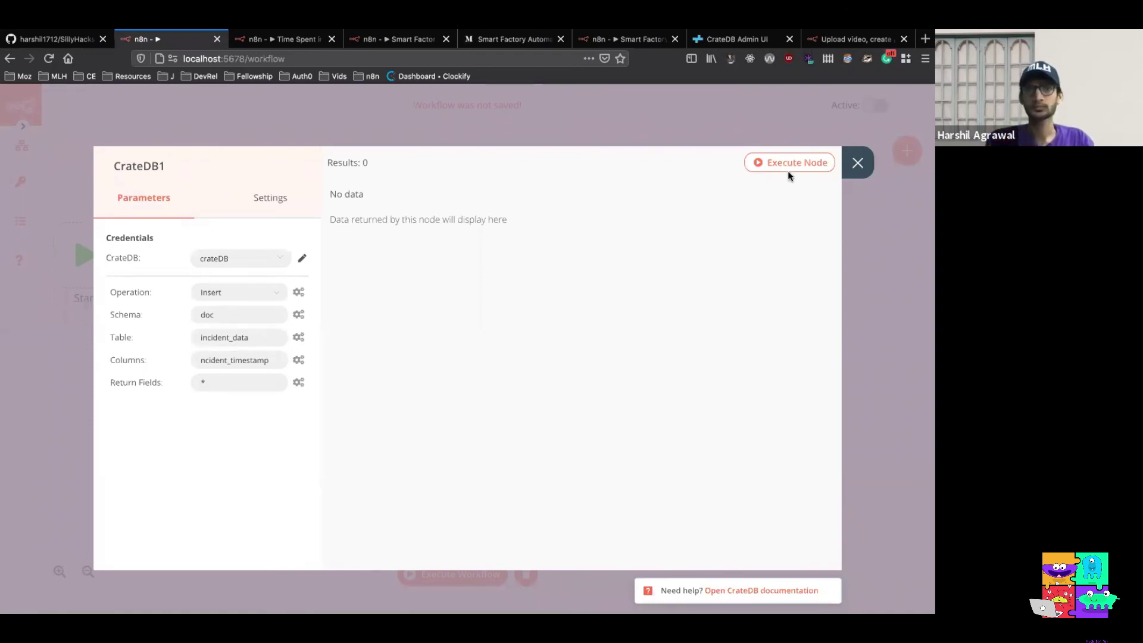
pyautogui.click(730, 39)
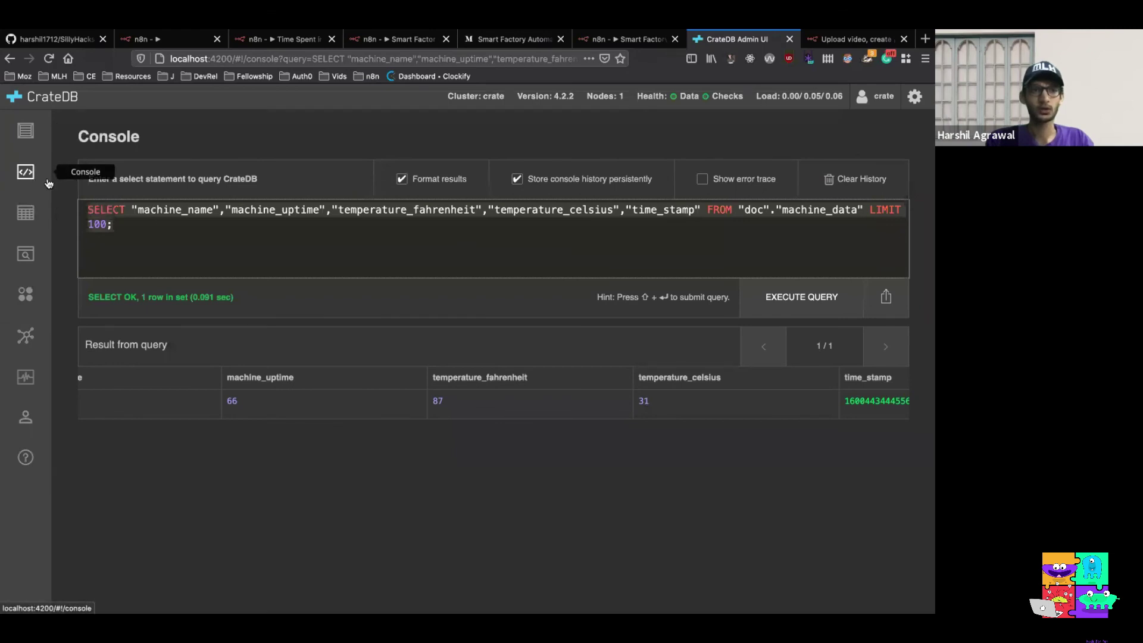
# Run the CREATE TABLE statement for incident_data with incident_id, html_url and incident_timestamp columns
pyautogui.click(161, 234)
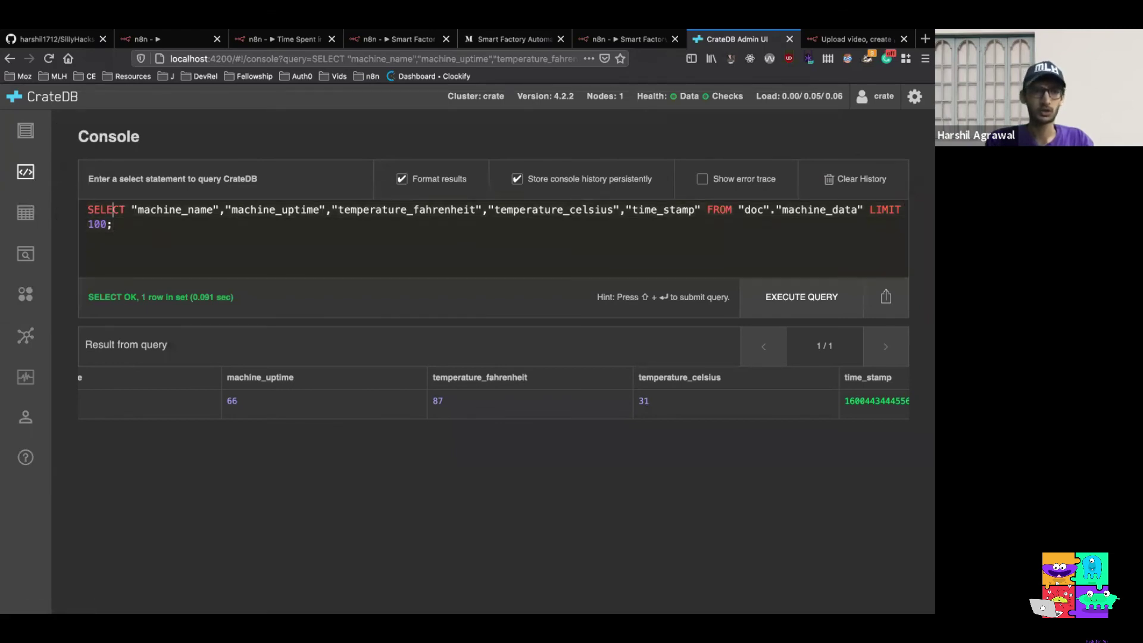
pyautogui.press('Up')
pyautogui.press('Up')
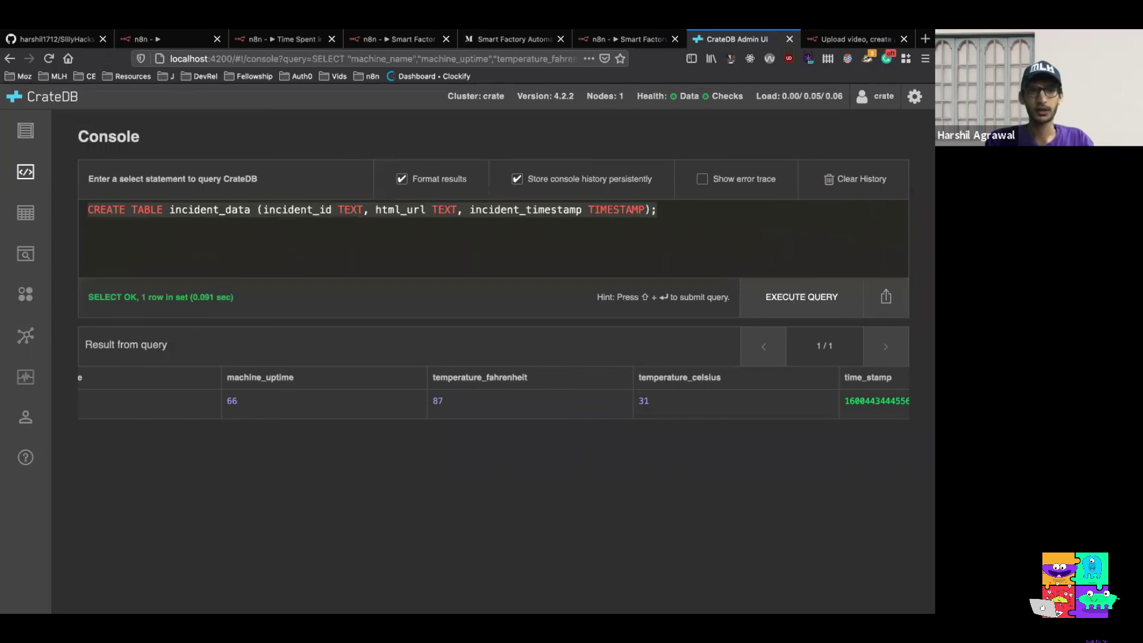
pyautogui.click(210, 254)
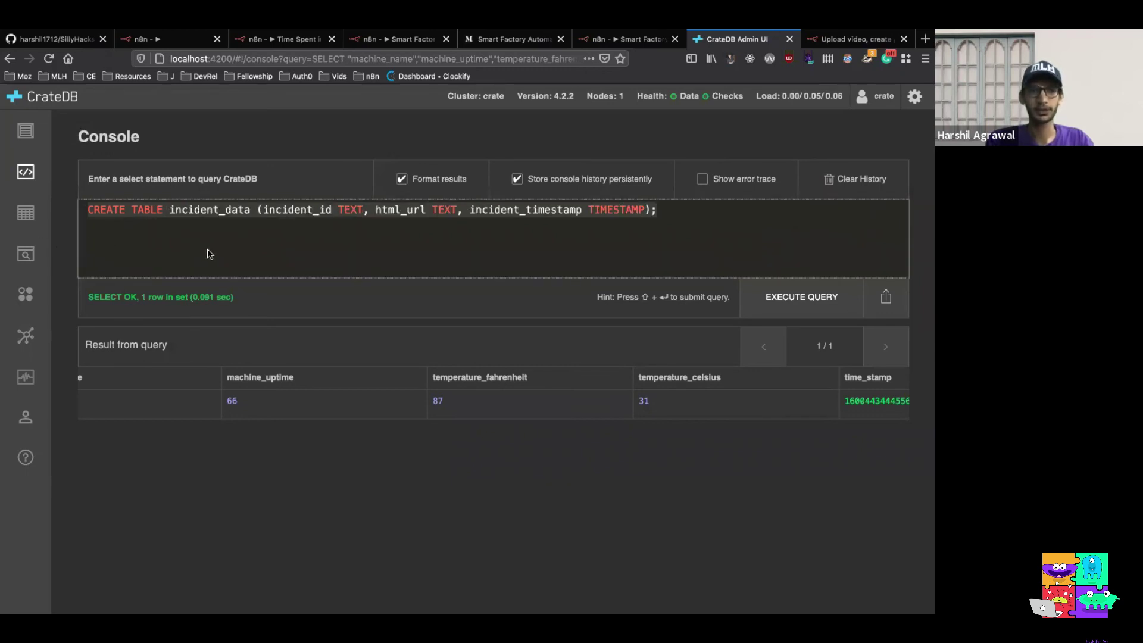
pyautogui.click(777, 301)
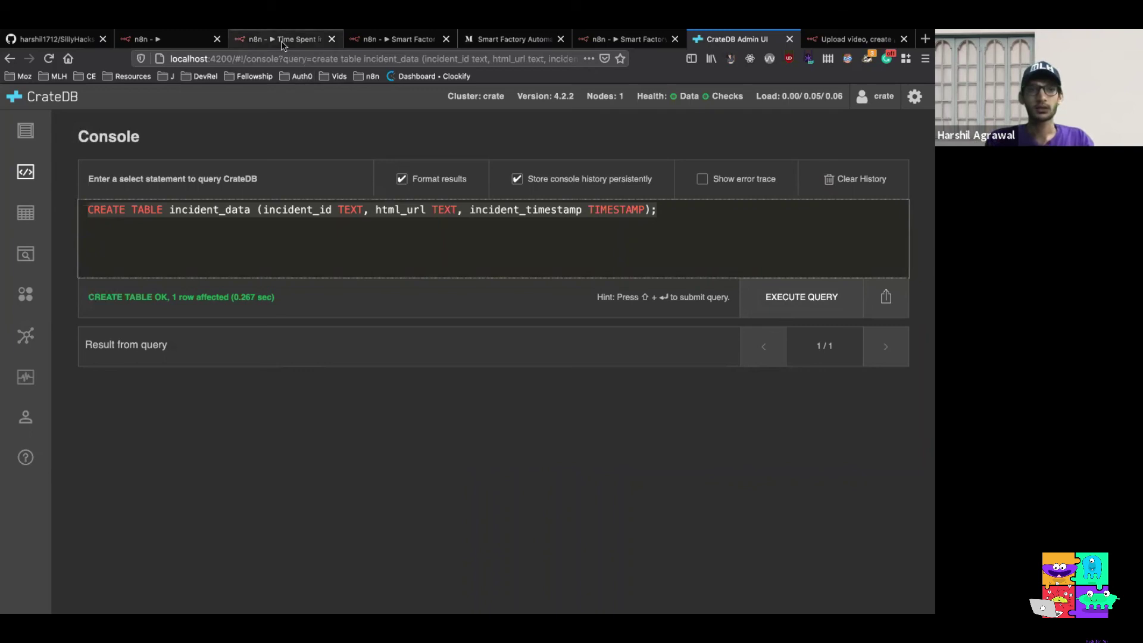
pyautogui.click(174, 42)
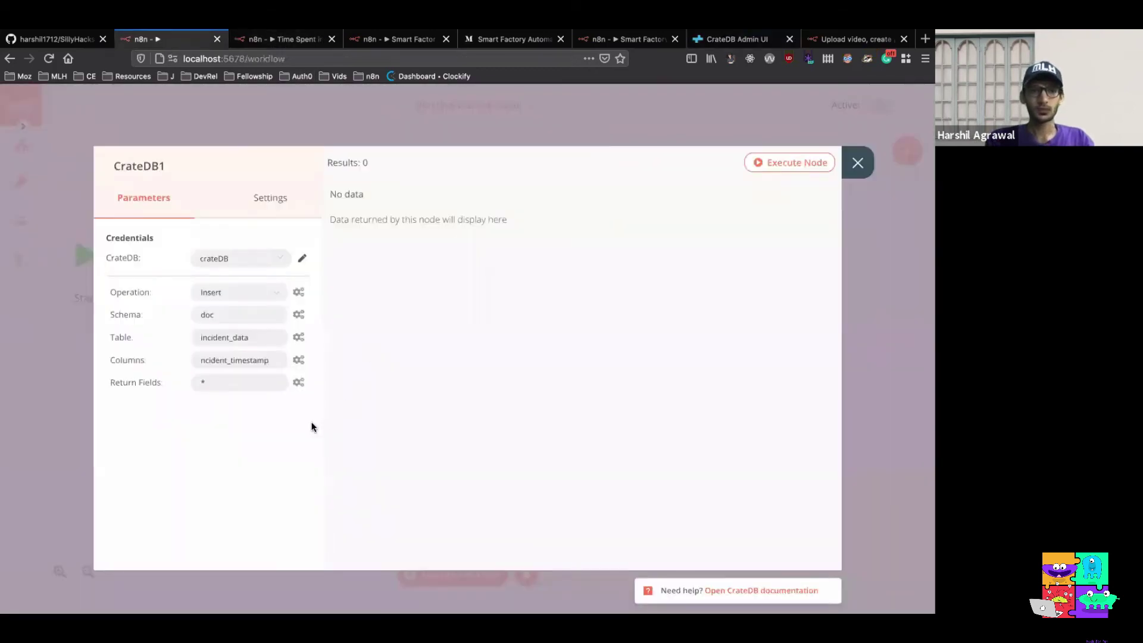
# Execute the CrateDB1 node to insert one incident row with its id, URL and timestamp
pyautogui.click(770, 165)
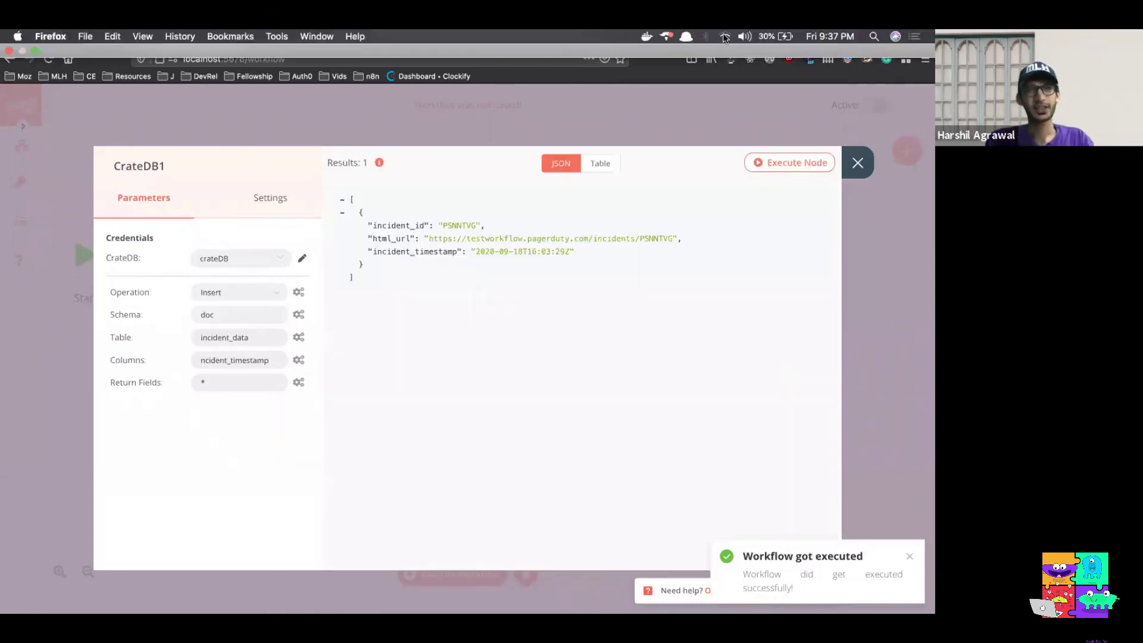
pyautogui.click(743, 34)
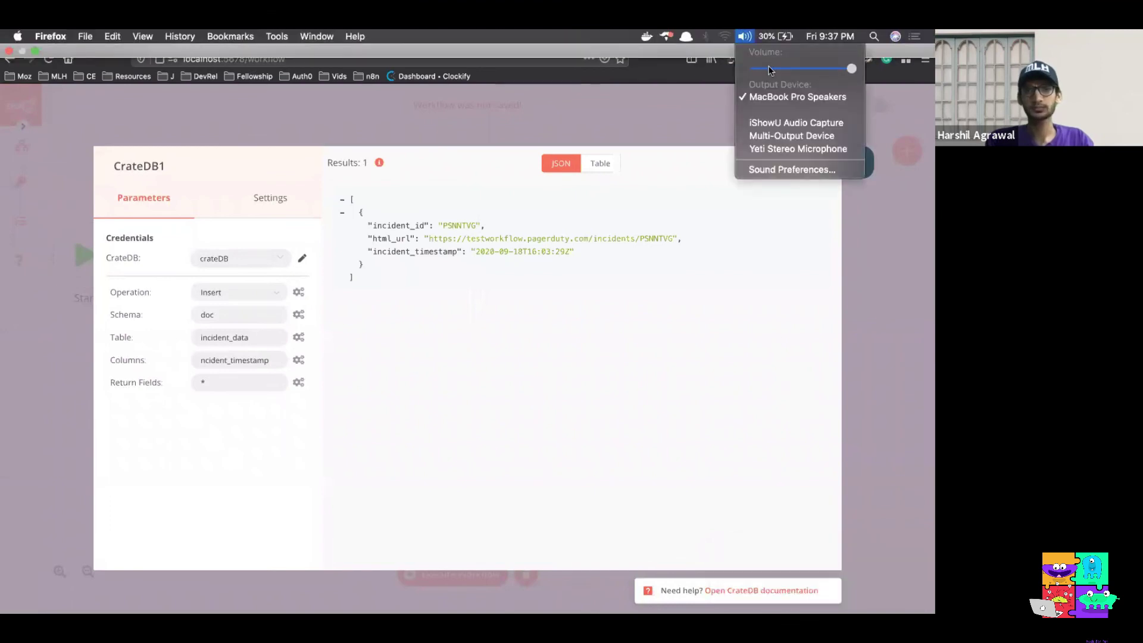
pyautogui.click(792, 352)
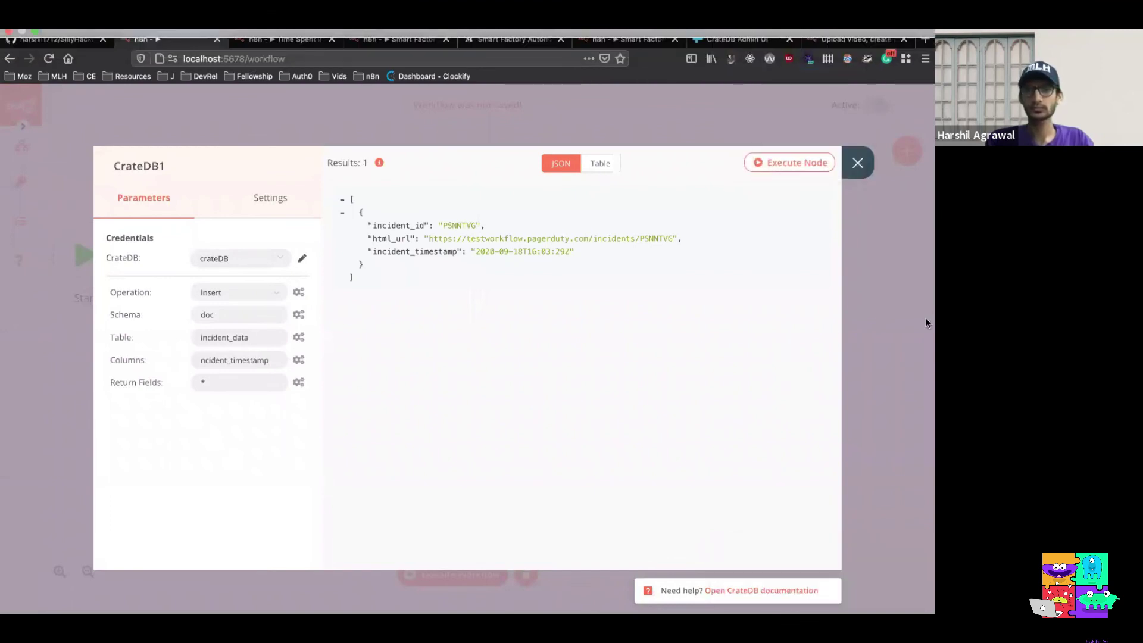
pyautogui.click(744, 43)
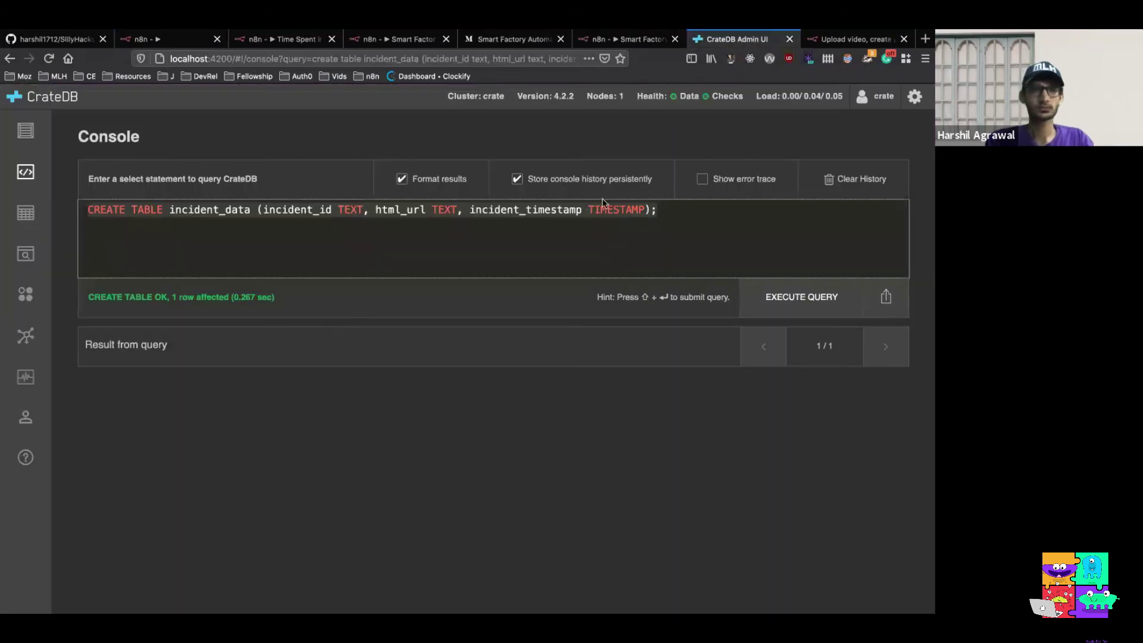
# Query the incident_data table to confirm the stored incident row with its URL and timestamp
pyautogui.click(43, 217)
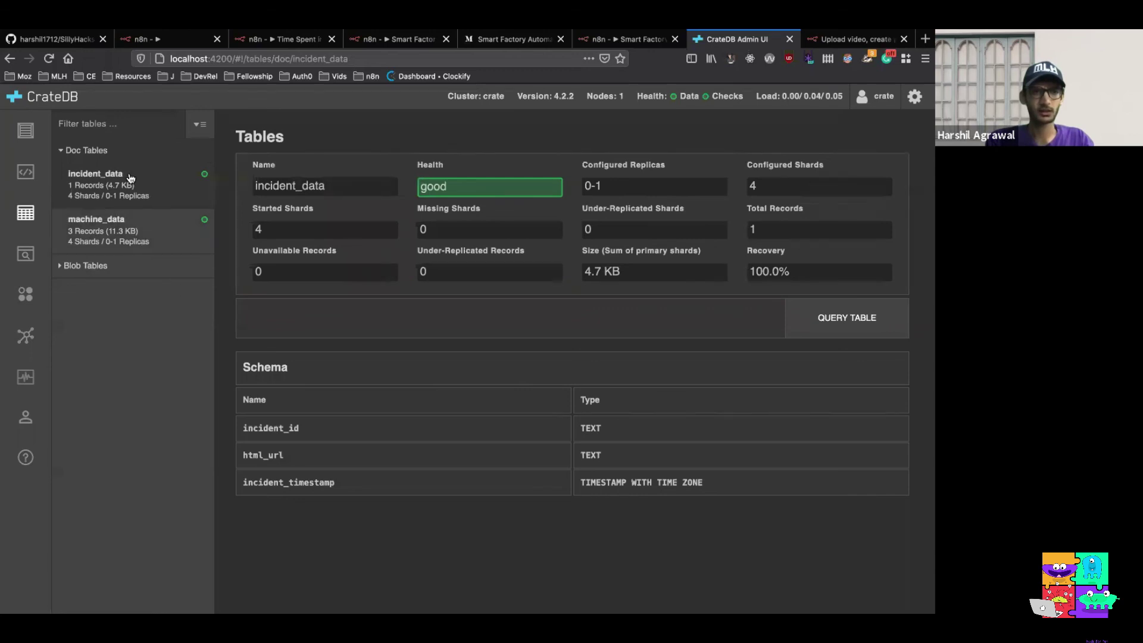
pyautogui.click(823, 325)
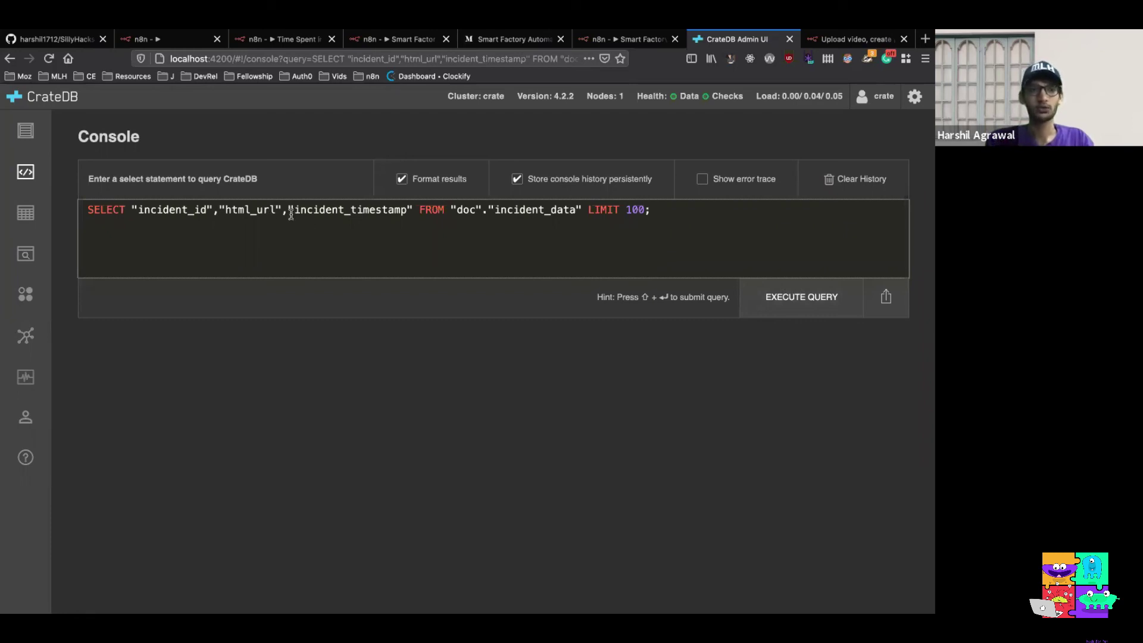
pyautogui.tripleClick(349, 211)
pyautogui.click(417, 248)
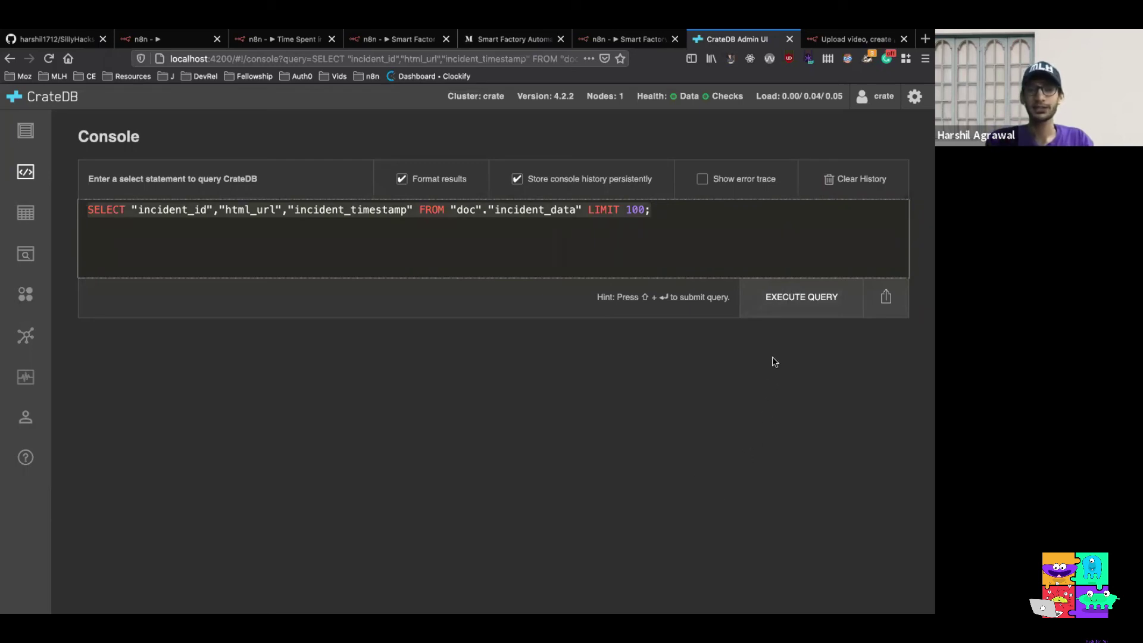
pyautogui.click(770, 296)
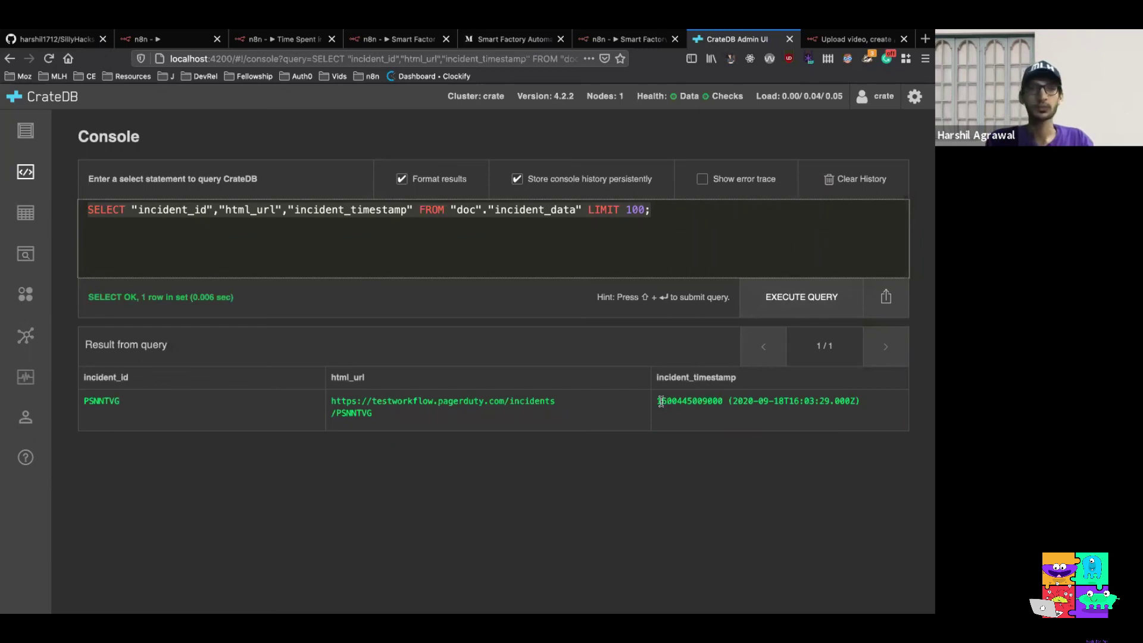
pyautogui.click(183, 42)
# Add a No Operation (NoOp) node to the workflow
pyautogui.click(851, 167)
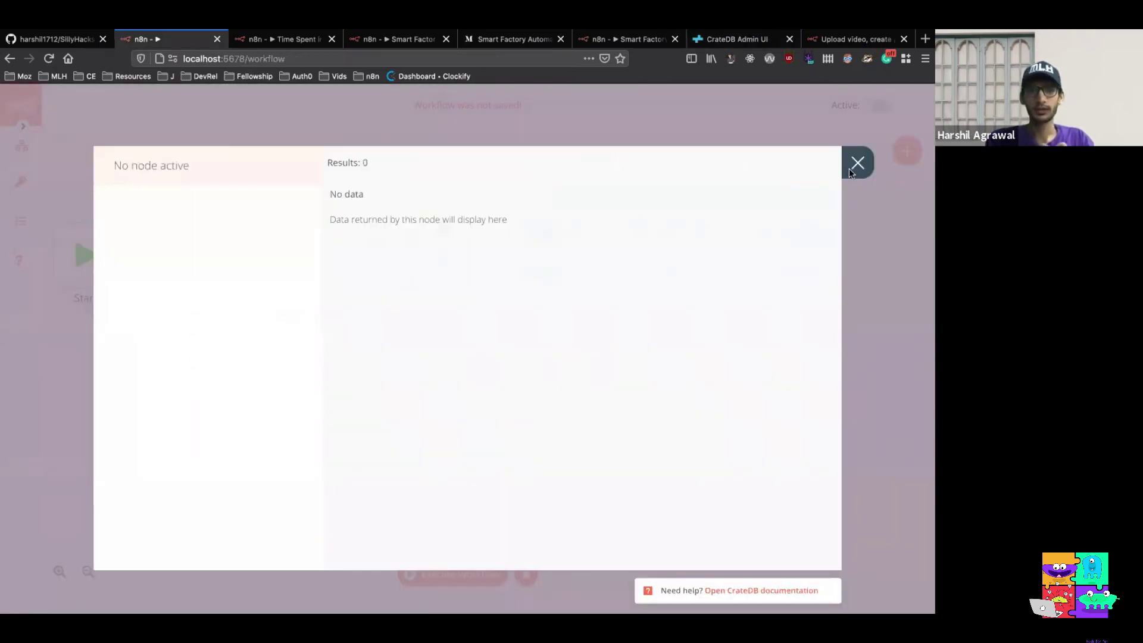
pyautogui.hscroll(3, 536, 335)
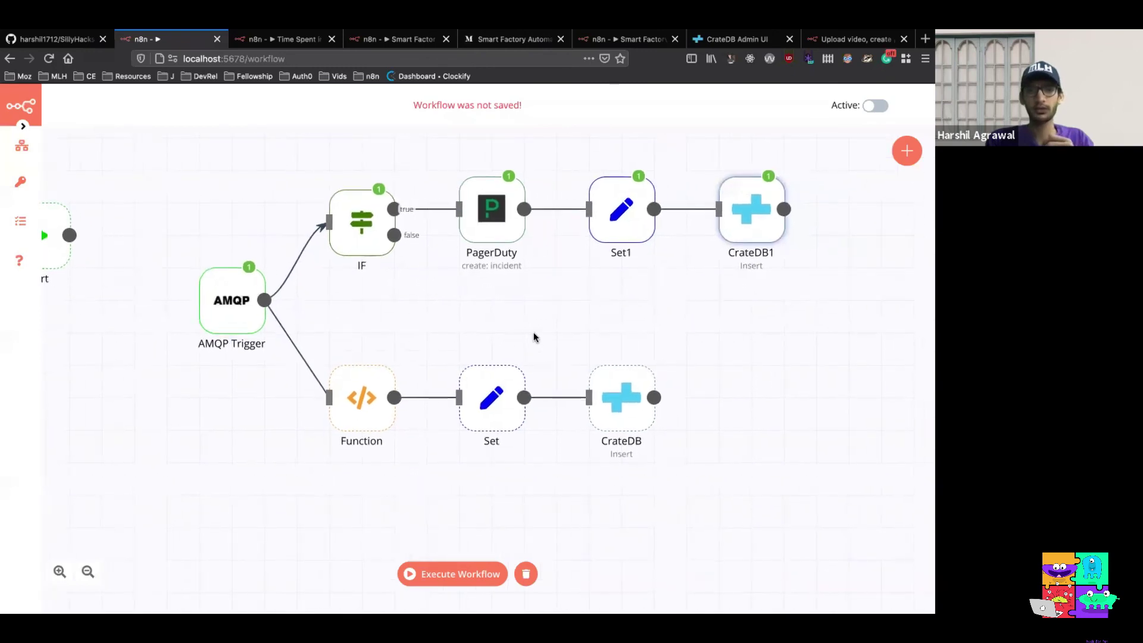
pyautogui.hscroll(1, 534, 337)
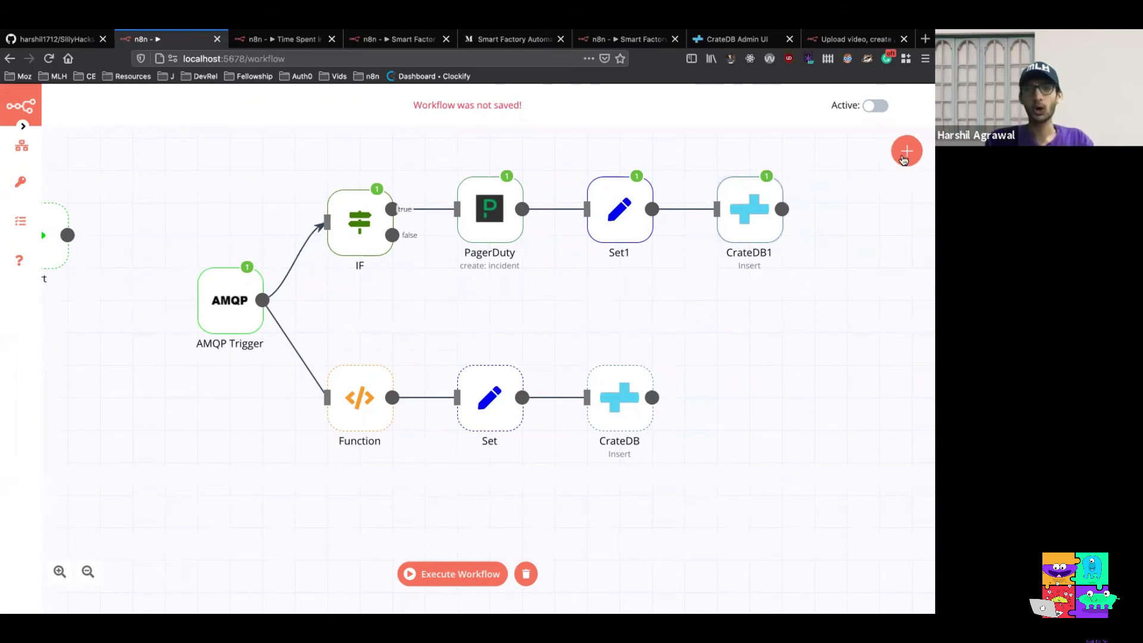
pyautogui.click(903, 159)
pyautogui.write('n')
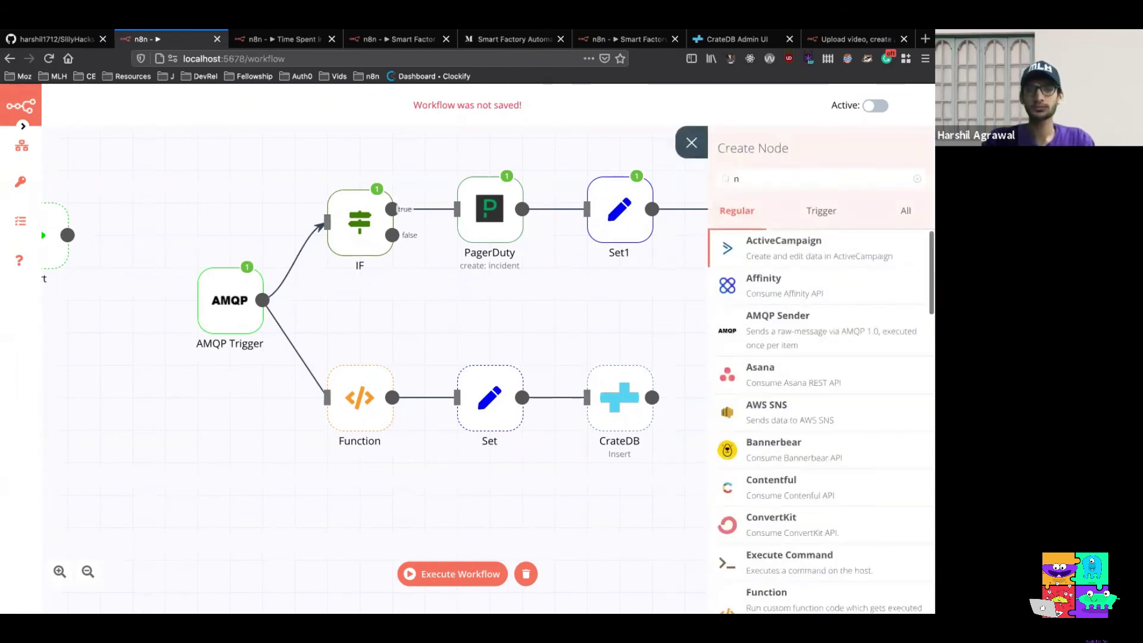
pyautogui.write('oop')
pyautogui.click(809, 265)
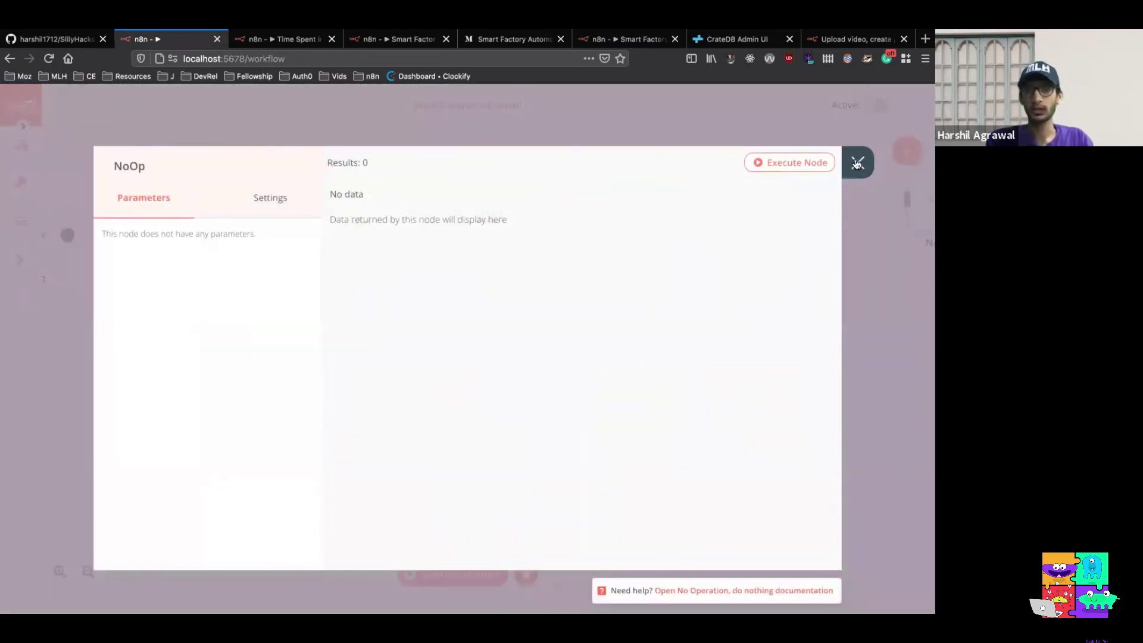
pyautogui.click(860, 166)
# Line up PagerDuty, Set1 and CrateDB1, connect IF's false output to NoOp, and run the workflow
pyautogui.moveTo(629, 321); pyautogui.dragTo(469, 319)
pyautogui.moveTo(481, 222); pyautogui.dragTo(479, 181)
pyautogui.moveTo(613, 196); pyautogui.dragTo(607, 158)
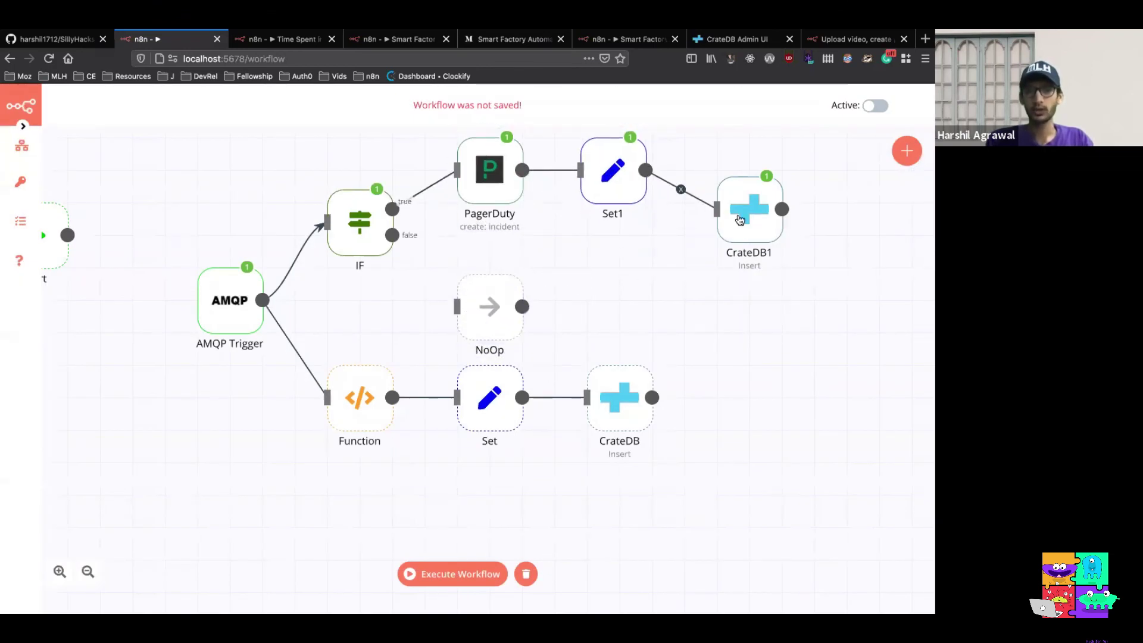
pyautogui.moveTo(740, 220); pyautogui.dragTo(733, 175)
pyautogui.moveTo(498, 324); pyautogui.dragTo(470, 303)
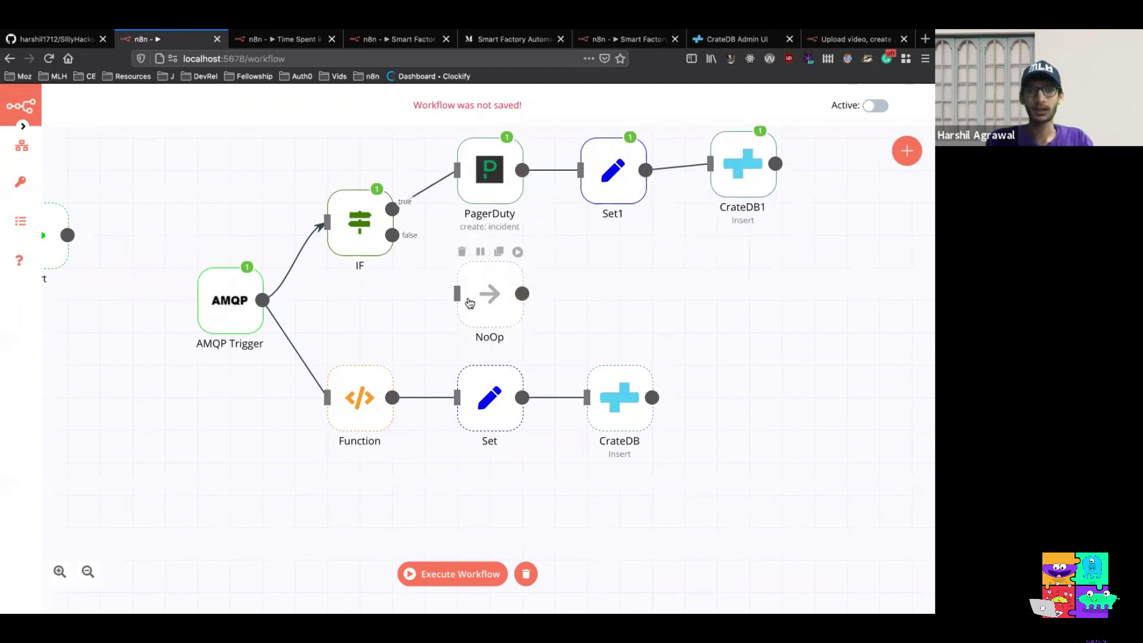
pyautogui.moveTo(392, 235); pyautogui.dragTo(459, 300)
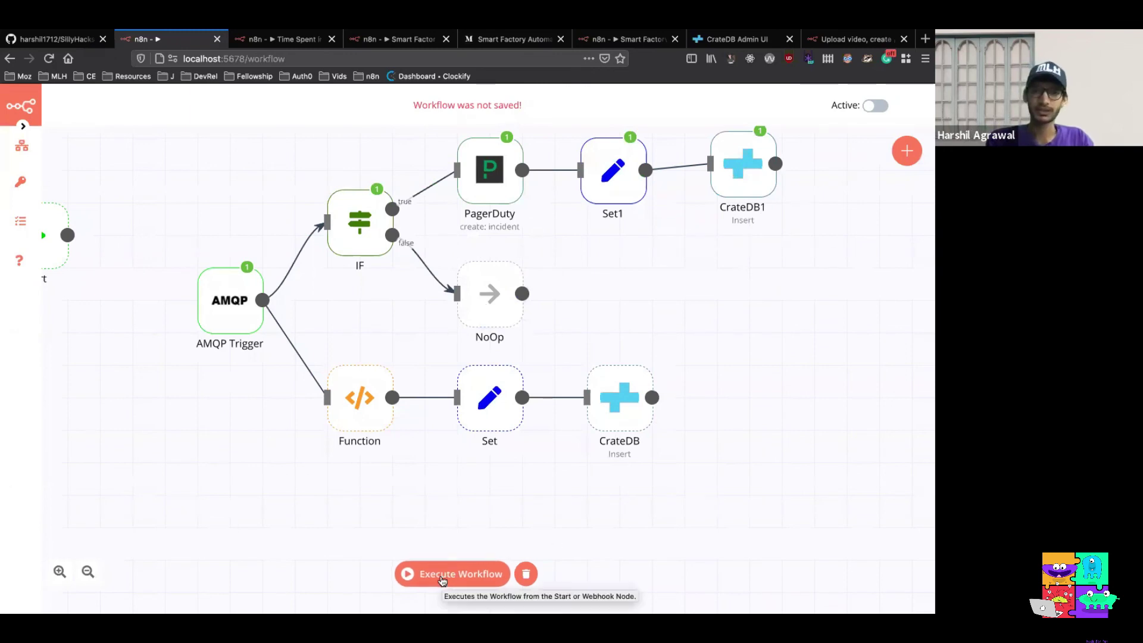
pyautogui.click(443, 576)
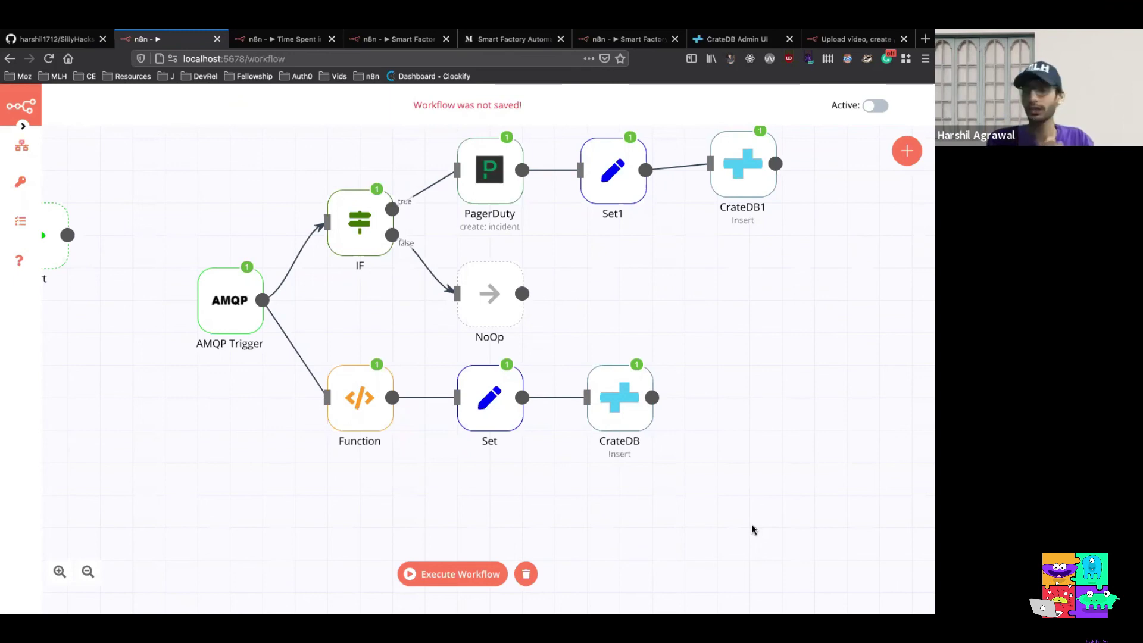
# Activate and save the 'Smart Factory Use Case' workflow
pyautogui.click(394, 41)
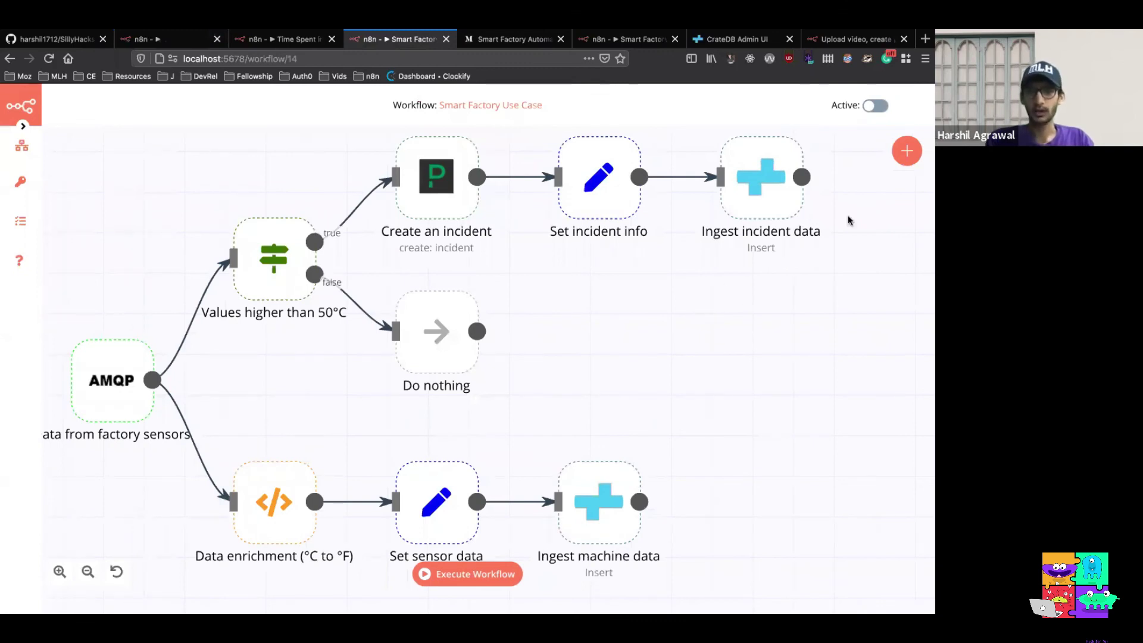
pyautogui.click(875, 106)
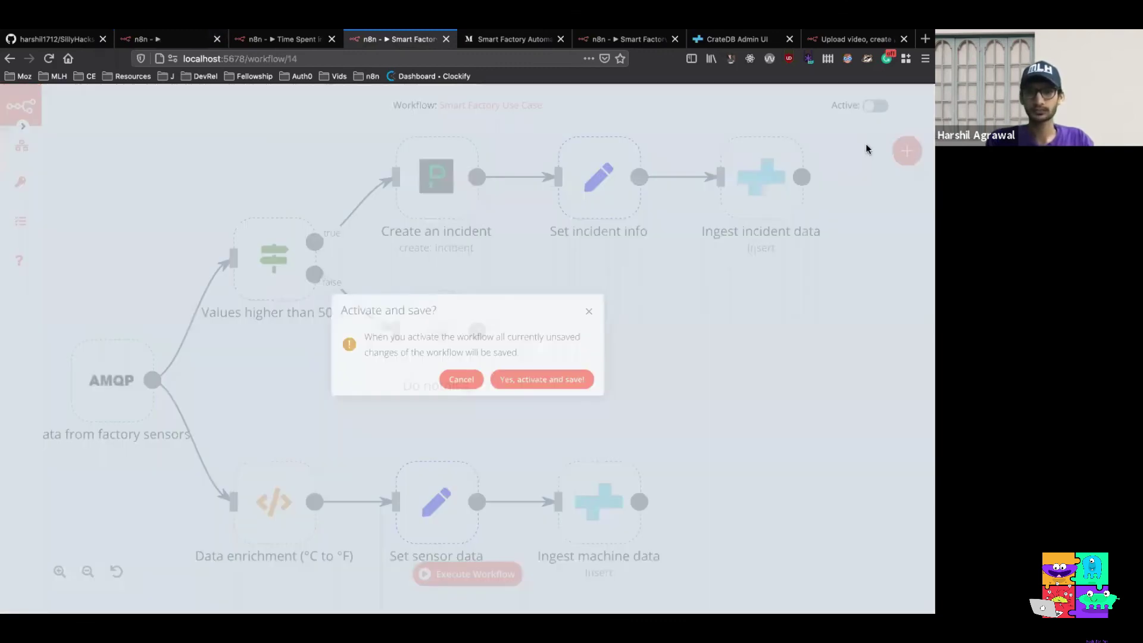
pyautogui.click(545, 385)
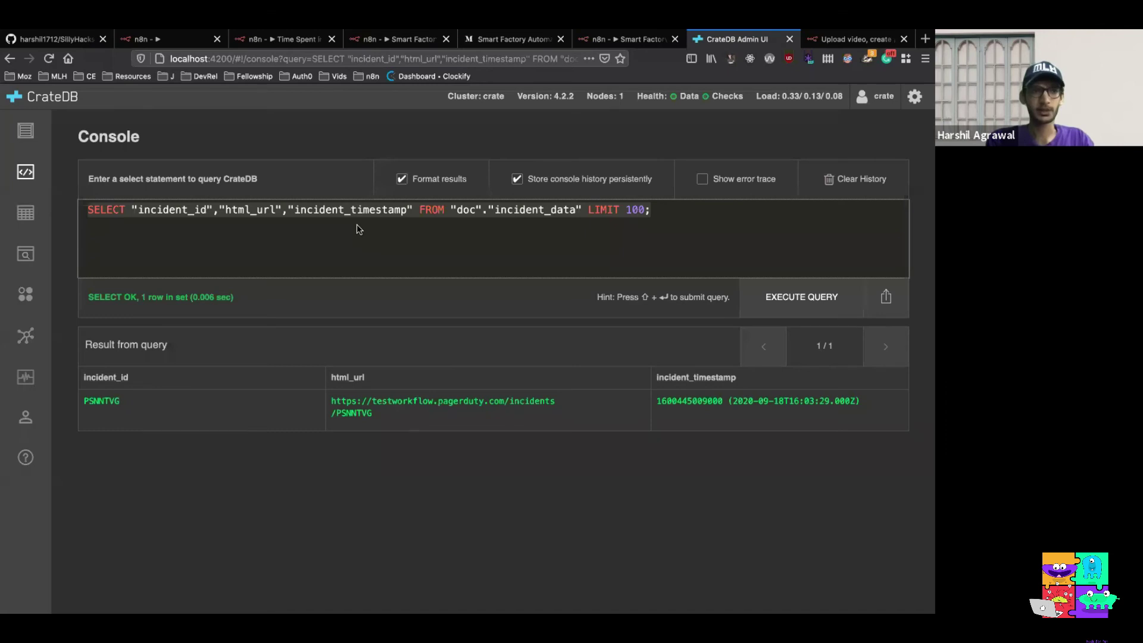
# Check that incident_data now holds 2 records, then return to the 'Low Code' slide
pyautogui.click(25, 213)
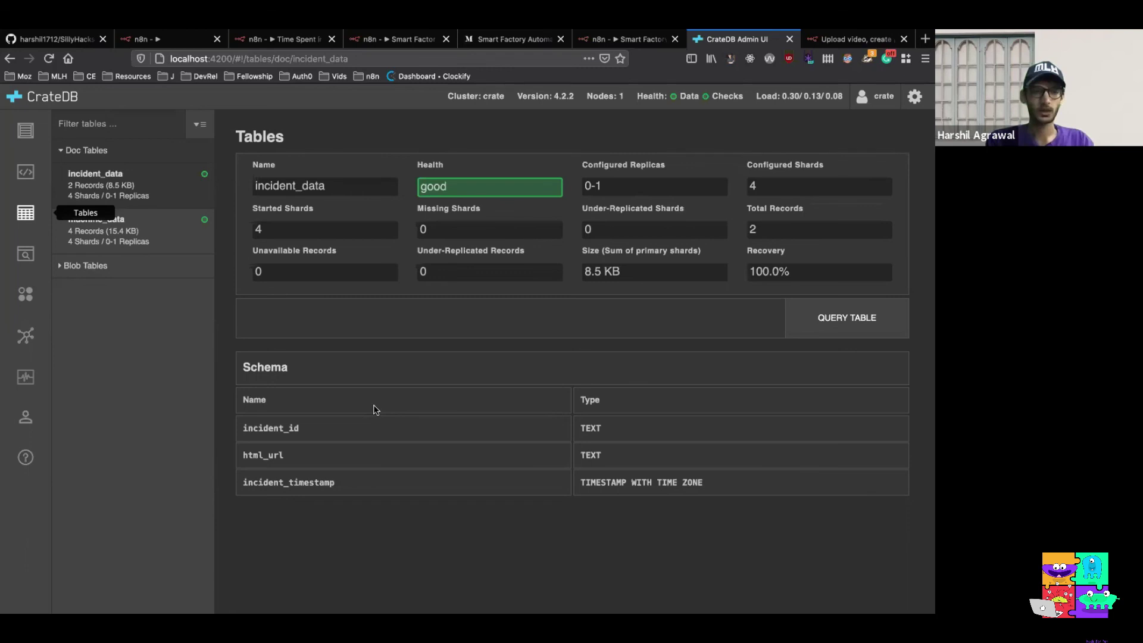
pyautogui.press('super+4')
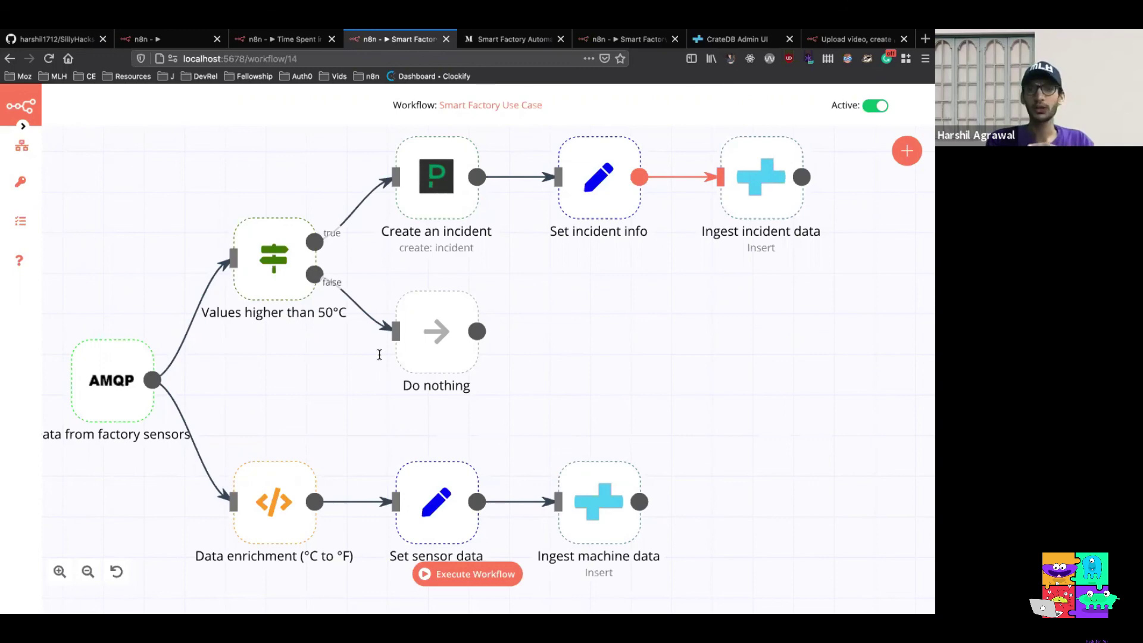
pyautogui.press('super+Tab')
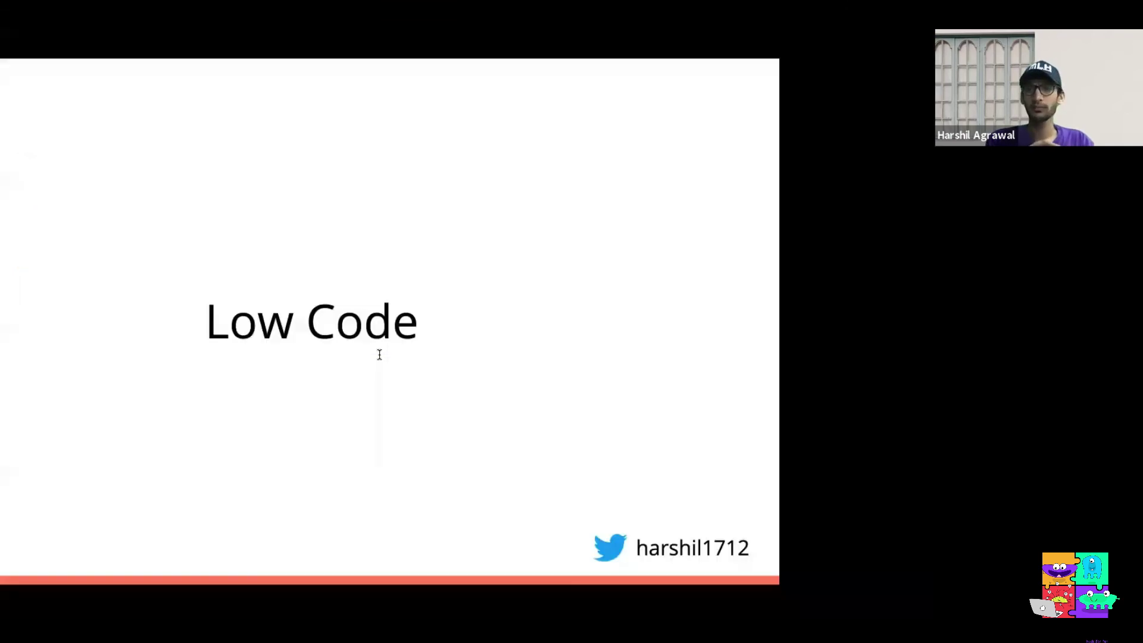